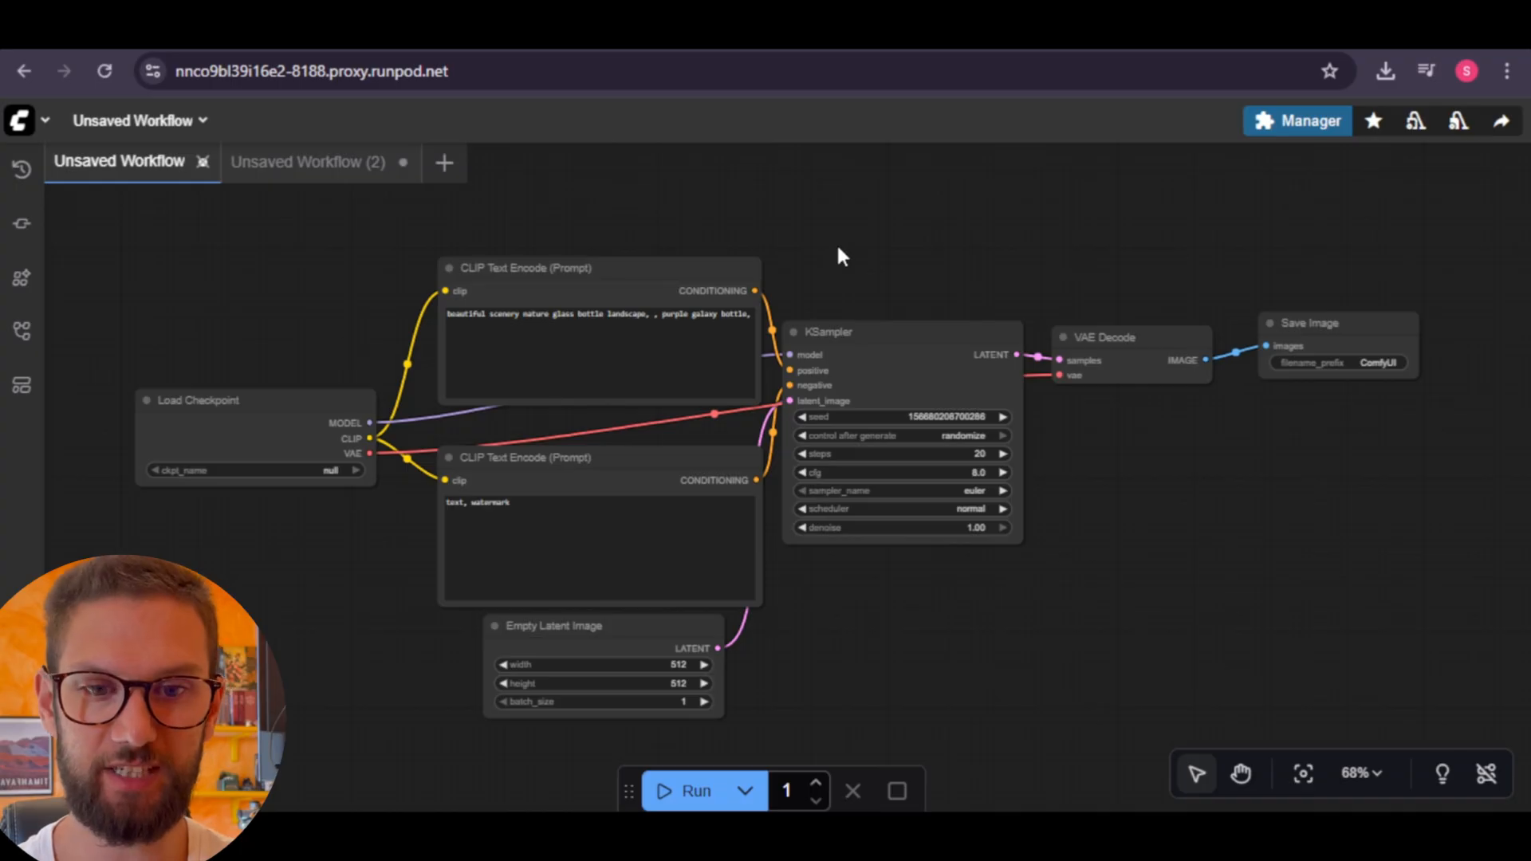
# Reposition the Load Checkpoint, KSampler, Empty Latent Image and Save Image nodes slightly in the default text-to-image workflow.
pyautogui.moveTo(269, 416); pyautogui.dragTo(247, 379)
pyautogui.moveTo(877, 338)
pyautogui.mouseDown()
pyautogui.moveTo(973, 352)
pyautogui.moveTo(923, 394)
pyautogui.moveTo(880, 318)
pyautogui.mouseUp()
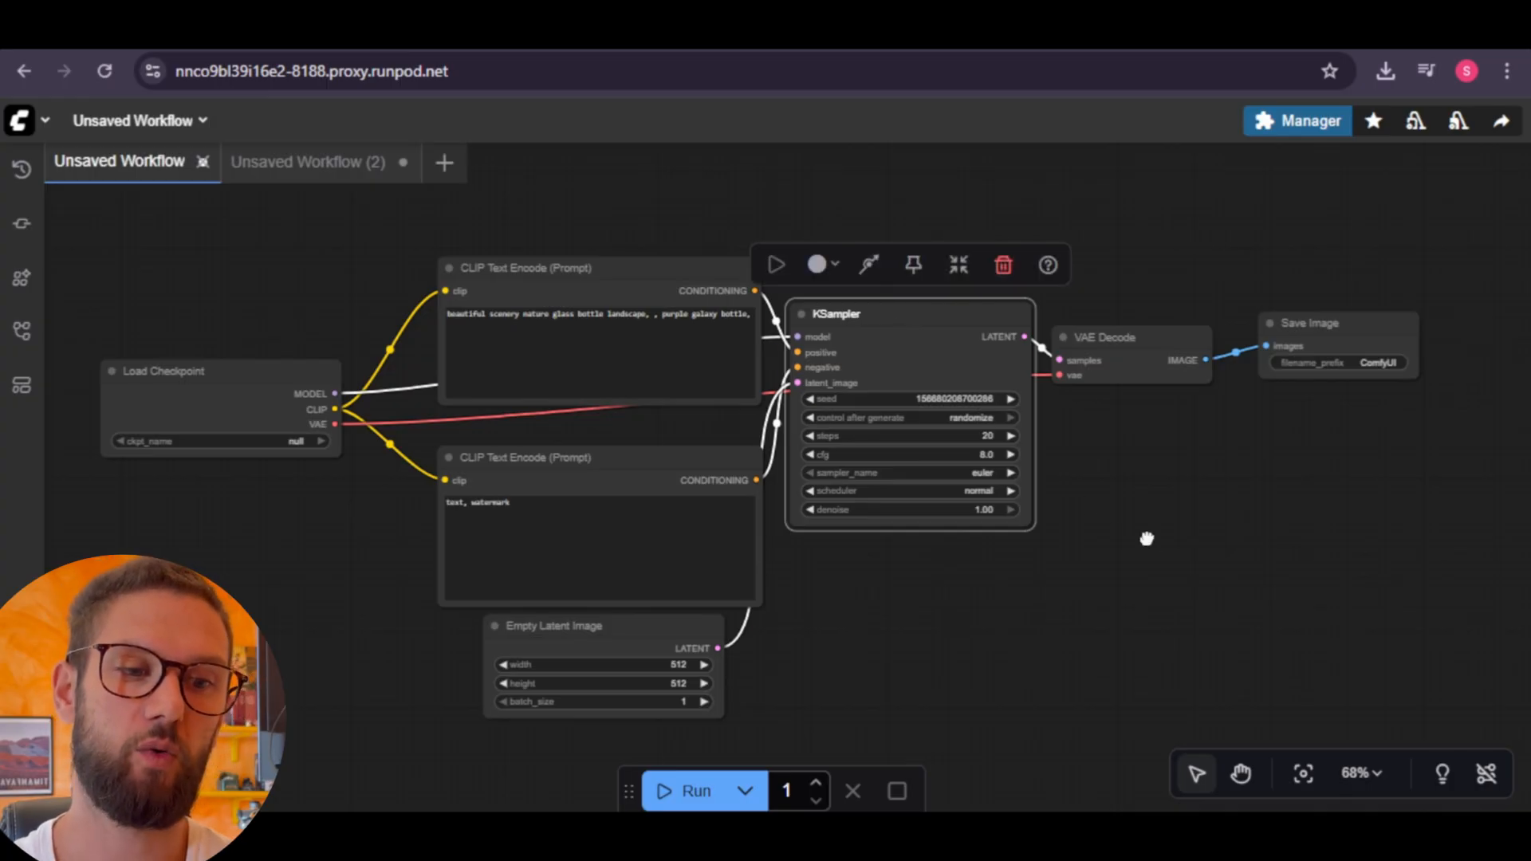
pyautogui.click(1175, 554)
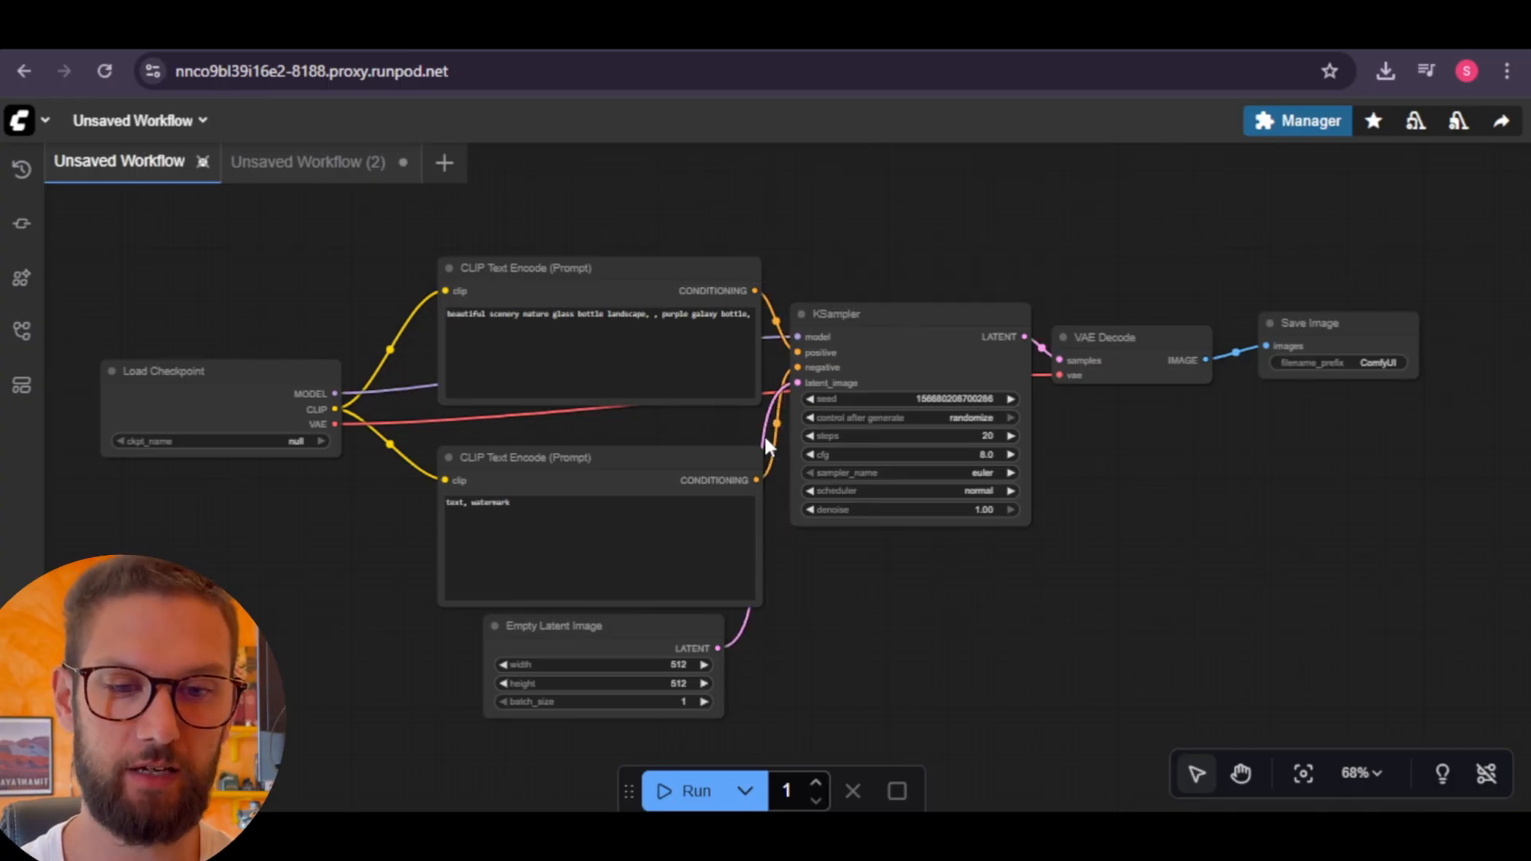
pyautogui.moveTo(639, 643); pyautogui.dragTo(649, 660)
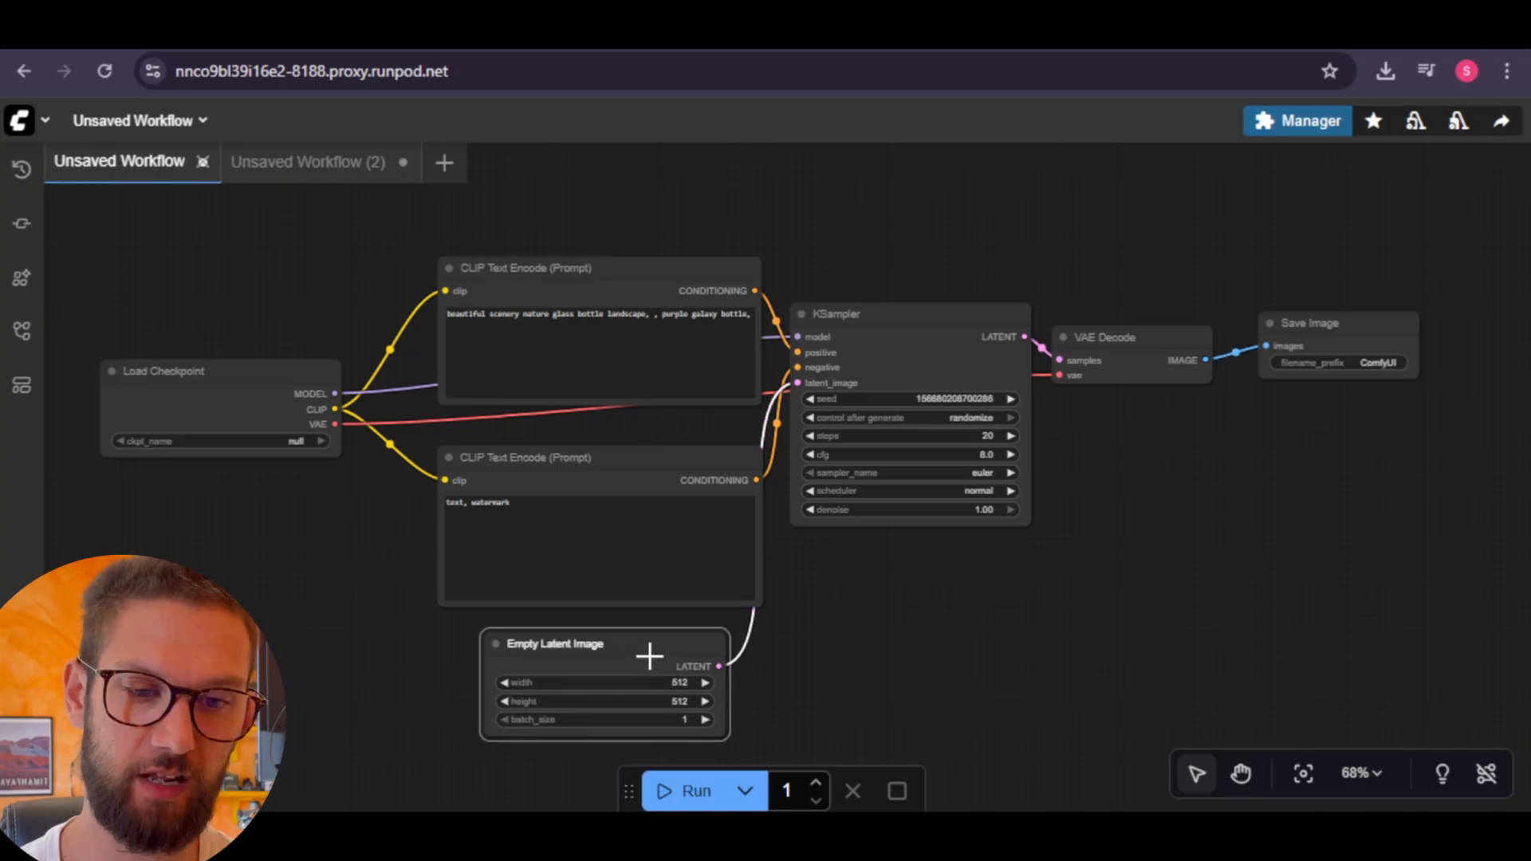
pyautogui.click(923, 605)
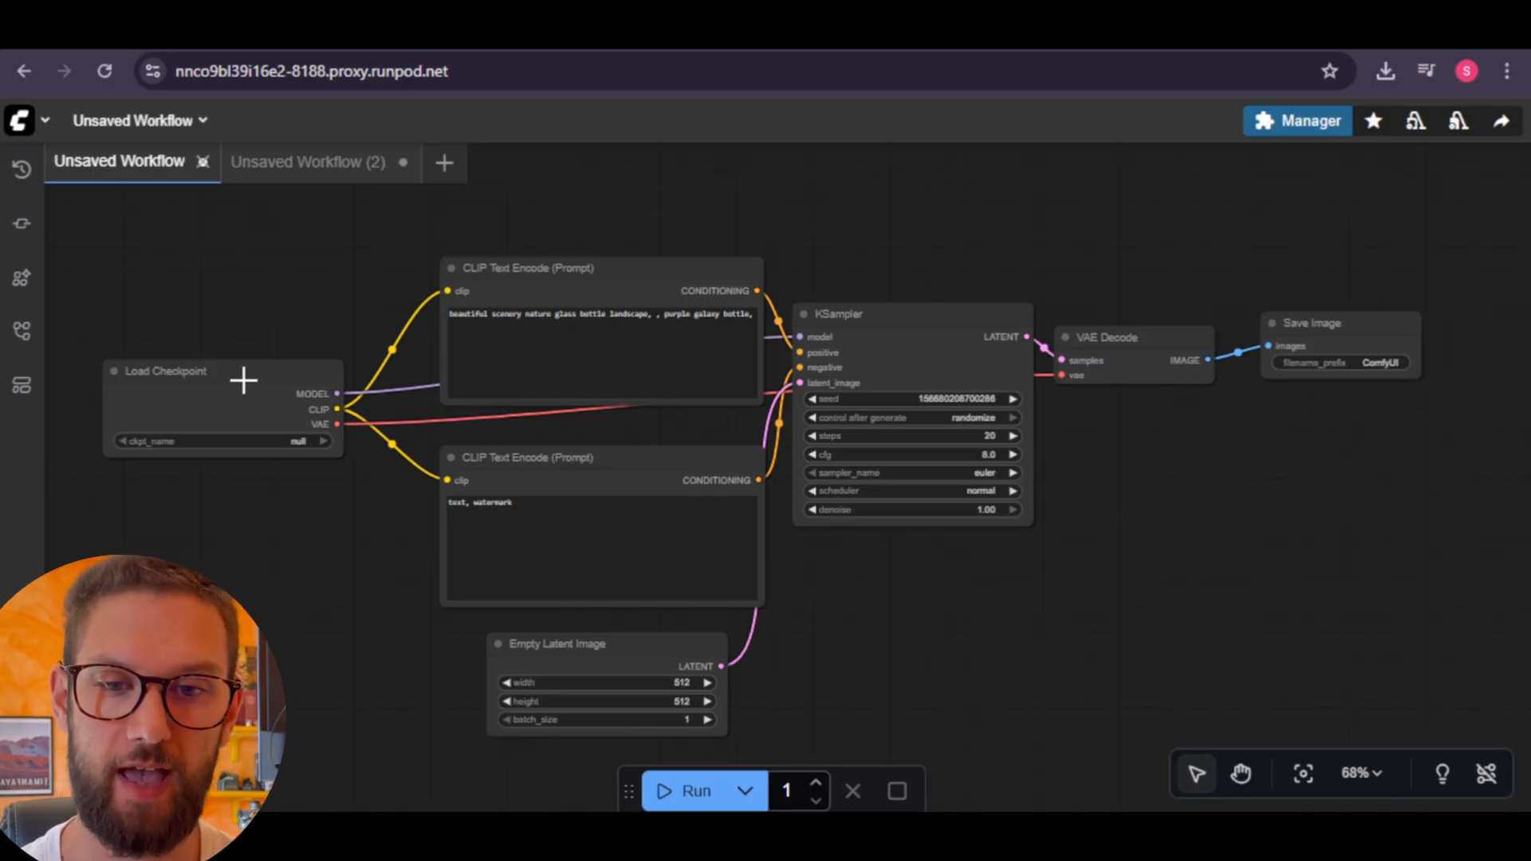
pyautogui.moveTo(242, 379); pyautogui.dragTo(276, 392)
pyautogui.click(309, 496)
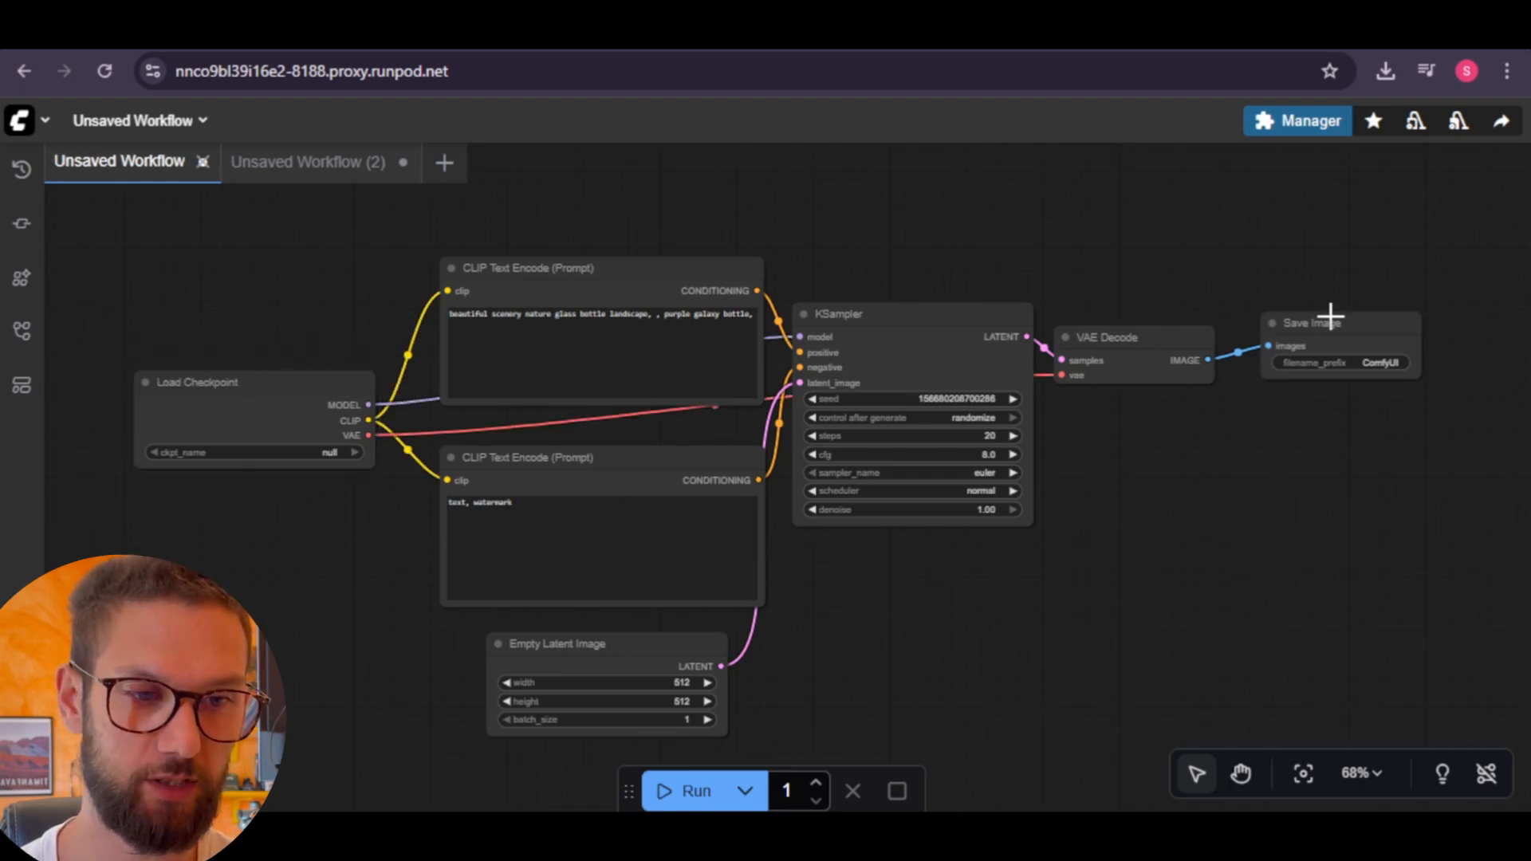
pyautogui.moveTo(1348, 338)
pyautogui.mouseDown()
pyautogui.moveTo(1408, 291)
pyautogui.moveTo(1363, 340)
pyautogui.mouseUp()
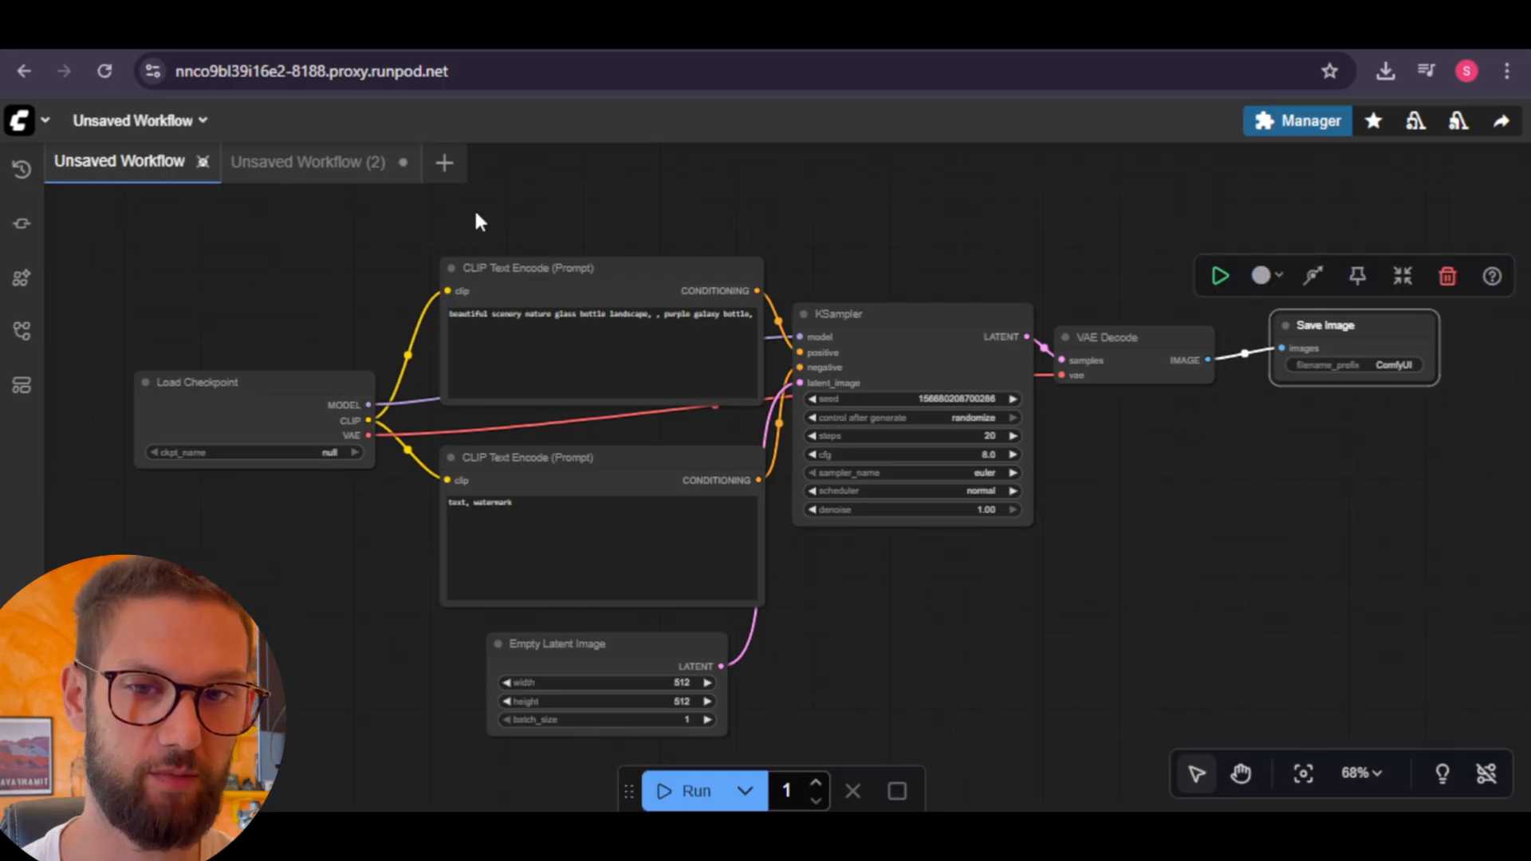
# Create a new blank workflow and open the saved Flux Krea workflow, closing the saved workflow list.
pyautogui.click(444, 162)
pyautogui.click(24, 335)
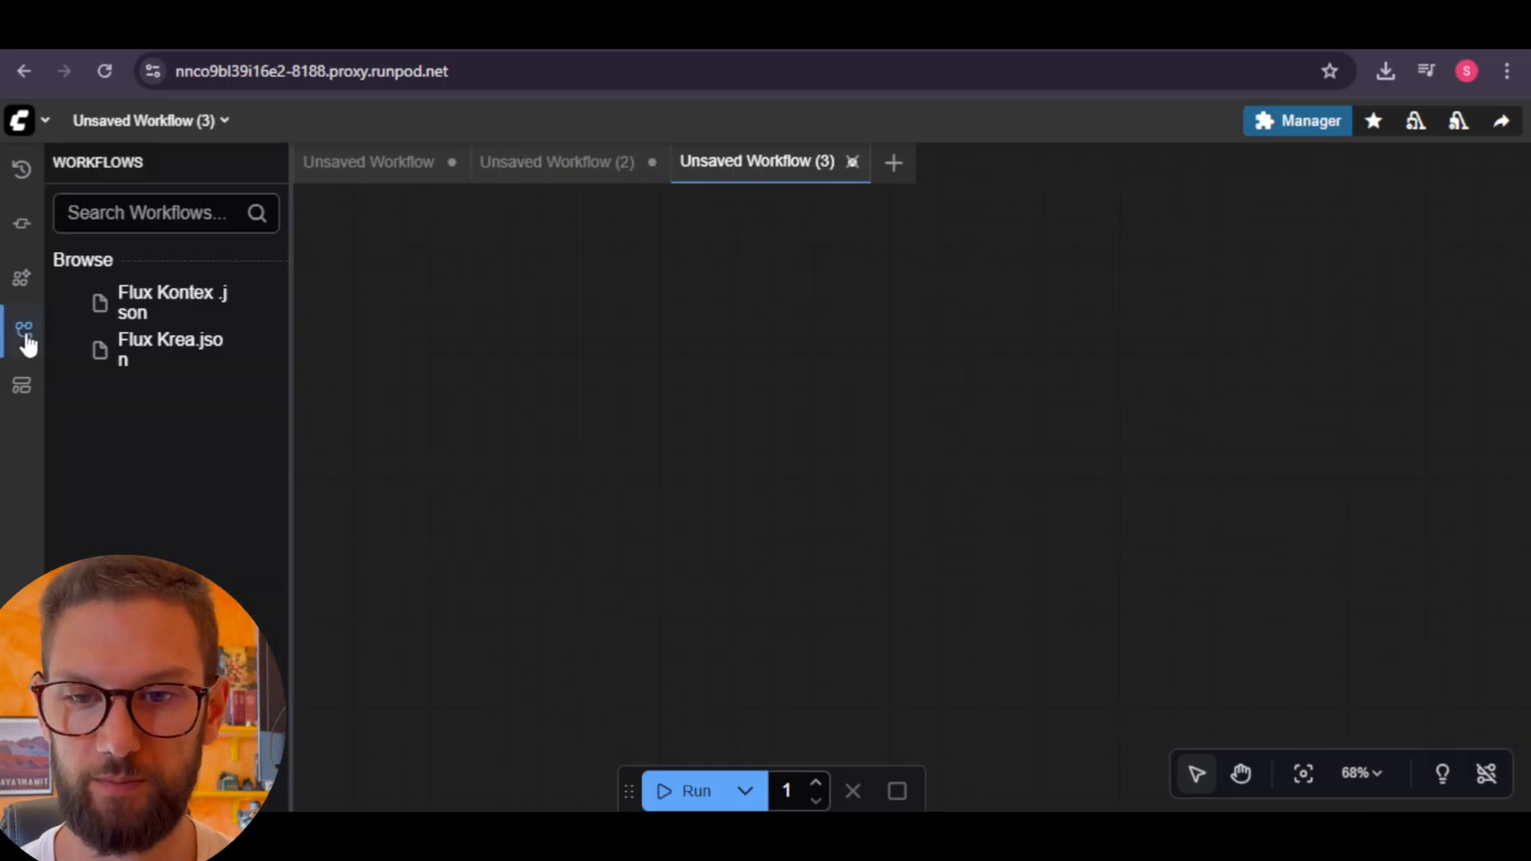
pyautogui.click(177, 355)
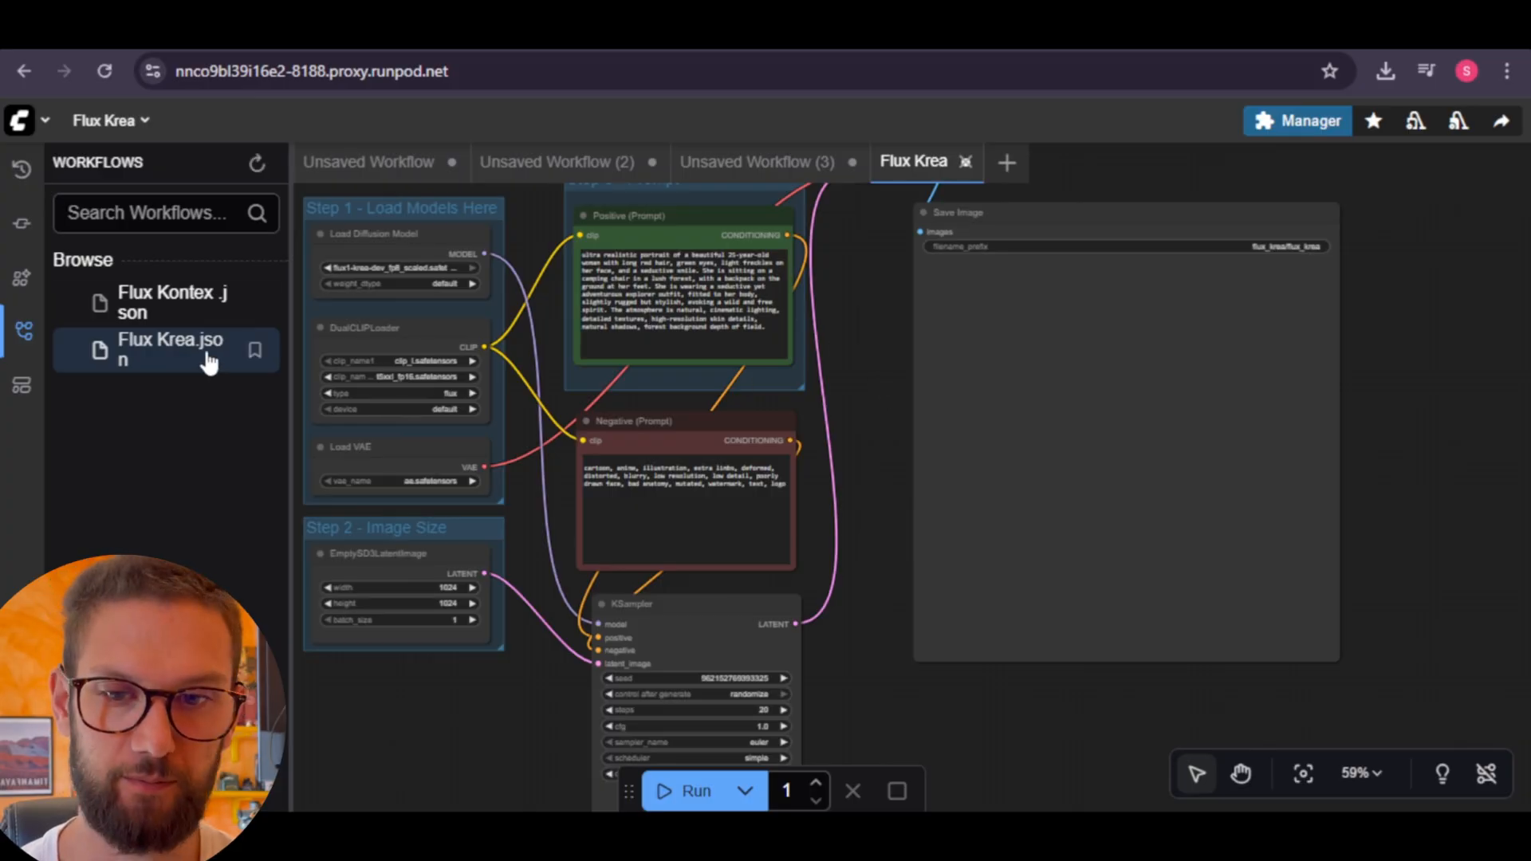
pyautogui.click(24, 331)
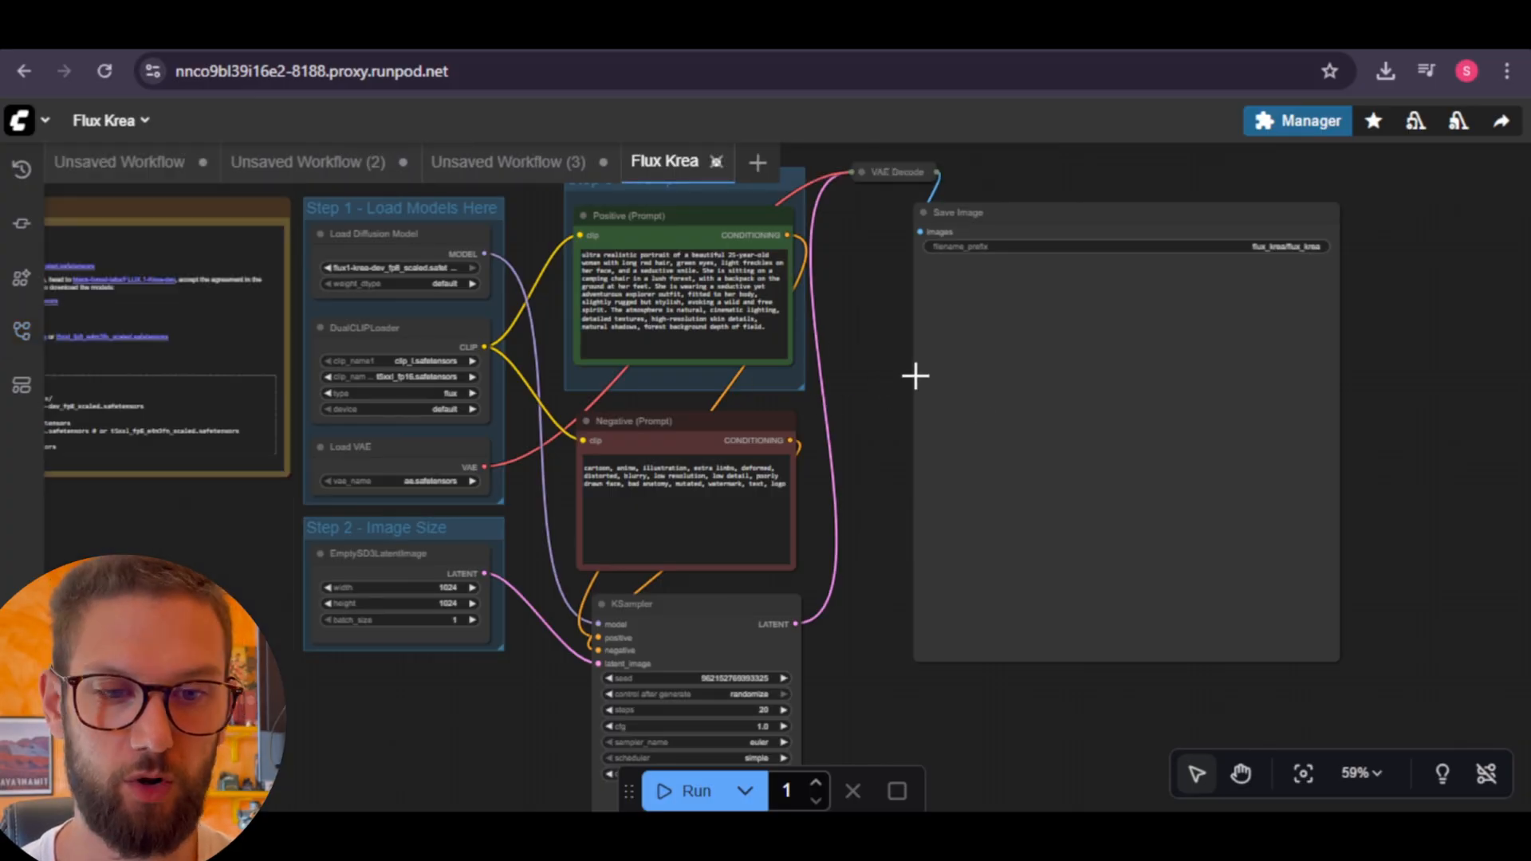
# Look over the Flux Krea node groups and move its Save Image node slightly farther from the prompt nodes.
pyautogui.scroll(-2, 829, 375)
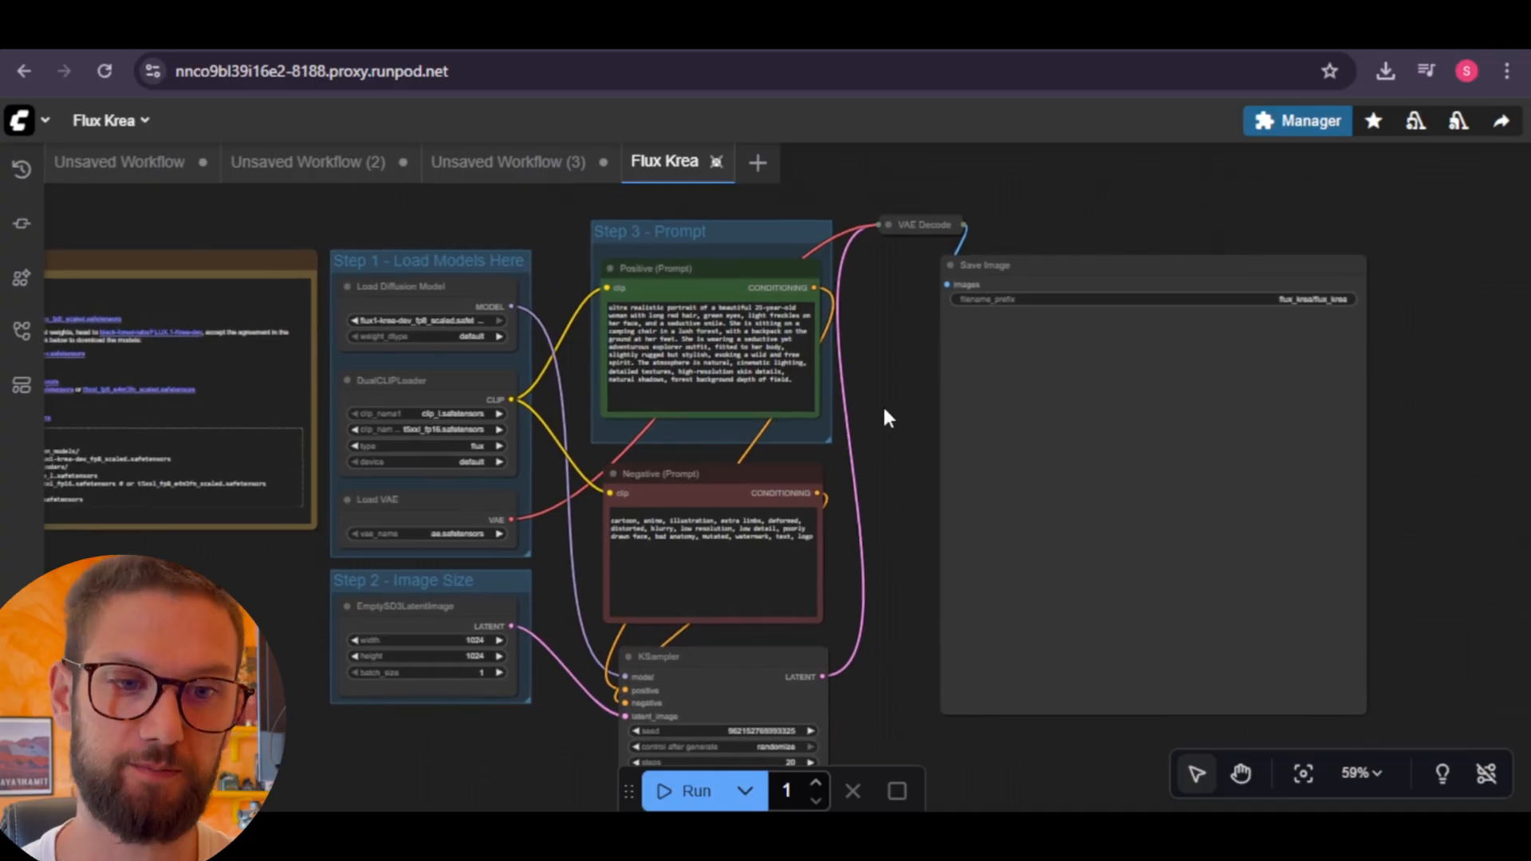
pyautogui.scroll(2, 883, 418)
pyautogui.moveTo(880, 510); pyautogui.dragTo(885, 440)
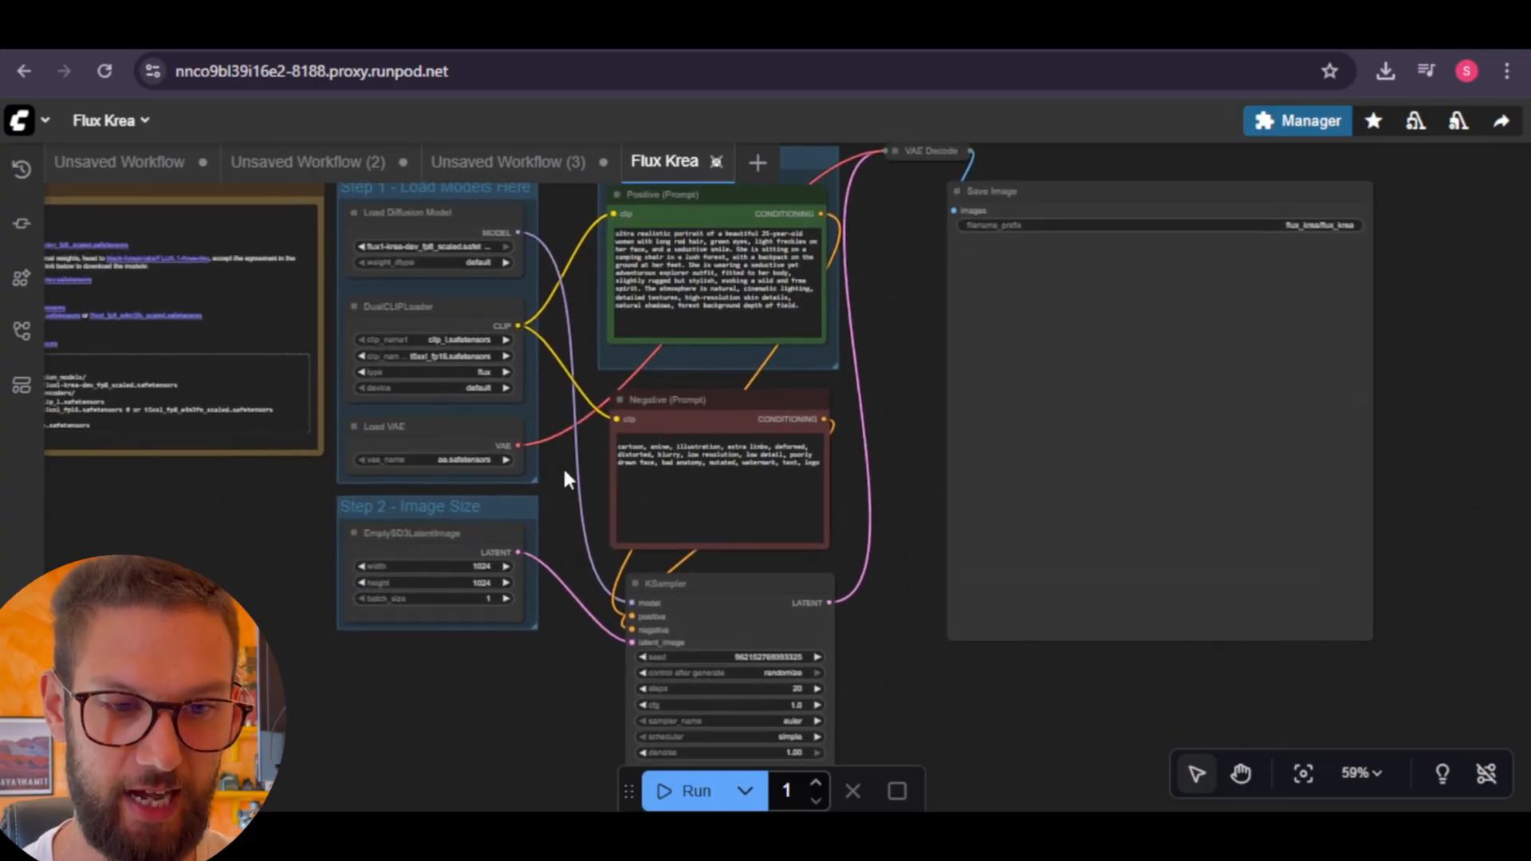
pyautogui.moveTo(910, 388); pyautogui.dragTo(909, 443)
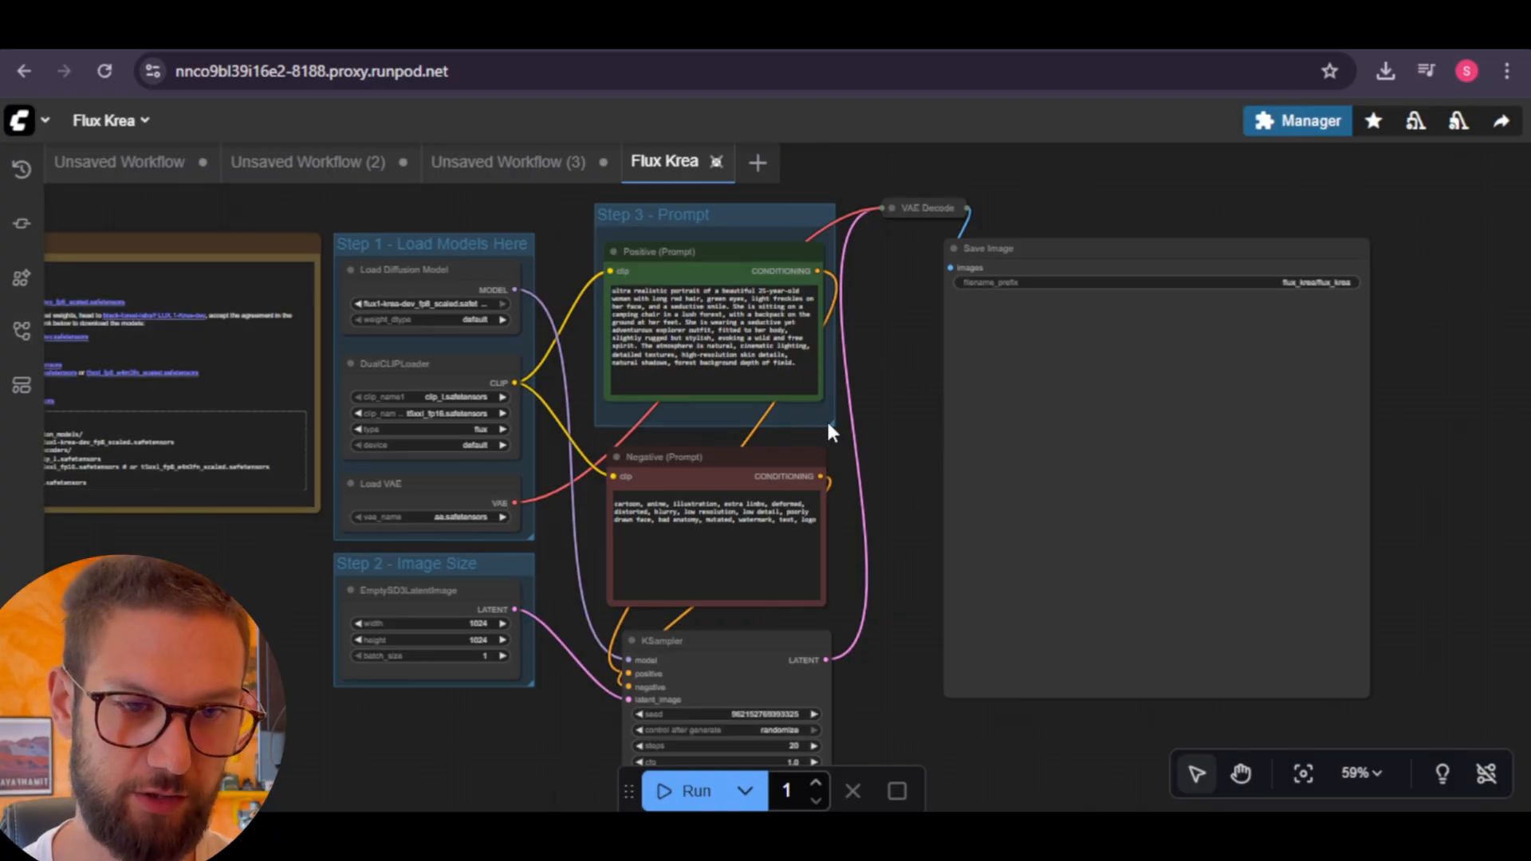
pyautogui.moveTo(1111, 259); pyautogui.dragTo(1170, 239)
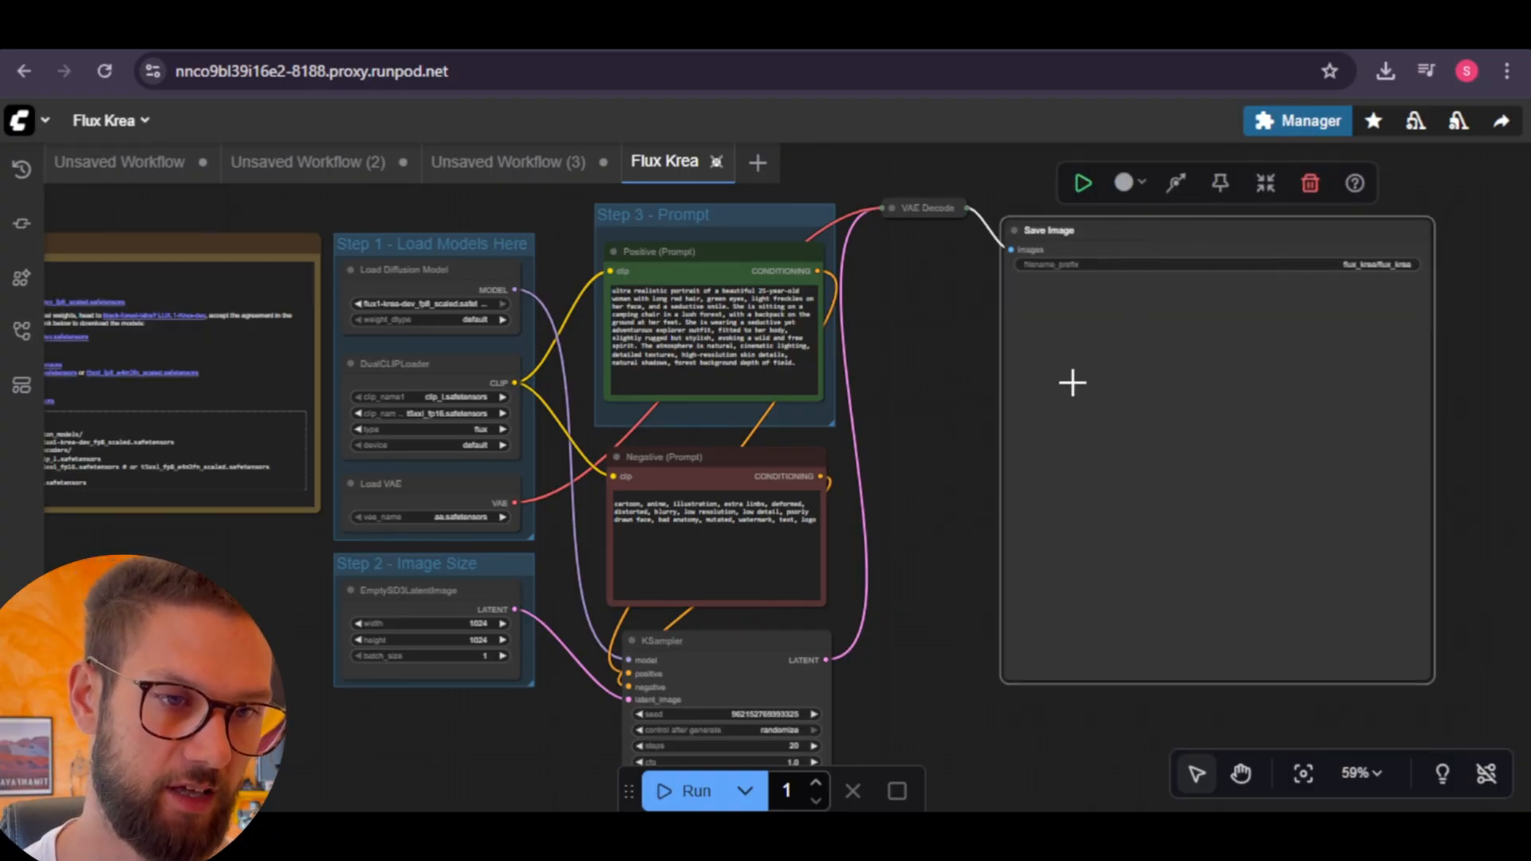
# Revisit the first unsaved workflow with the default nodes and switch to the blank Unsaved Workflow (2).
pyautogui.click(522, 165)
pyautogui.click(347, 171)
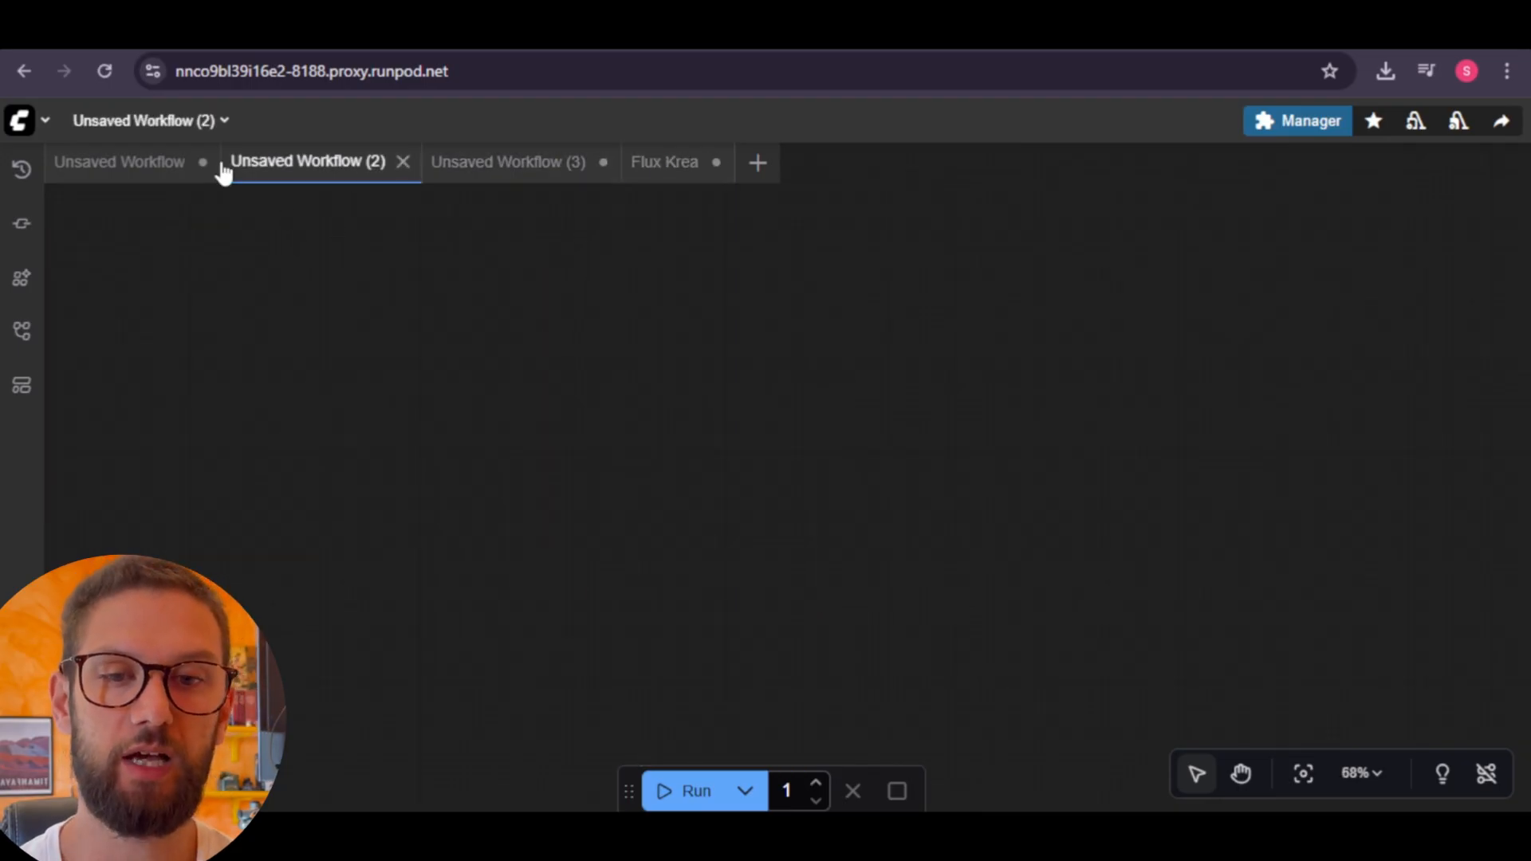
pyautogui.click(146, 166)
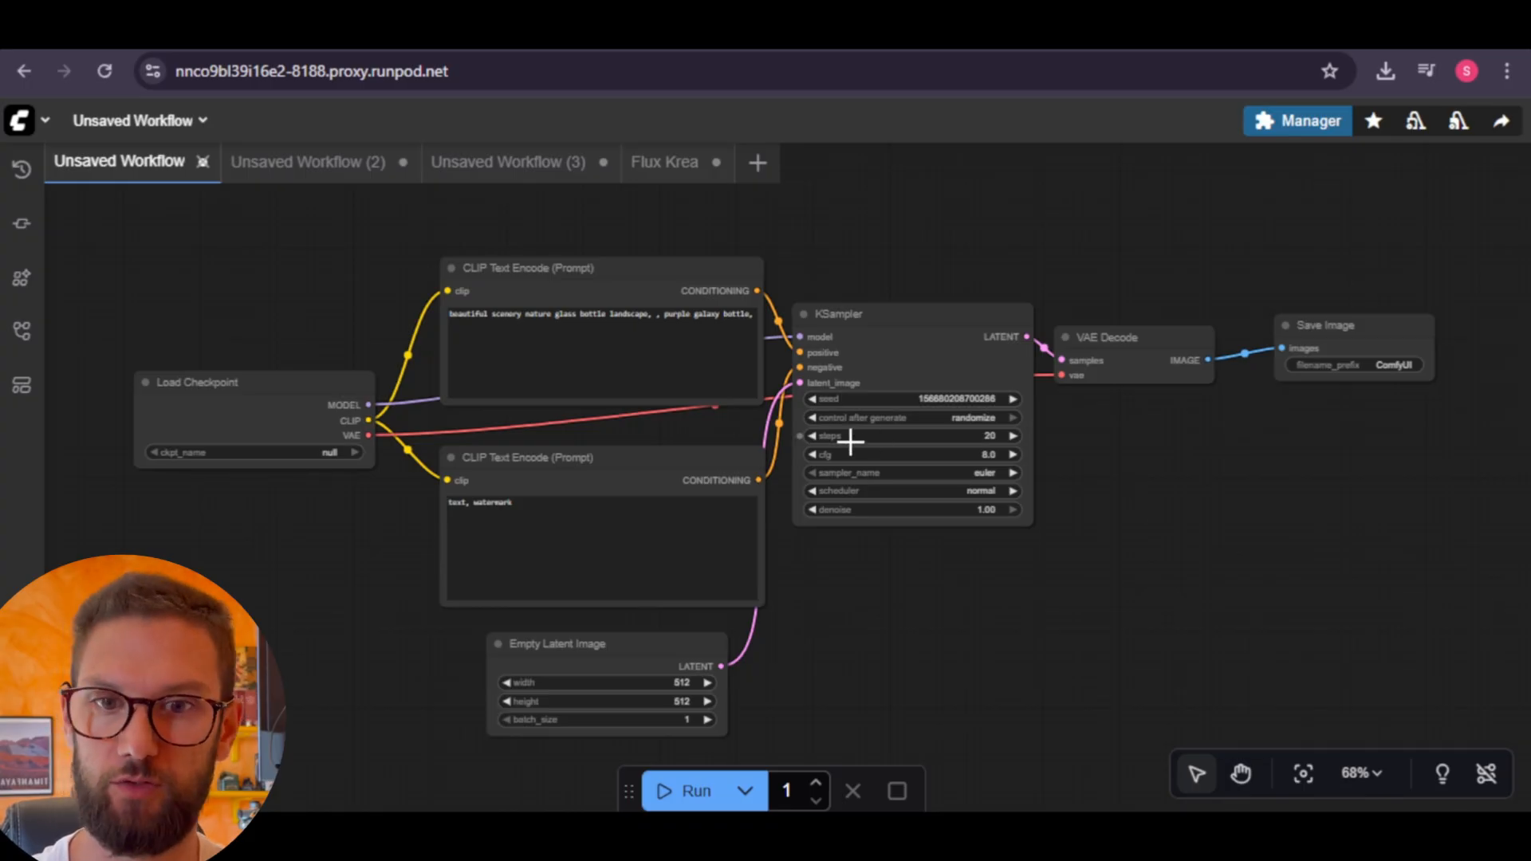
pyautogui.click(312, 169)
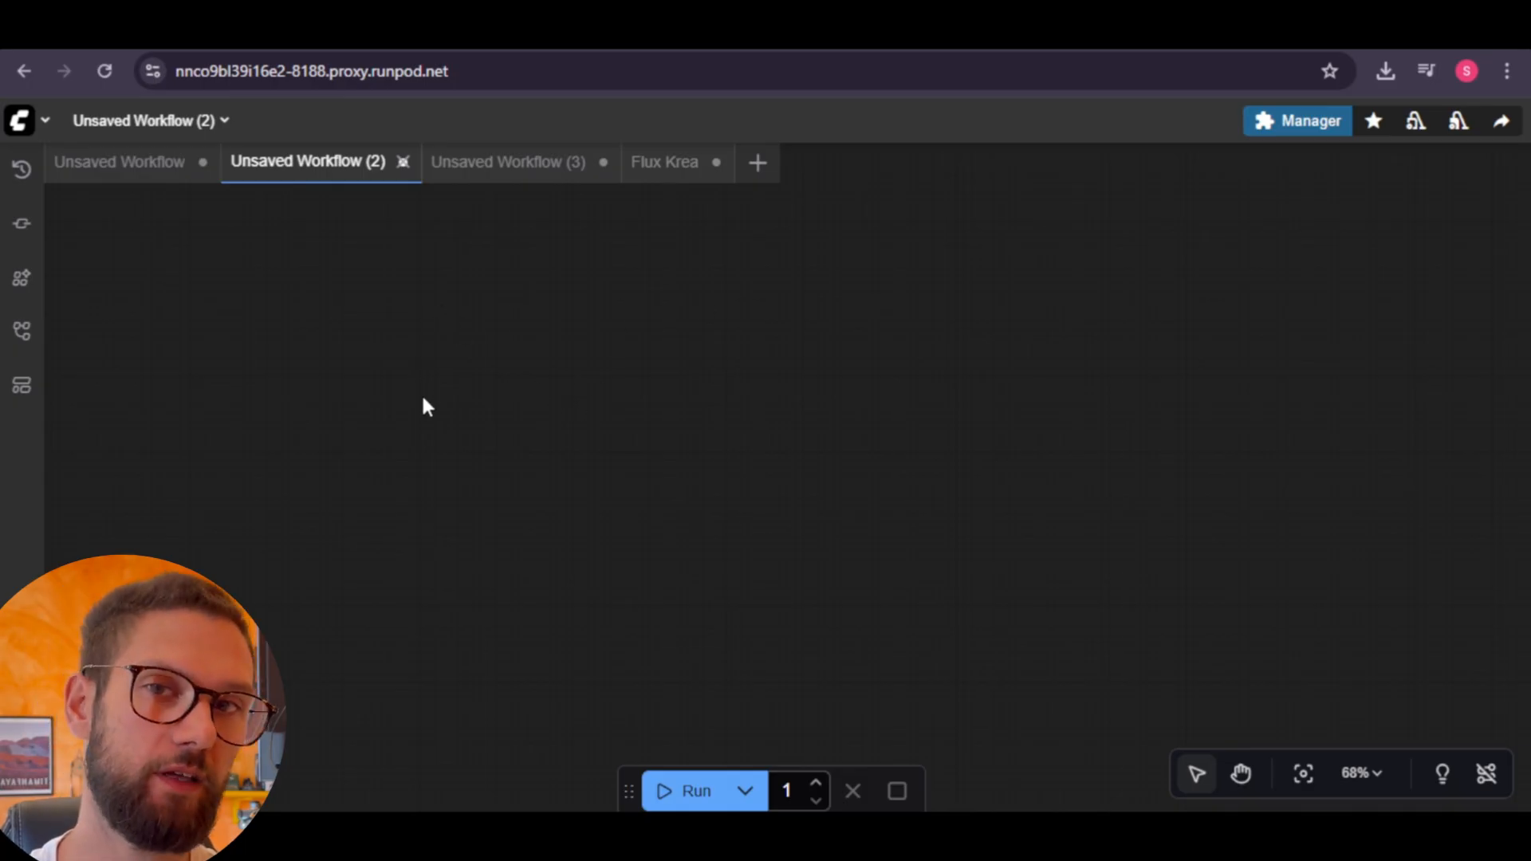
# View the node categories that can be added to the blank canvas.
pyautogui.rightClick(341, 360)
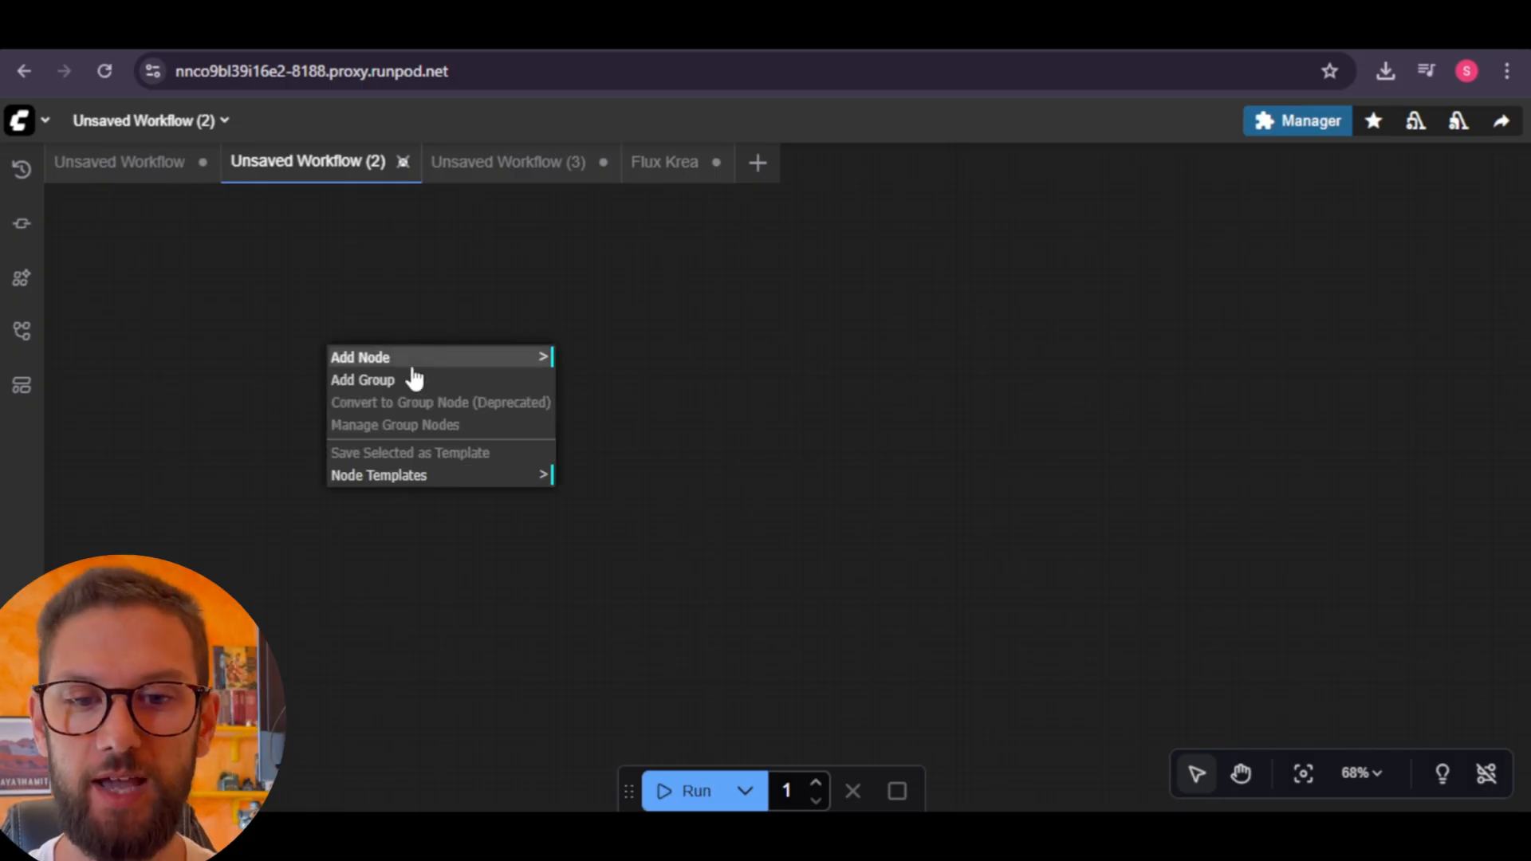
pyautogui.click(417, 365)
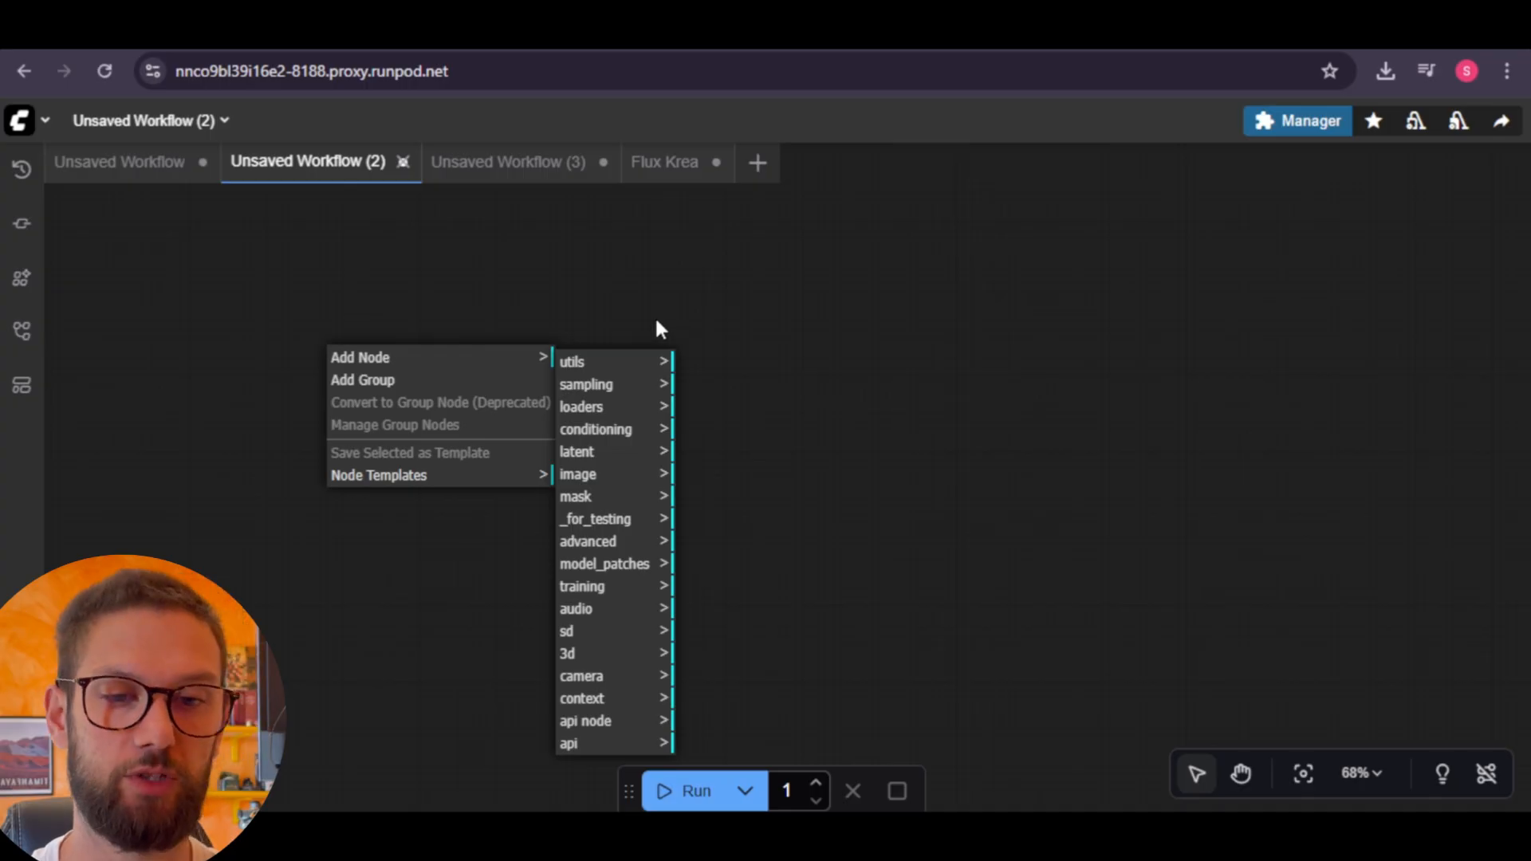
pyautogui.click(301, 513)
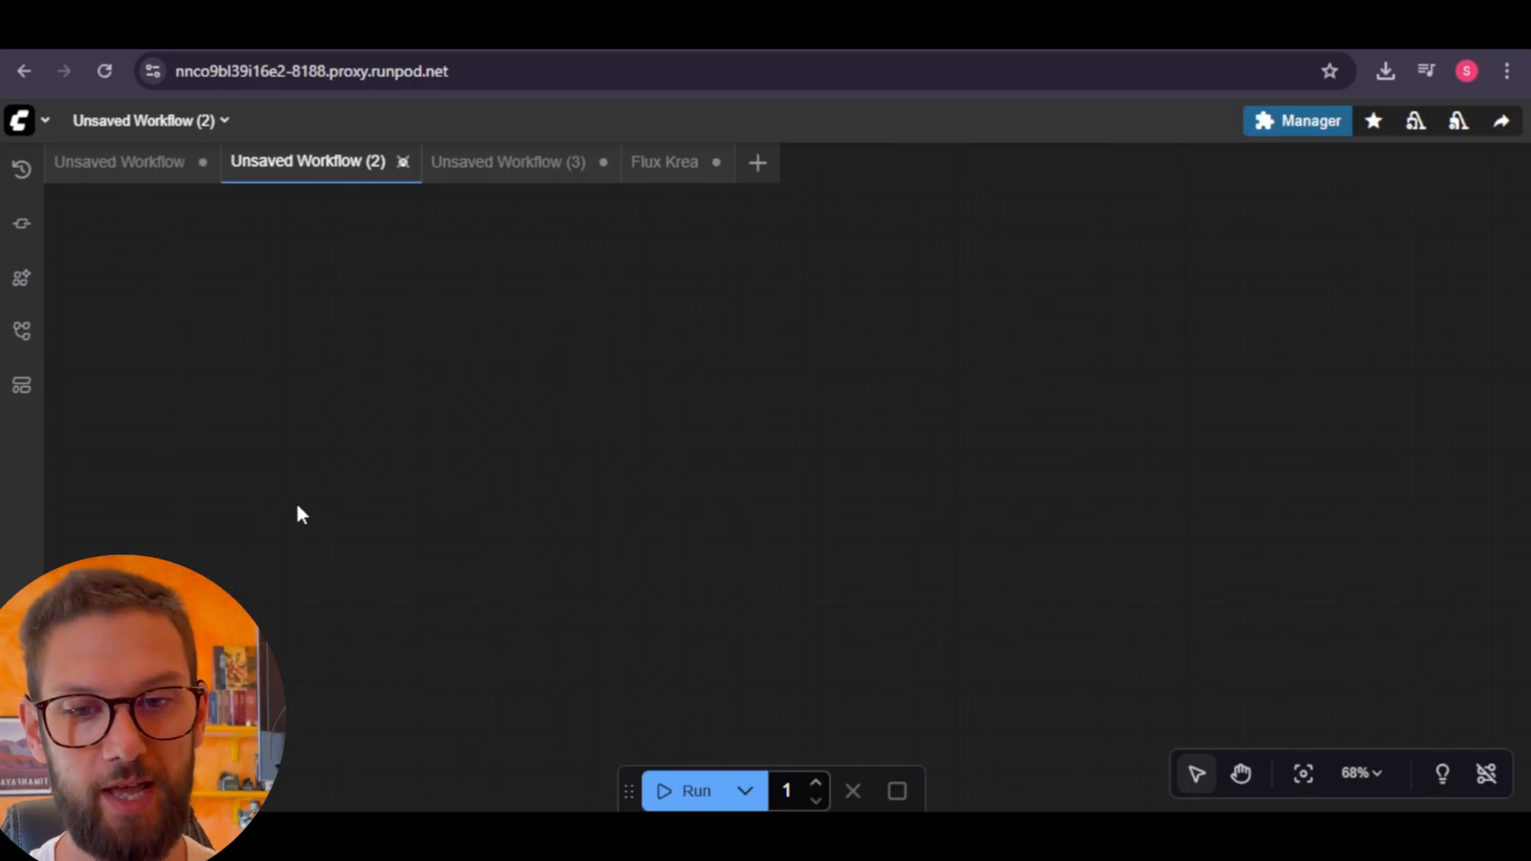
# Search the nodes for "load", add a Load Checkpoint node and place it in the upper-left part of the canvas.
pyautogui.doubleClick(342, 458)
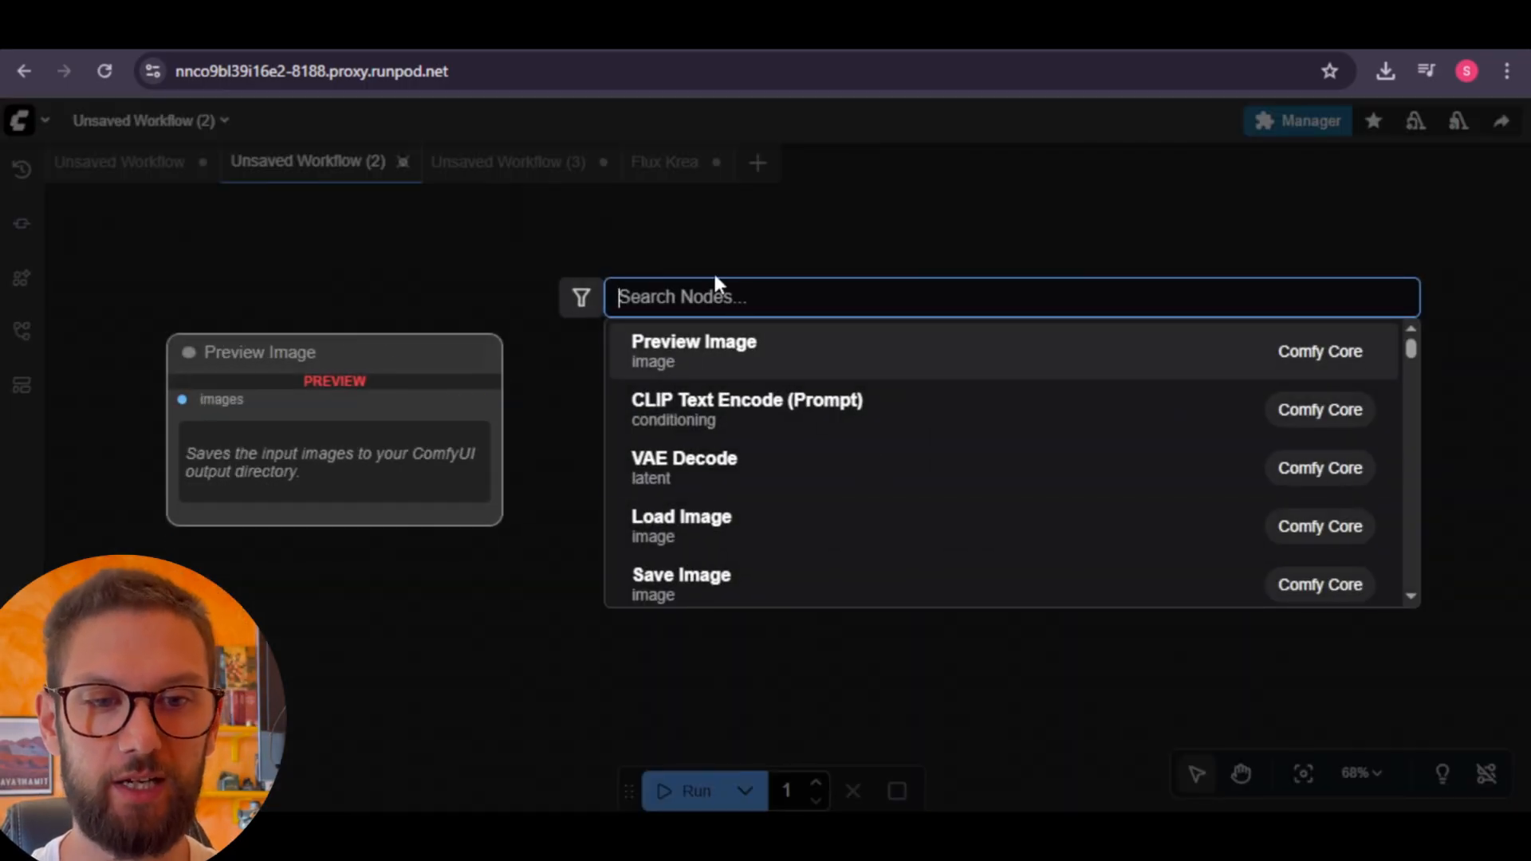
pyautogui.scroll(-10, 859, 437)
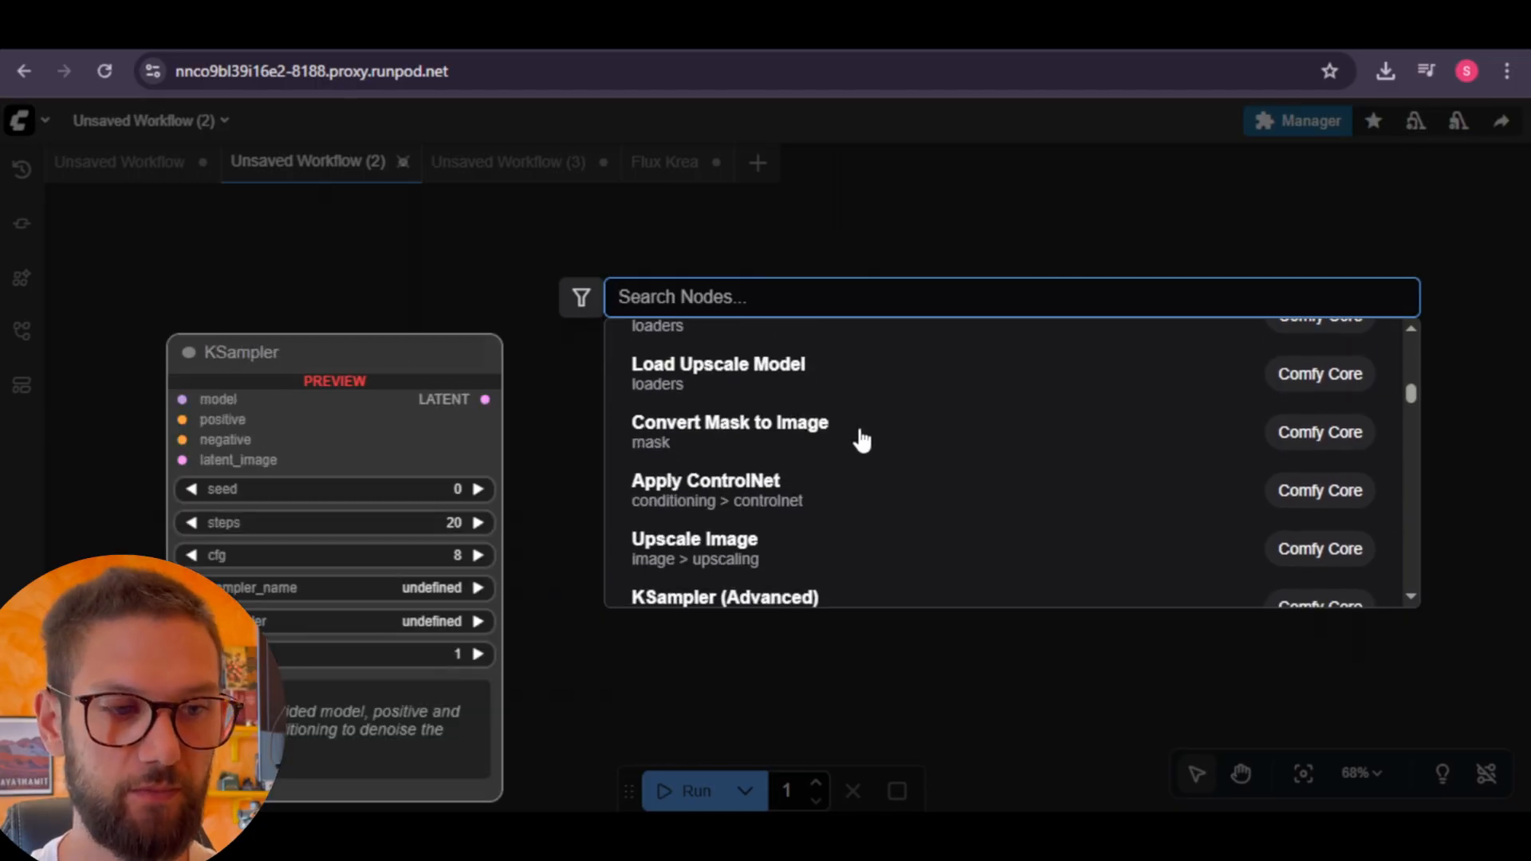
pyautogui.scroll(5, 912, 437)
pyautogui.scroll(5, 808, 442)
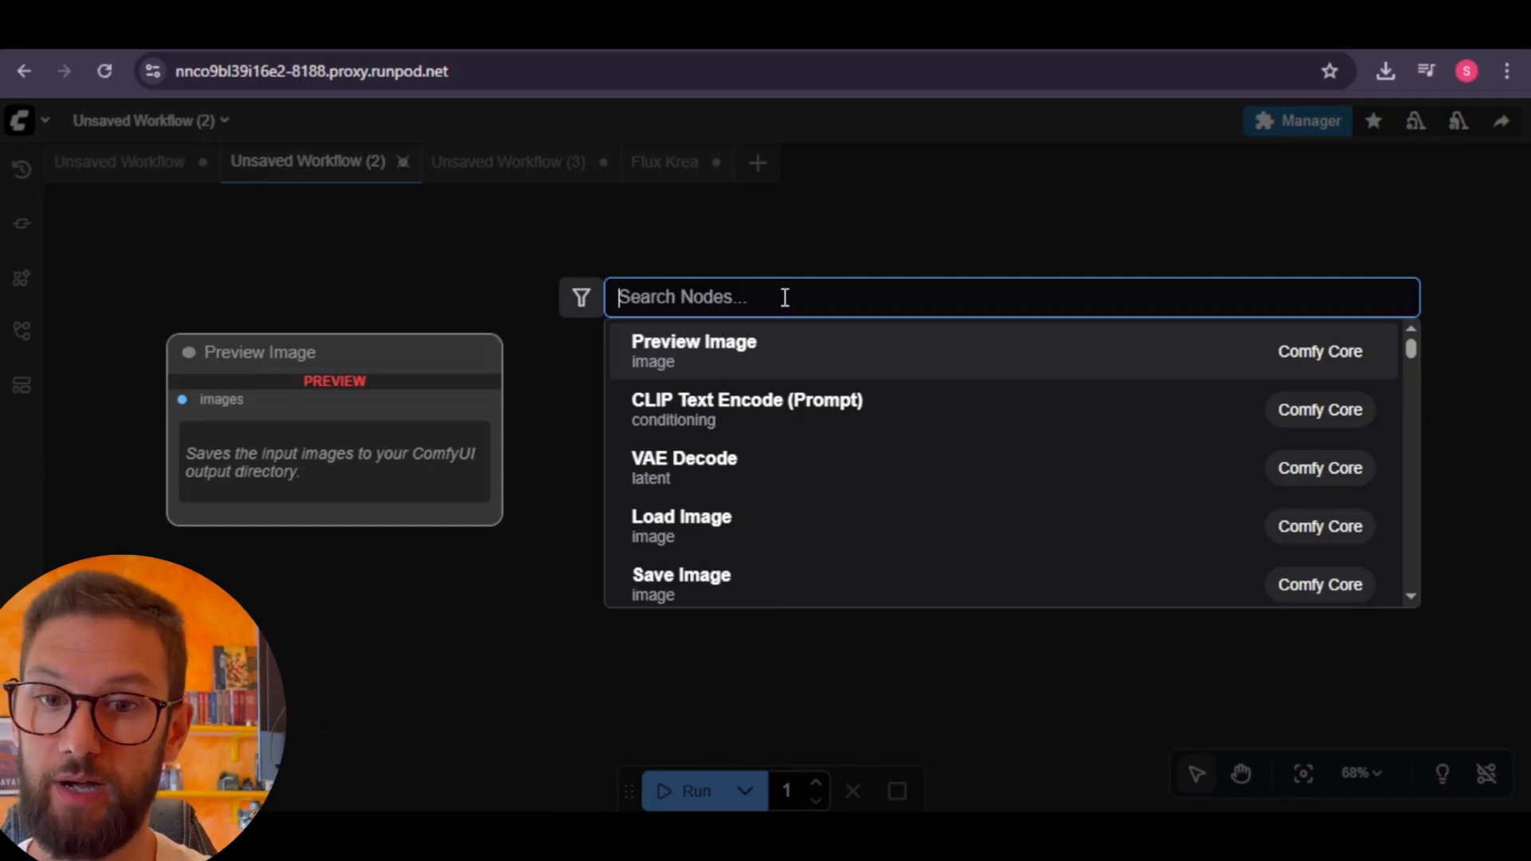
pyautogui.write('load')
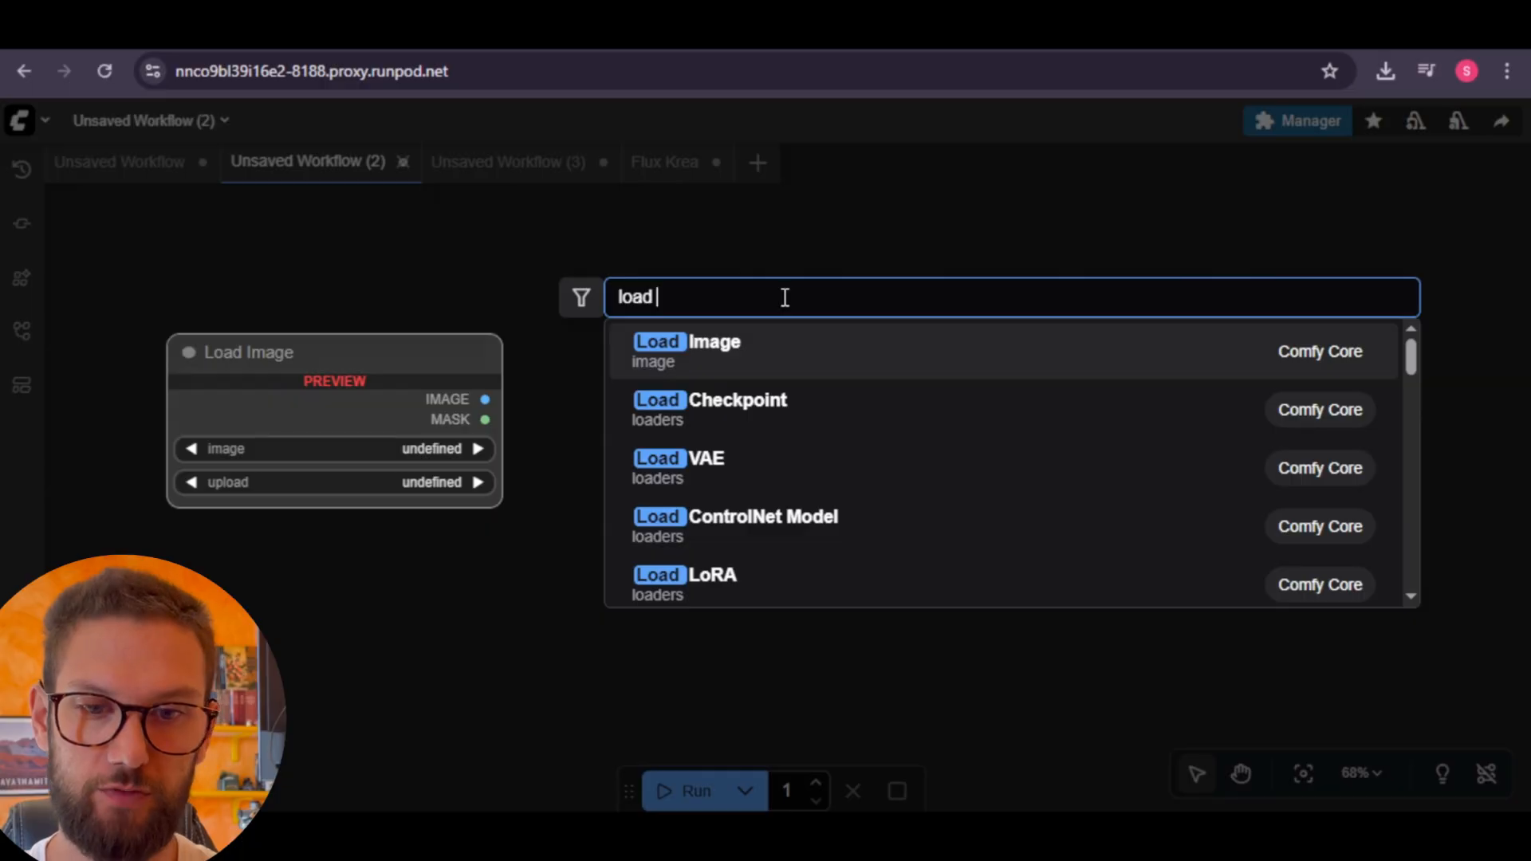
pyautogui.click(763, 412)
pyautogui.moveTo(472, 438); pyautogui.dragTo(388, 326)
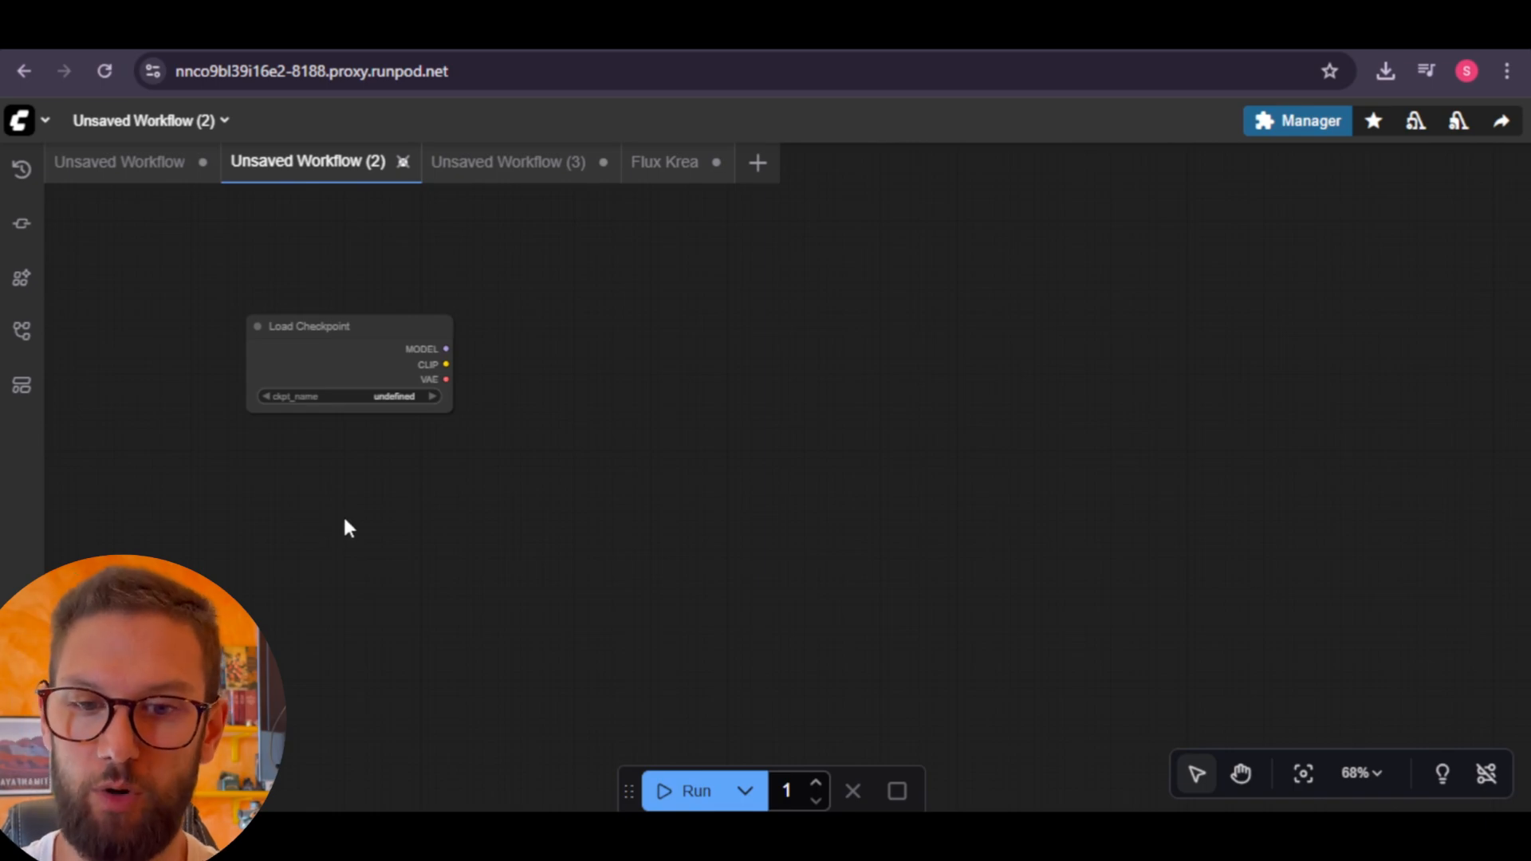
# Search for "load model", add a Load Diffusion Model node below Load Checkpoint and line up the two nodes.
pyautogui.doubleClick(327, 514)
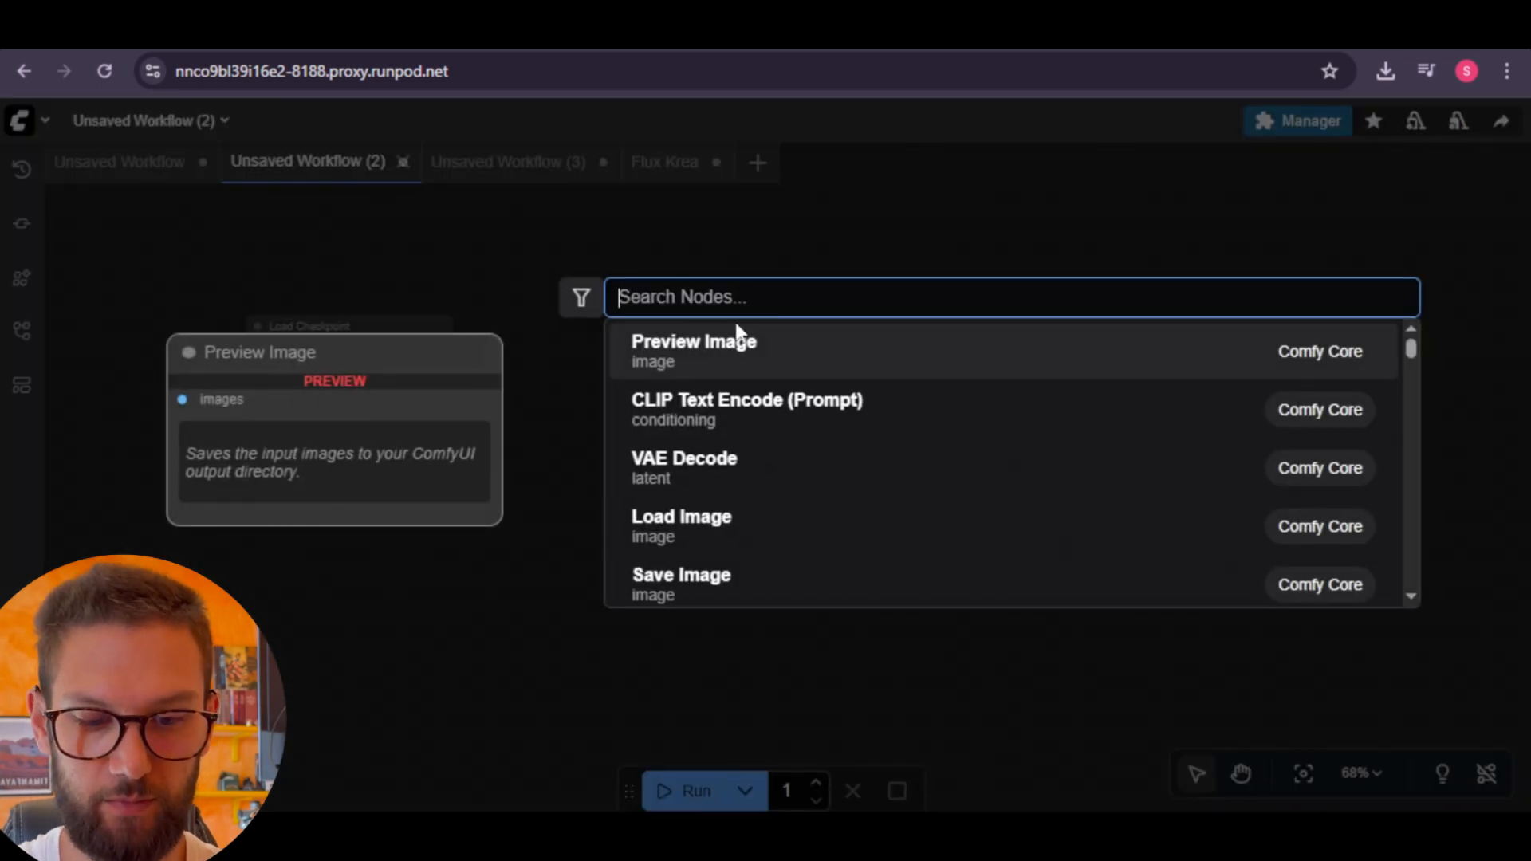
pyautogui.write('lod')
pyautogui.press('BackSpace')
pyautogui.press('BackSpace')
pyautogui.write('ad model')
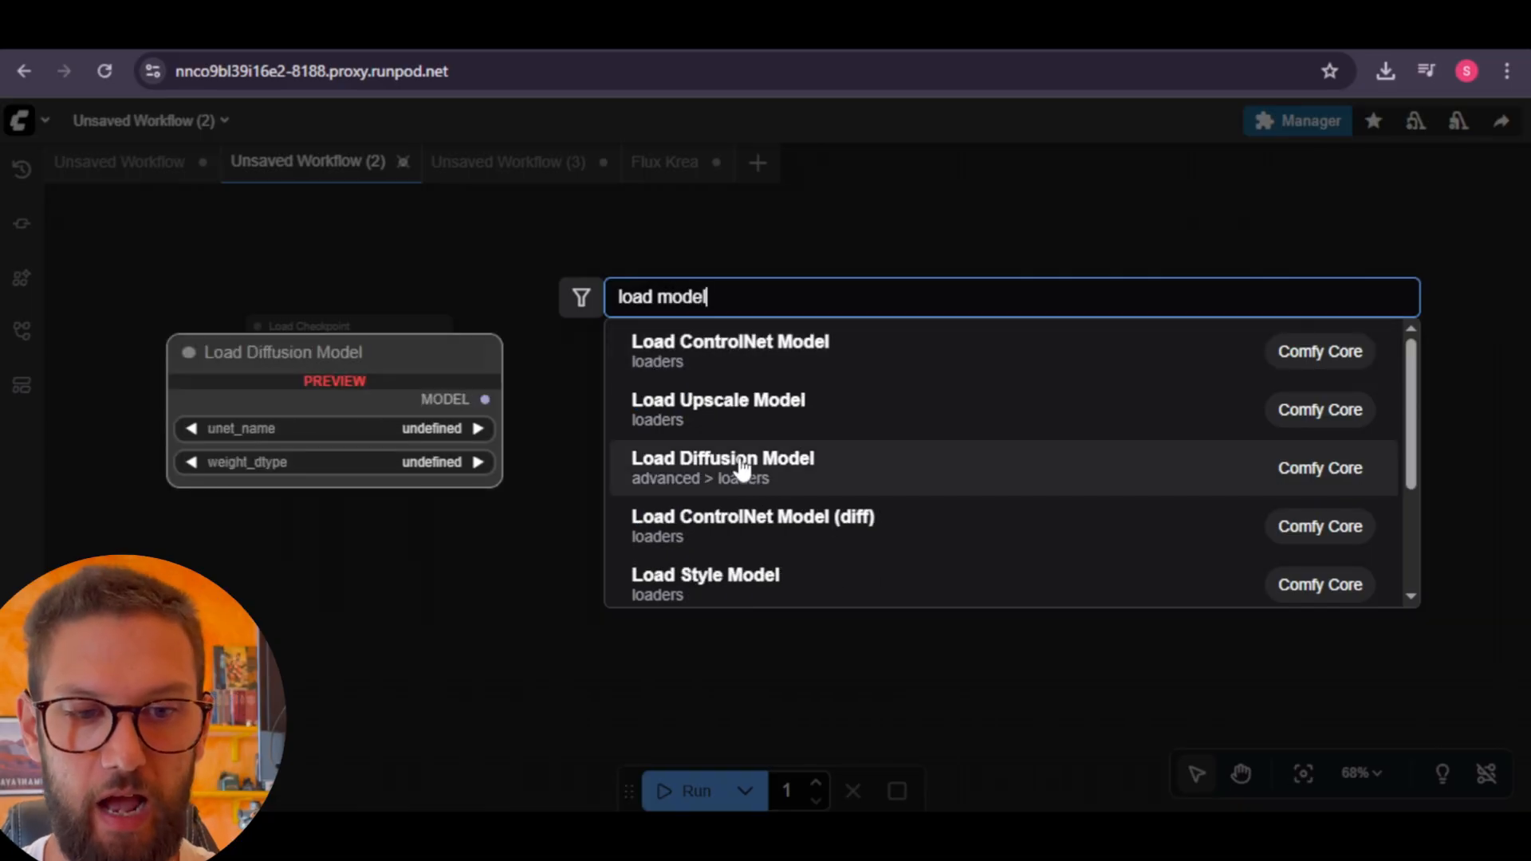
pyautogui.click(756, 479)
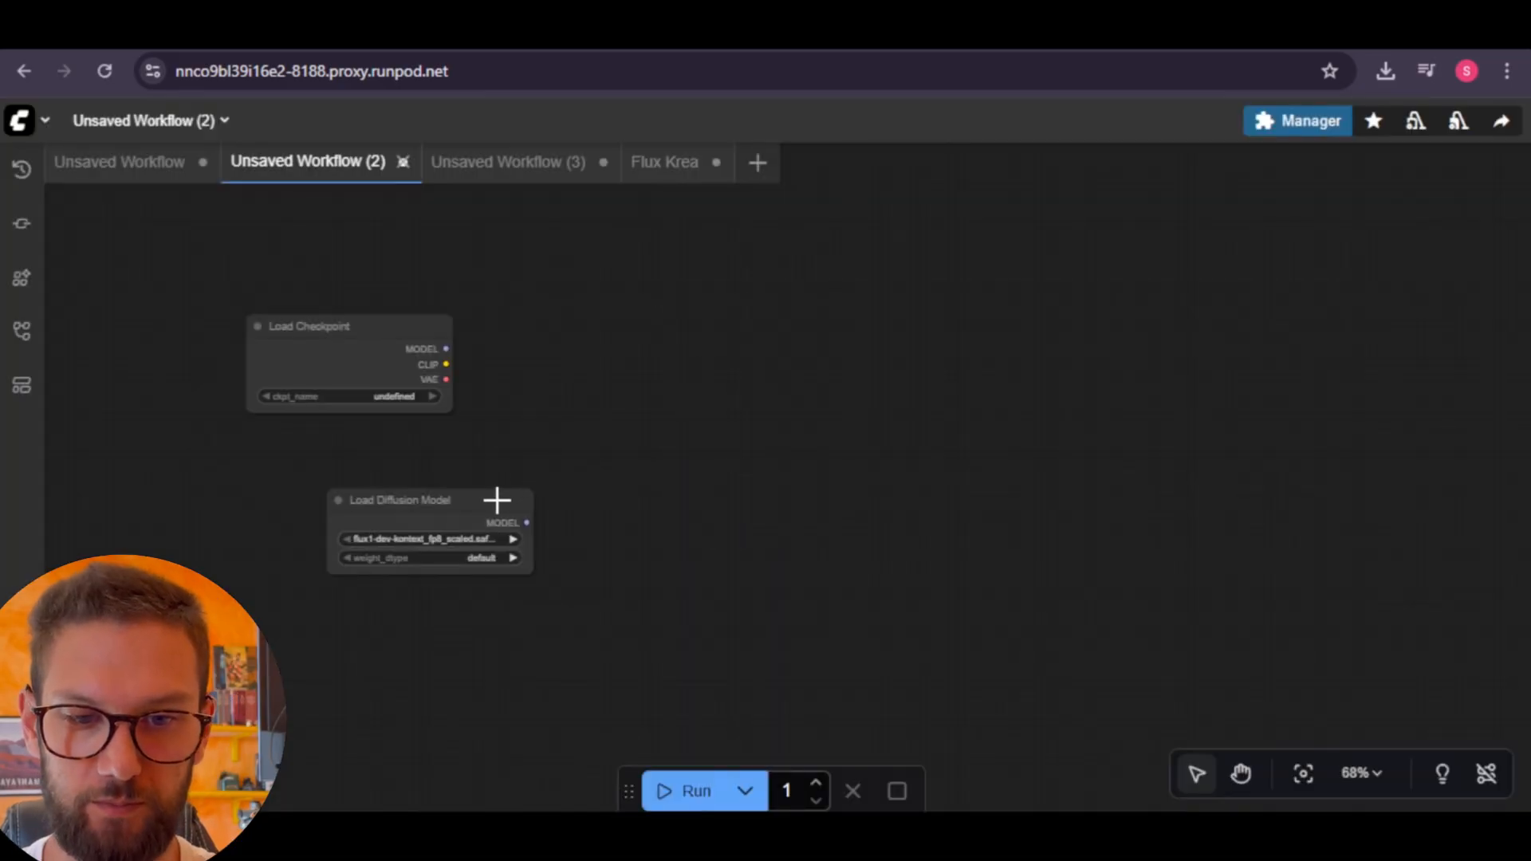
pyautogui.moveTo(496, 499); pyautogui.dragTo(404, 531)
pyautogui.click(504, 527)
pyautogui.click(567, 447)
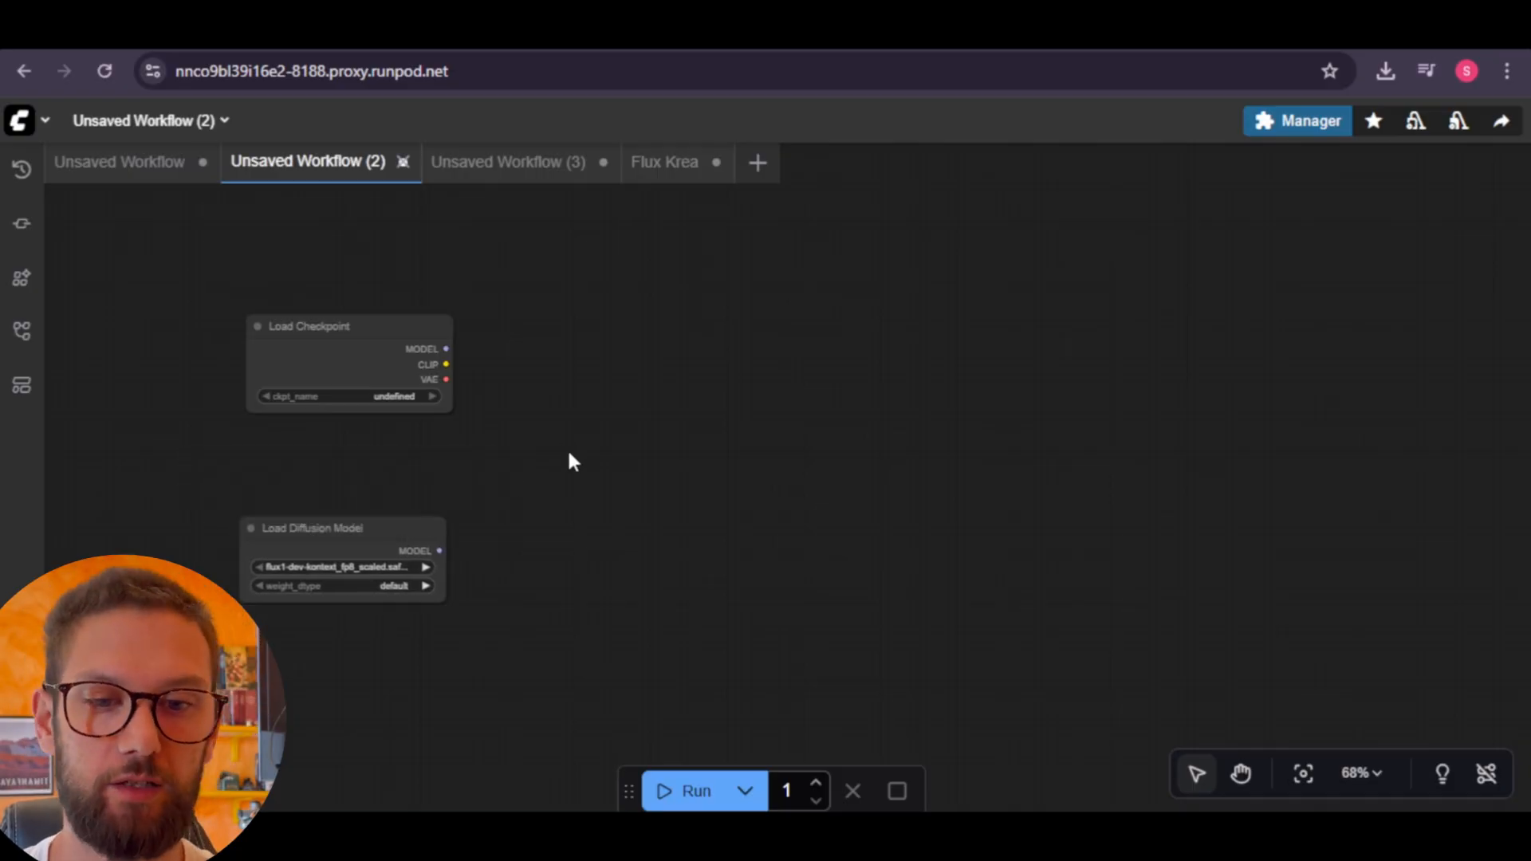
pyautogui.moveTo(388, 346); pyautogui.dragTo(382, 344)
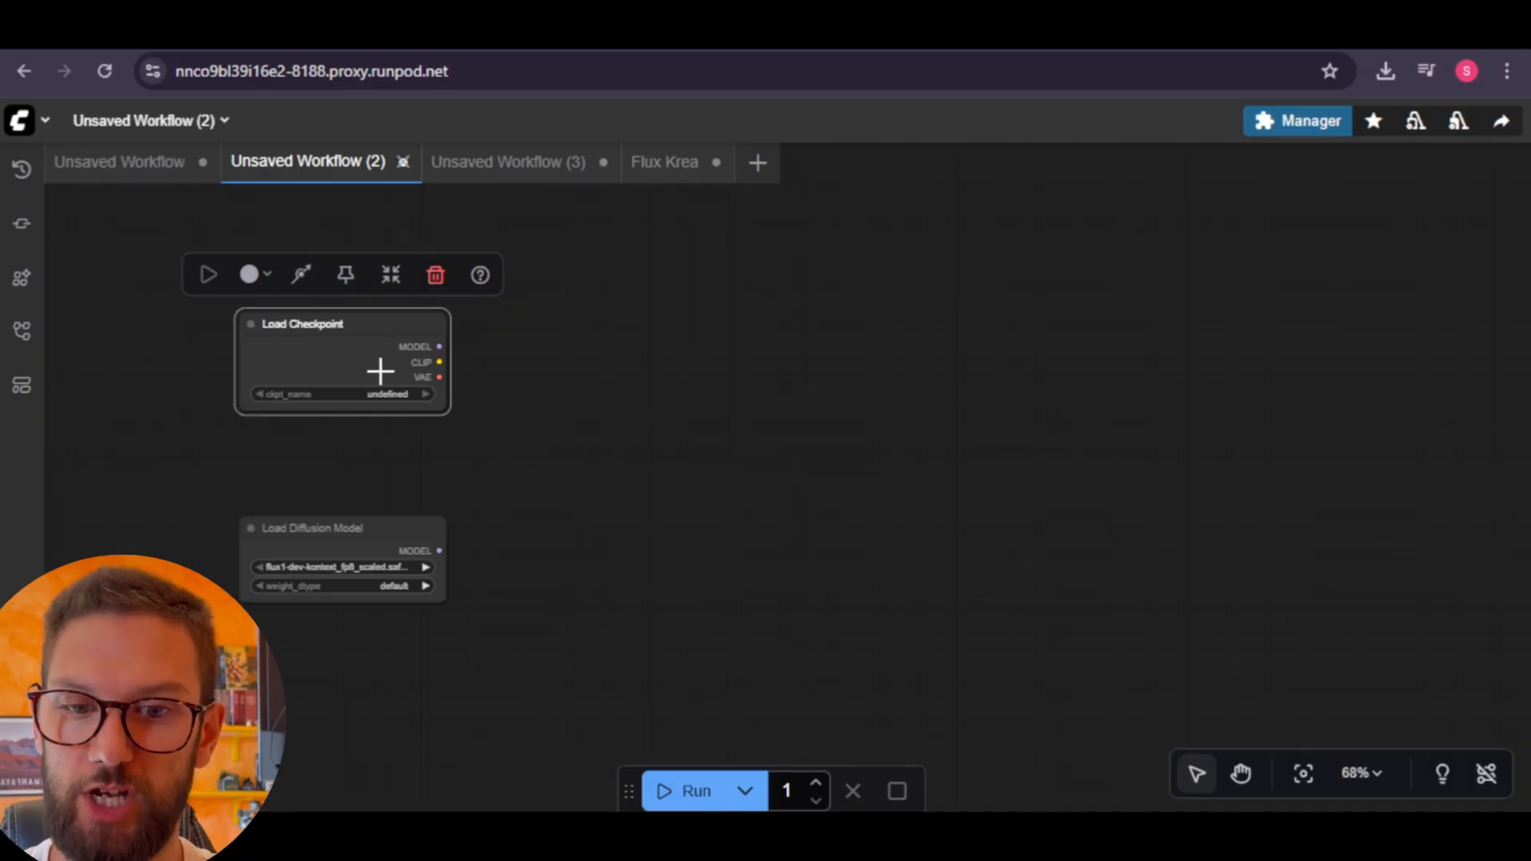
# Examine the model files available in the Load Diffusion Model node and compare the node with Load Checkpoint.
pyautogui.click(380, 535)
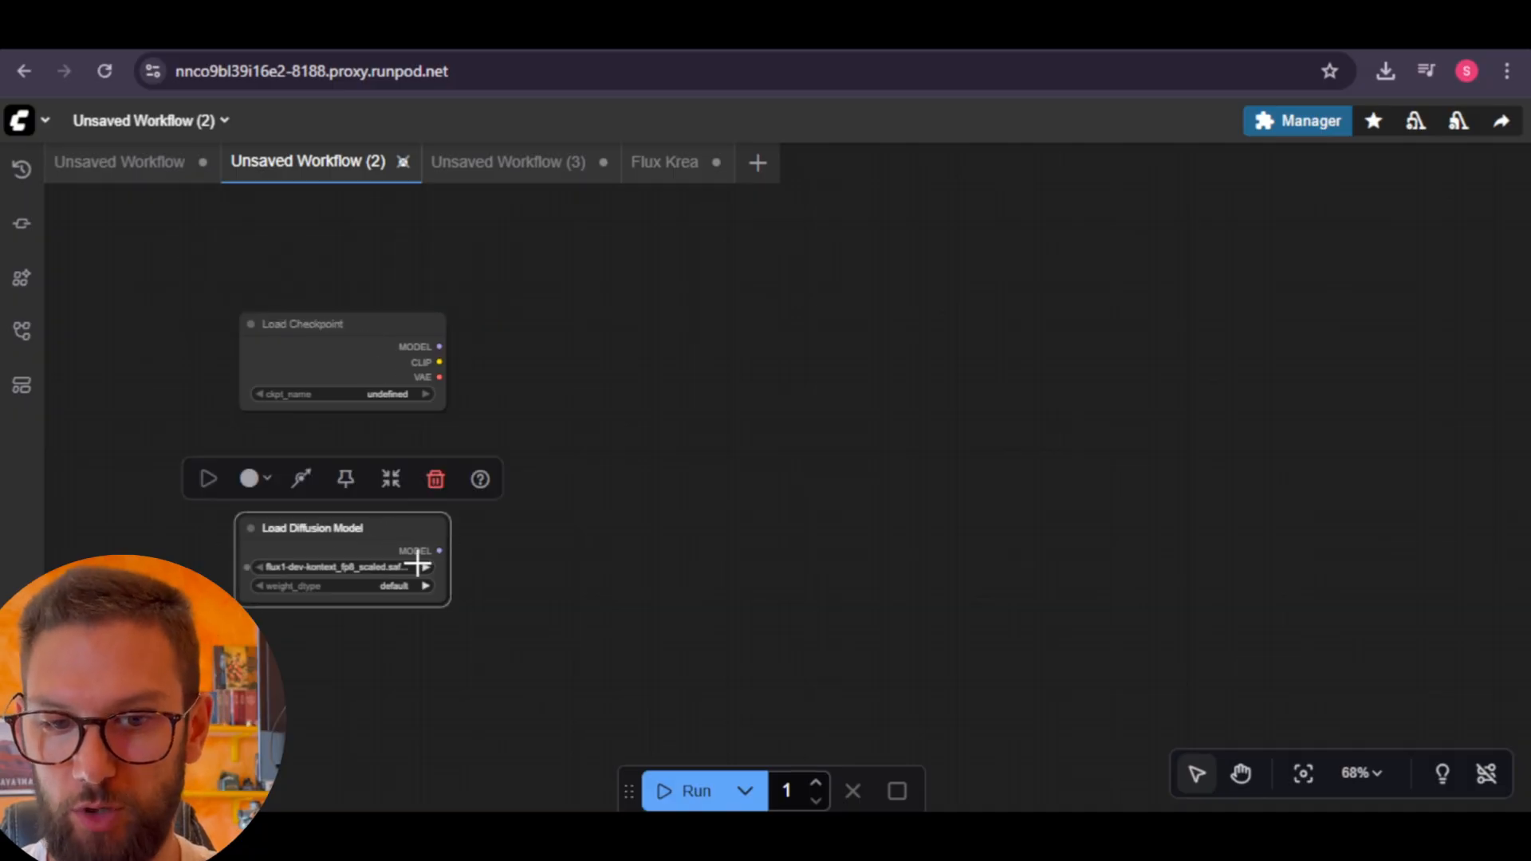
pyautogui.scroll(8, 467, 590)
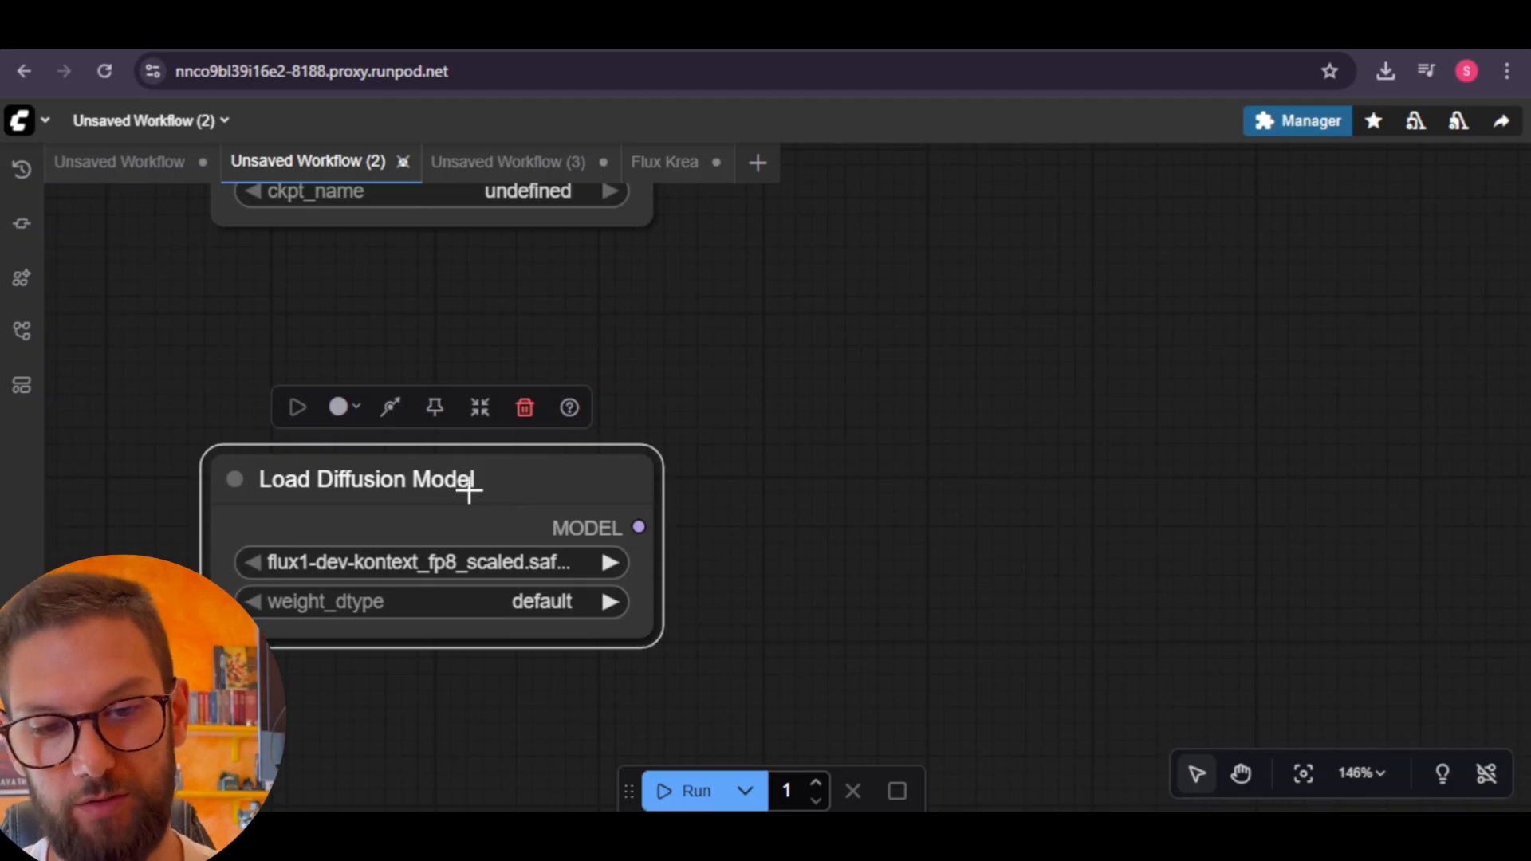
pyautogui.click(446, 562)
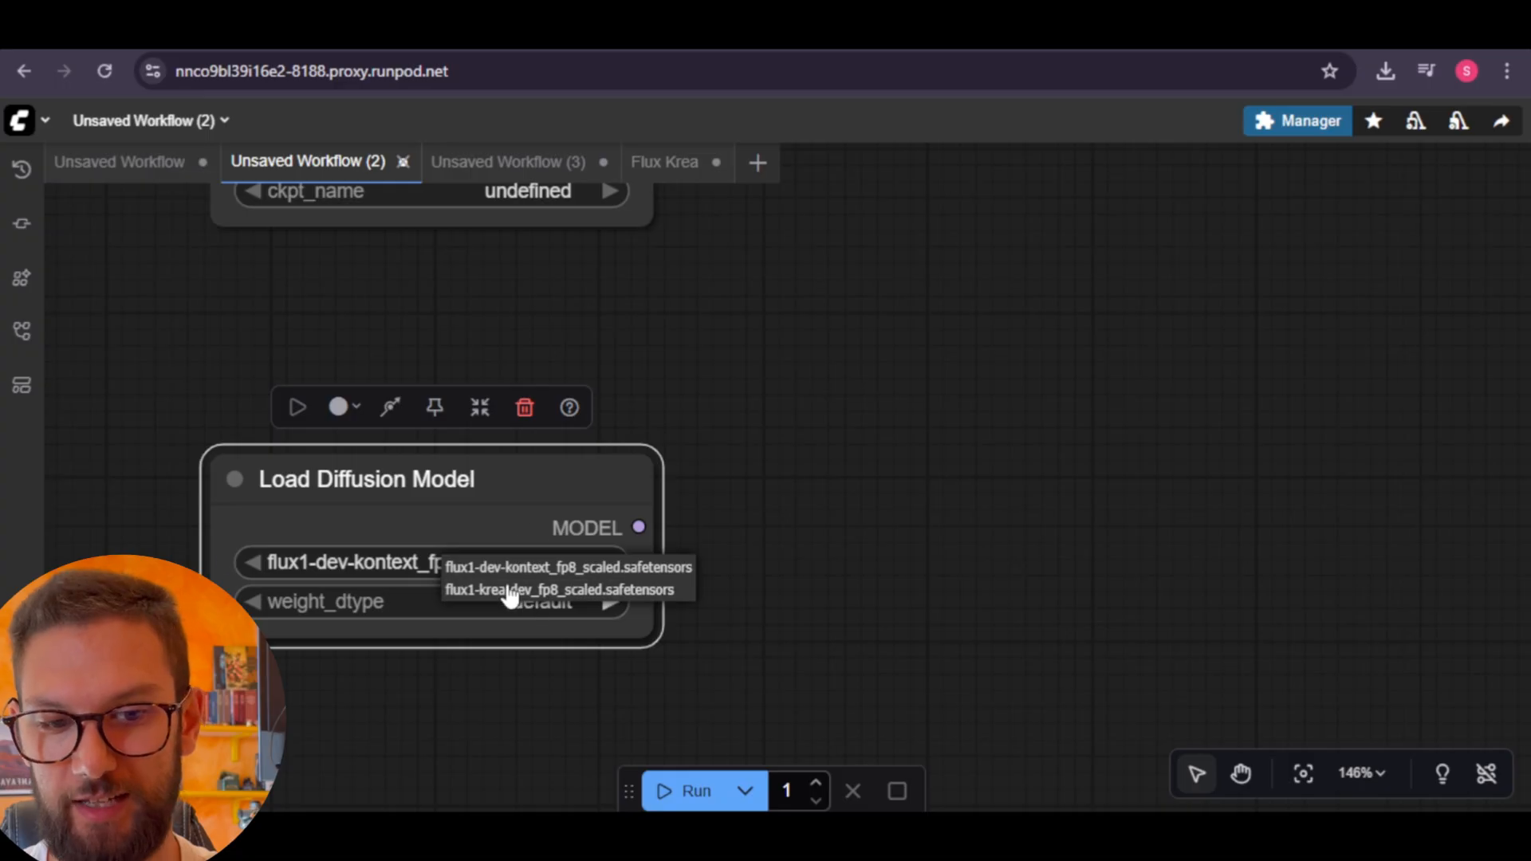
pyautogui.click(777, 442)
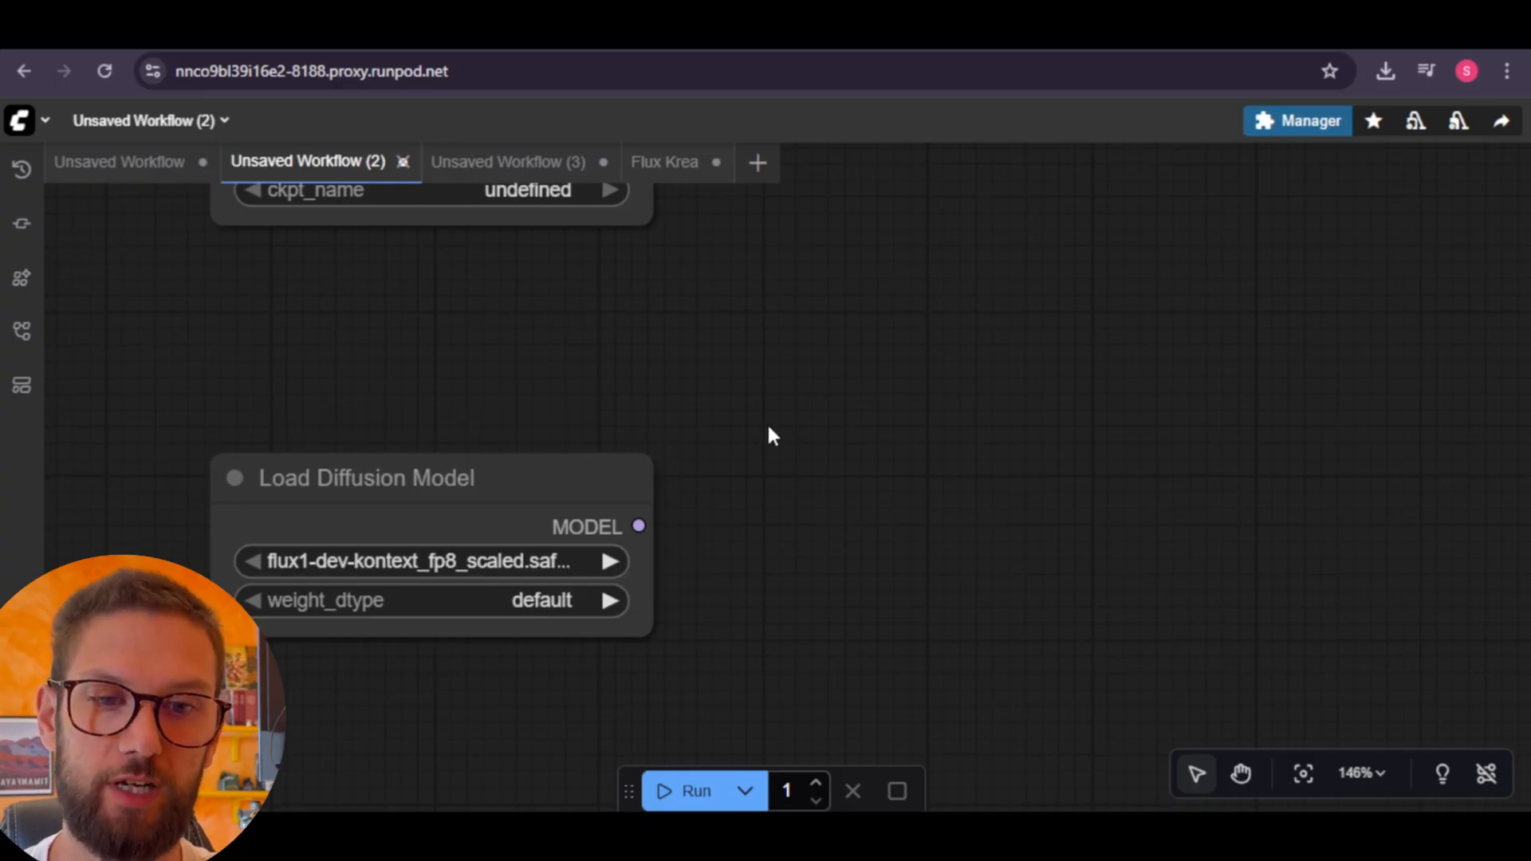
pyautogui.scroll(-4, 768, 434)
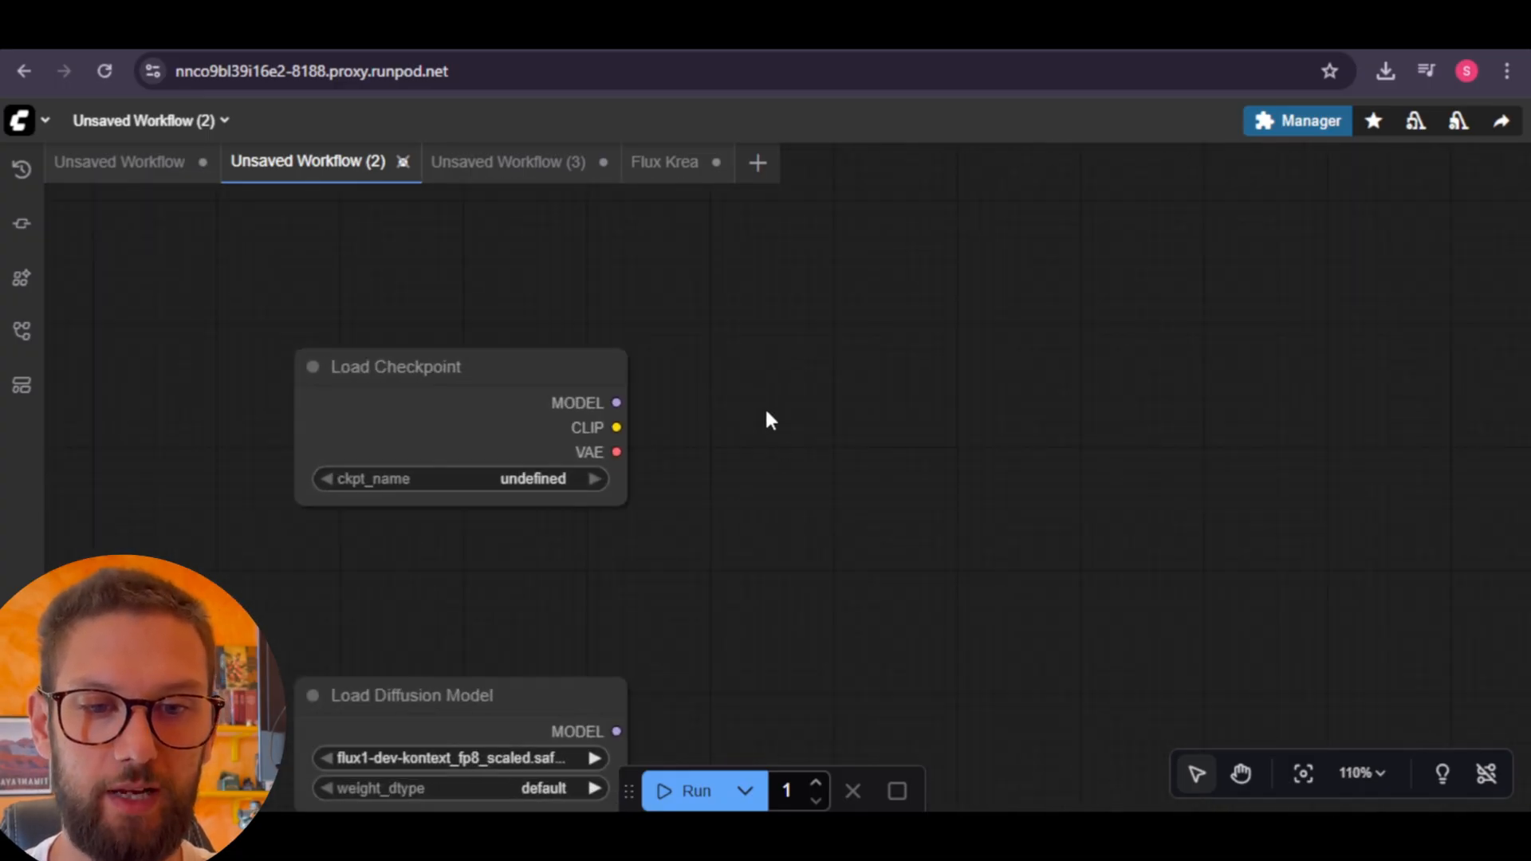
pyautogui.scroll(1, 558, 411)
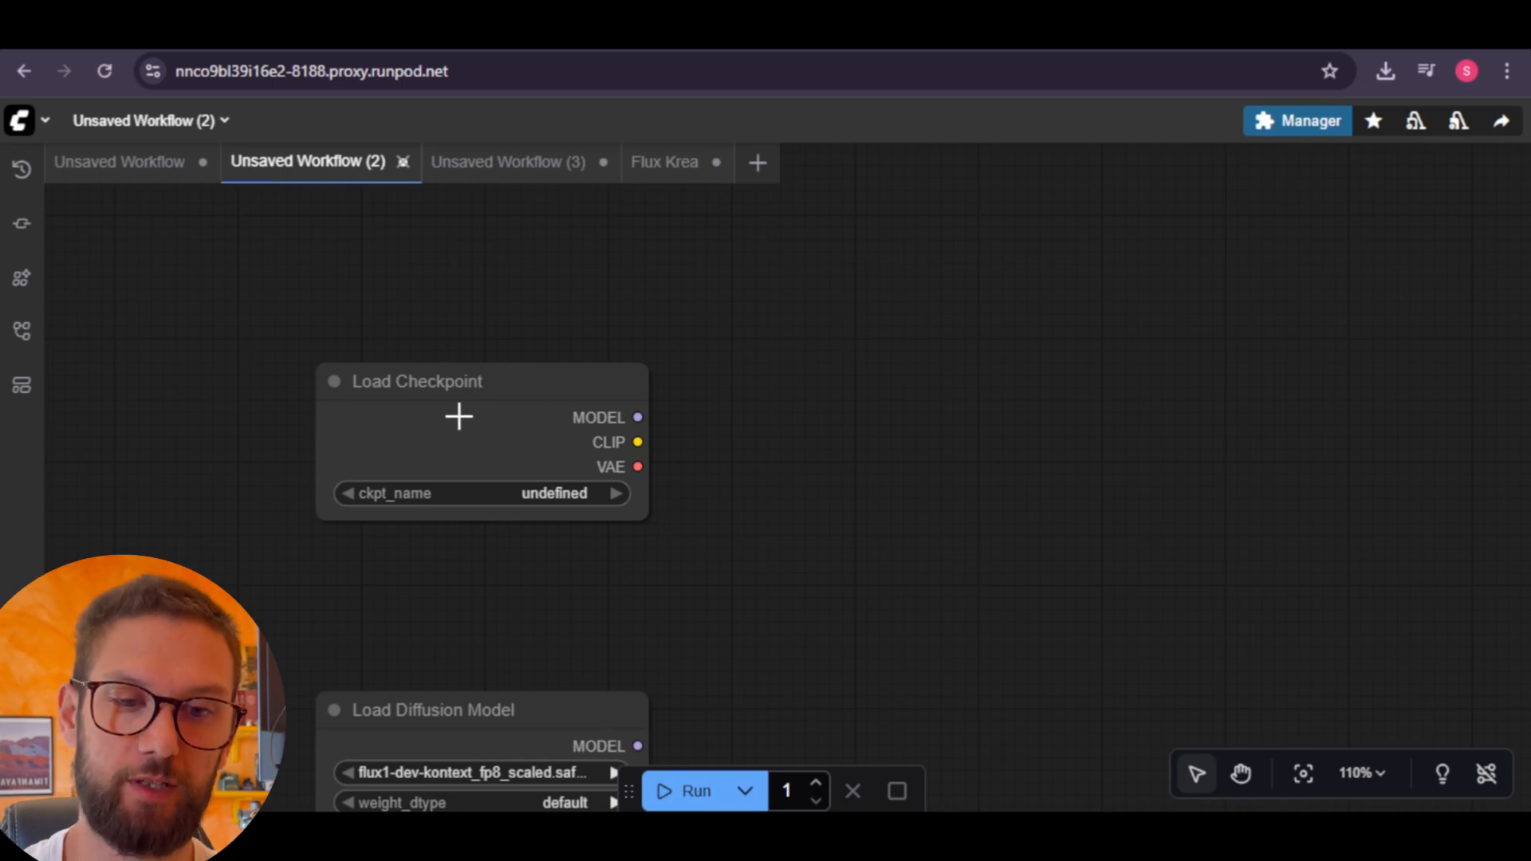
# Switch to Civitai and search its models for "realistic".
pyautogui.scroll(-2, 861, 398)
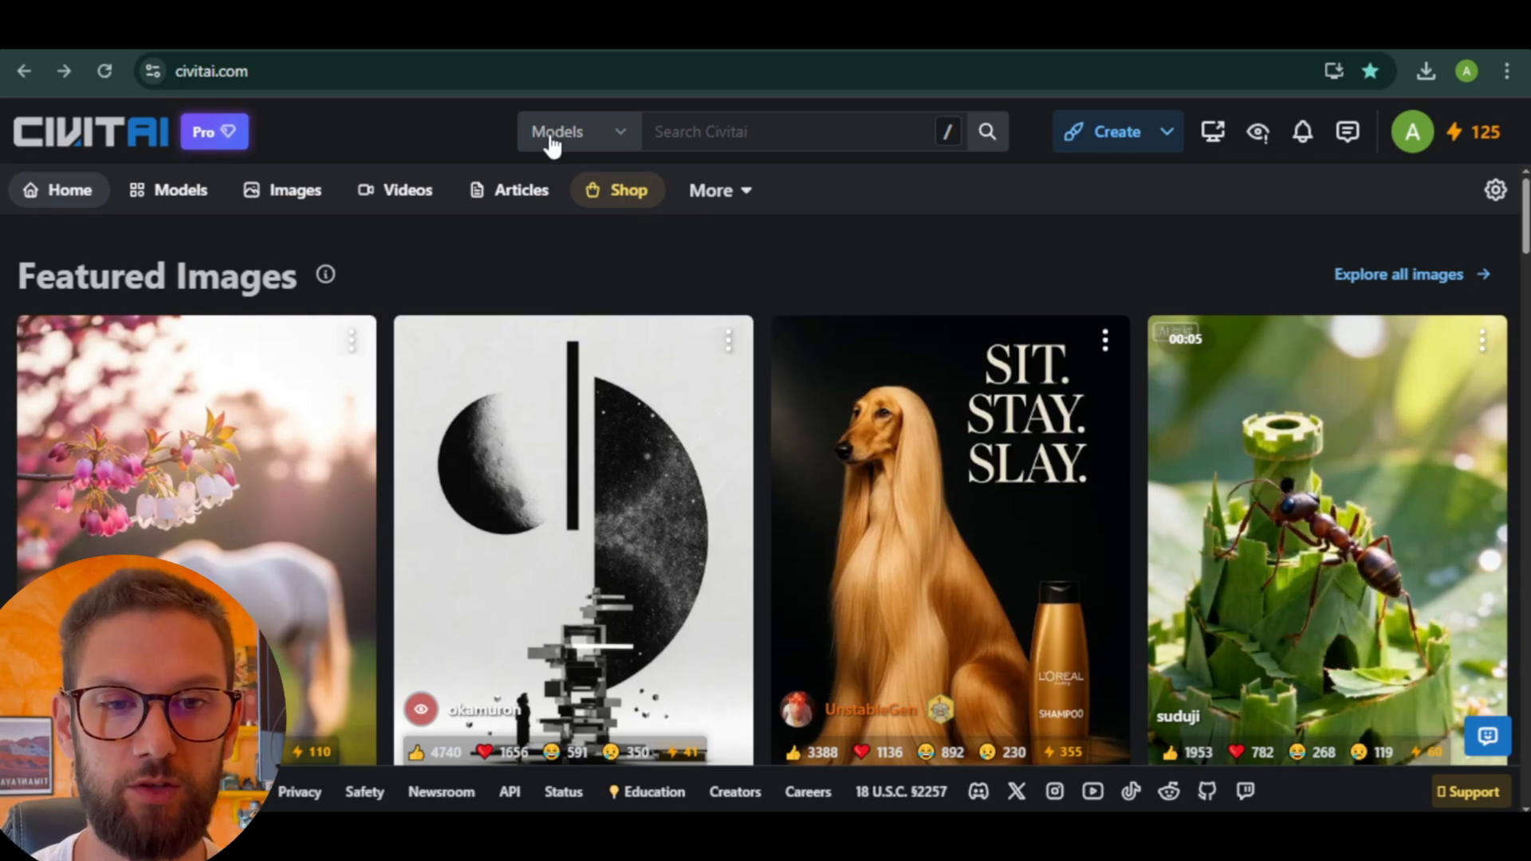
pyautogui.click(766, 135)
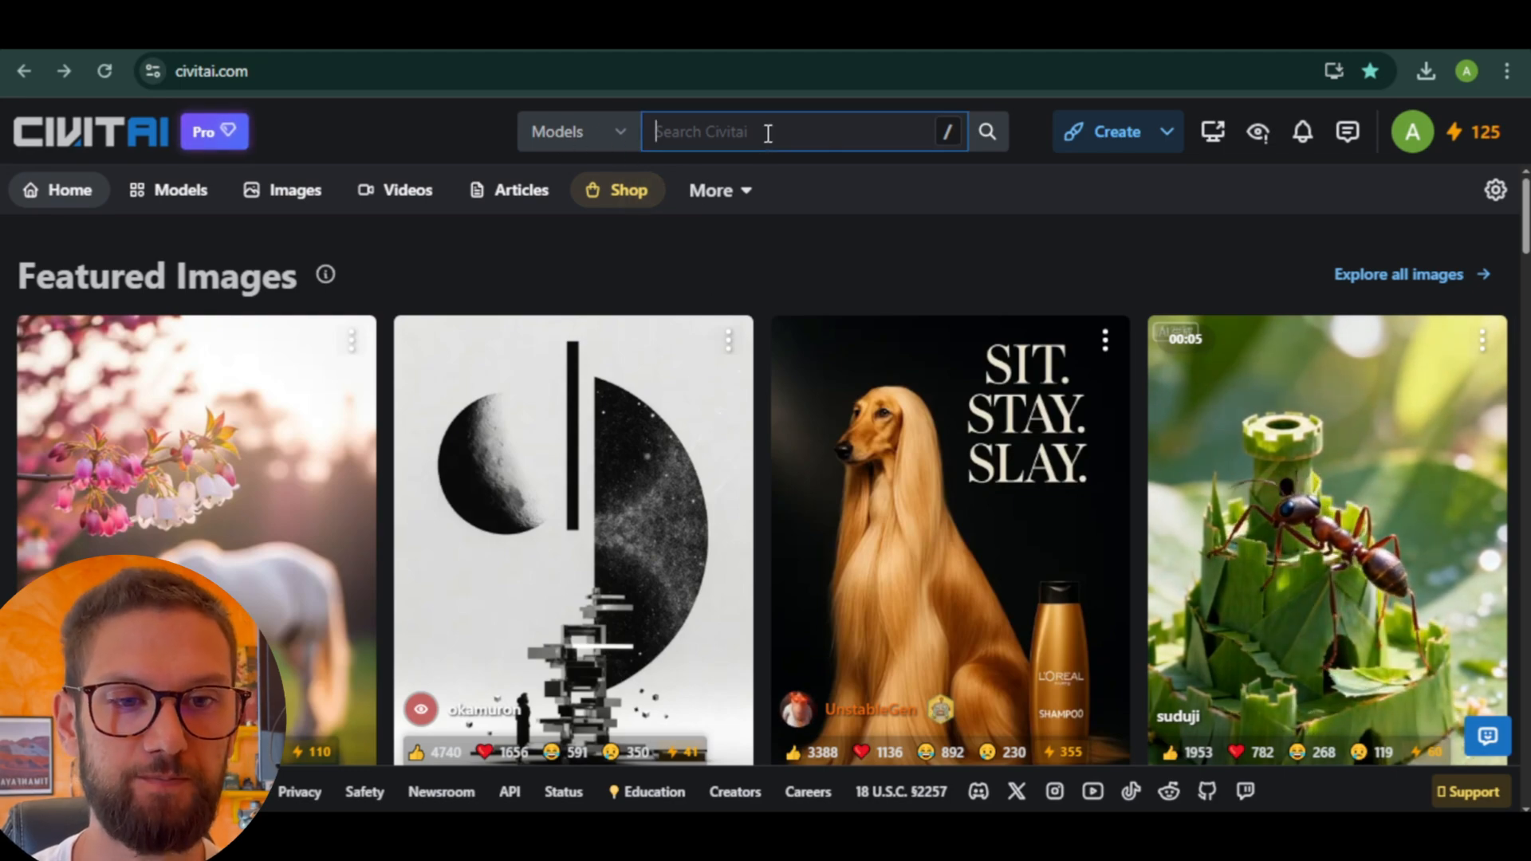
pyautogui.write('ralistic')
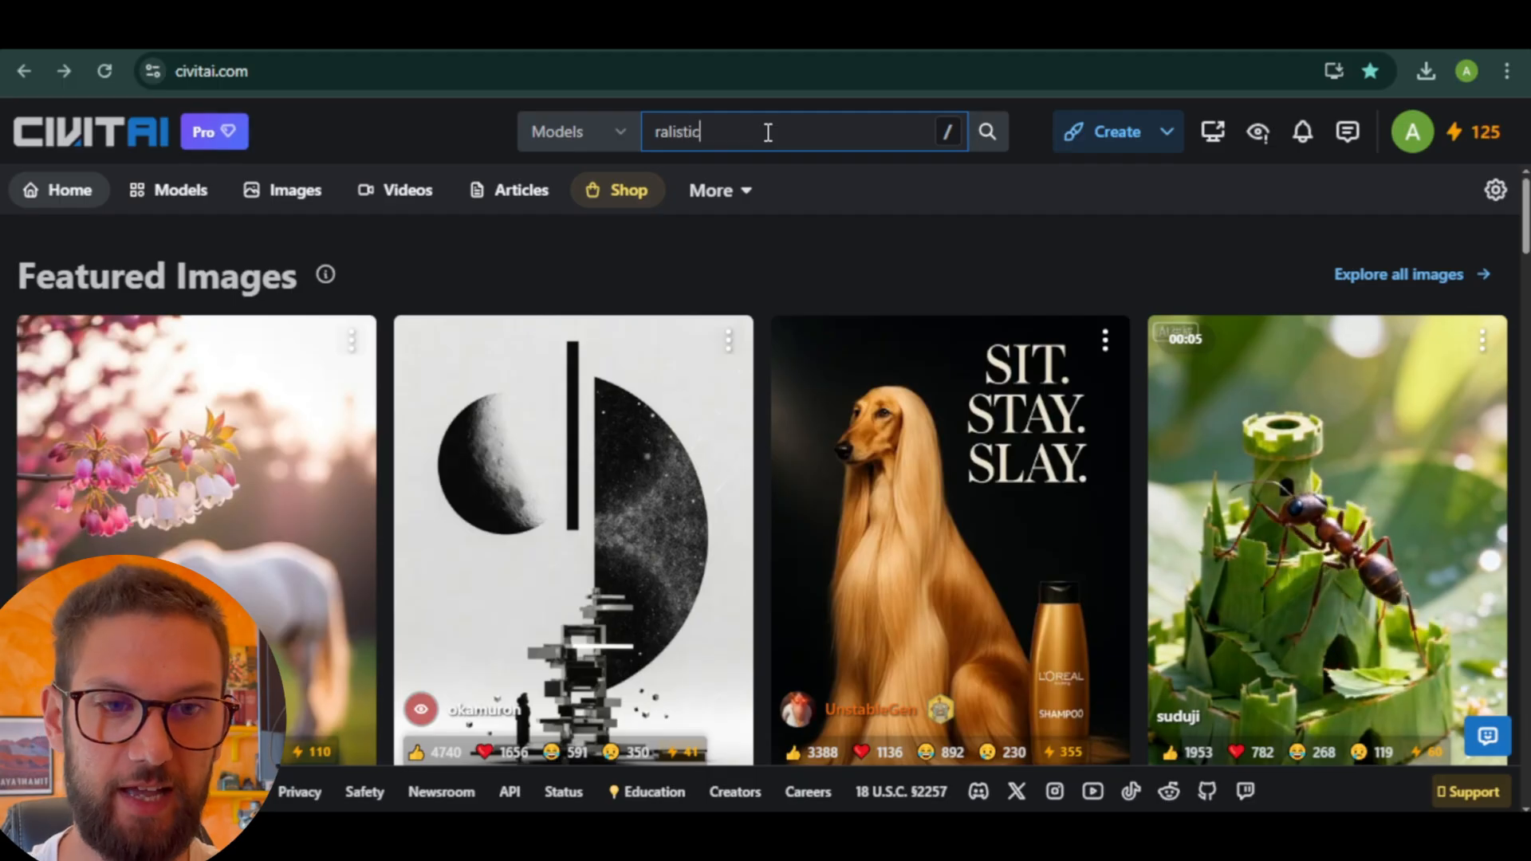
pyautogui.press('BackSpace')
pyautogui.press('BackSpace')
pyautogui.press('BackSpace')
pyautogui.press('BackSpace')
pyautogui.press('BackSpace')
pyautogui.press('BackSpace')
pyautogui.press('BackSpace')
pyautogui.write('ea')
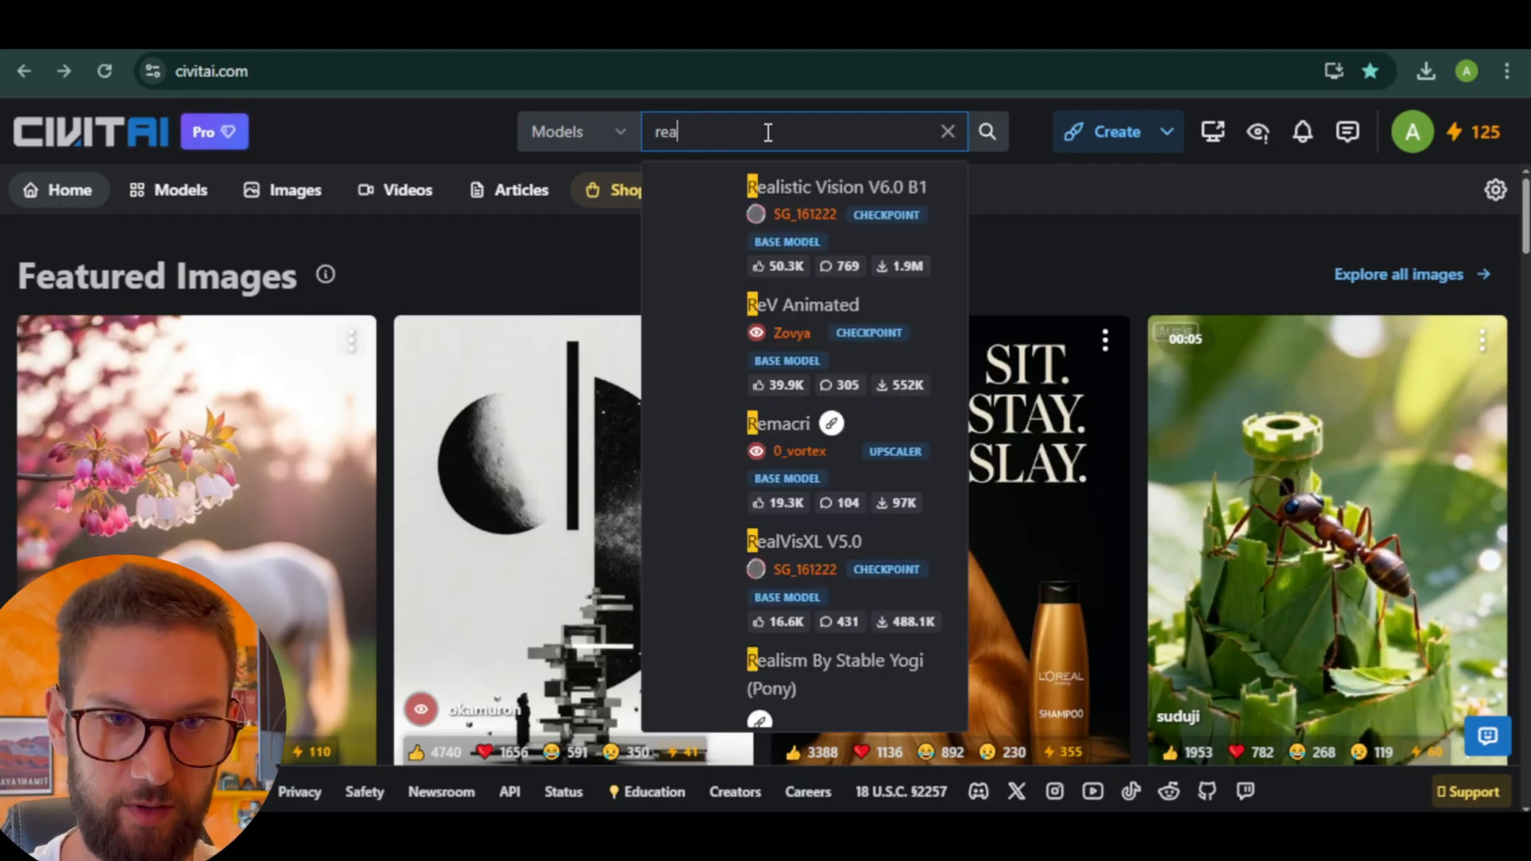
pyautogui.write('listic')
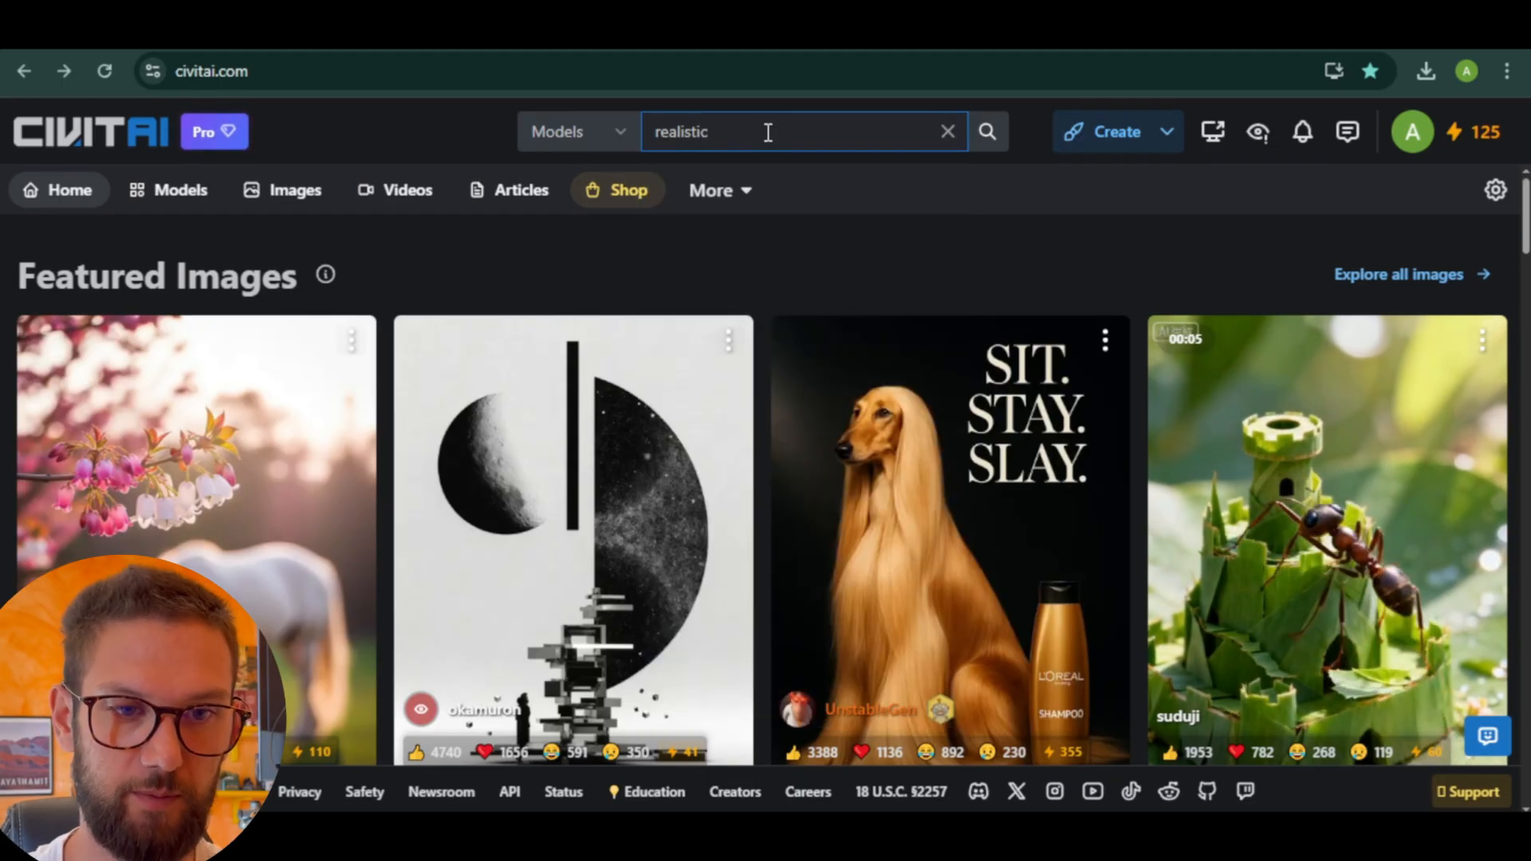
pyautogui.press('Return')
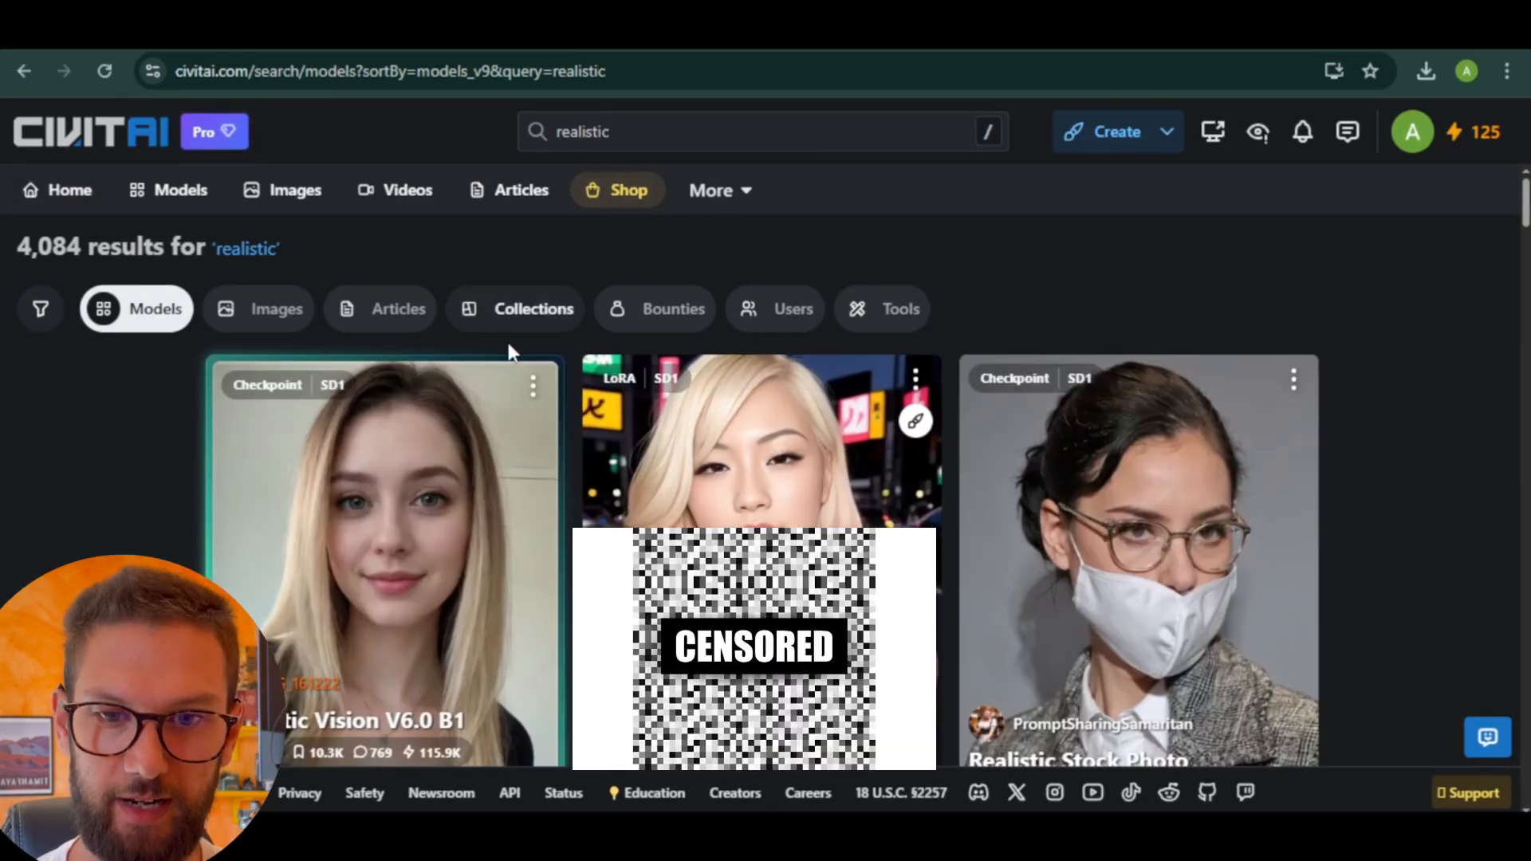
# Browse the results, open the Realistic Vision V6.0 B1 checkpoint and examine its details, recommended settings and download option.
pyautogui.scroll(-12, 455, 516)
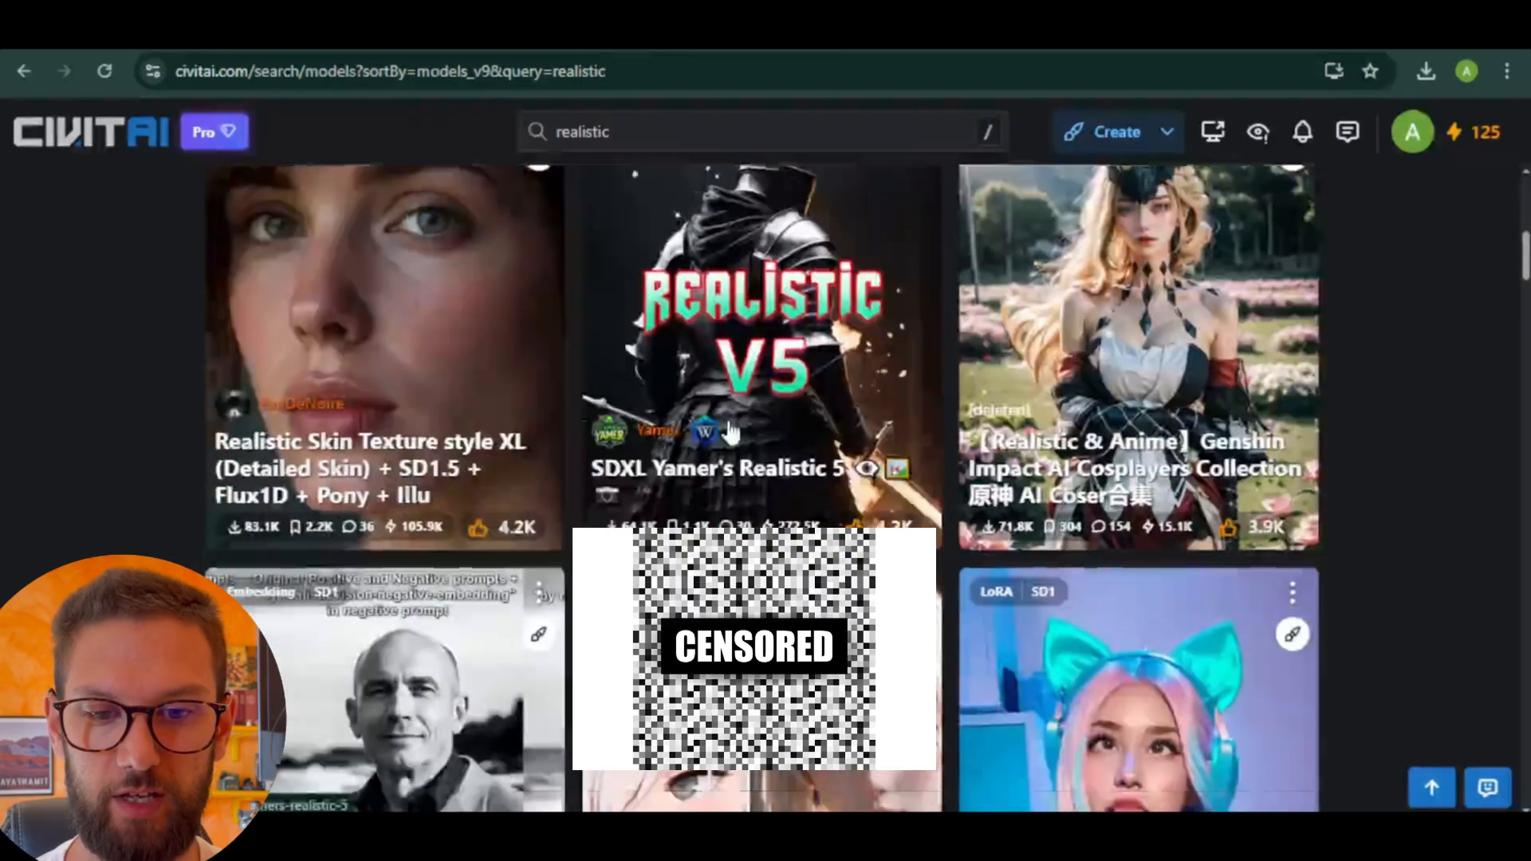
pyautogui.scroll(6, 901, 353)
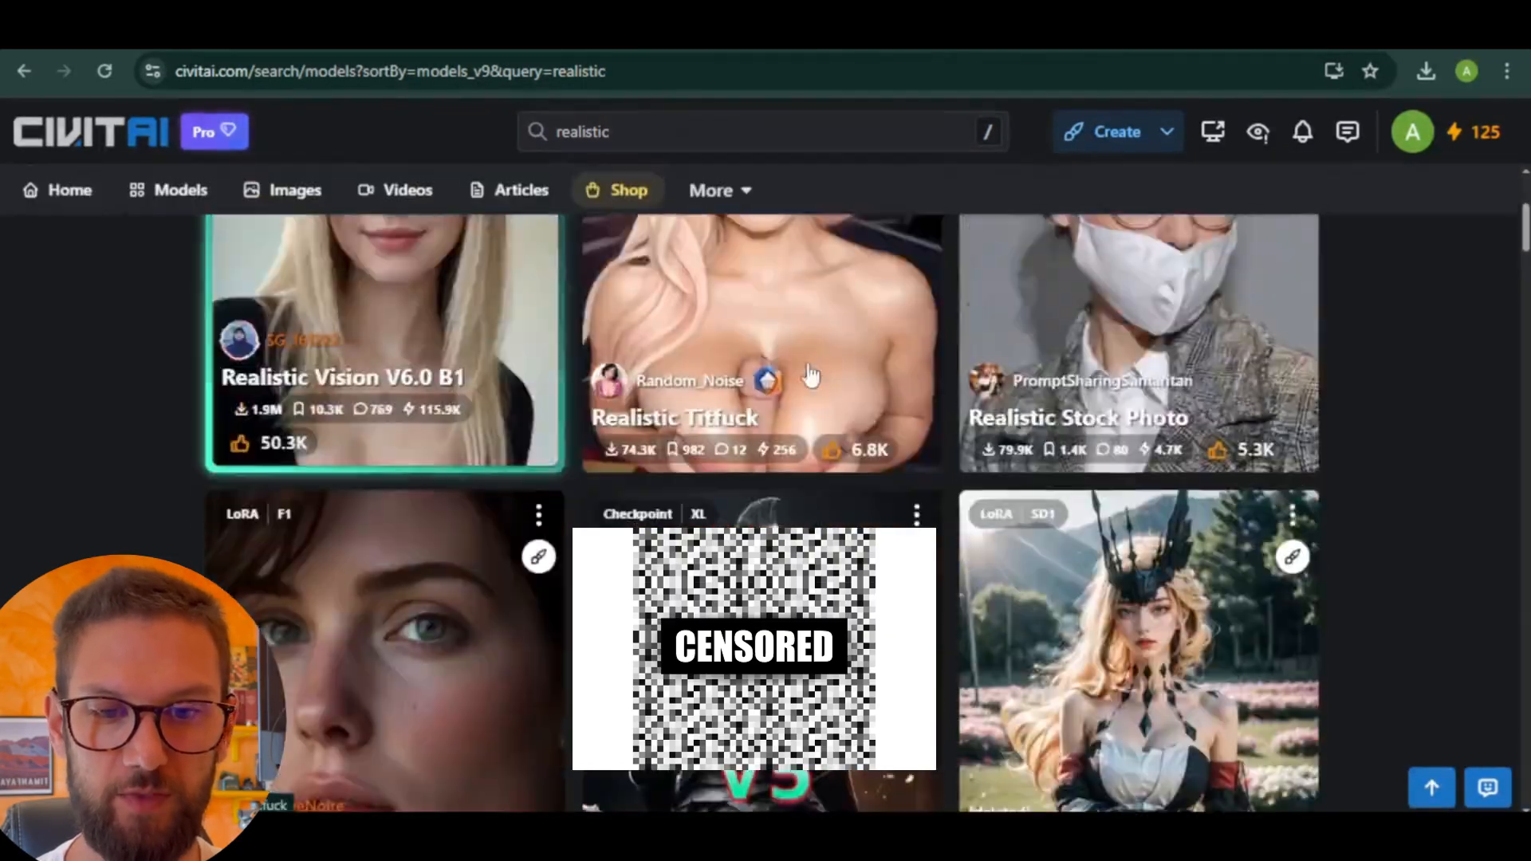
pyautogui.click(410, 366)
pyautogui.scroll(-3, 987, 415)
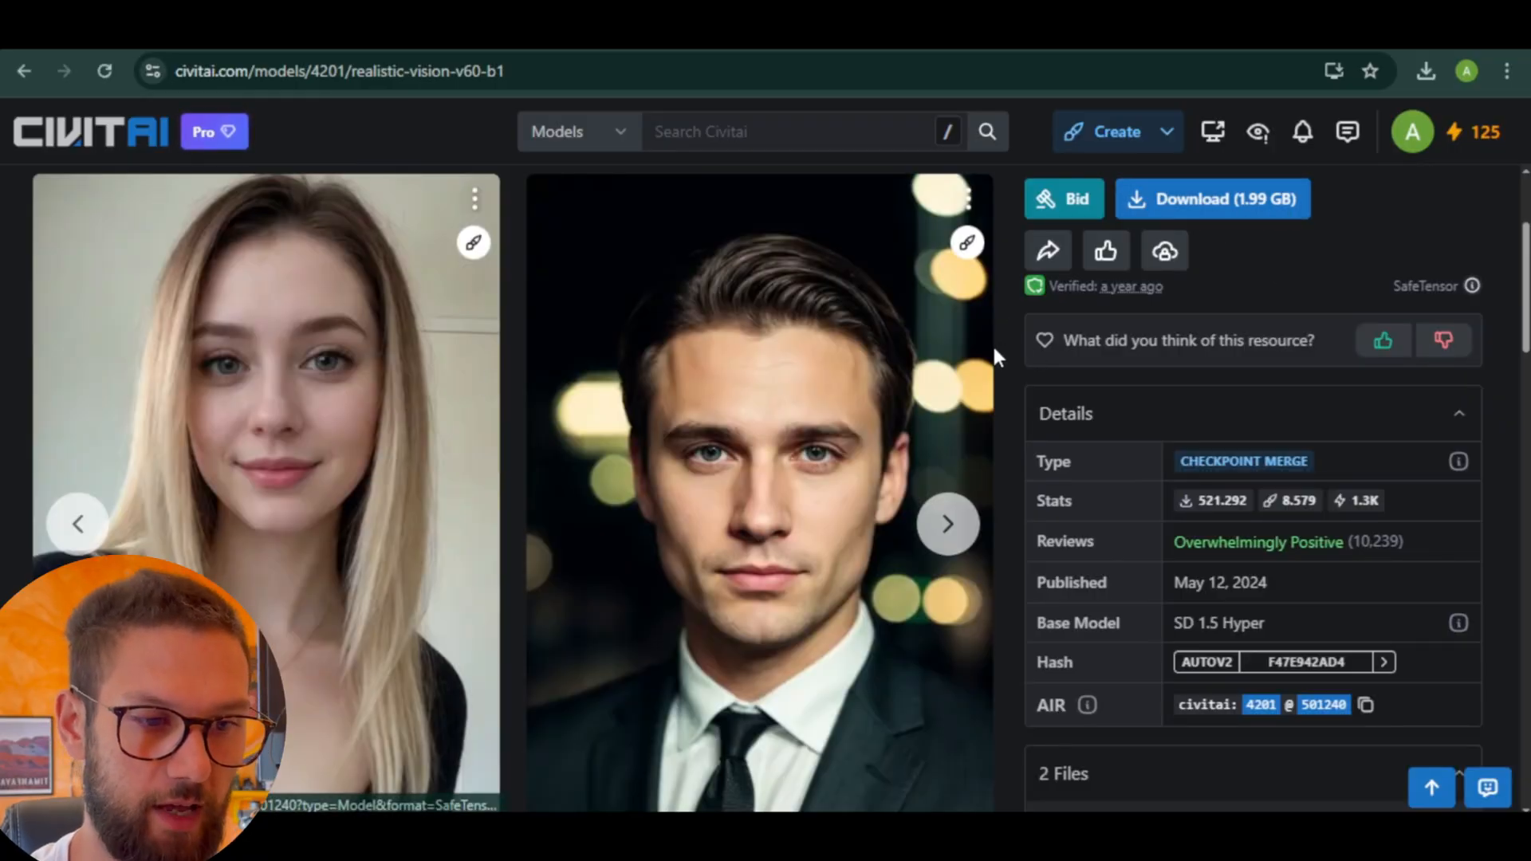
pyautogui.scroll(-8, 992, 342)
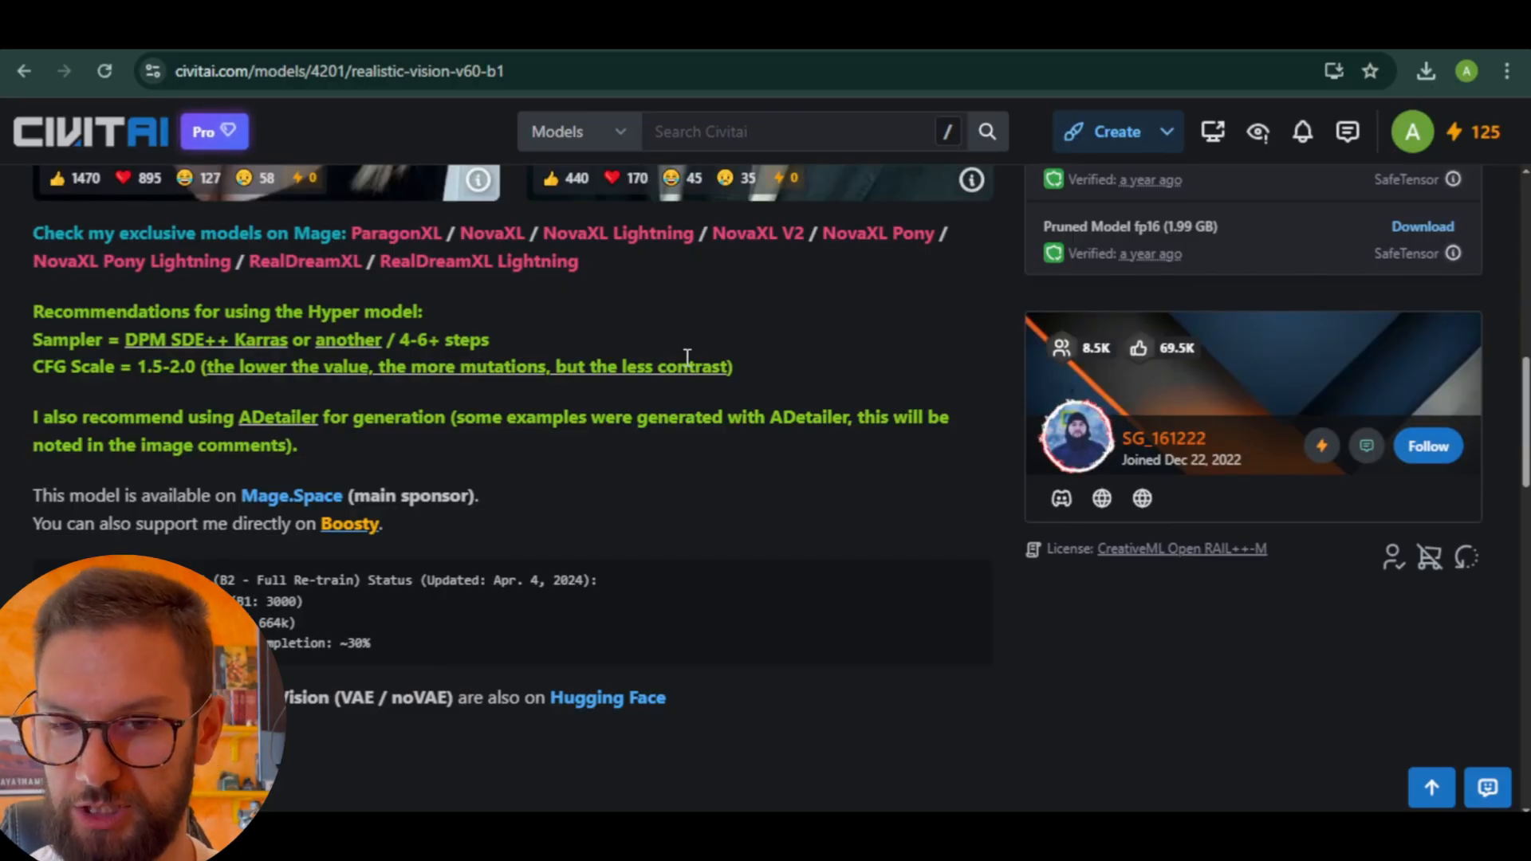
pyautogui.scroll(8, 686, 355)
pyautogui.scroll(2, 1027, 398)
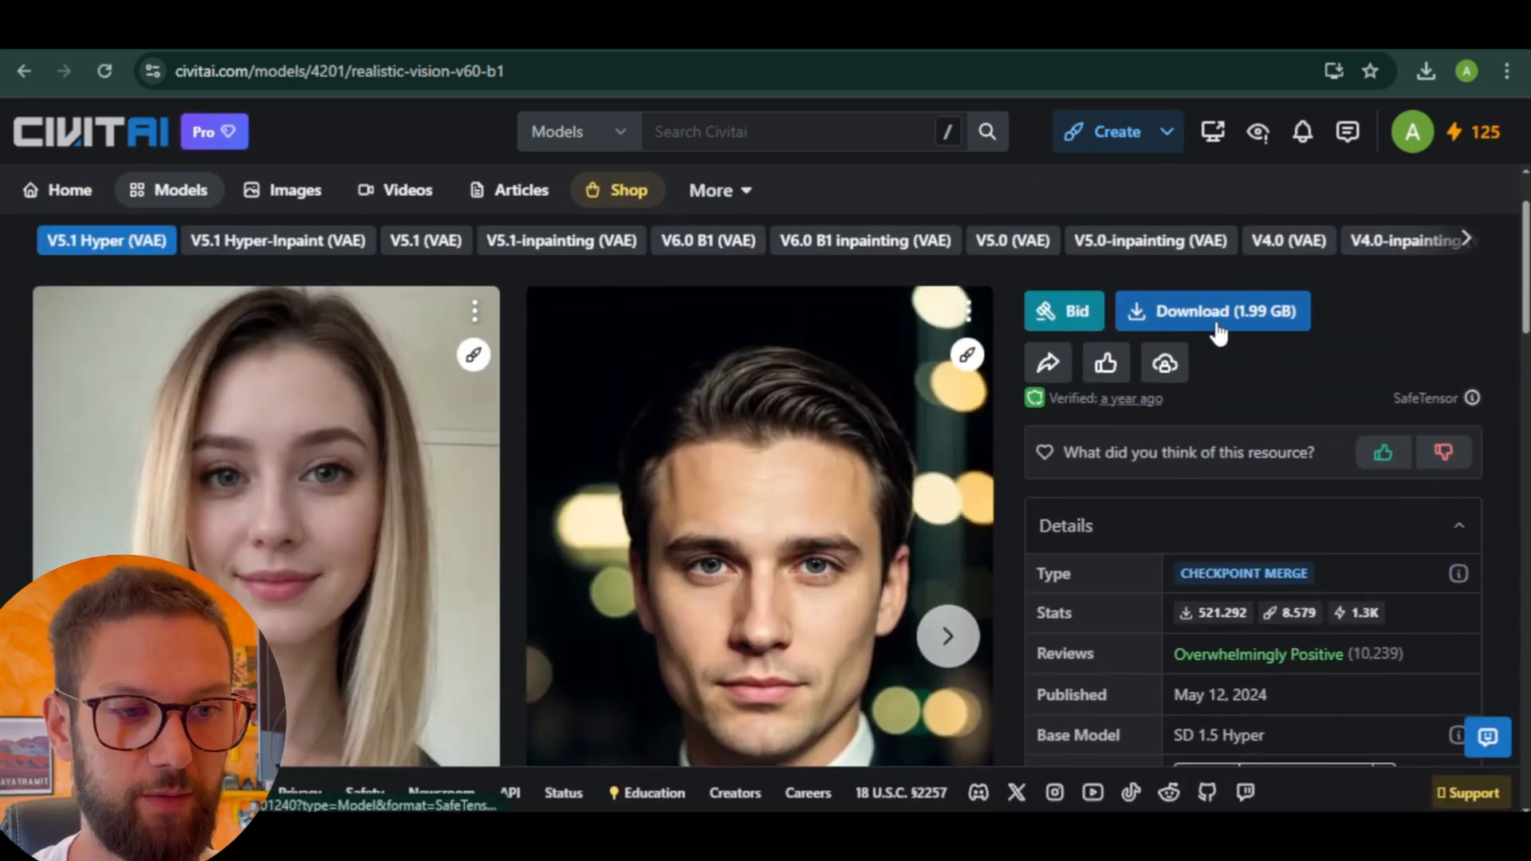
pyautogui.scroll(-1, 1236, 352)
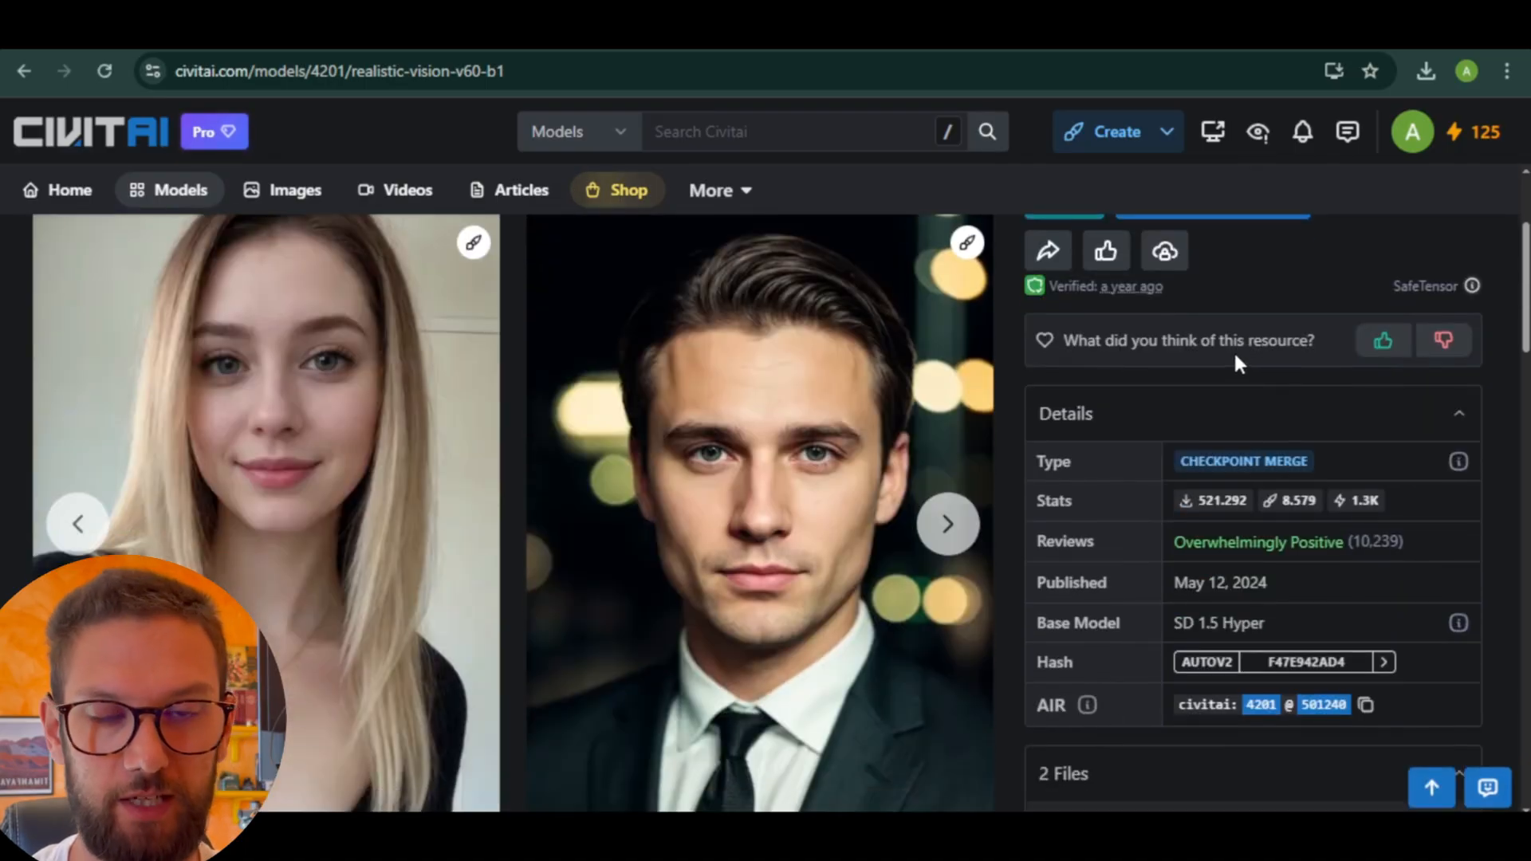
pyautogui.scroll(3, 1233, 350)
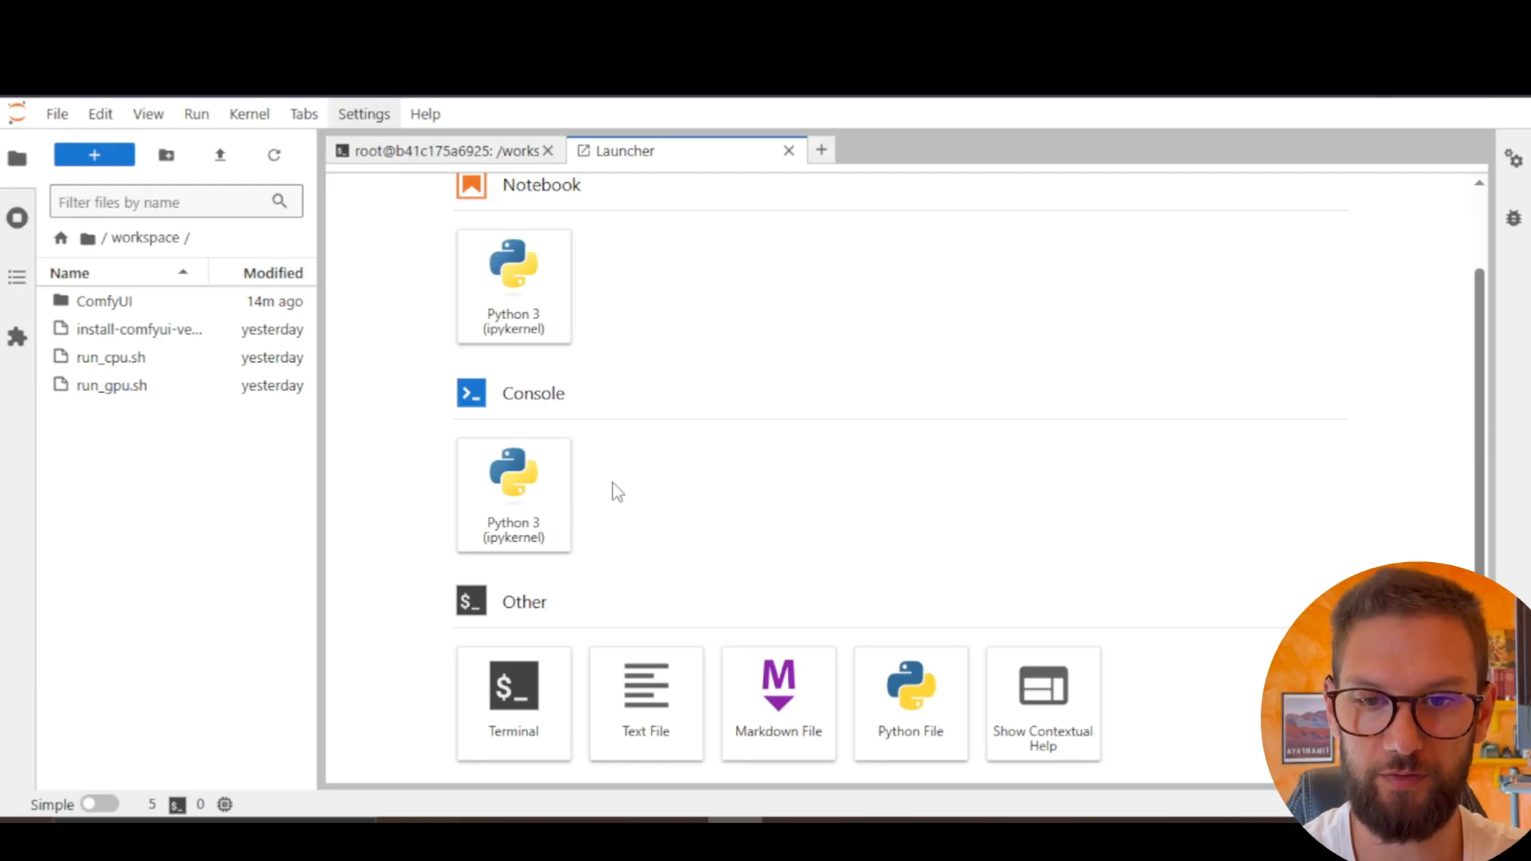
# In JupyterLab, go to the models folder inside workspace/ComfyUI and select the checkpoints folder.
pyautogui.click(100, 307)
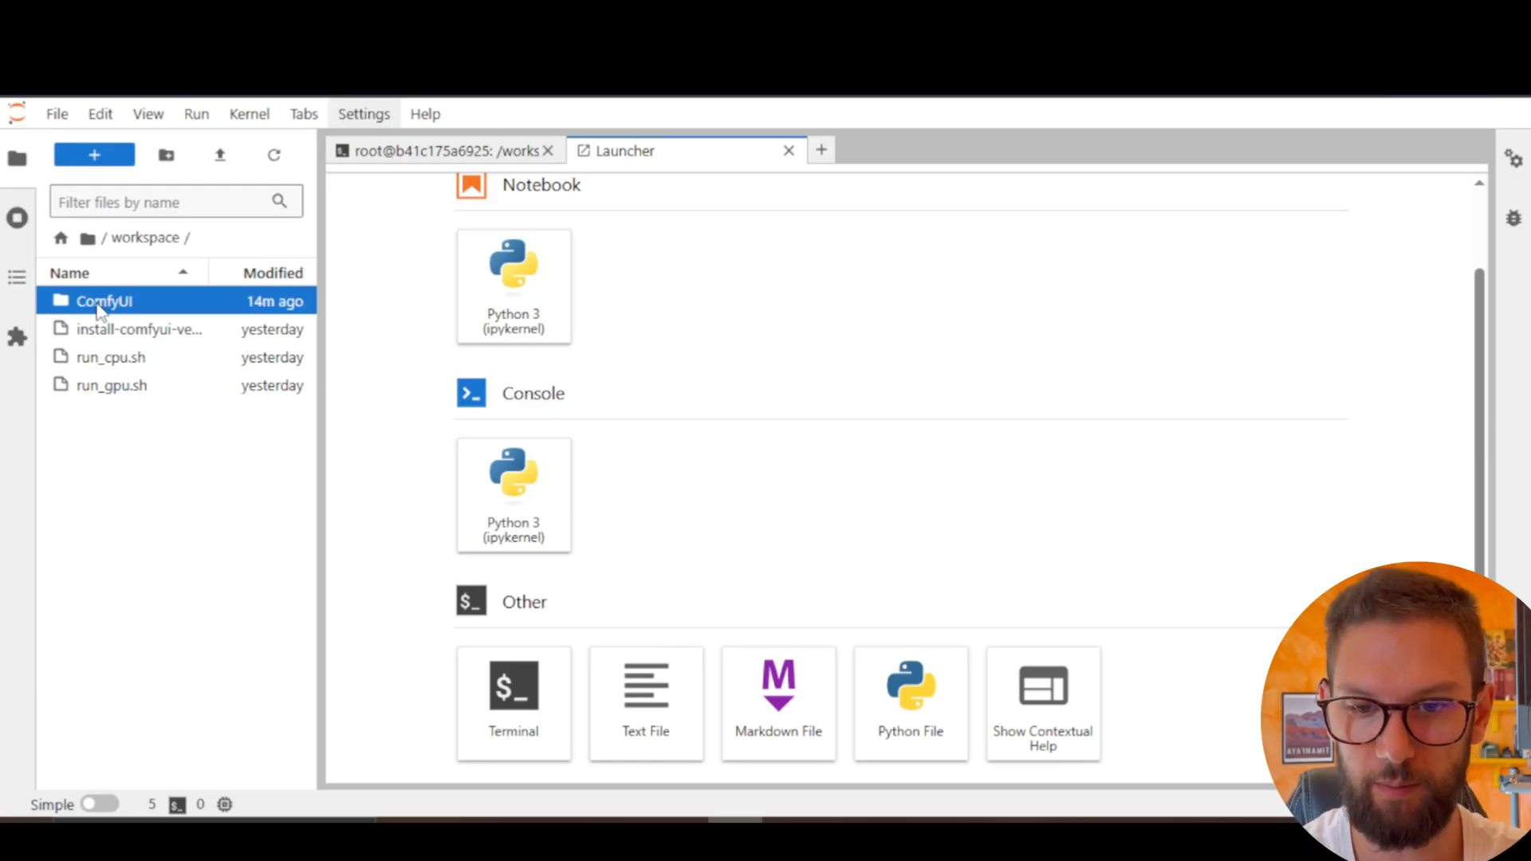
pyautogui.doubleClick(100, 307)
pyautogui.click(119, 642)
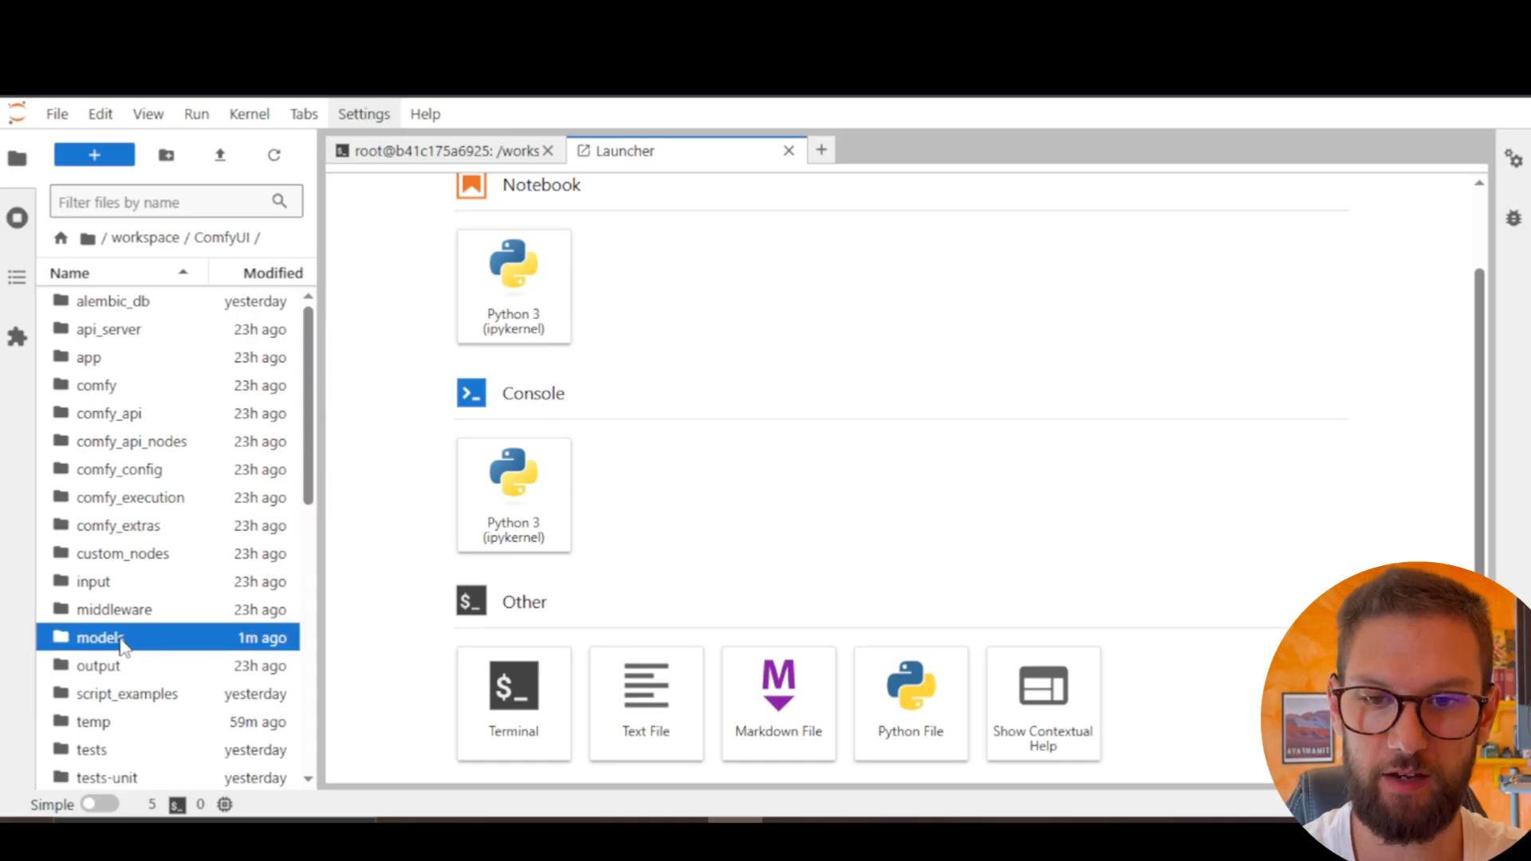
pyautogui.doubleClick(121, 642)
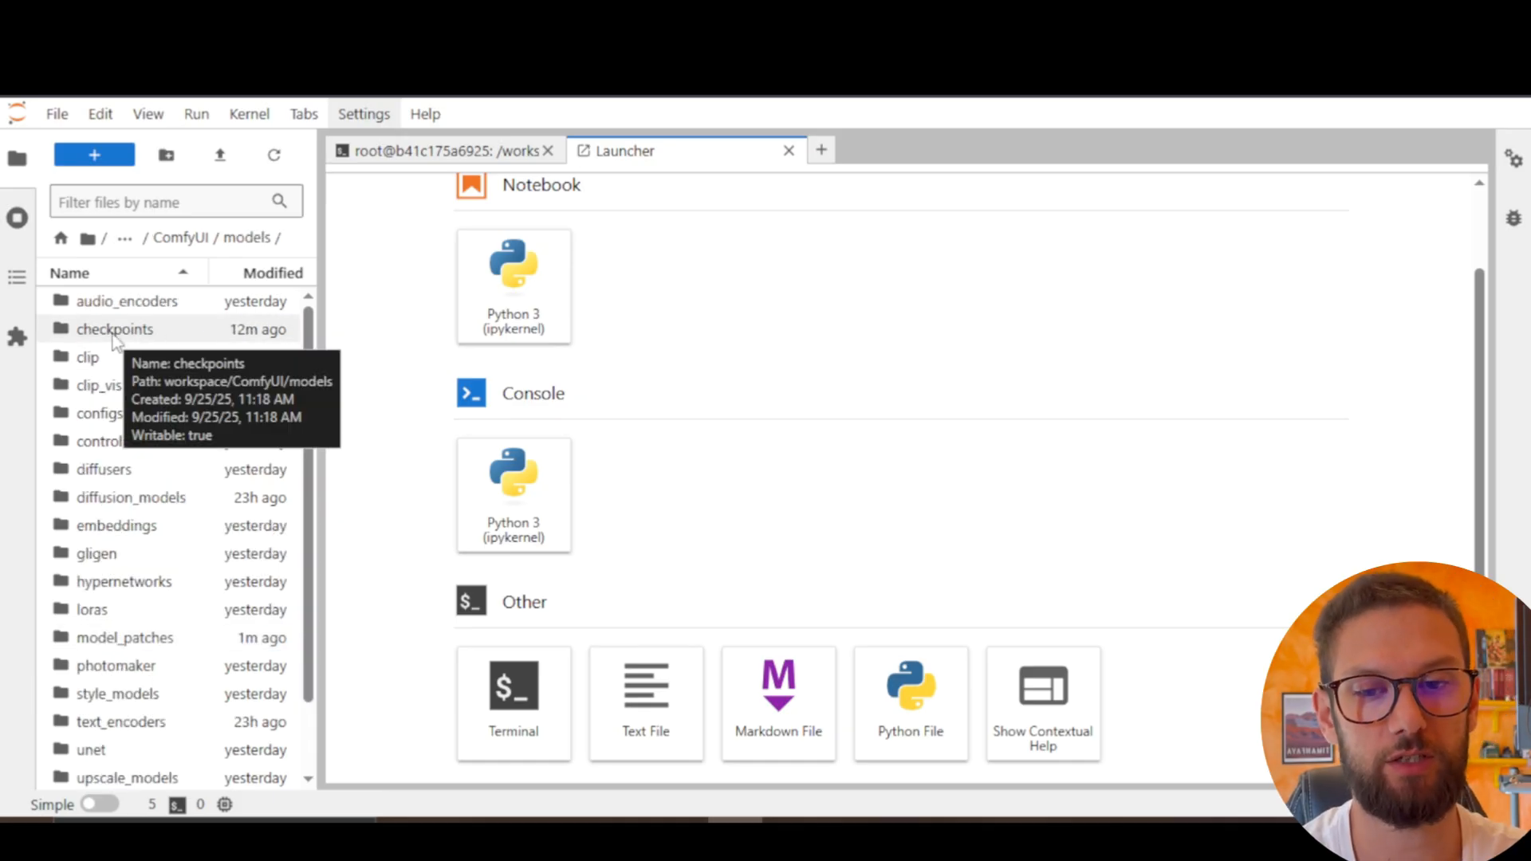
pyautogui.click(163, 338)
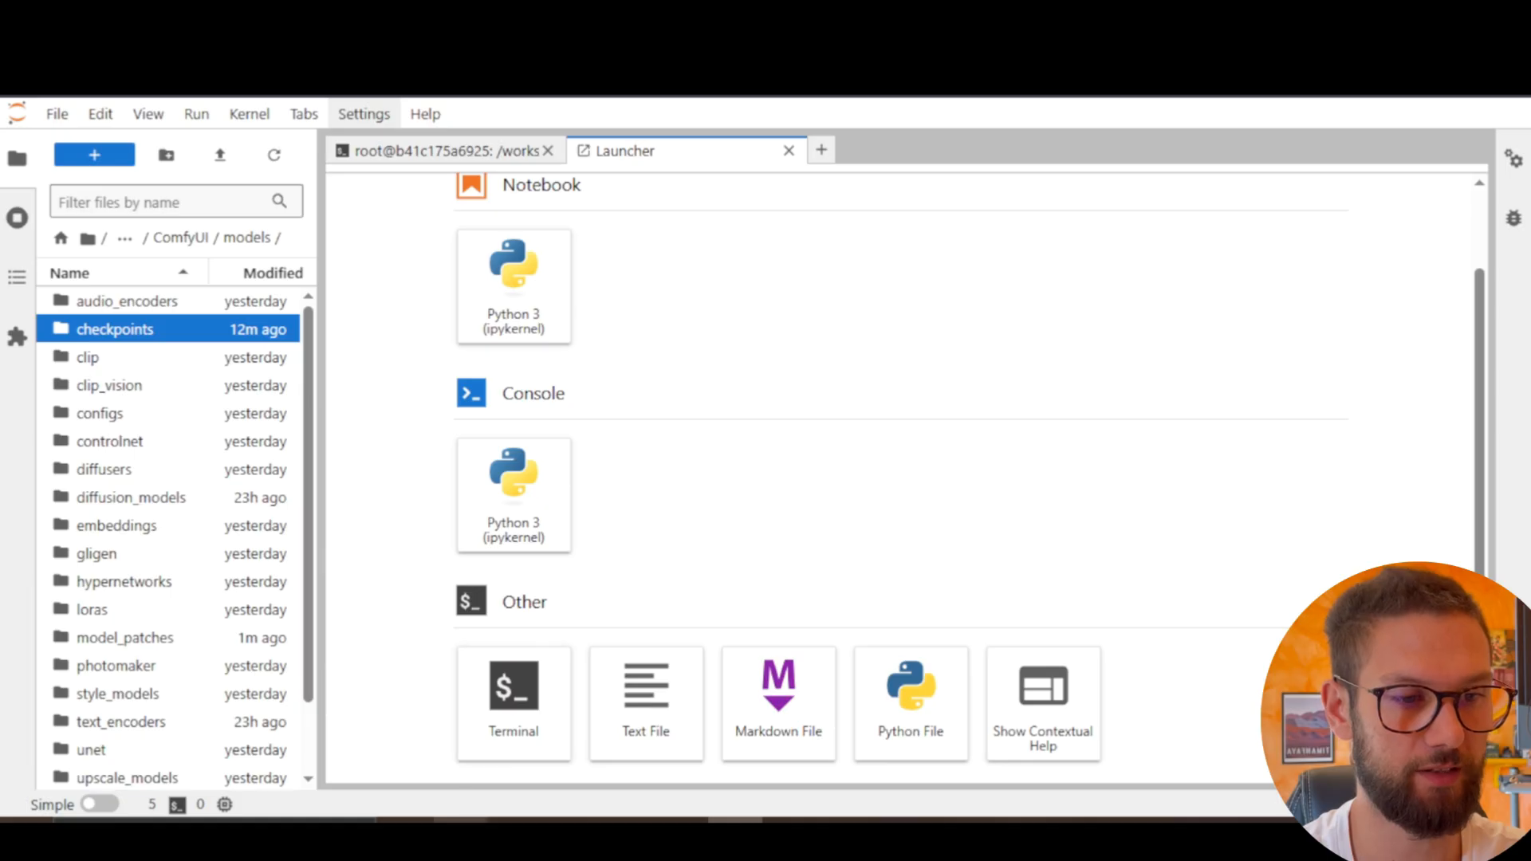
# Upload the downloaded checkpoint file from the computer to the checkpoints folder, accepting its large size.
pyautogui.click(471, 820)
pyautogui.moveTo(1236, 463); pyautogui.dragTo(260, 324)
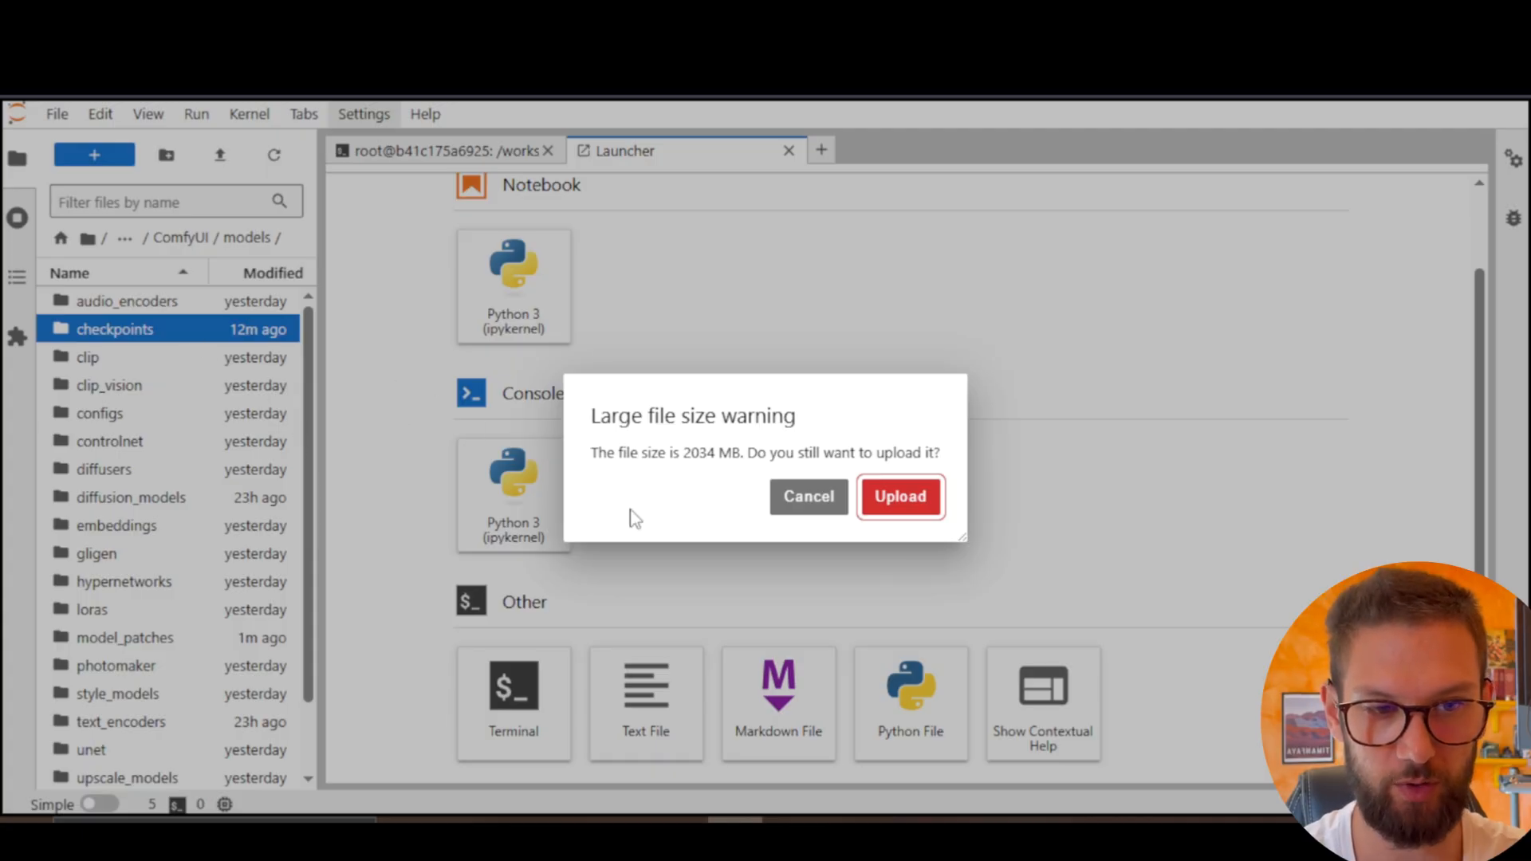
pyautogui.click(916, 503)
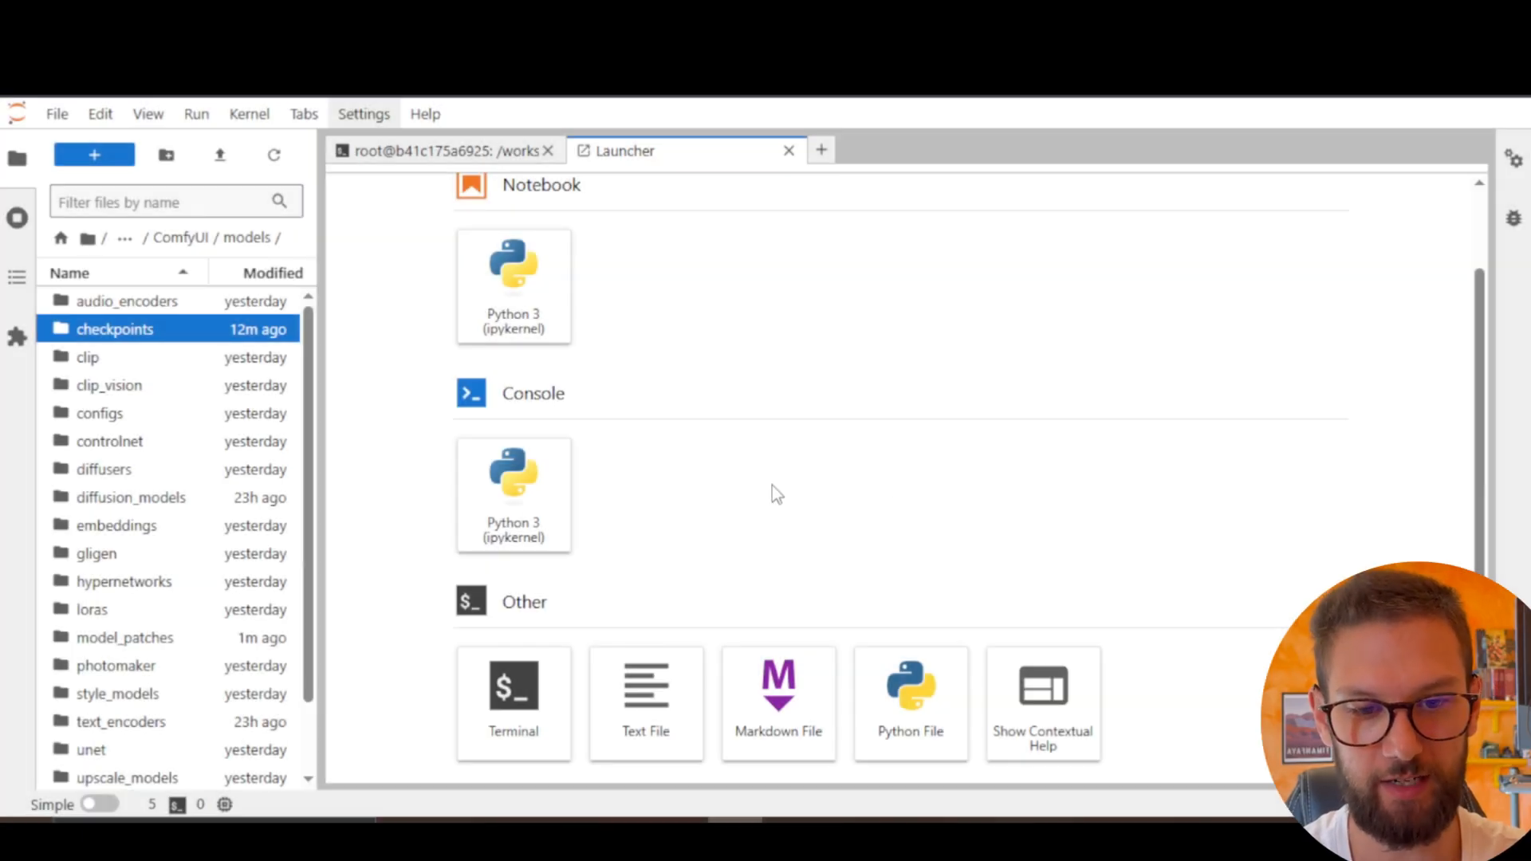
# Open a new terminal in the models folder and change to the directory with "cd checkpoints".
pyautogui.click(513, 701)
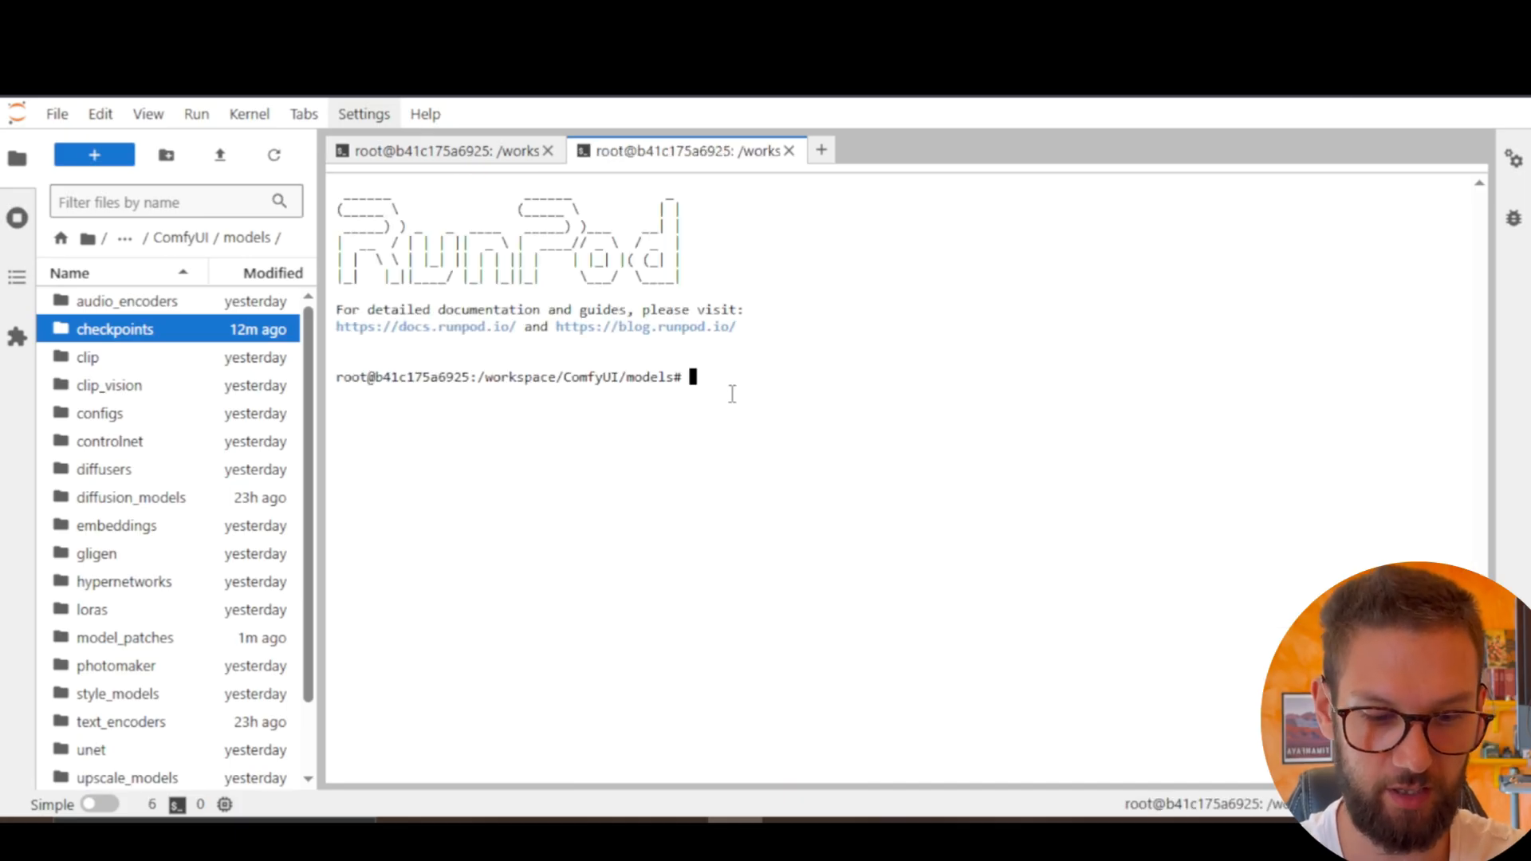
pyautogui.write('cd checkpi')
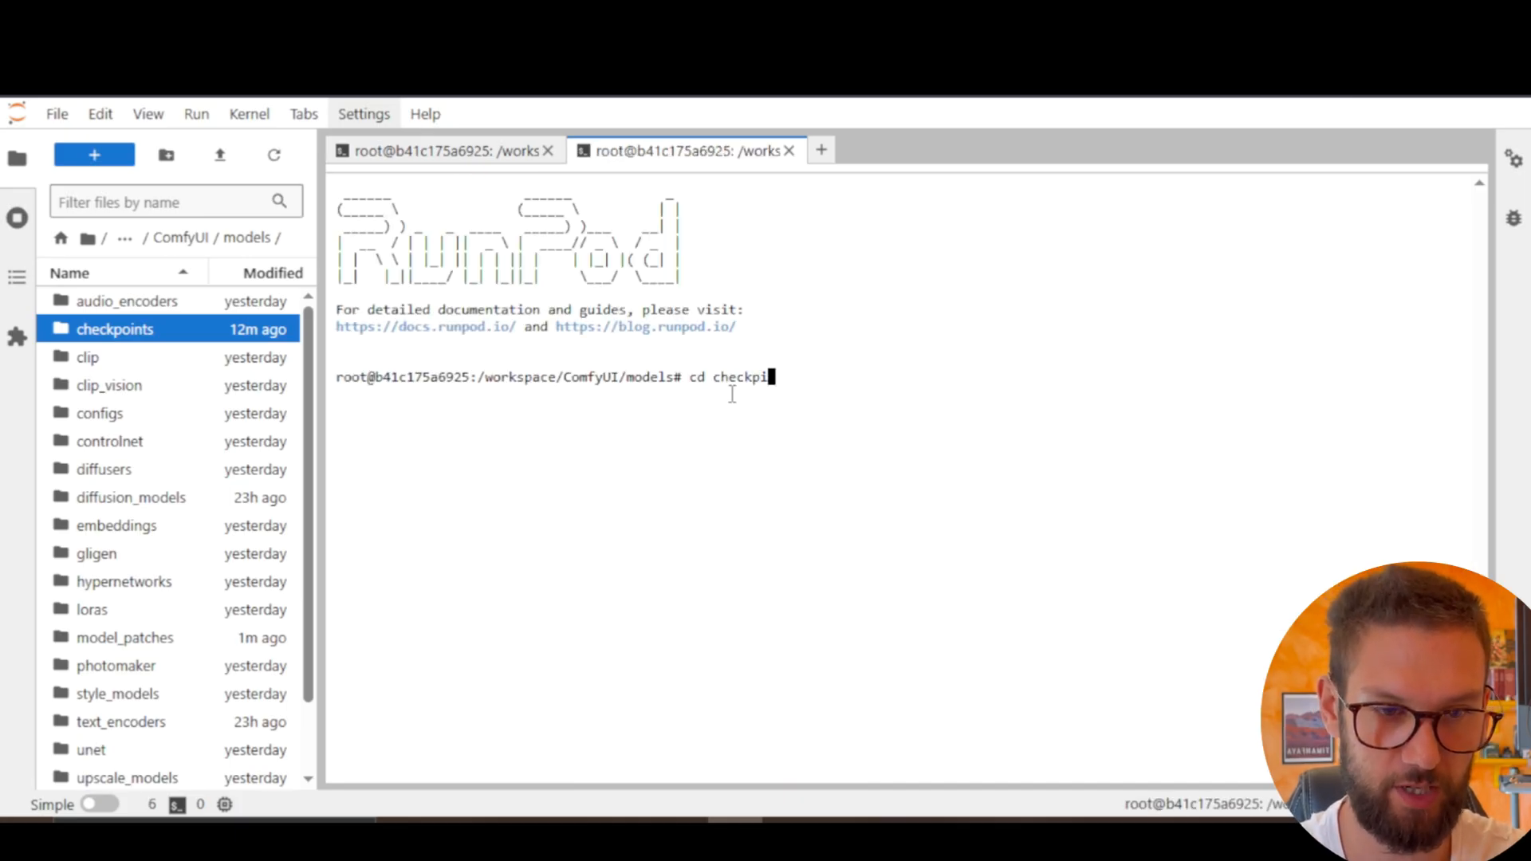
pyautogui.press('BackSpace')
pyautogui.press('BackSpace')
pyautogui.press('BackSpace')
pyautogui.write('p')
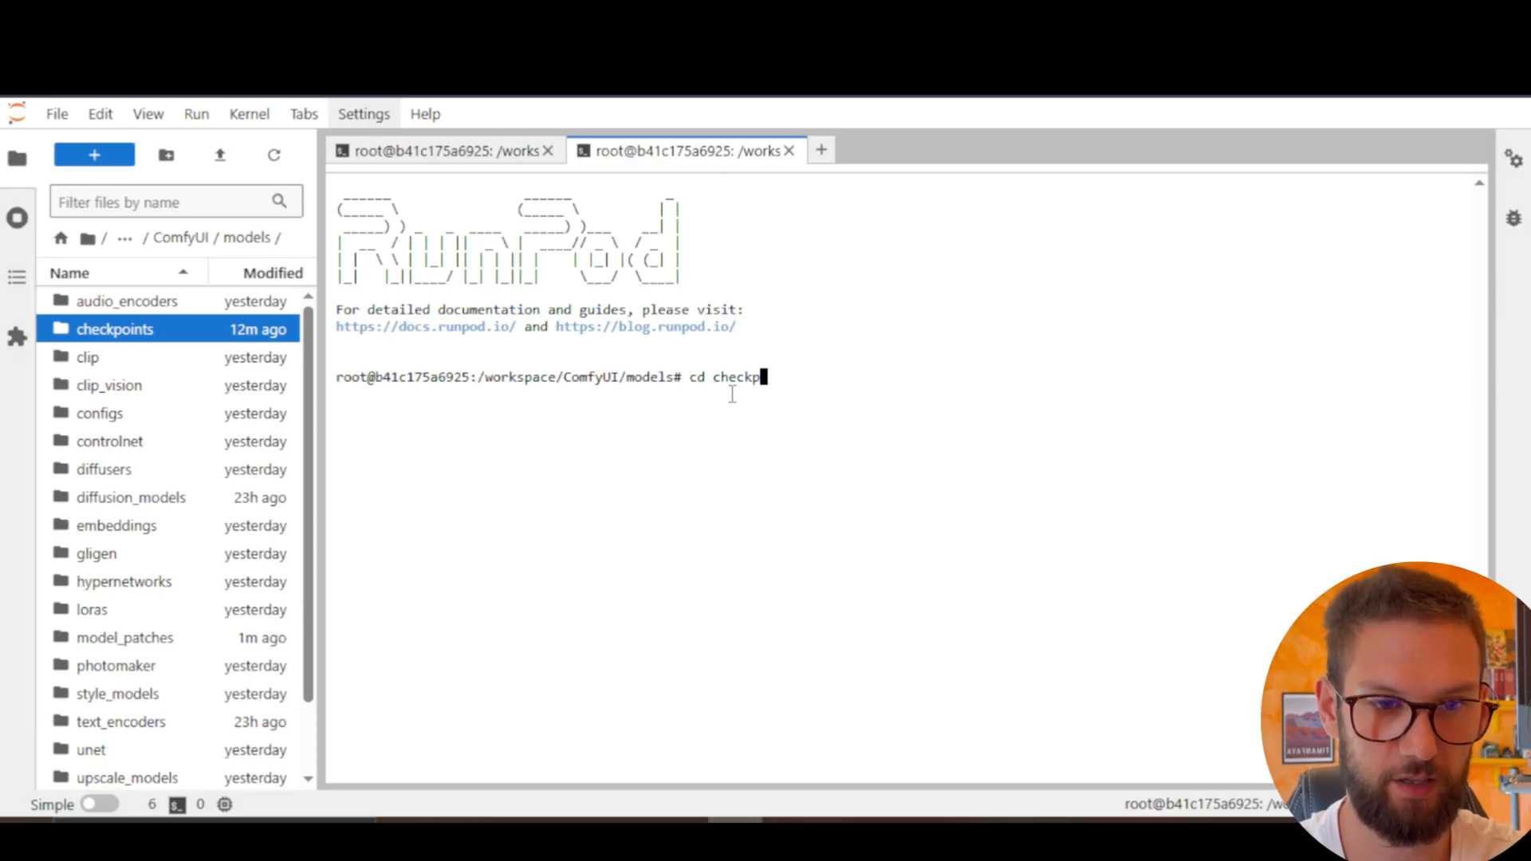
pyautogui.write('oints')
pyautogui.press('Return')
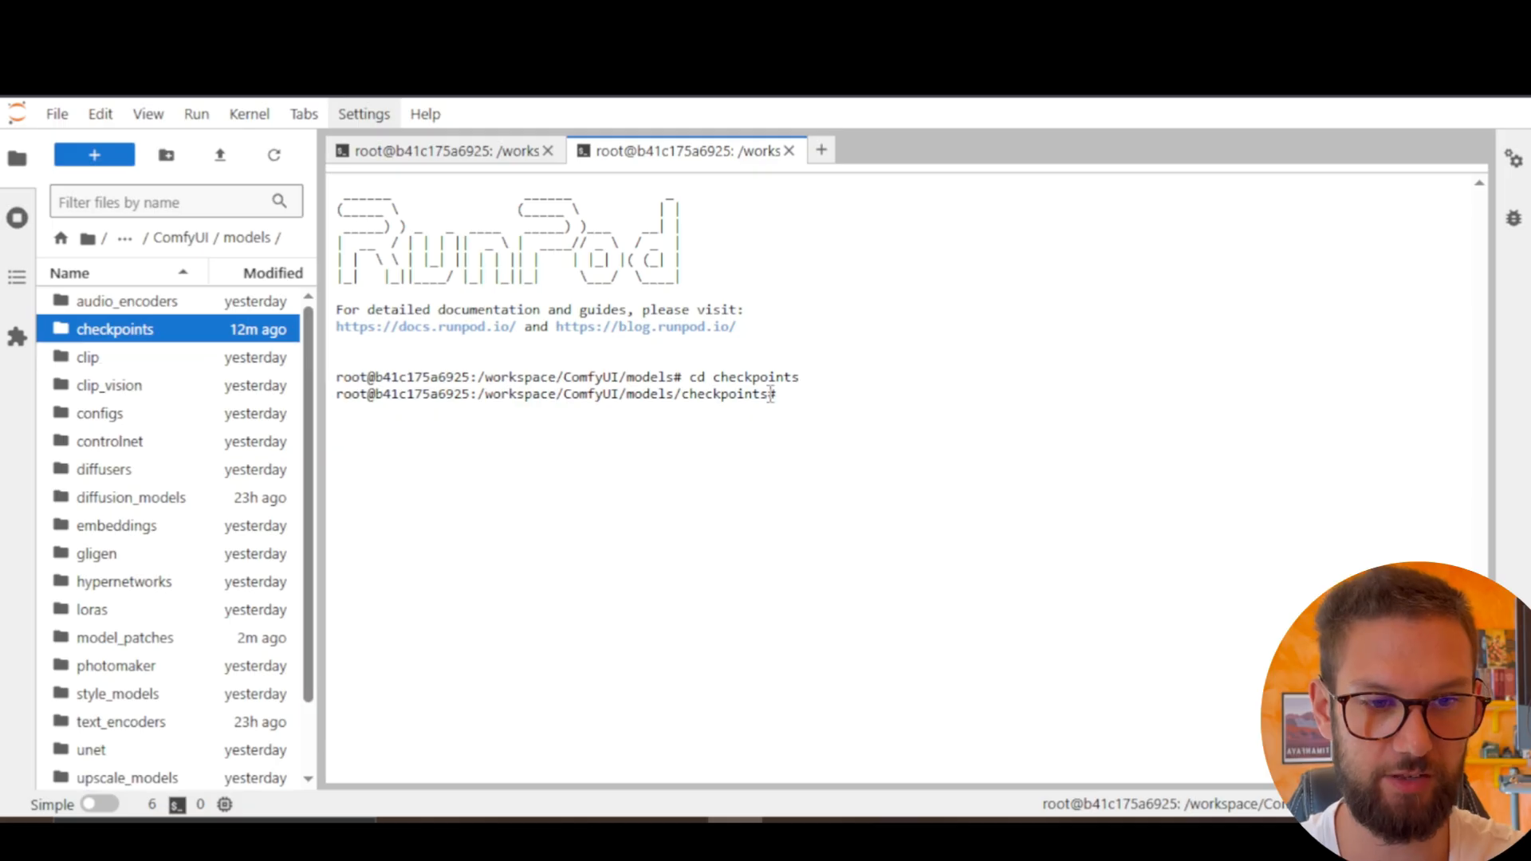
# List the contents of the checkpoints directory with "ls" and highlight the Realistic Vision safetensors file name.
pyautogui.write('ls')
pyautogui.press('Return')
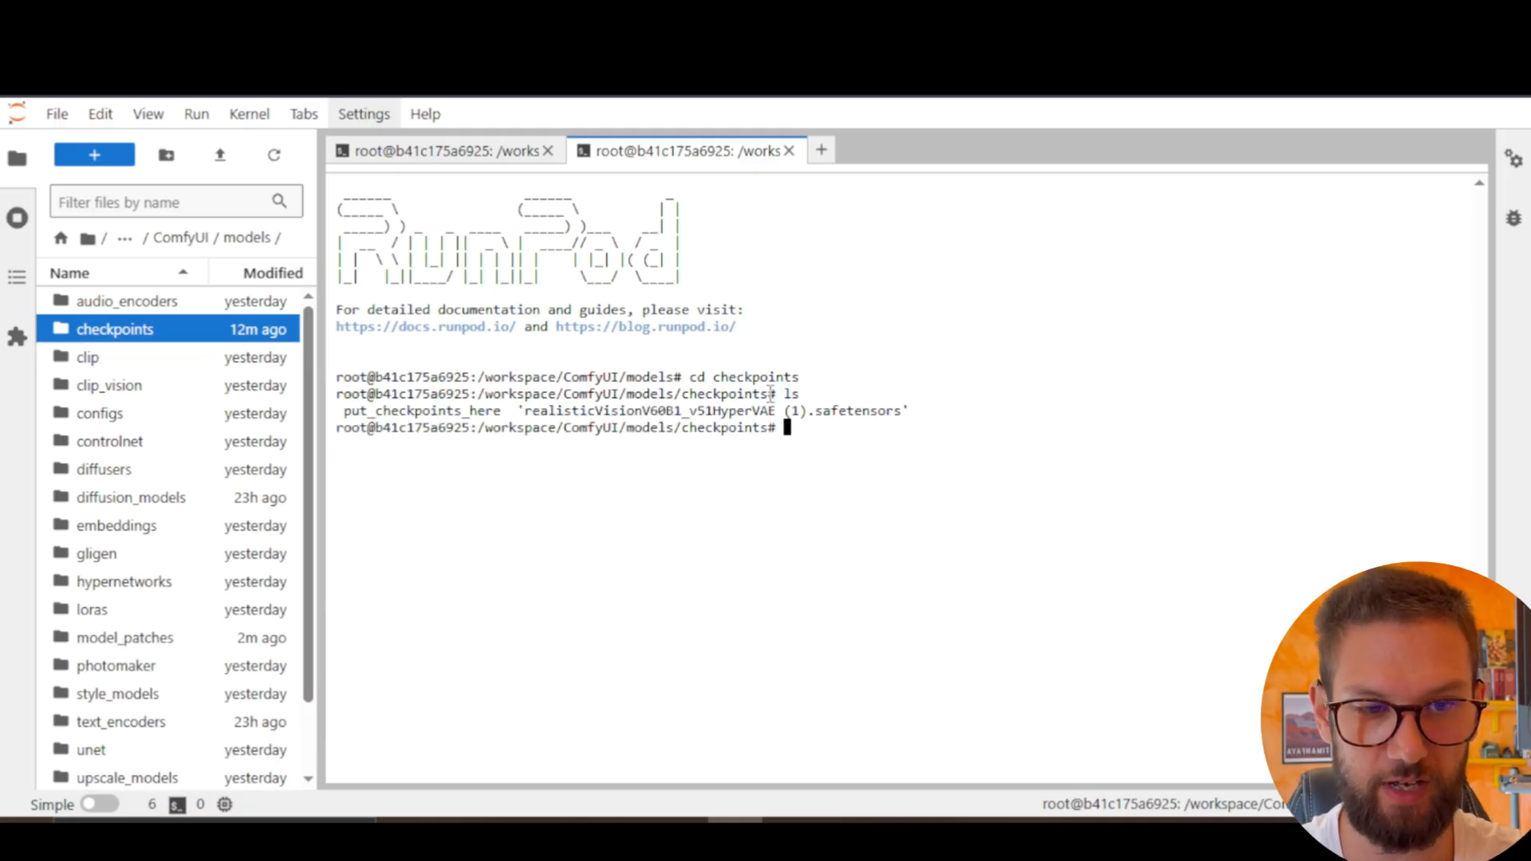
pyautogui.moveTo(520, 410); pyautogui.dragTo(931, 412)
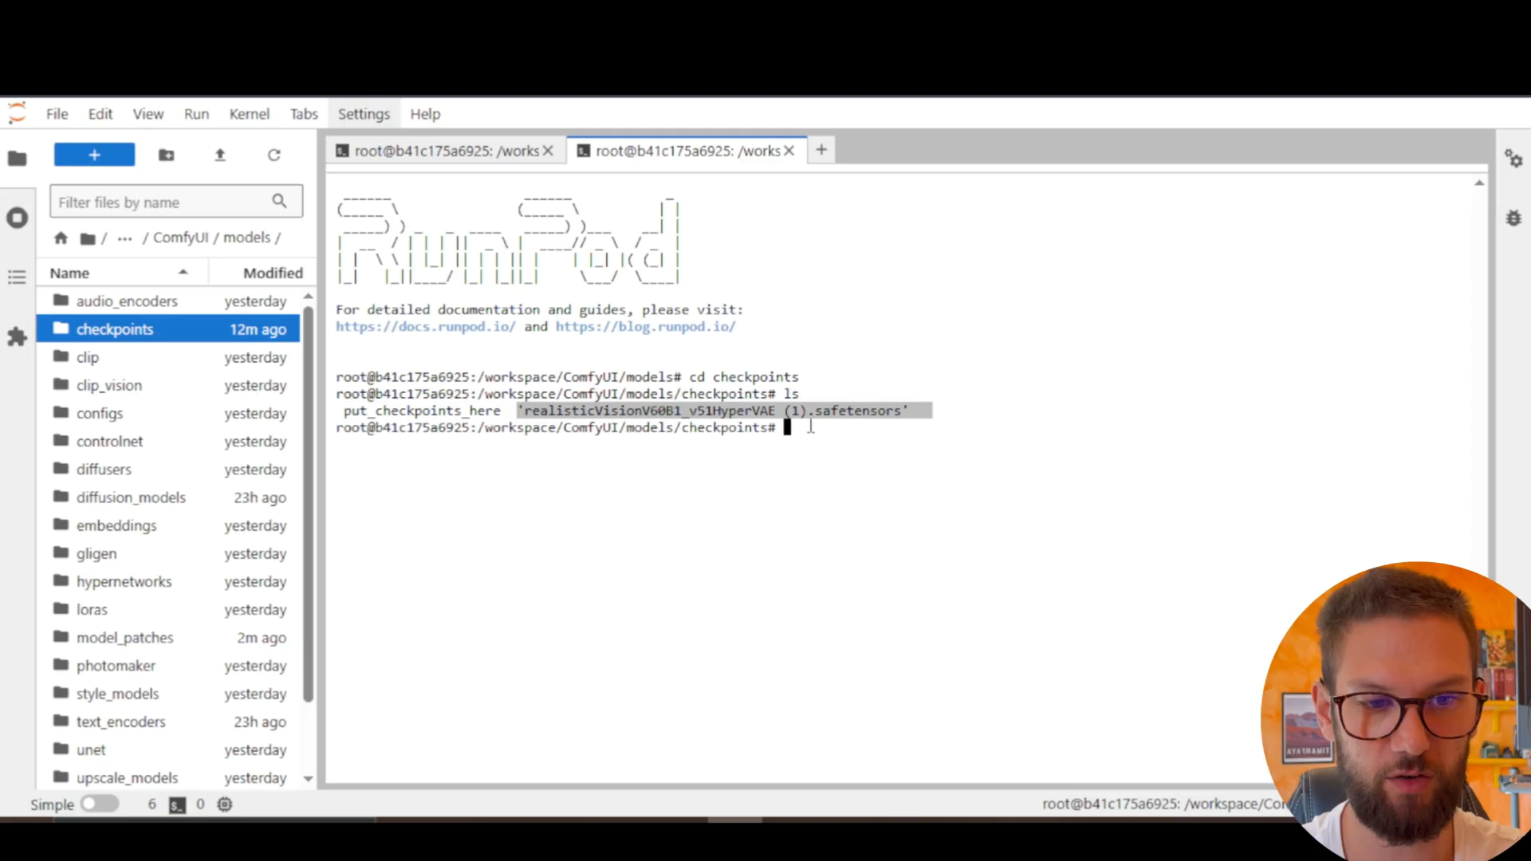
pyautogui.moveTo(810, 412); pyautogui.dragTo(907, 412)
pyautogui.click(858, 493)
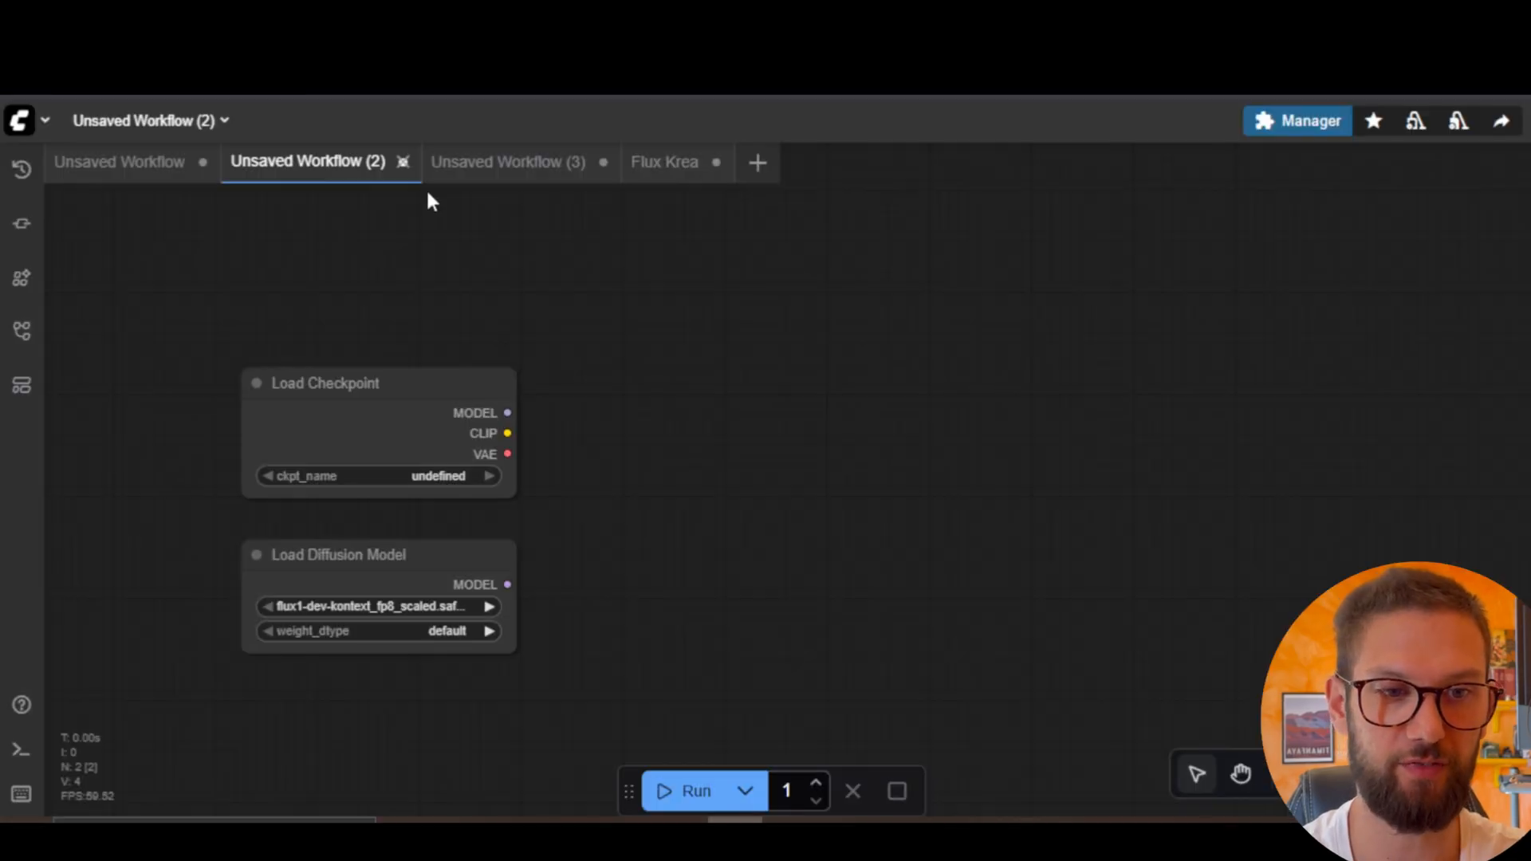
# Reload ComfyUI and set the Load Checkpoint node's ckpt_name to realisticVisionV60B1_v51HyperVAE (1).safetensors.
pyautogui.press('F5')
pyautogui.click(847, 219)
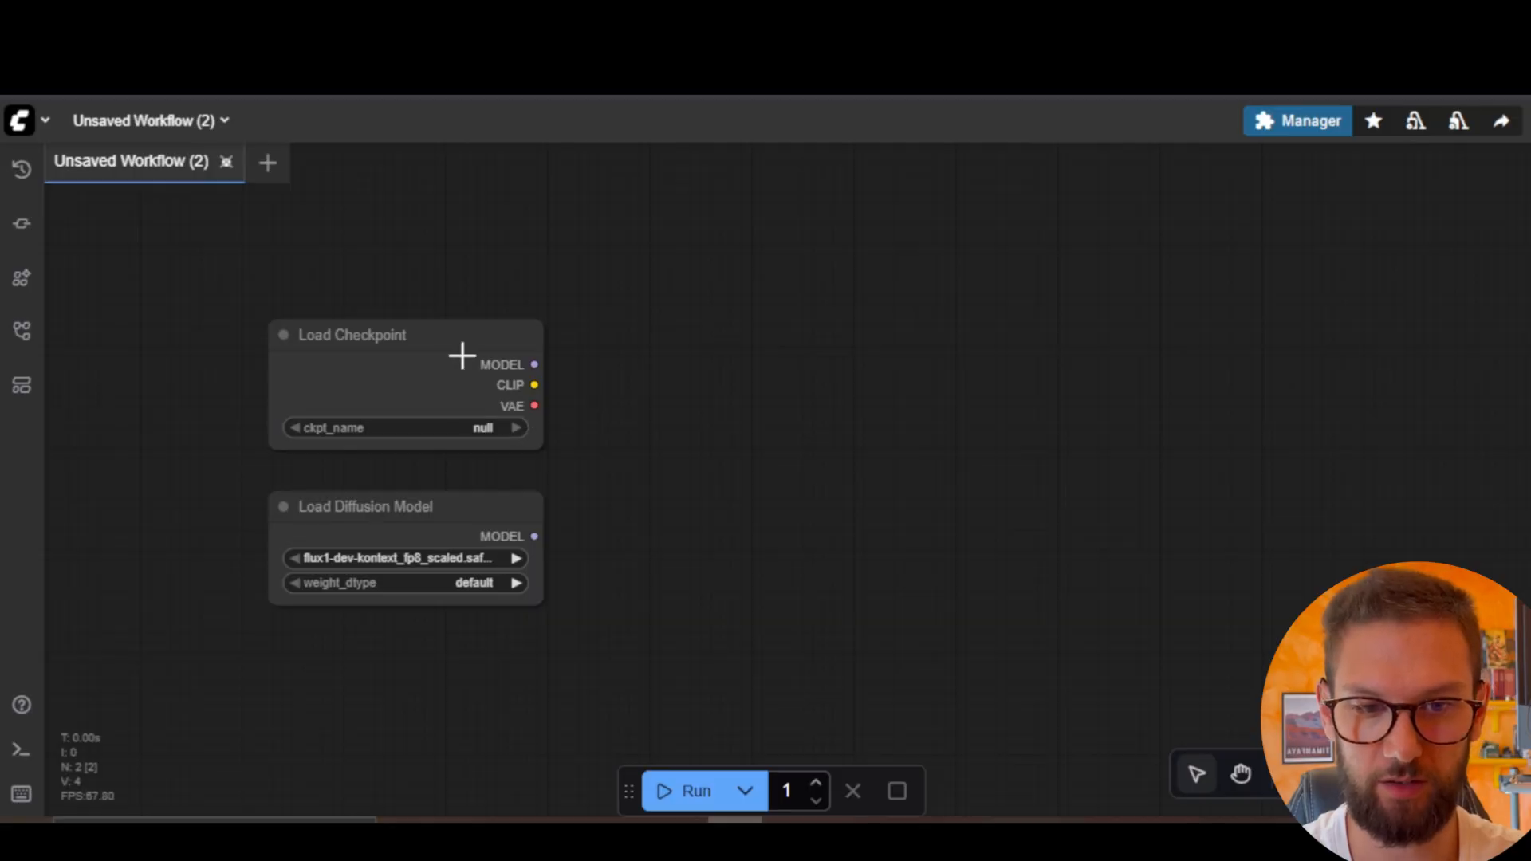
pyautogui.click(475, 428)
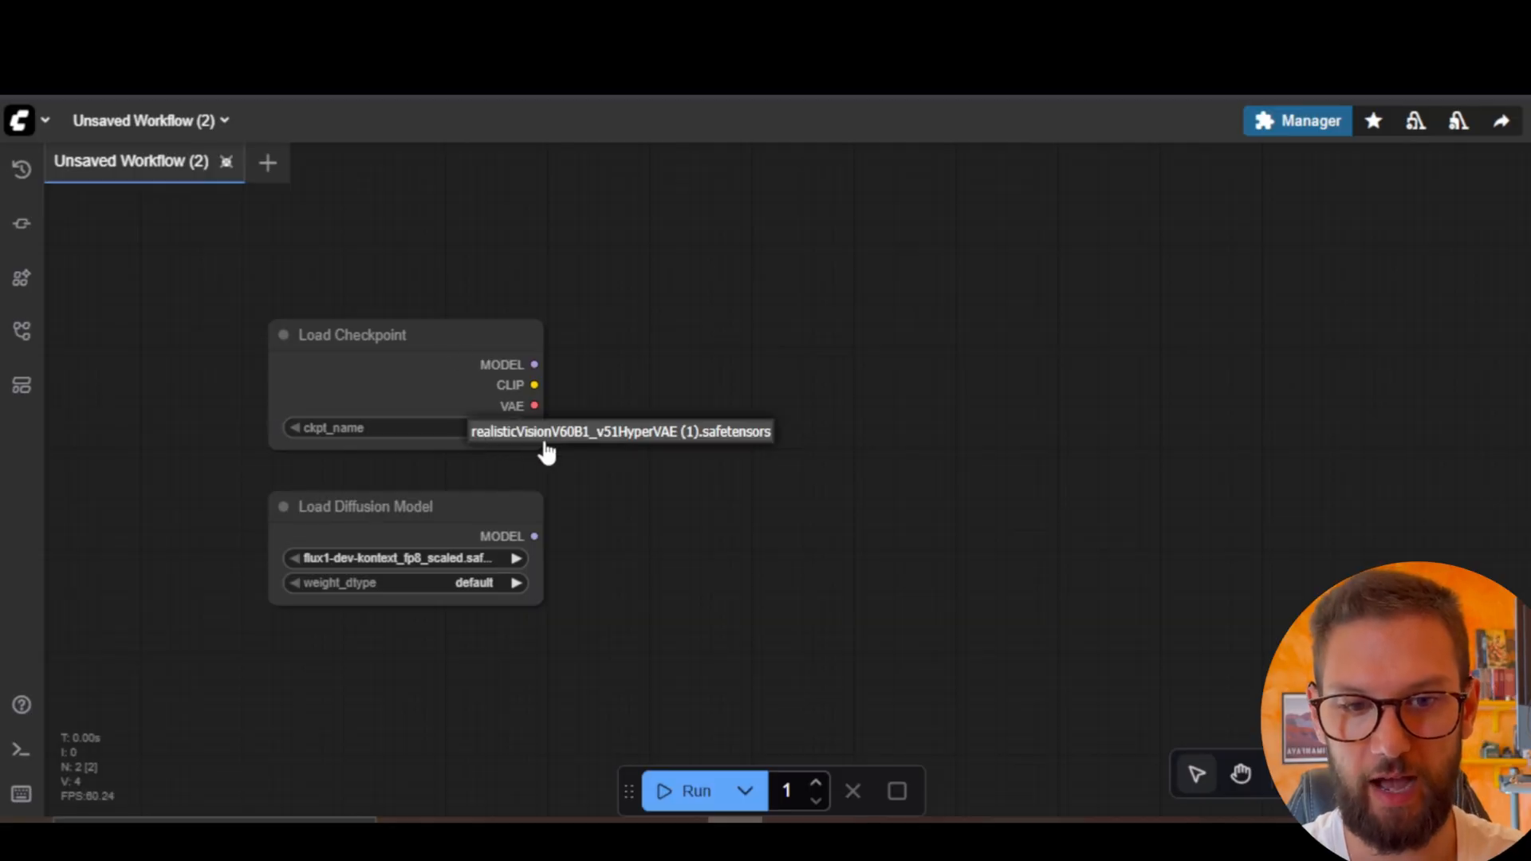
pyautogui.click(413, 353)
pyautogui.click(483, 429)
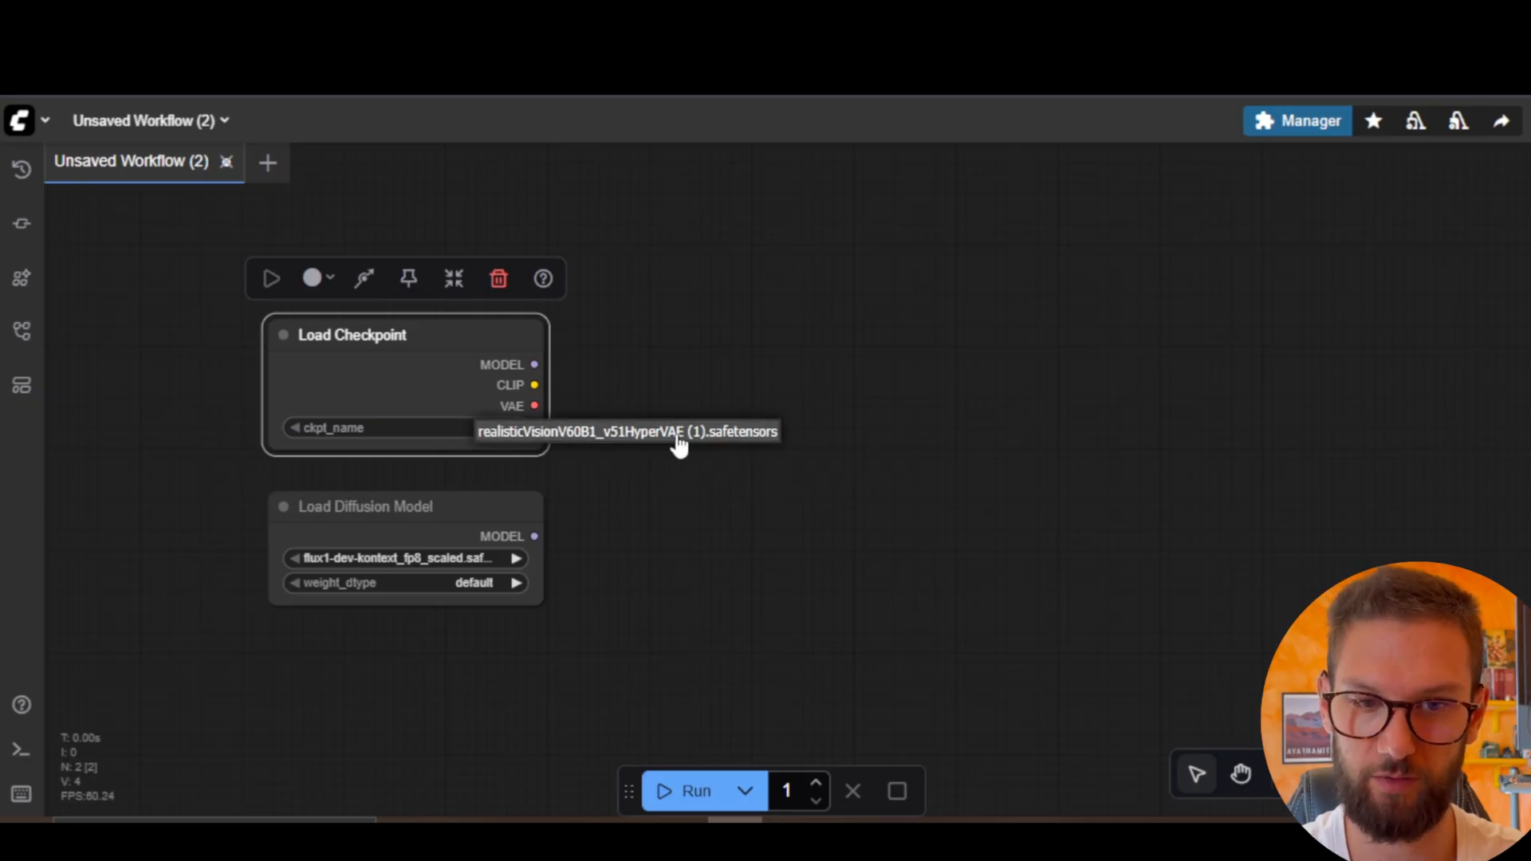
pyautogui.click(674, 437)
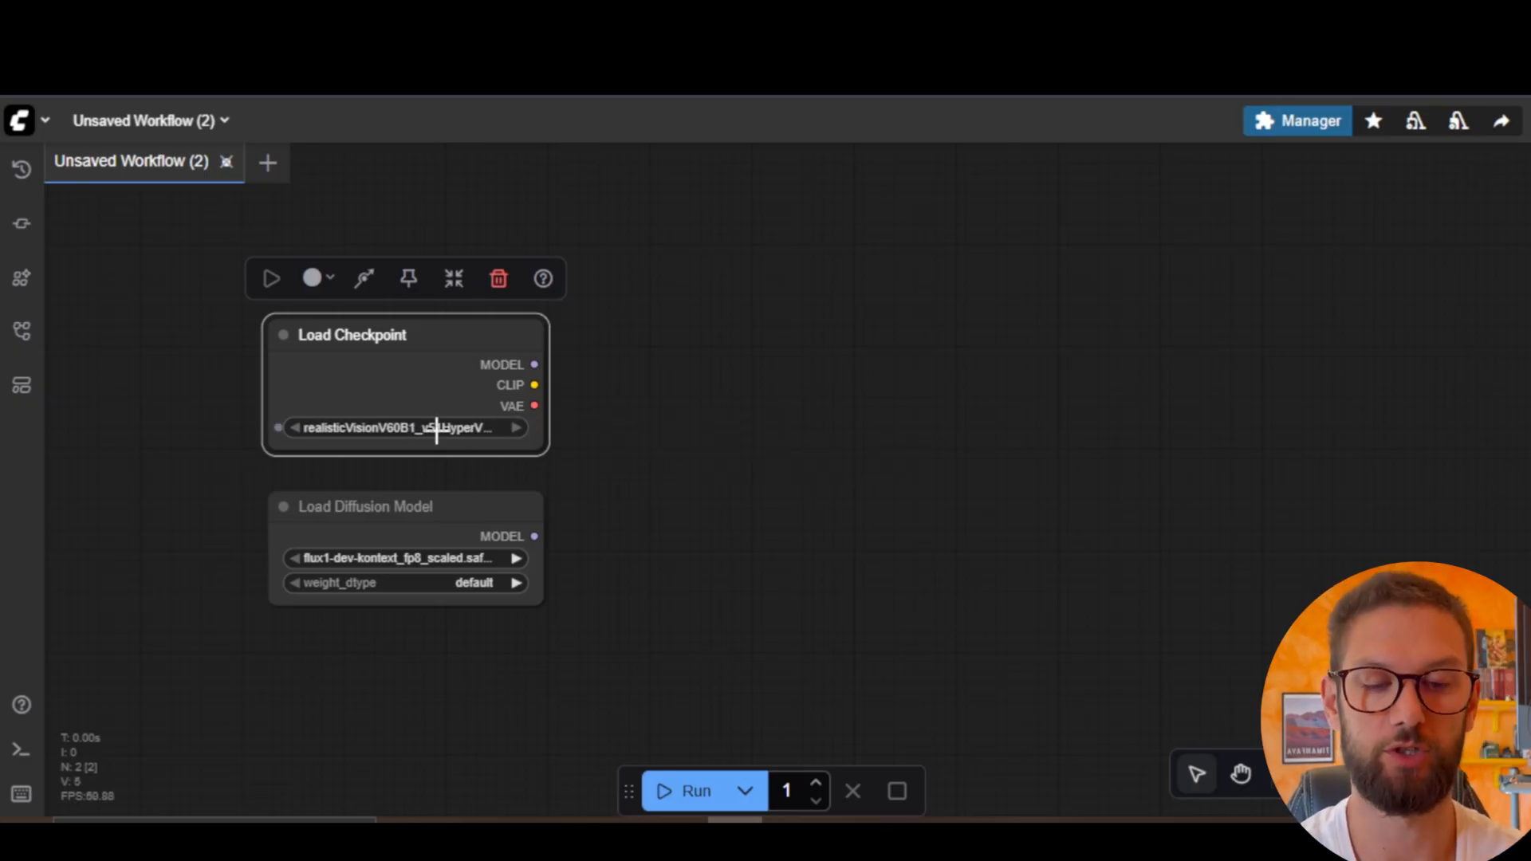
pyautogui.click(613, 352)
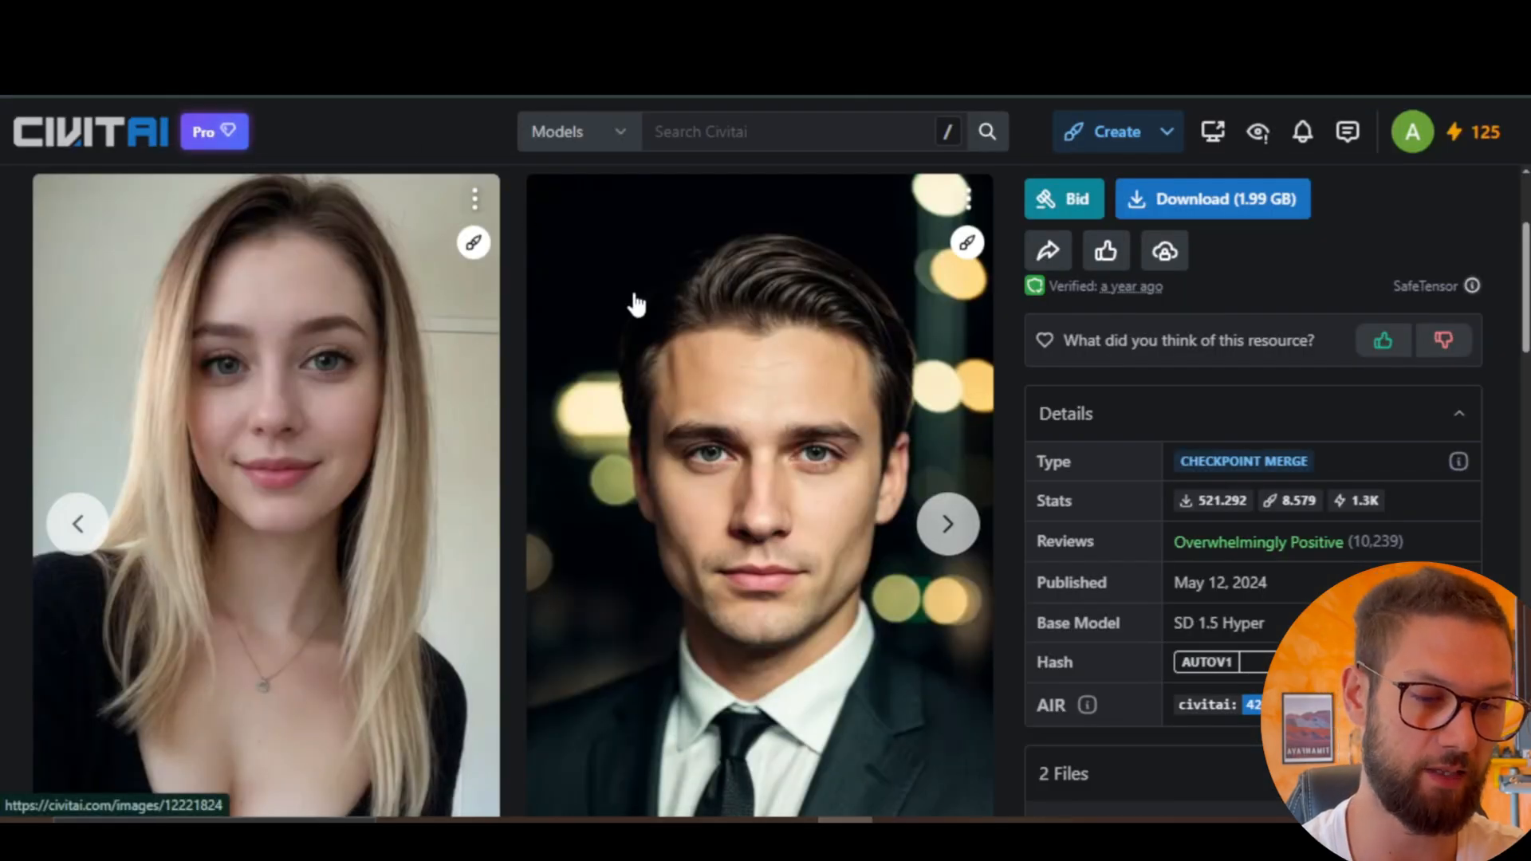
# Switch to ComfyUI, open the Custom Nodes Manager and search the custom nodes for "civicomf".
pyautogui.moveTo(734, 820)
pyautogui.click(733, 741)
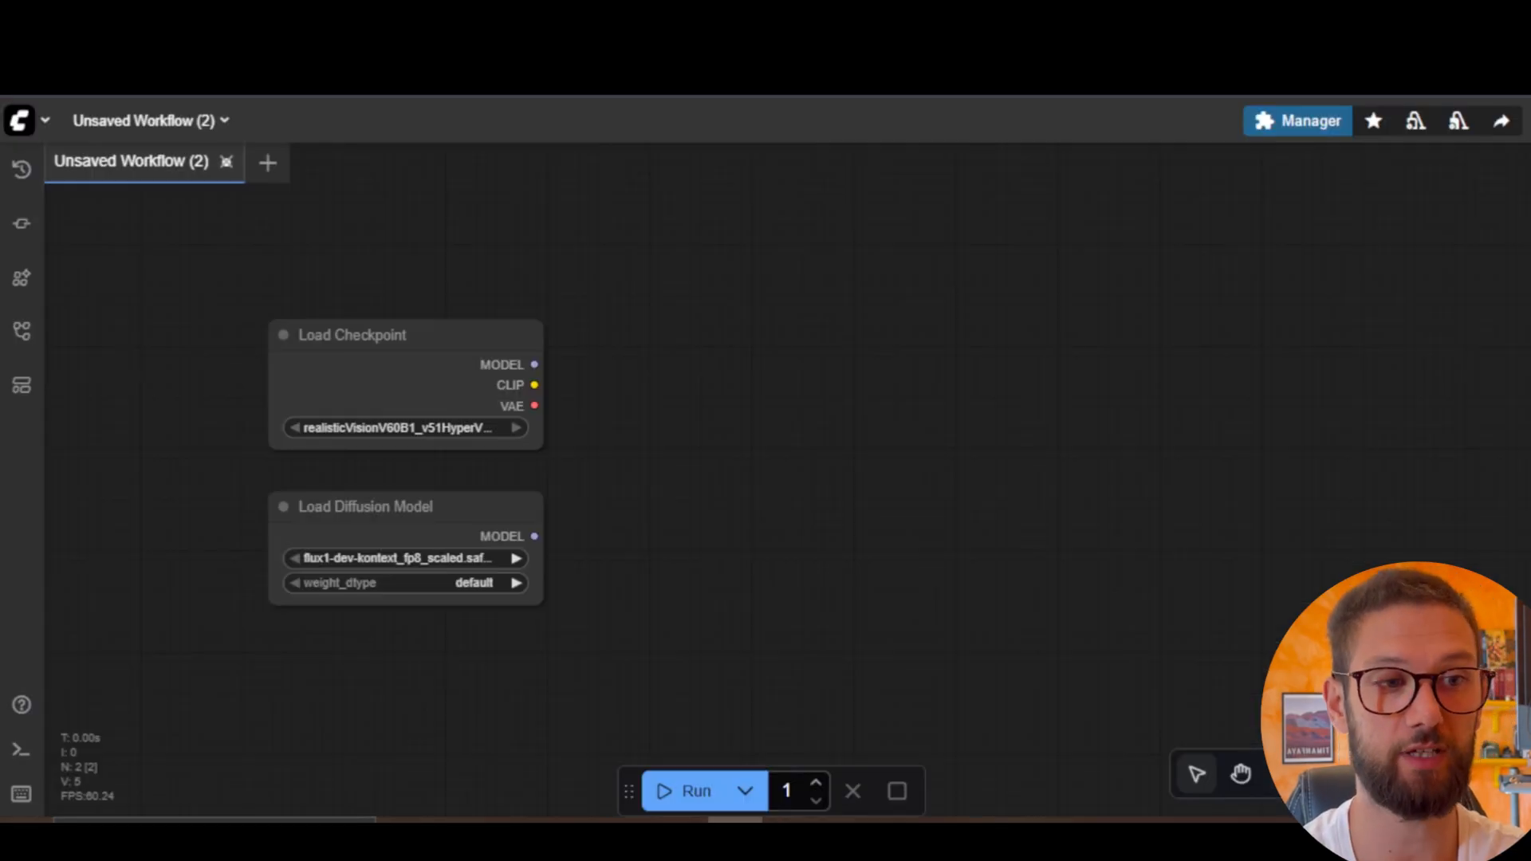
pyautogui.click(1268, 137)
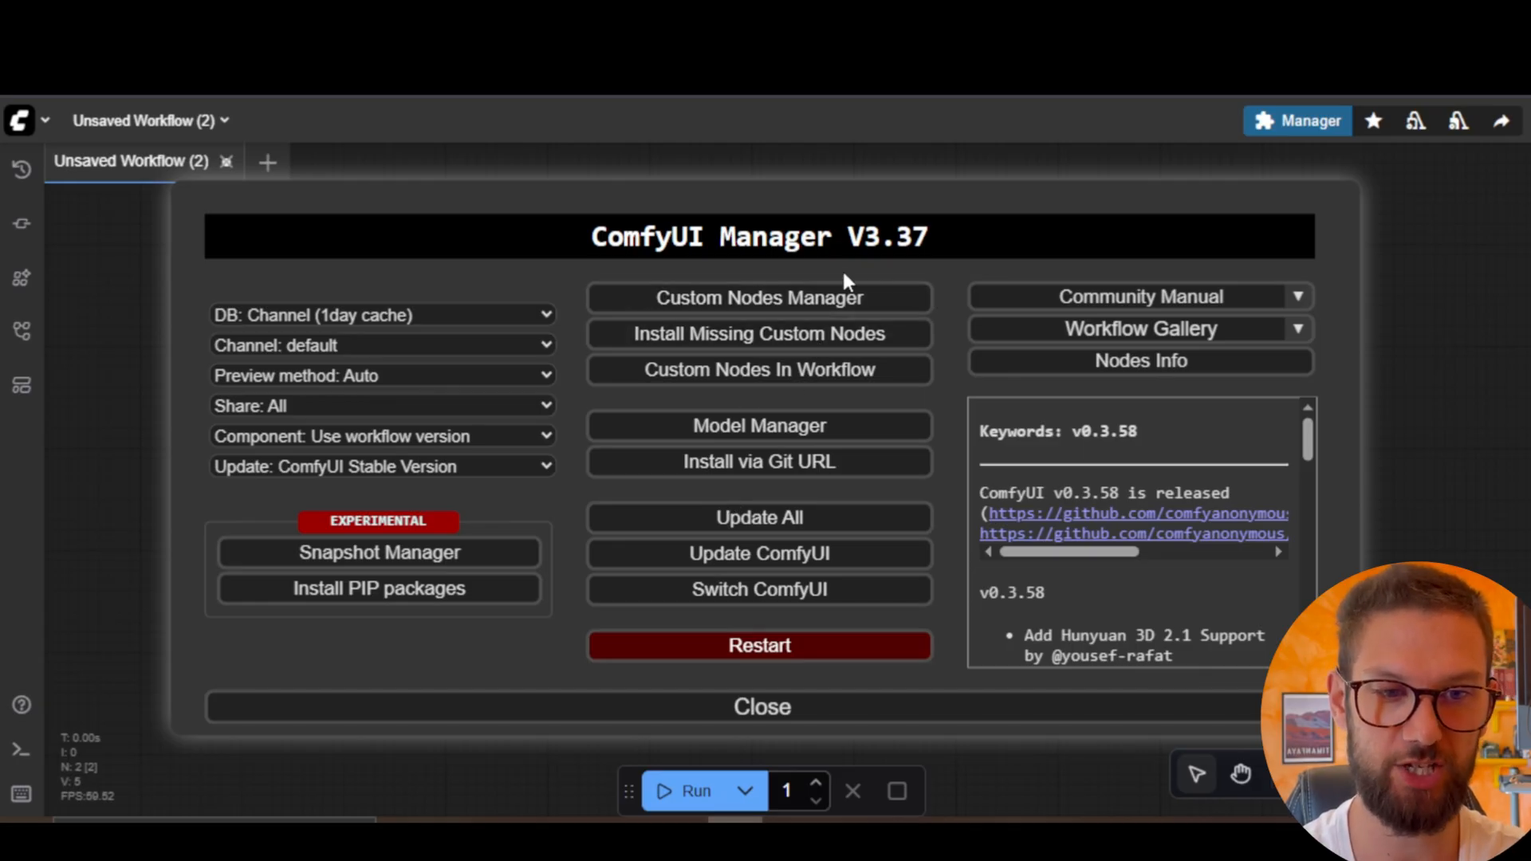
pyautogui.click(800, 311)
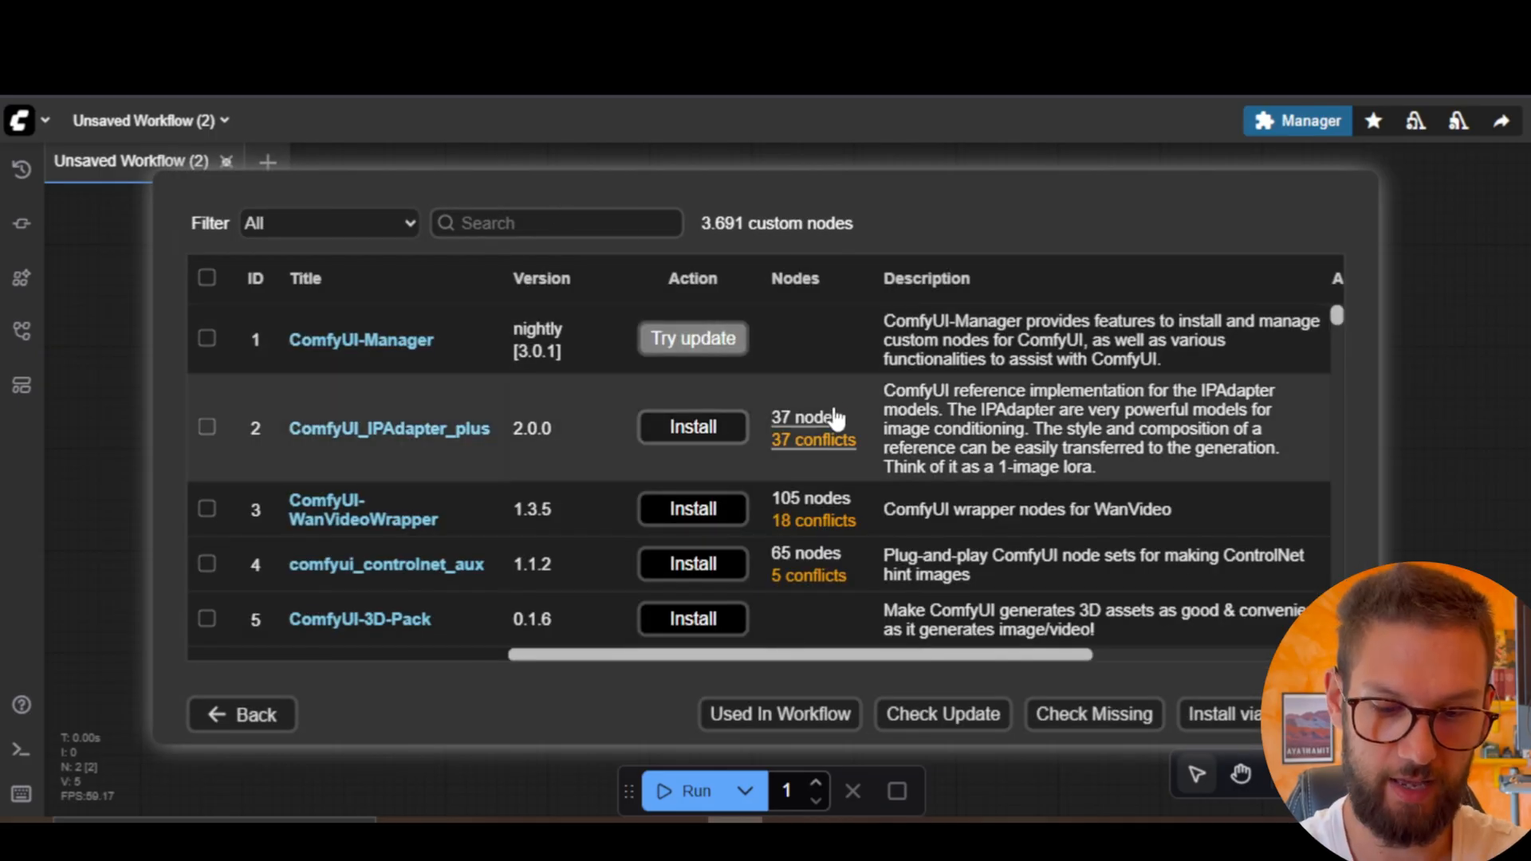
pyautogui.click(550, 226)
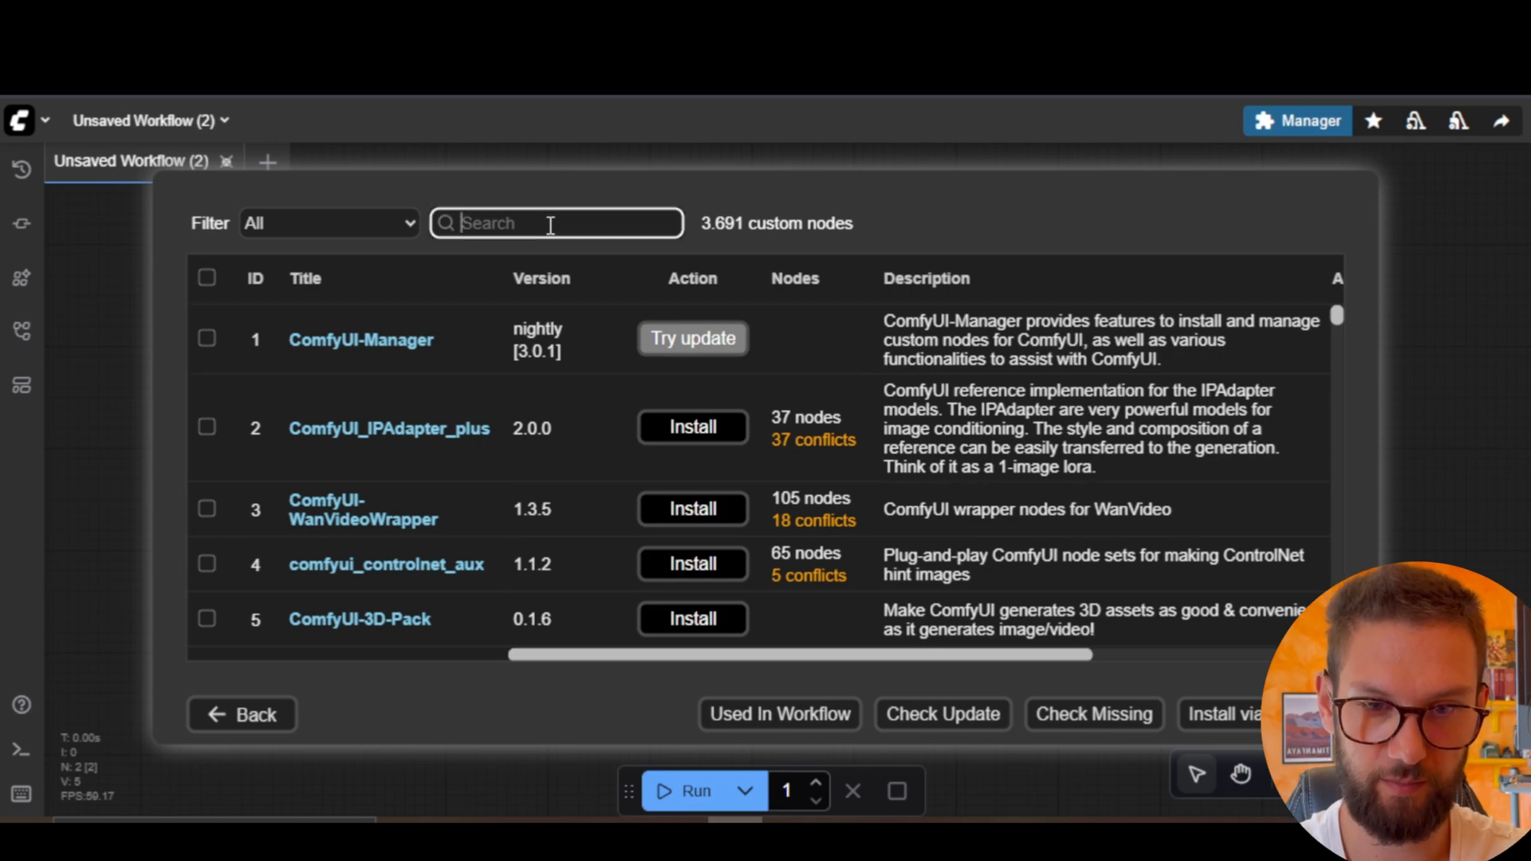
pyautogui.write('civi')
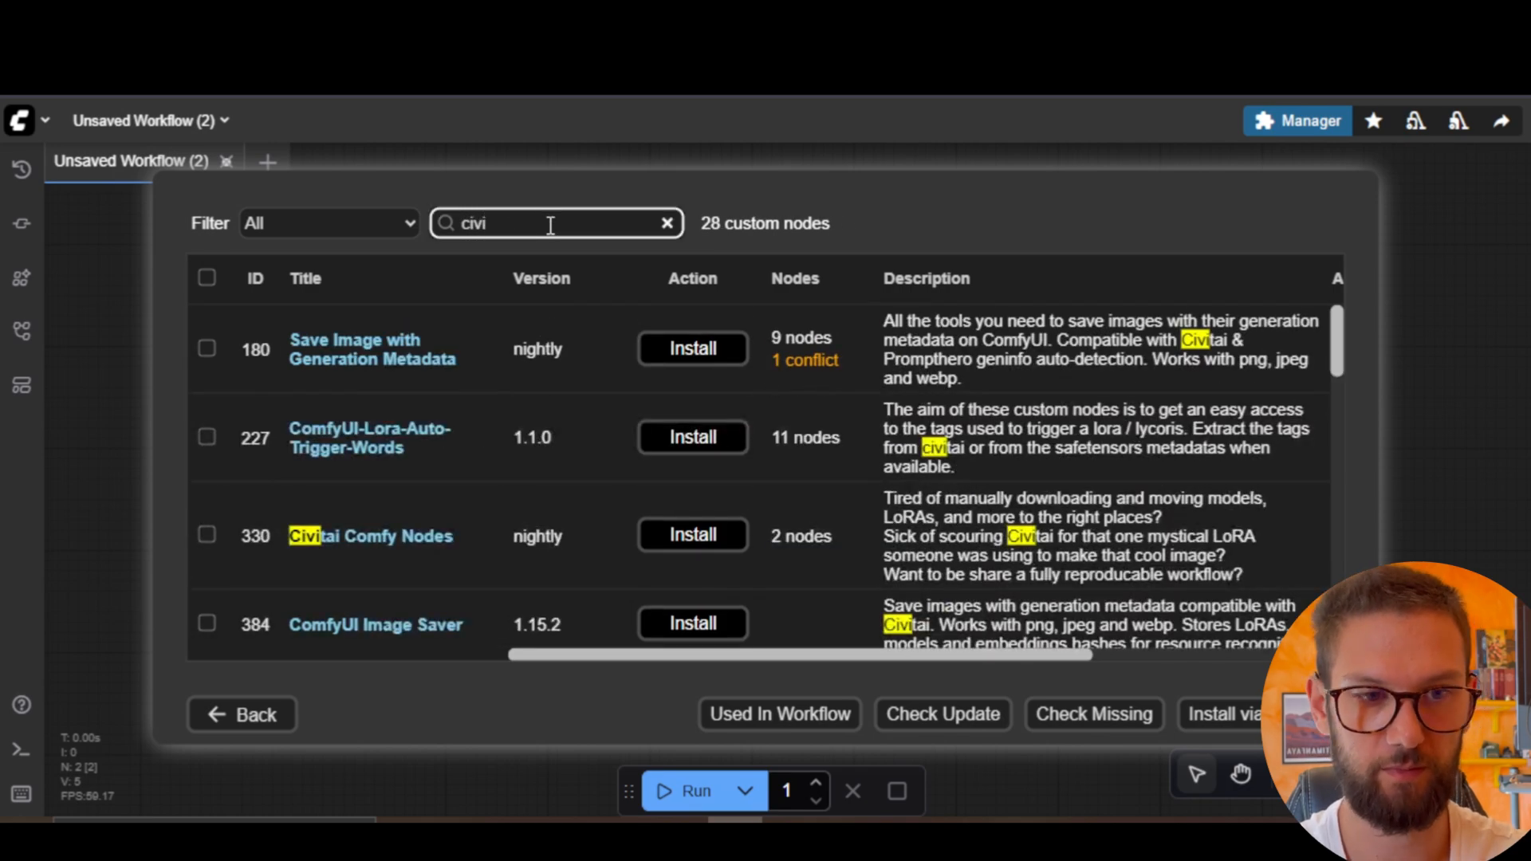
pyautogui.write('comf')
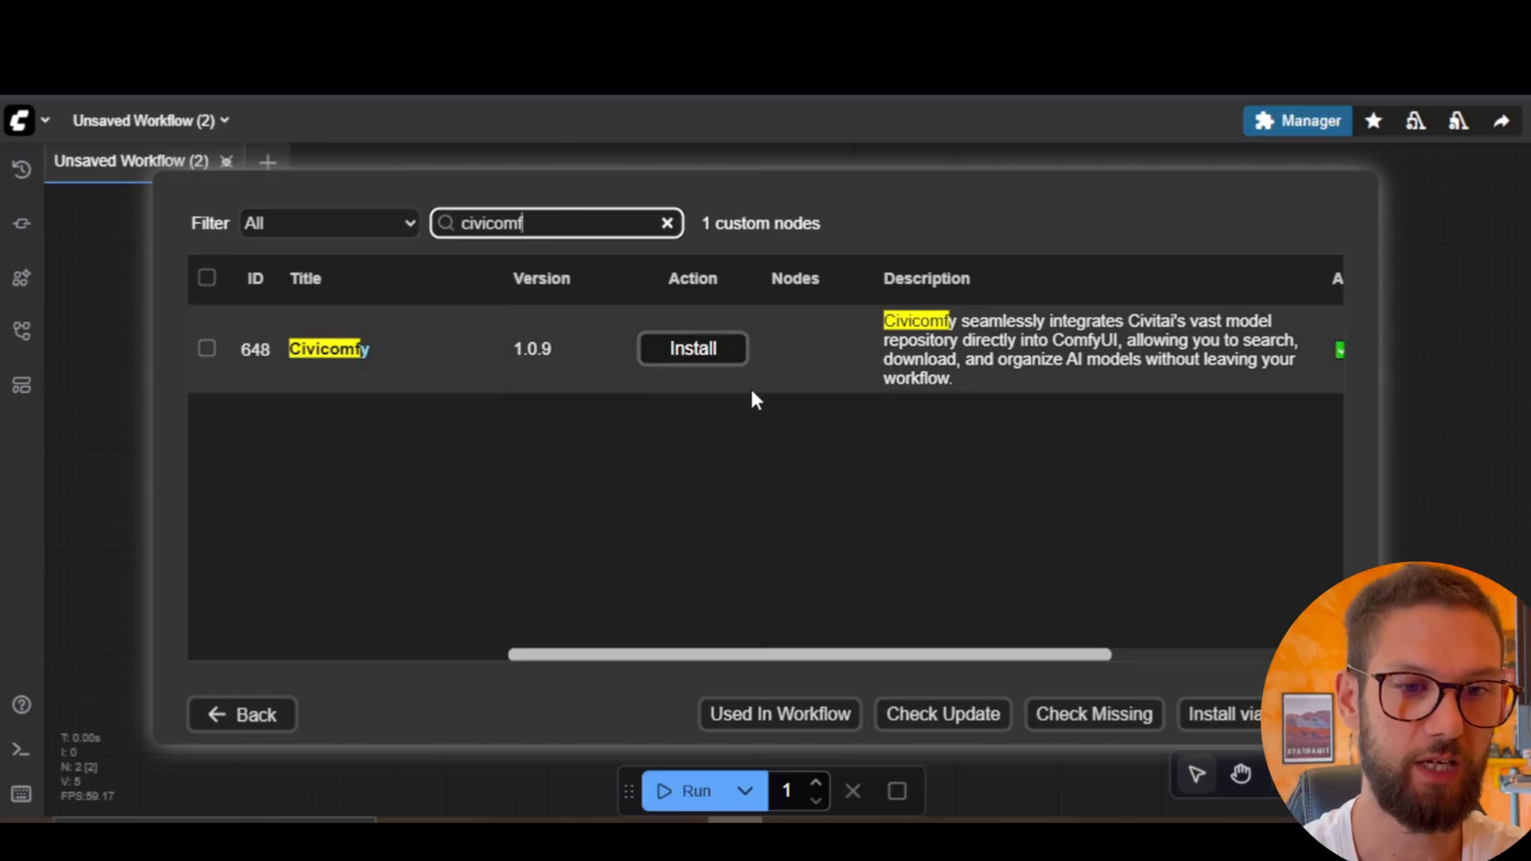
# Install the latest version of the Civicomfy custom node.
pyautogui.click(705, 350)
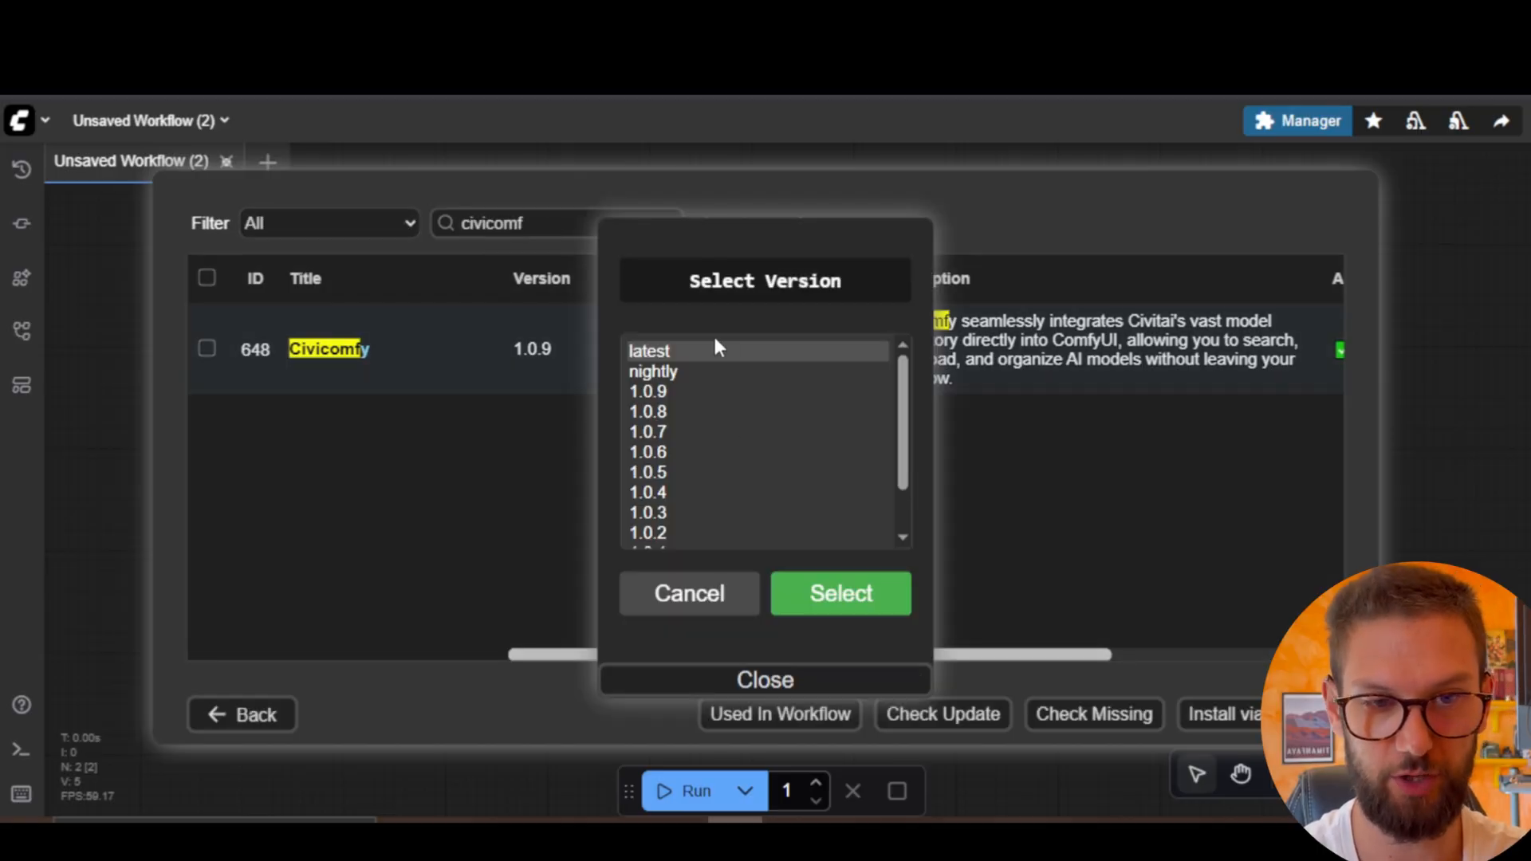
pyautogui.click(631, 352)
pyautogui.click(841, 593)
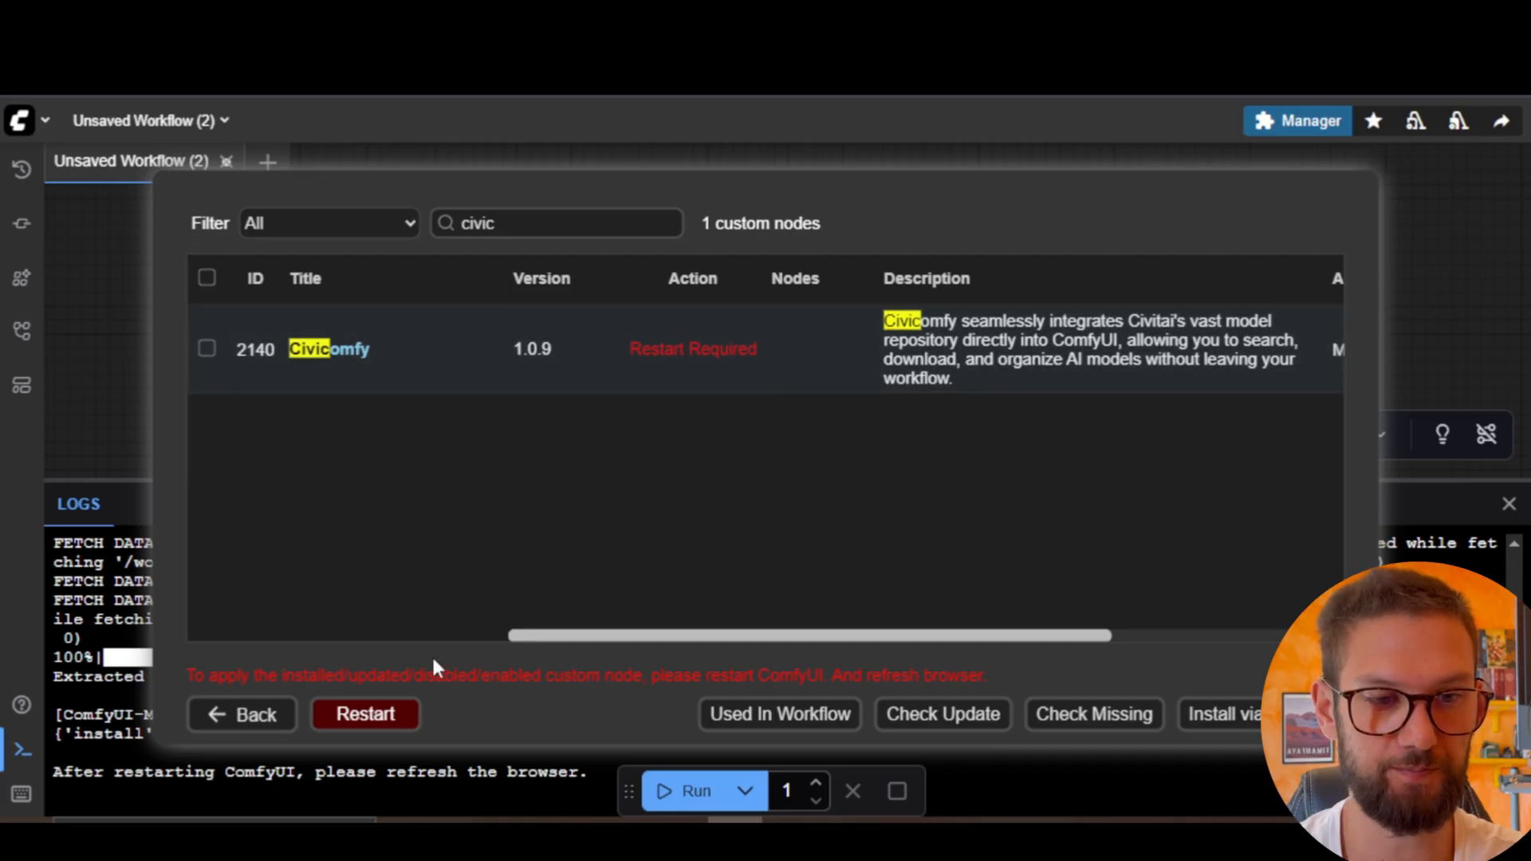
# Restart the ComfyUI server to apply the Civicomfy installation and check its restart in the server terminal.
pyautogui.click(393, 724)
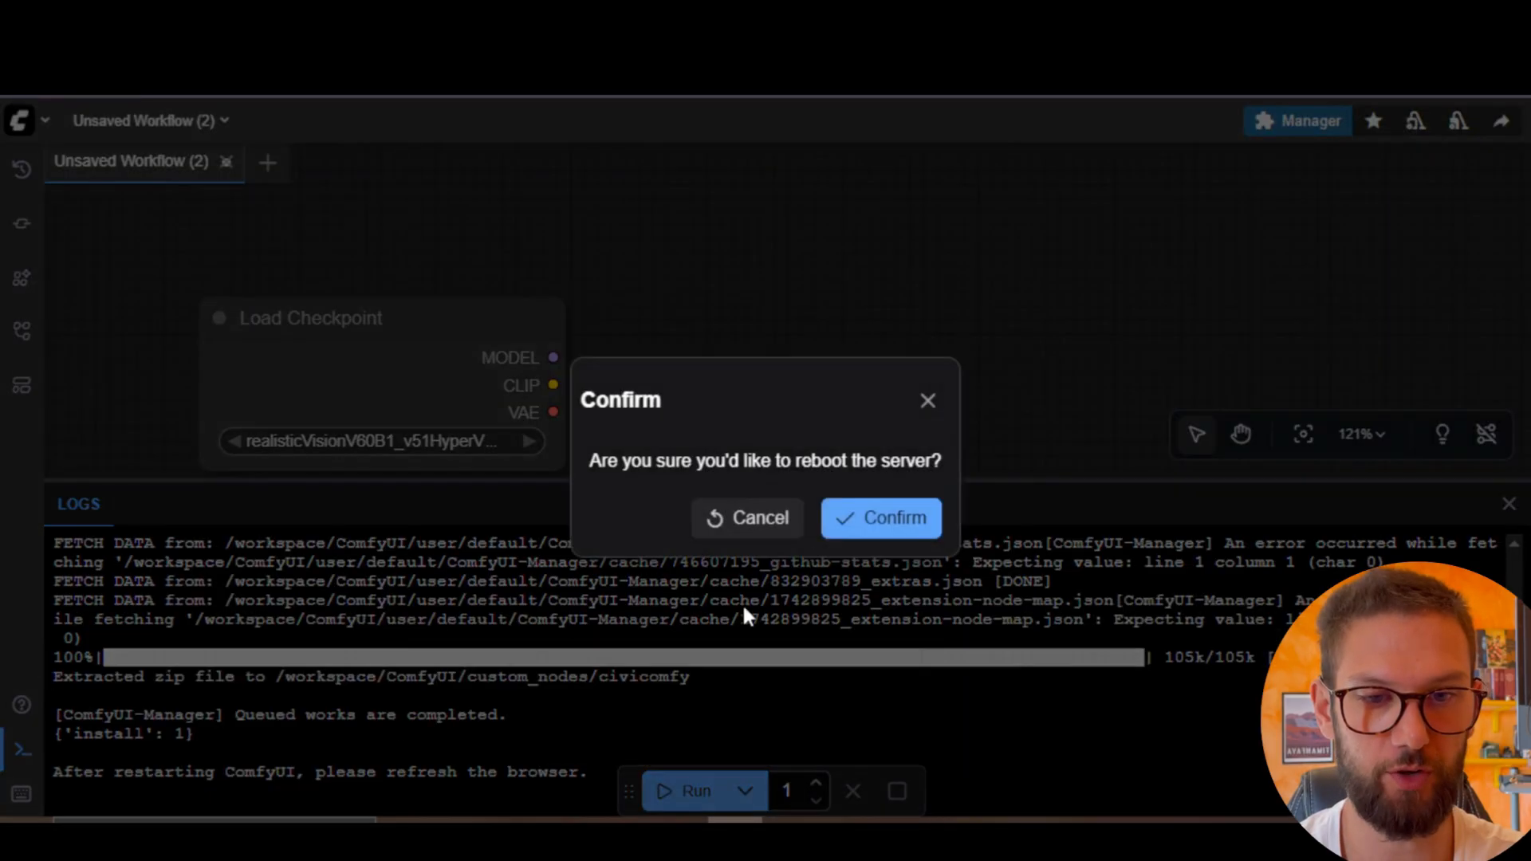
pyautogui.click(877, 519)
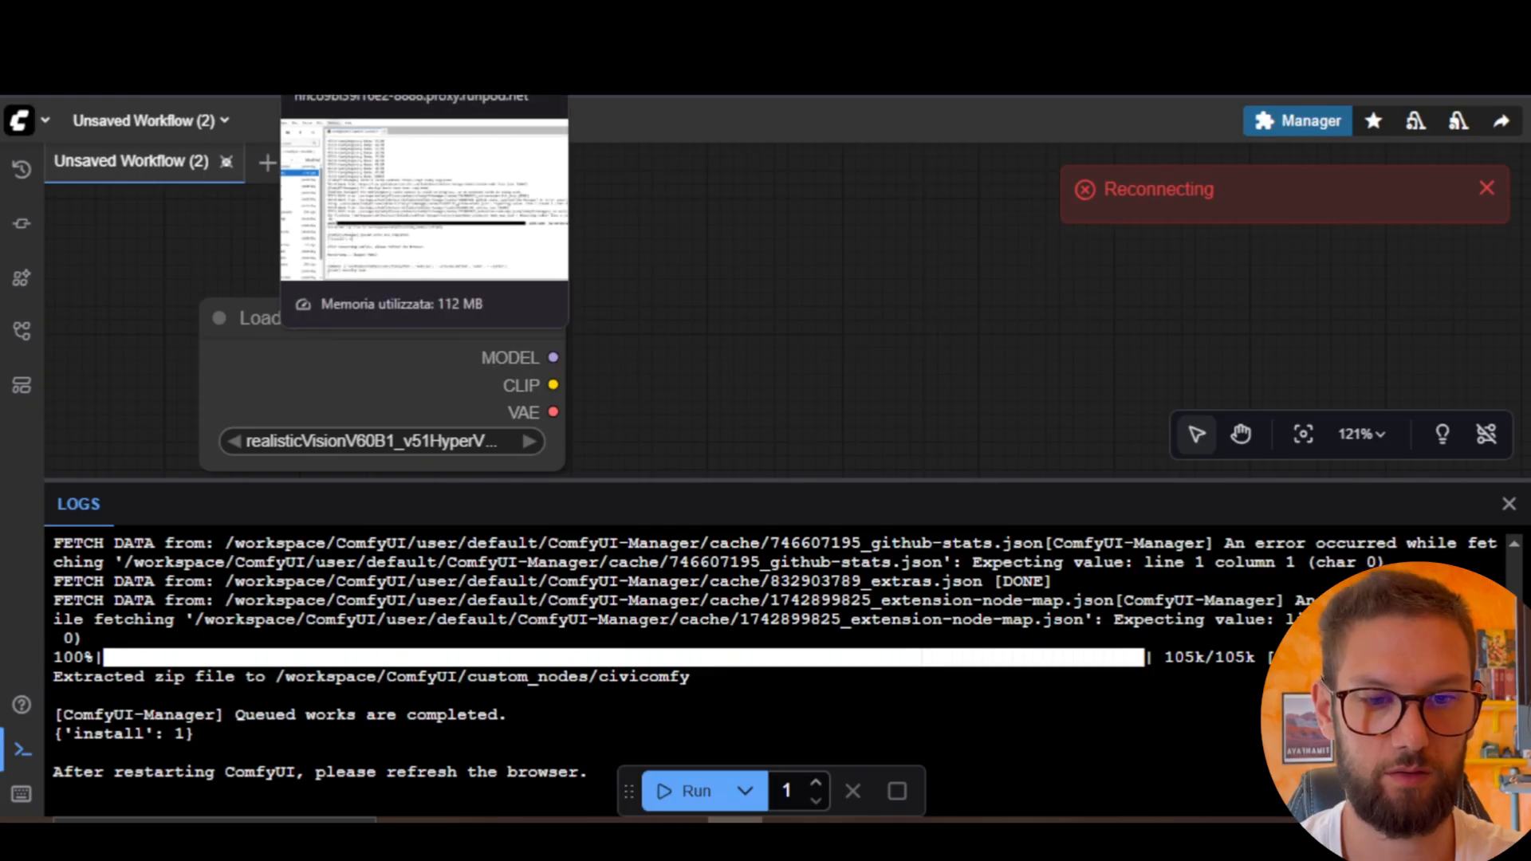
pyautogui.click(358, 94)
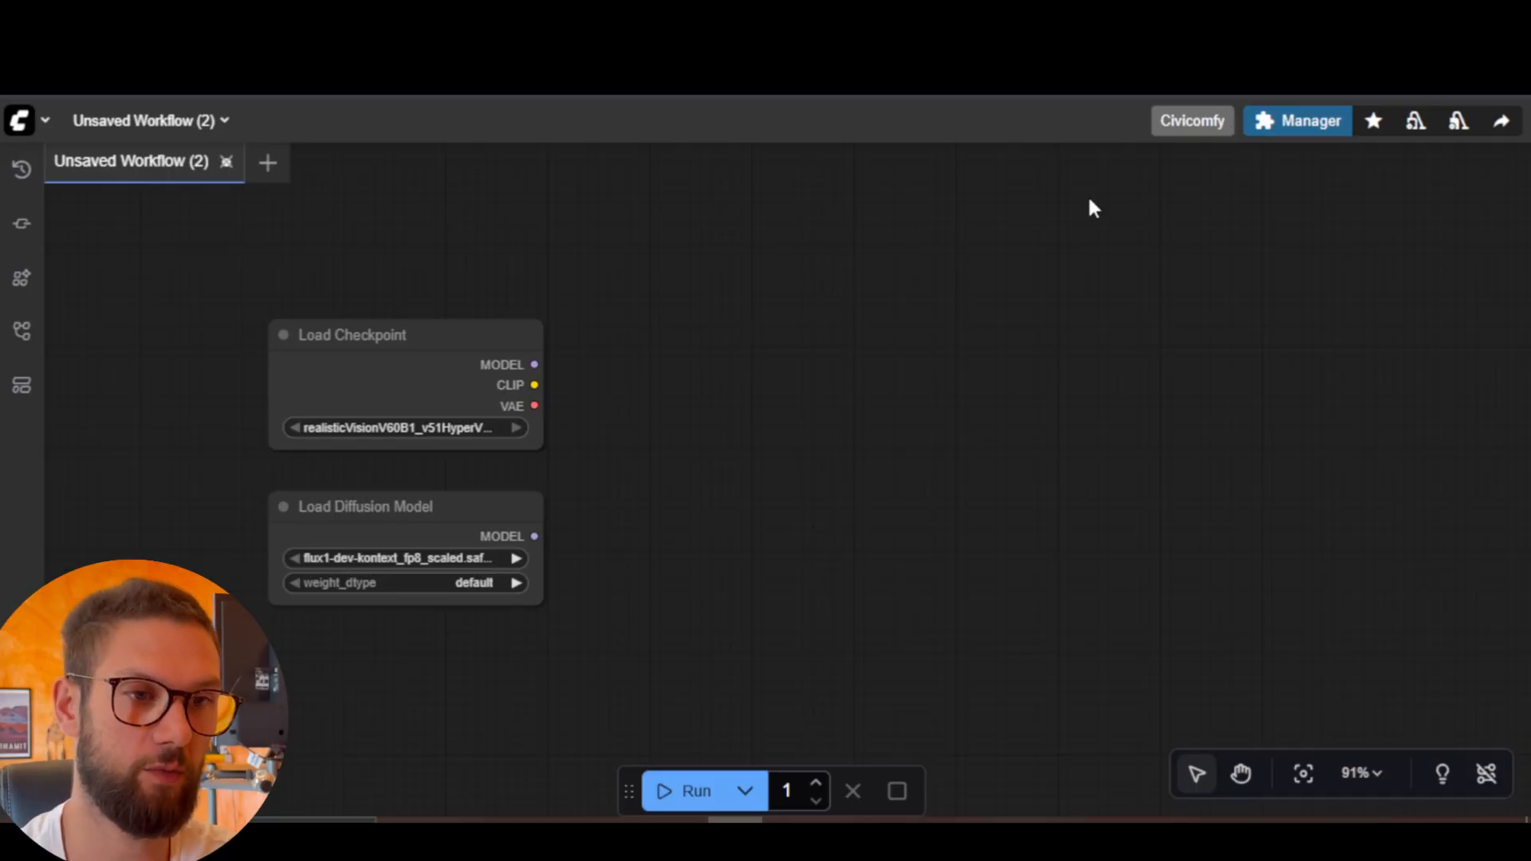
# Open Civicomfy's settings and highlight the Civitai API Key option.
pyautogui.click(1182, 123)
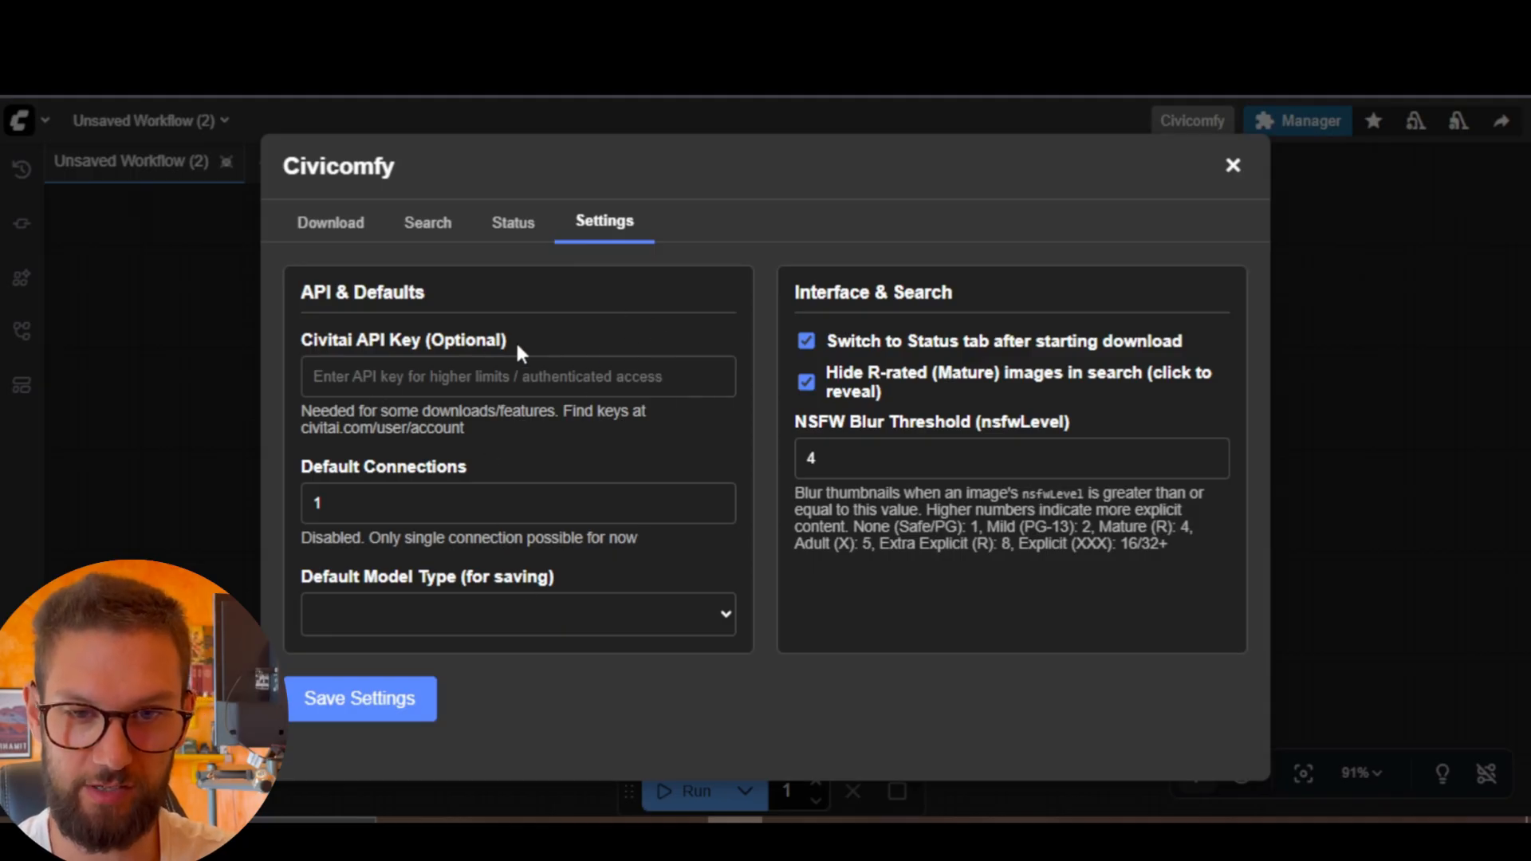
pyautogui.moveTo(303, 342); pyautogui.dragTo(388, 346)
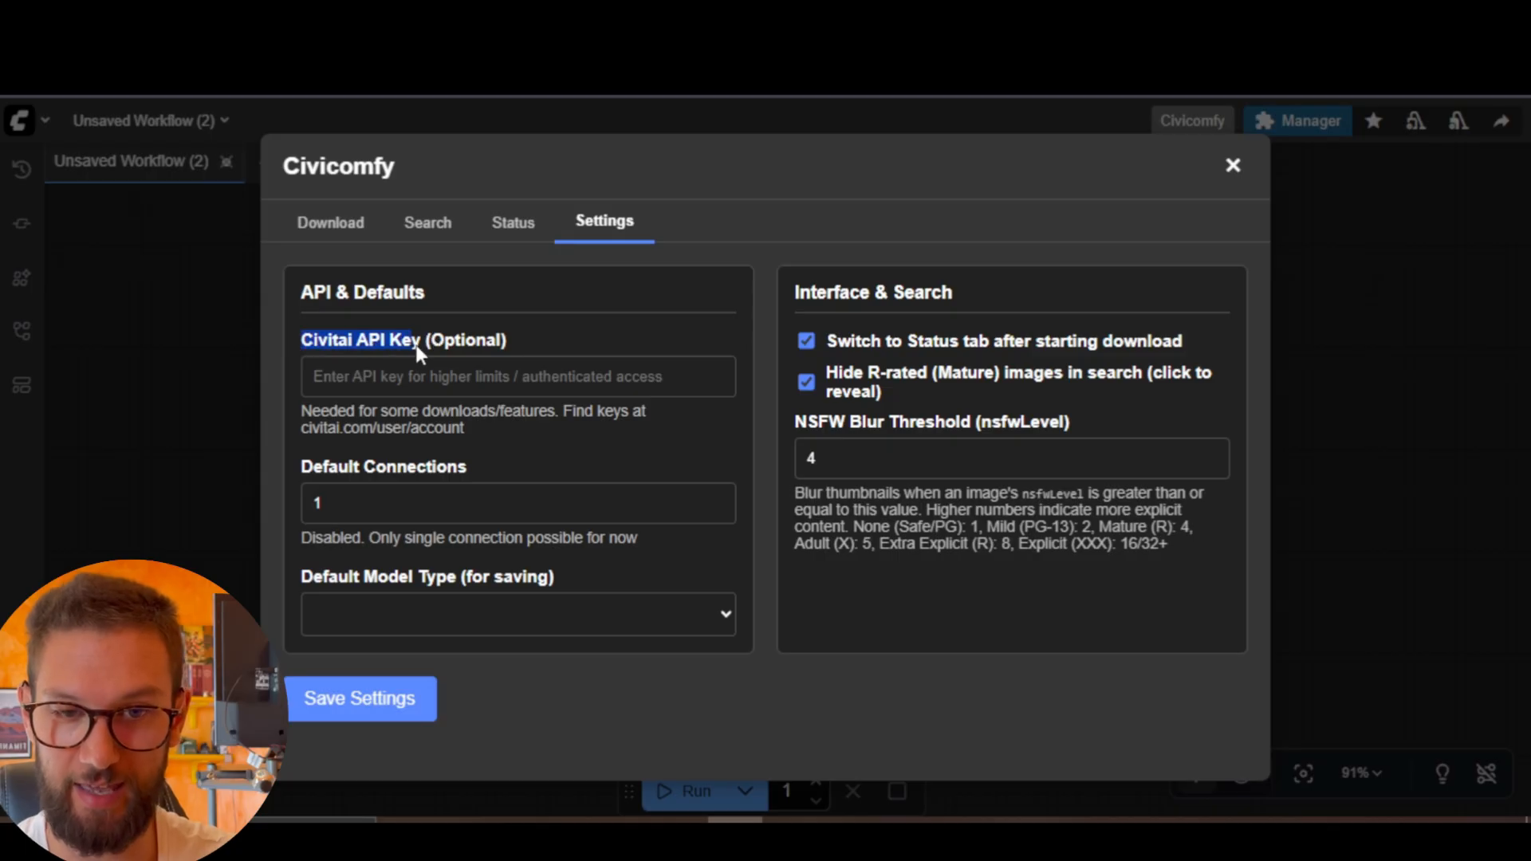
pyautogui.click(527, 336)
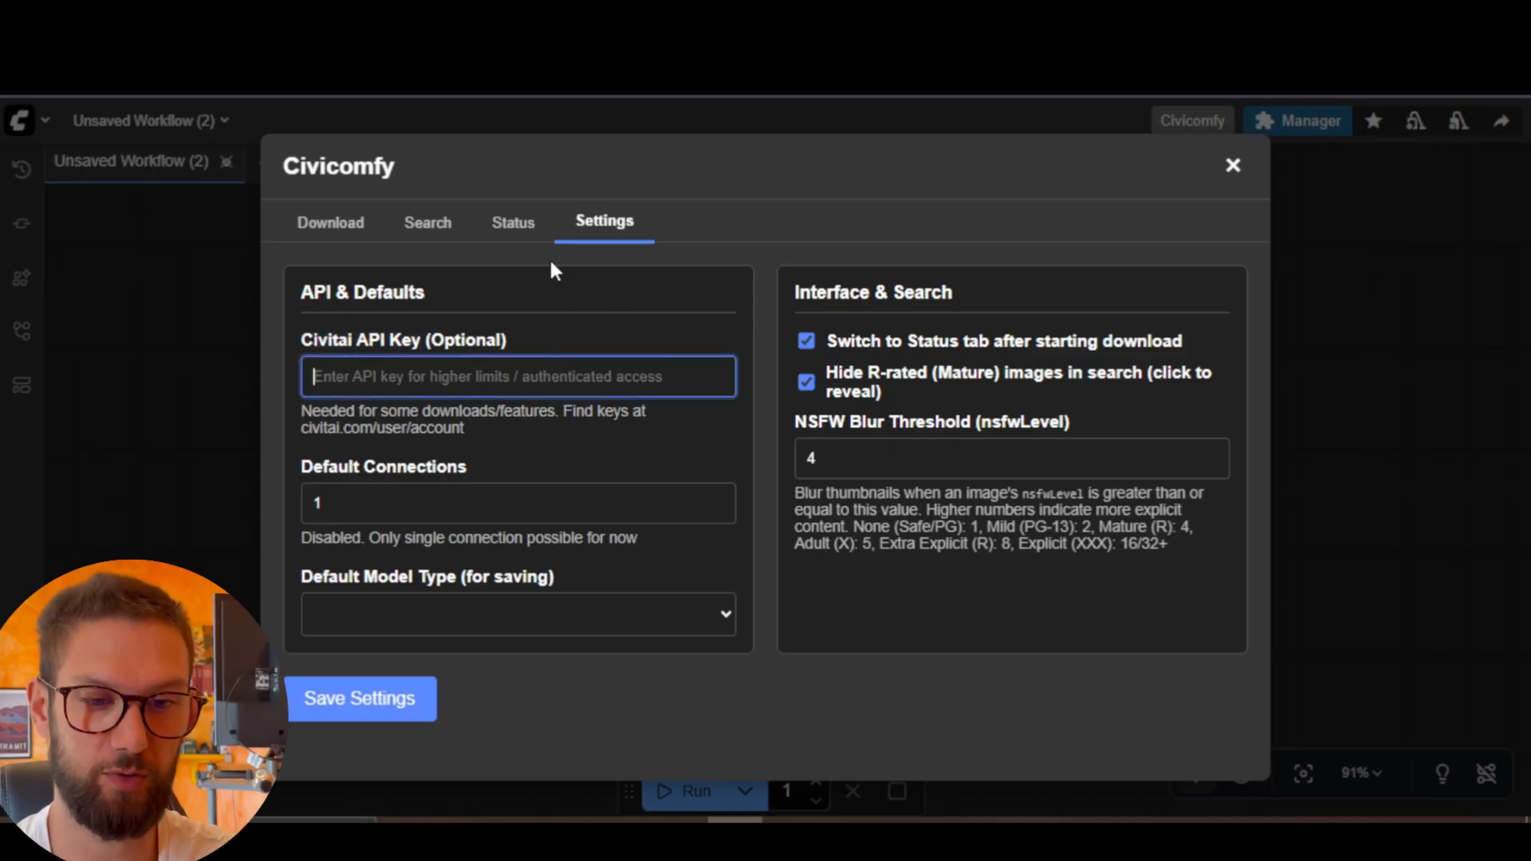
pyautogui.click(769, 292)
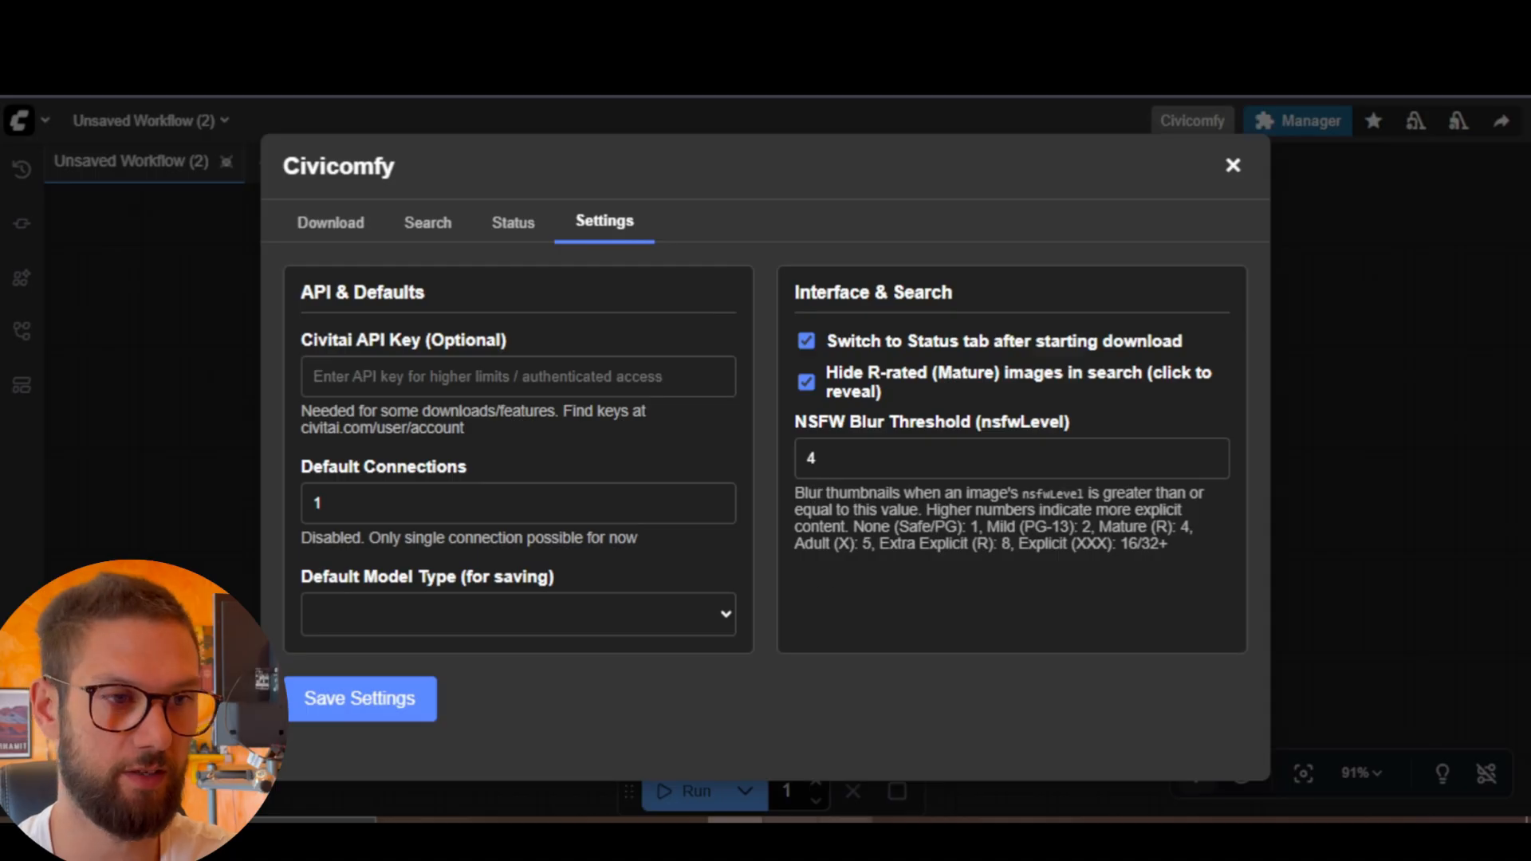
# Switch to Civitai and open the account settings at the API Keys section.
pyautogui.moveTo(845, 819)
pyautogui.click(845, 765)
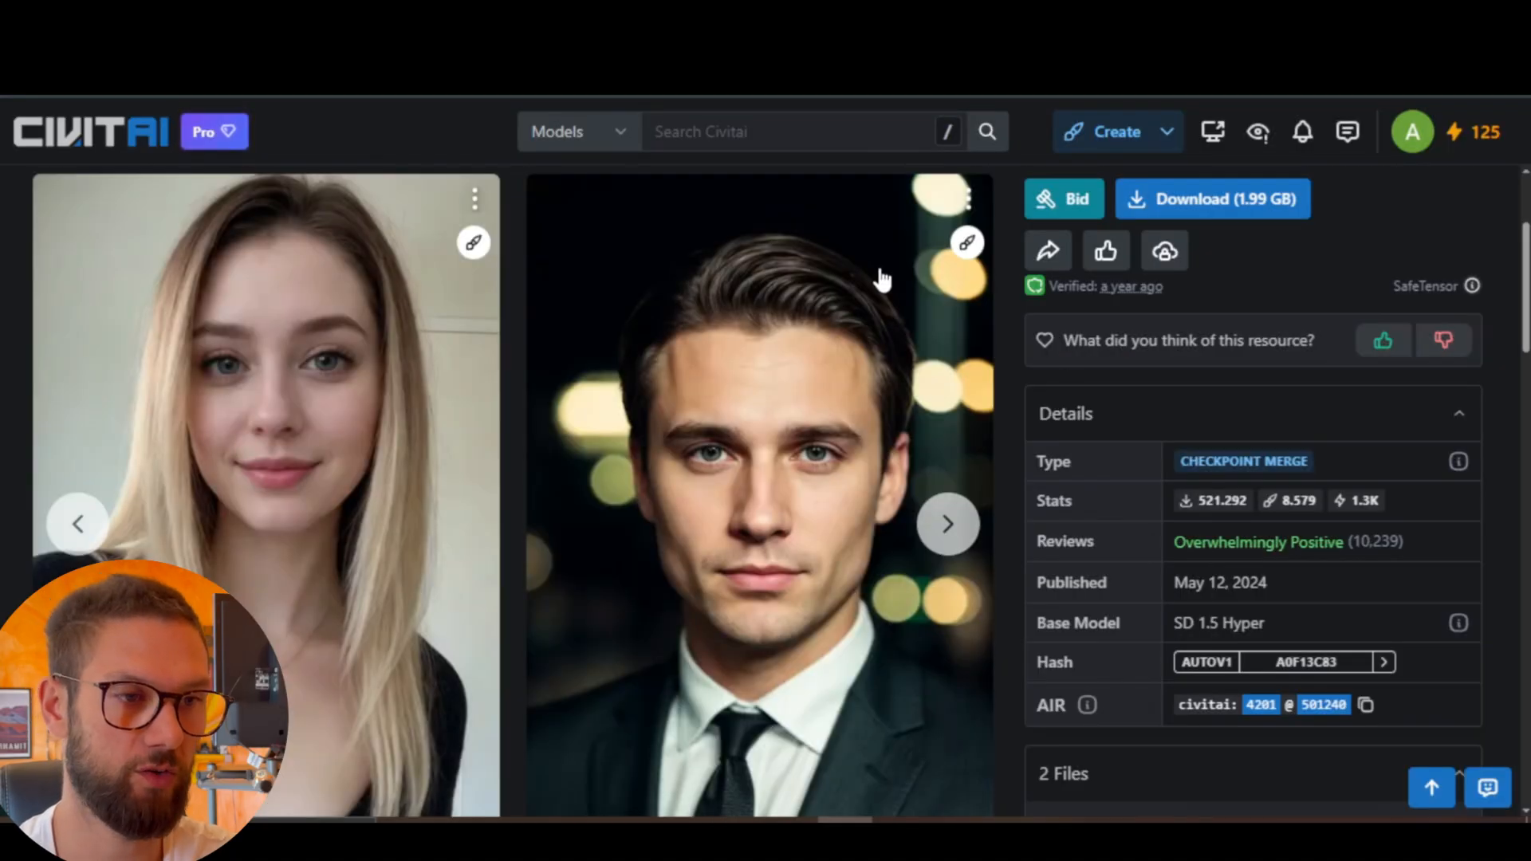
pyautogui.click(1459, 134)
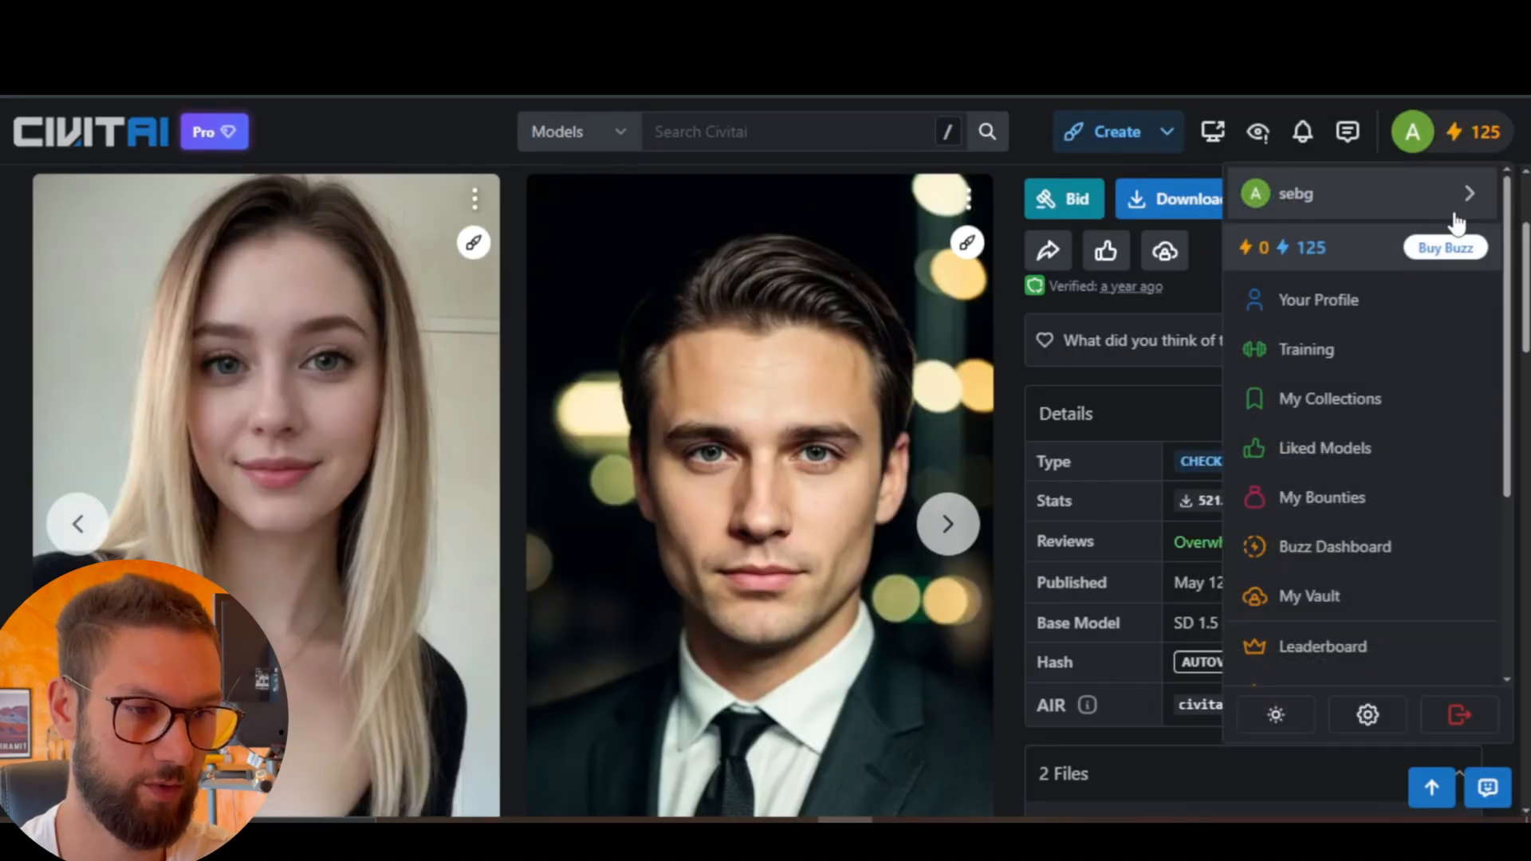
pyautogui.scroll(-4, 1337, 356)
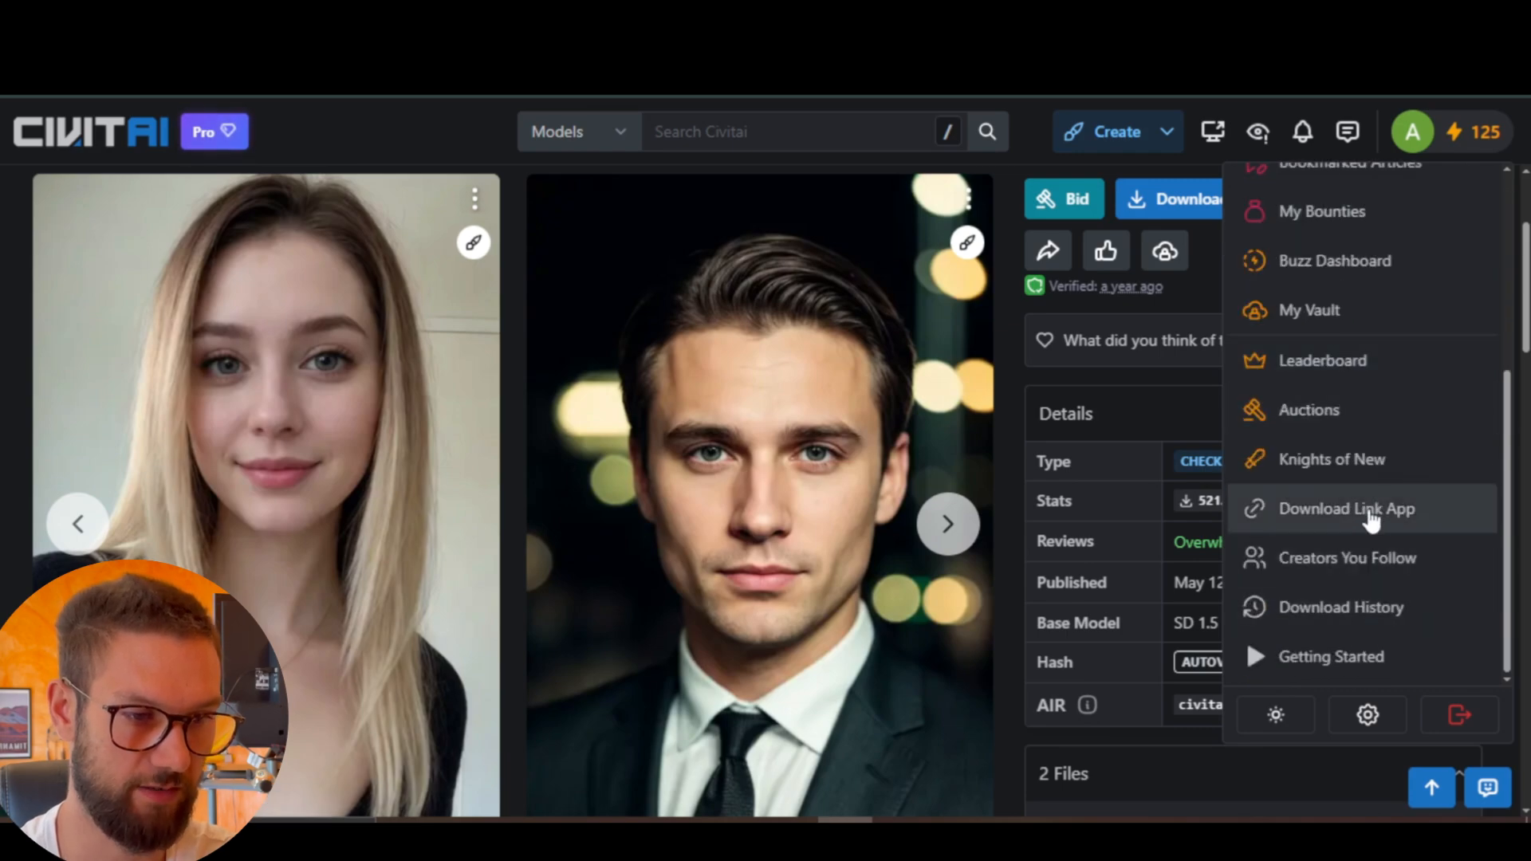
pyautogui.click(1363, 716)
pyautogui.scroll(-15, 837, 448)
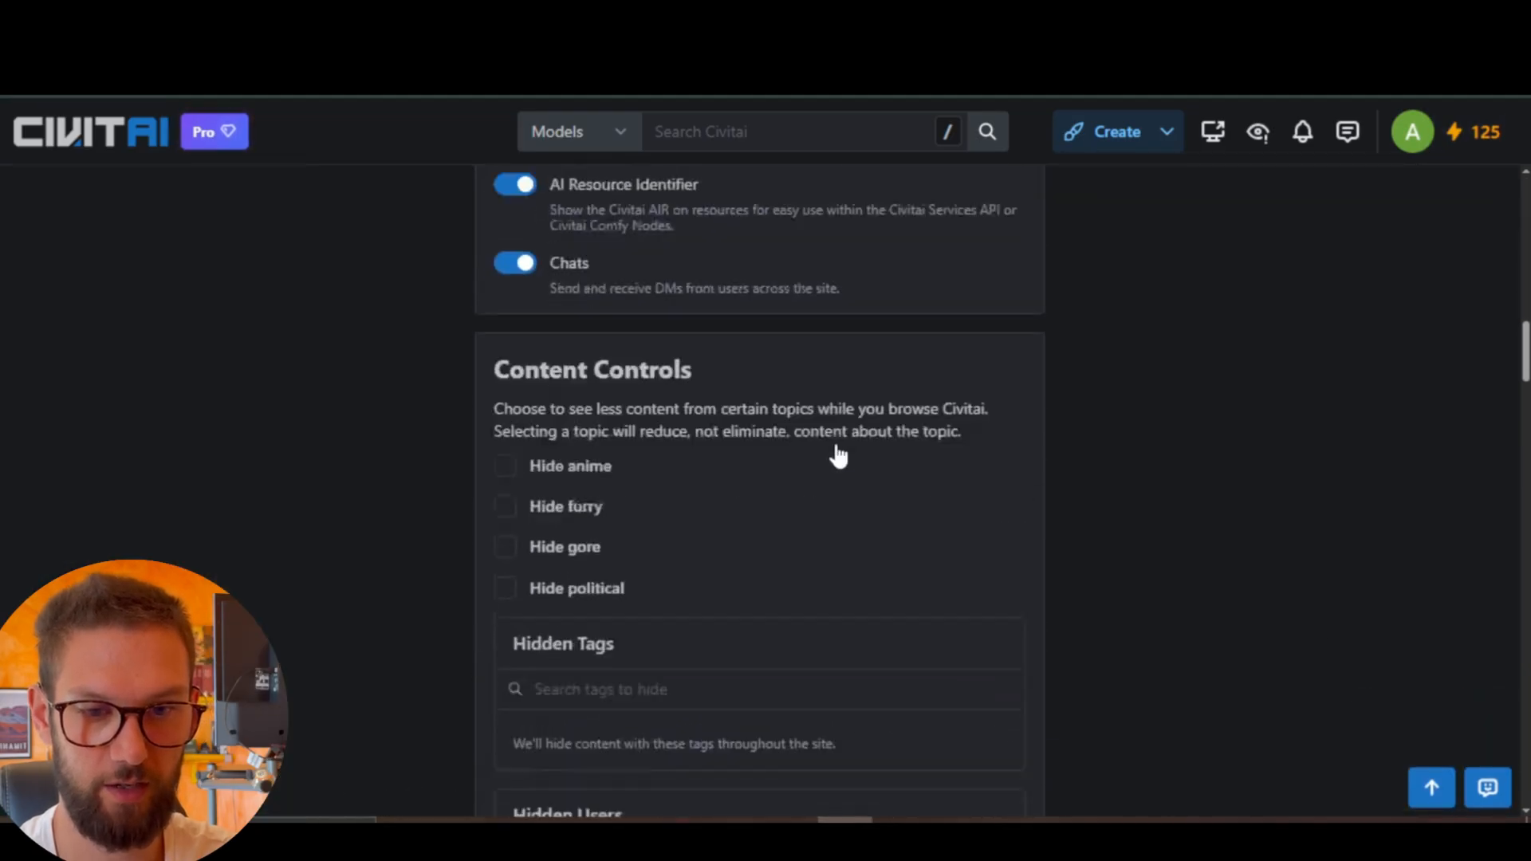
pyautogui.scroll(-20, 837, 454)
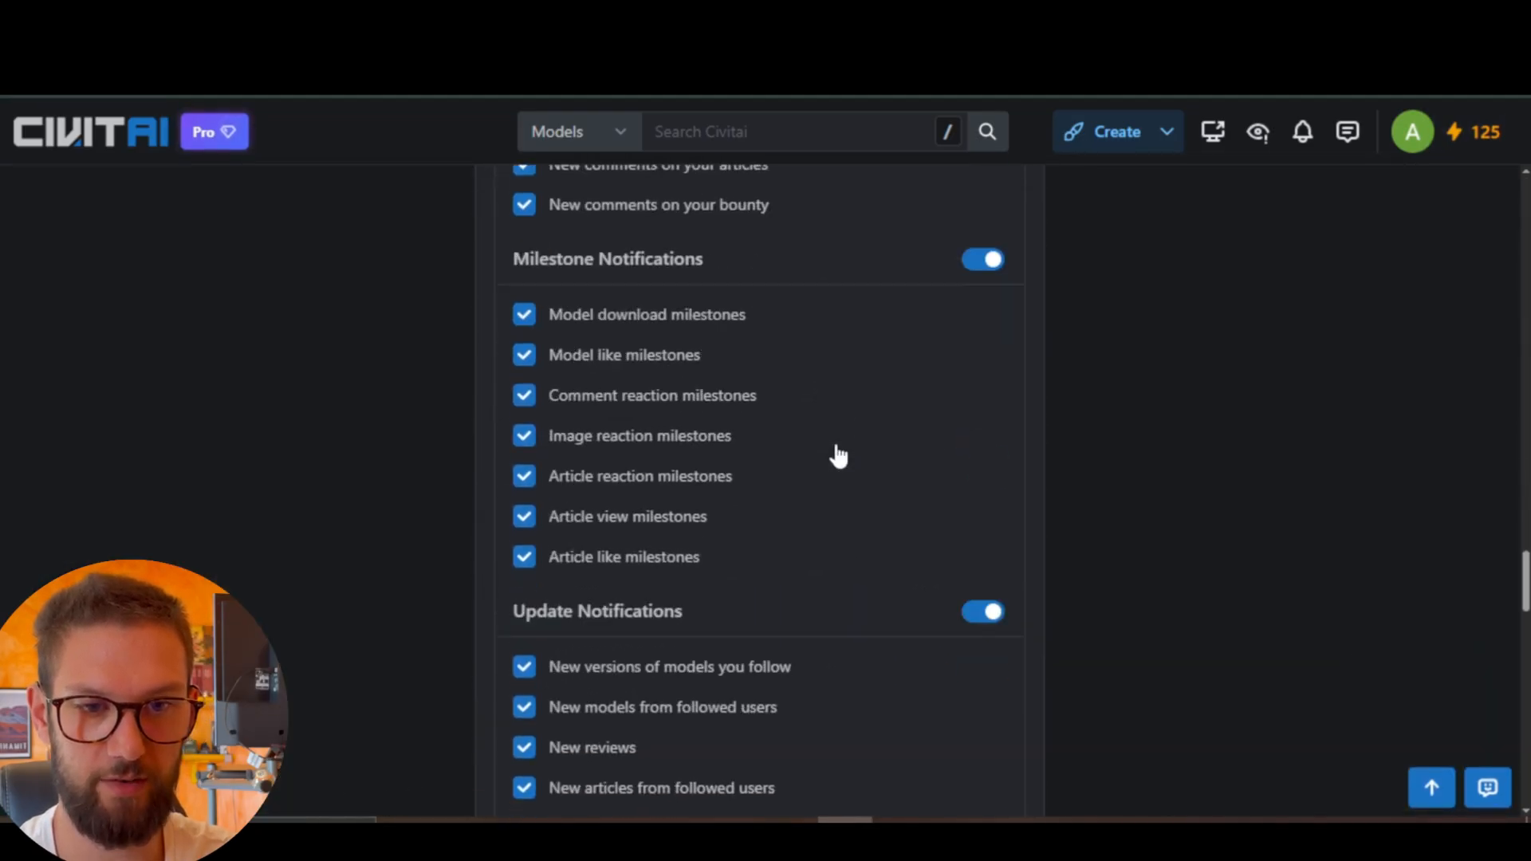
pyautogui.scroll(-12, 835, 447)
pyautogui.scroll(3, 841, 398)
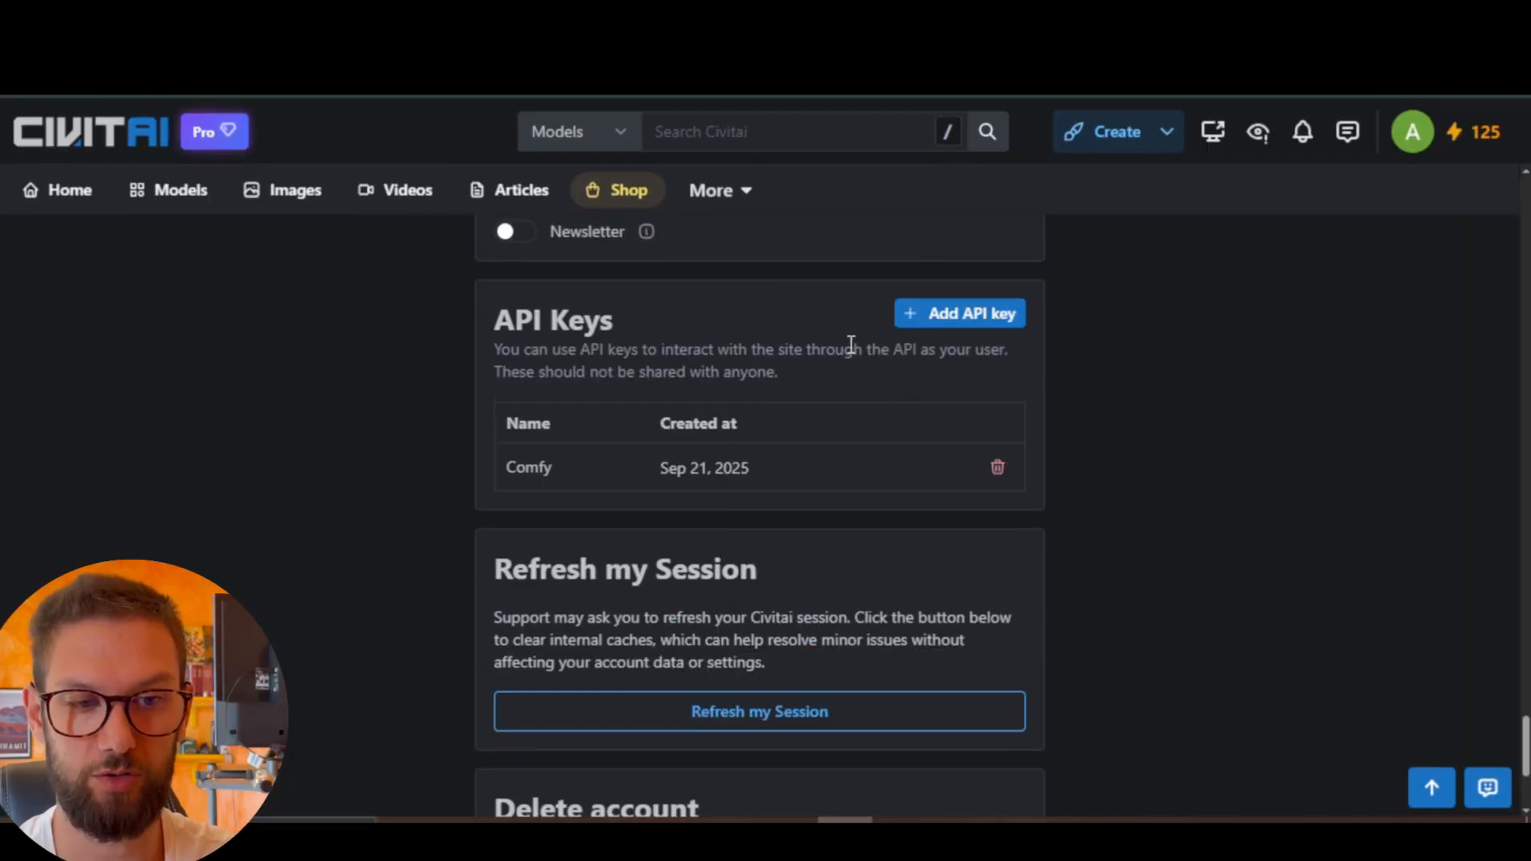
# Create a new Civitai API key named "Comfy" and copy the generated key.
pyautogui.click(973, 319)
pyautogui.click(682, 252)
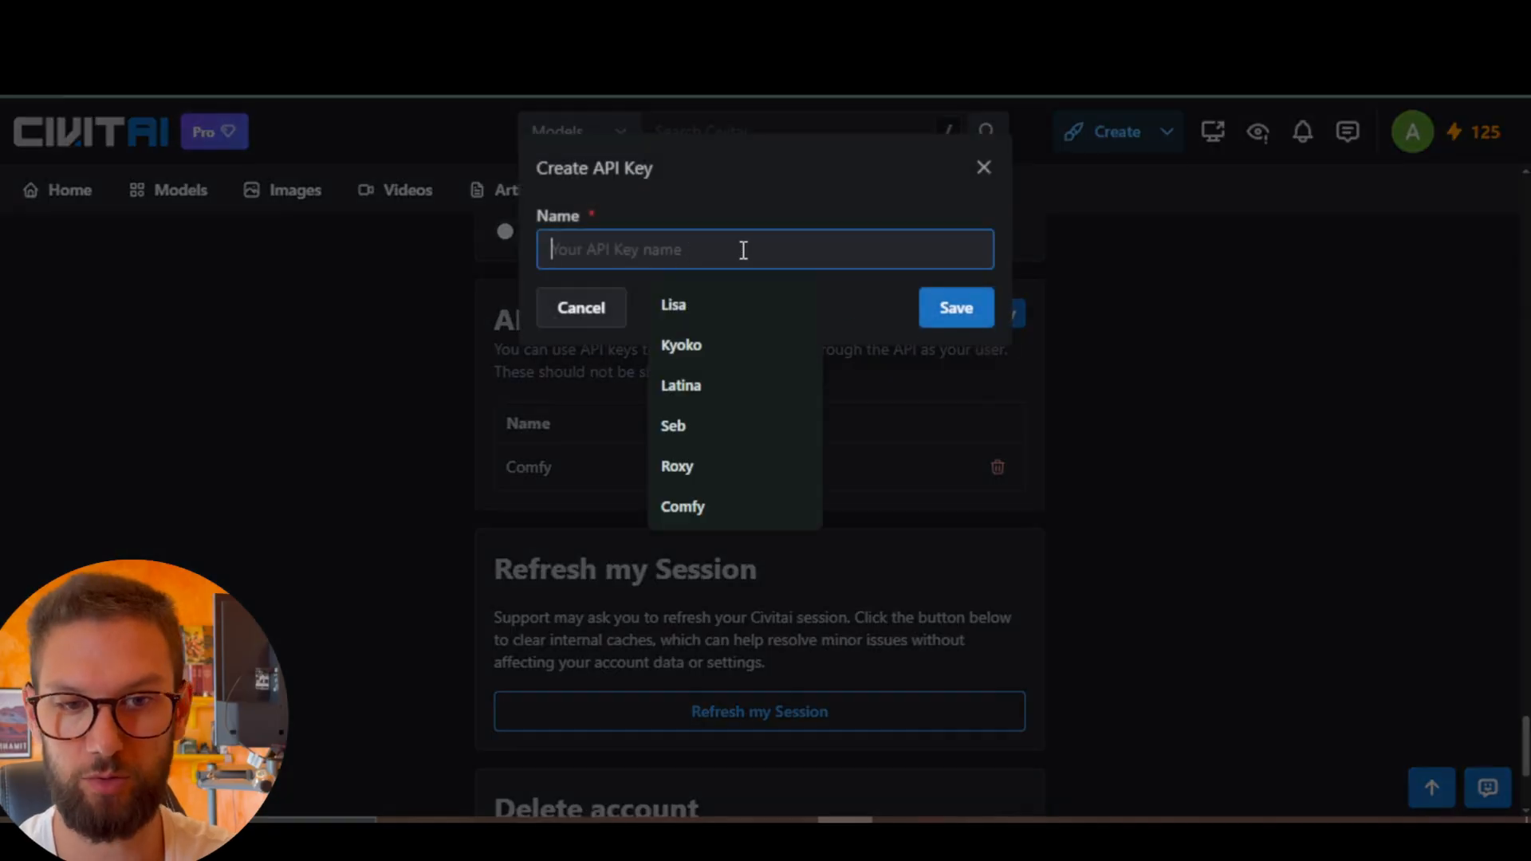
pyautogui.click(773, 192)
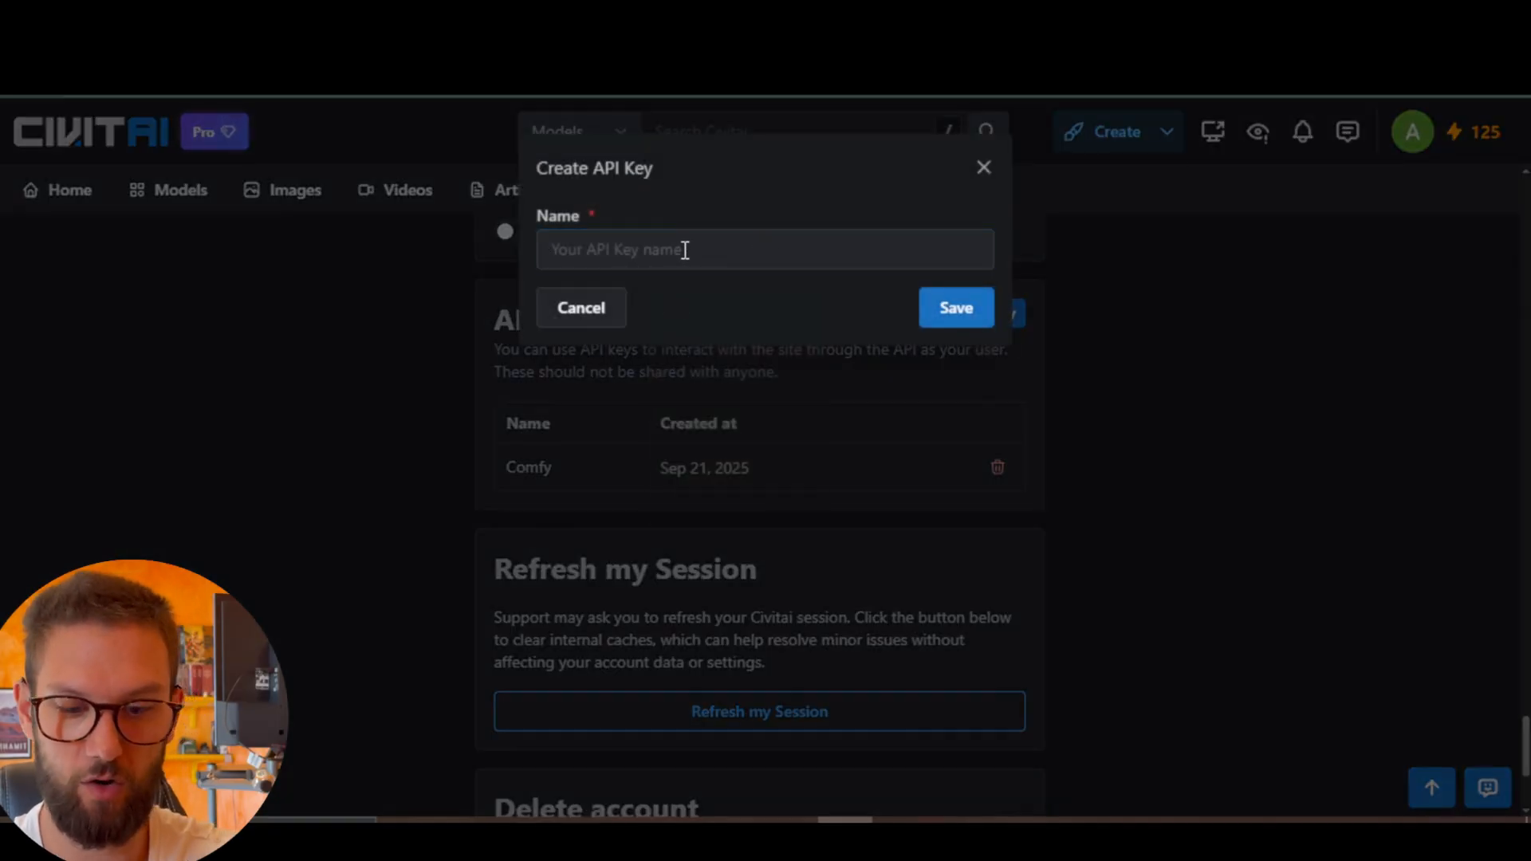
pyautogui.click(684, 250)
pyautogui.write('Comfy')
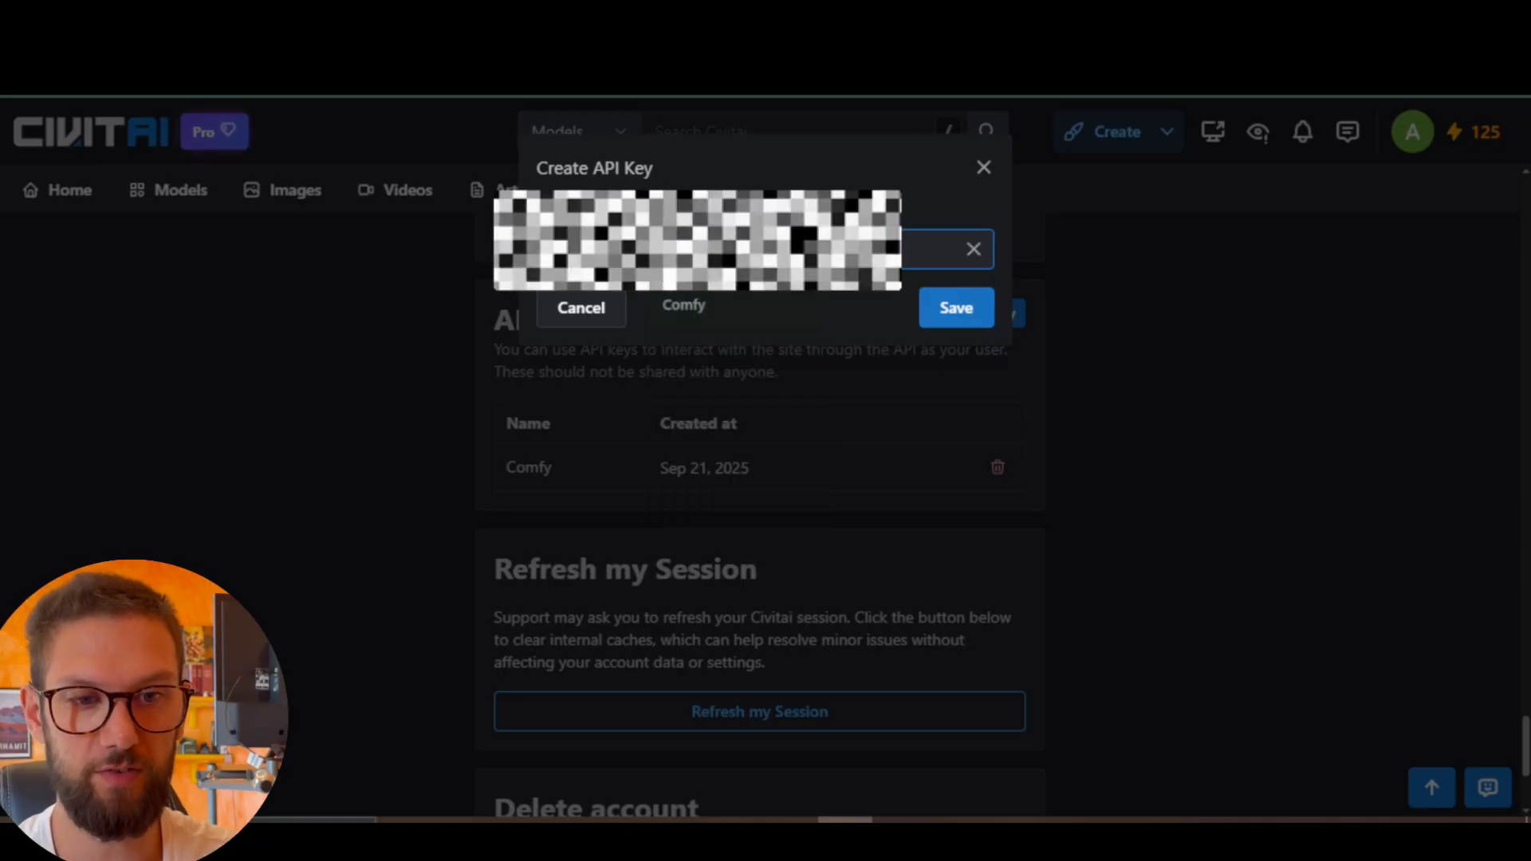
pyautogui.click(941, 311)
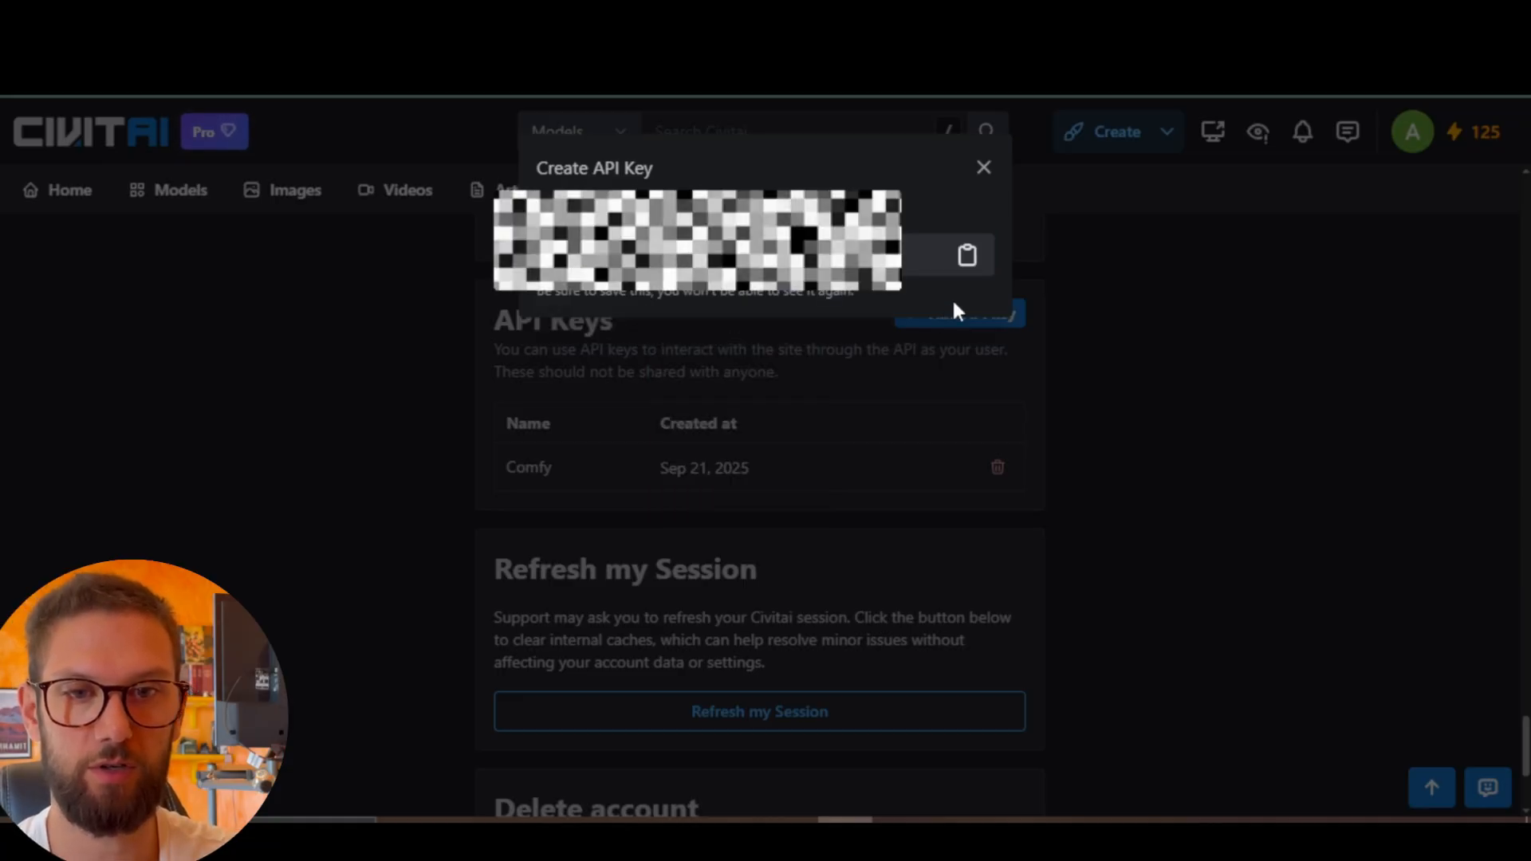
pyautogui.click(967, 255)
pyautogui.click(1122, 293)
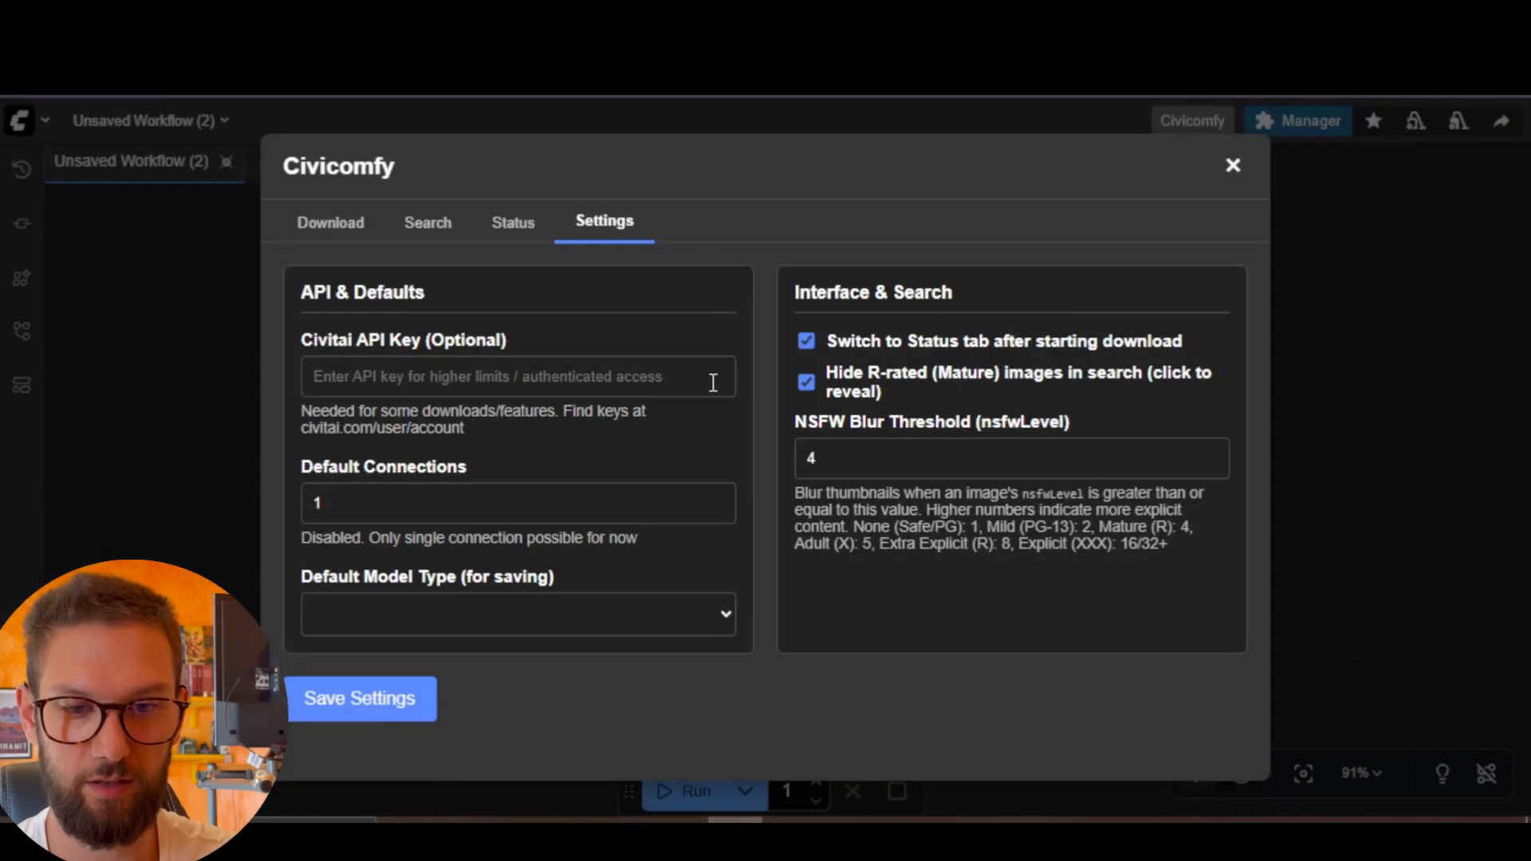
# Paste the copied API key into Civicomfy's Civitai API Key field.
pyautogui.click(459, 375)
pyautogui.rightClick(460, 374)
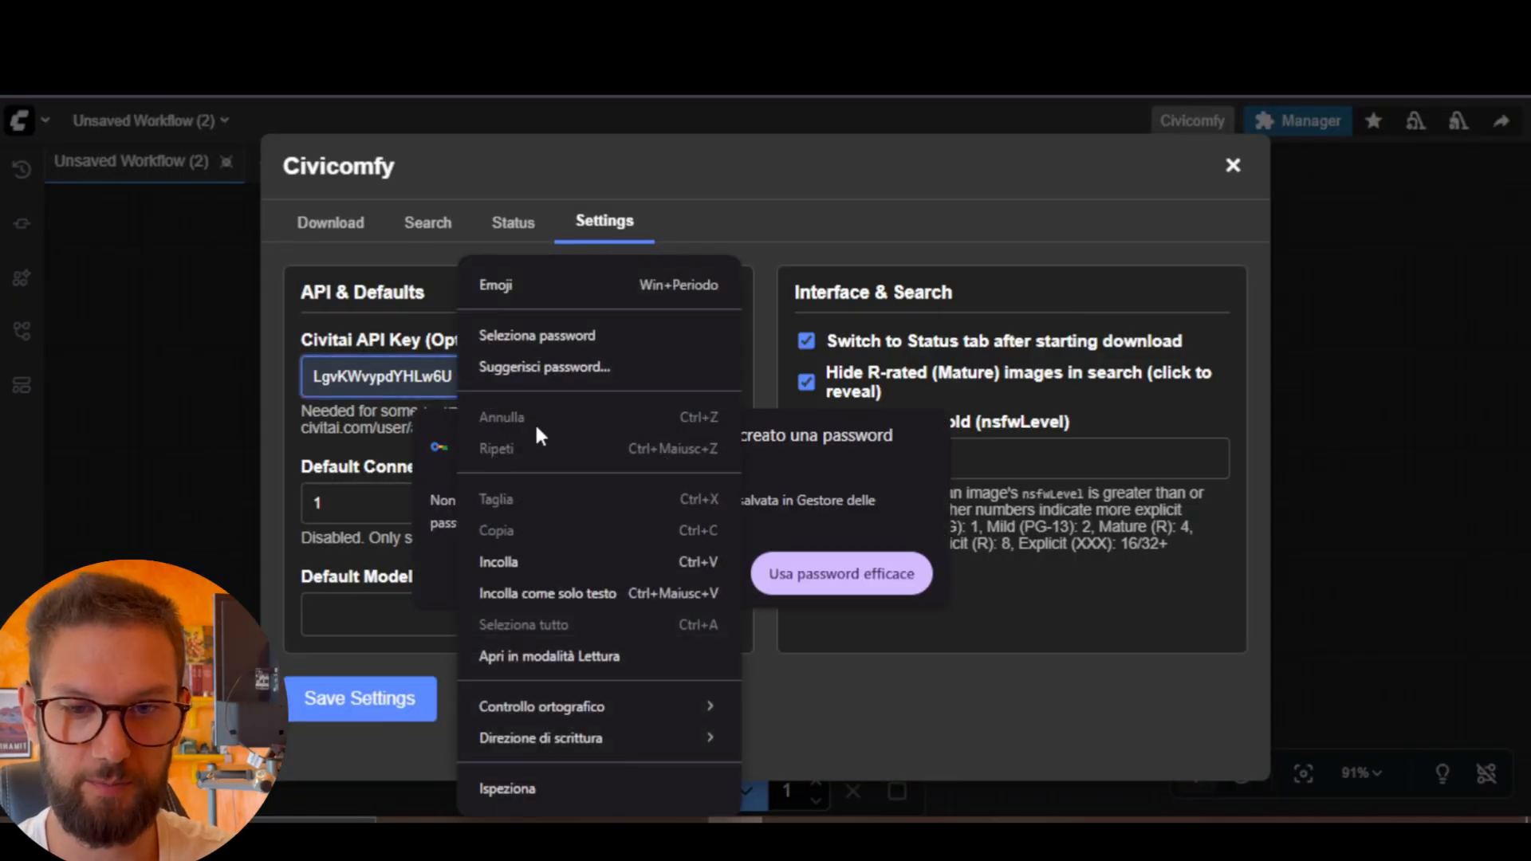
pyautogui.click(519, 563)
pyautogui.click(611, 678)
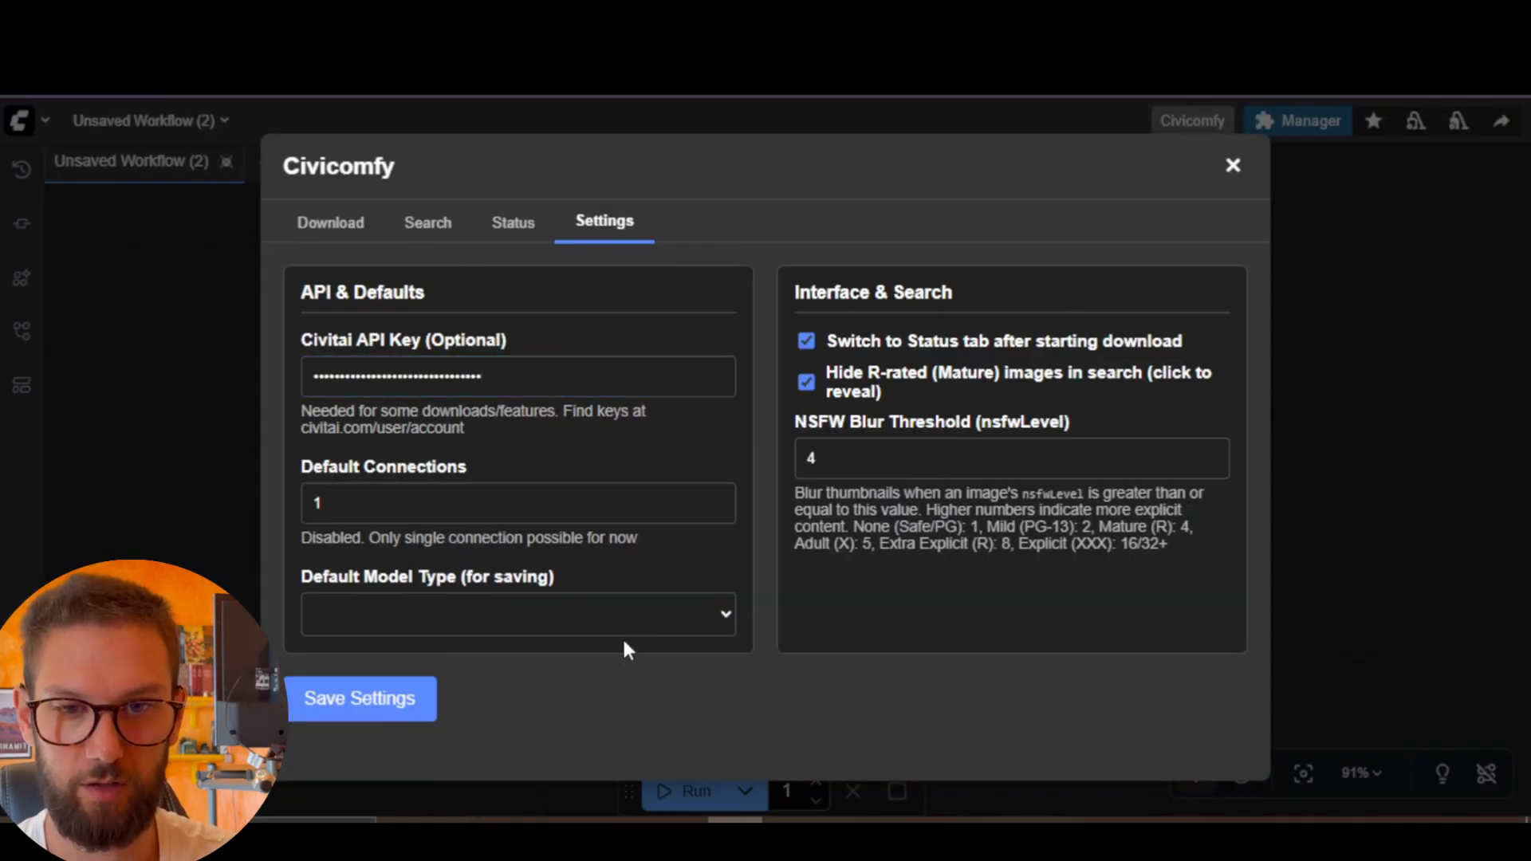
# Try checkpoints and loras as Civicomfy's default model type for saving.
pyautogui.click(696, 615)
pyautogui.click(623, 697)
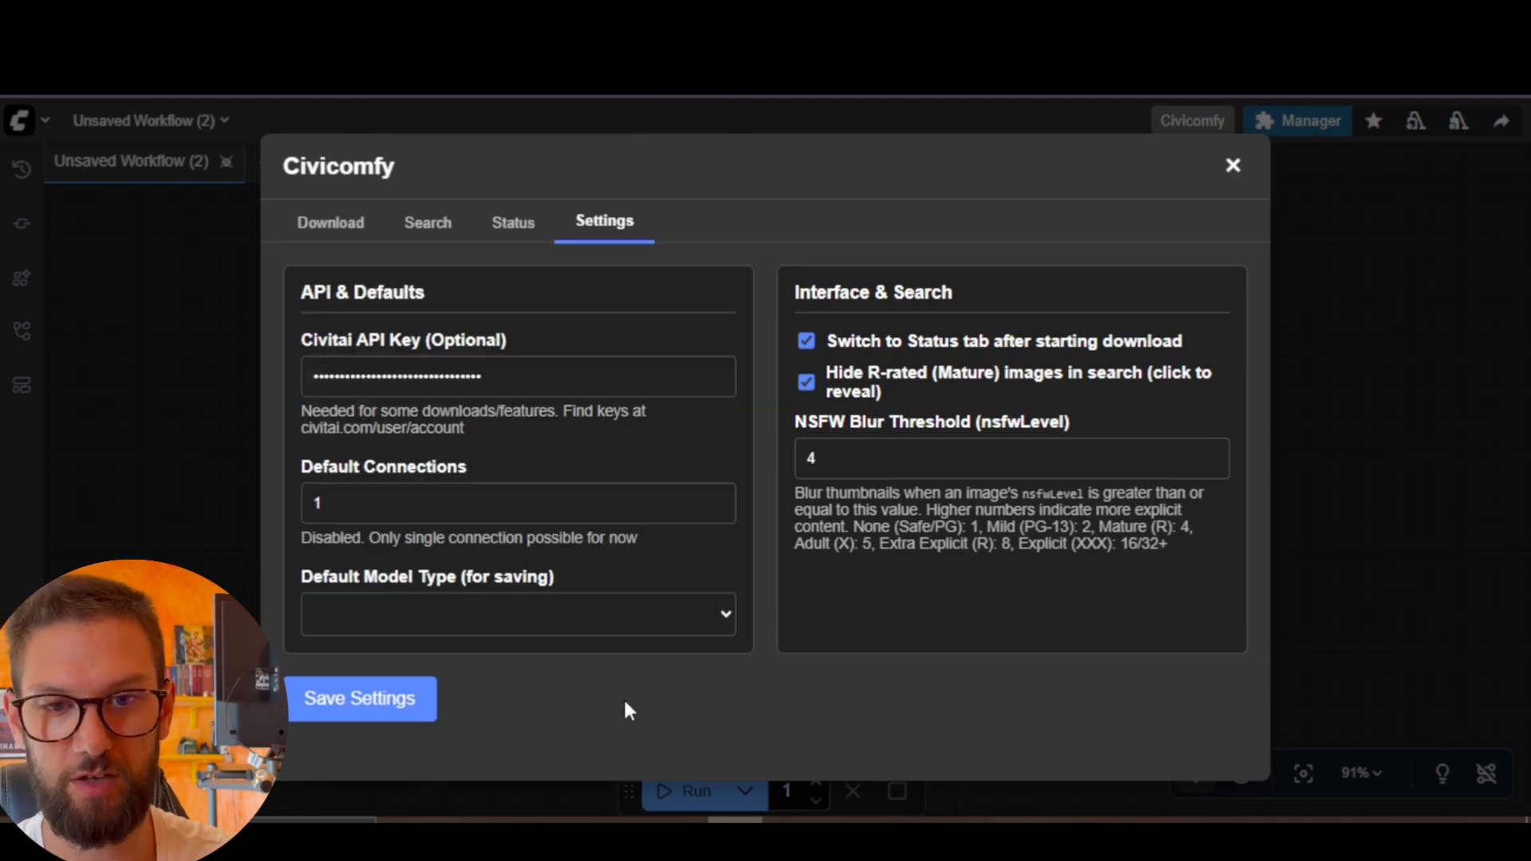
pyautogui.click(548, 603)
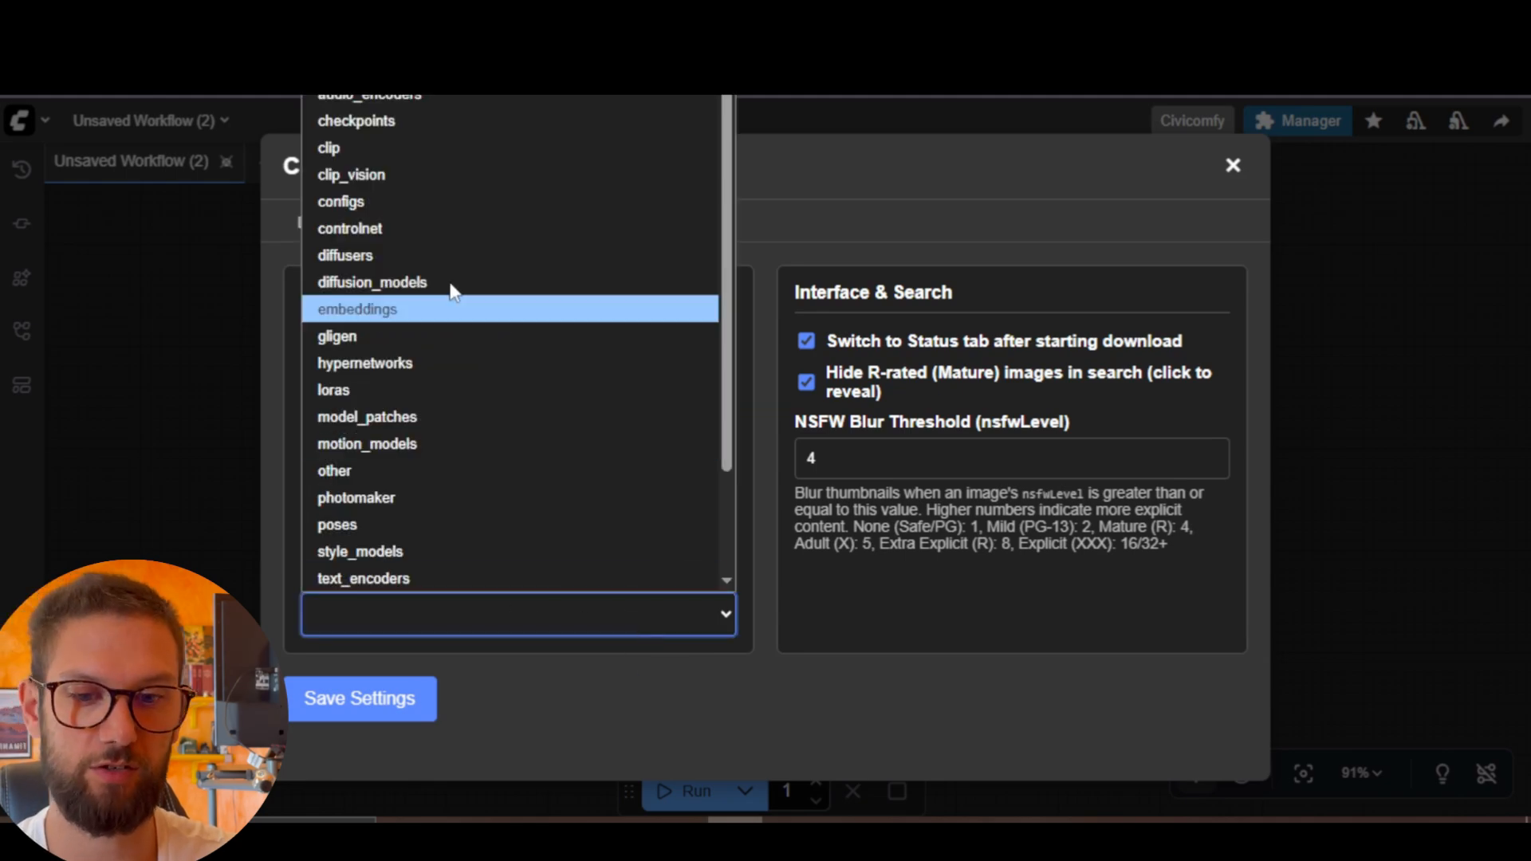
pyautogui.click(414, 122)
pyautogui.click(638, 710)
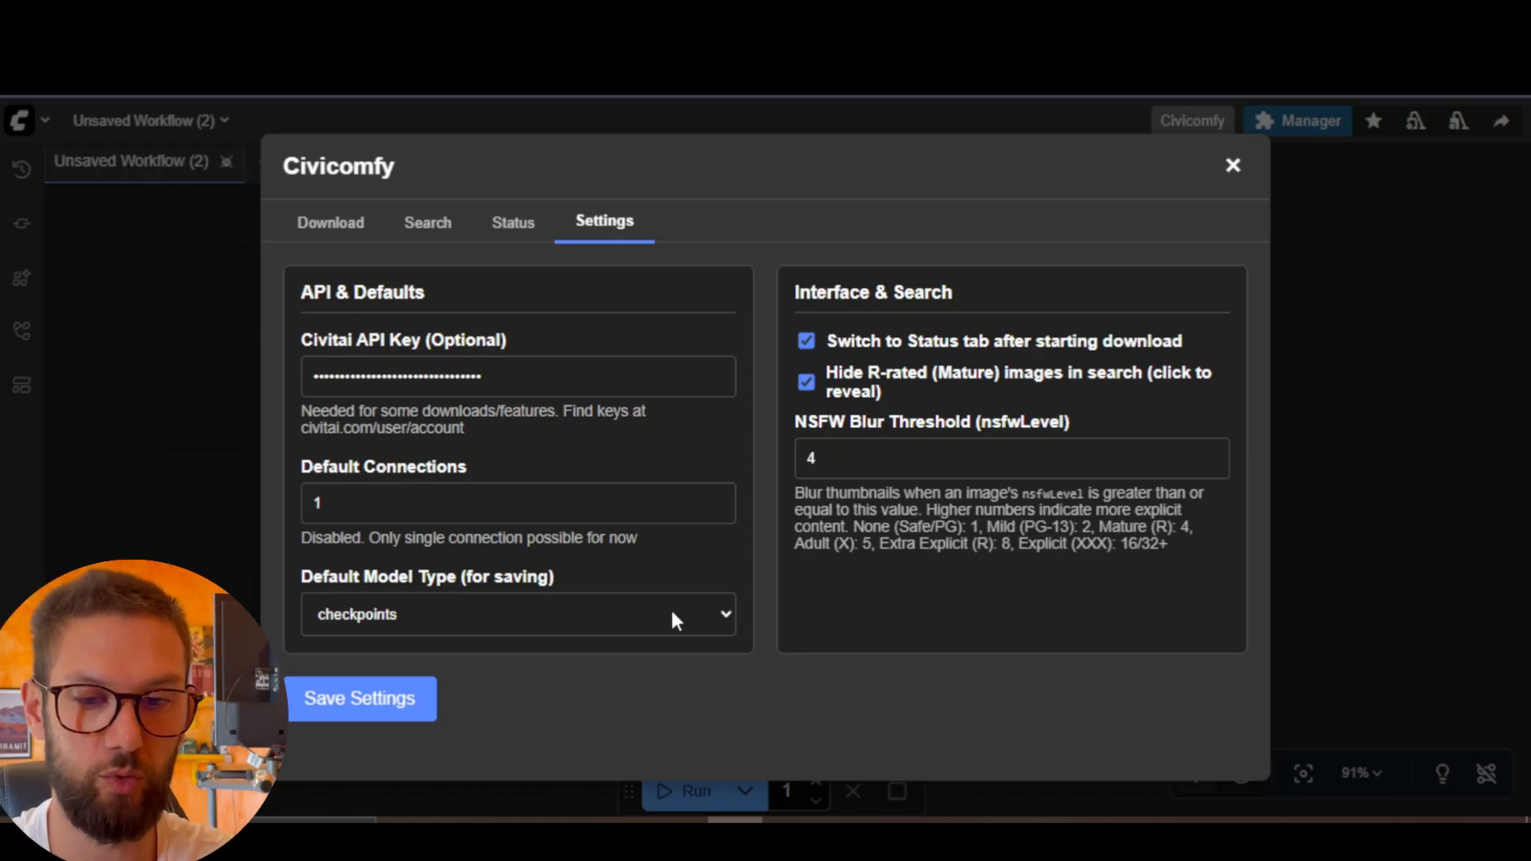
pyautogui.click(716, 604)
pyautogui.click(488, 388)
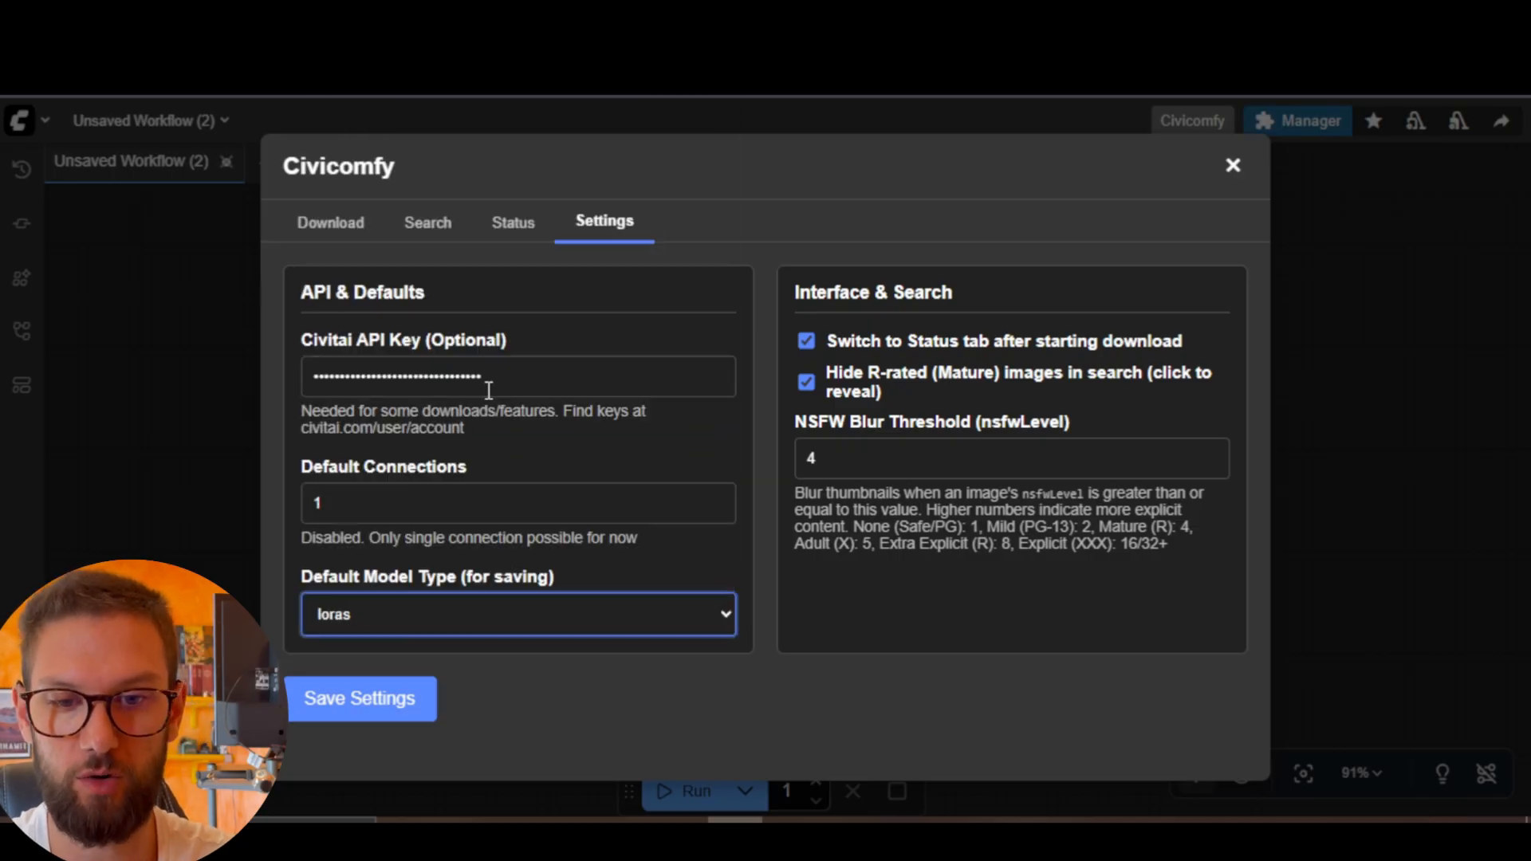
# Set Civicomfy's default model type for saving to checkpoints and save the settings.
pyautogui.click(592, 635)
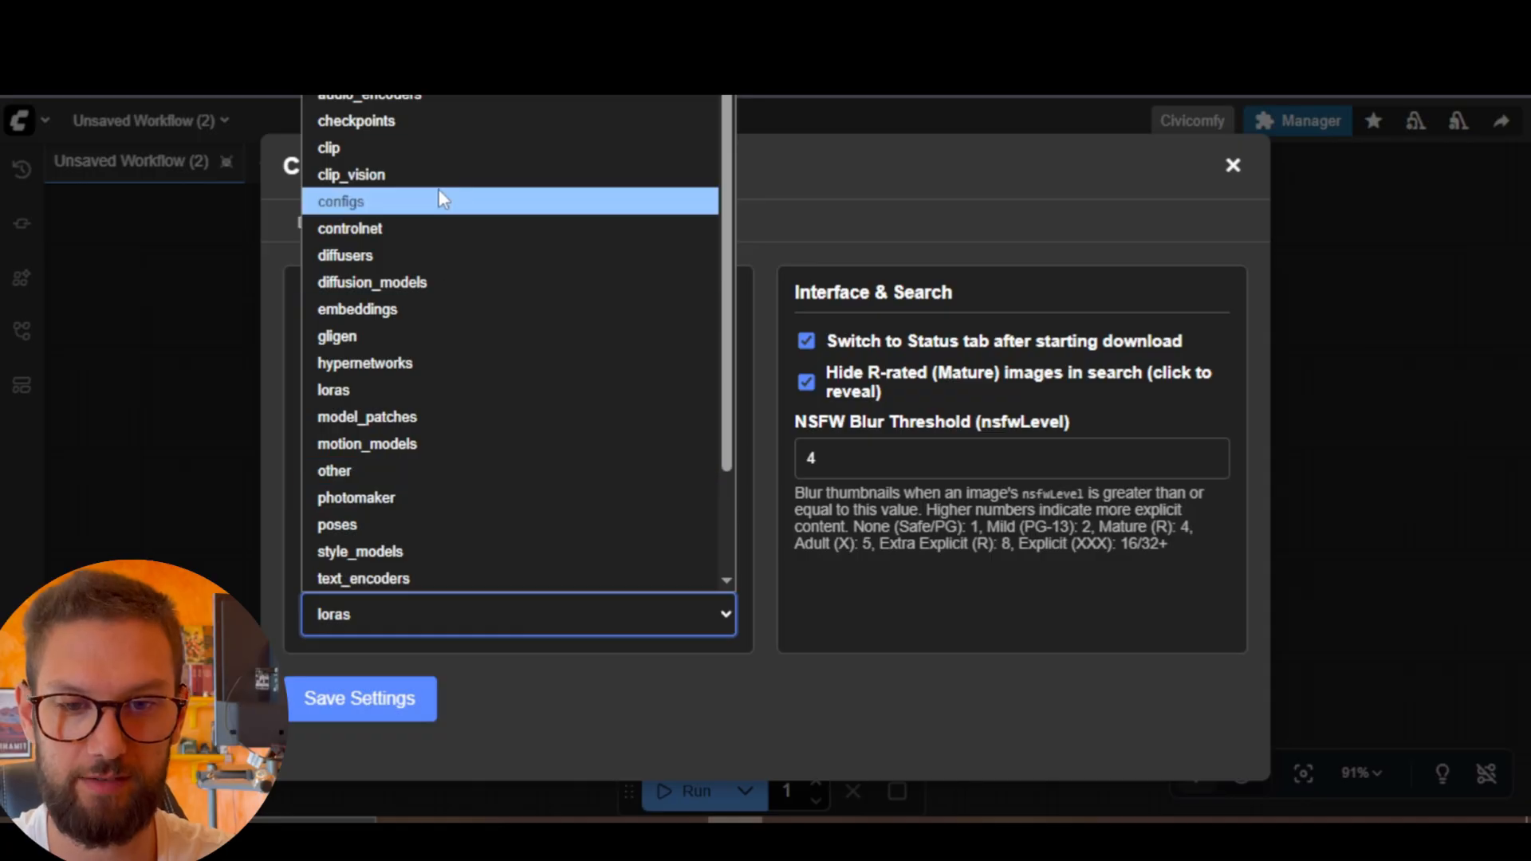
pyautogui.click(430, 121)
pyautogui.click(637, 666)
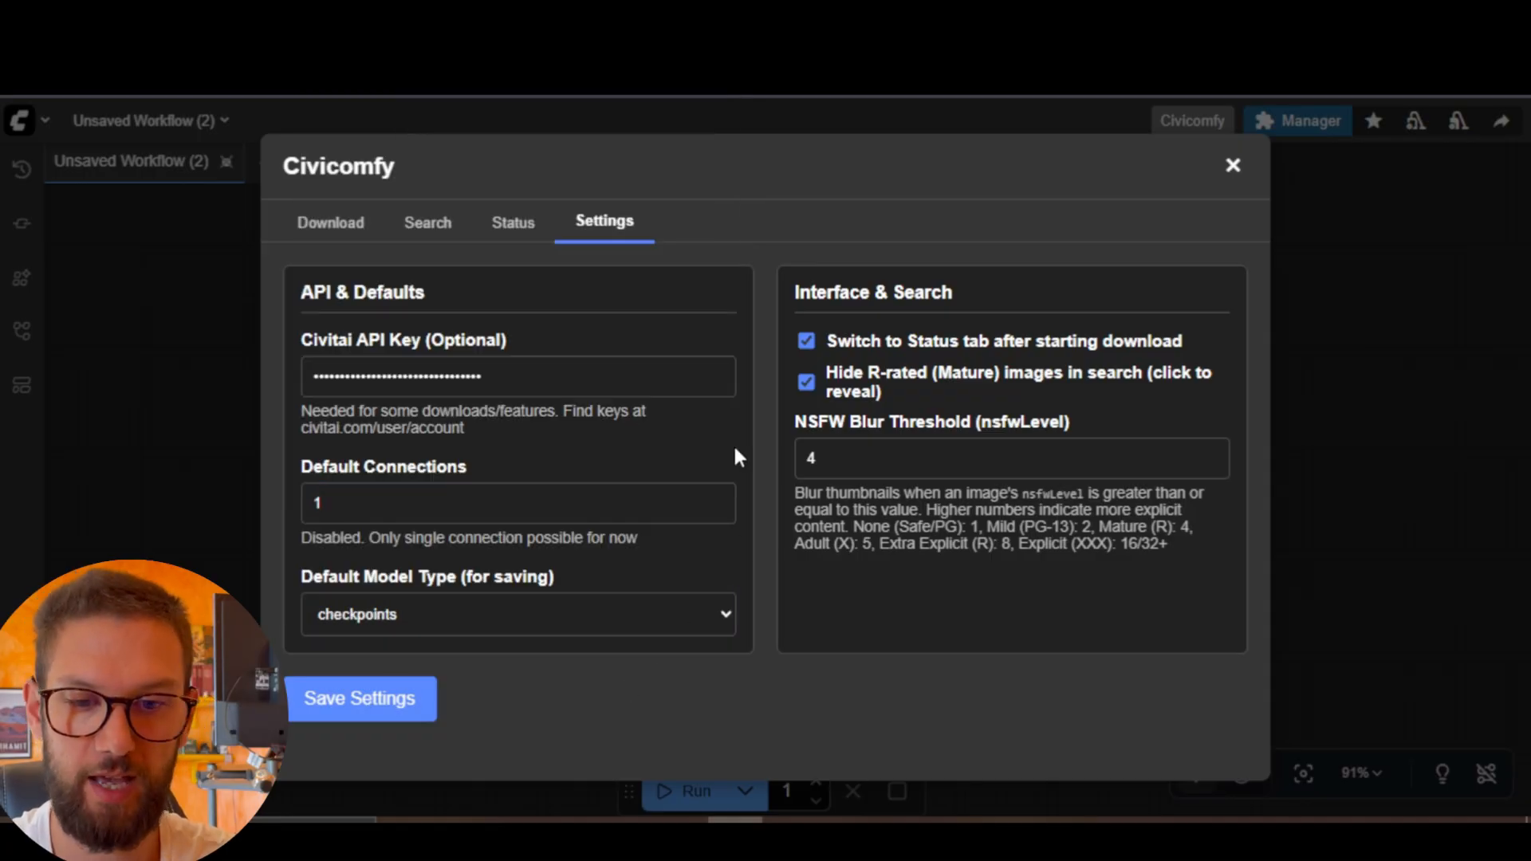
pyautogui.click(408, 693)
pyautogui.click(1316, 127)
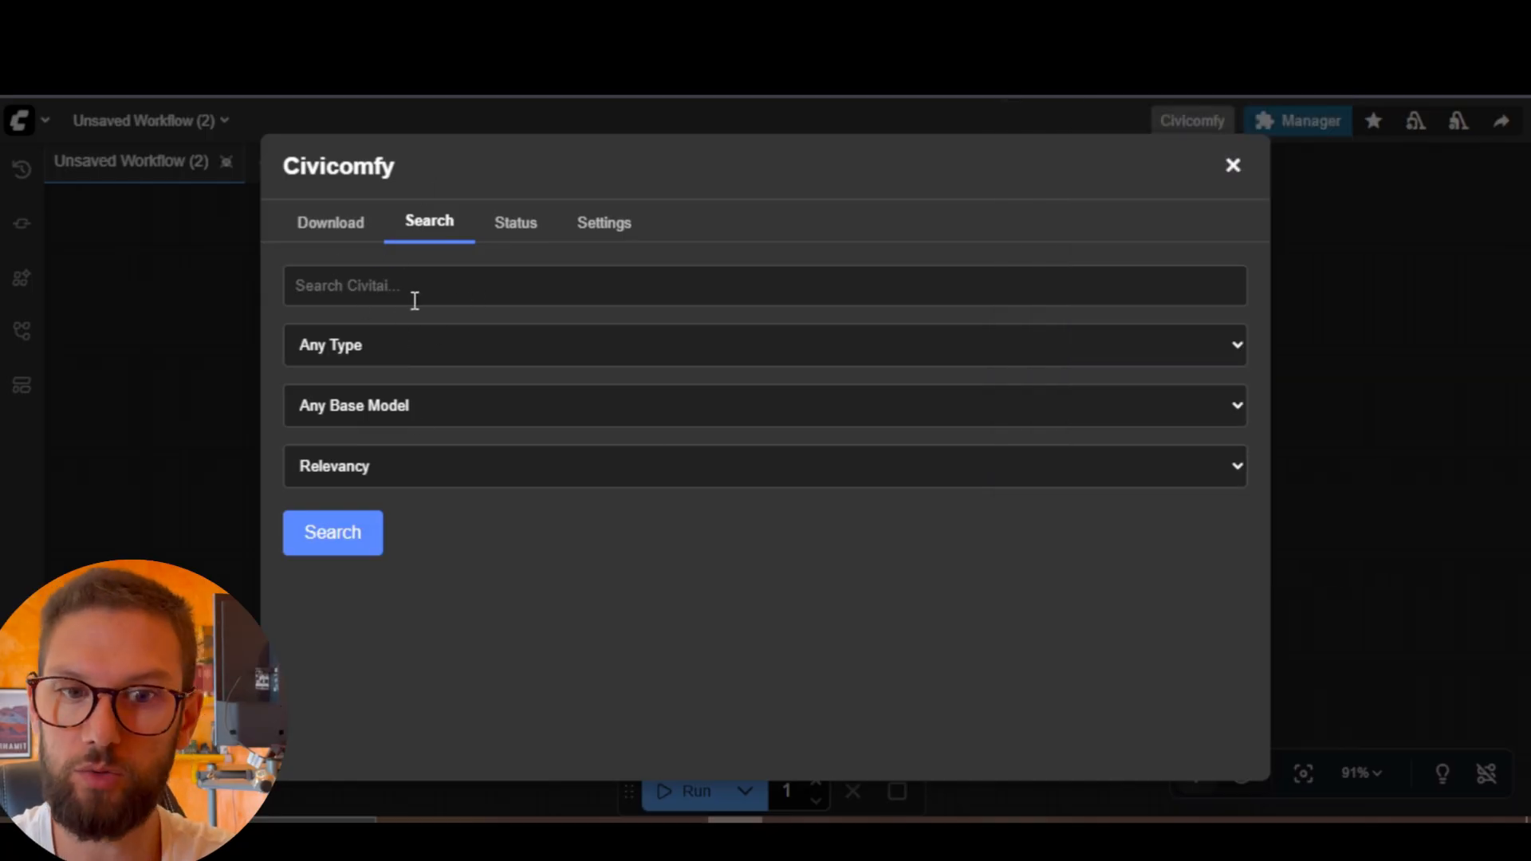
# Search Civitai for "realistic" models of type checkpoints, sorted by Highest Rated.
pyautogui.click(504, 290)
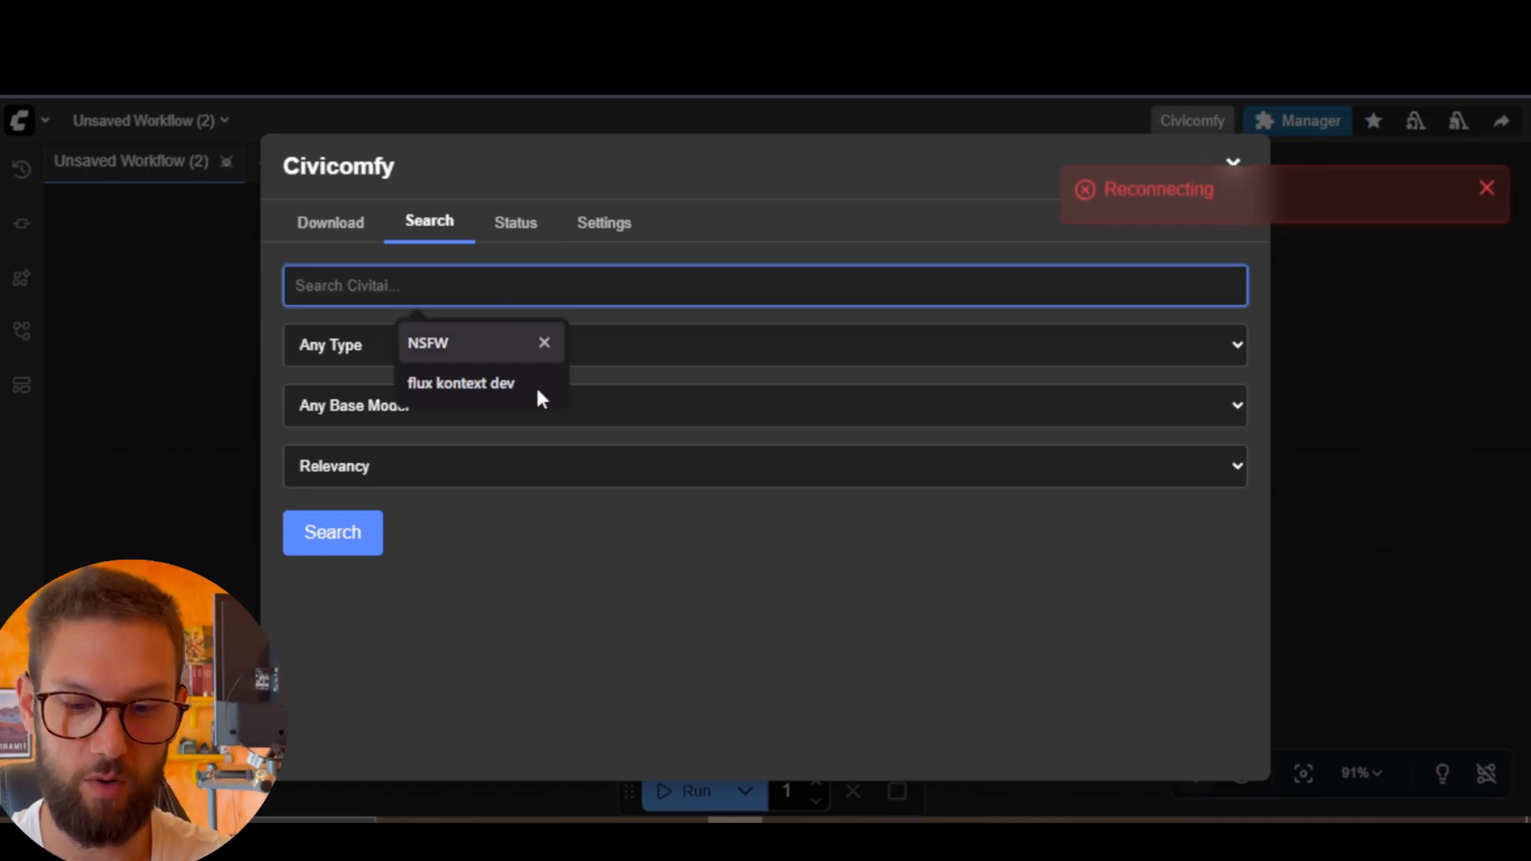
pyautogui.click(594, 313)
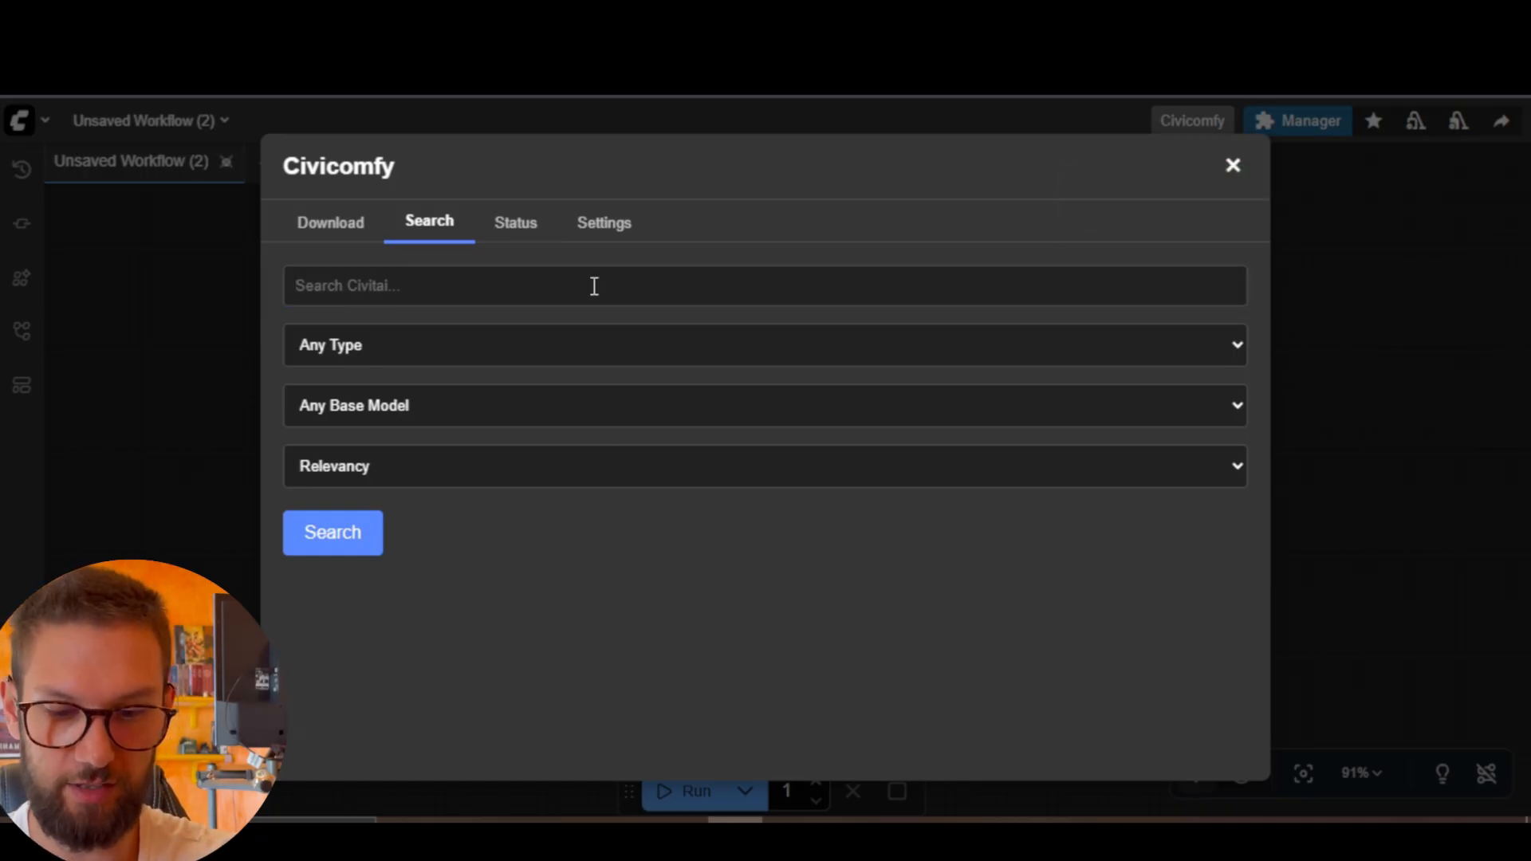
pyautogui.click(594, 286)
pyautogui.write('realistic')
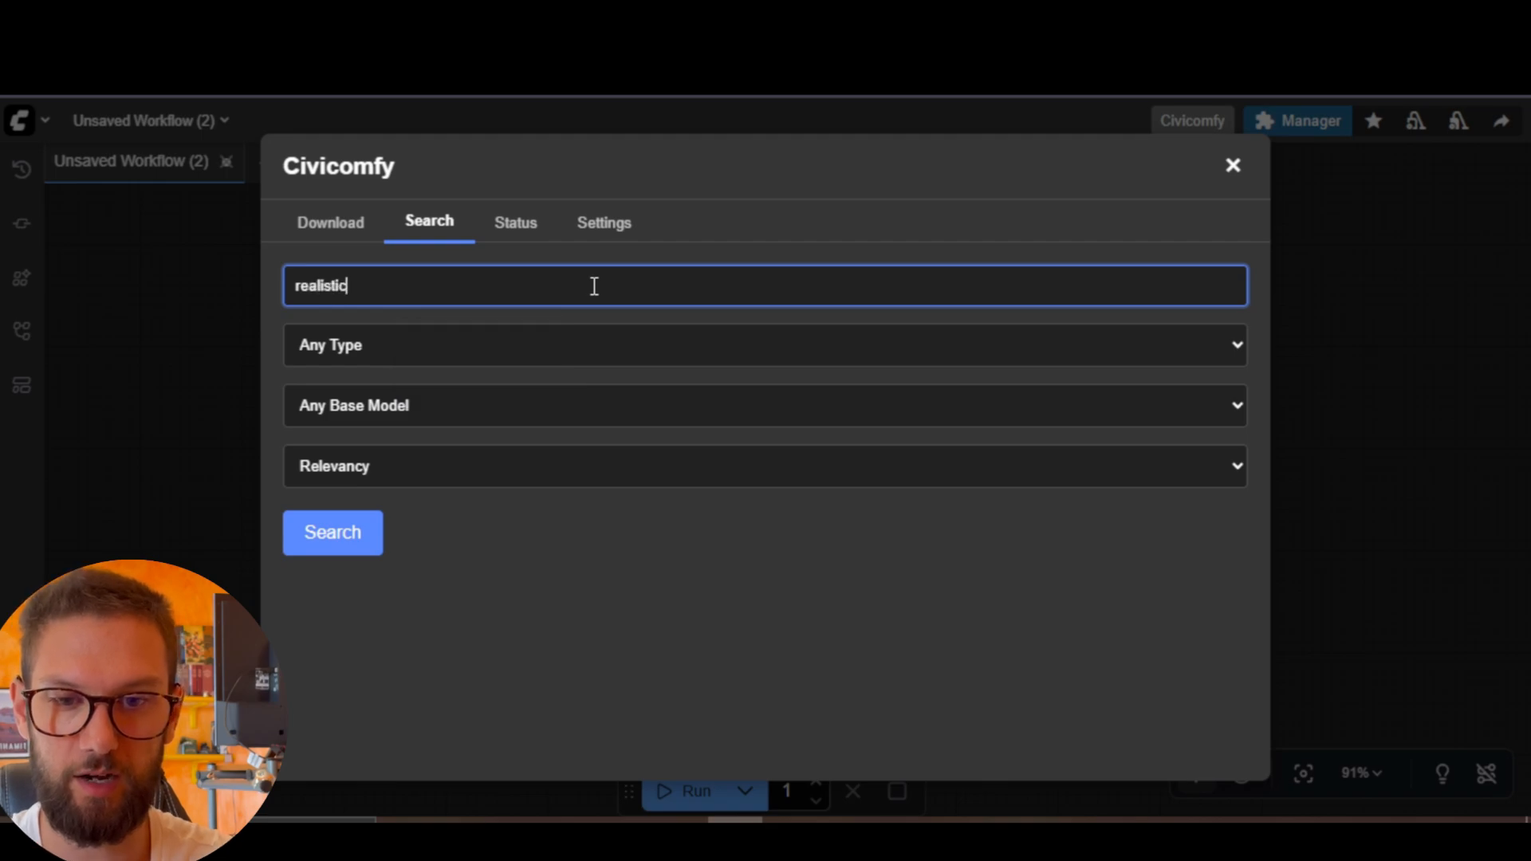
pyautogui.click(614, 351)
pyautogui.click(451, 465)
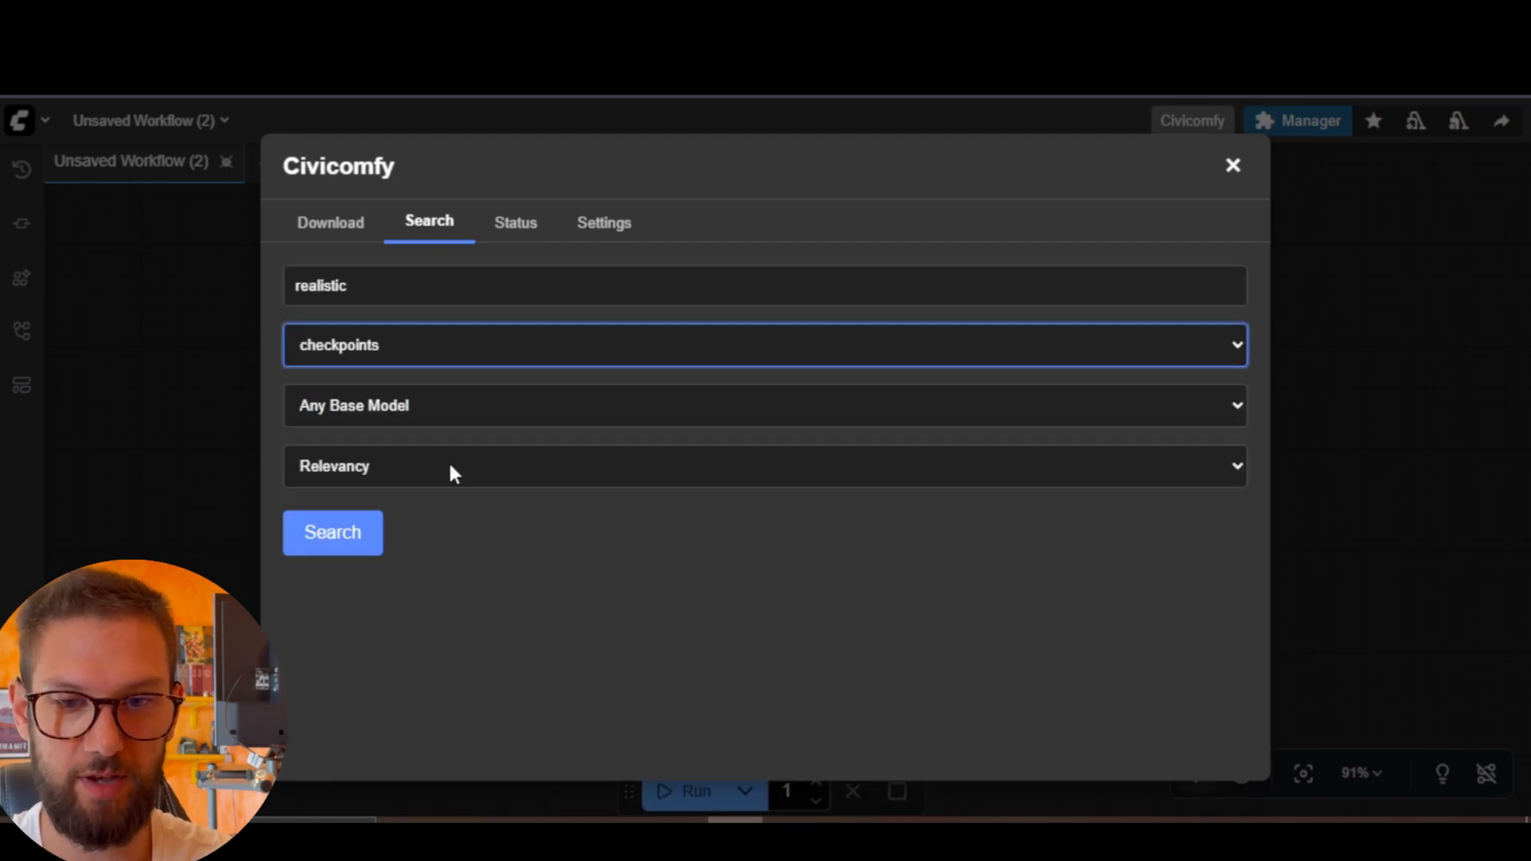
pyautogui.click(524, 422)
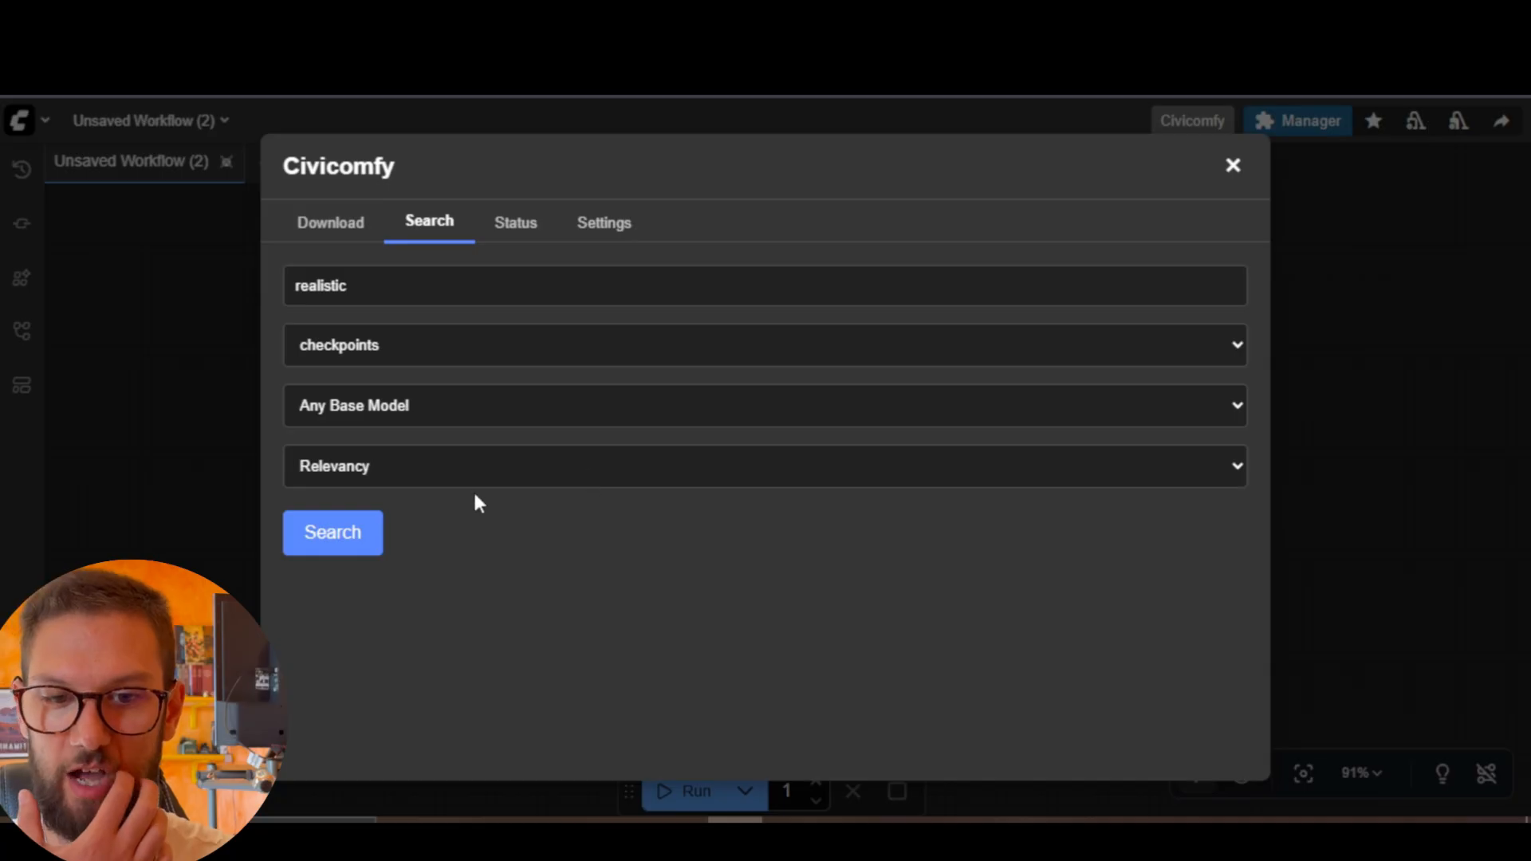
pyautogui.click(443, 478)
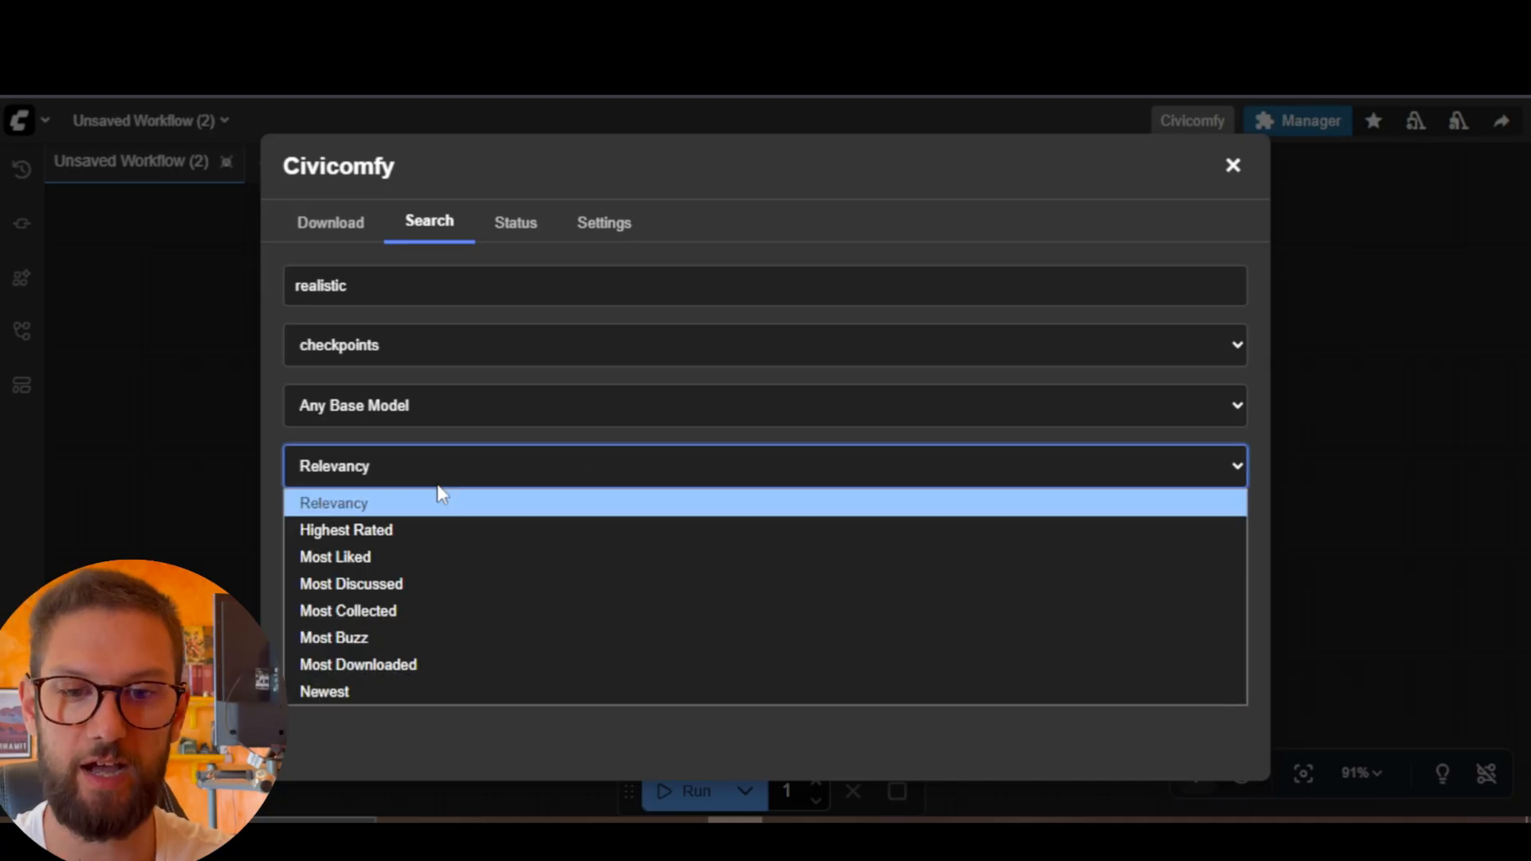
pyautogui.click(395, 531)
pyautogui.click(386, 533)
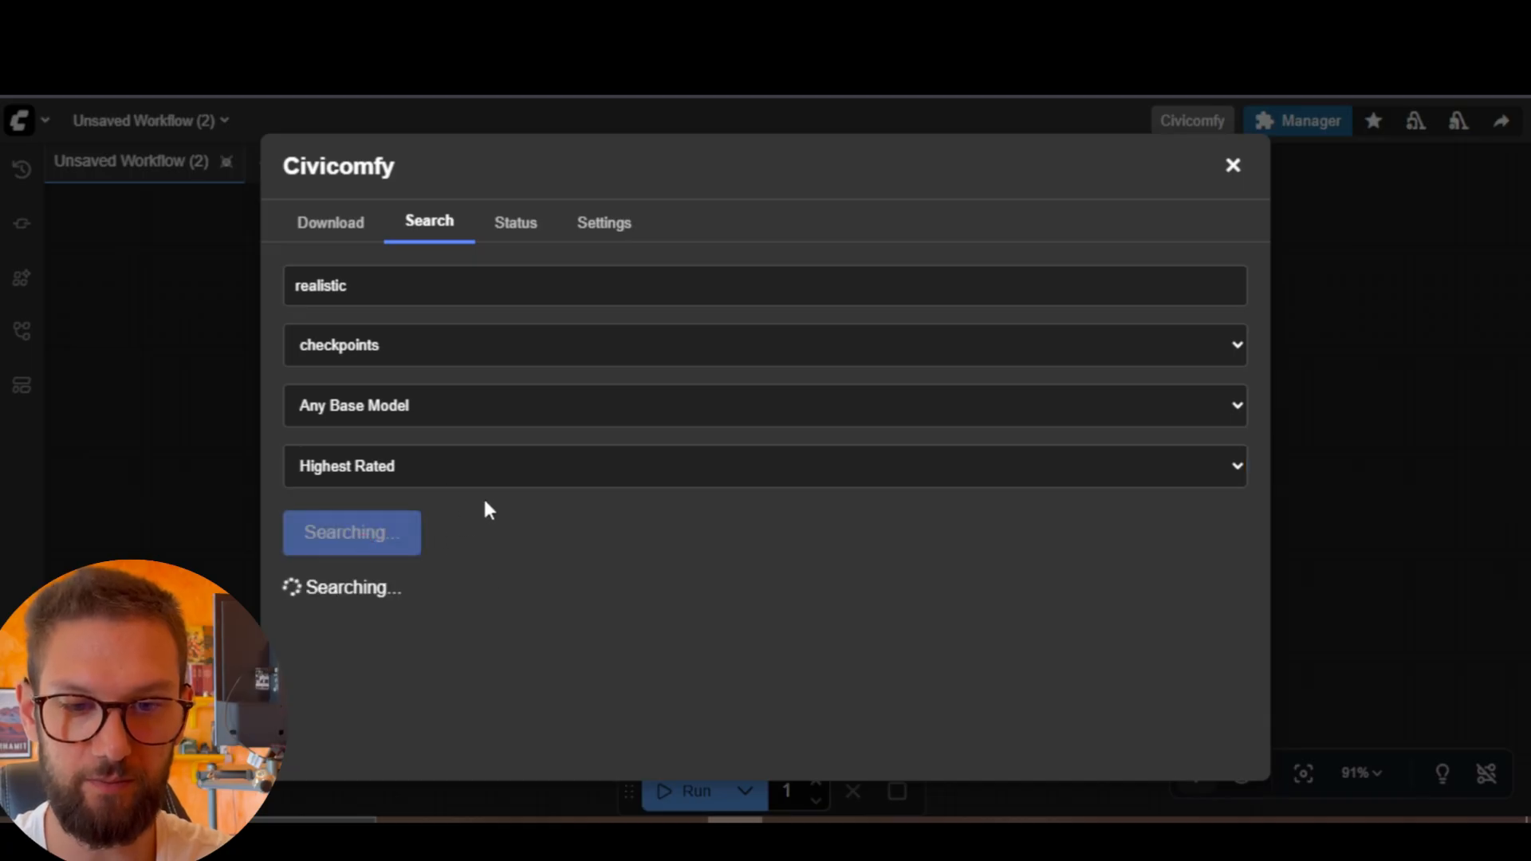
# Download version v7 of the majicMIX realistic checkpoint to the checkpoints root folder and close Civicomfy.
pyautogui.scroll(-3, 542, 477)
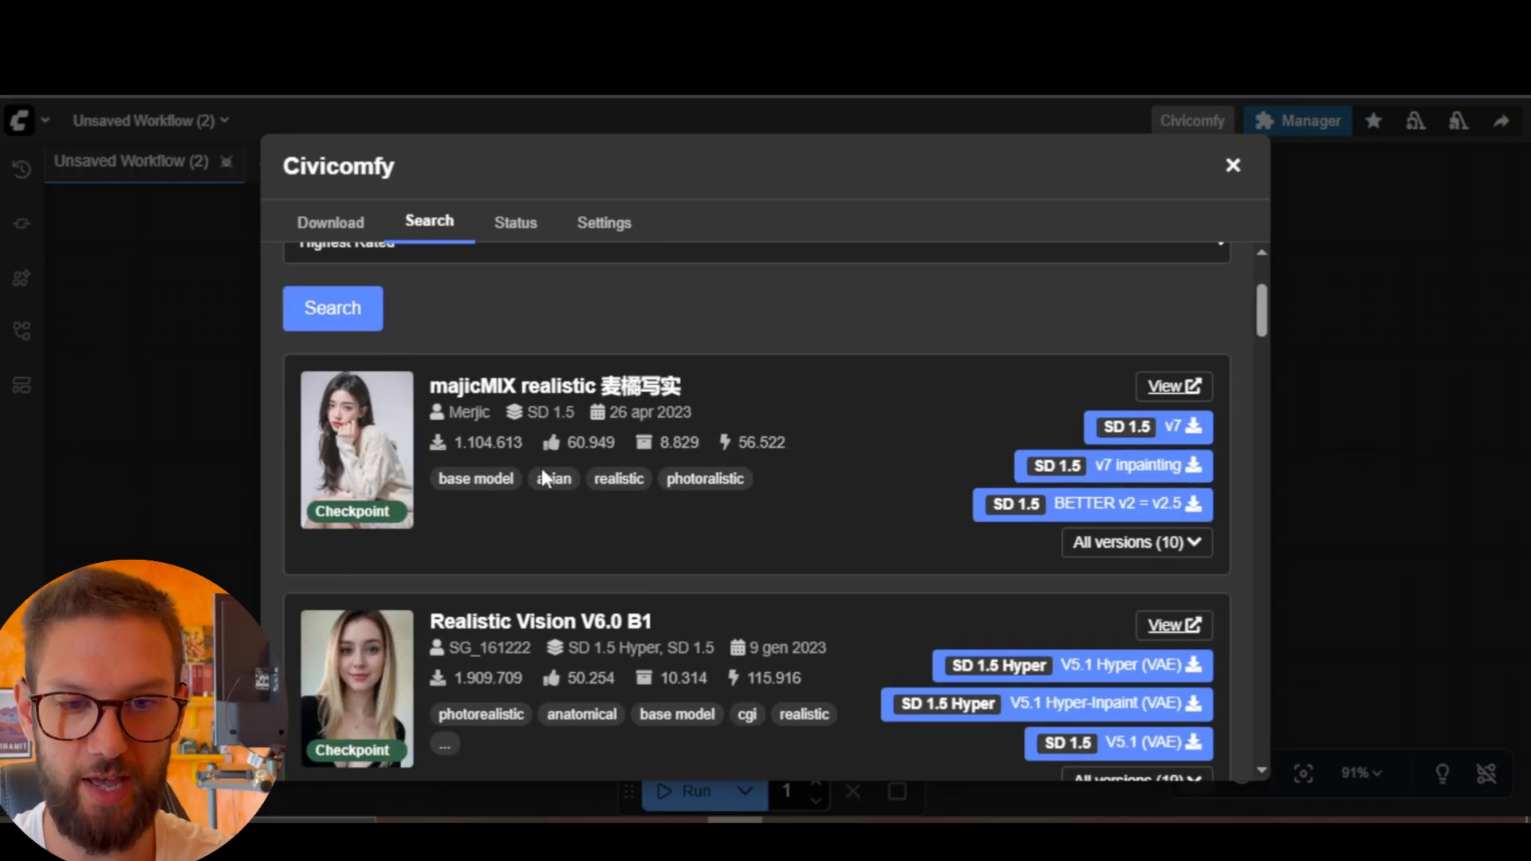
pyautogui.scroll(-3, 542, 477)
pyautogui.scroll(2, 581, 455)
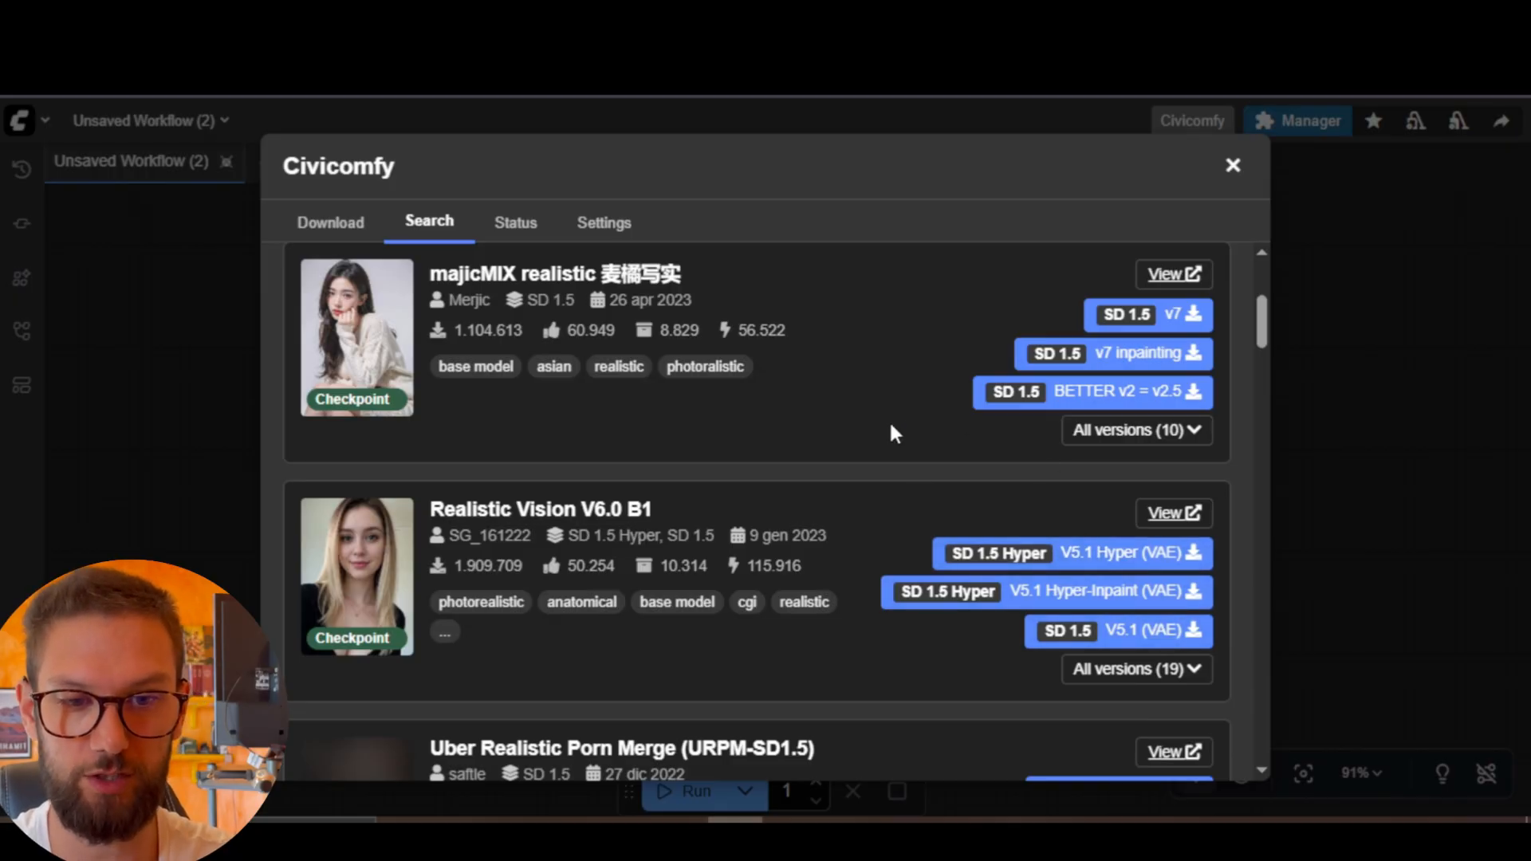
pyautogui.scroll(2, 888, 422)
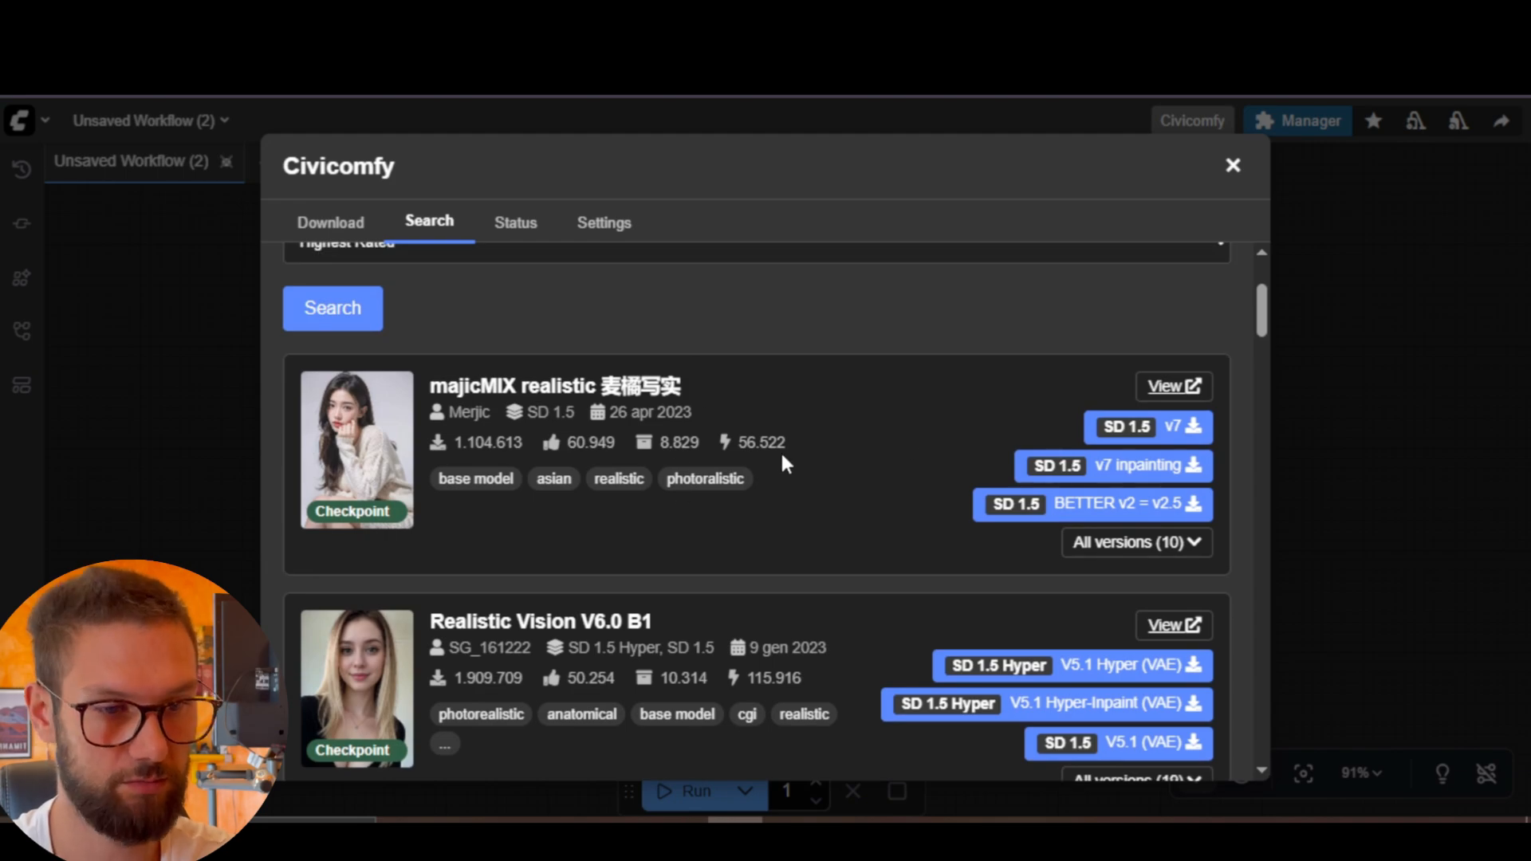
pyautogui.click(1152, 429)
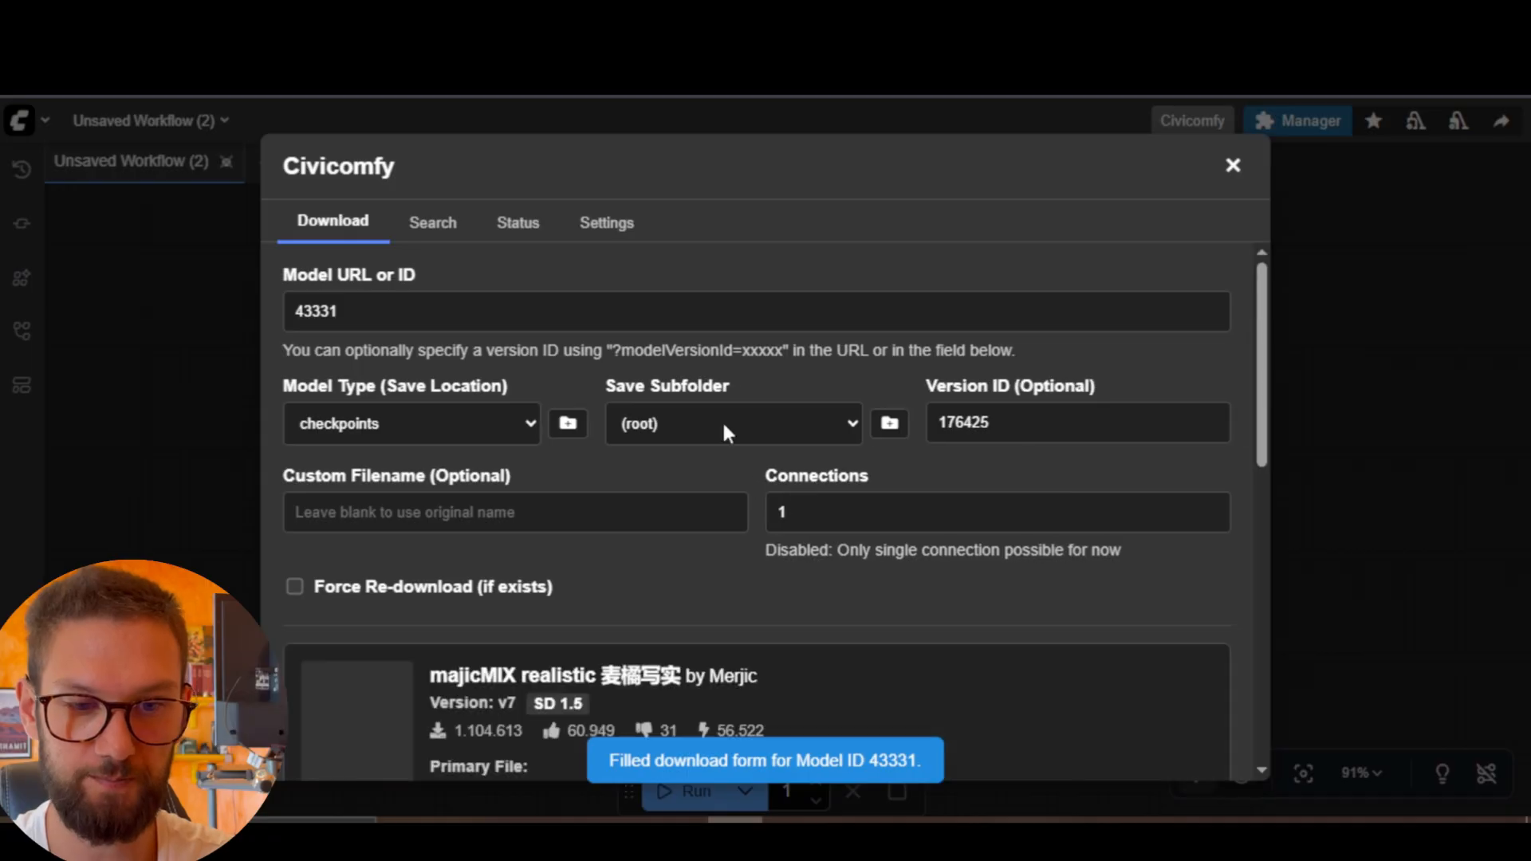
pyautogui.click(539, 464)
pyautogui.scroll(-10, 532, 519)
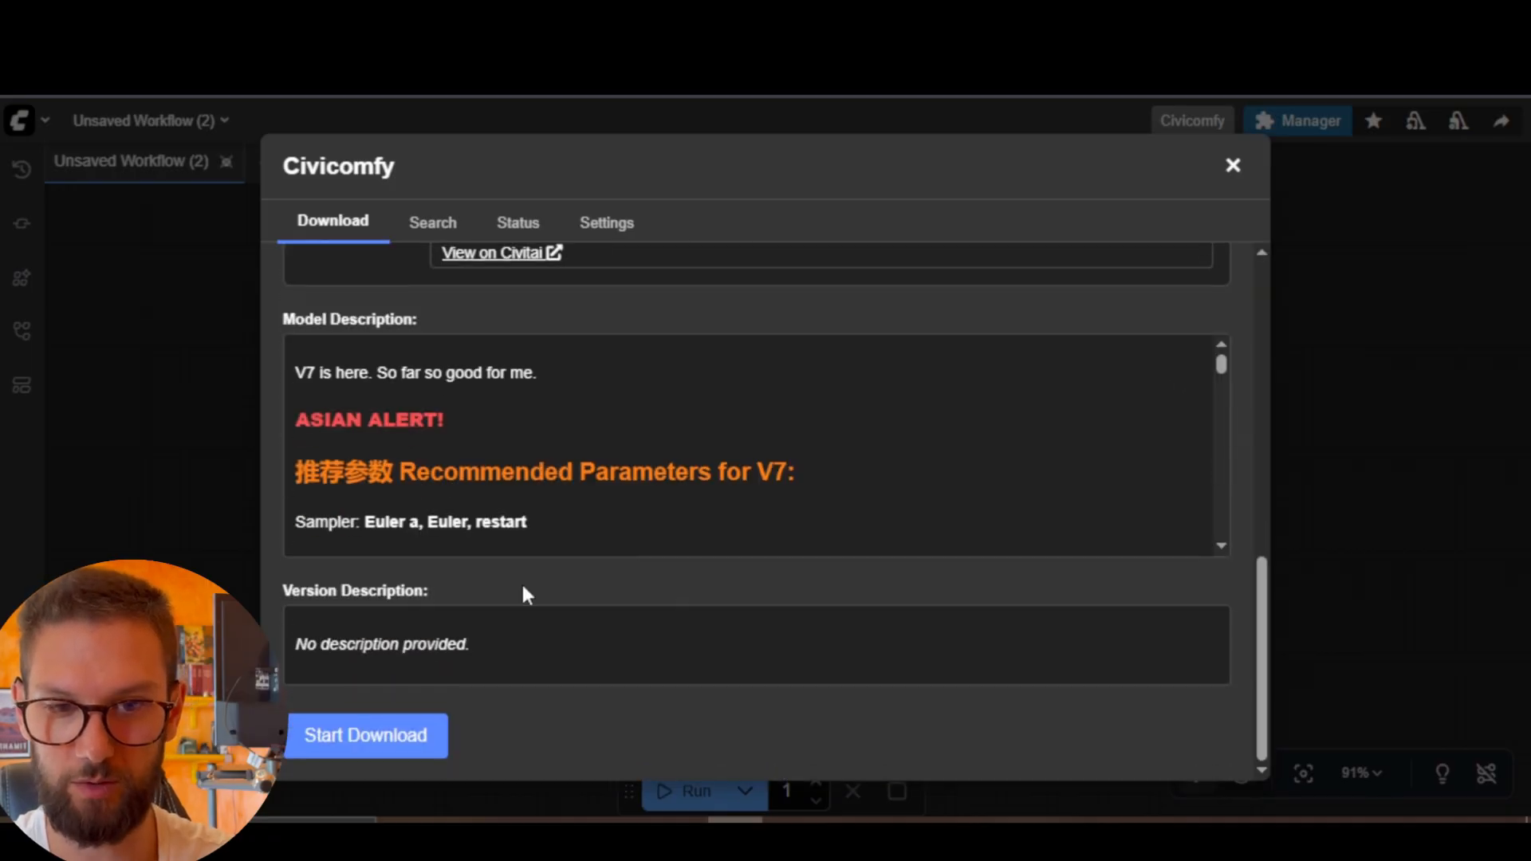
pyautogui.click(371, 756)
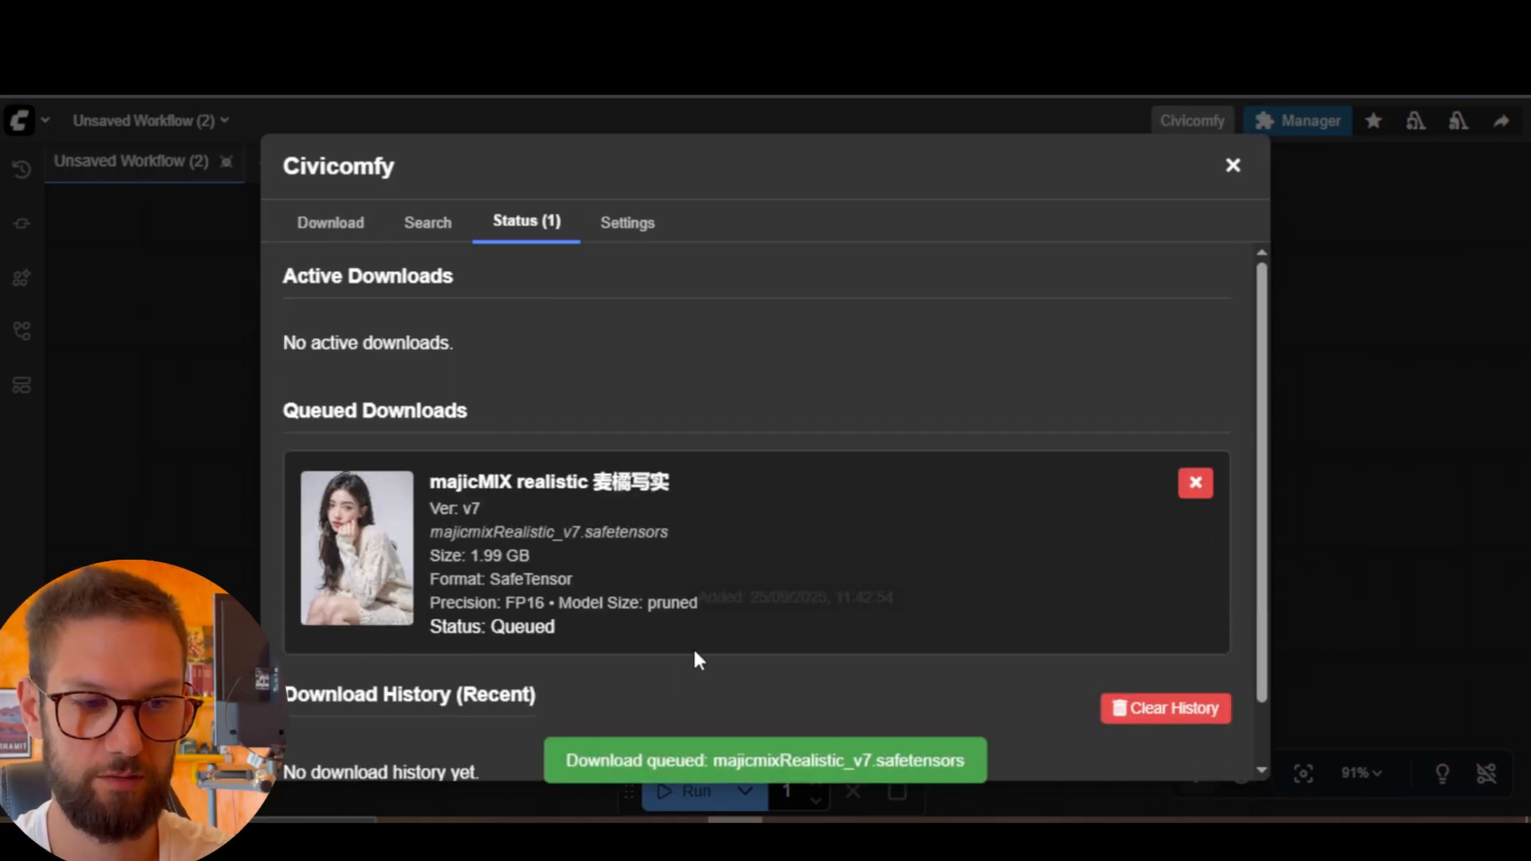
pyautogui.scroll(-1, 732, 442)
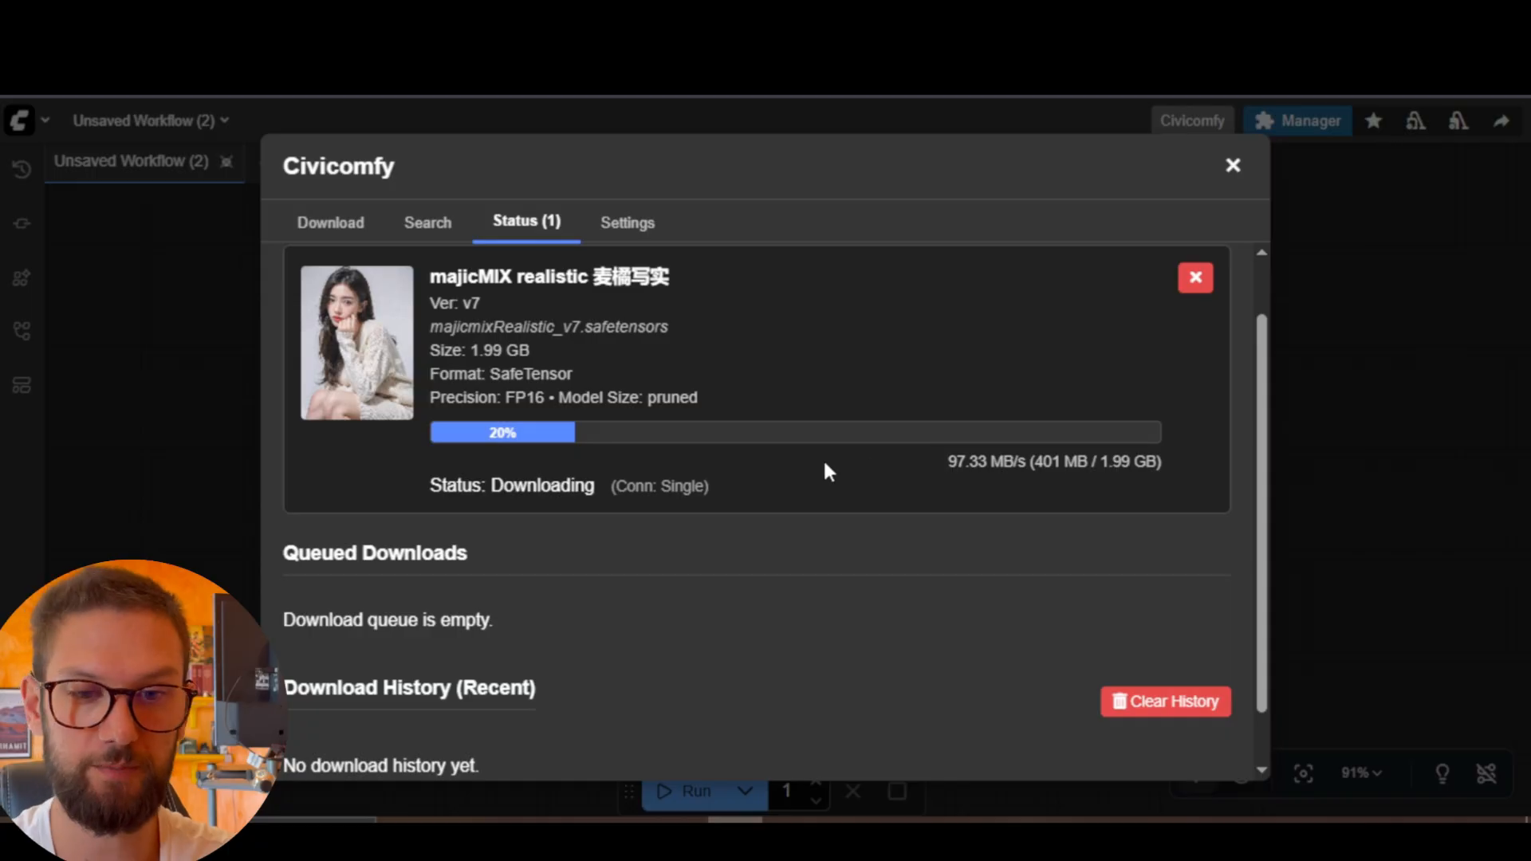
pyautogui.scroll(-1, 740, 454)
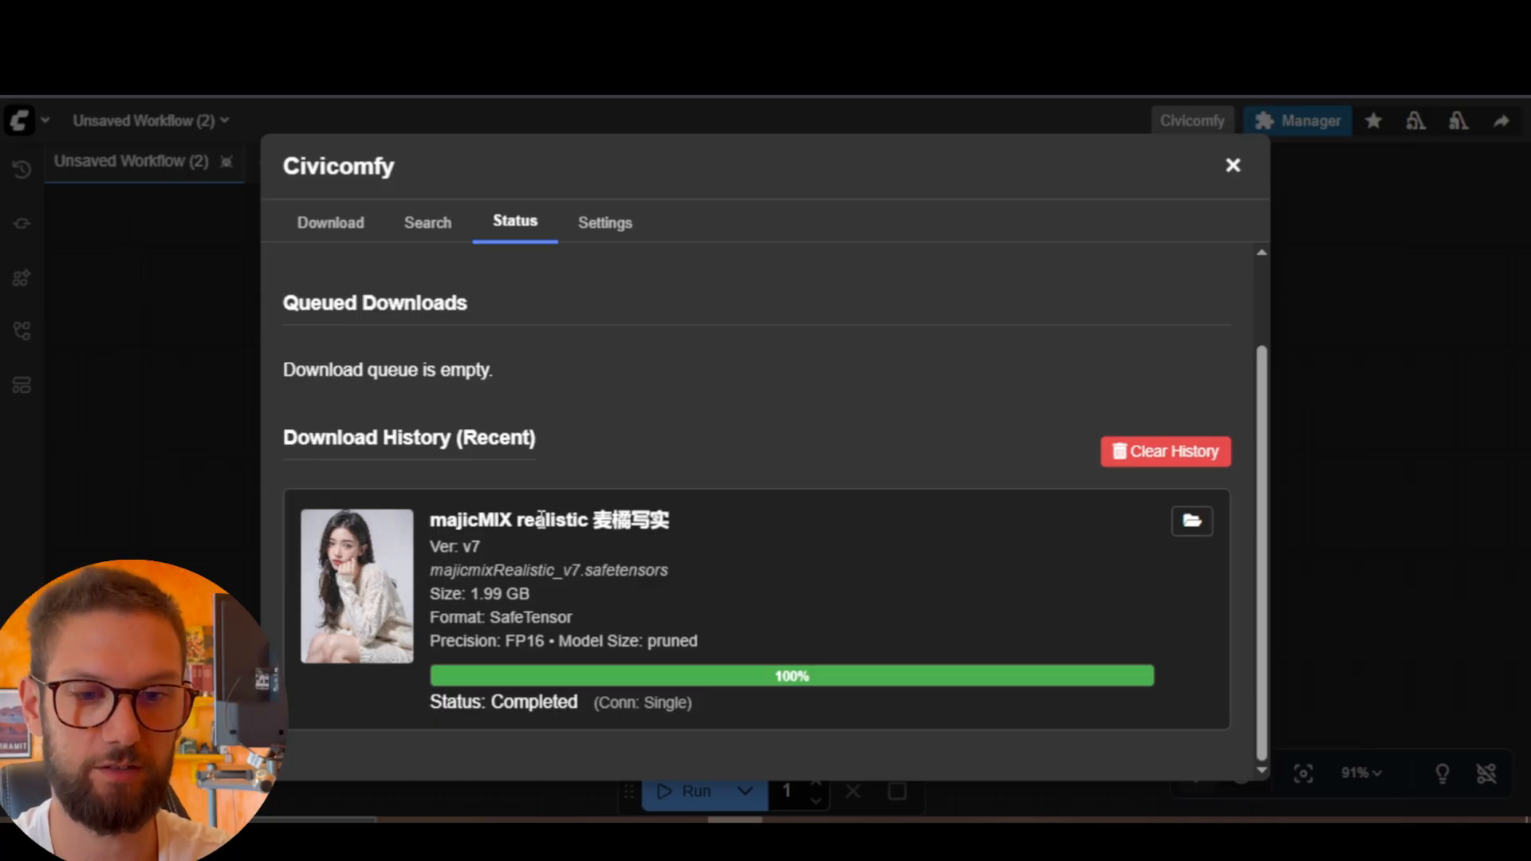
pyautogui.click(1232, 166)
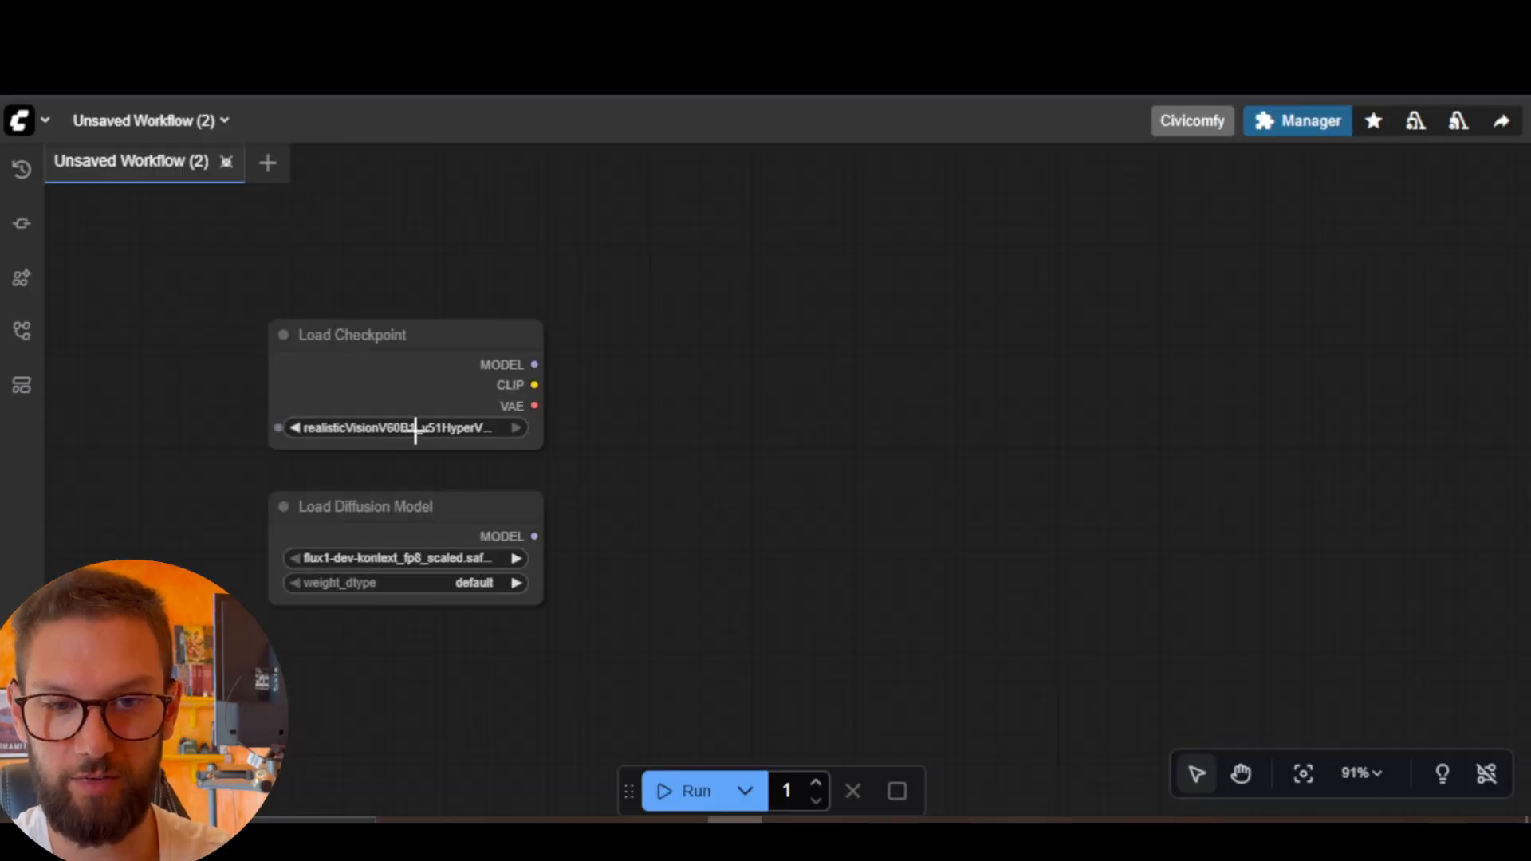
# Set the Load Checkpoint node's model to majicmixRealistic_v7.safetensors.
pyautogui.click(416, 429)
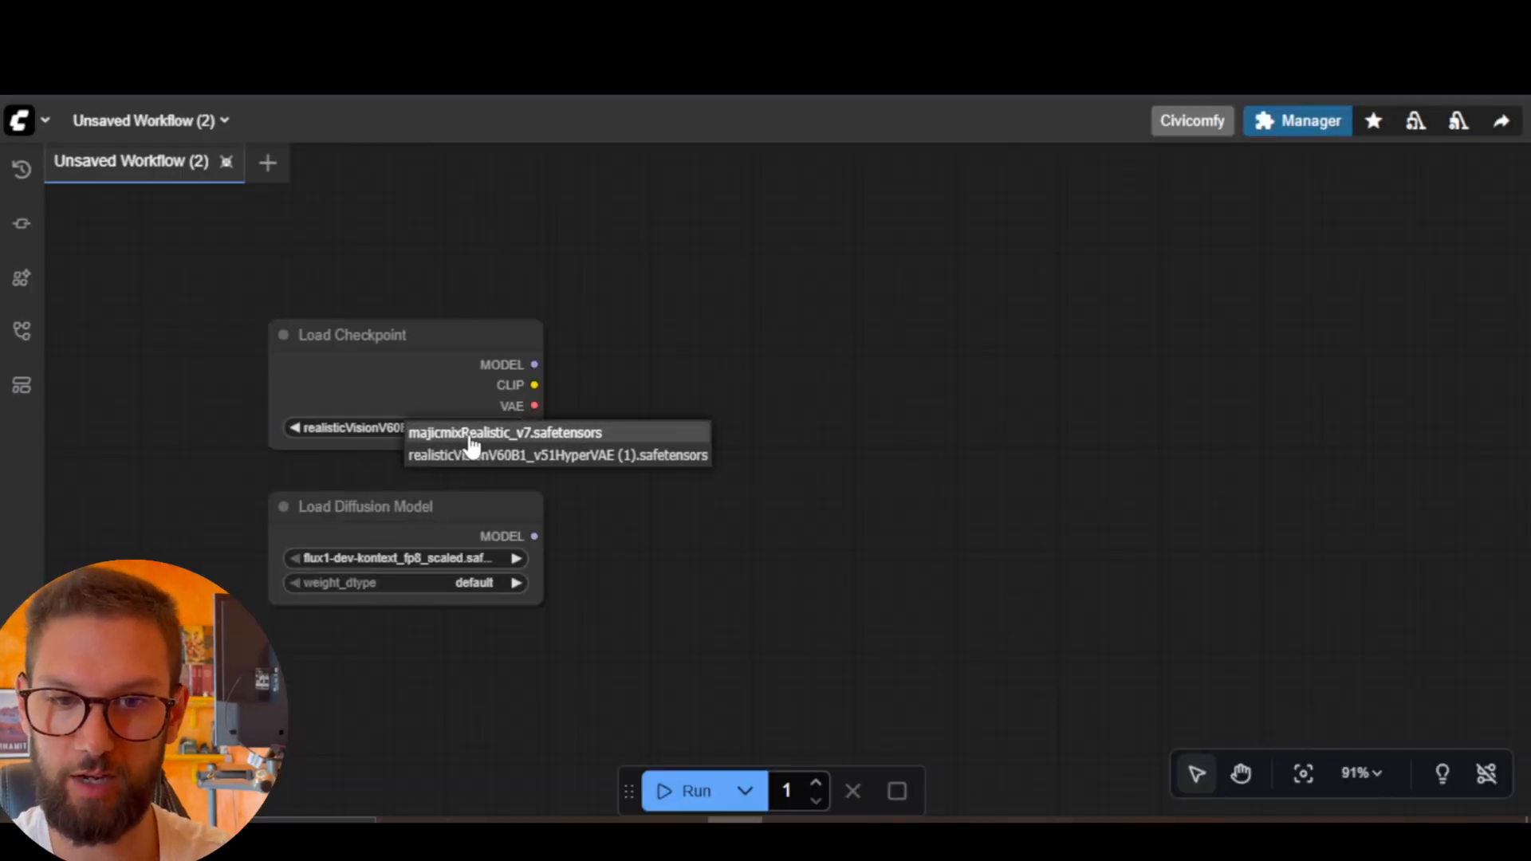
pyautogui.click(550, 436)
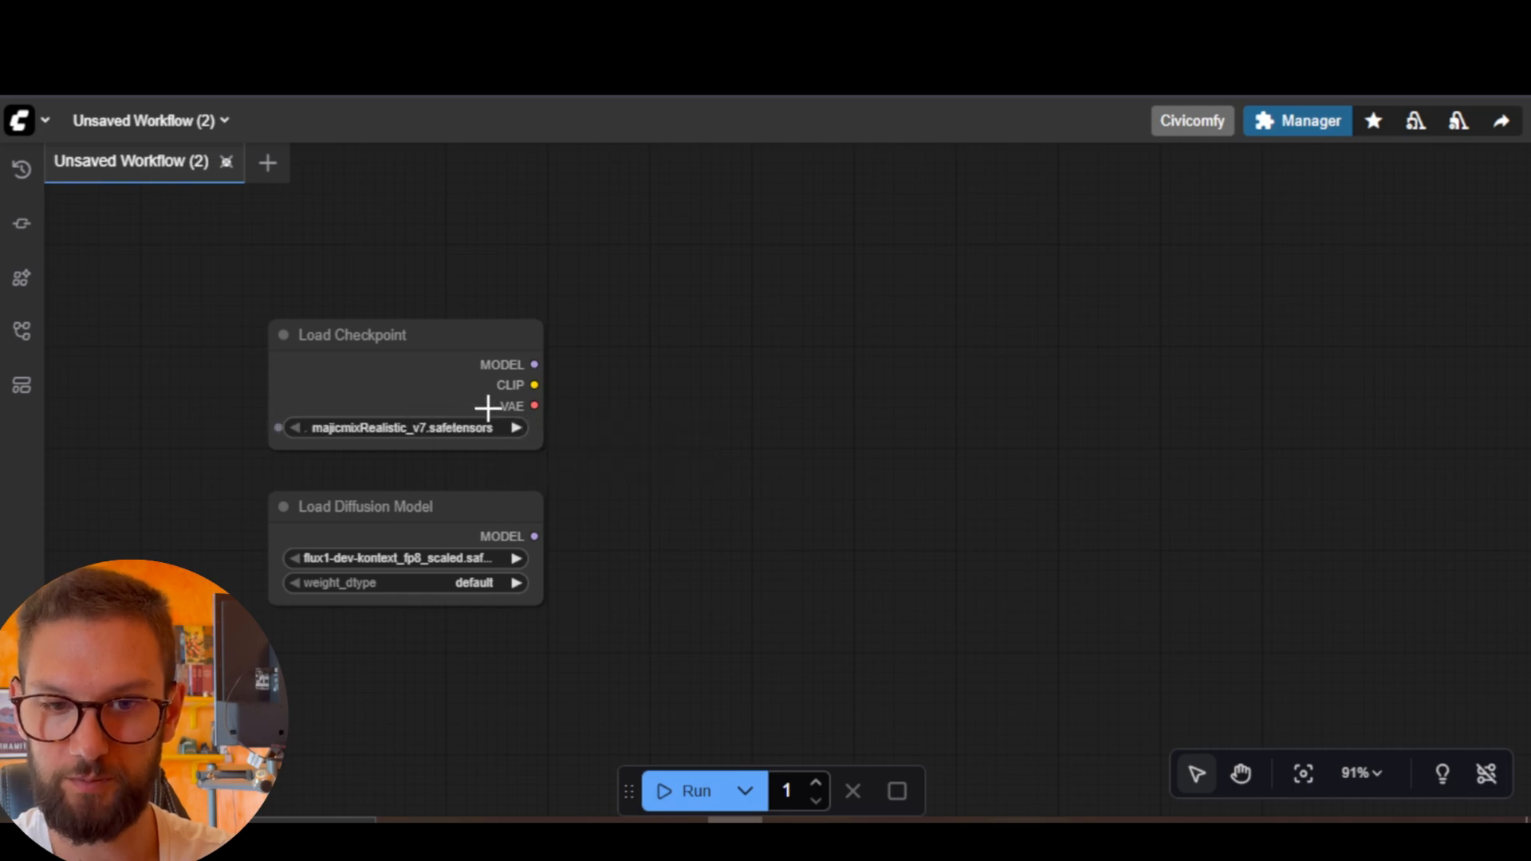
pyautogui.click(517, 428)
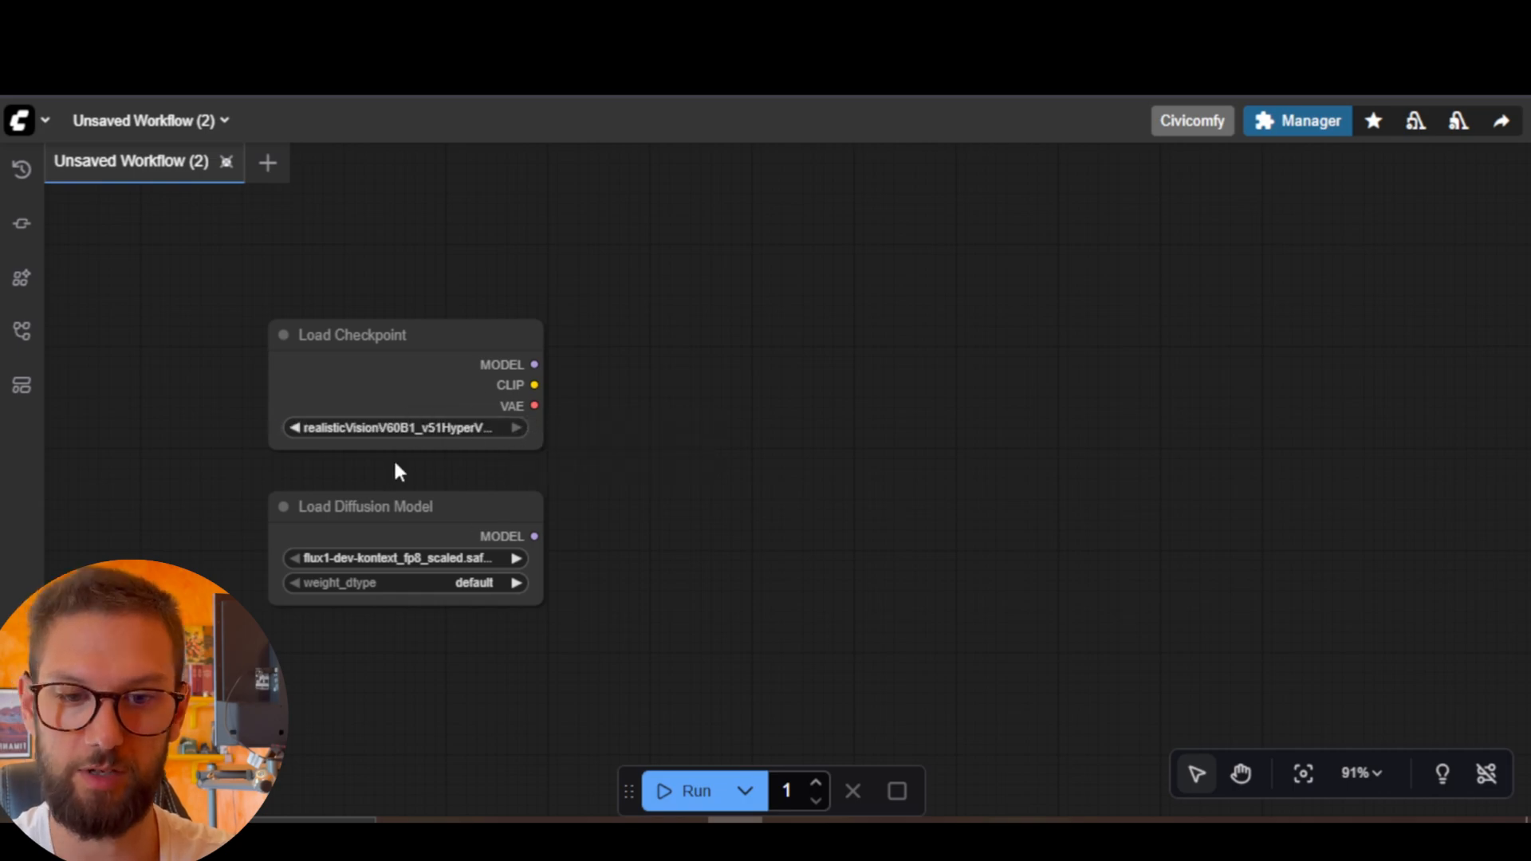
pyautogui.click(297, 428)
# Space the Load Checkpoint and Load Diffusion Model nodes further apart vertically.
pyautogui.moveTo(443, 517); pyautogui.dragTo(436, 547)
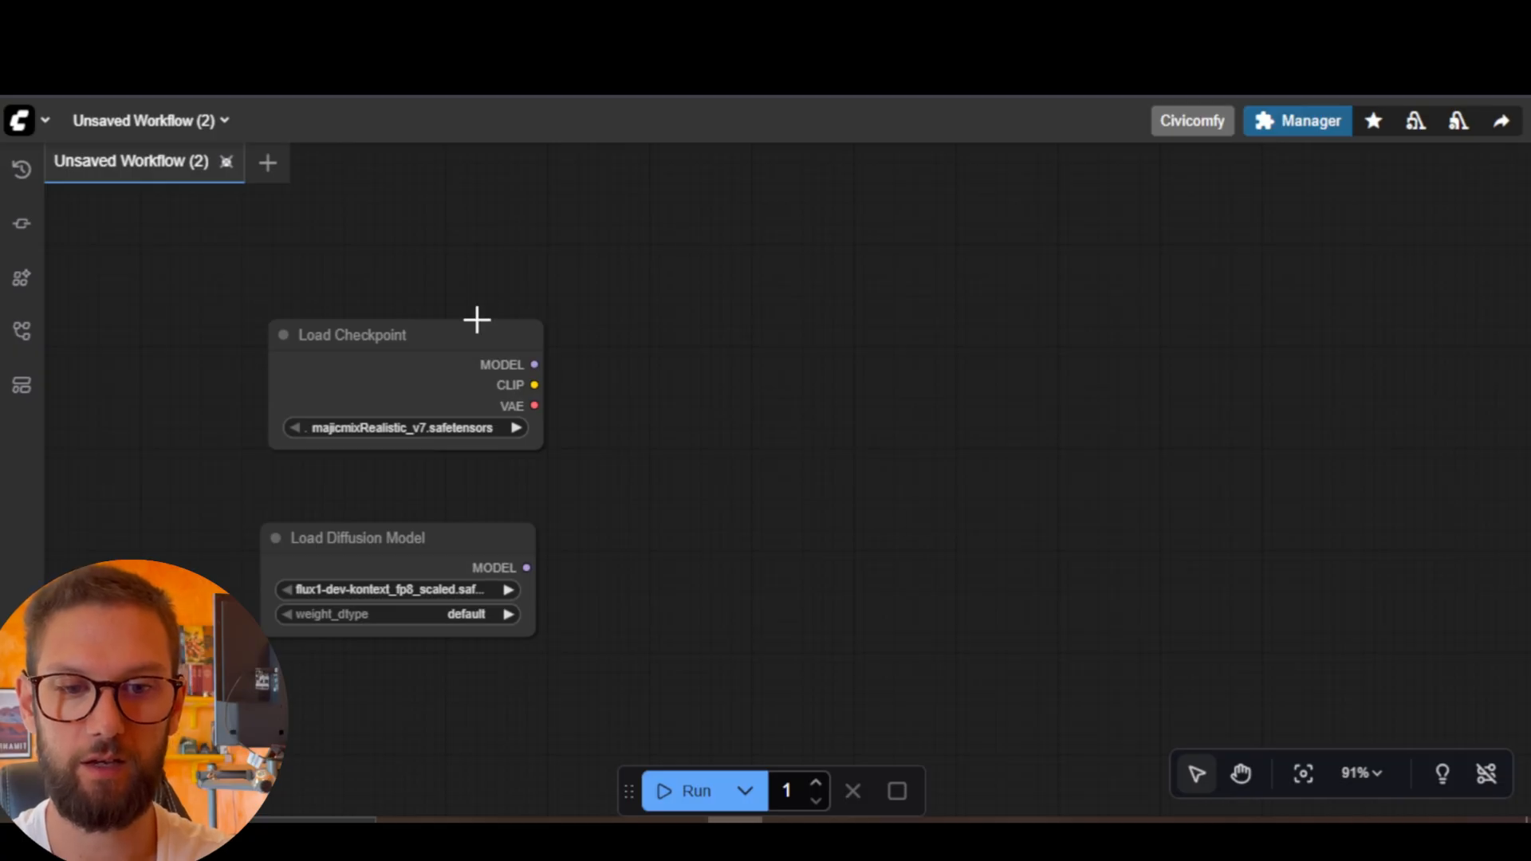
pyautogui.moveTo(471, 331); pyautogui.dragTo(465, 320)
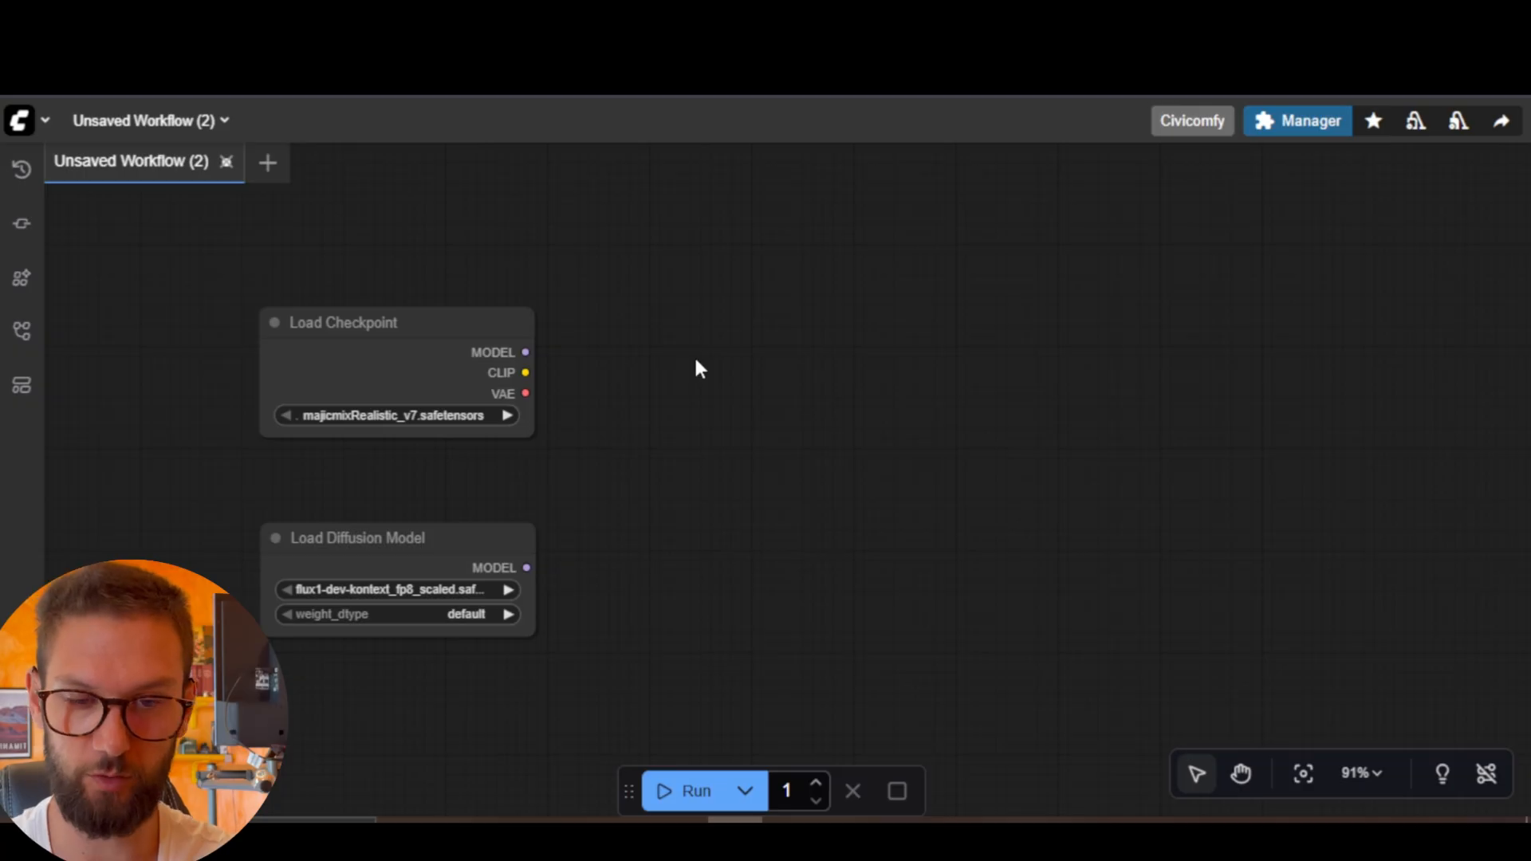
# Examine the model files selectable in the Load Checkpoint and Load Diffusion Model nodes.
pyautogui.scroll(-1, 588, 523)
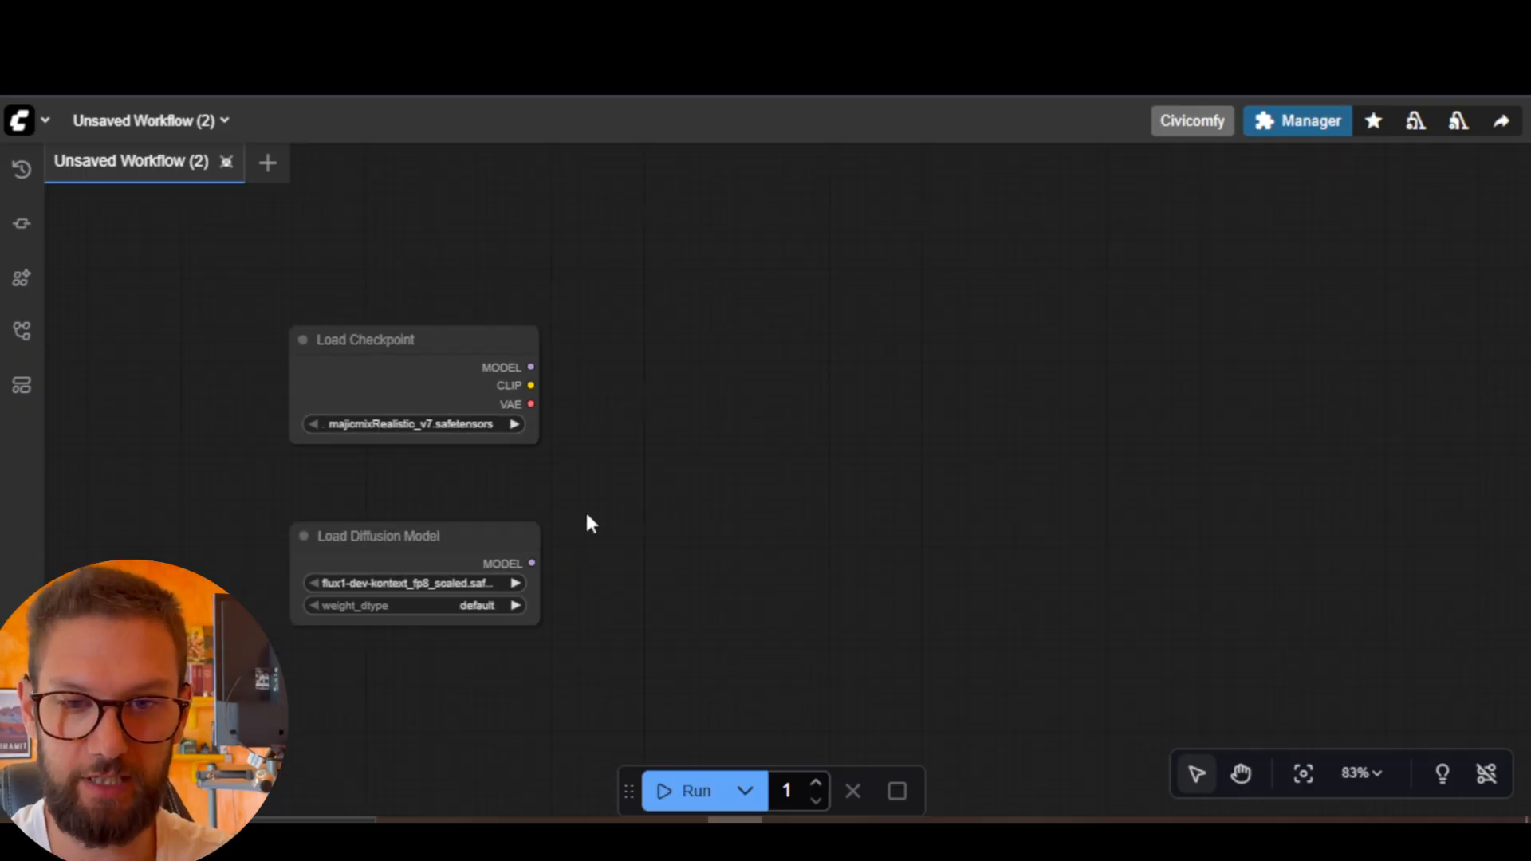
pyautogui.scroll(4, 612, 502)
pyautogui.scroll(1, 614, 495)
pyautogui.moveTo(530, 441); pyautogui.dragTo(655, 443)
pyautogui.scroll(1, 670, 451)
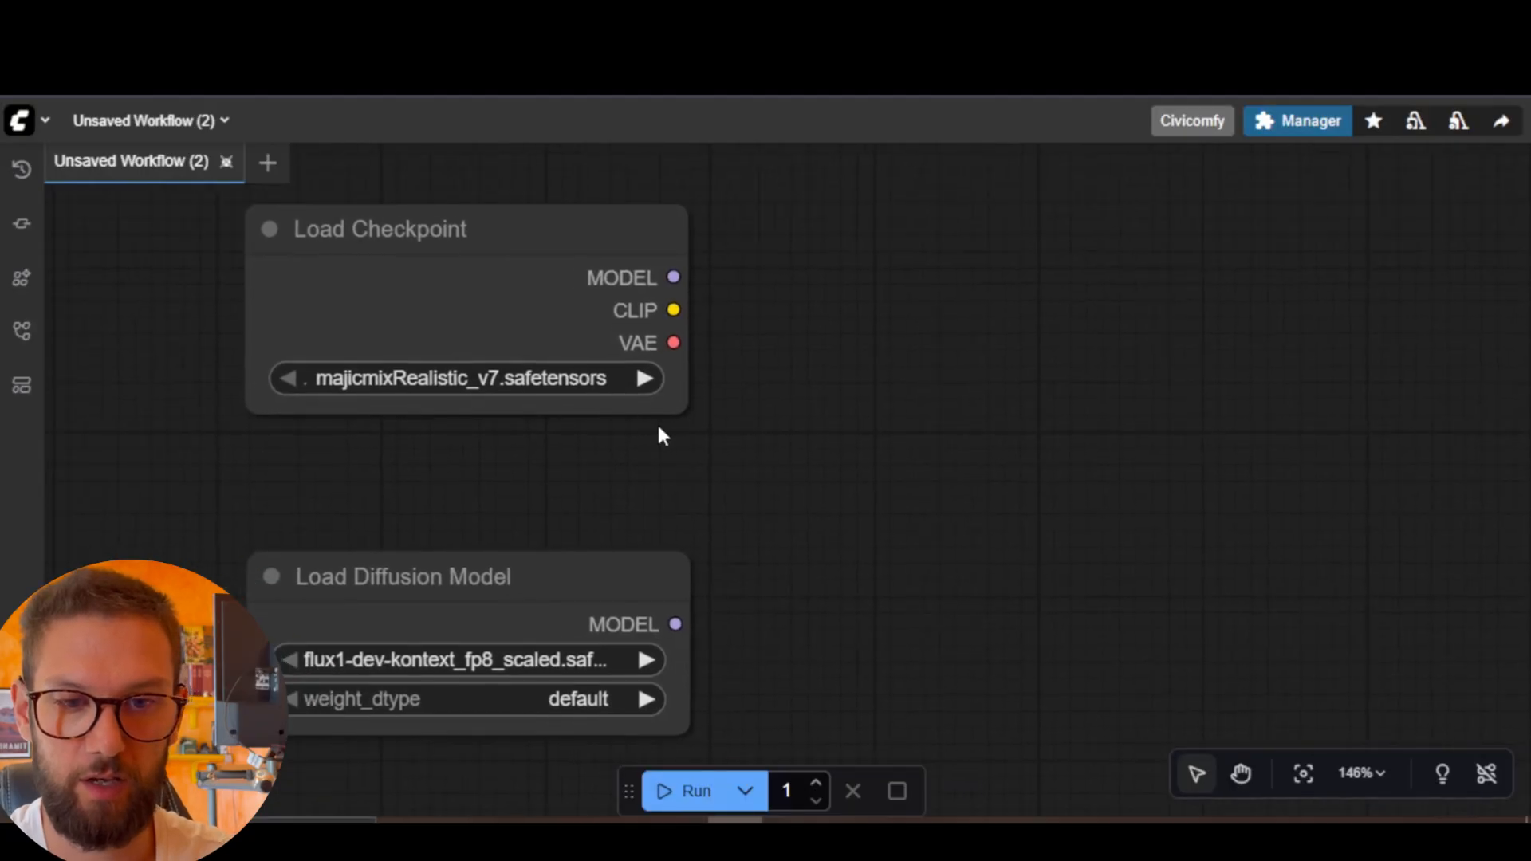
pyautogui.click(494, 376)
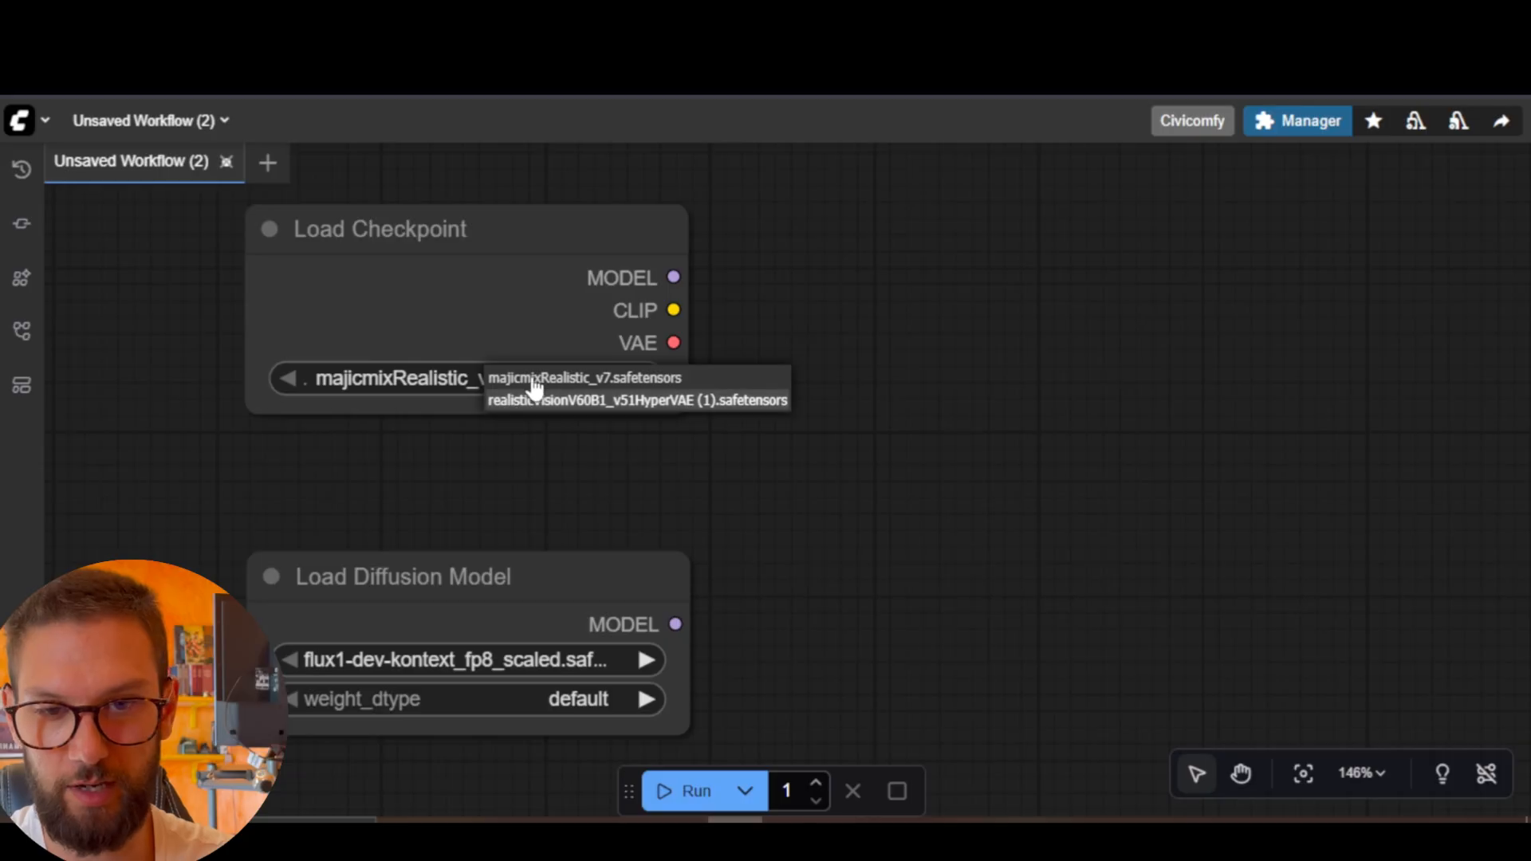
pyautogui.moveTo(590, 422); pyautogui.dragTo(598, 423)
pyautogui.click(649, 379)
pyautogui.click(297, 378)
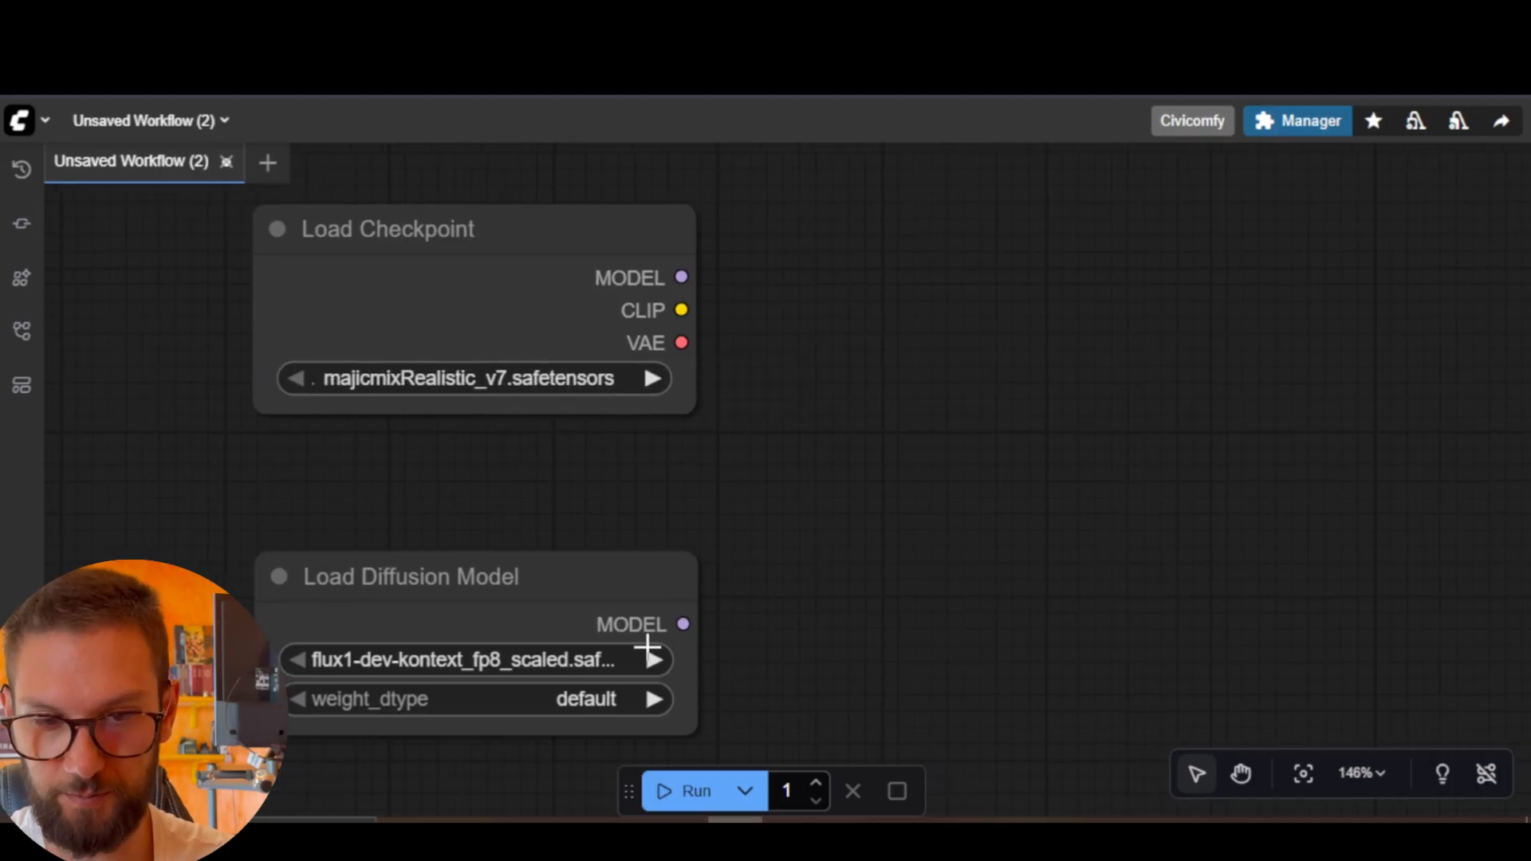
pyautogui.click(652, 659)
pyautogui.click(298, 659)
pyautogui.scroll(-5, 702, 427)
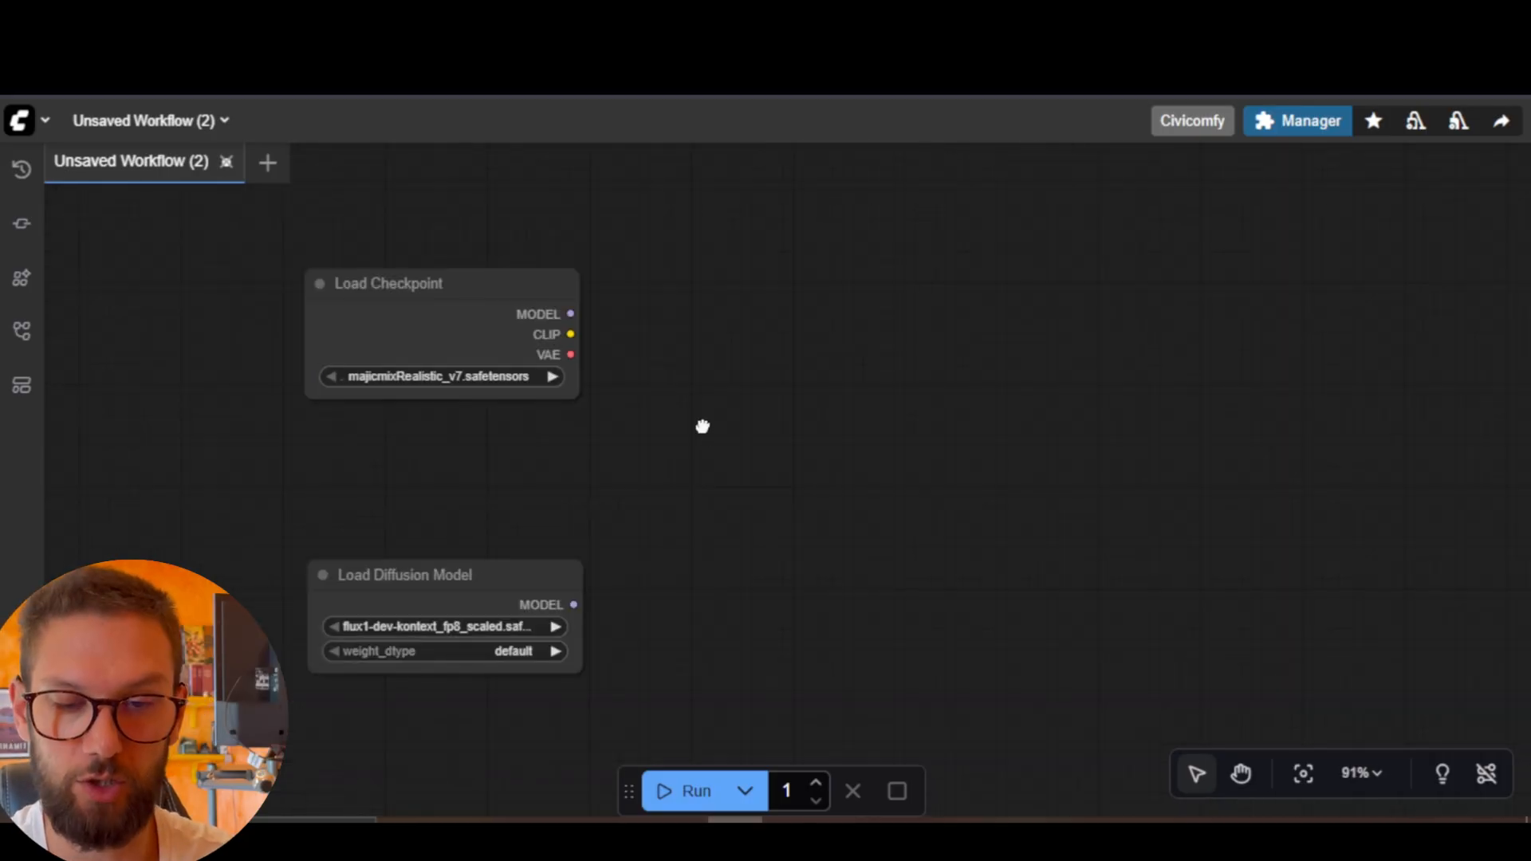
pyautogui.click(444, 376)
pyautogui.click(546, 382)
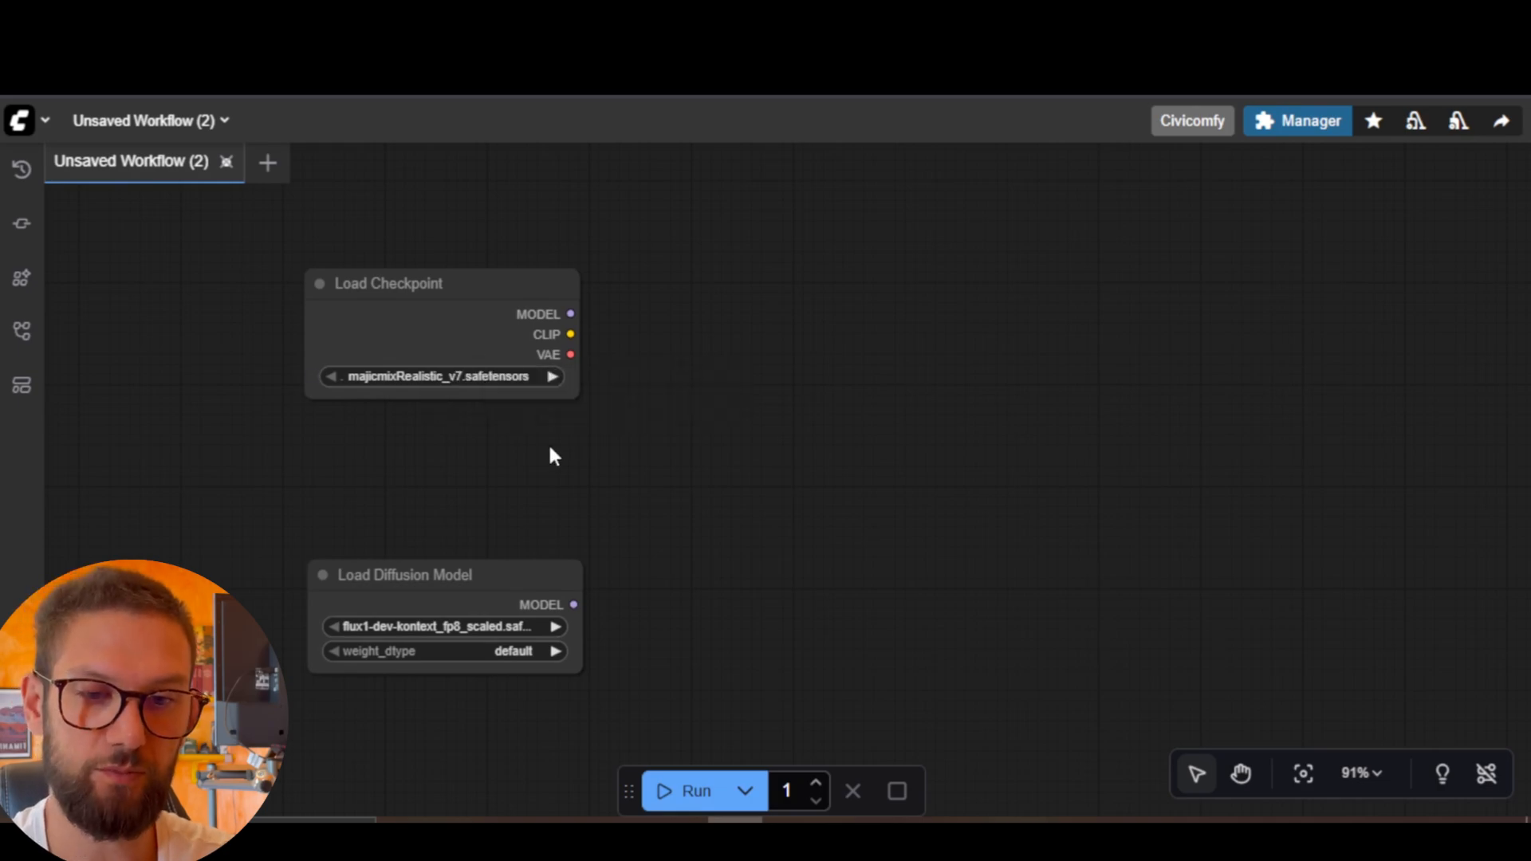
# Delete the Load Diffusion Model node and move the Load Checkpoint node slightly lower on the canvas.
pyautogui.moveTo(686, 350); pyautogui.dragTo(682, 470)
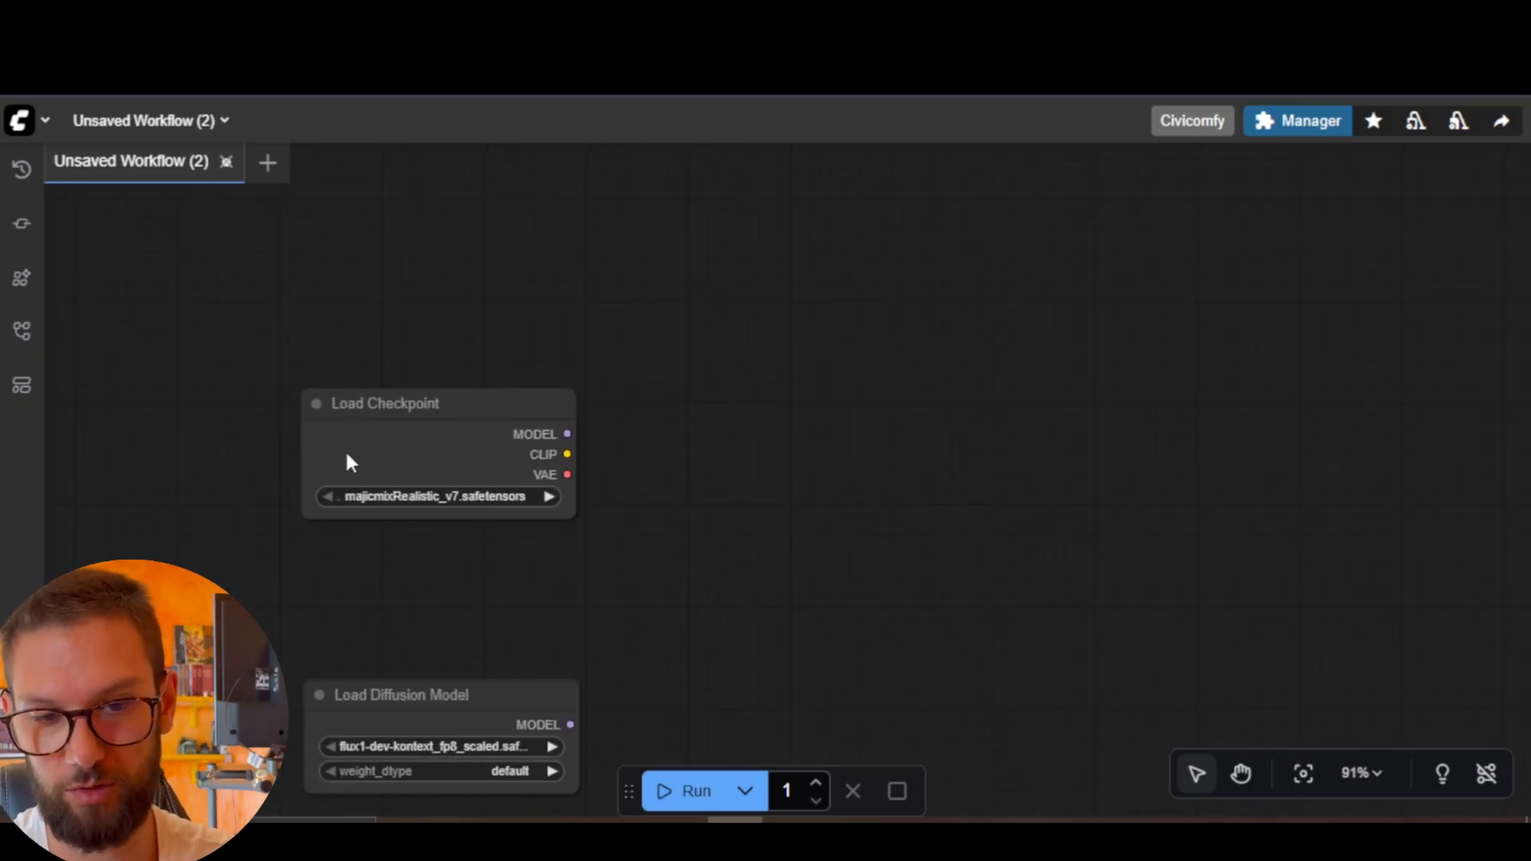
pyautogui.moveTo(470, 698); pyautogui.dragTo(526, 681)
pyautogui.press('Delete')
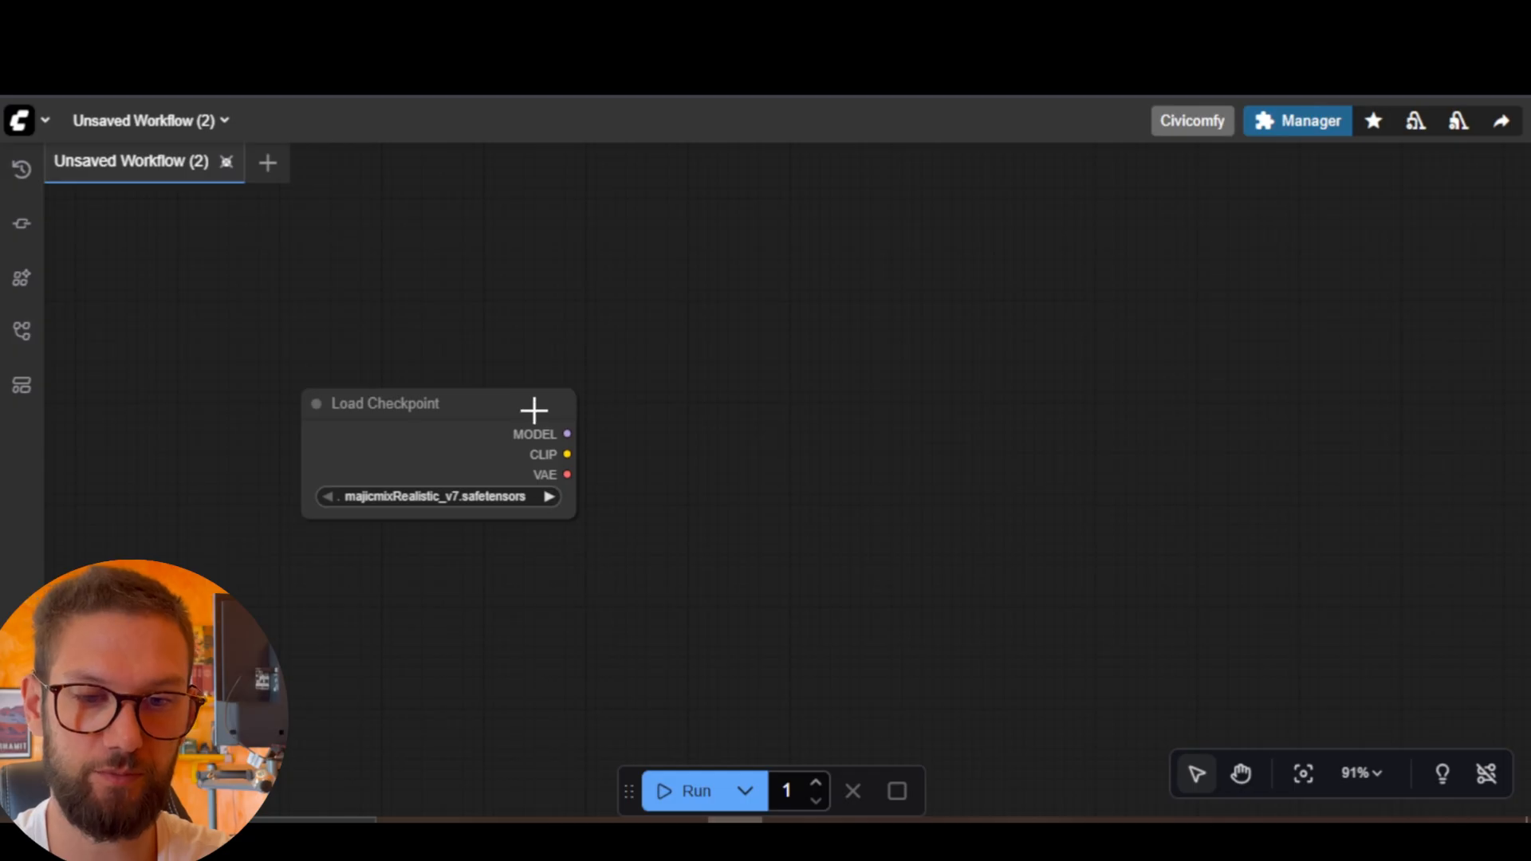
pyautogui.moveTo(533, 410); pyautogui.dragTo(531, 460)
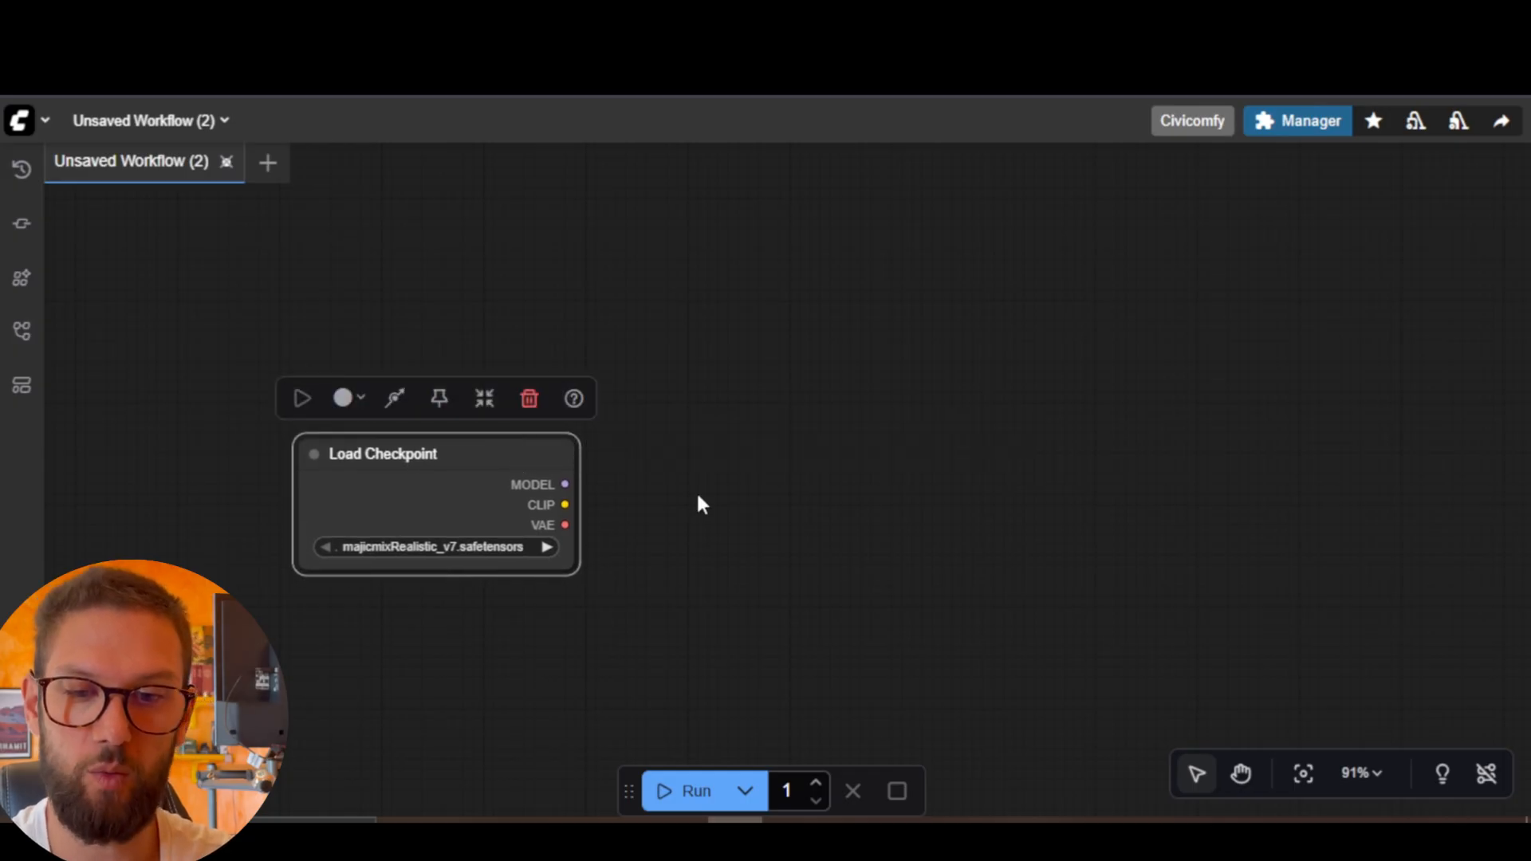
pyautogui.moveTo(766, 518); pyautogui.dragTo(644, 496)
pyautogui.click(625, 471)
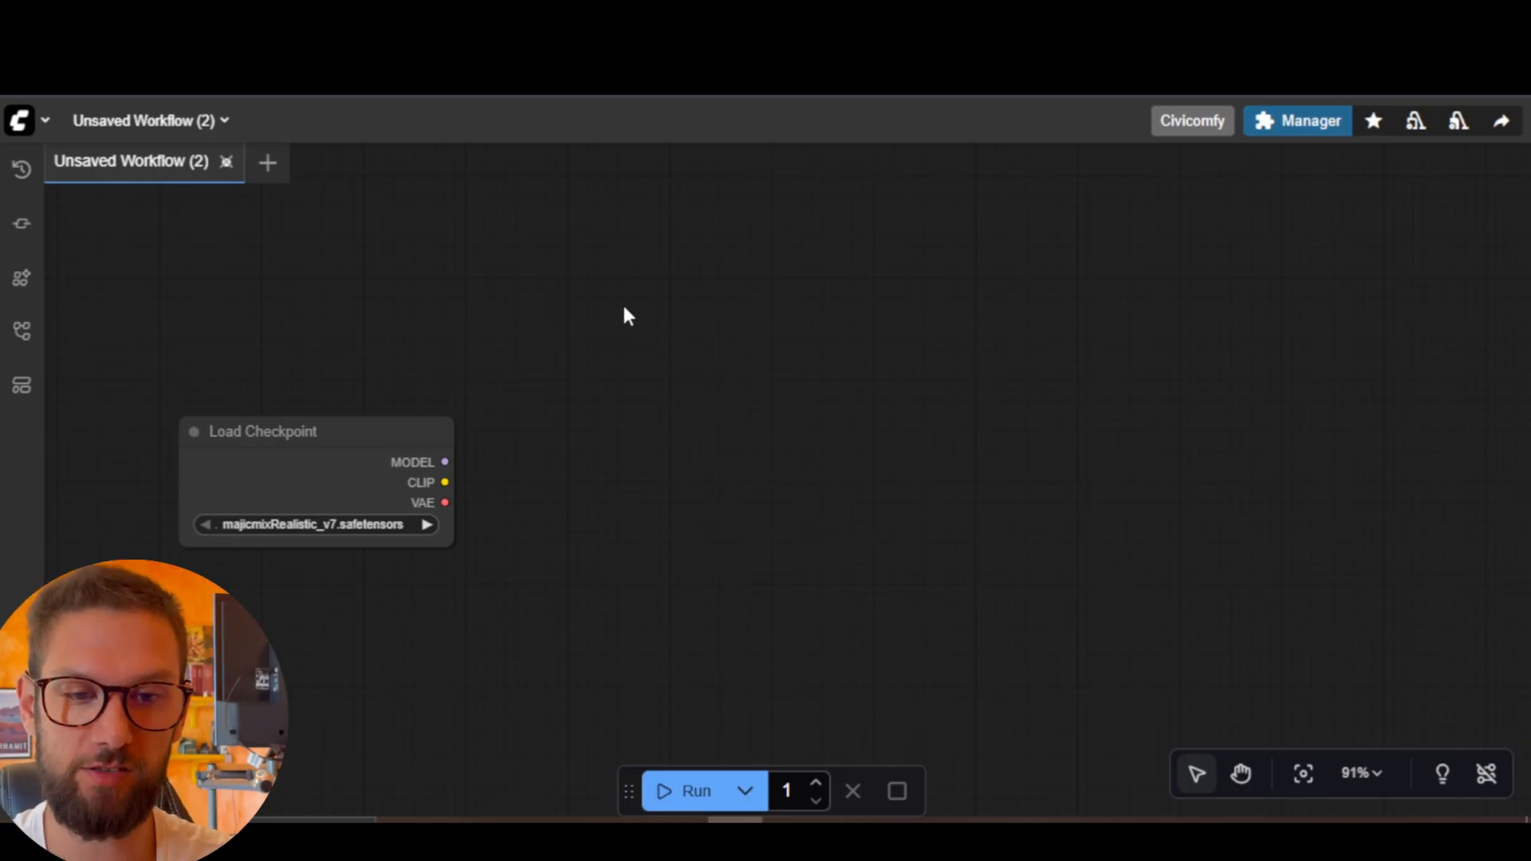
pyautogui.rightClick(719, 284)
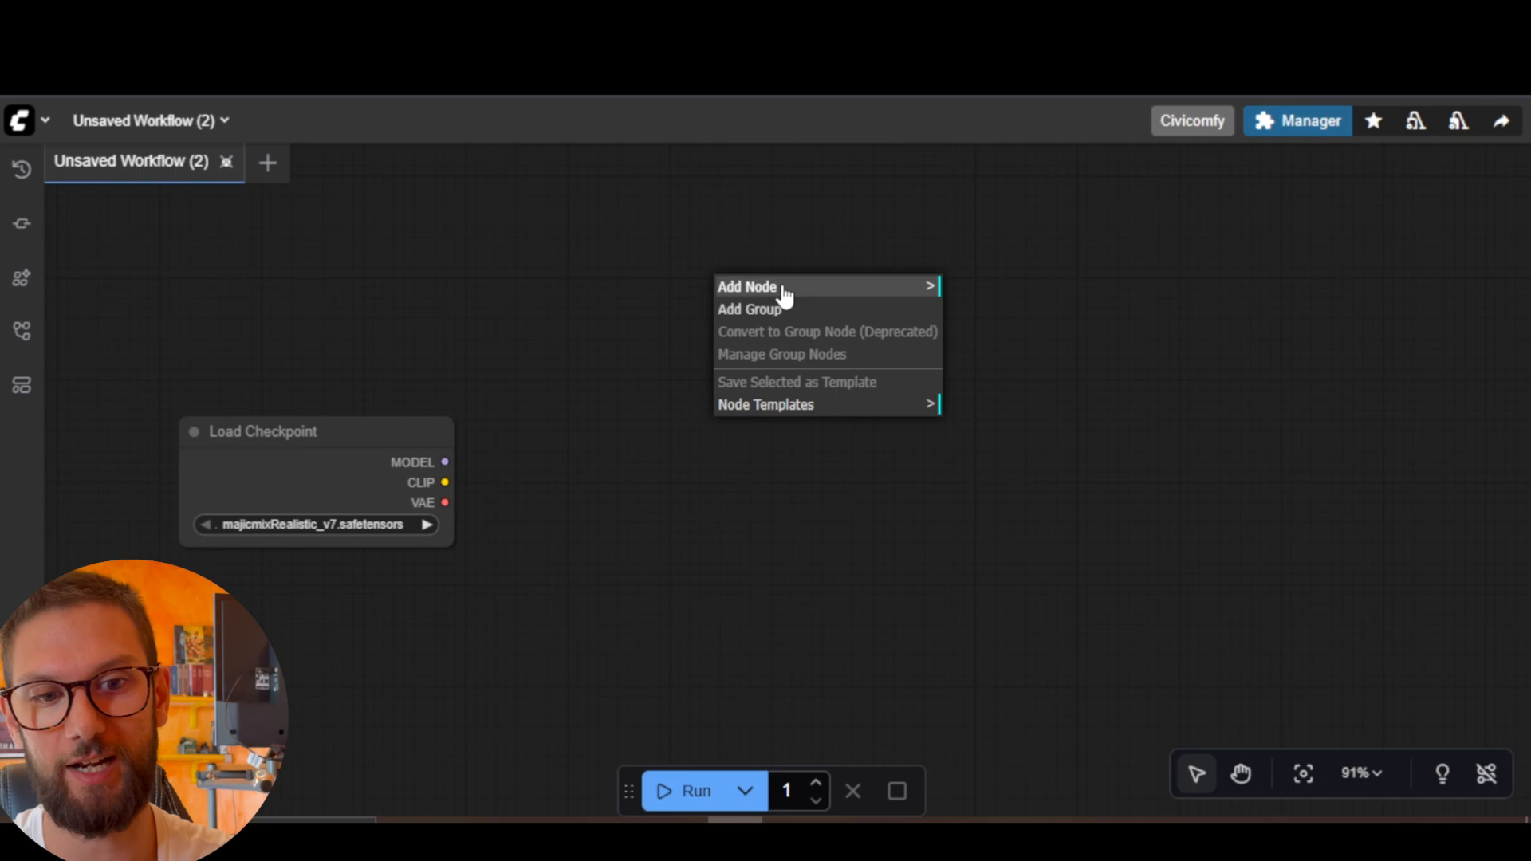
pyautogui.rightClick(658, 276)
pyautogui.click(688, 274)
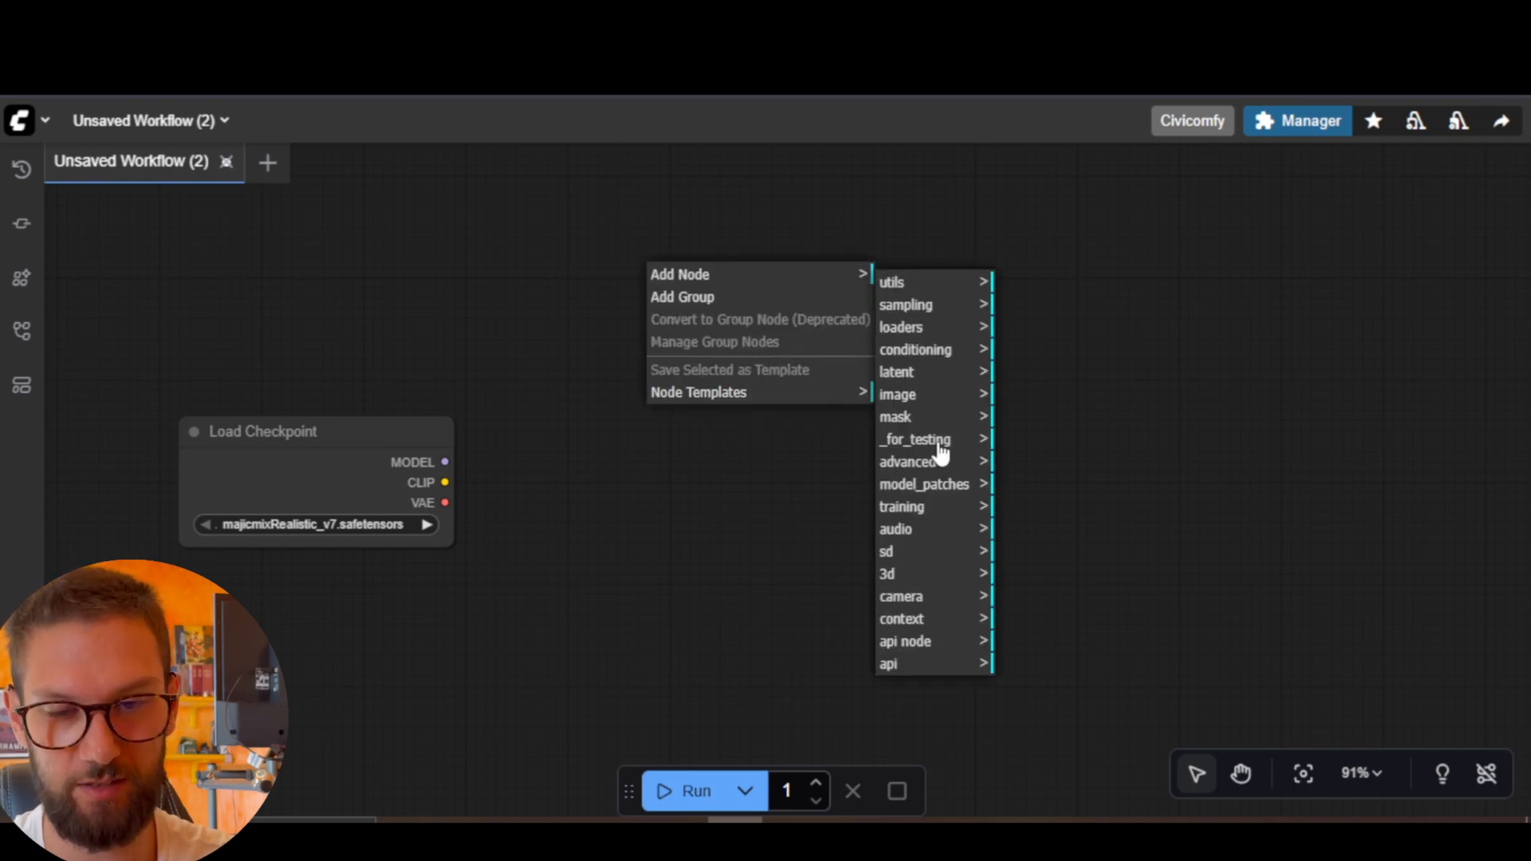
pyautogui.click(753, 517)
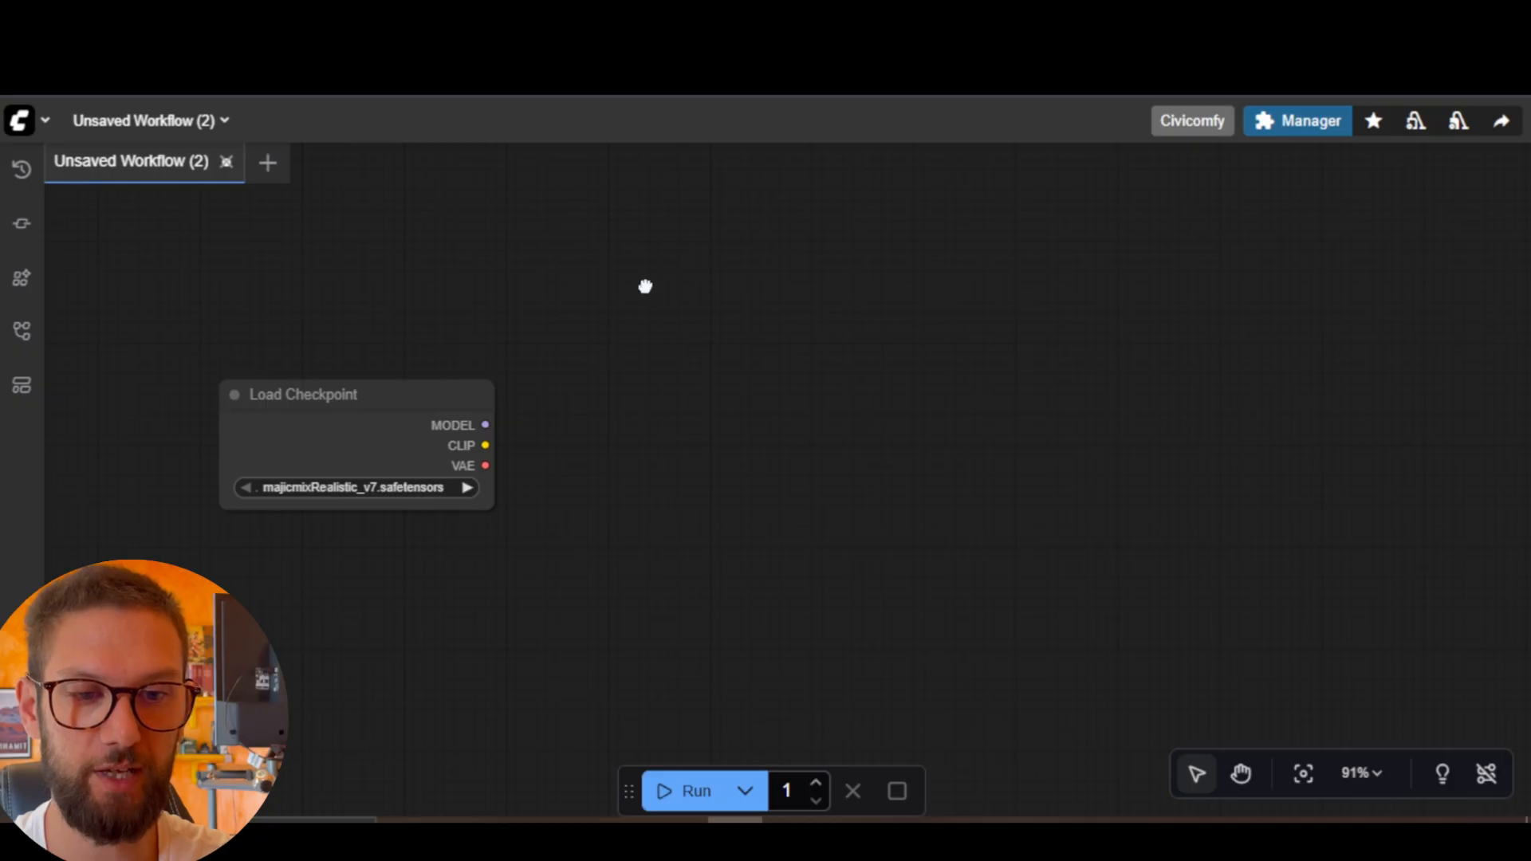
# Add a CLIP Text Encode (Prompt) node fed by Load Checkpoint's CLIP output and place it above and to the right of that node.
pyautogui.doubleClick(645, 286)
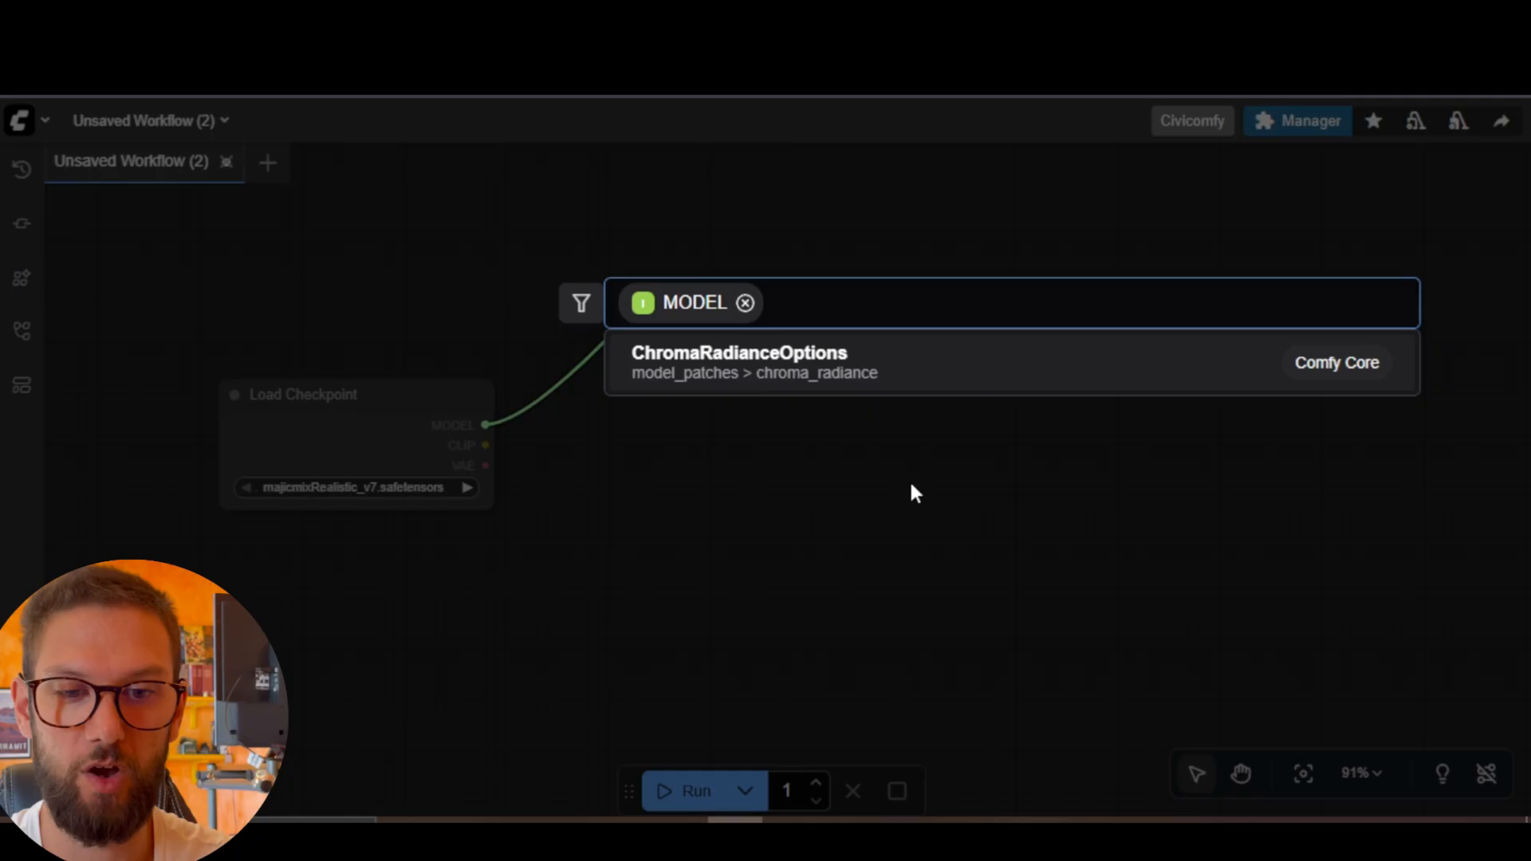
pyautogui.press('Escape')
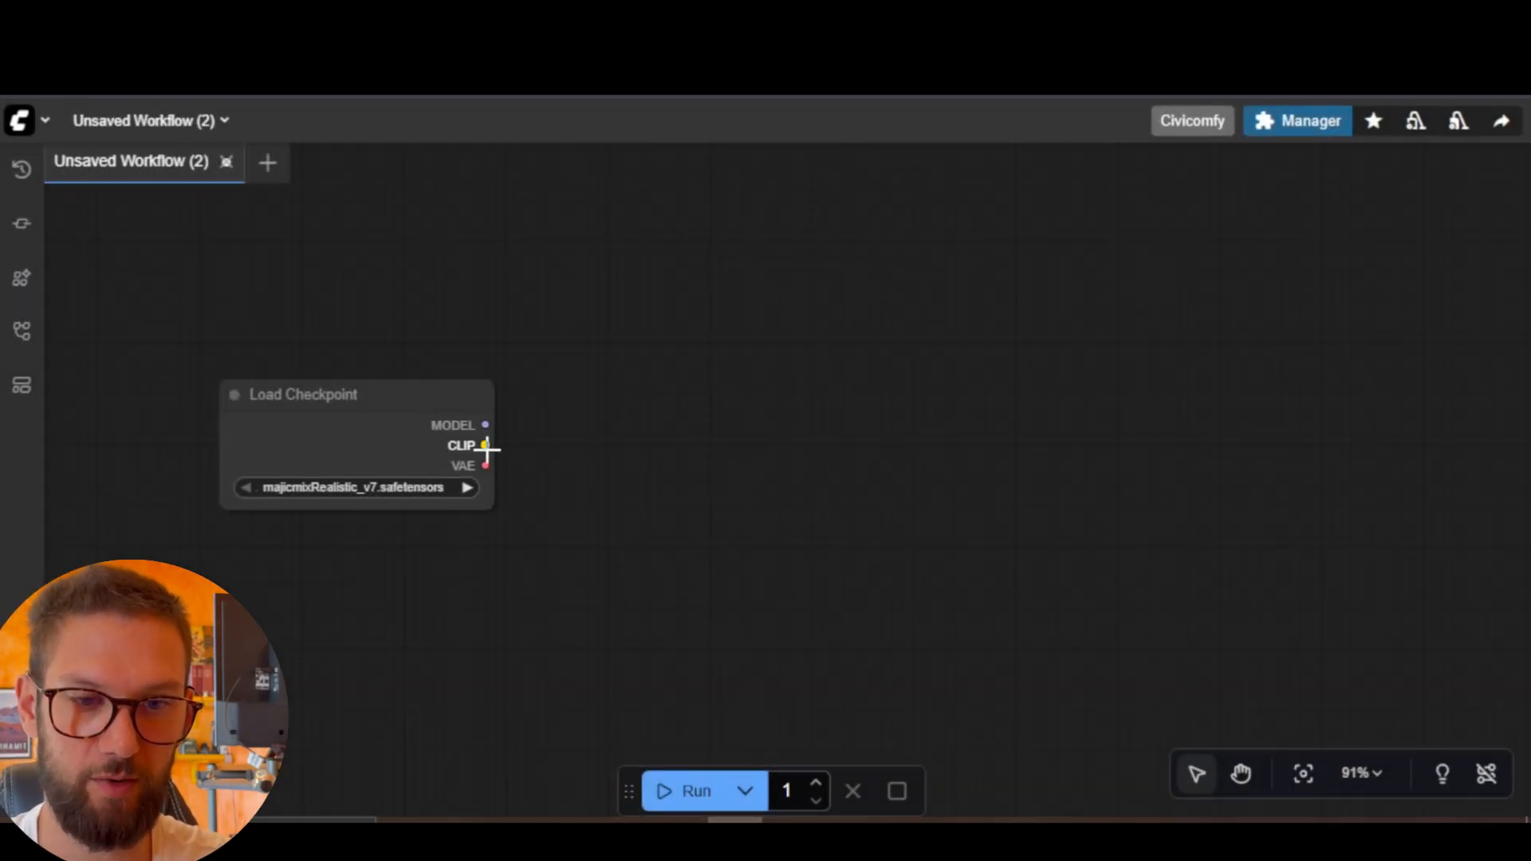
pyautogui.moveTo(485, 445); pyautogui.dragTo(683, 321)
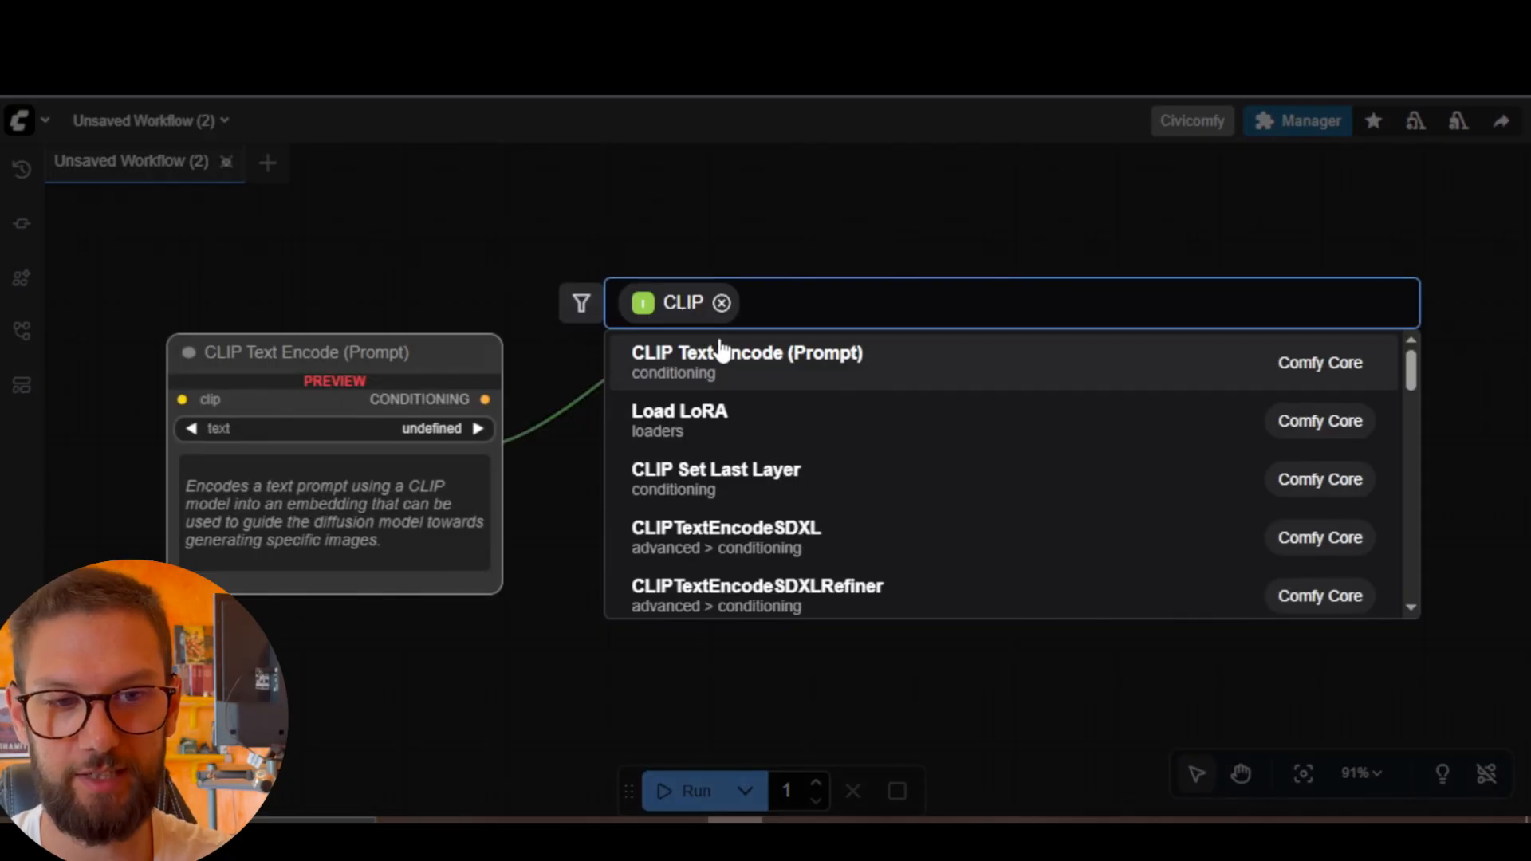
pyautogui.click(694, 369)
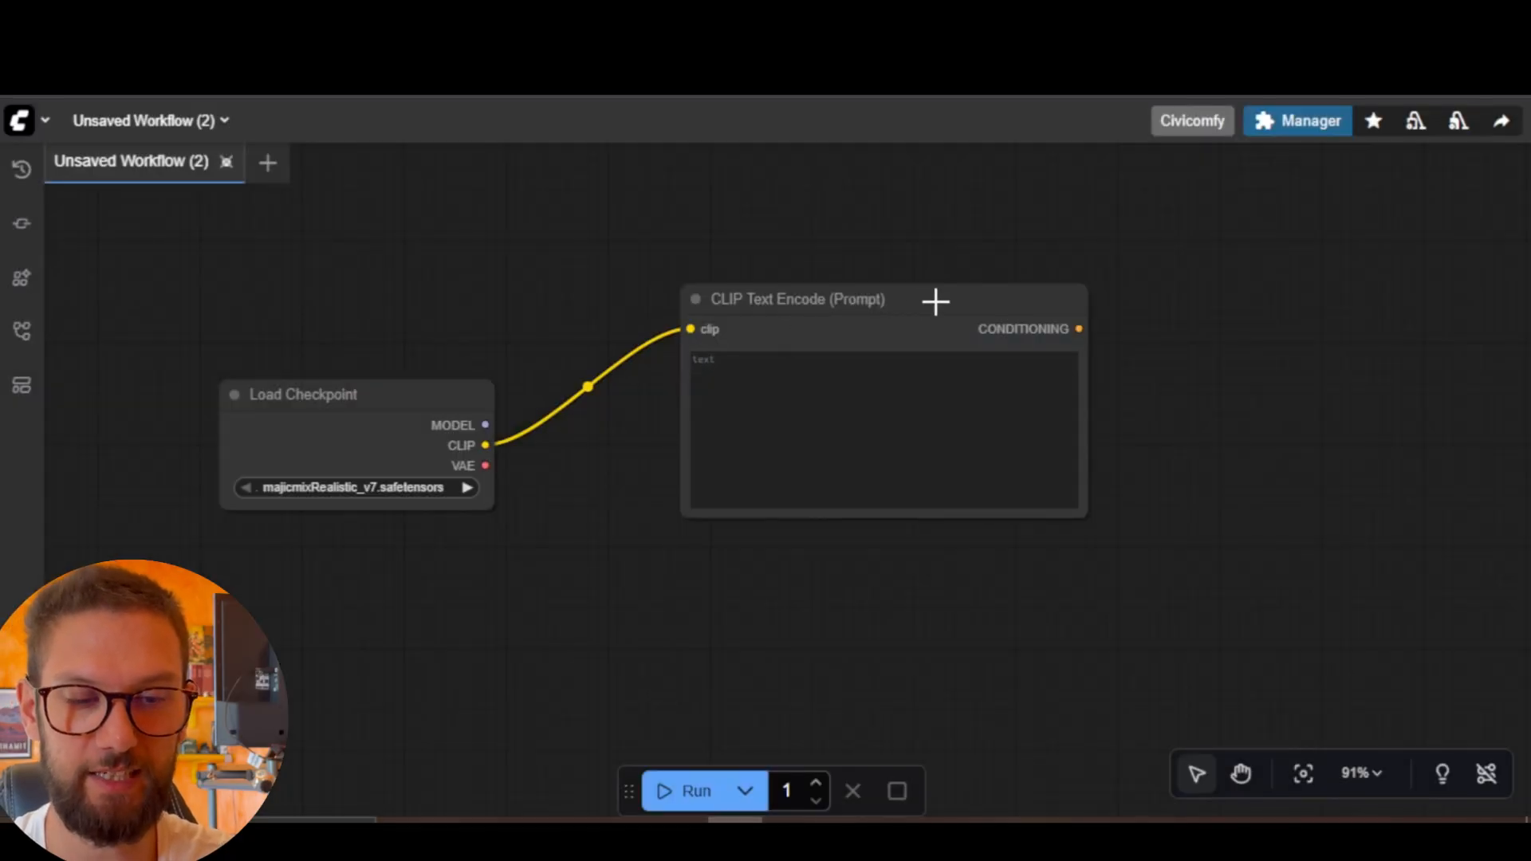
pyautogui.moveTo(935, 301); pyautogui.dragTo(850, 226)
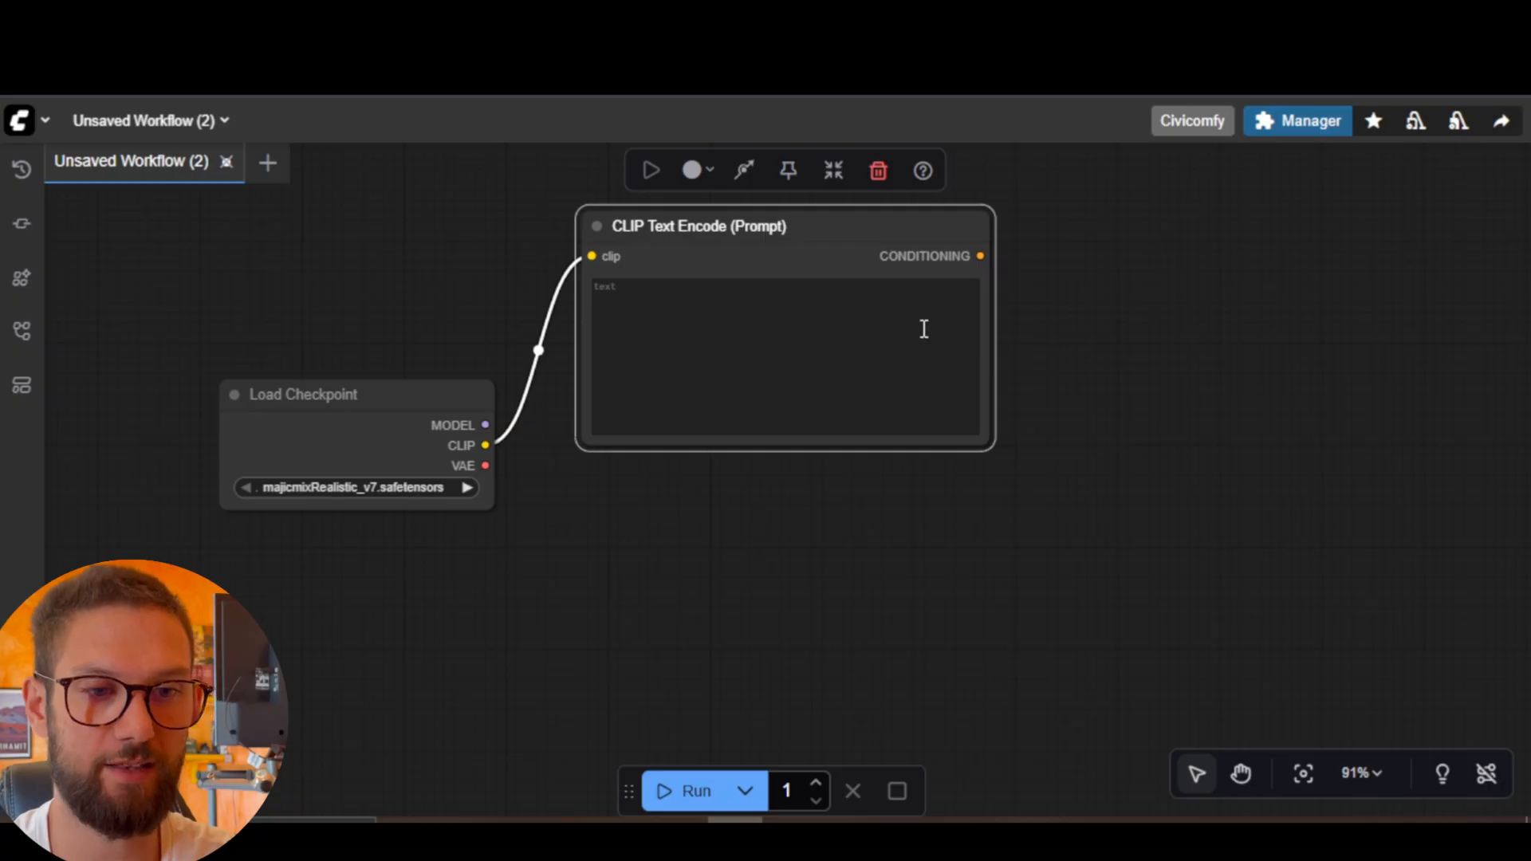
# Retitle the CLIP Text Encode node as Positive (Prompt).
pyautogui.rightClick(843, 225)
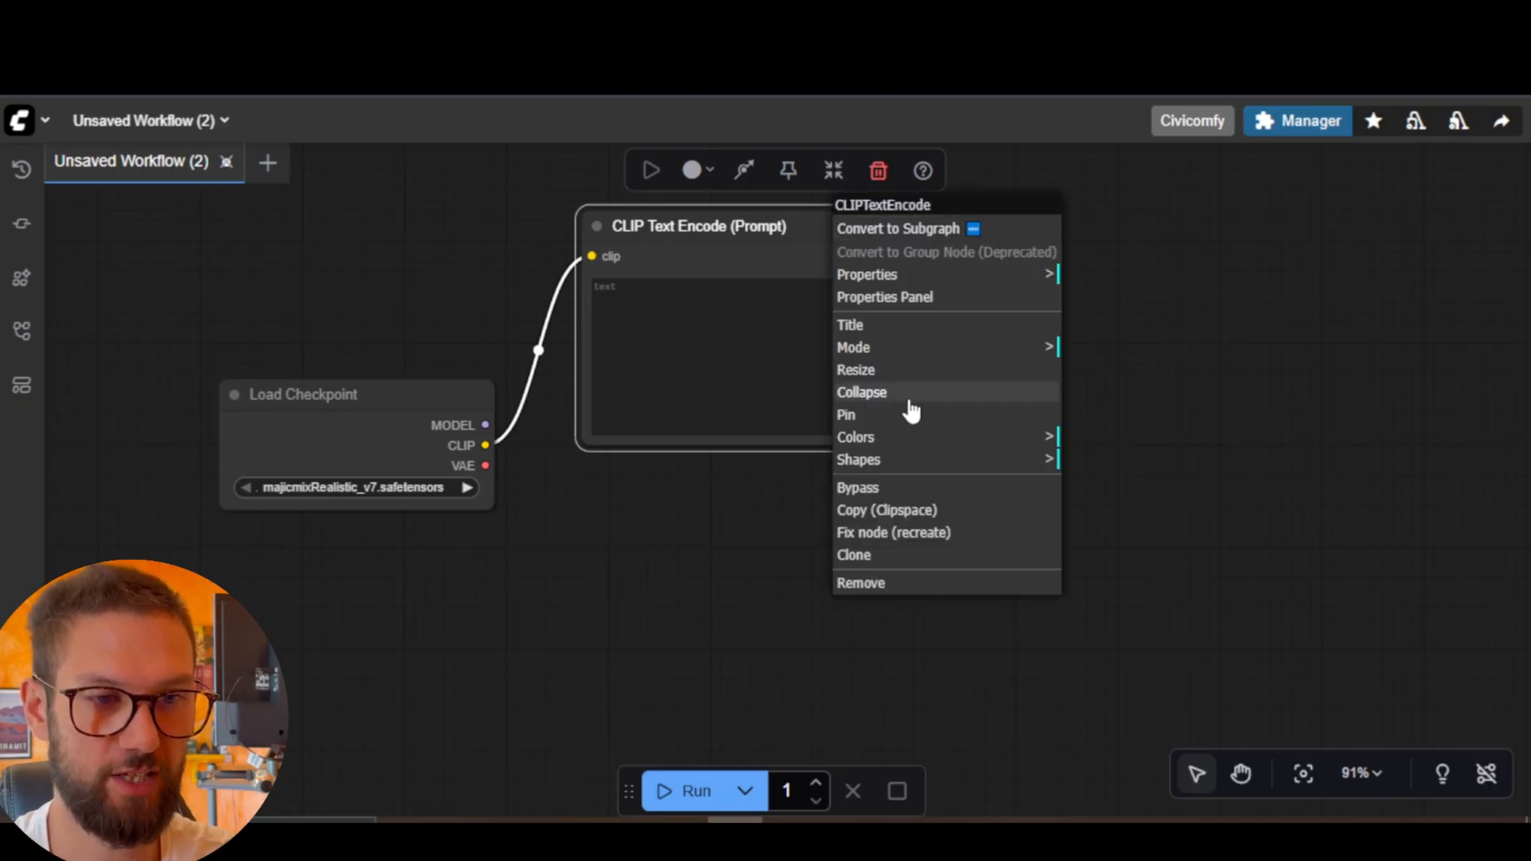
pyautogui.click(916, 326)
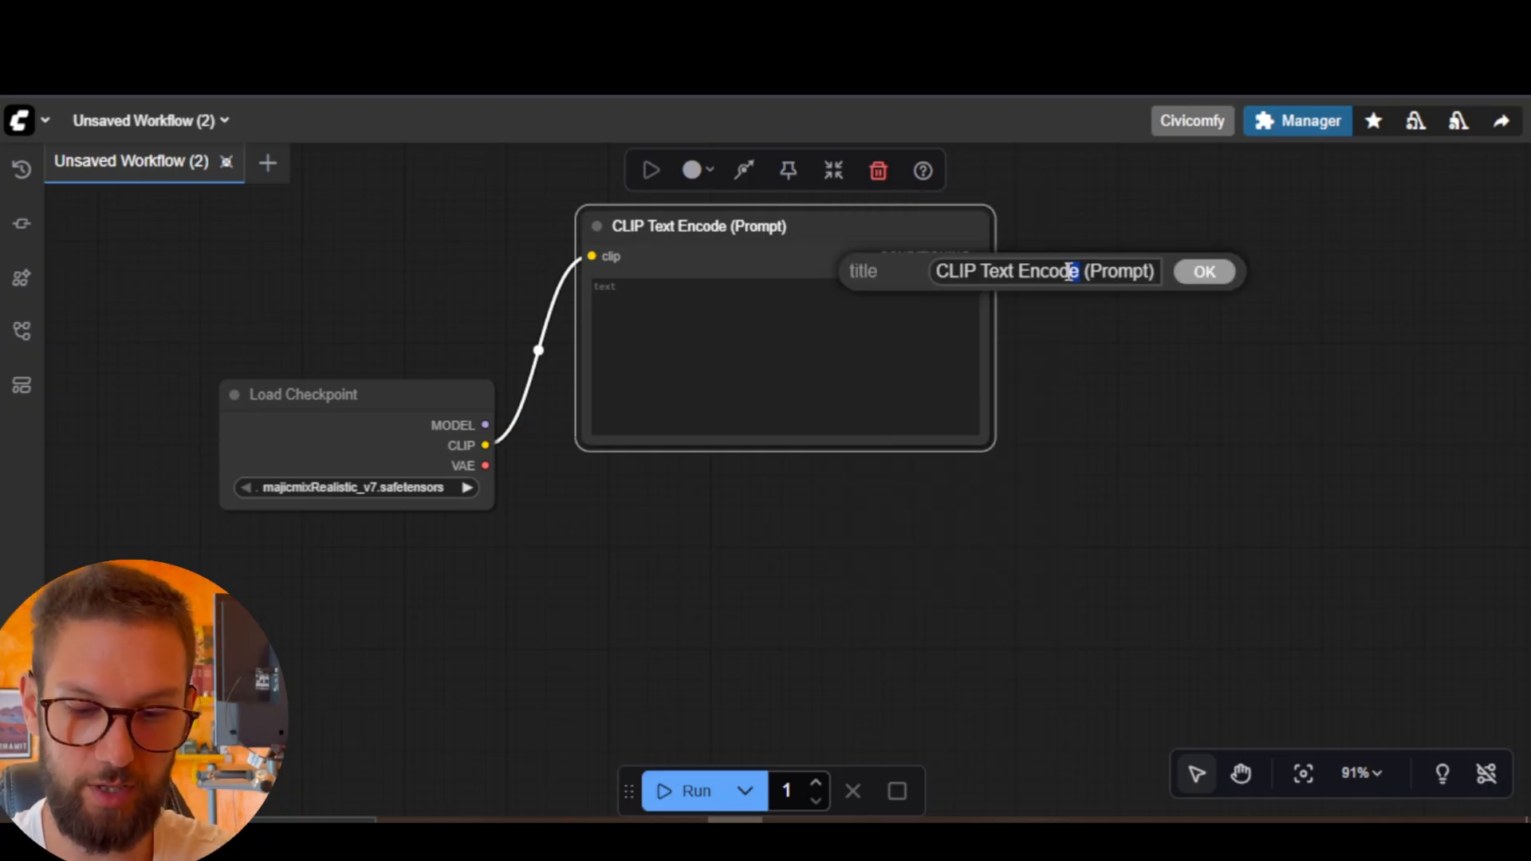
pyautogui.moveTo(1068, 272); pyautogui.dragTo(914, 269)
pyautogui.write('Posig')
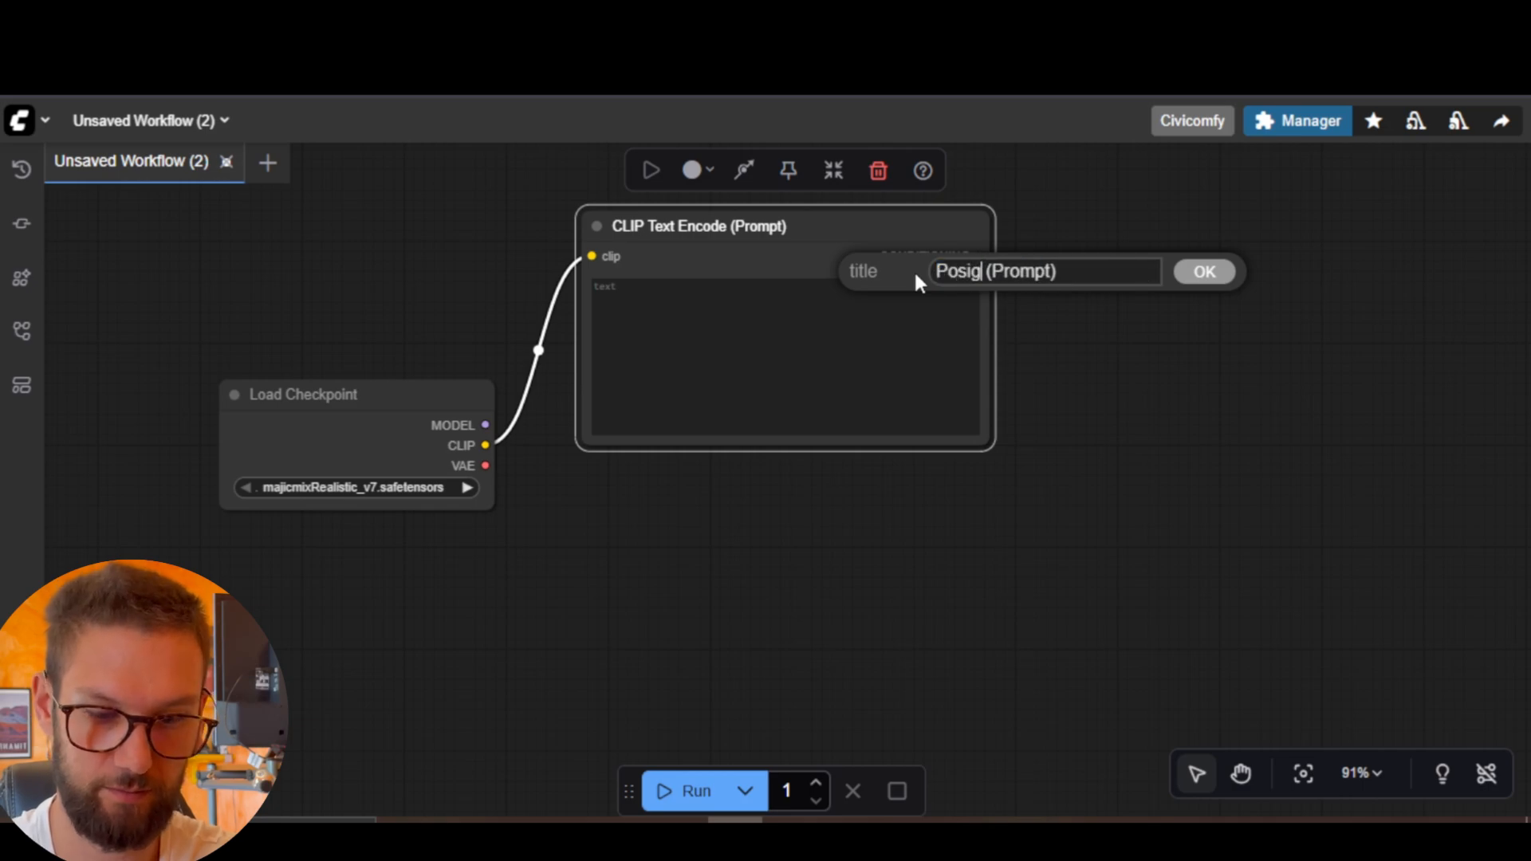
pyautogui.press('BackSpace')
pyautogui.write('tive')
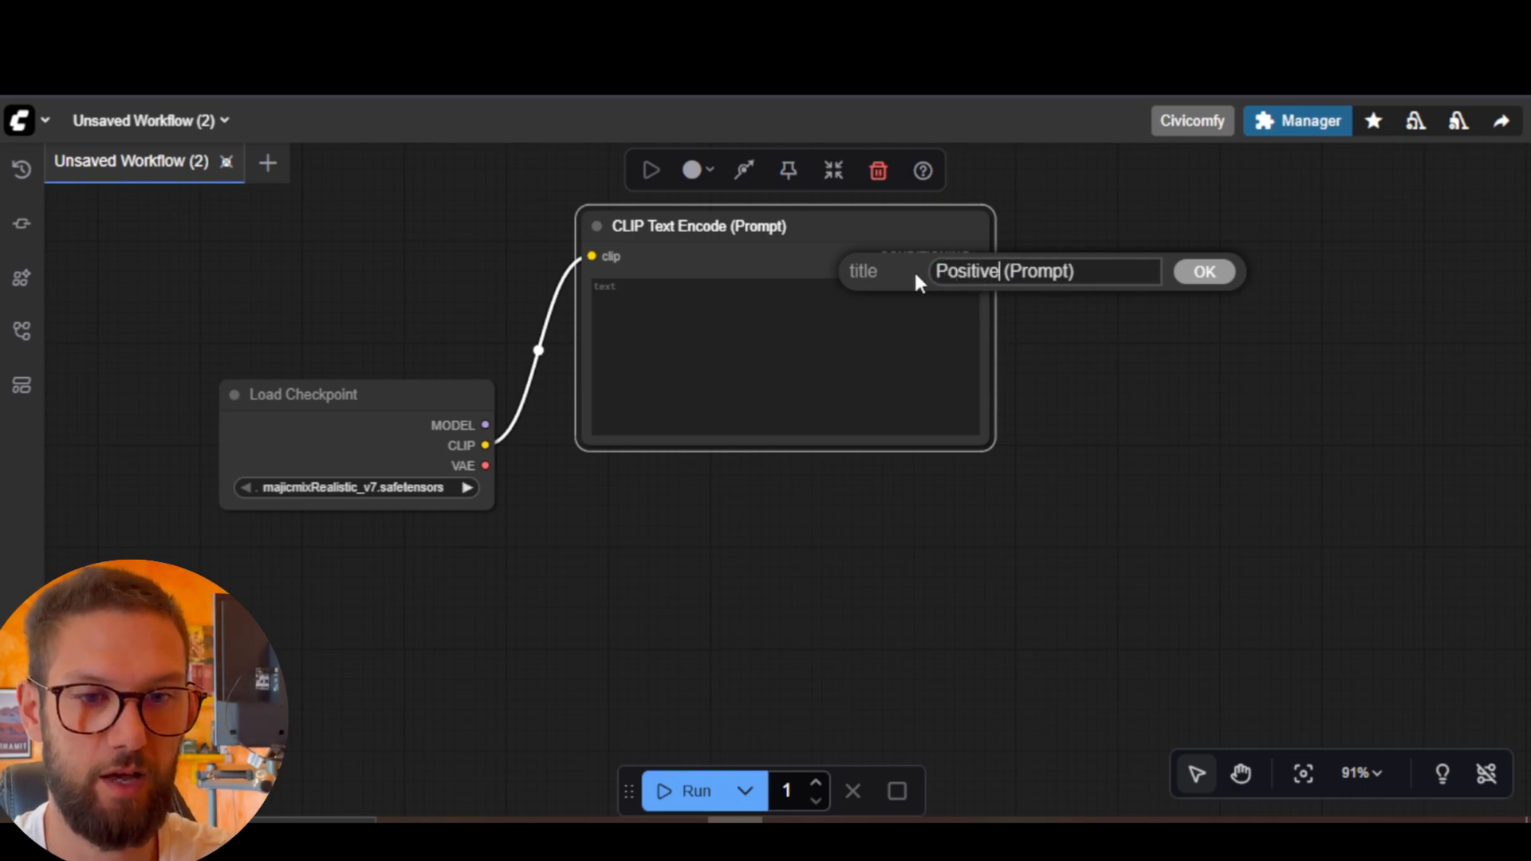
pyautogui.click(1203, 274)
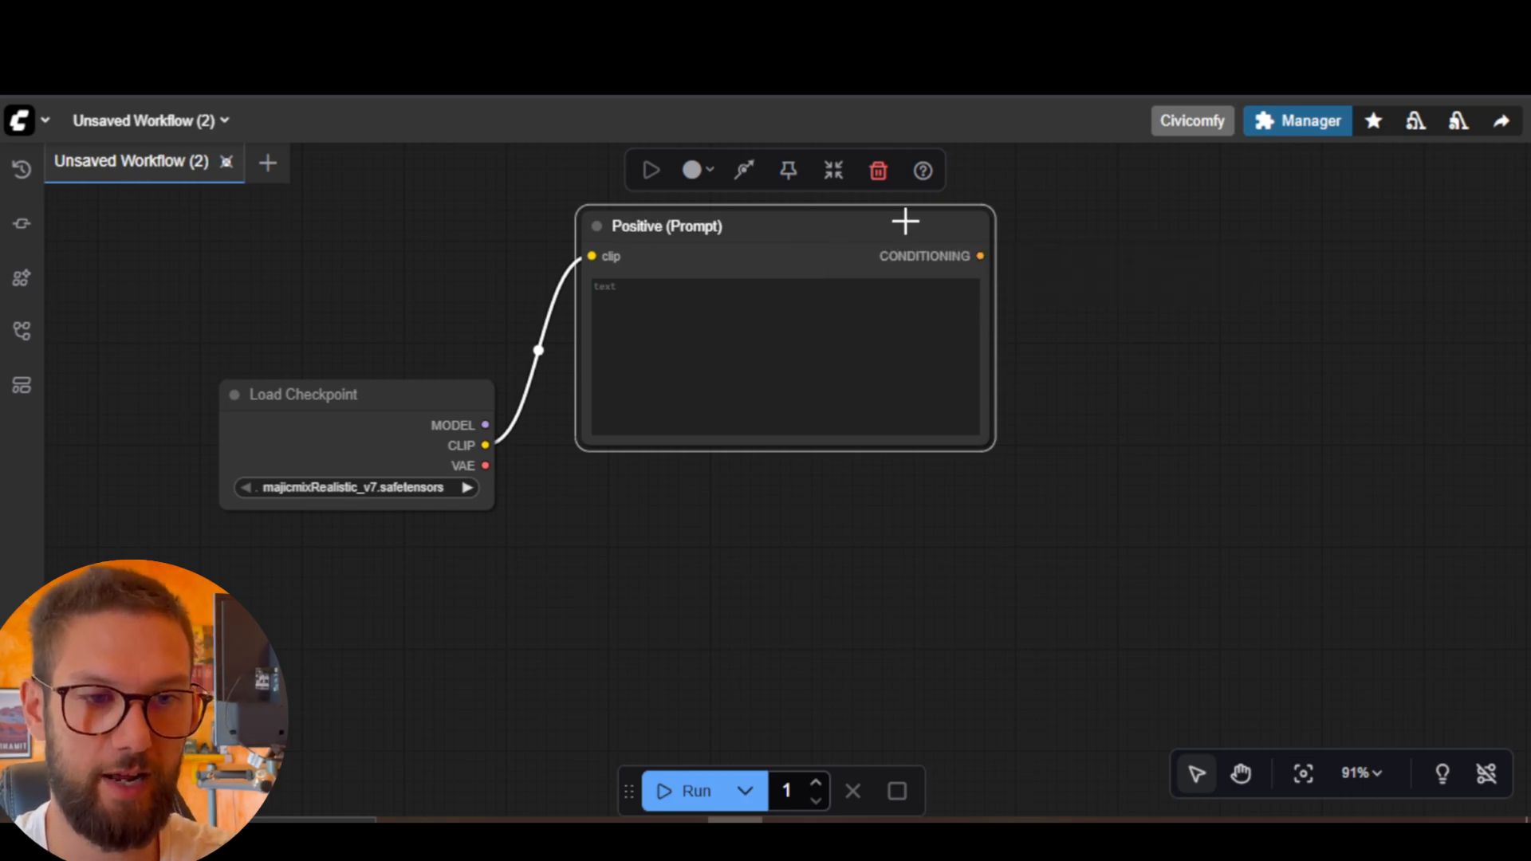
# Color the Positive (Prompt) node green and move it slightly higher on the canvas.
pyautogui.rightClick(862, 231)
pyautogui.click(925, 441)
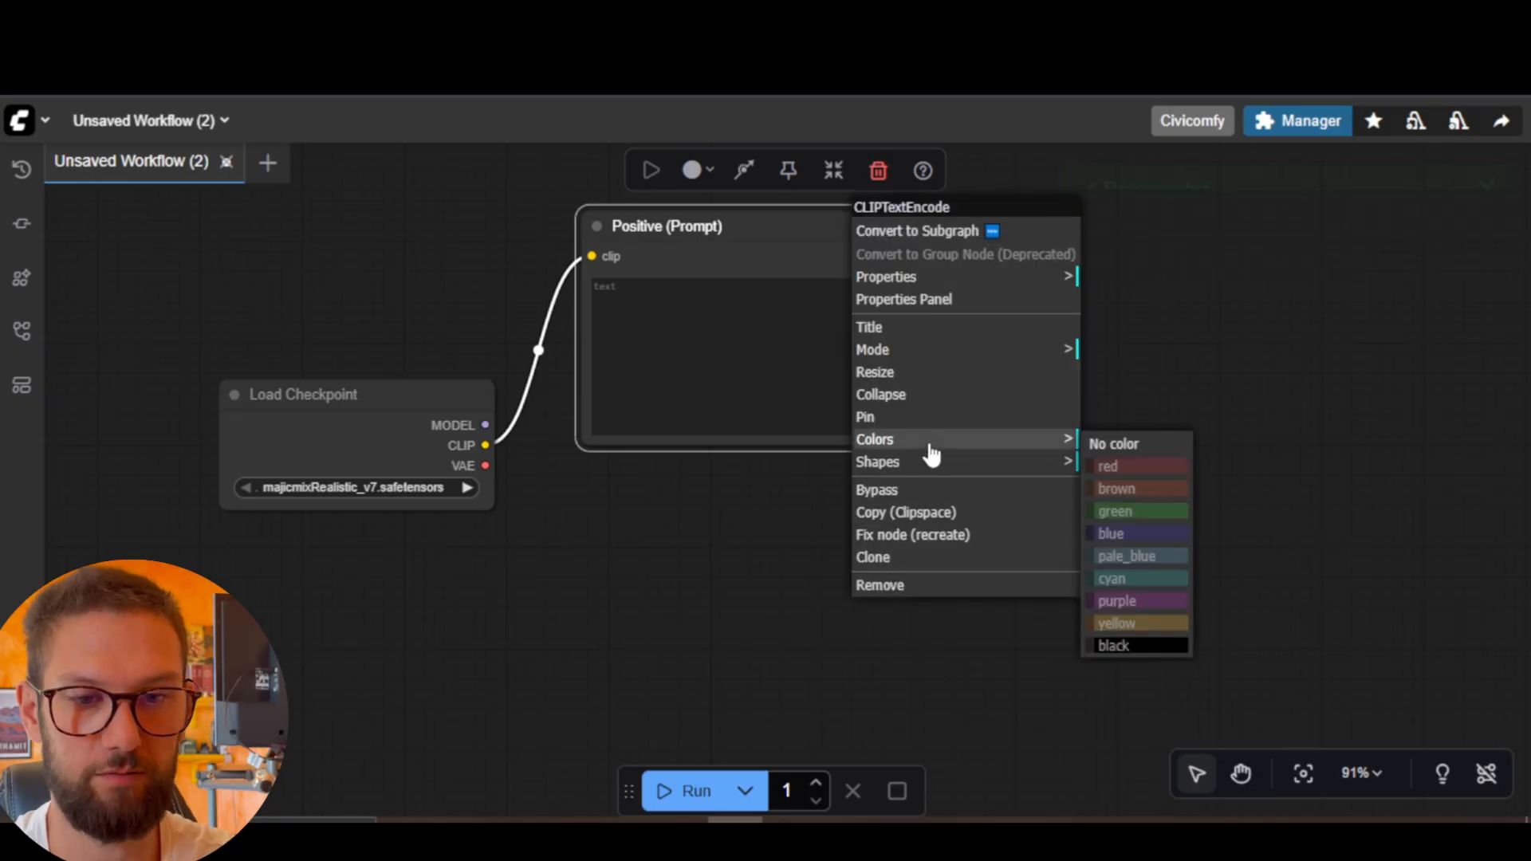
pyautogui.click(1142, 511)
pyautogui.moveTo(805, 235); pyautogui.dragTo(796, 203)
pyautogui.click(800, 453)
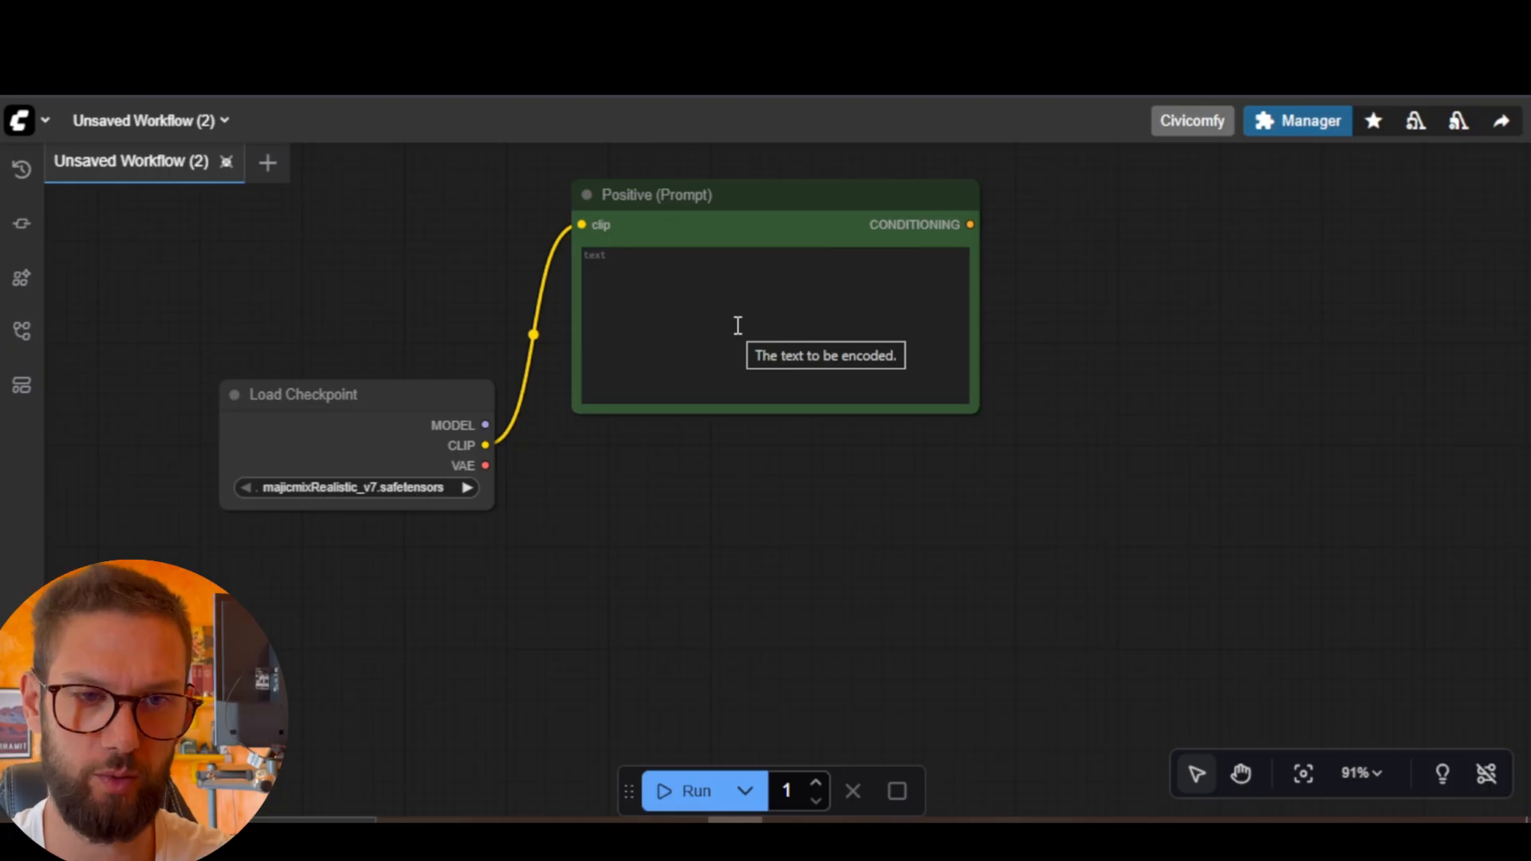
pyautogui.moveTo(789, 212); pyautogui.dragTo(791, 199)
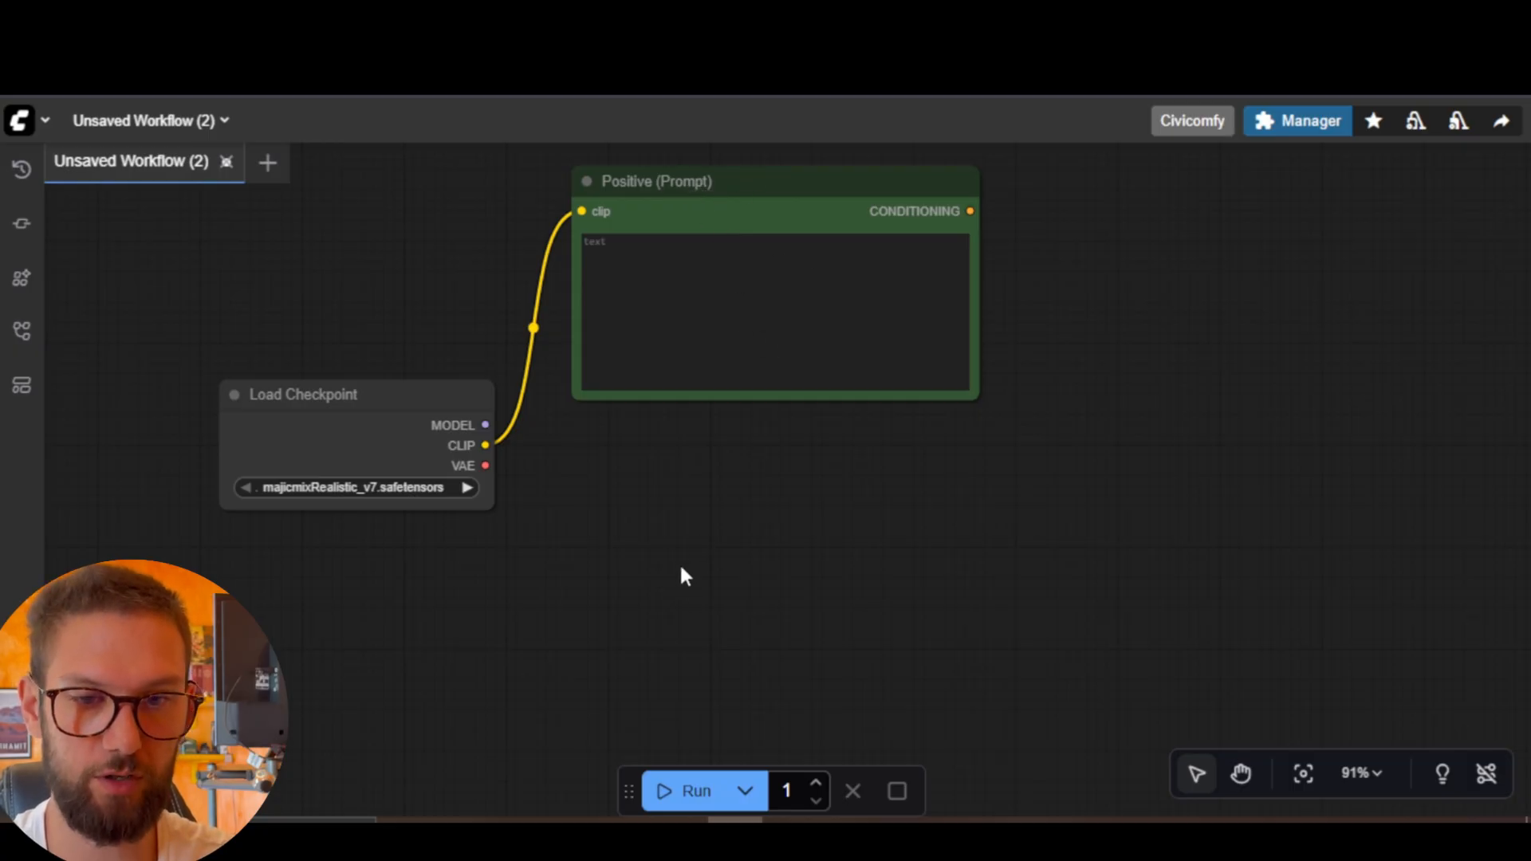
pyautogui.scroll(-1, 676, 523)
pyautogui.scroll(2, 676, 524)
pyautogui.moveTo(763, 576); pyautogui.dragTo(751, 475)
pyautogui.scroll(-1, 743, 484)
pyautogui.doubleClick(737, 496)
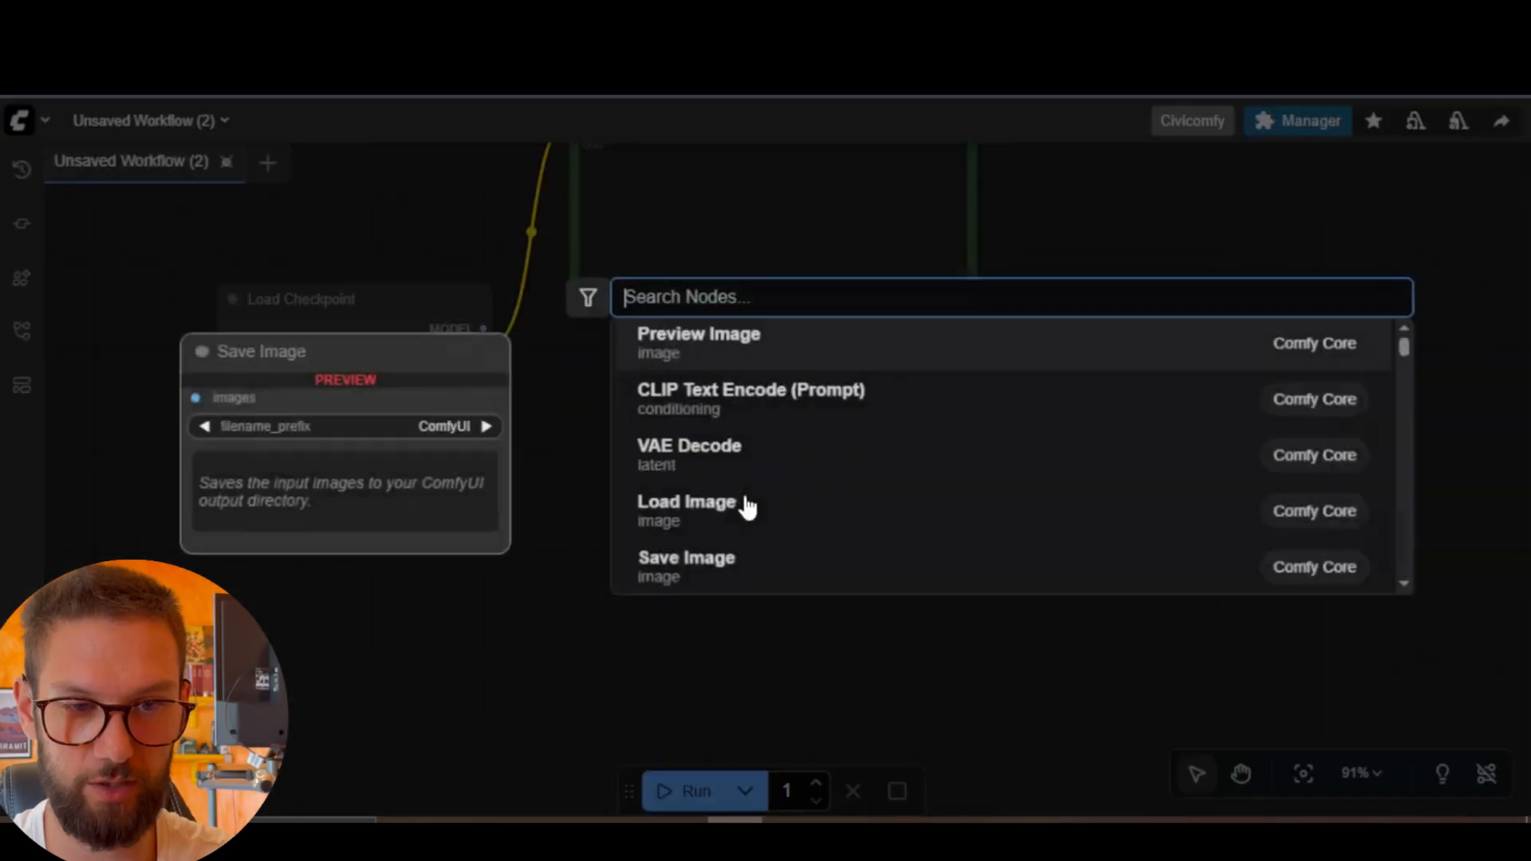
pyautogui.click(806, 419)
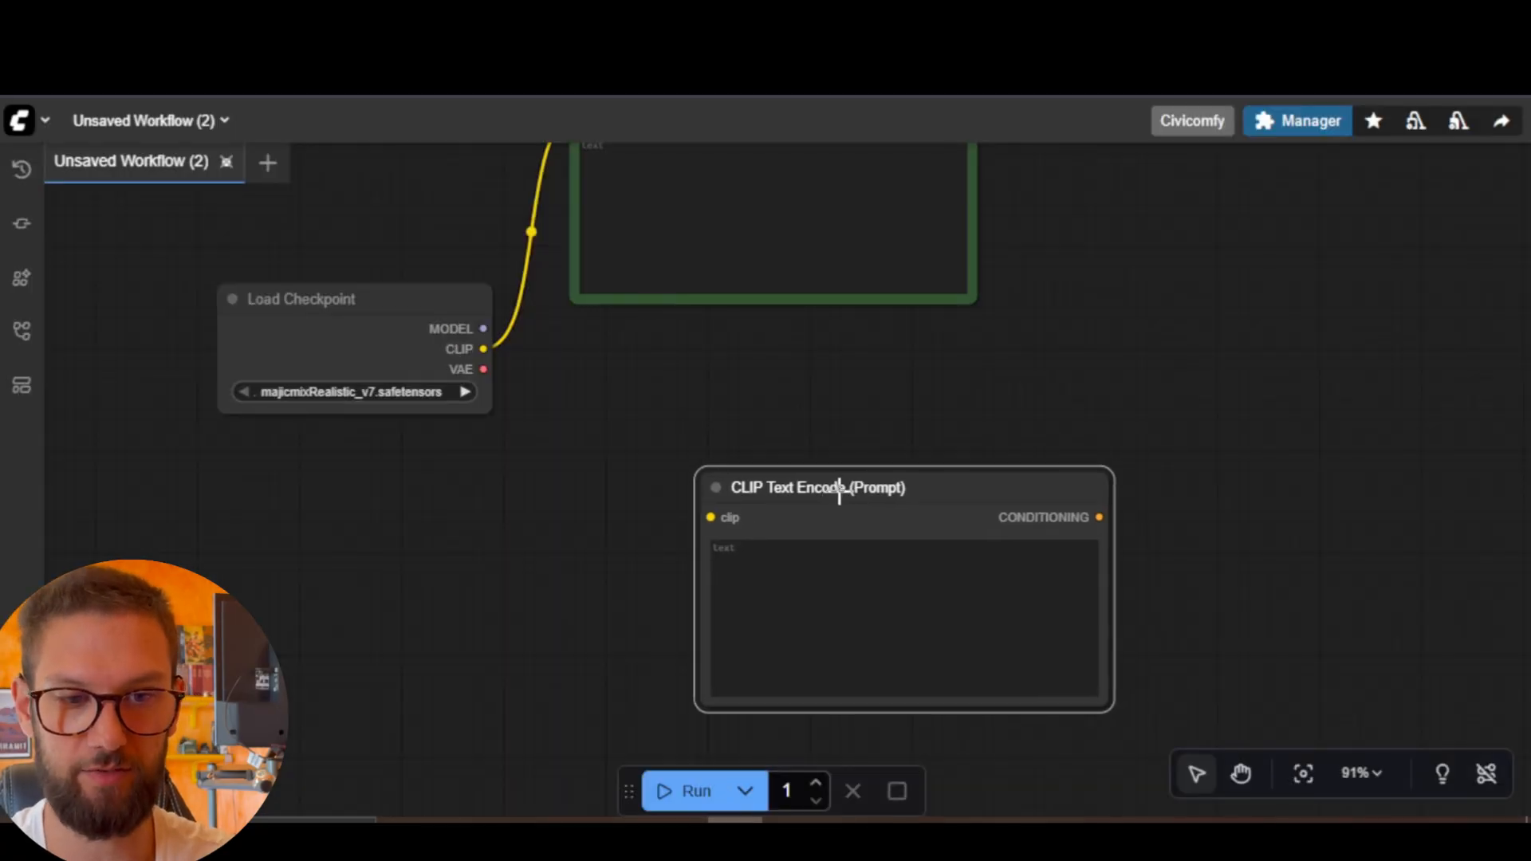
pyautogui.moveTo(839, 488); pyautogui.dragTo(738, 448)
pyautogui.press('Delete')
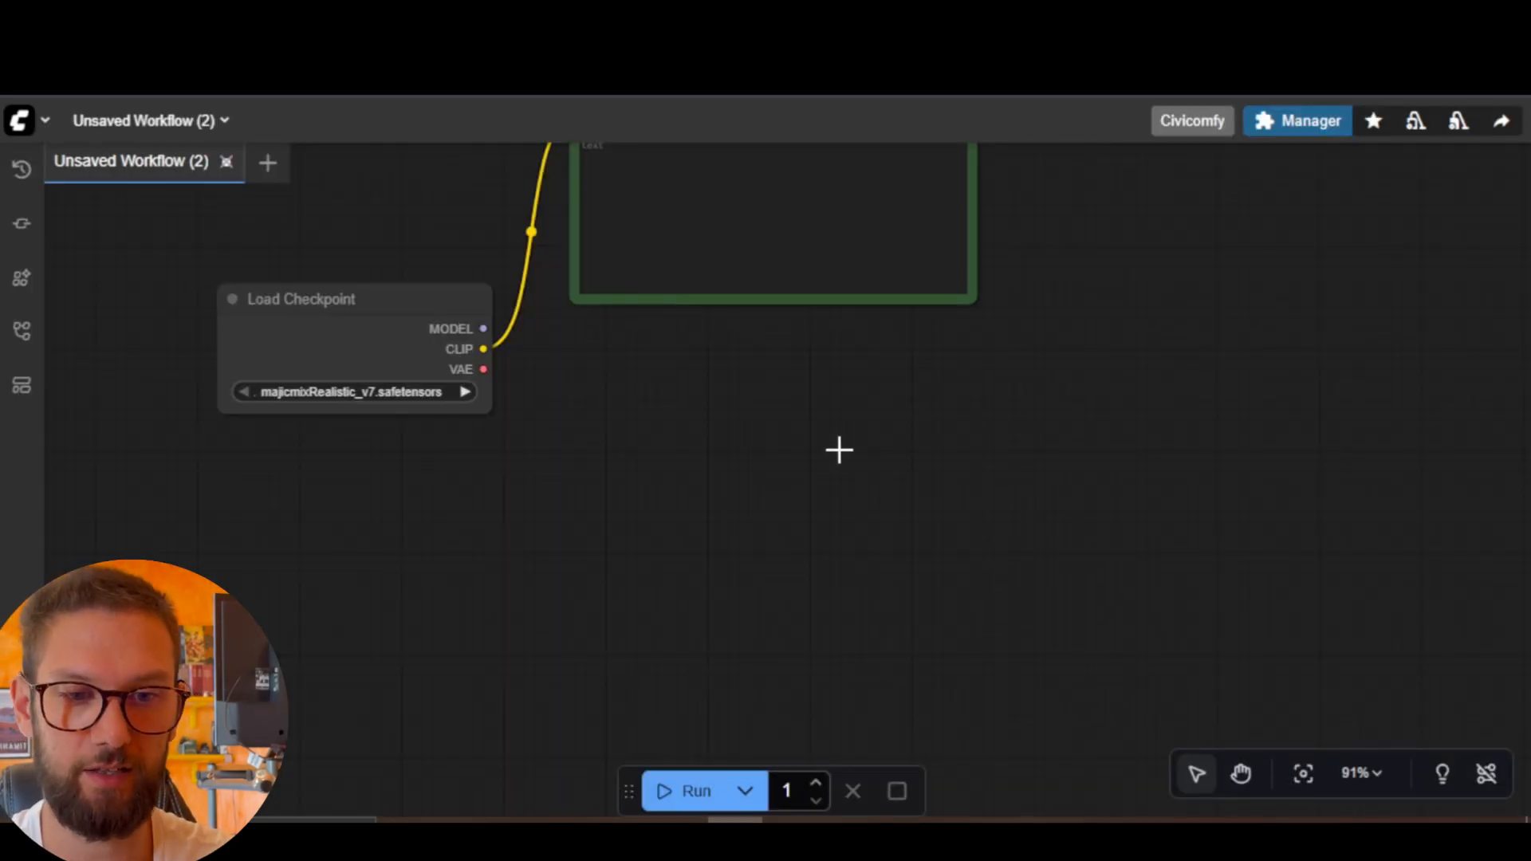
pyautogui.moveTo(481, 349); pyautogui.dragTo(681, 534)
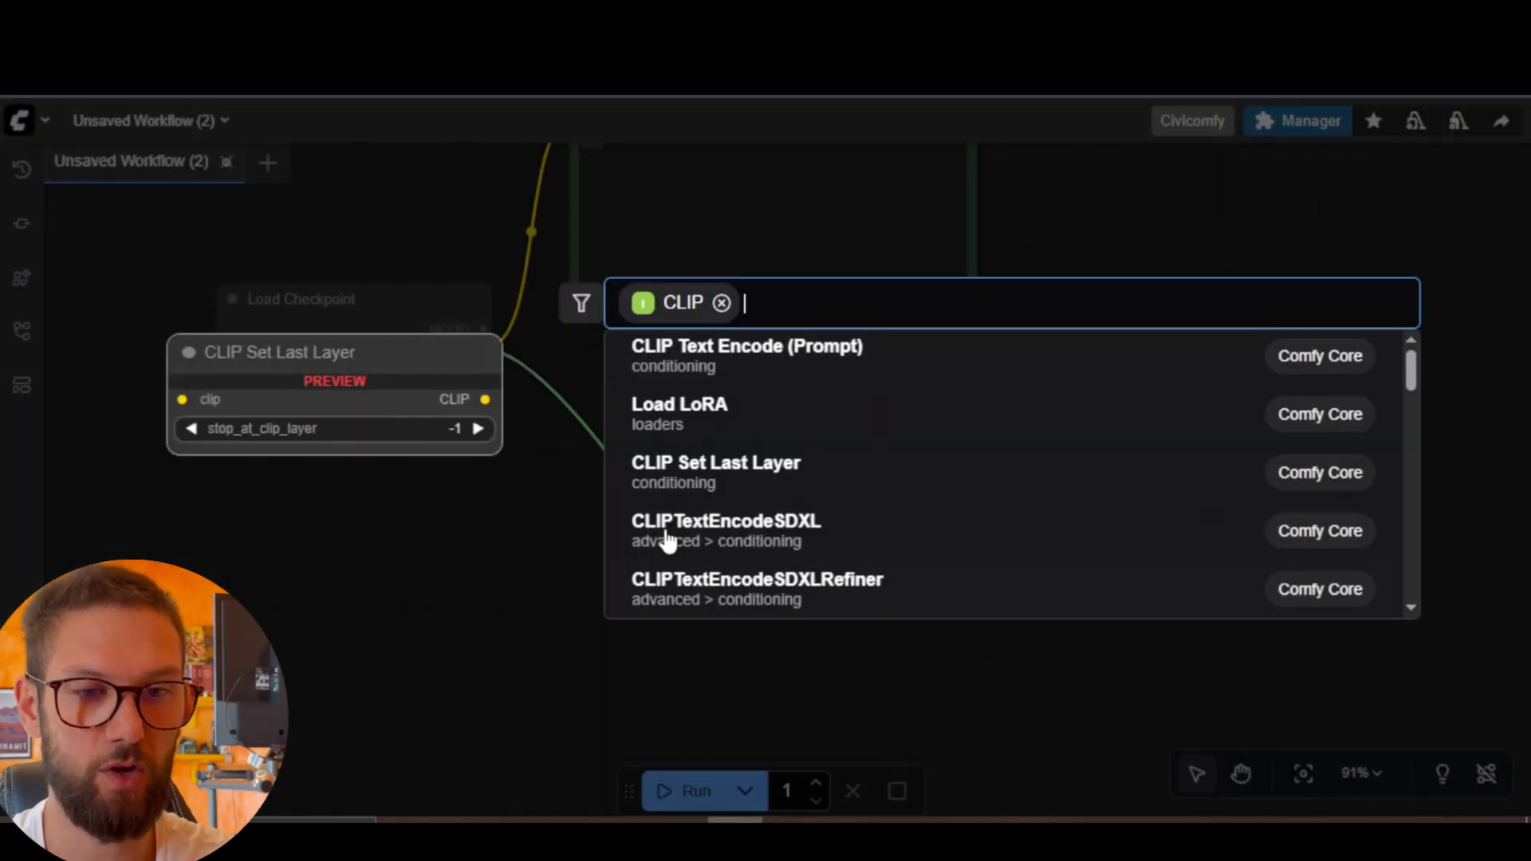
pyautogui.click(1338, 221)
pyautogui.scroll(-1, 831, 363)
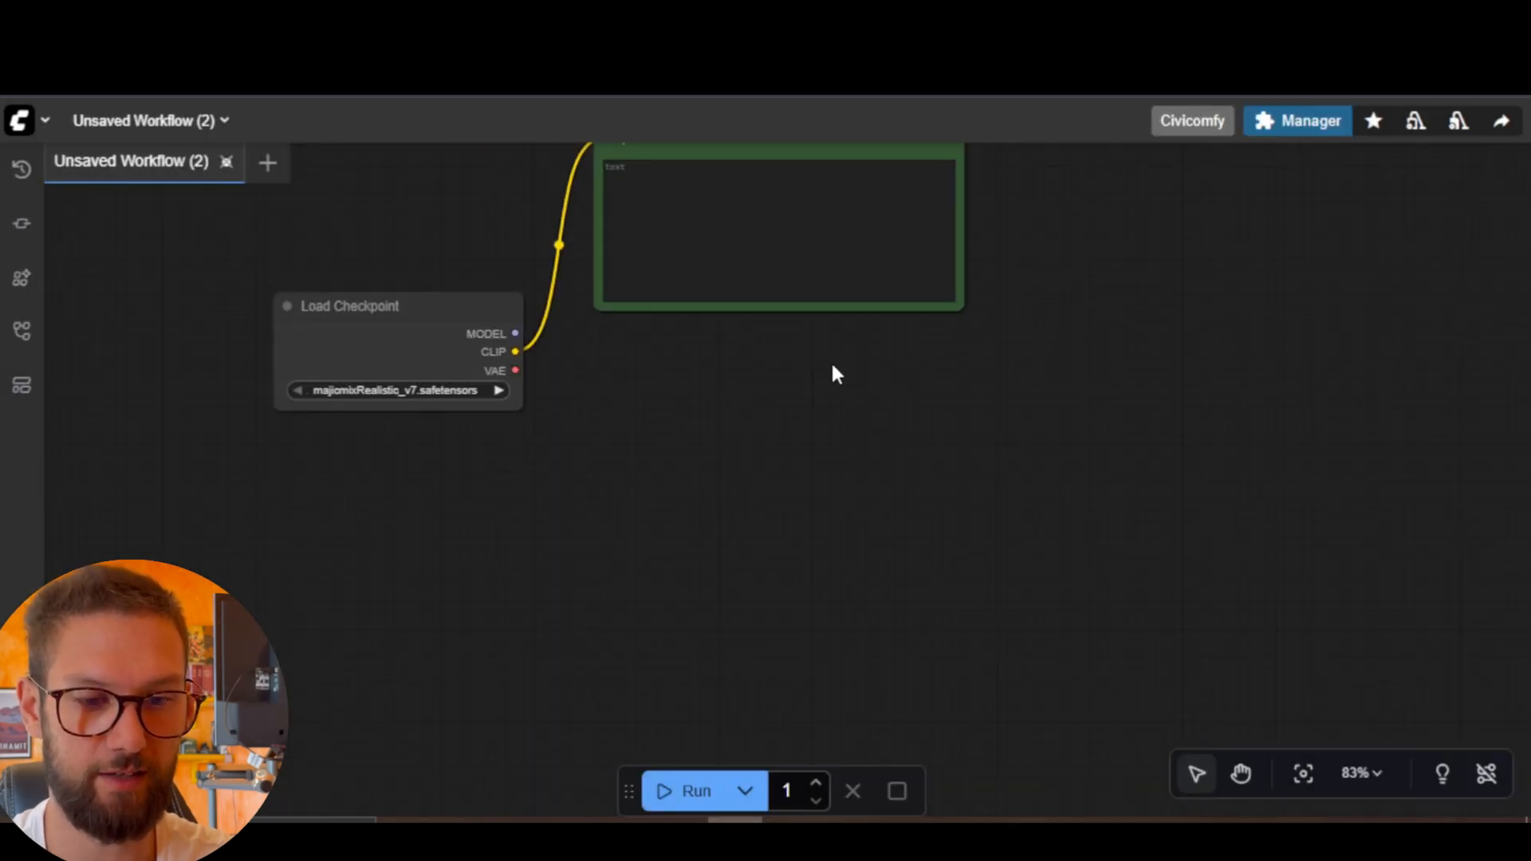
pyautogui.moveTo(861, 405); pyautogui.dragTo(837, 544)
pyautogui.rightClick(754, 356)
pyautogui.click(680, 434)
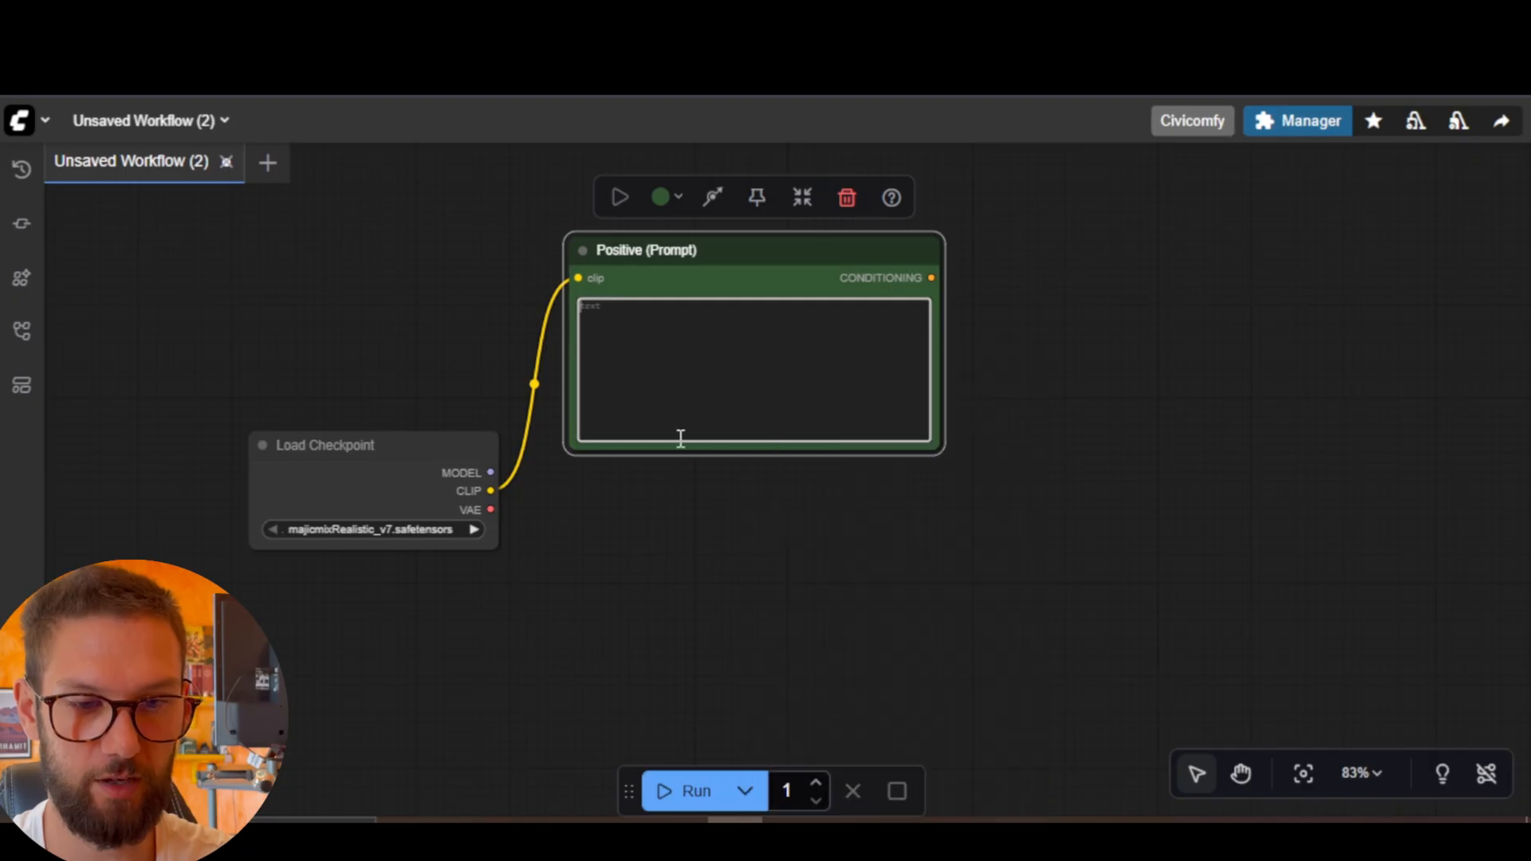
pyautogui.rightClick(717, 264)
pyautogui.click(745, 610)
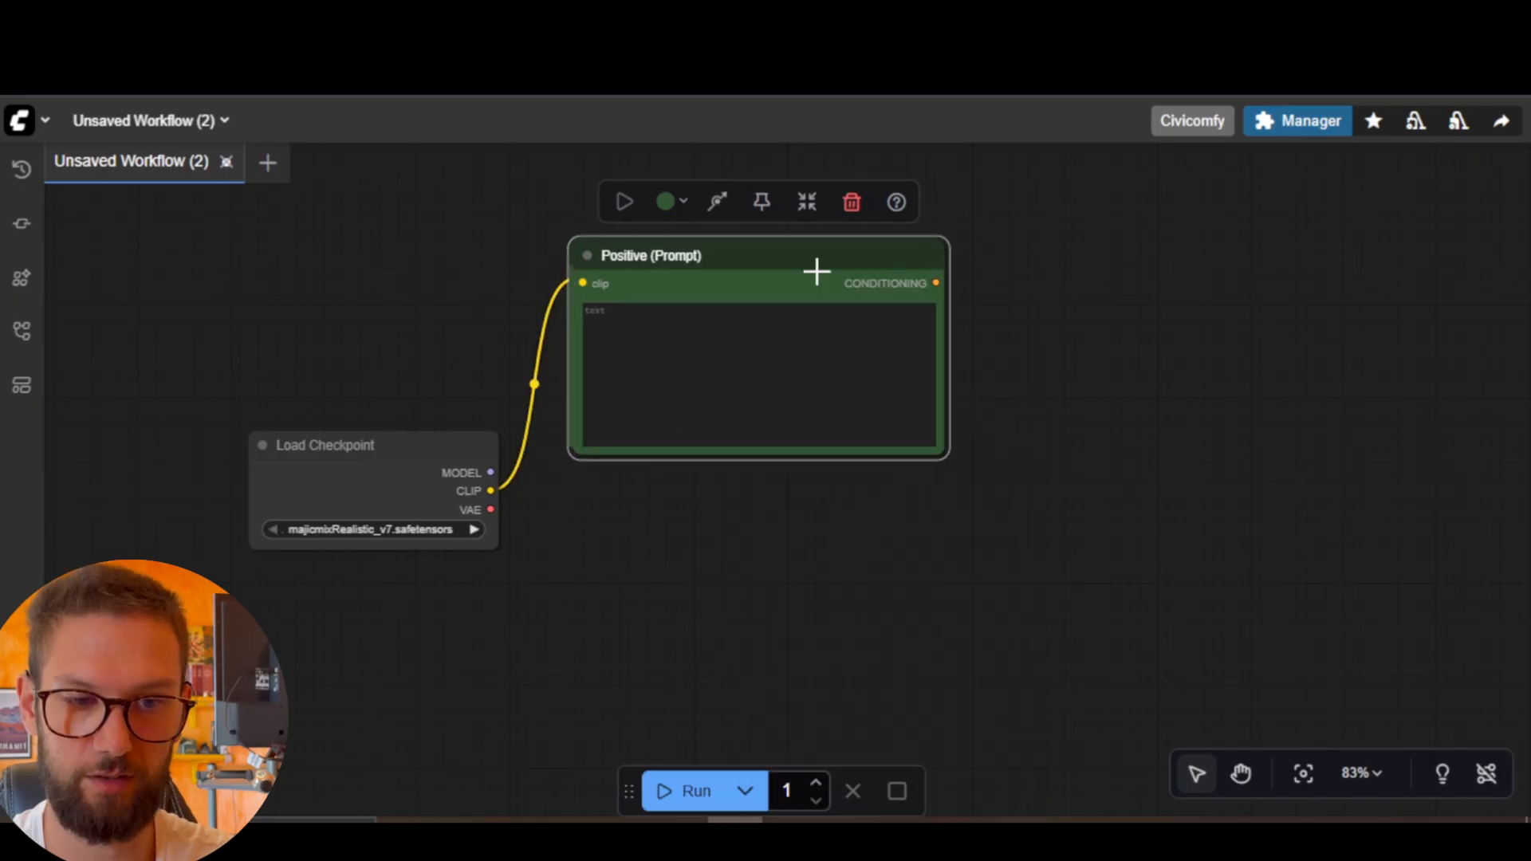
pyautogui.moveTo(816, 271)
pyautogui.mouseDown()
pyautogui.moveTo(806, 571)
pyautogui.moveTo(813, 526)
pyautogui.mouseUp()
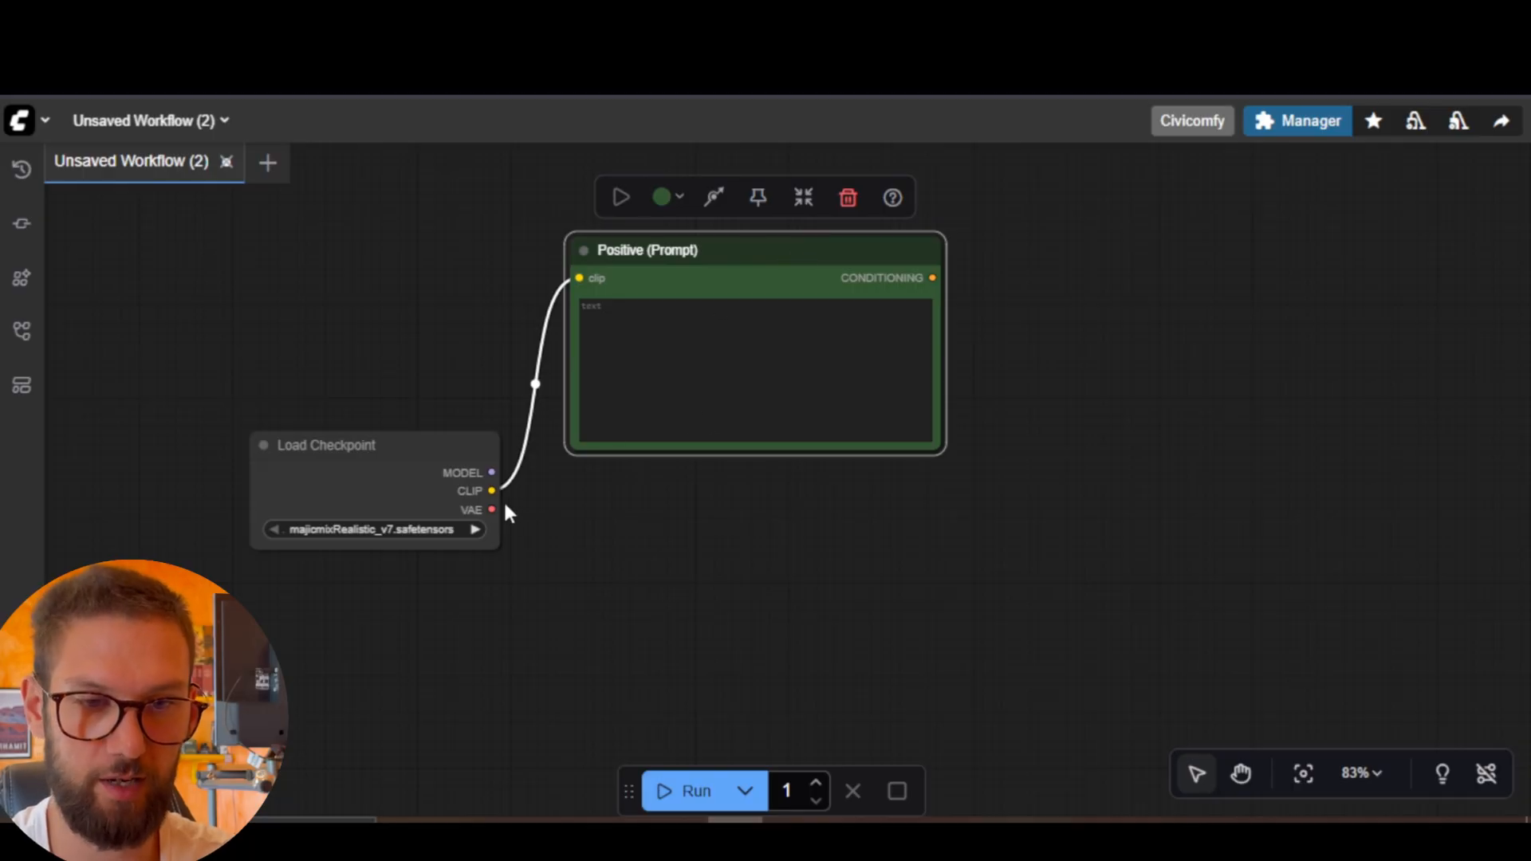
# Add a second CLIP Text Encode (Prompt) node from Load Checkpoint's CLIP output and place it below the Positive (Prompt) node.
pyautogui.moveTo(491, 490); pyautogui.dragTo(654, 619)
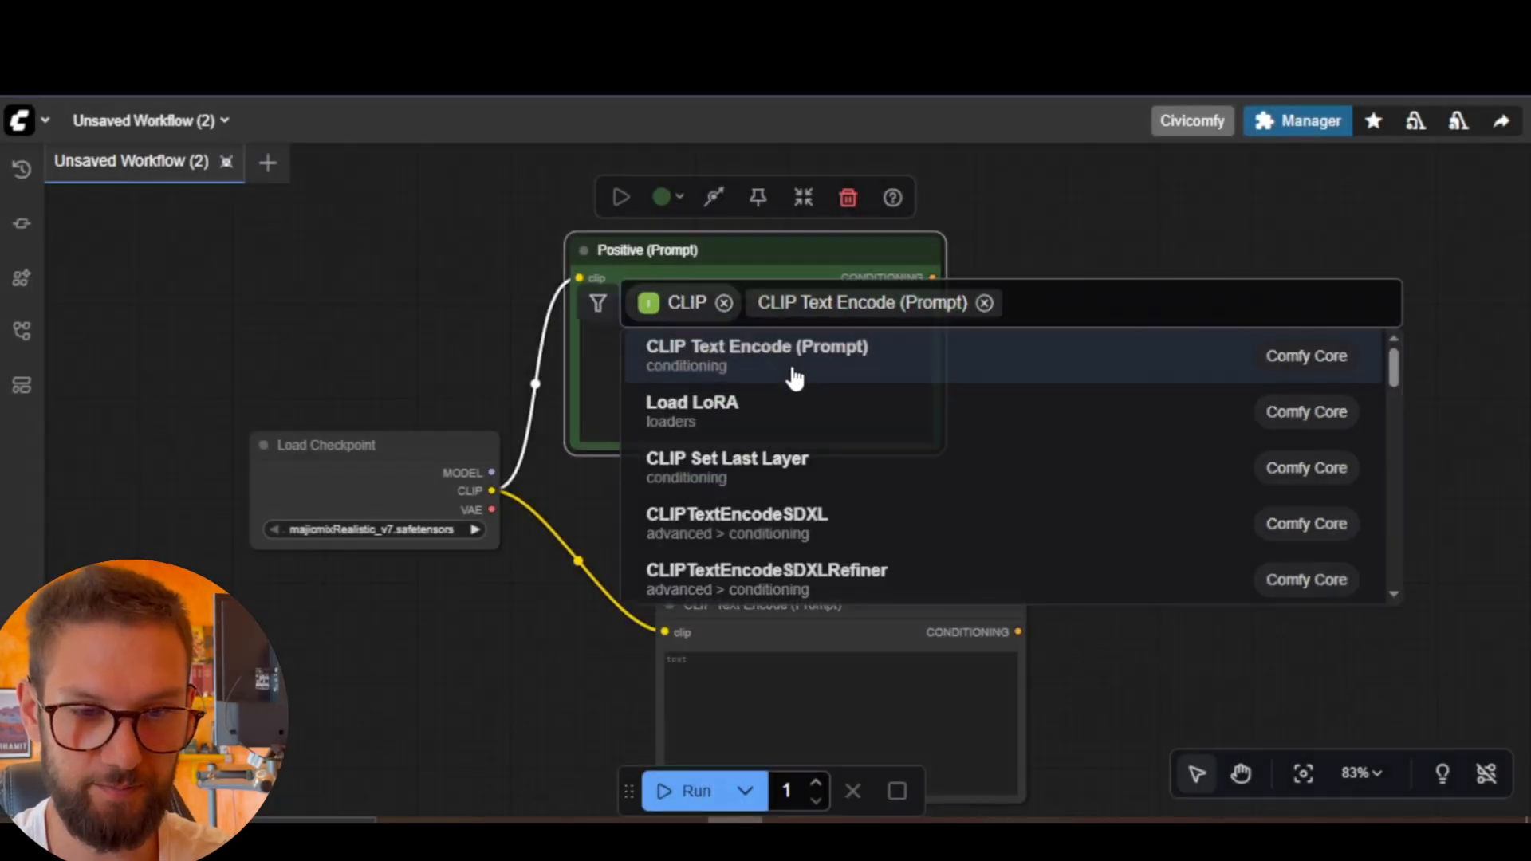
pyautogui.click(792, 371)
pyautogui.moveTo(878, 614); pyautogui.dragTo(815, 530)
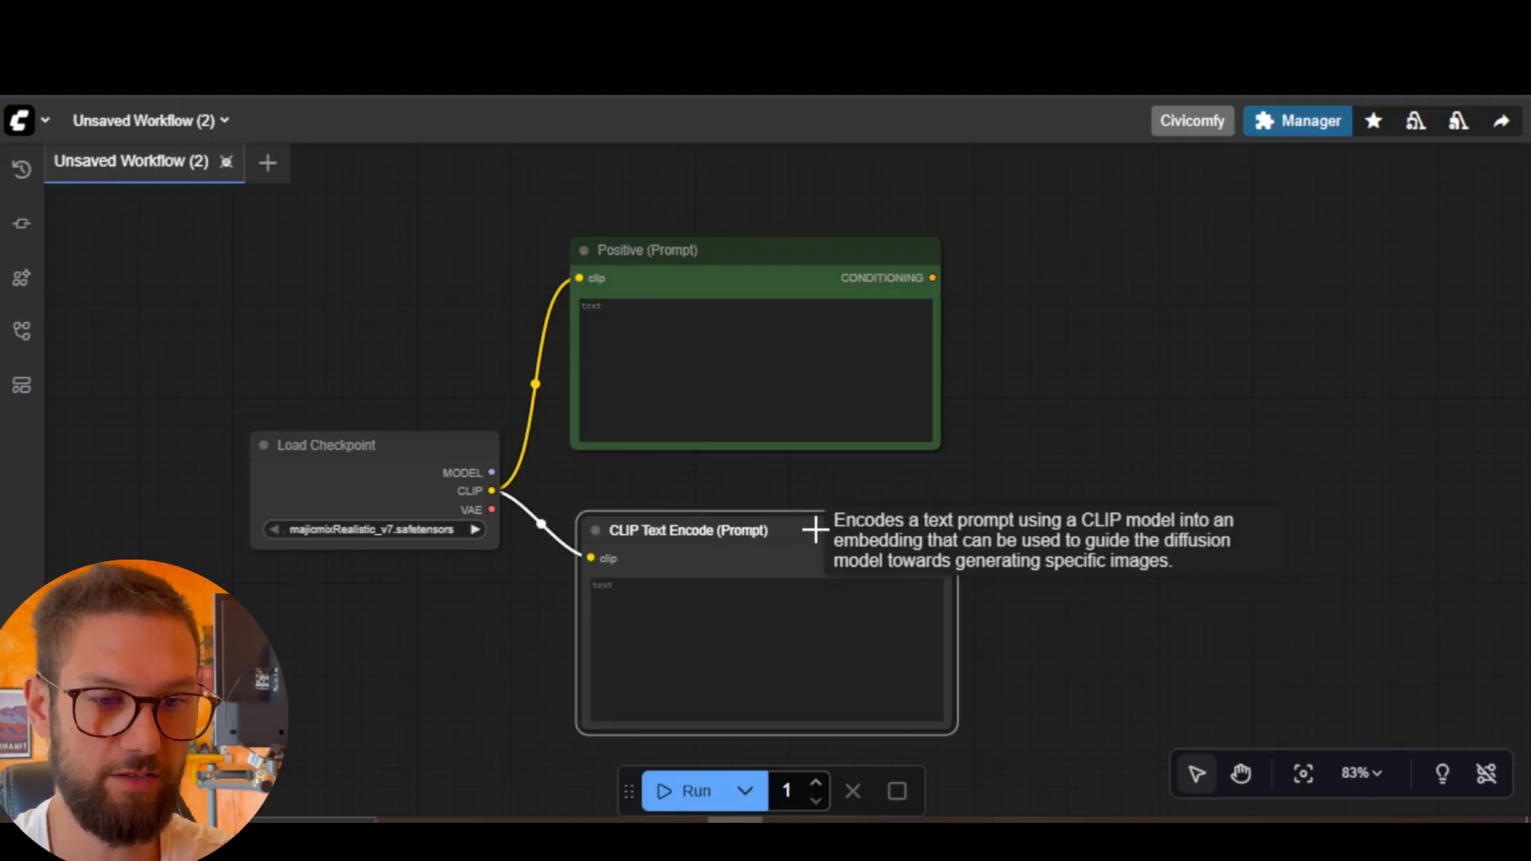
# Retitle the second CLIP Text Encode node as Negative (Prompt).
pyautogui.rightClick(817, 530)
pyautogui.click(829, 536)
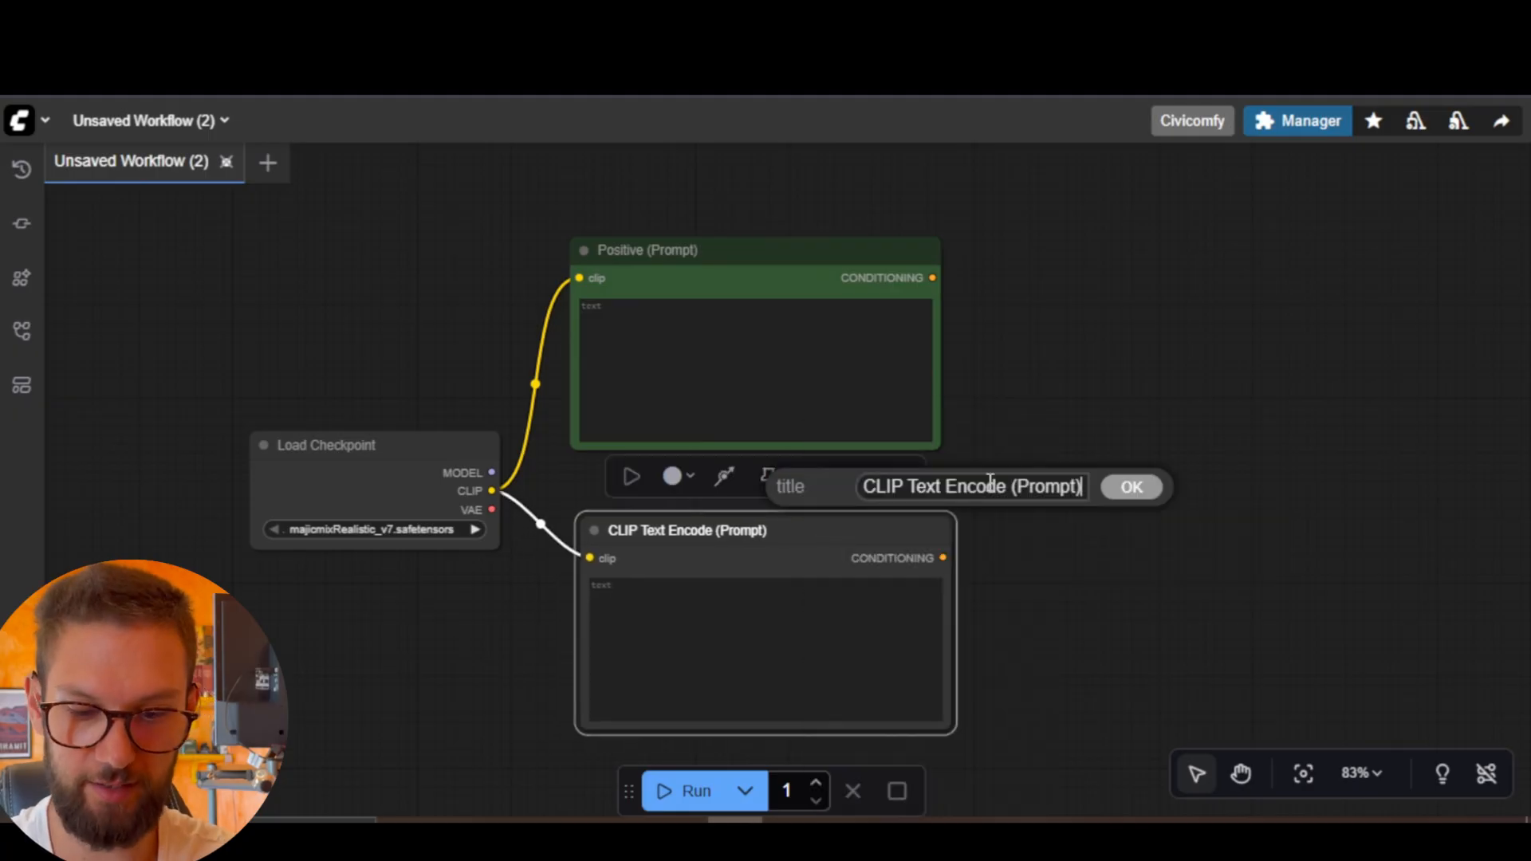
pyautogui.moveTo(1005, 484); pyautogui.dragTo(883, 493)
pyautogui.write('Negative')
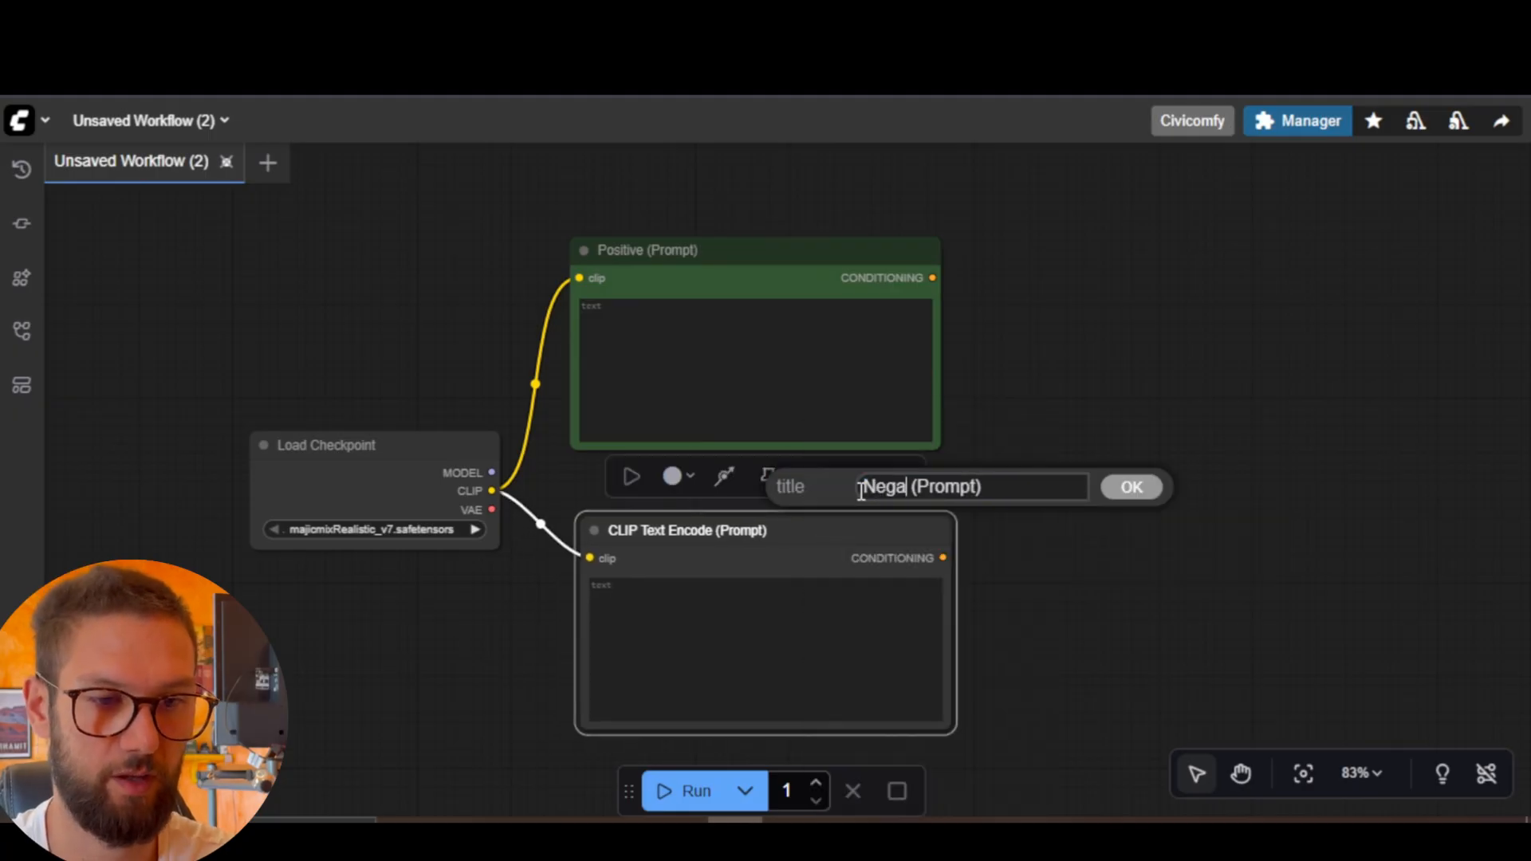
pyautogui.click(1137, 492)
# Color the Negative (Prompt) node red and align the two prompt nodes in a close vertical stack.
pyautogui.rightClick(887, 522)
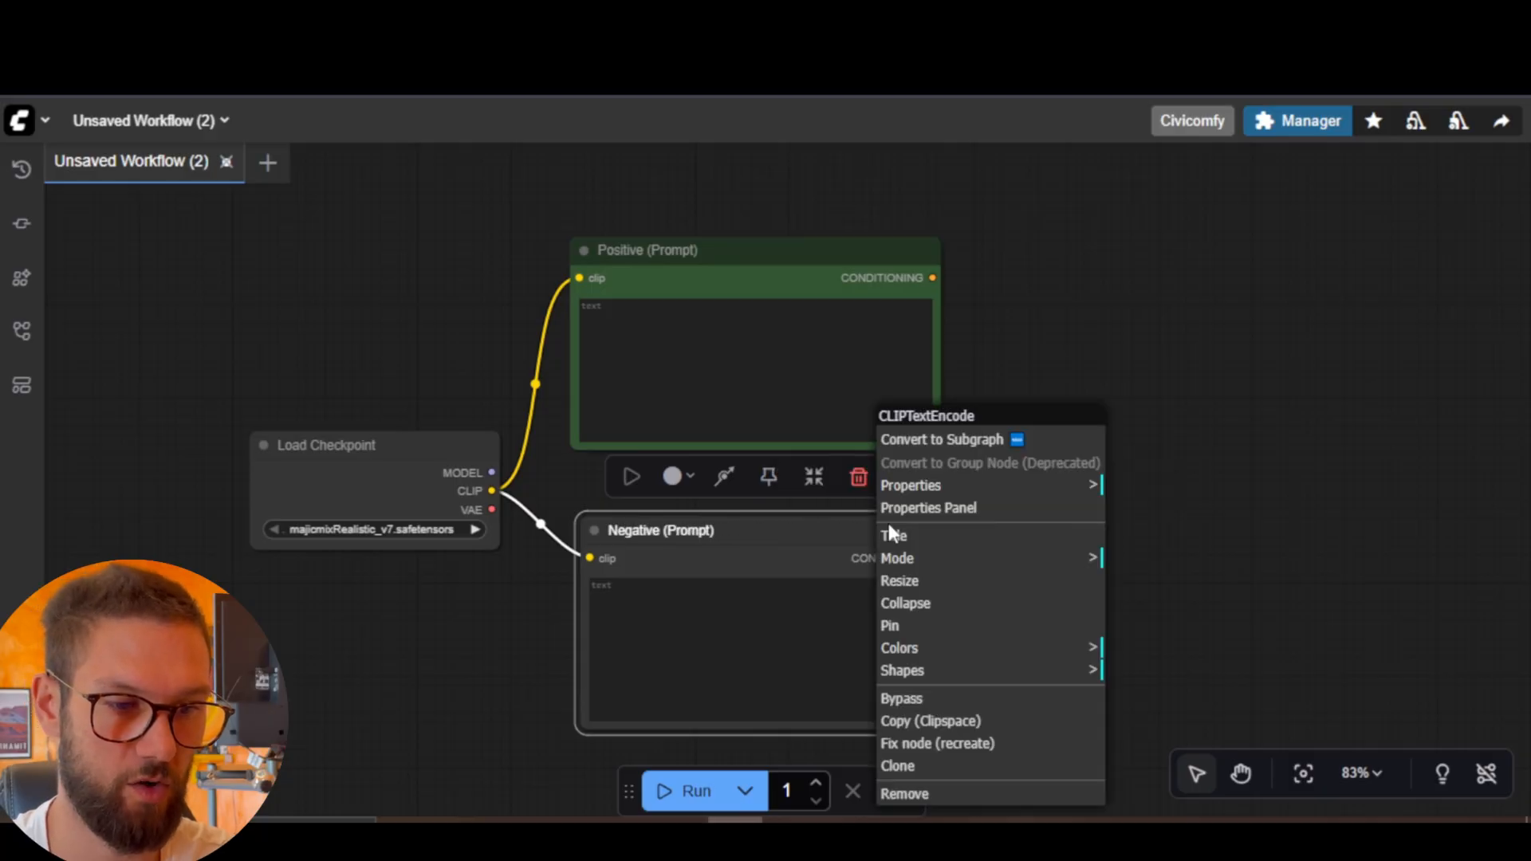
pyautogui.click(945, 655)
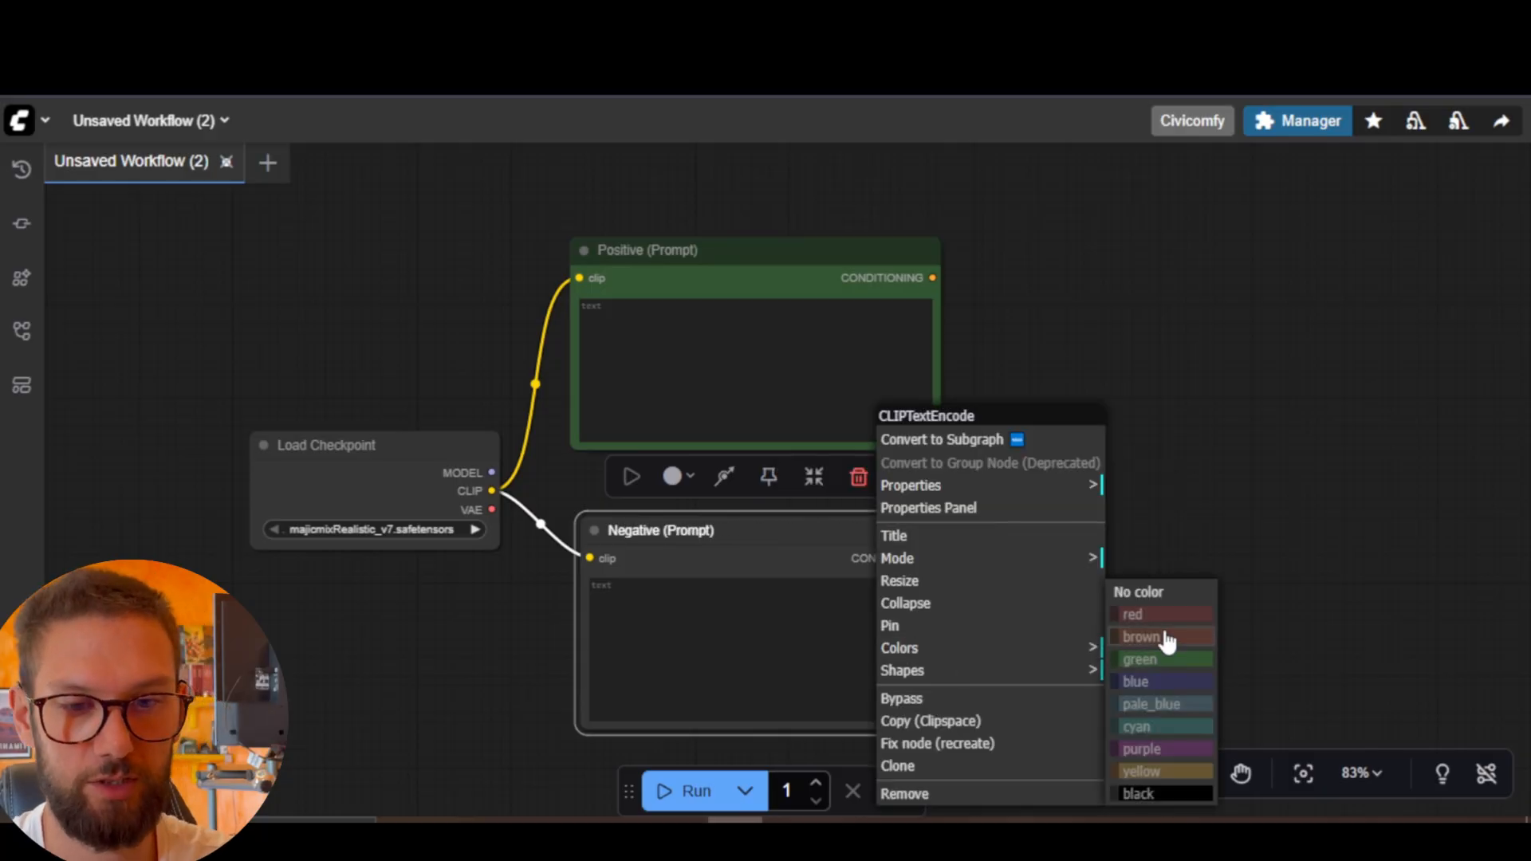
pyautogui.click(1149, 615)
pyautogui.moveTo(861, 532); pyautogui.dragTo(834, 530)
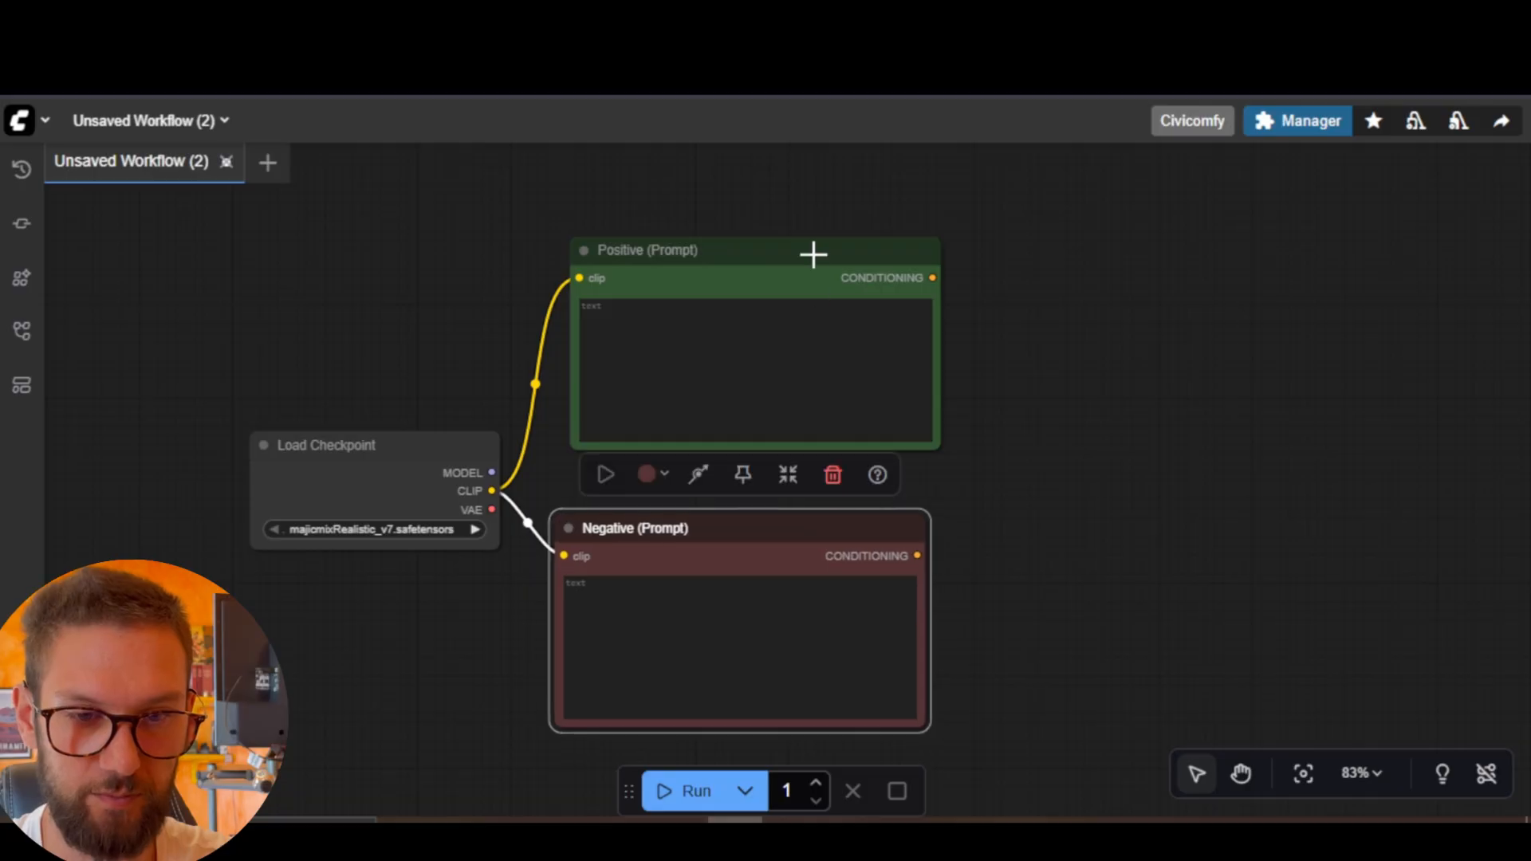
pyautogui.moveTo(811, 253)
pyautogui.mouseDown()
pyautogui.moveTo(793, 253)
pyautogui.moveTo(791, 274)
pyautogui.mouseUp()
pyautogui.moveTo(798, 529); pyautogui.dragTo(789, 503)
pyautogui.click(1027, 382)
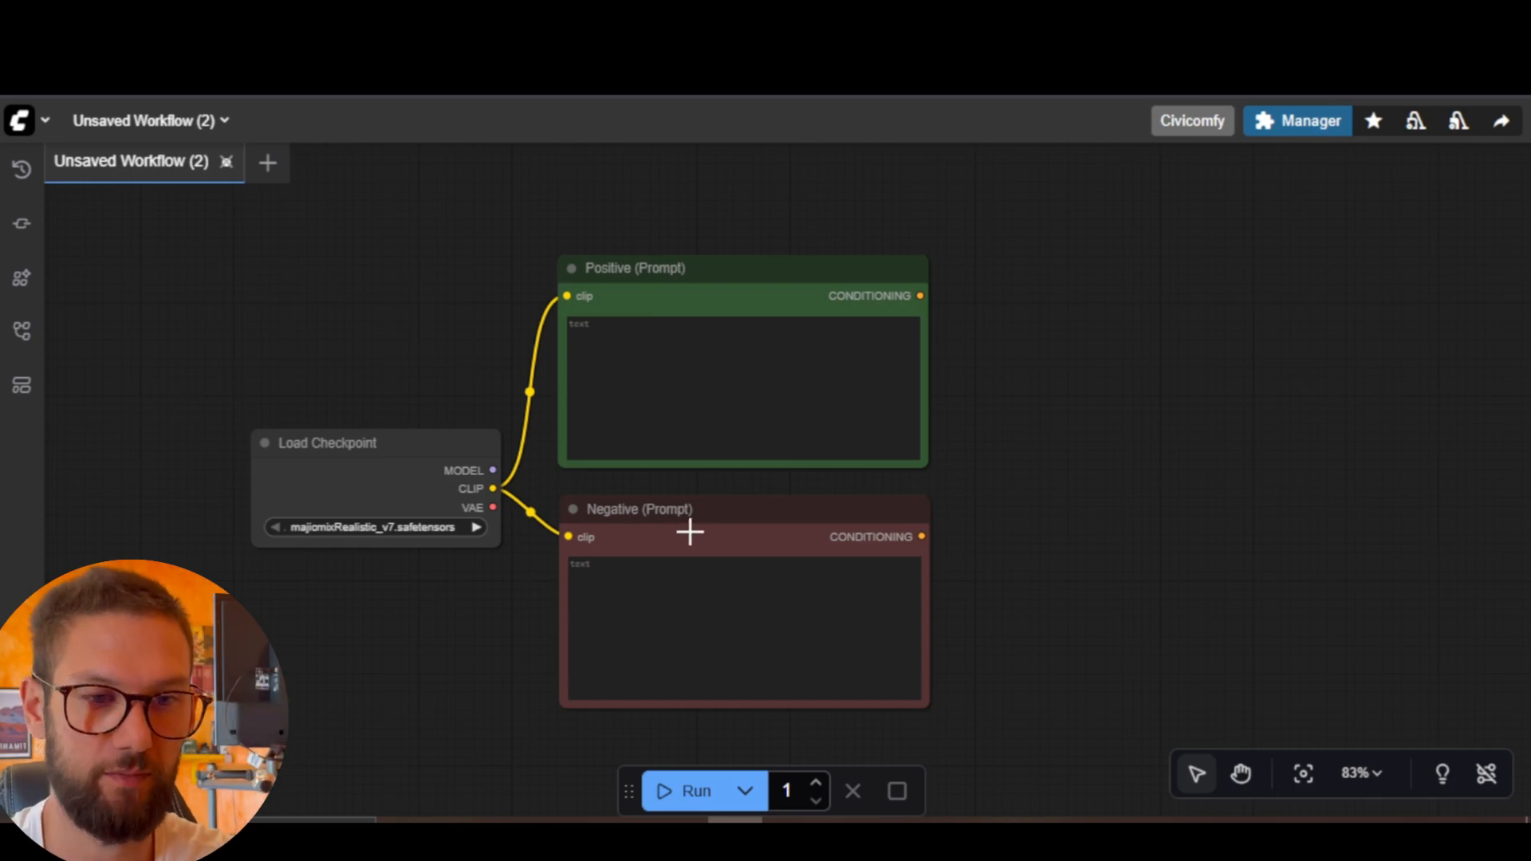
# Add a KSampler node fed by the Positive (Prompt) node's CONDITIONING output and place it to the right of the prompt nodes.
pyautogui.moveTo(1212, 477); pyautogui.dragTo(970, 448)
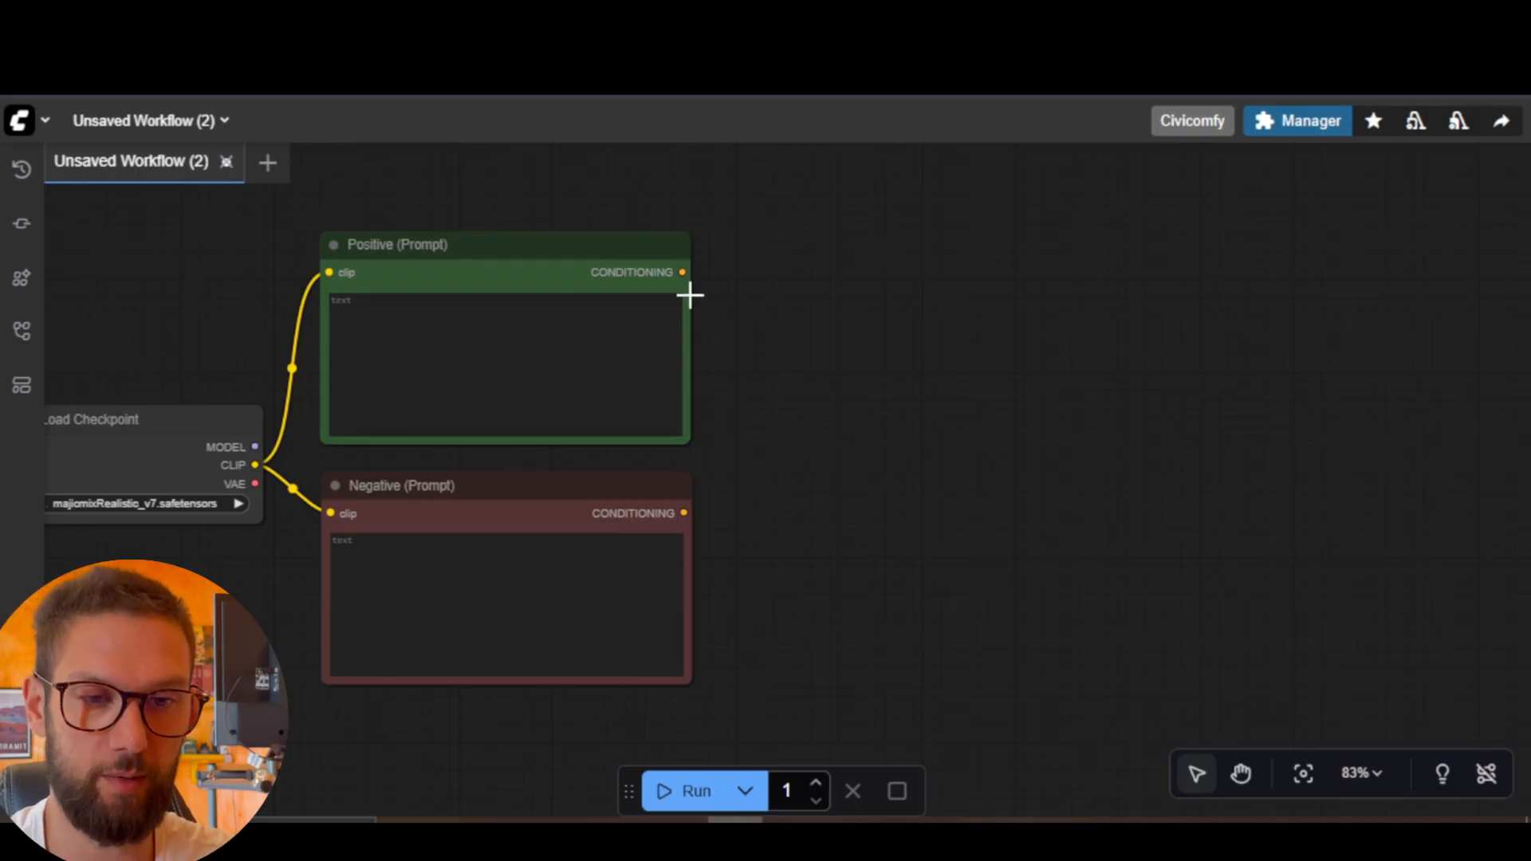
pyautogui.moveTo(683, 271); pyautogui.dragTo(917, 421)
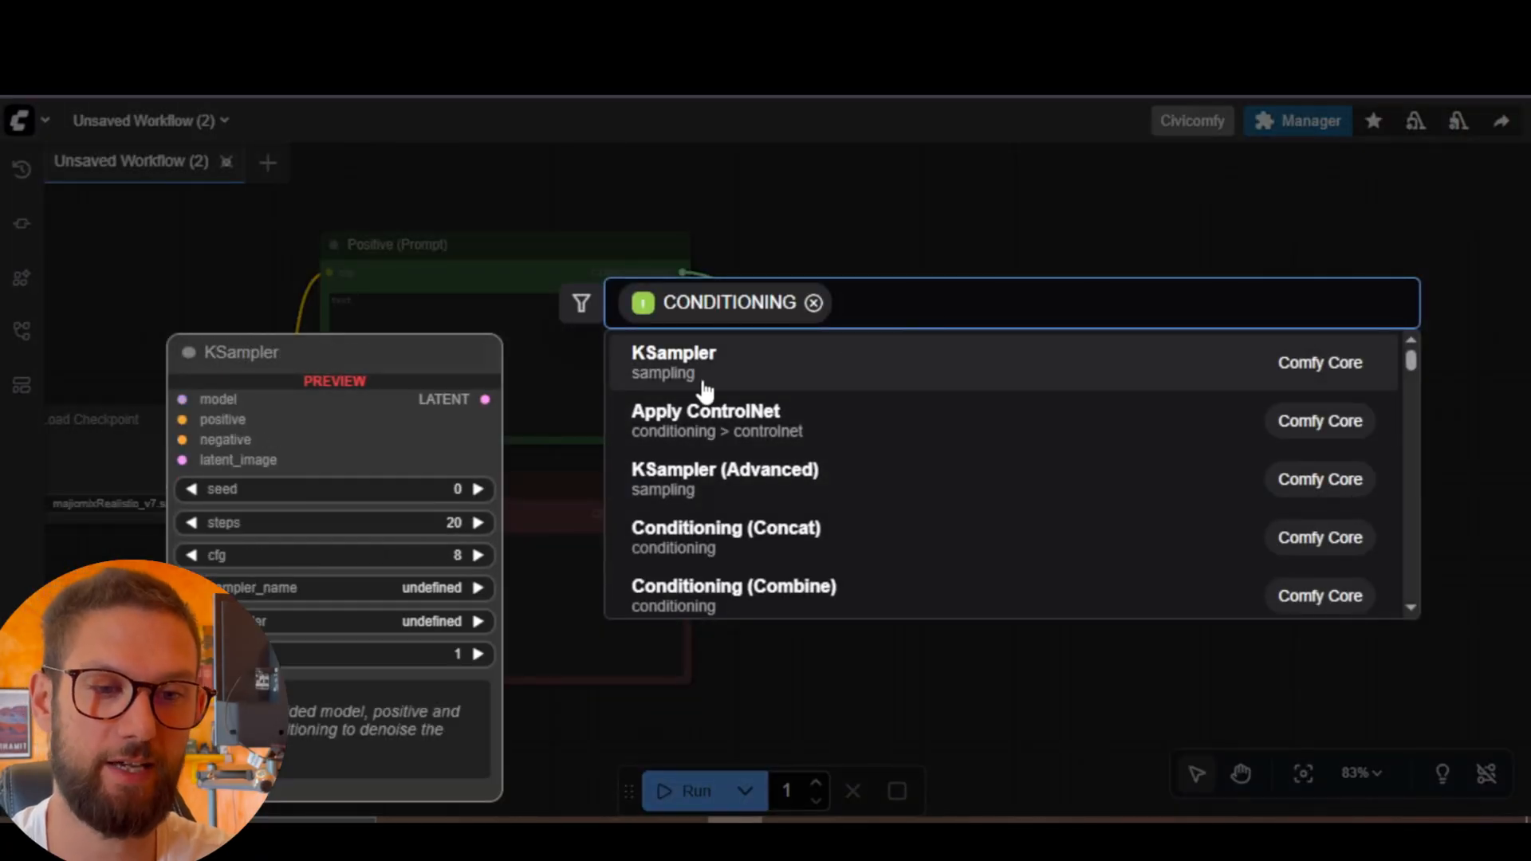
pyautogui.click(721, 358)
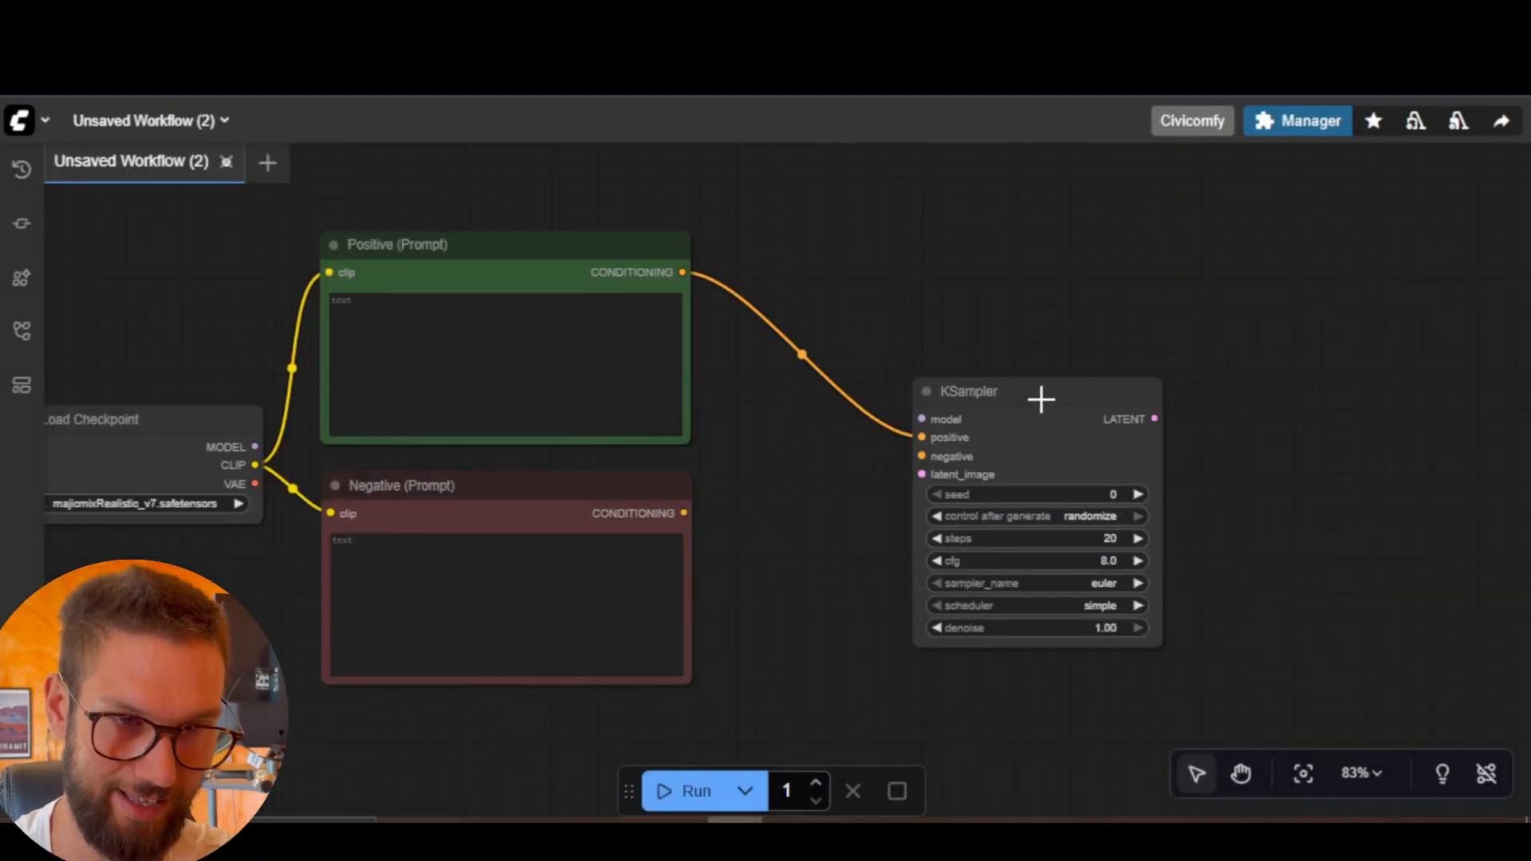
pyautogui.moveTo(1041, 398); pyautogui.dragTo(984, 327)
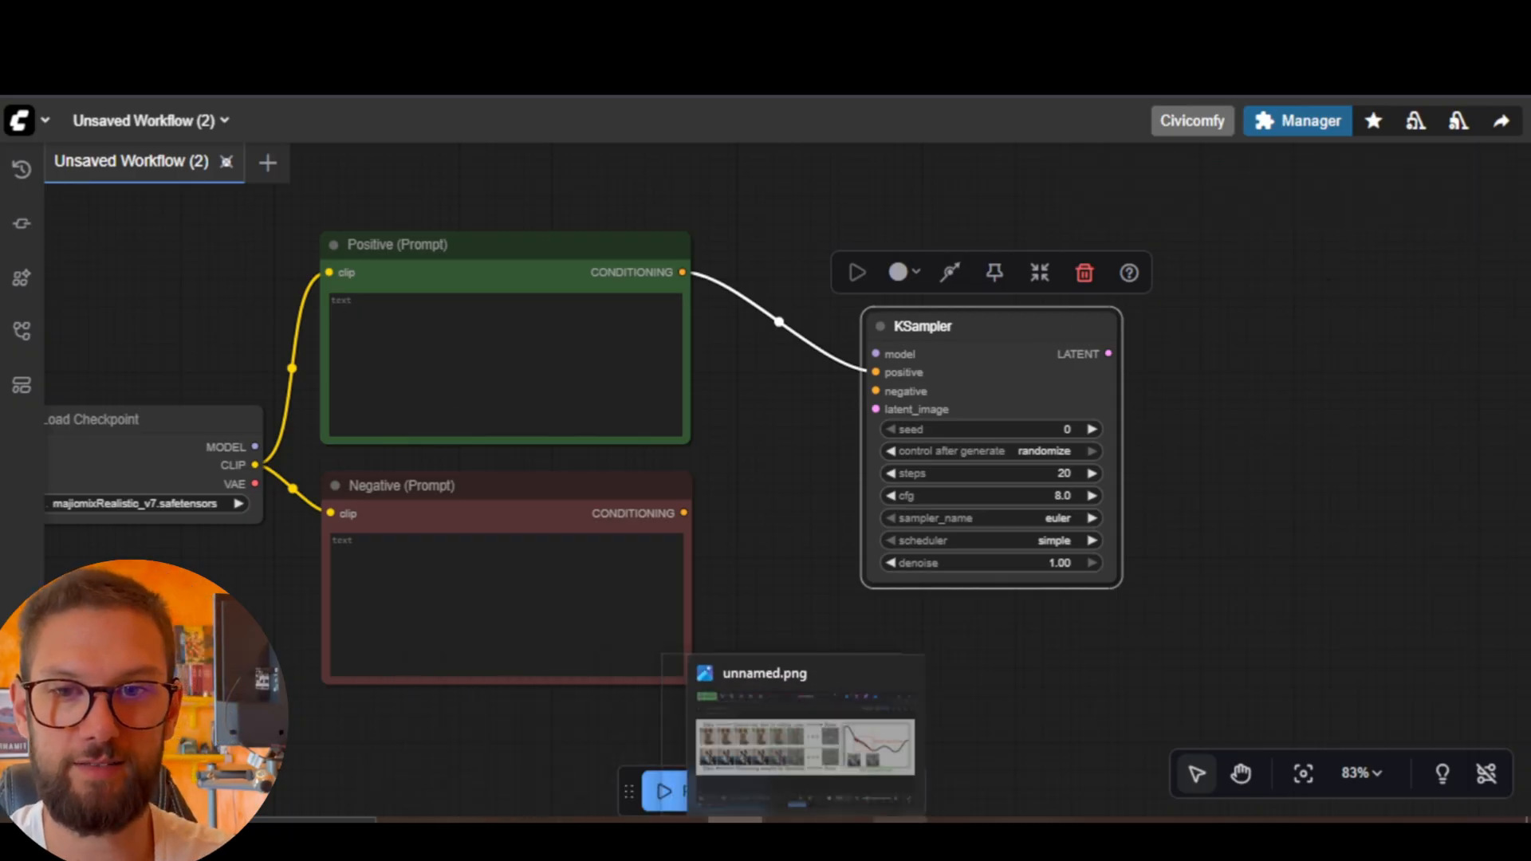
# Switch to unnamed.png in the image viewer and examine the diagram of adding noise to data and generating samples by denoising.
pyautogui.click(900, 821)
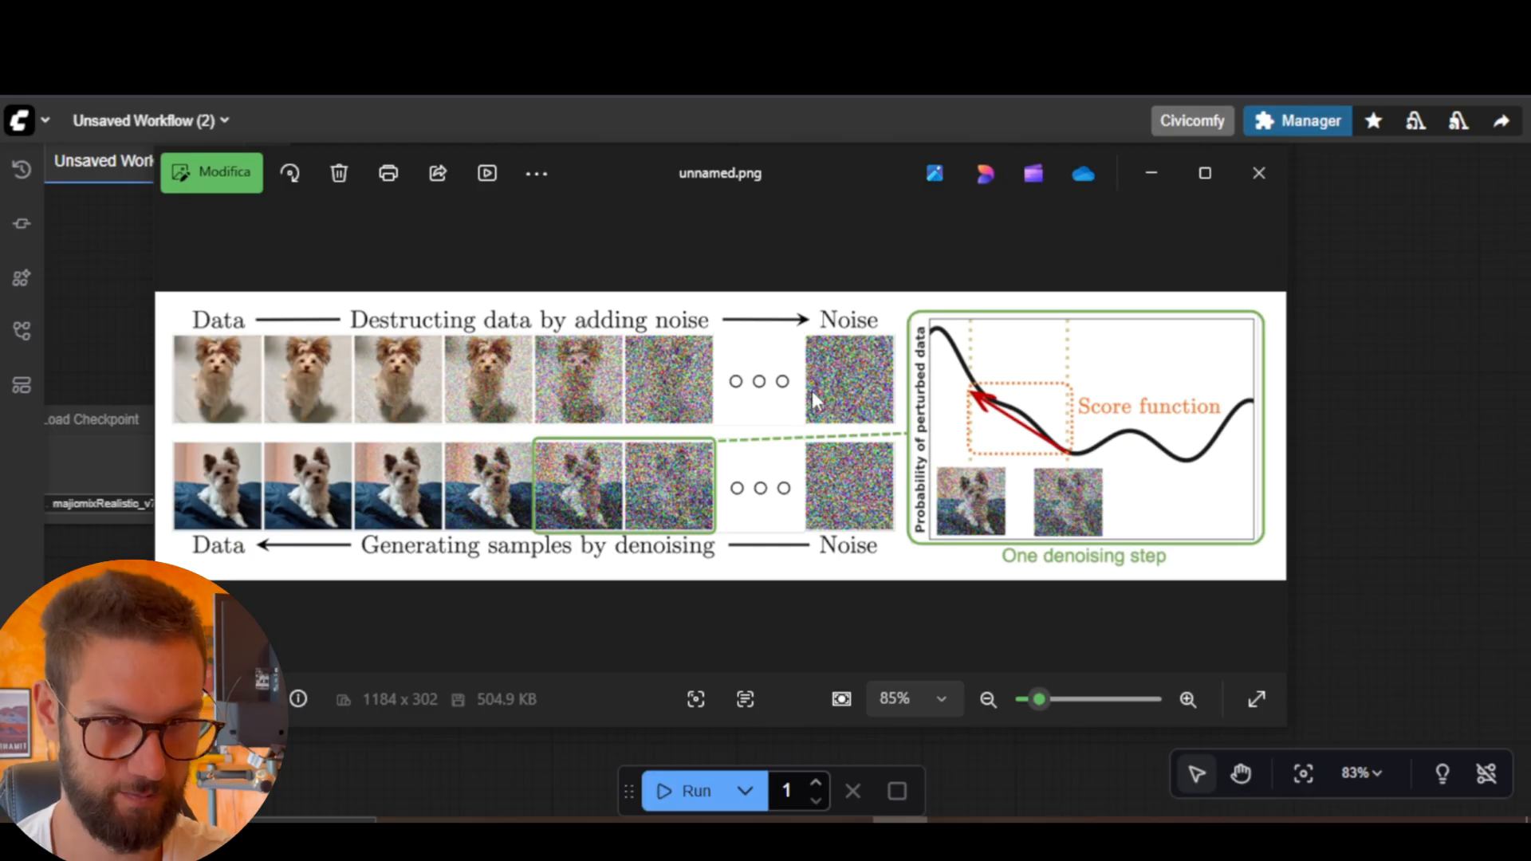
pyautogui.scroll(6, 837, 369)
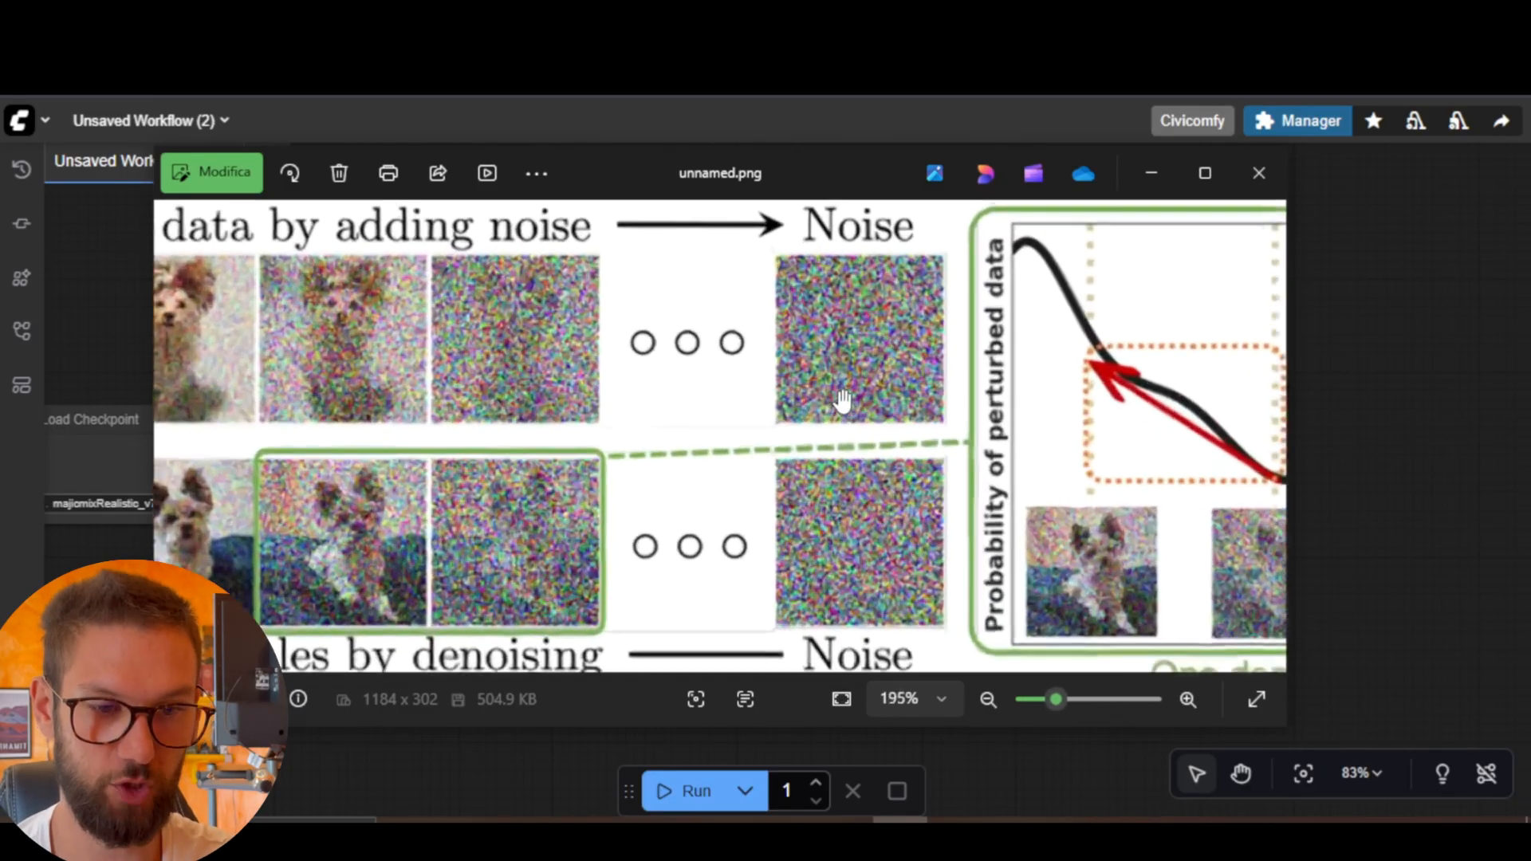
pyautogui.scroll(-3, 848, 391)
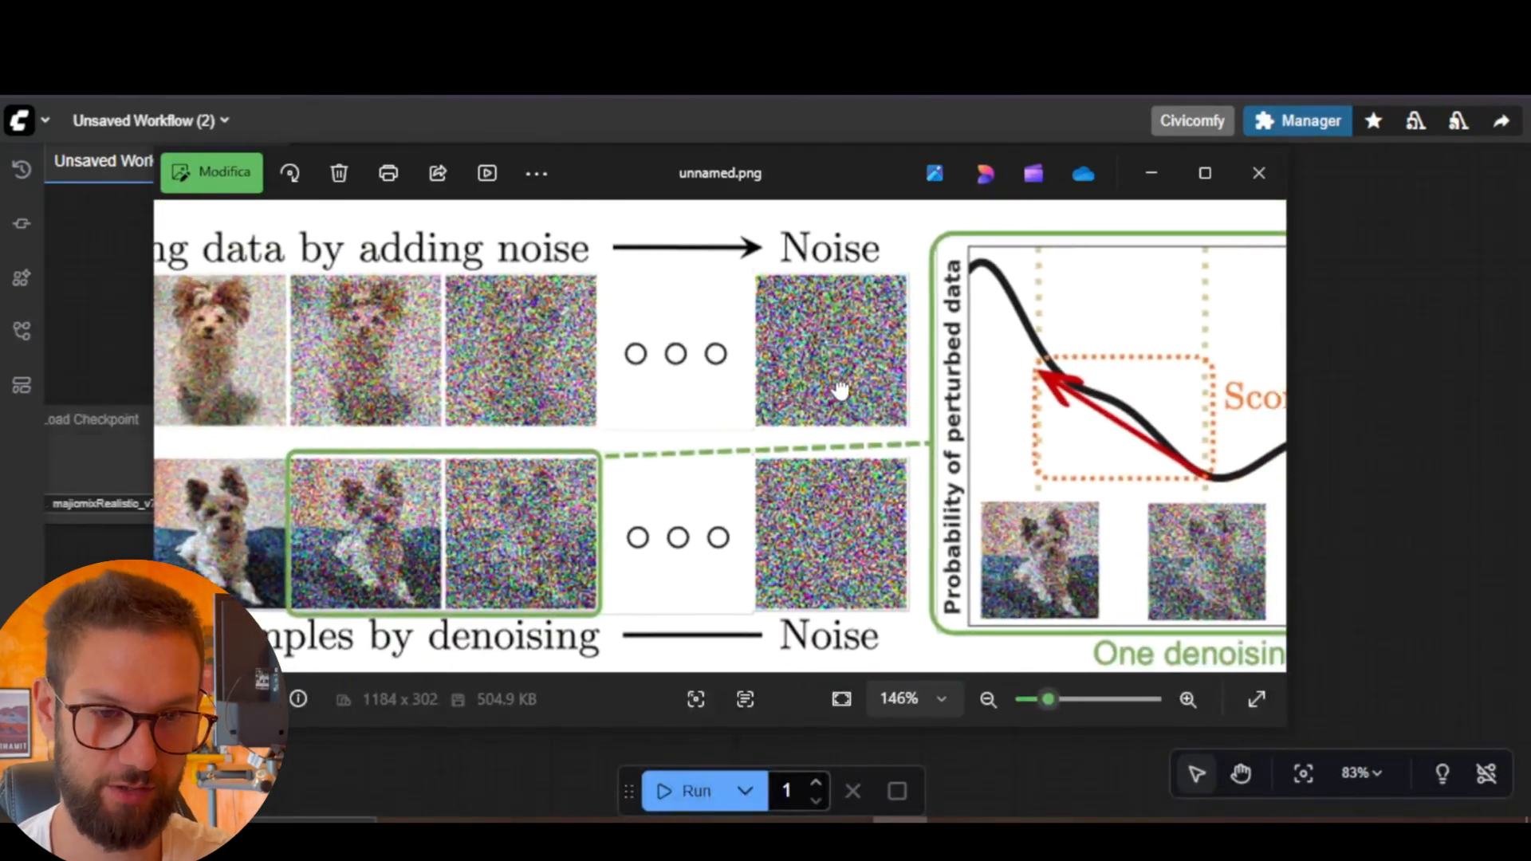
pyautogui.scroll(-2, 807, 357)
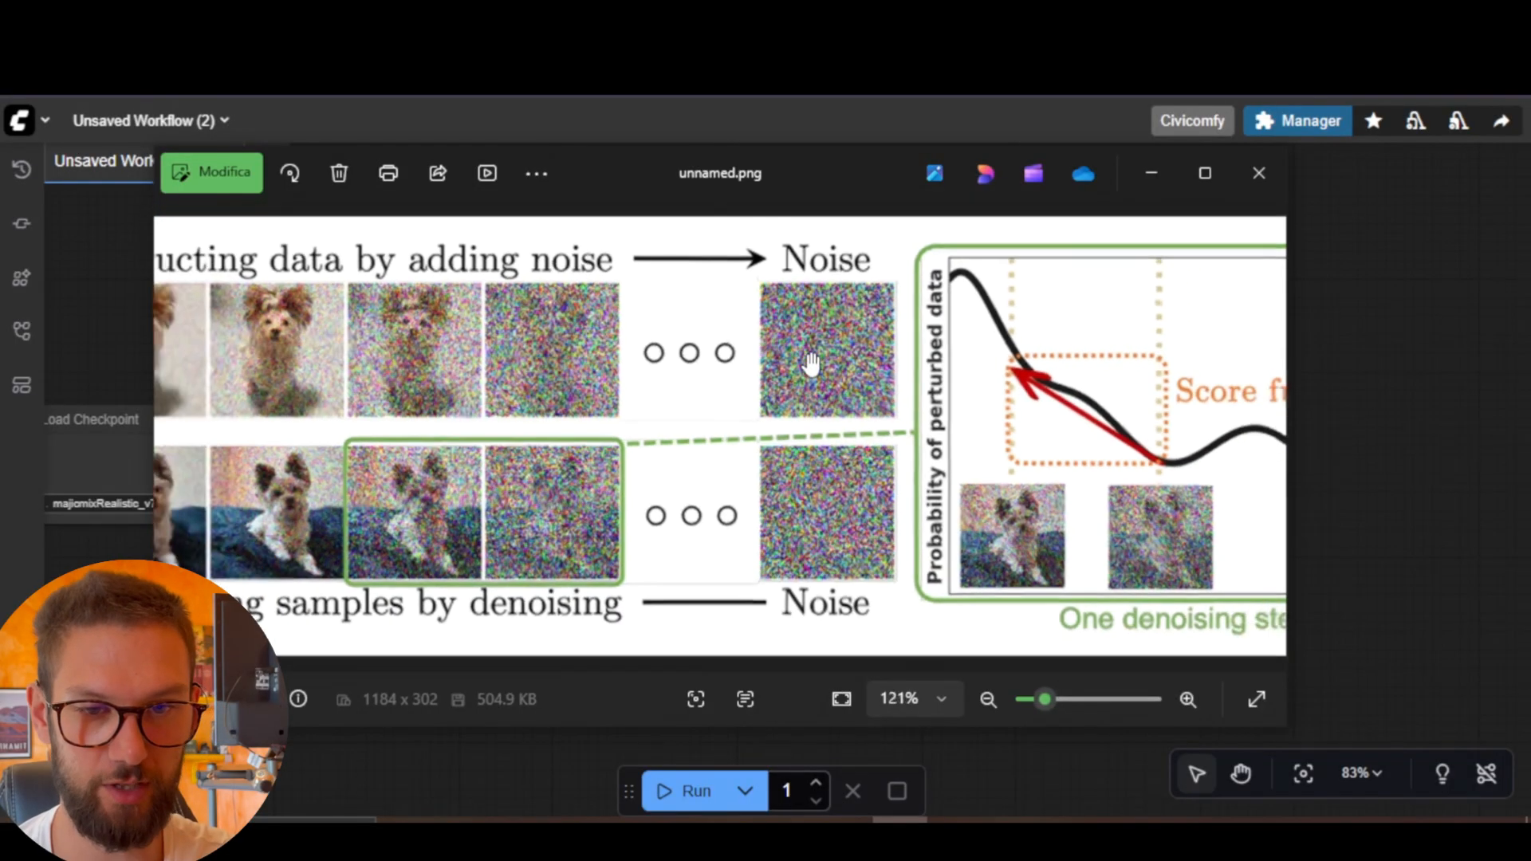
pyautogui.hscroll(-1, 735, 339)
pyautogui.hscroll(-1, 730, 319)
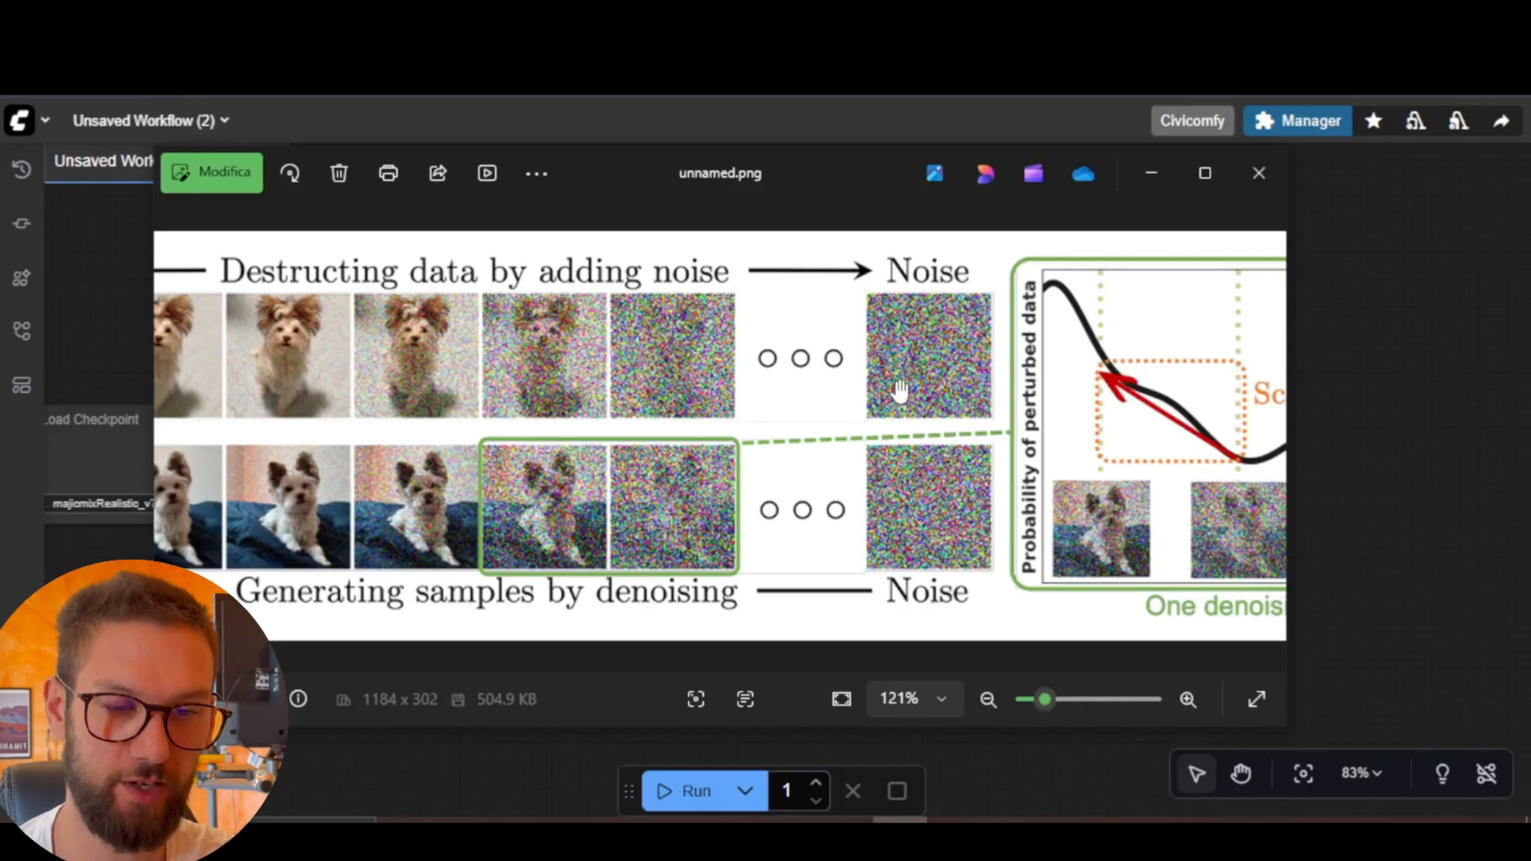
pyautogui.moveTo(781, 325); pyautogui.dragTo(832, 325)
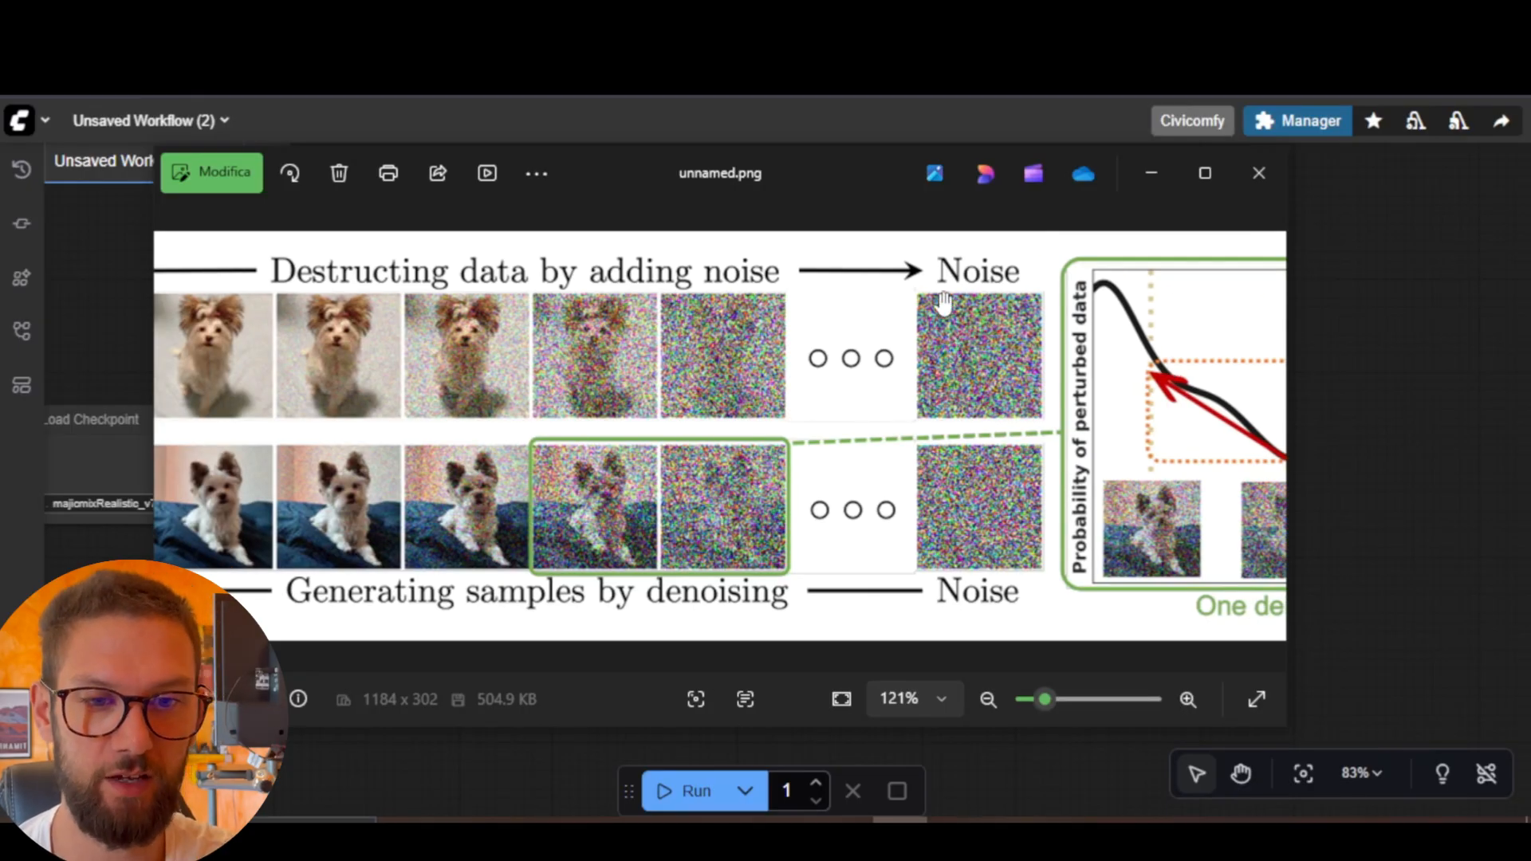
pyautogui.moveTo(708, 342); pyautogui.dragTo(822, 351)
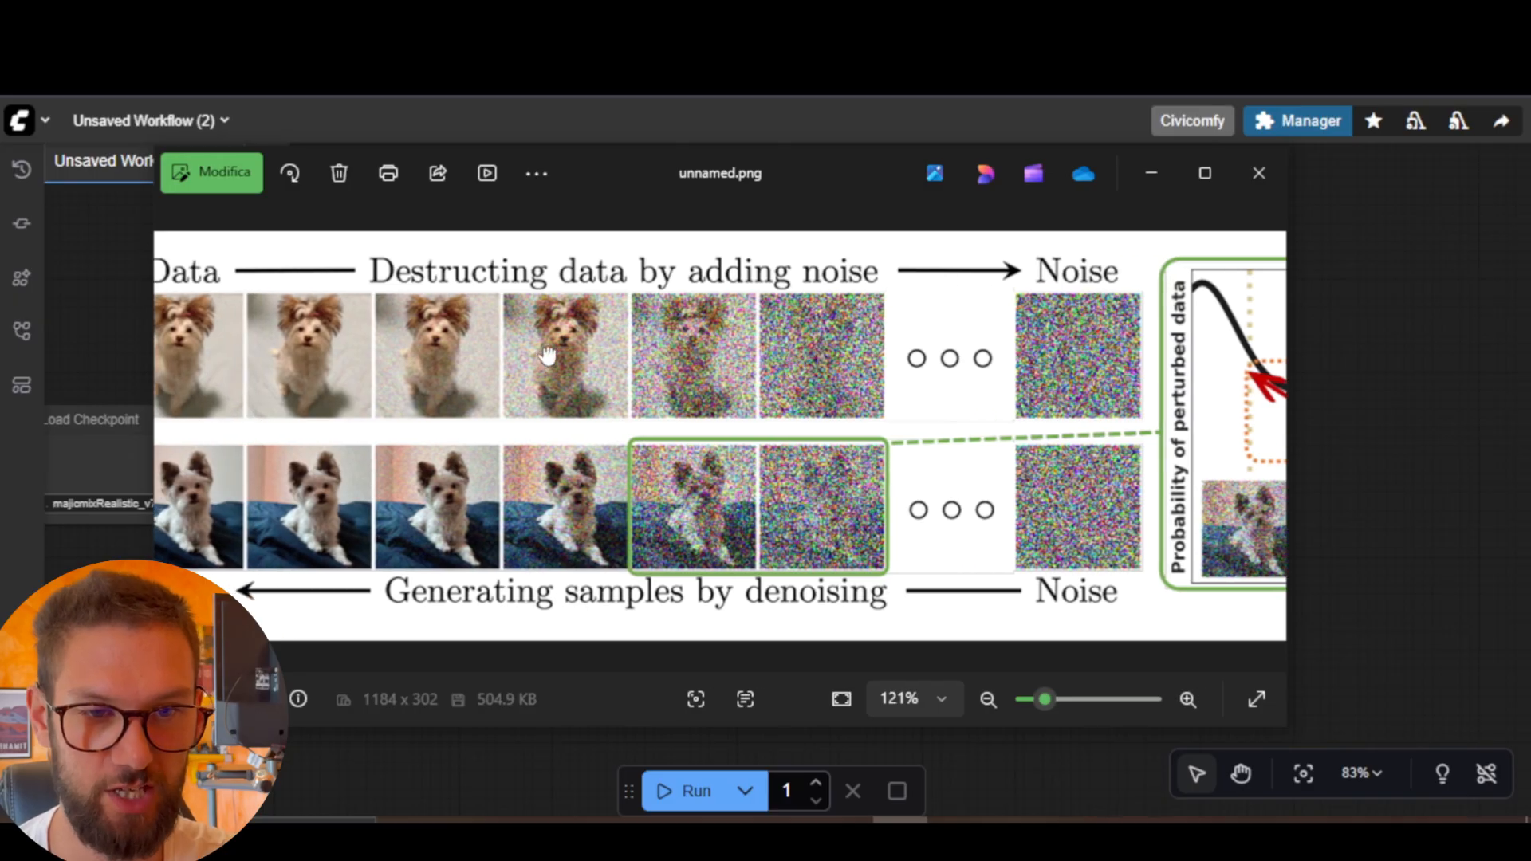
pyautogui.moveTo(548, 357); pyautogui.dragTo(654, 369)
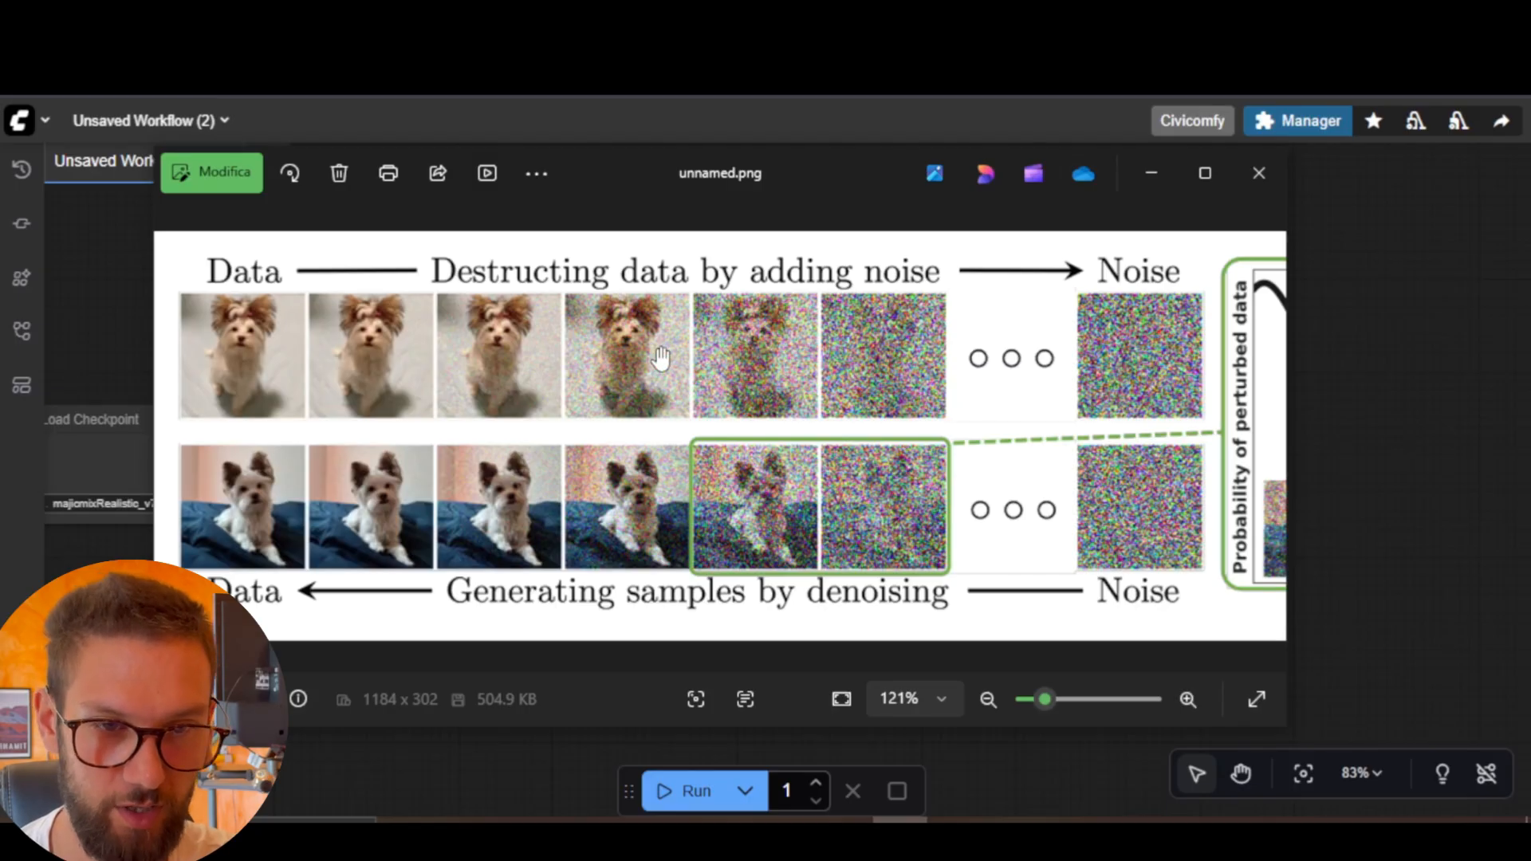
pyautogui.scroll(2, 622, 367)
pyautogui.moveTo(722, 363); pyautogui.dragTo(810, 359)
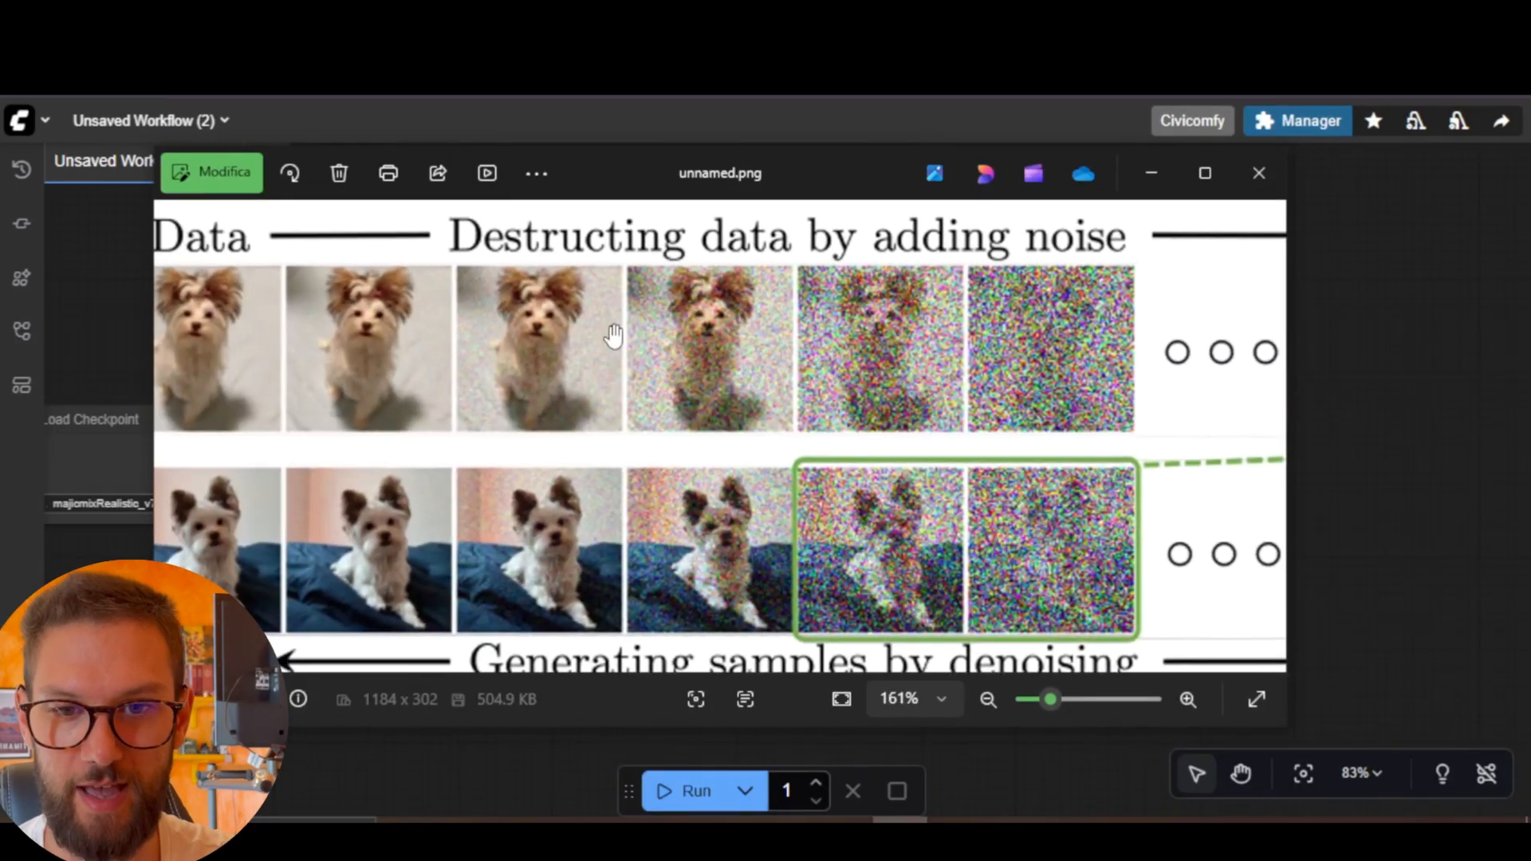
pyautogui.moveTo(612, 335); pyautogui.dragTo(669, 340)
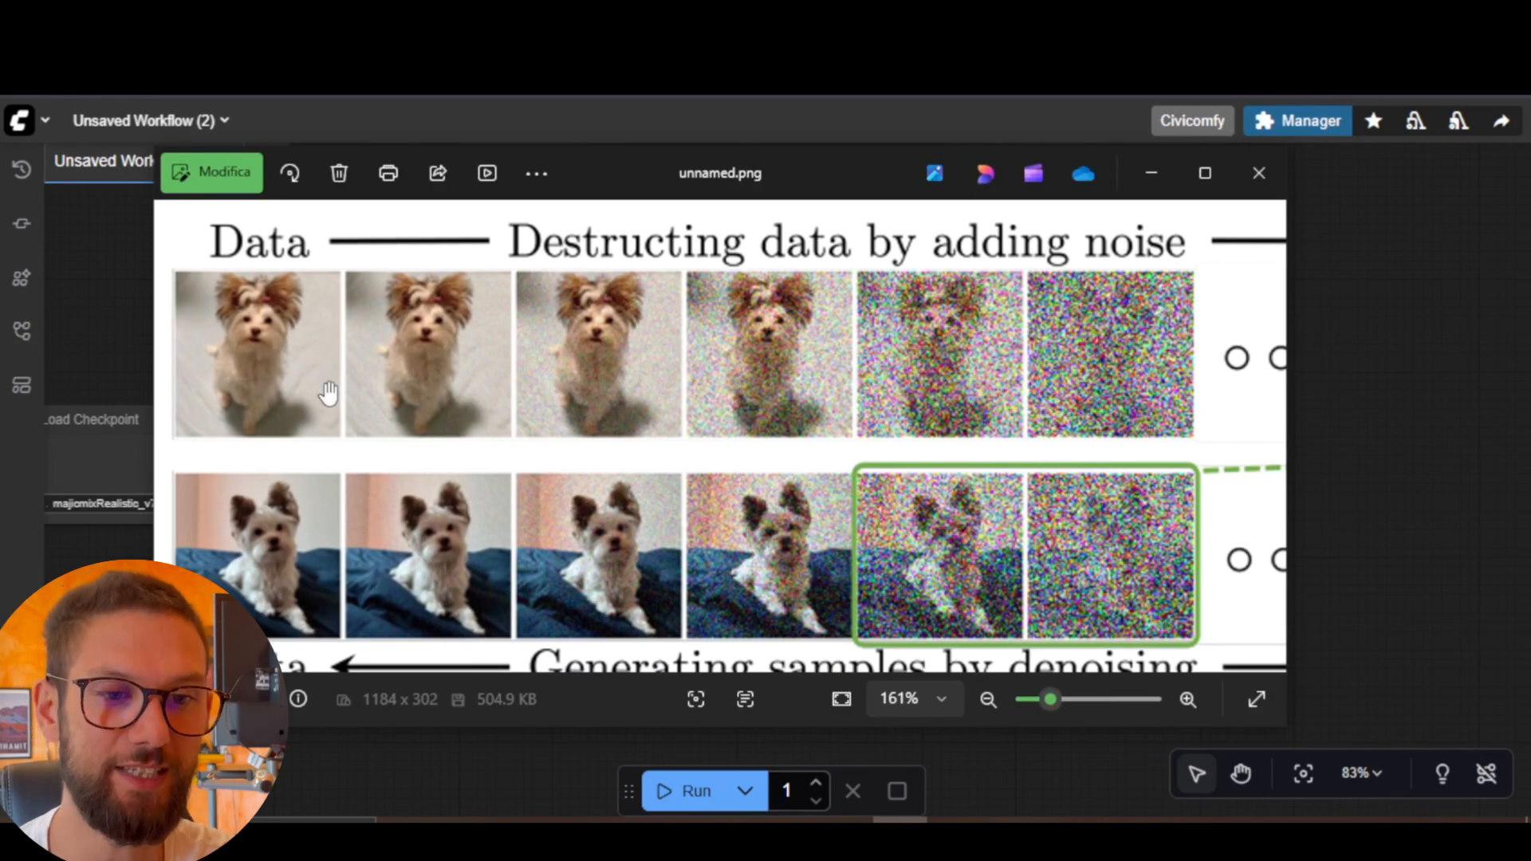
pyautogui.scroll(-4, 715, 454)
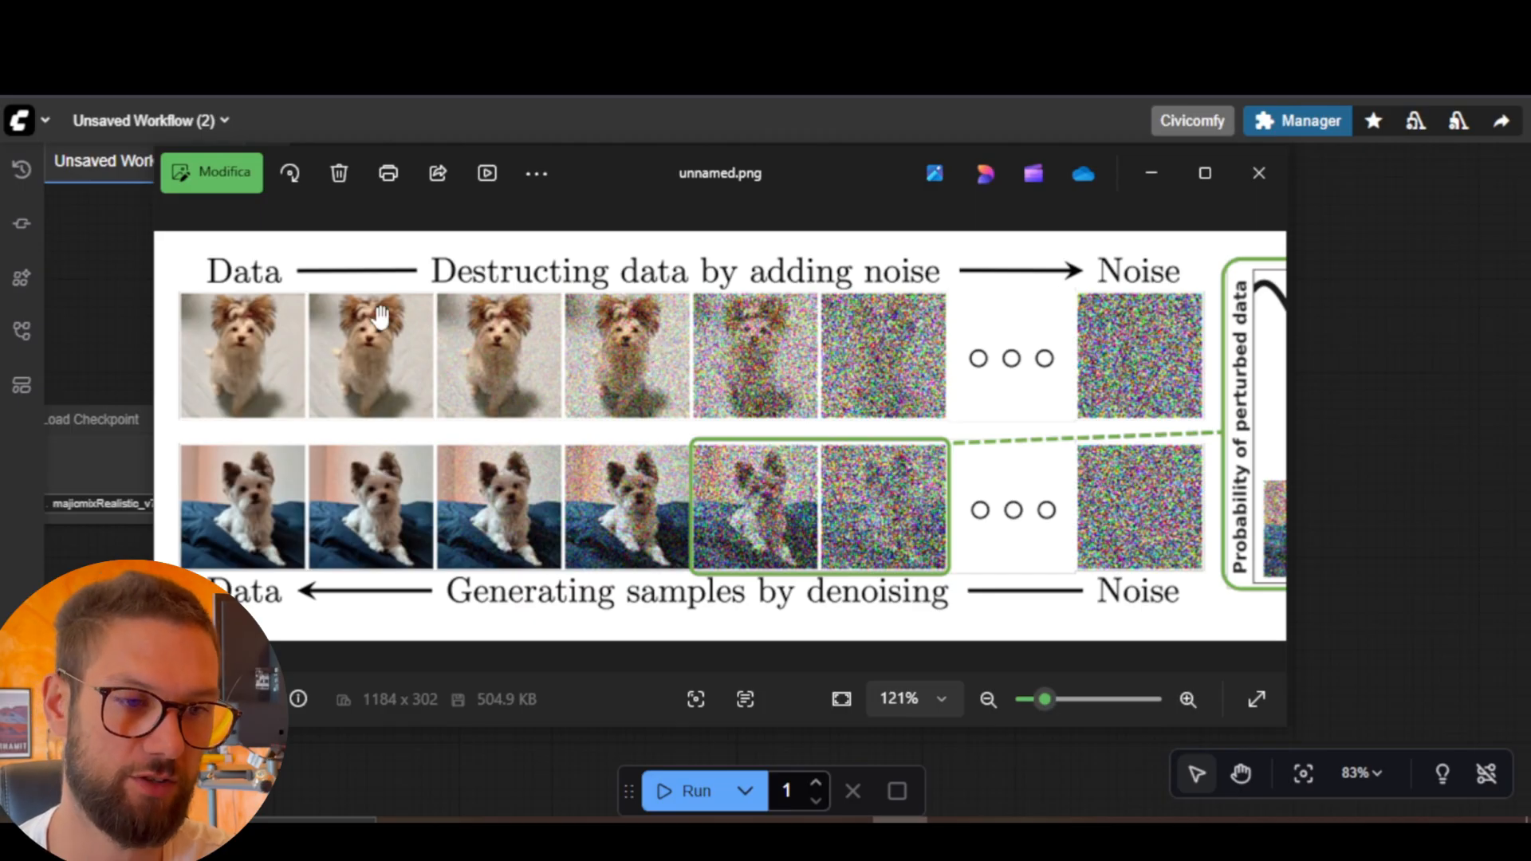
pyautogui.click(1428, 445)
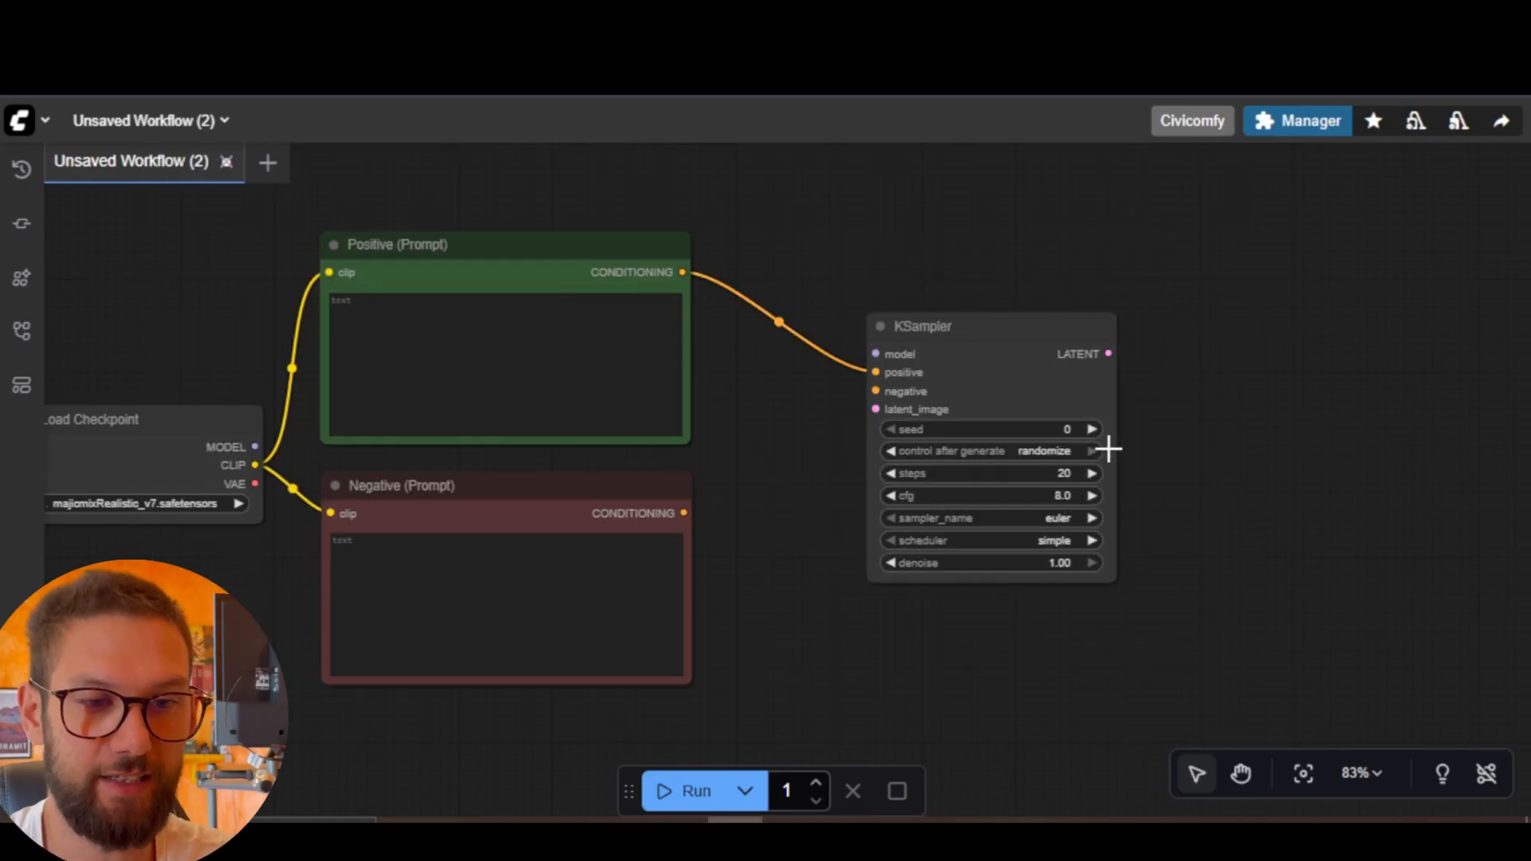
# Connect the Negative (Prompt) node's CONDITIONING output to the KSampler's negative input.
pyautogui.scroll(1, 1198, 423)
pyautogui.scroll(-2, 1205, 430)
pyautogui.moveTo(1042, 348)
pyautogui.mouseDown()
pyautogui.moveTo(1052, 335)
pyautogui.moveTo(1027, 333)
pyautogui.mouseUp()
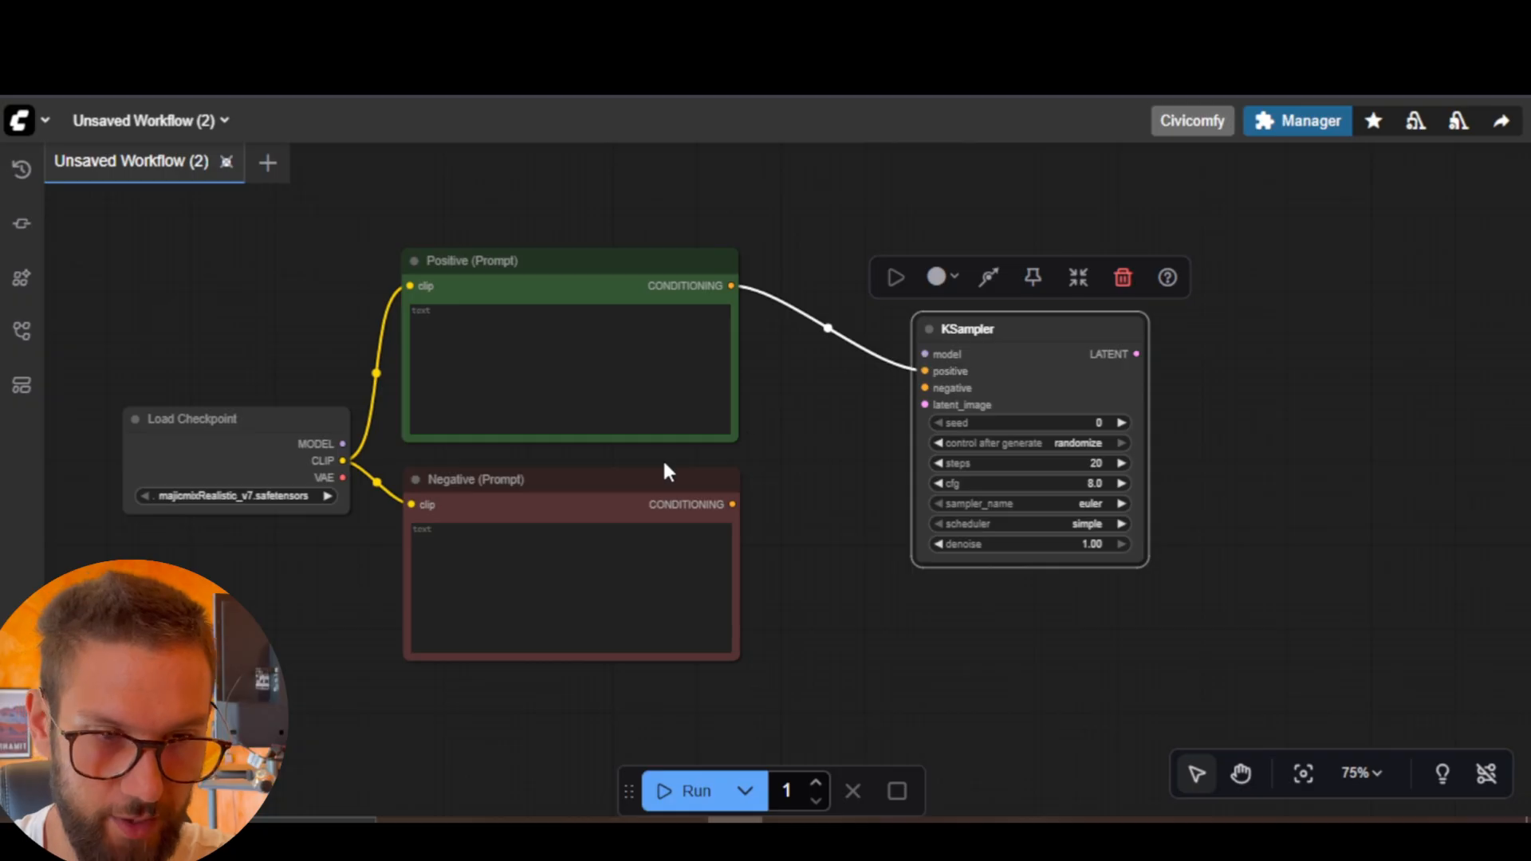
pyautogui.moveTo(732, 504); pyautogui.dragTo(731, 500)
pyautogui.moveTo(821, 416); pyautogui.dragTo(924, 388)
pyautogui.click(1163, 398)
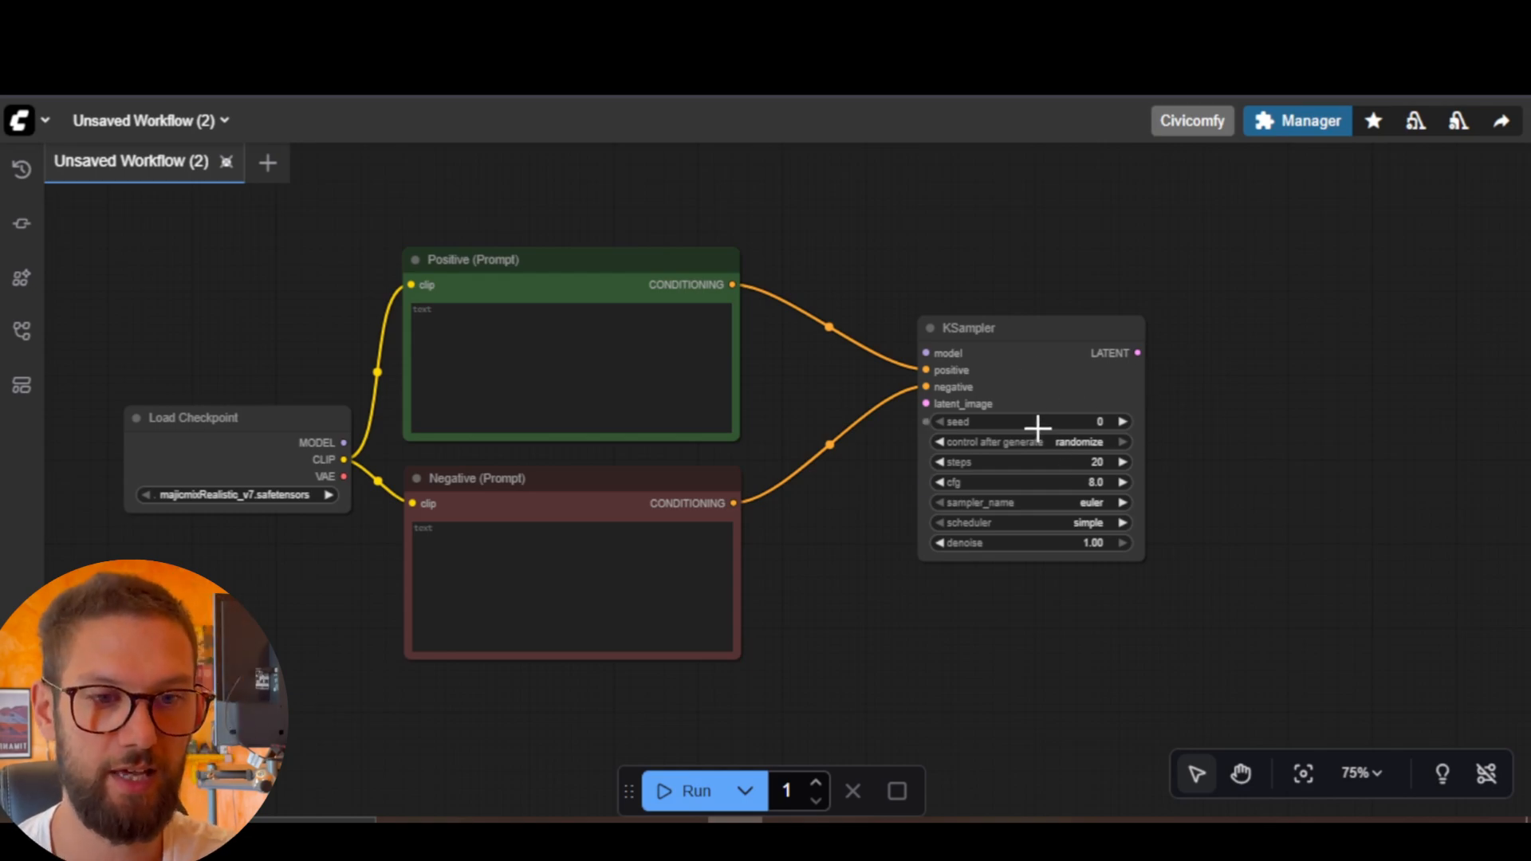
# Examine the KSampler's inputs and settings up close, especially seed and control after generate.
pyautogui.scroll(1, 1262, 389)
pyautogui.scroll(3, 1262, 389)
pyautogui.scroll(-3, 1177, 405)
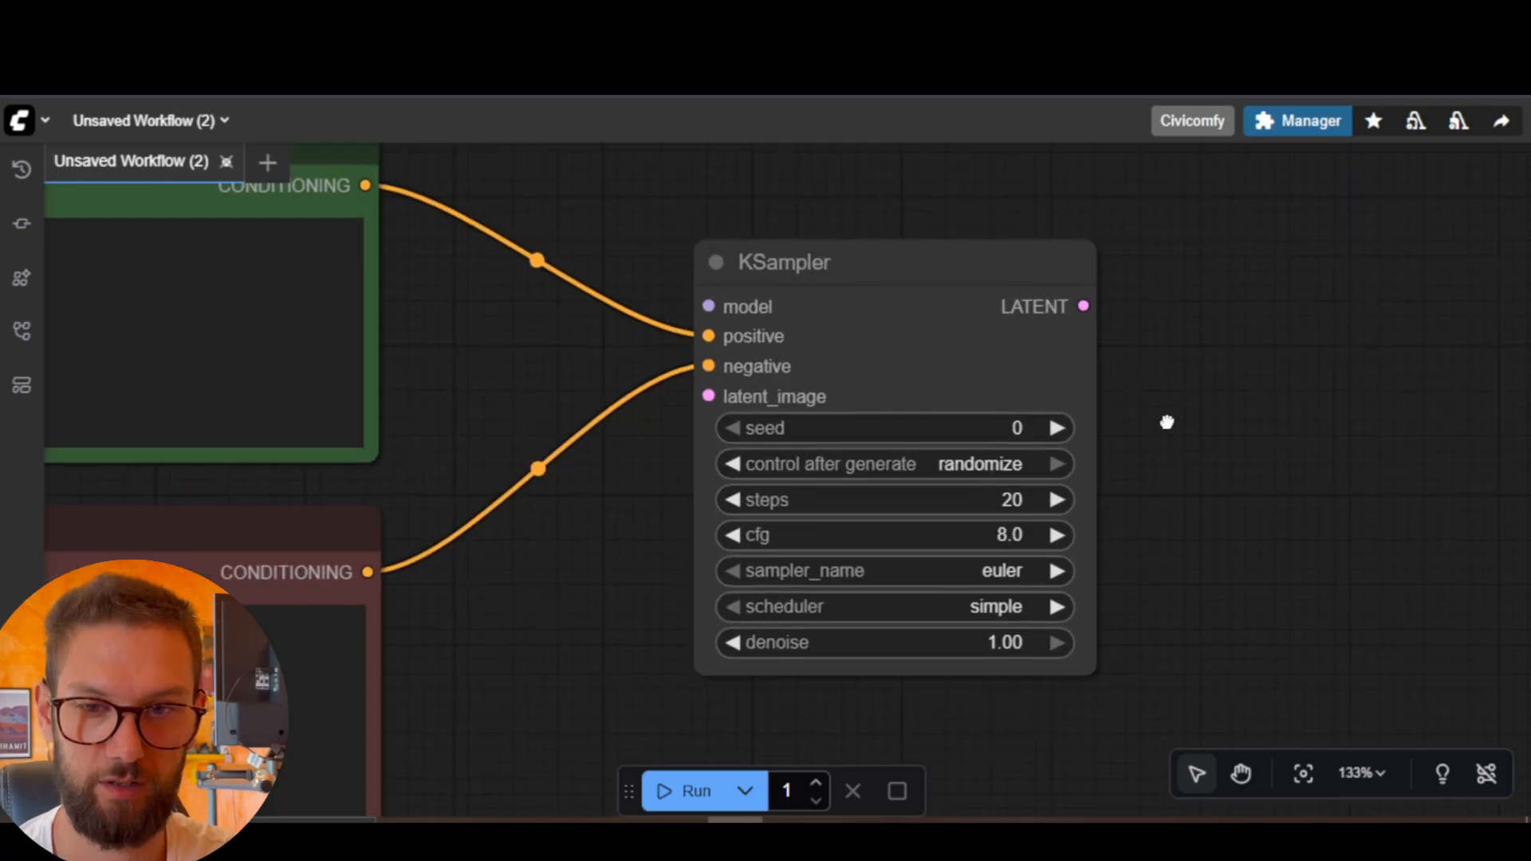
pyautogui.scroll(6, 1178, 409)
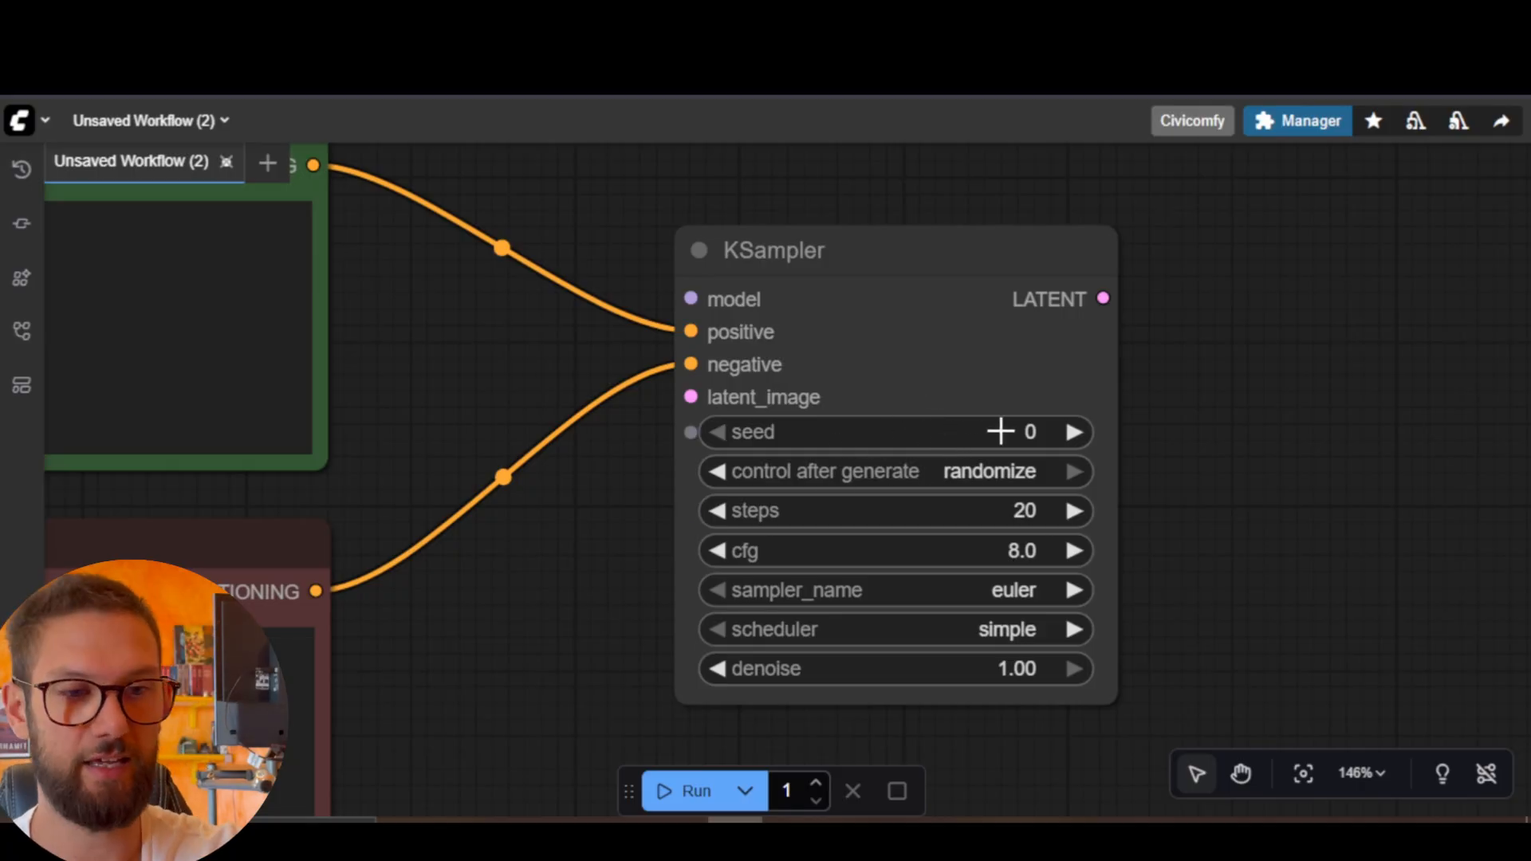
pyautogui.moveTo(1000, 432)
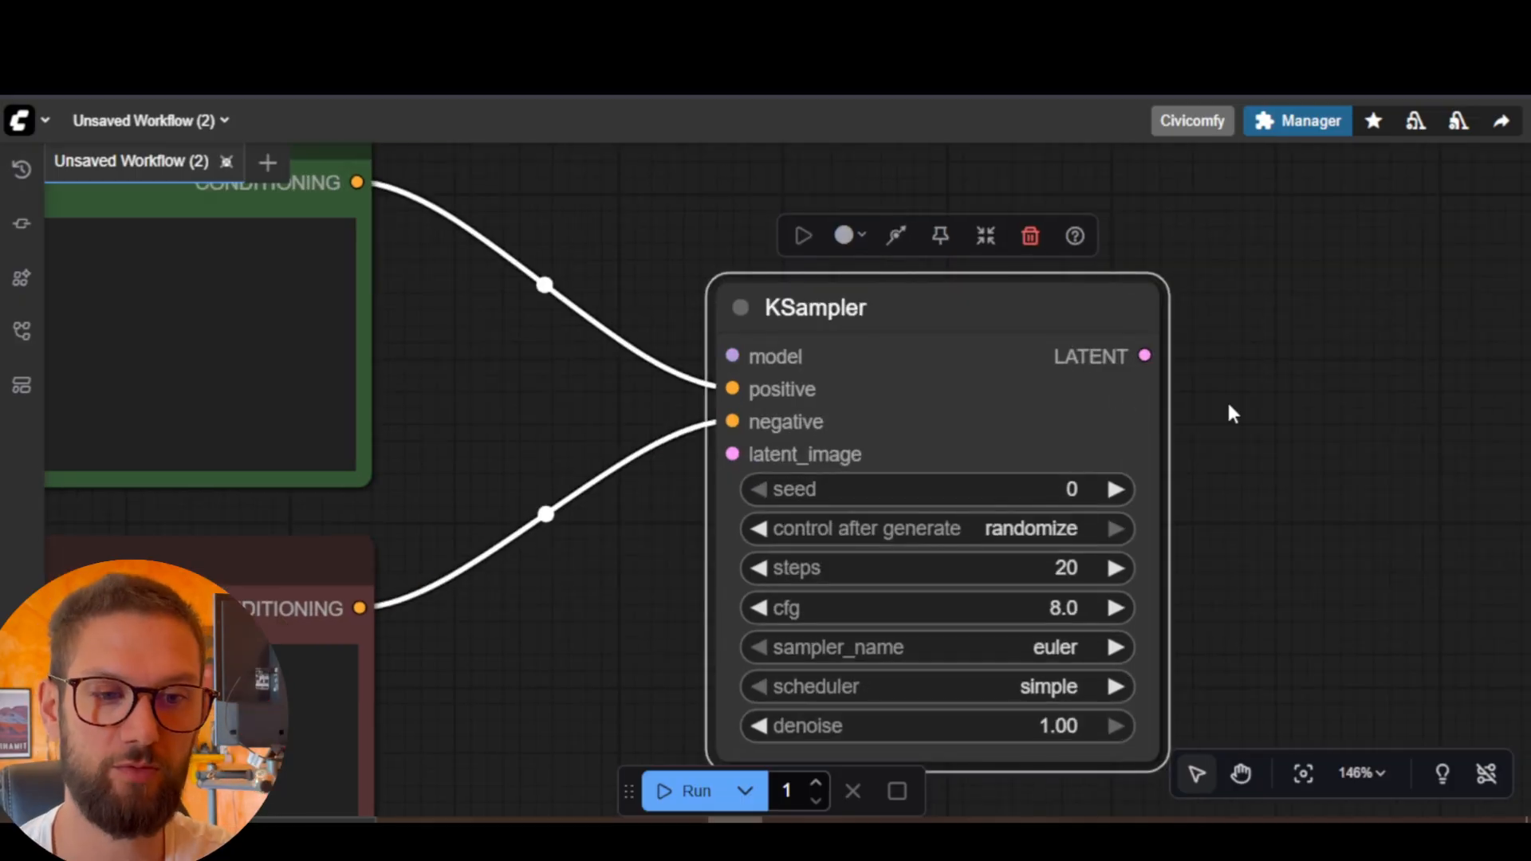
pyautogui.moveTo(1231, 413); pyautogui.dragTo(1230, 386)
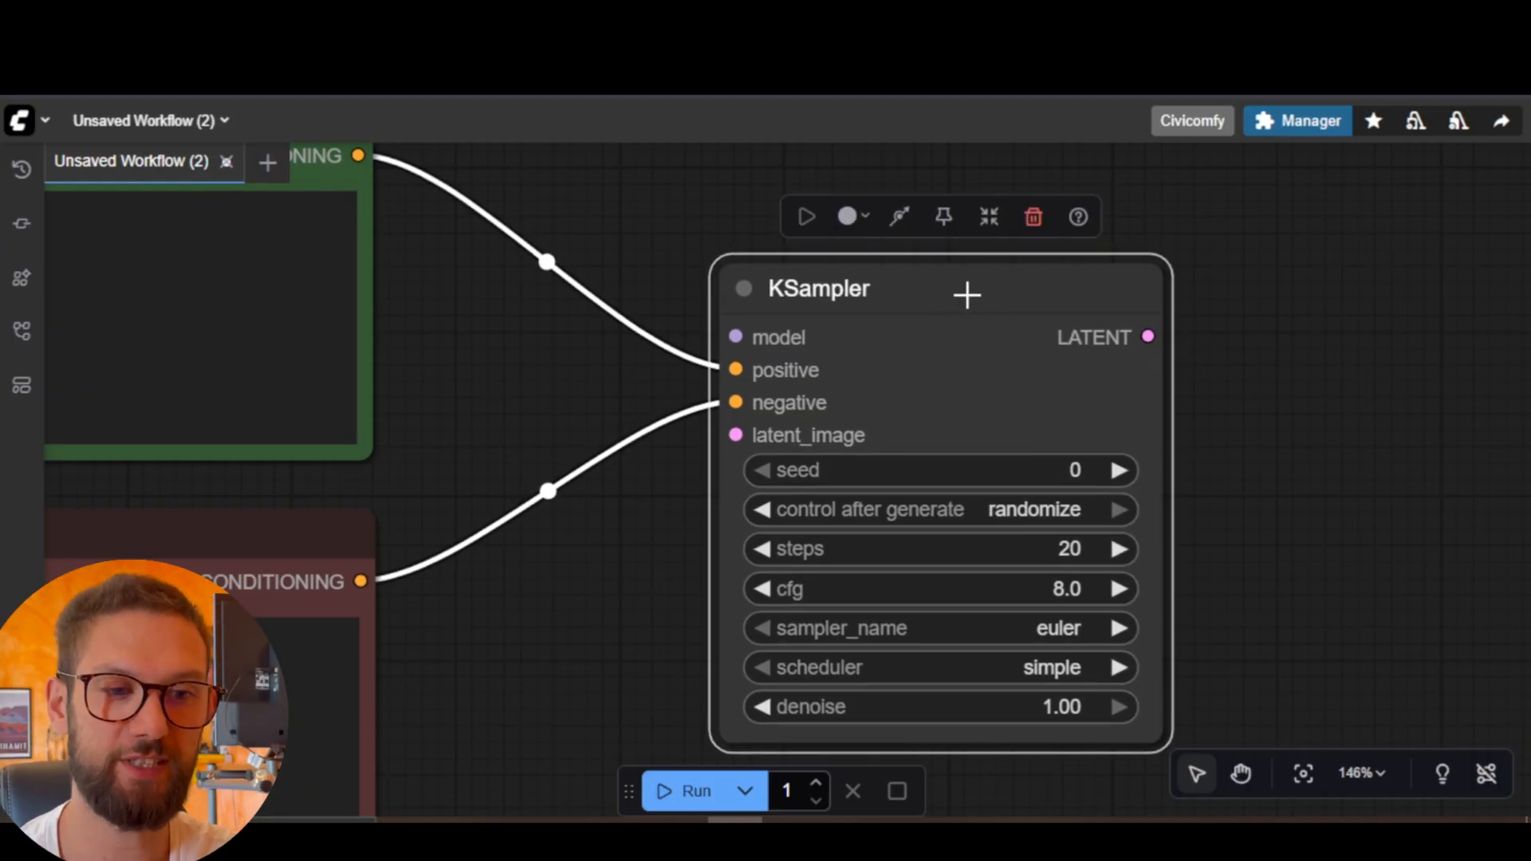
pyautogui.scroll(-1, 1148, 366)
pyautogui.moveTo(1238, 349); pyautogui.dragTo(1232, 314)
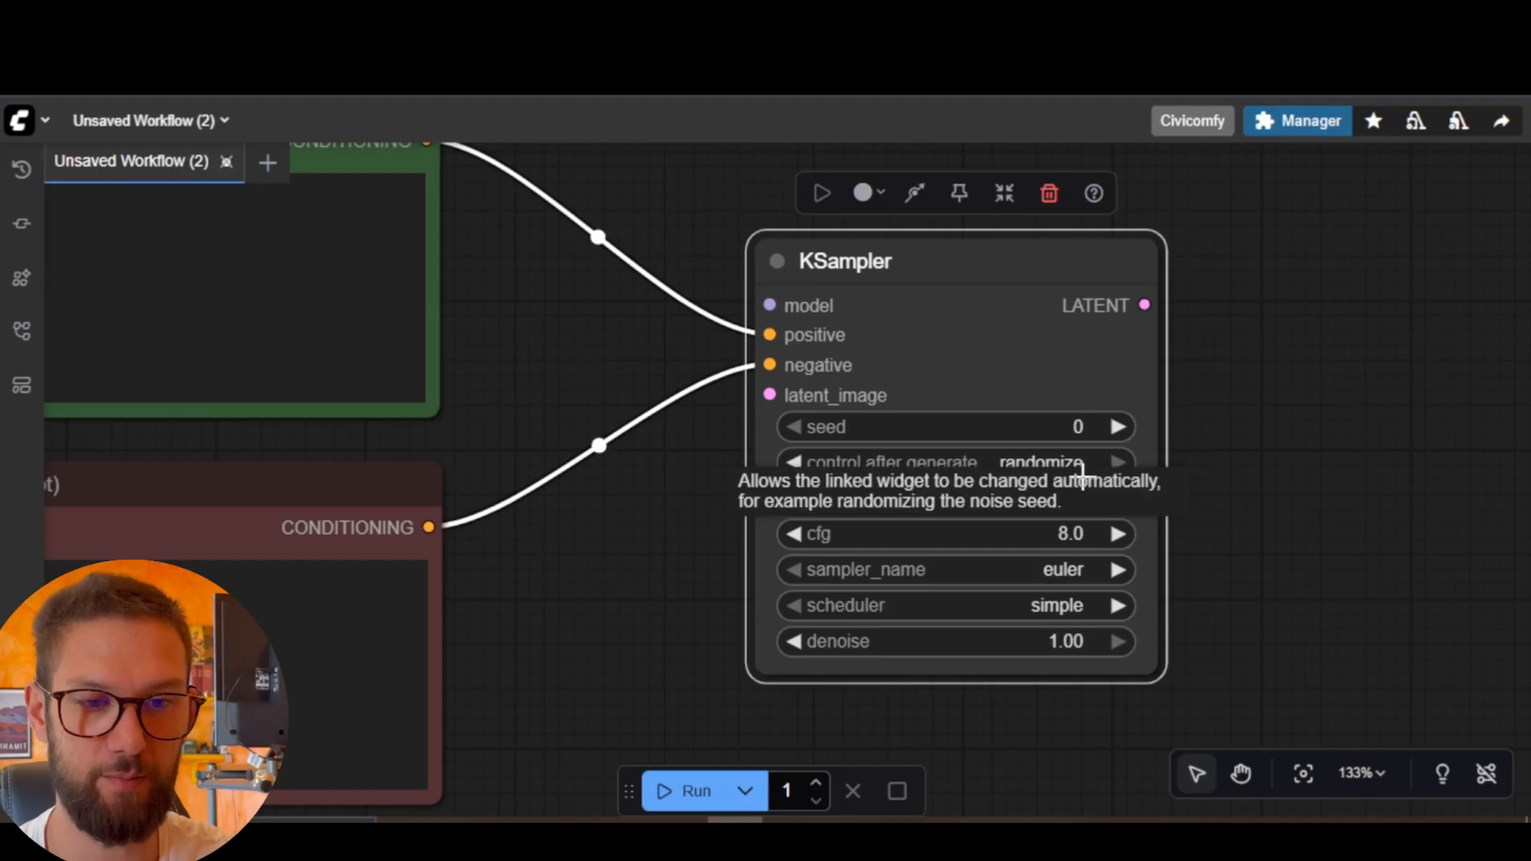
# Compare the KSampler's steps setting with the denoising stages in the unnamed.png diagram, returning to the workflow.
pyautogui.click(899, 819)
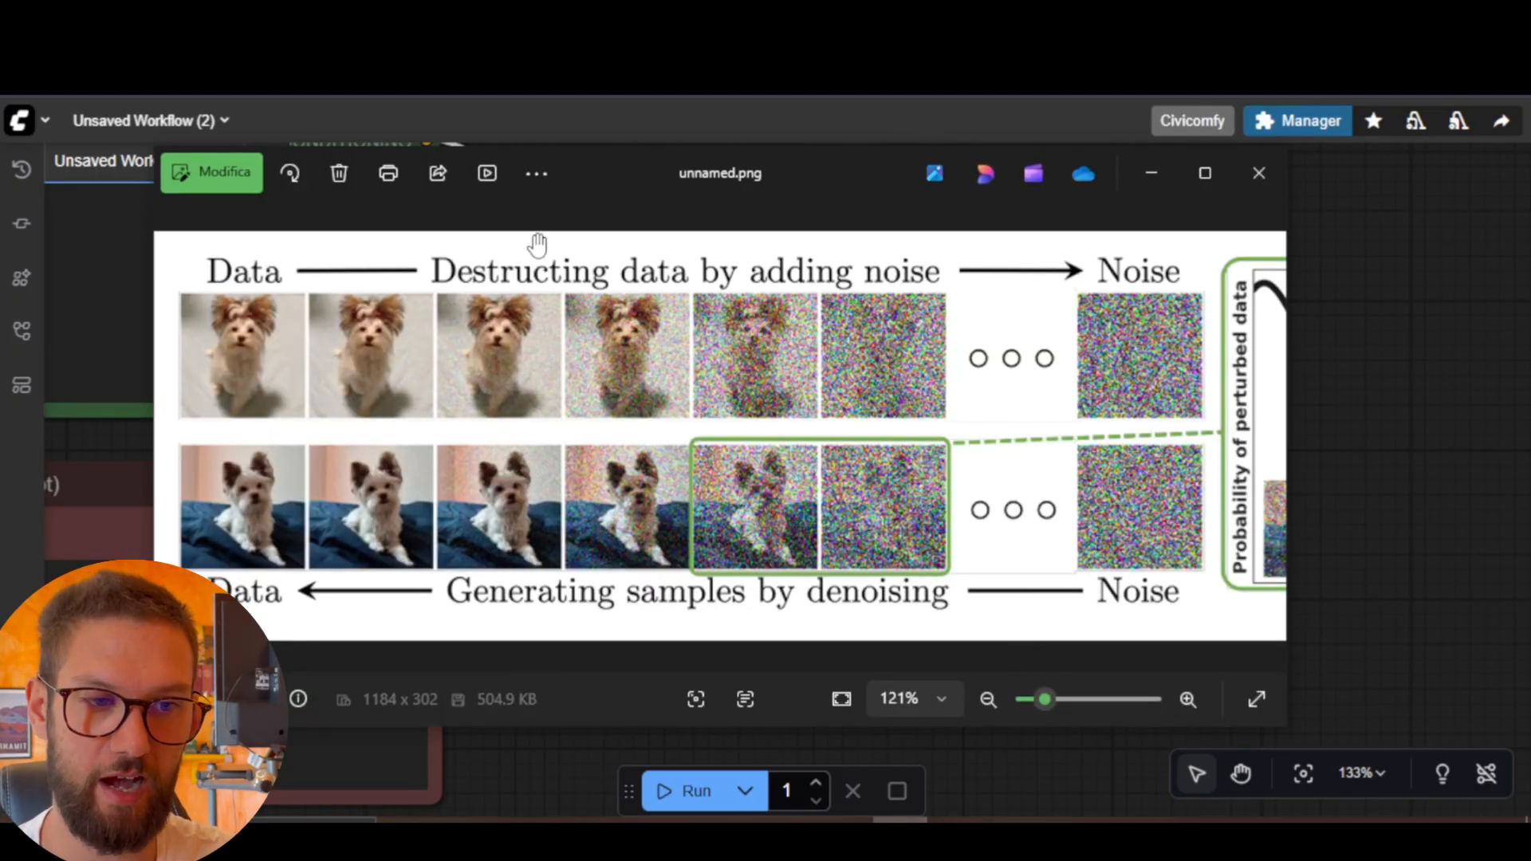
pyautogui.click(1337, 307)
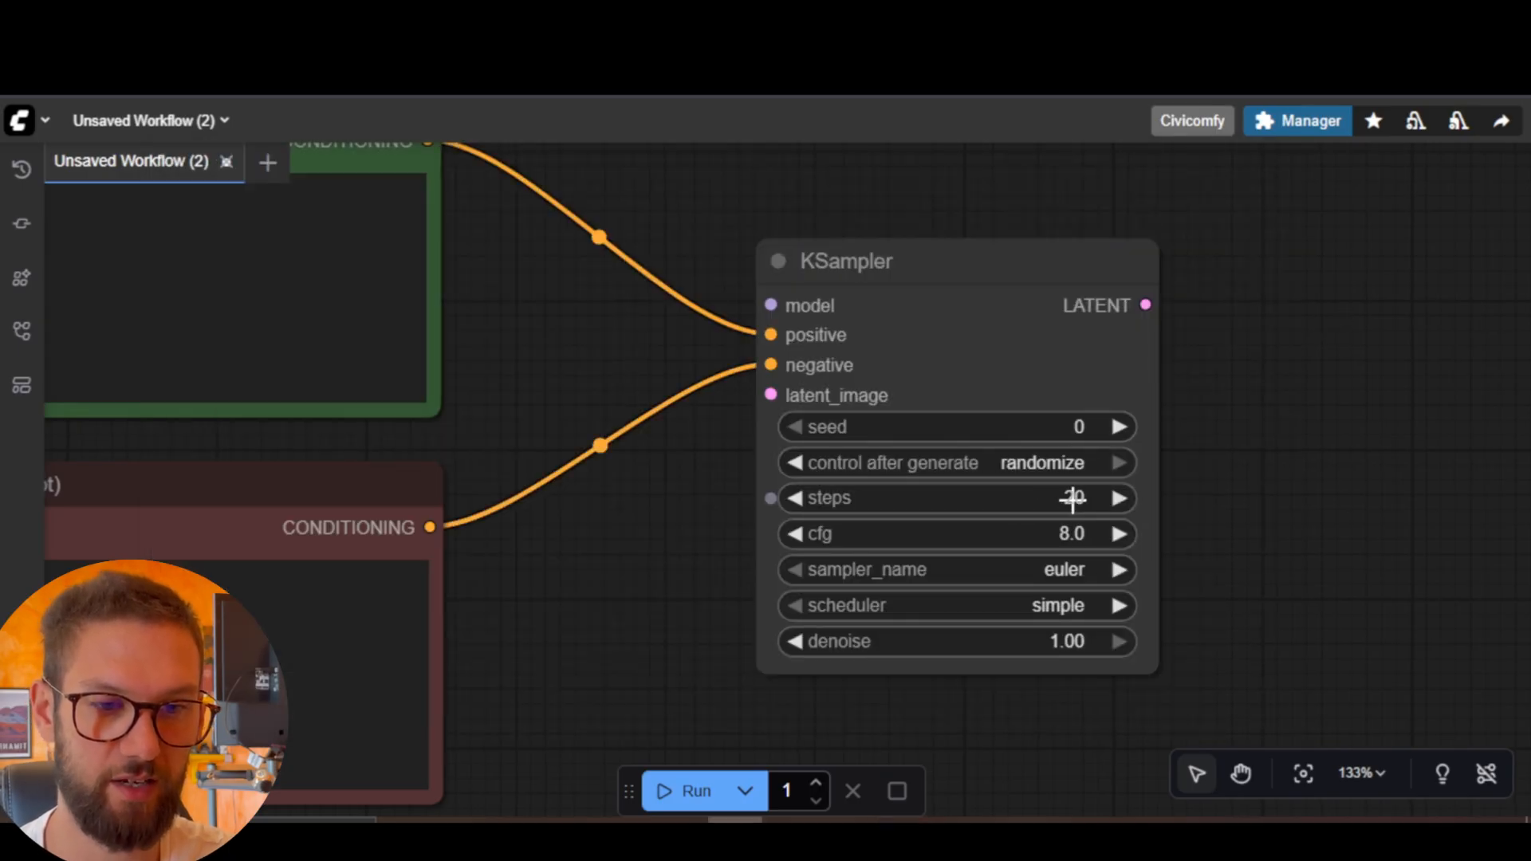
pyautogui.click(902, 819)
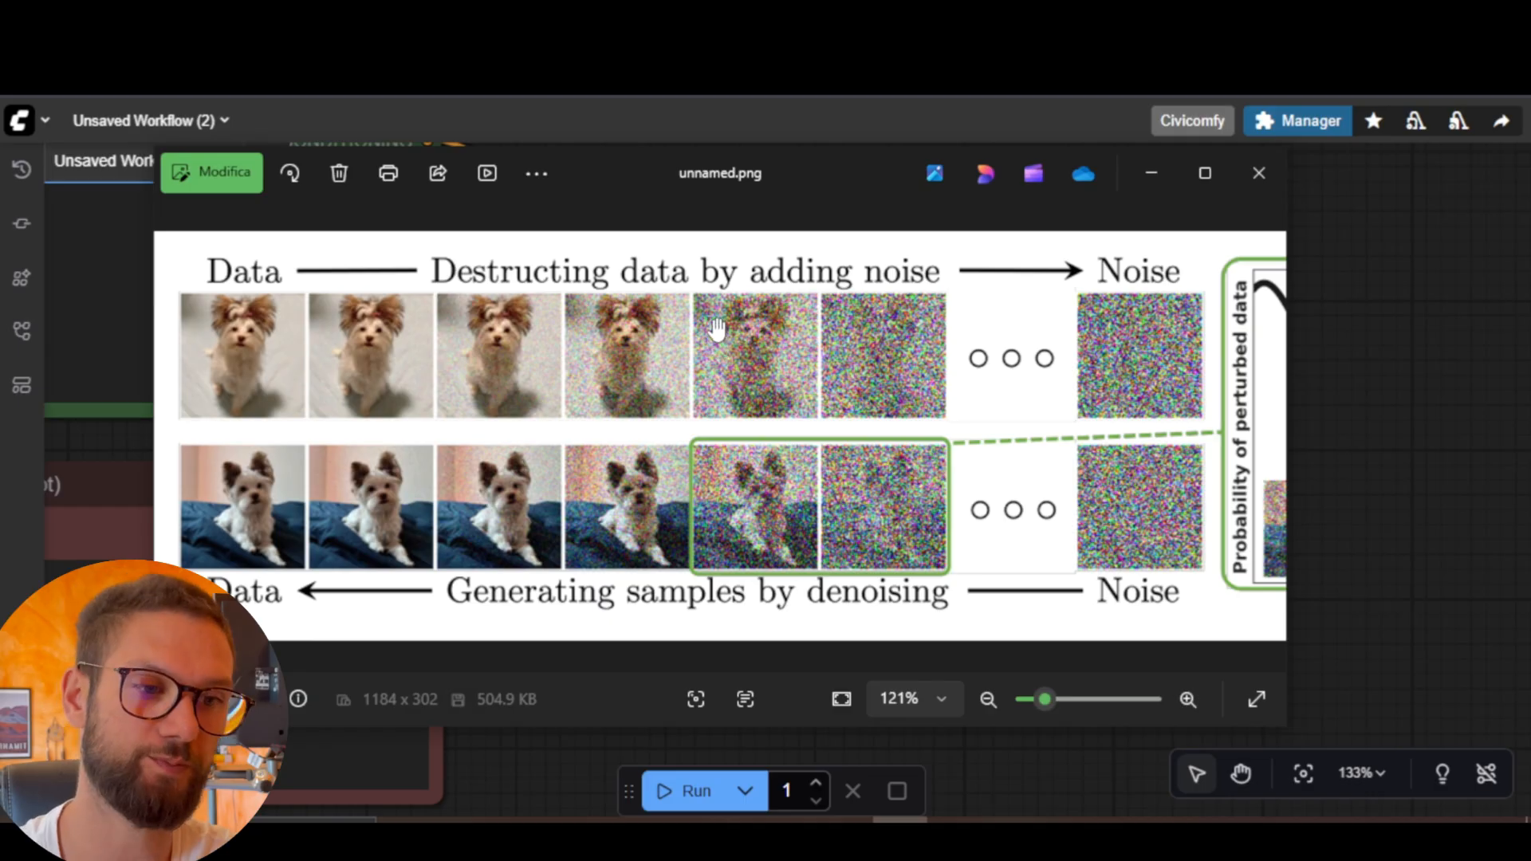
pyautogui.click(1350, 287)
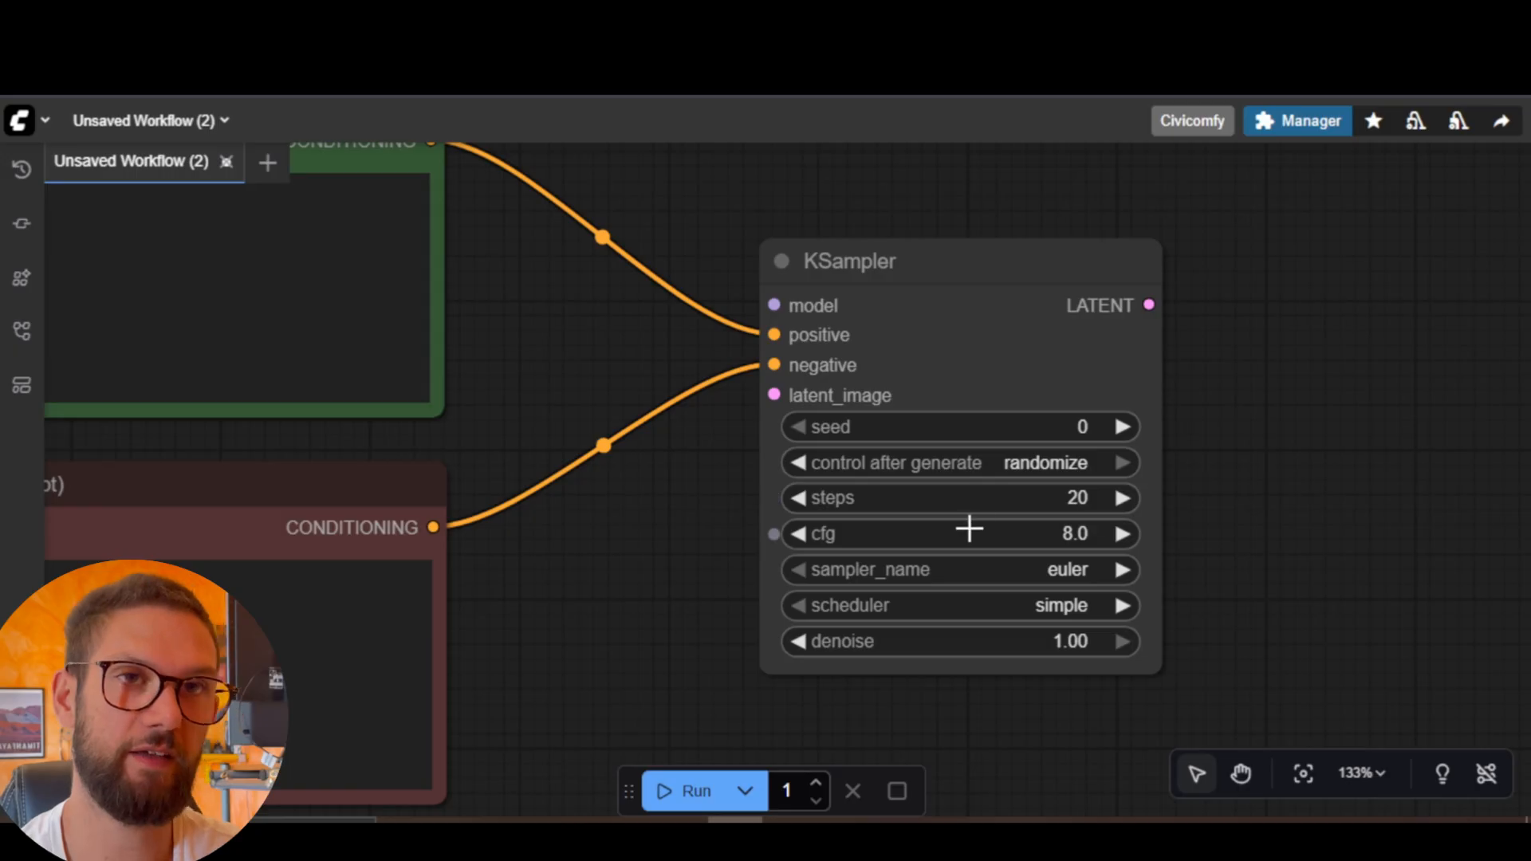
# Inspect the KSampler's cfg value, keeping it at 8, and check the noise diagram in unnamed.png again.
pyautogui.moveTo(972, 535)
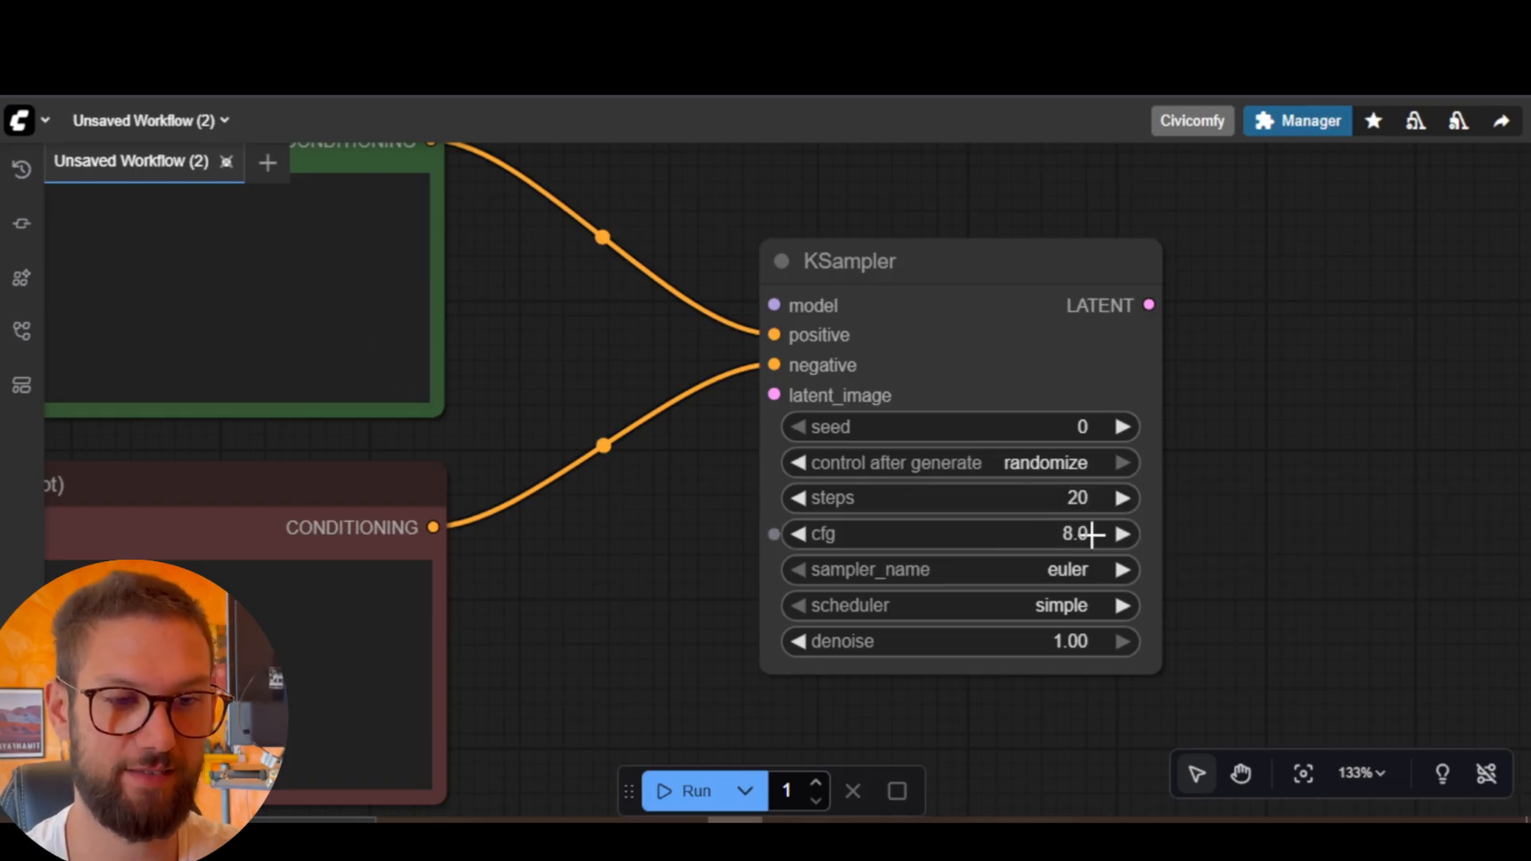
pyautogui.click(1061, 534)
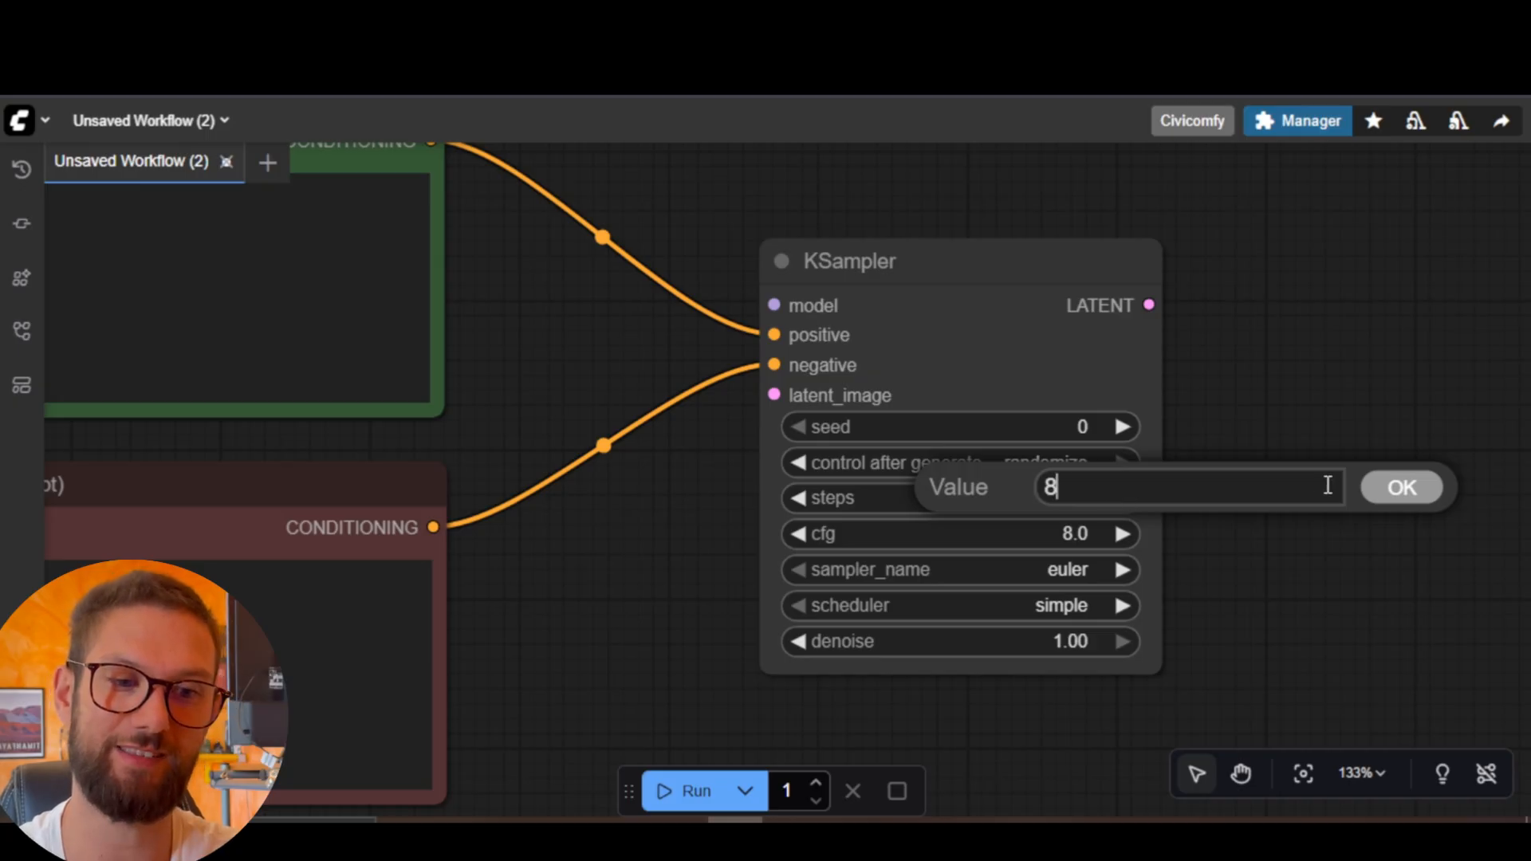
pyautogui.click(1391, 498)
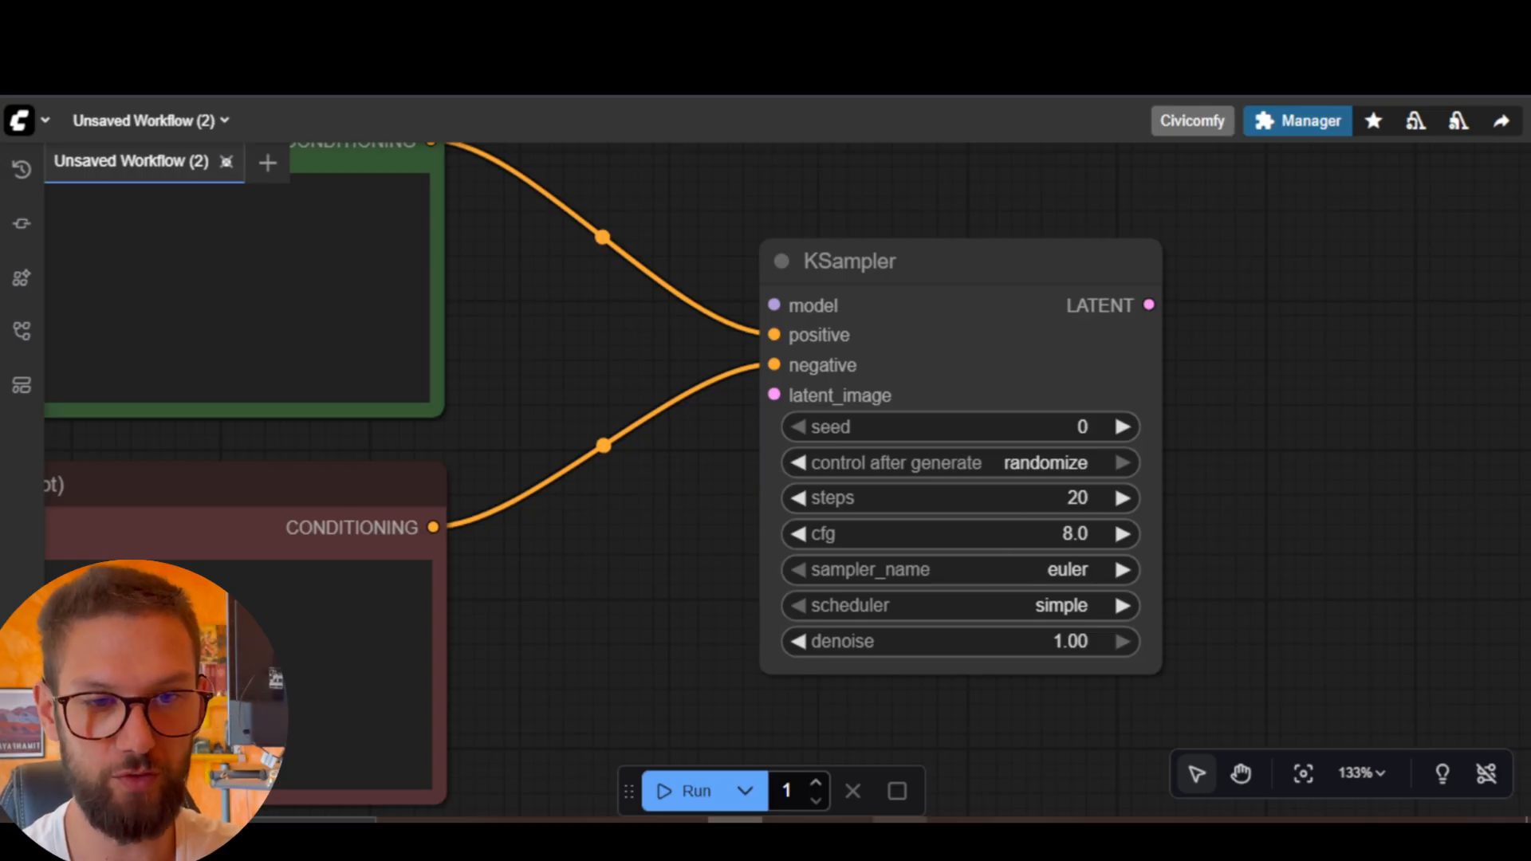
pyautogui.click(734, 820)
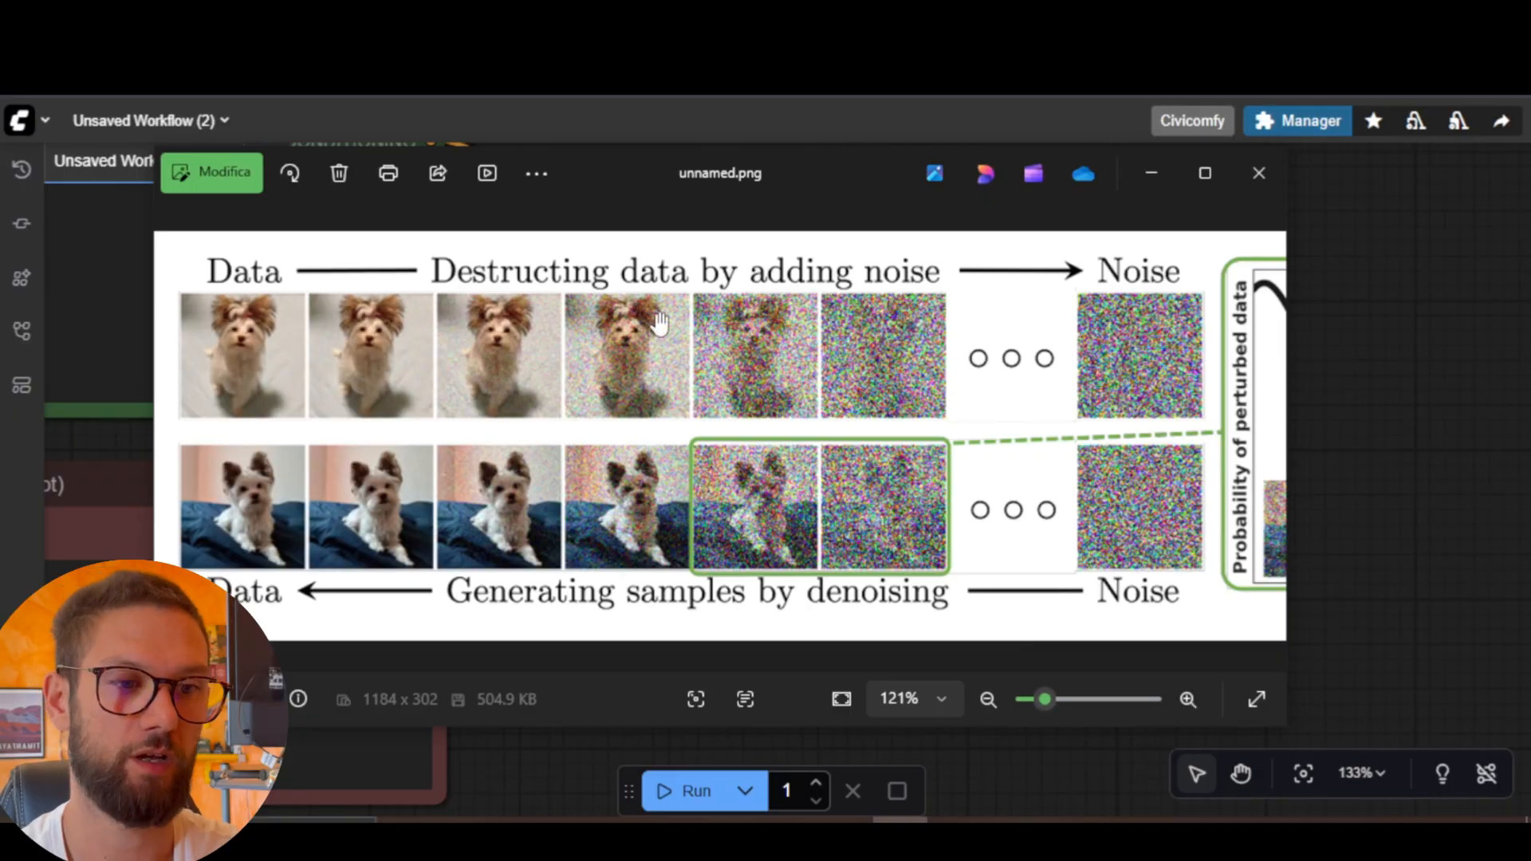
pyautogui.click(1356, 305)
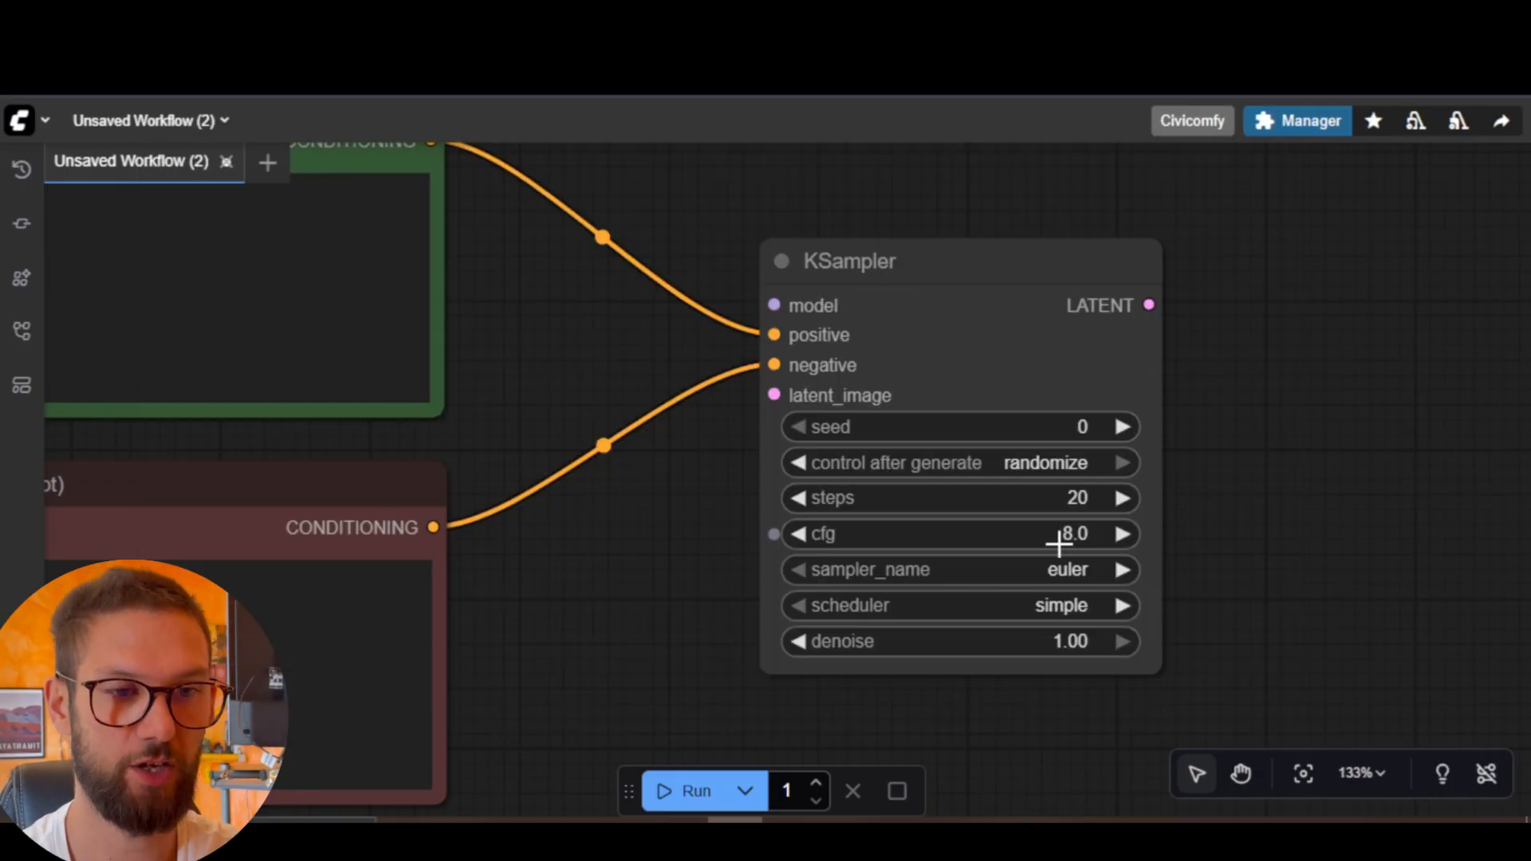
# Review the options available for the KSampler's sampler_name and scheduler without changing either one.
pyautogui.click(1059, 574)
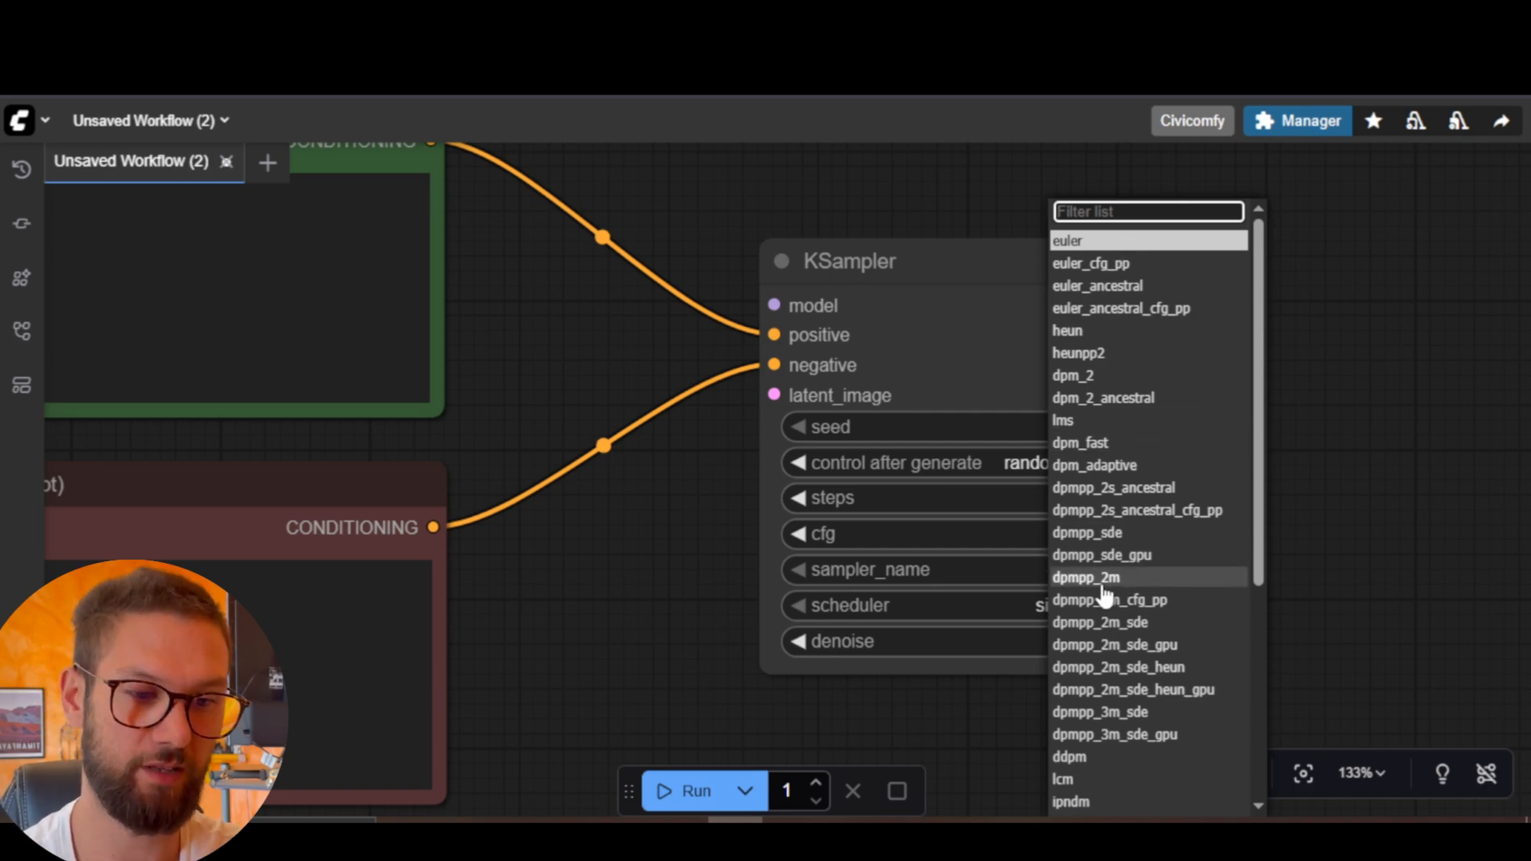
pyautogui.scroll(-5, 1127, 637)
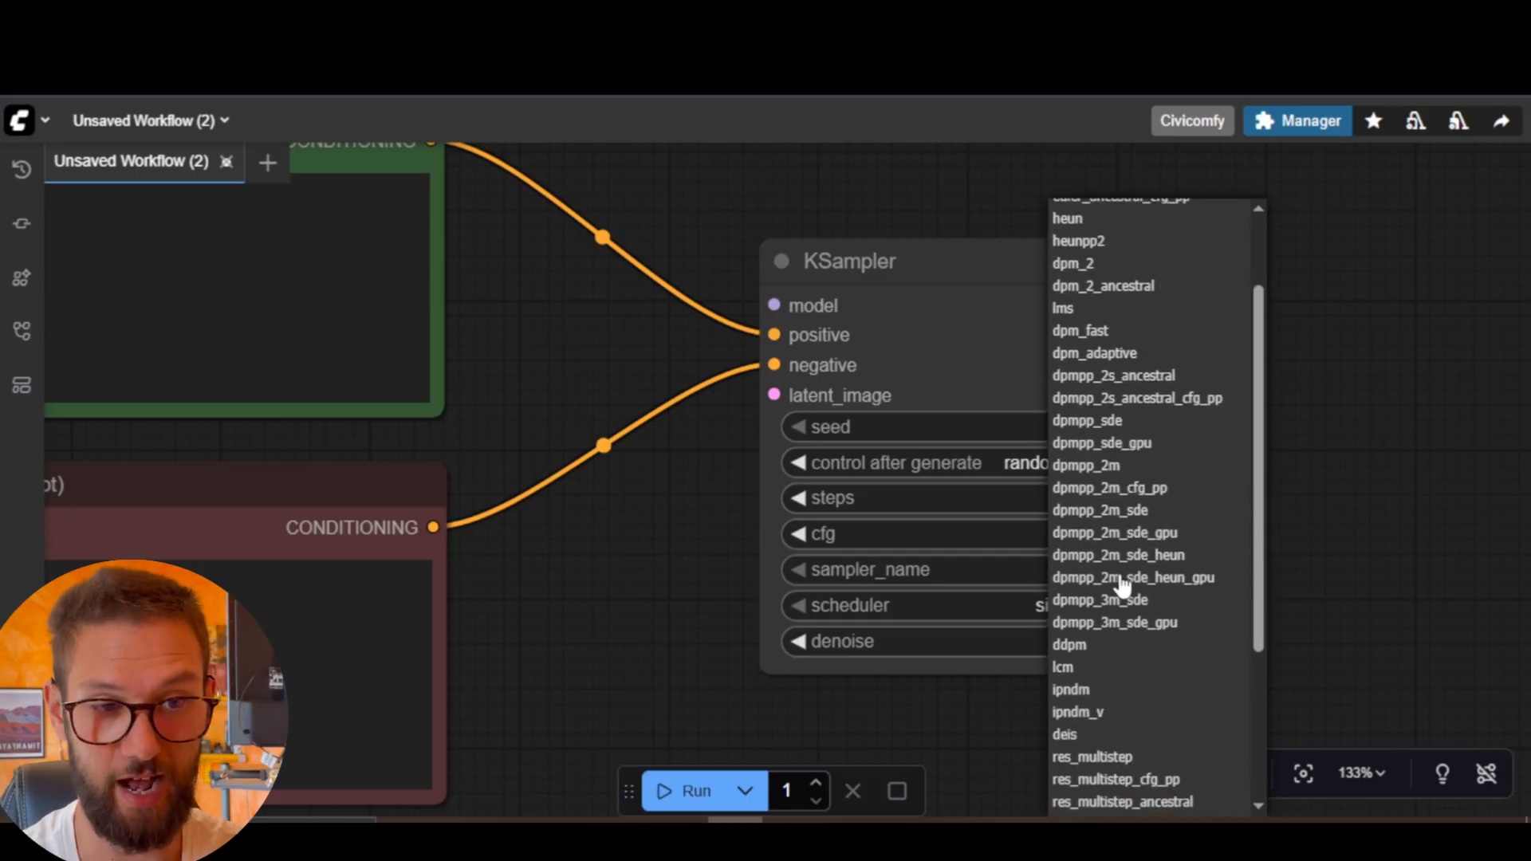
pyautogui.scroll(5, 1148, 447)
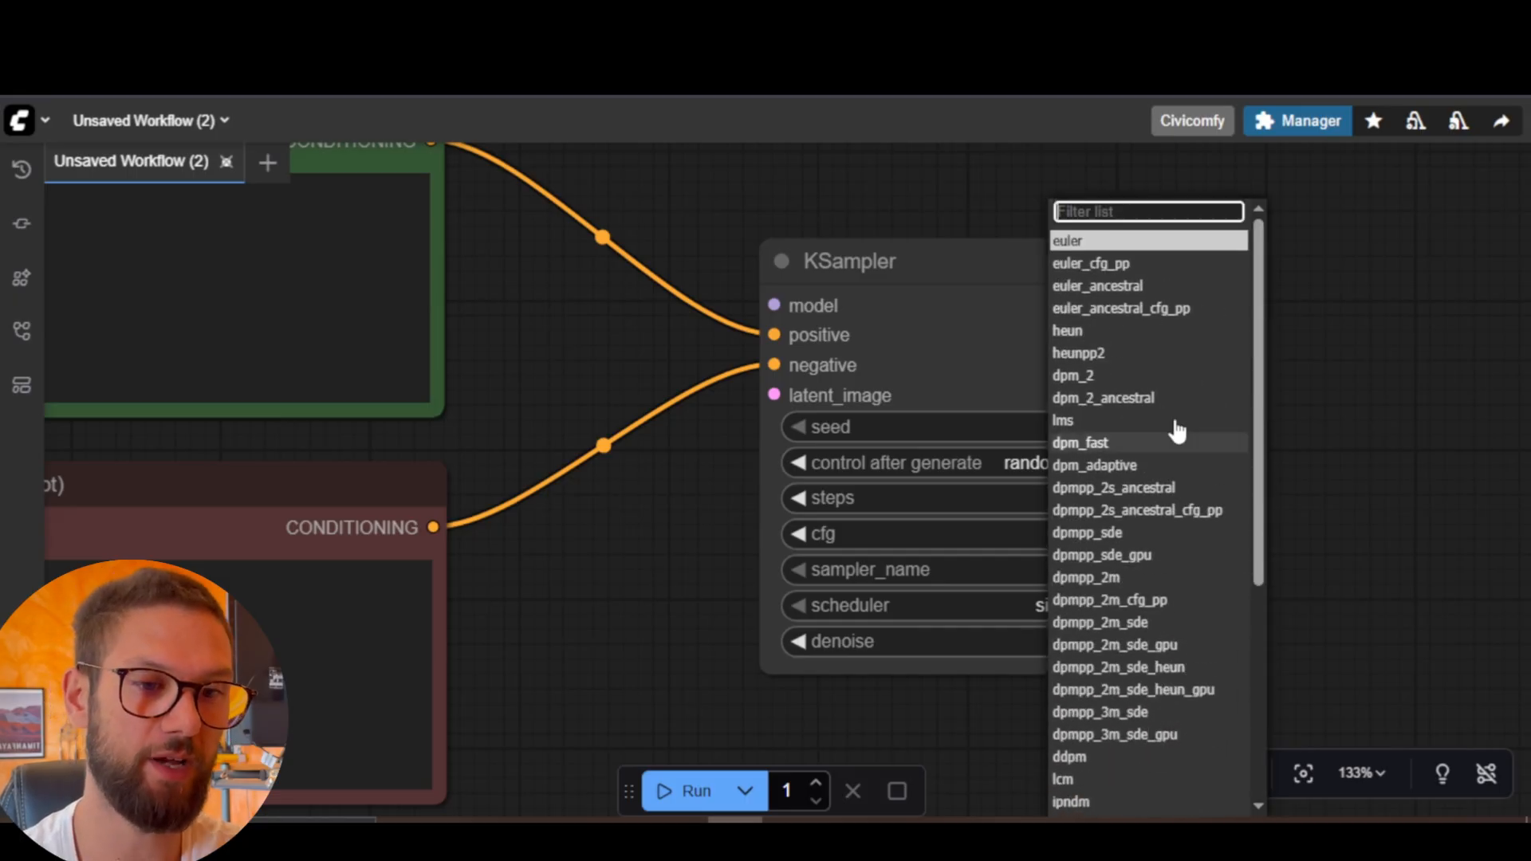
pyautogui.click(1326, 238)
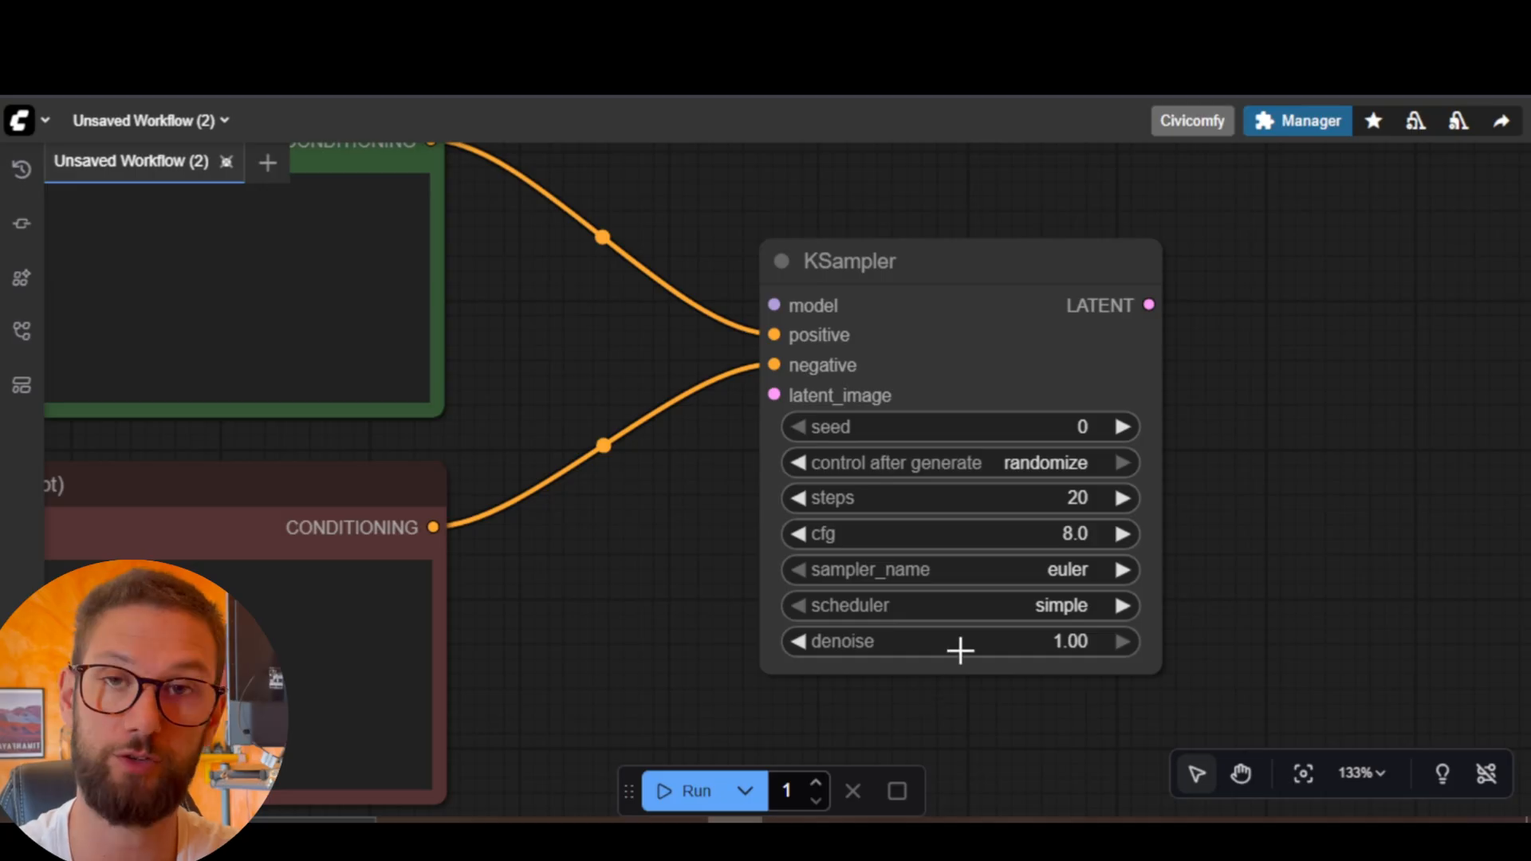
pyautogui.moveTo(962, 647)
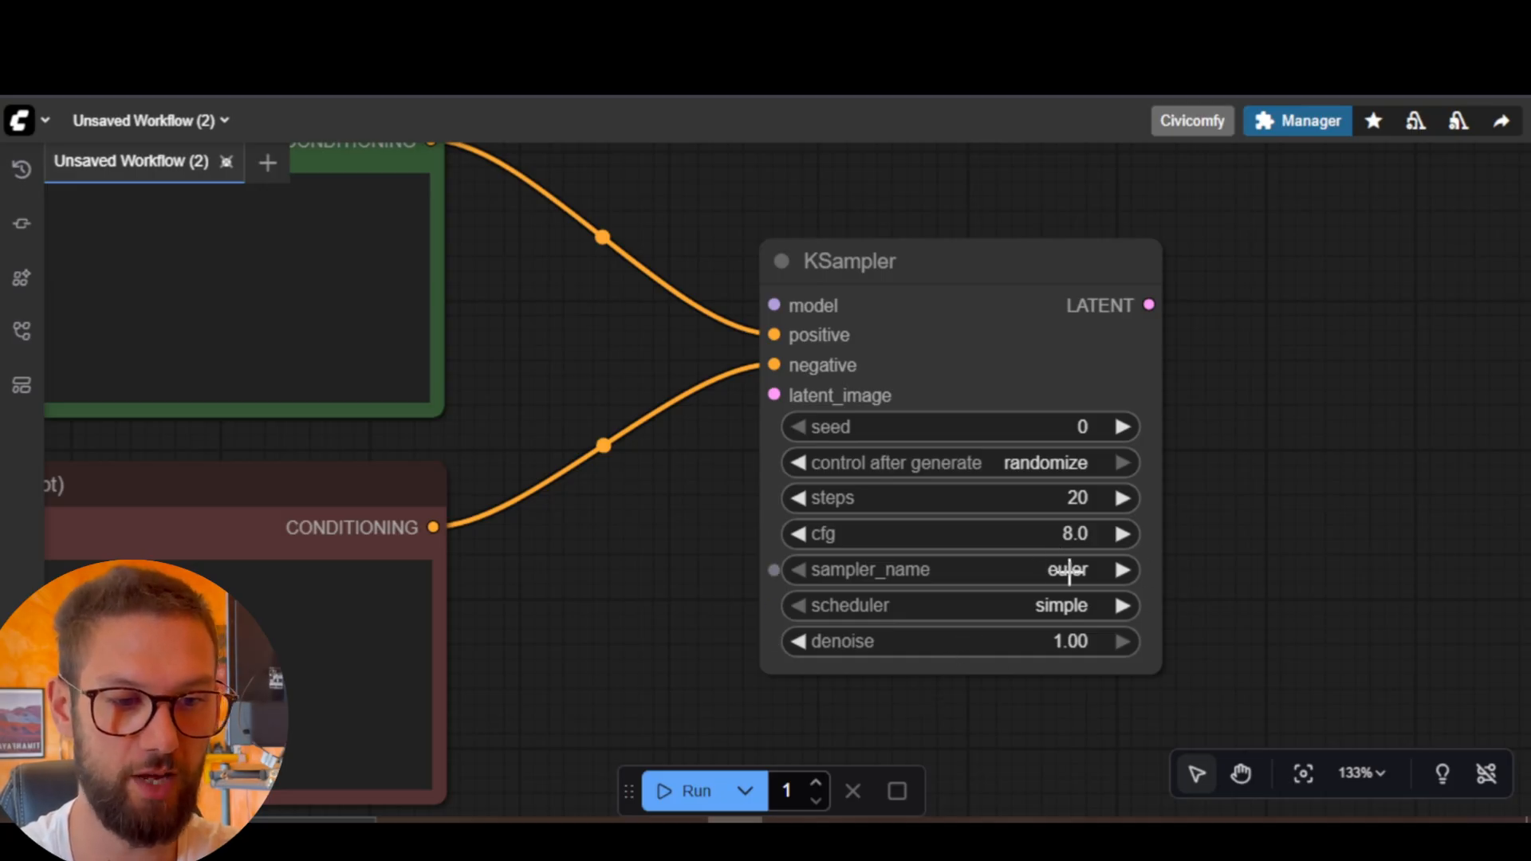
pyautogui.click(1070, 611)
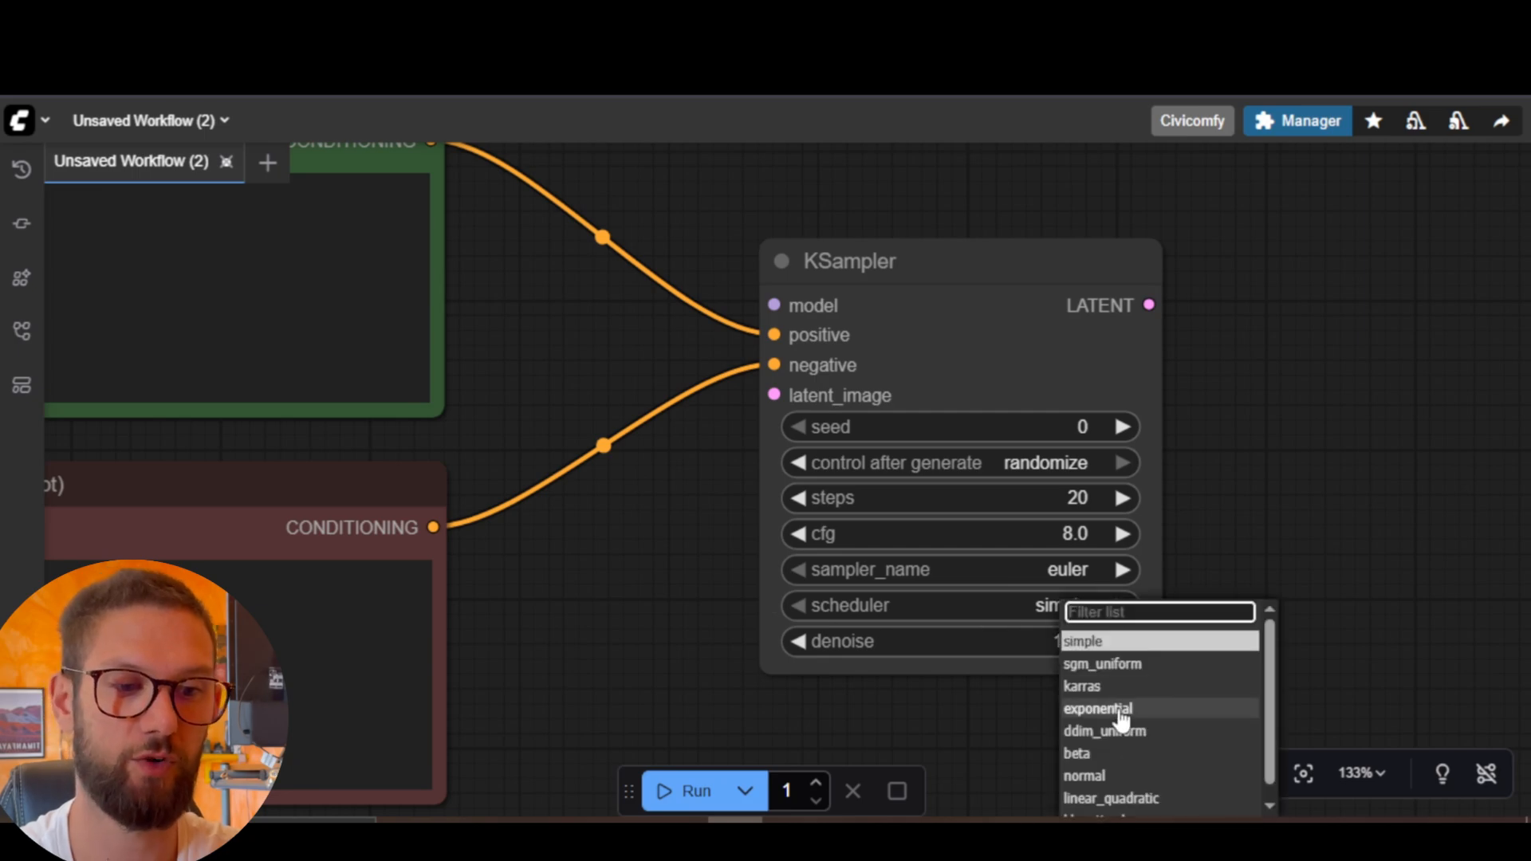
pyautogui.scroll(-1, 1125, 683)
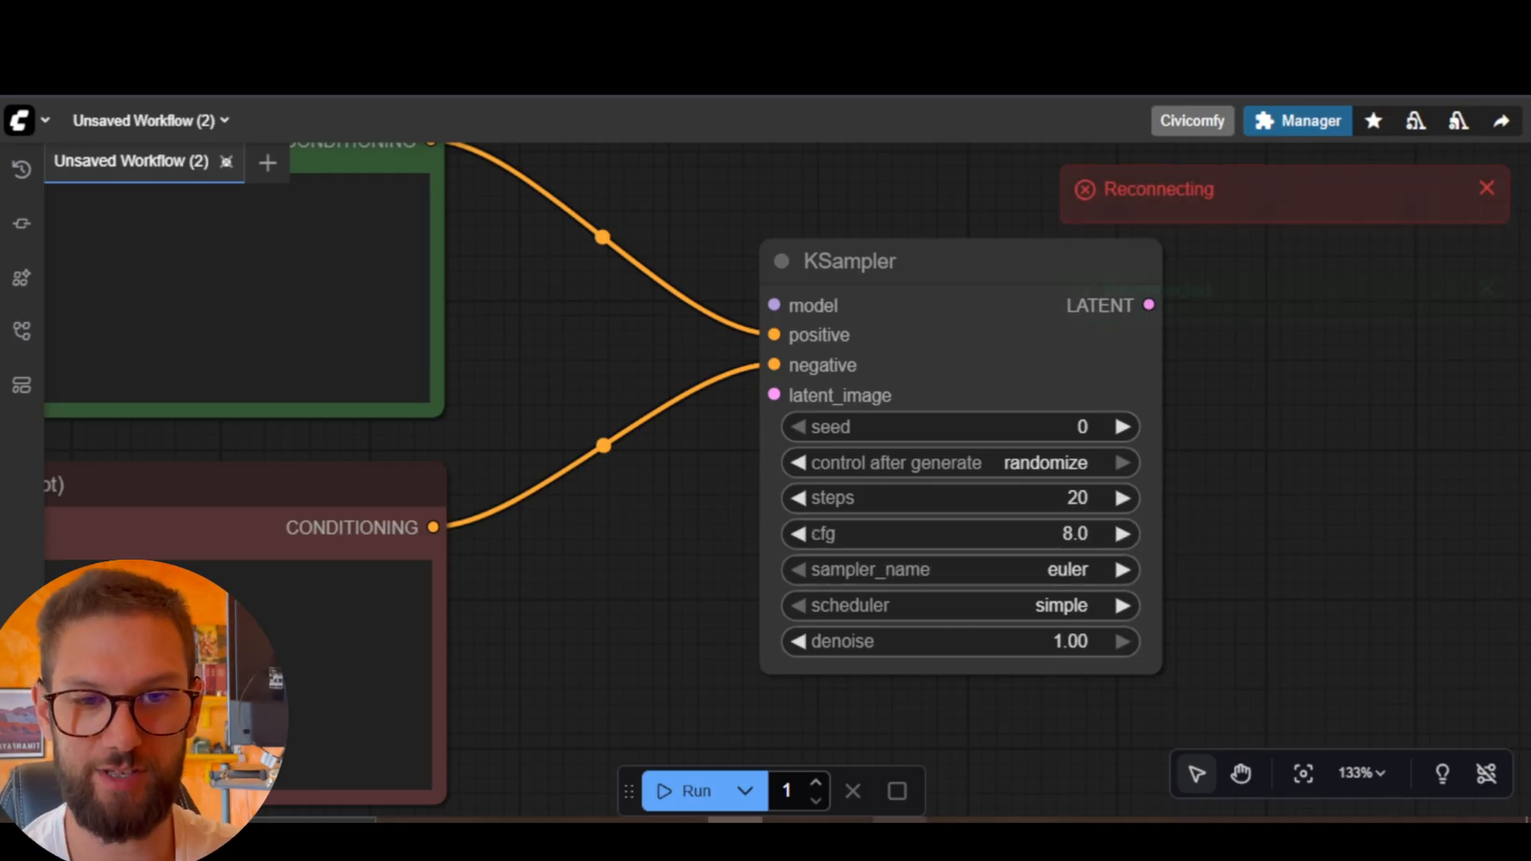
# Compare the KSampler's denoise setting with the noising and denoising stages in the unnamed.png diagram, returning to the workflow.
pyautogui.click(899, 821)
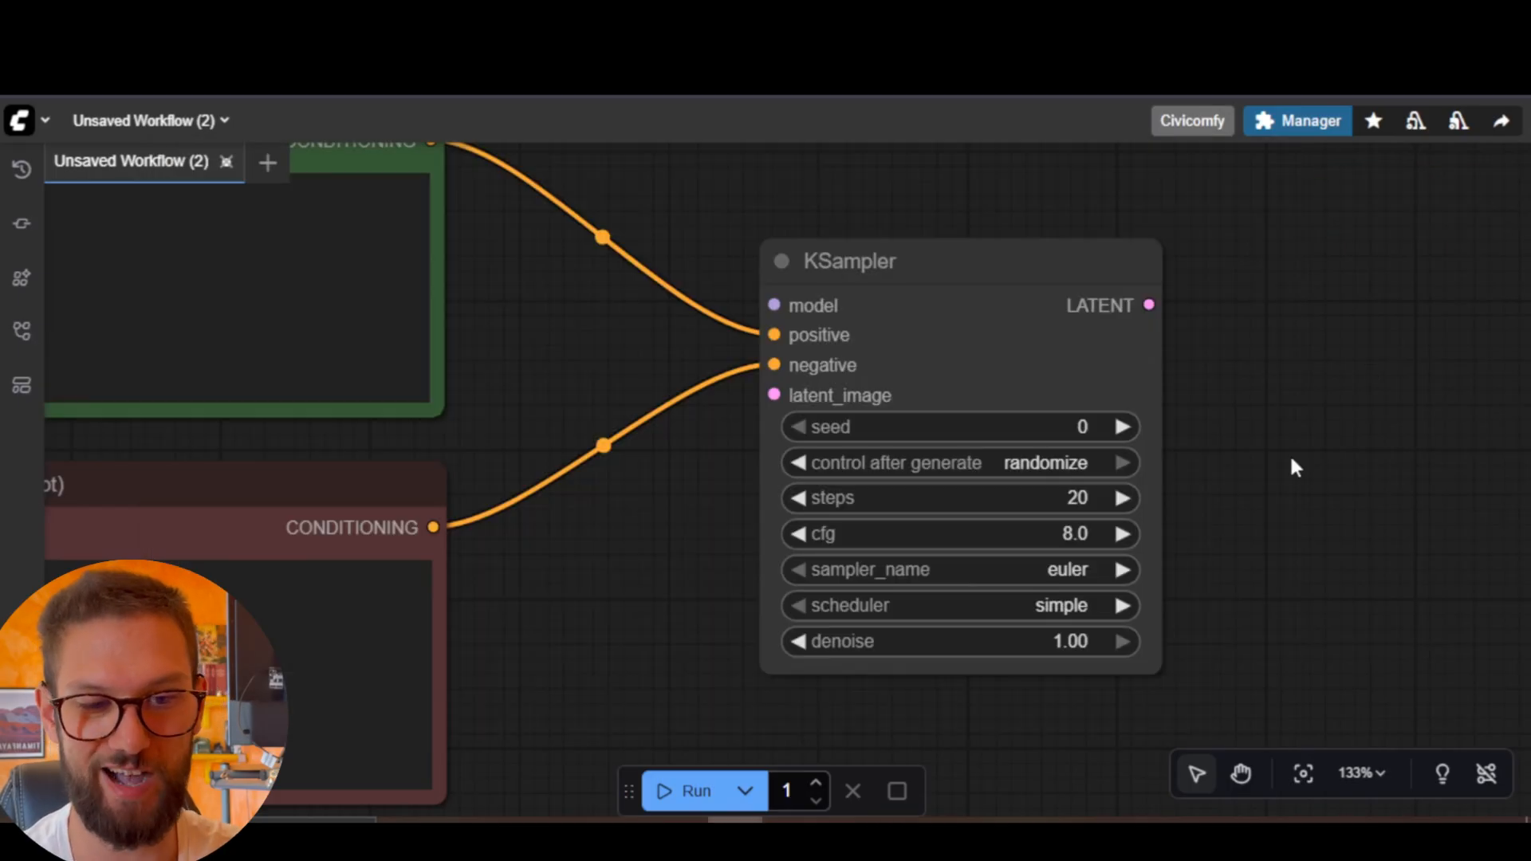
pyautogui.click(1289, 453)
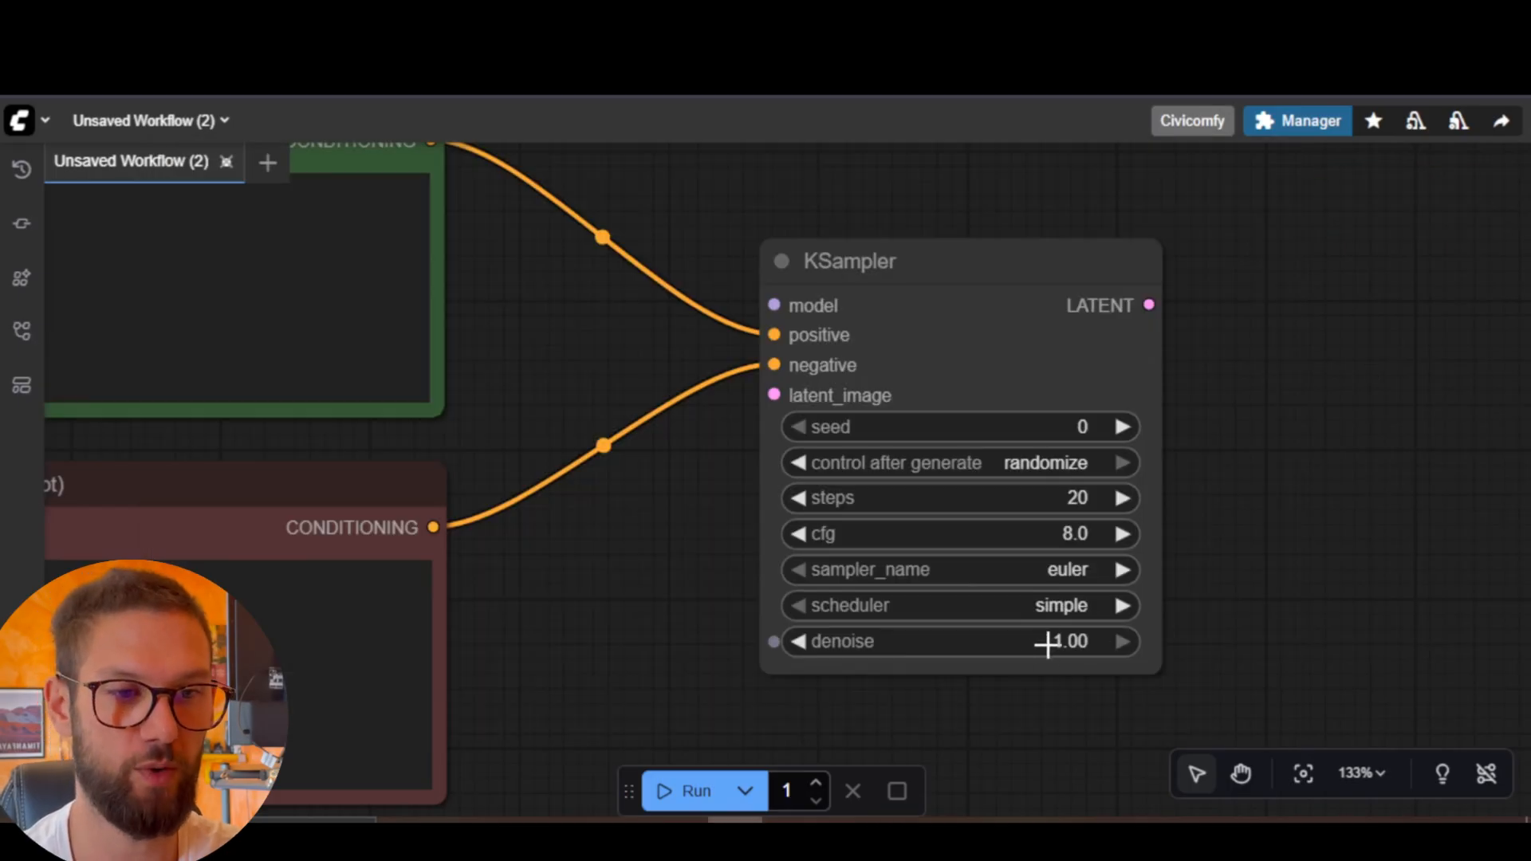
pyautogui.click(899, 812)
pyautogui.scroll(2, 1138, 403)
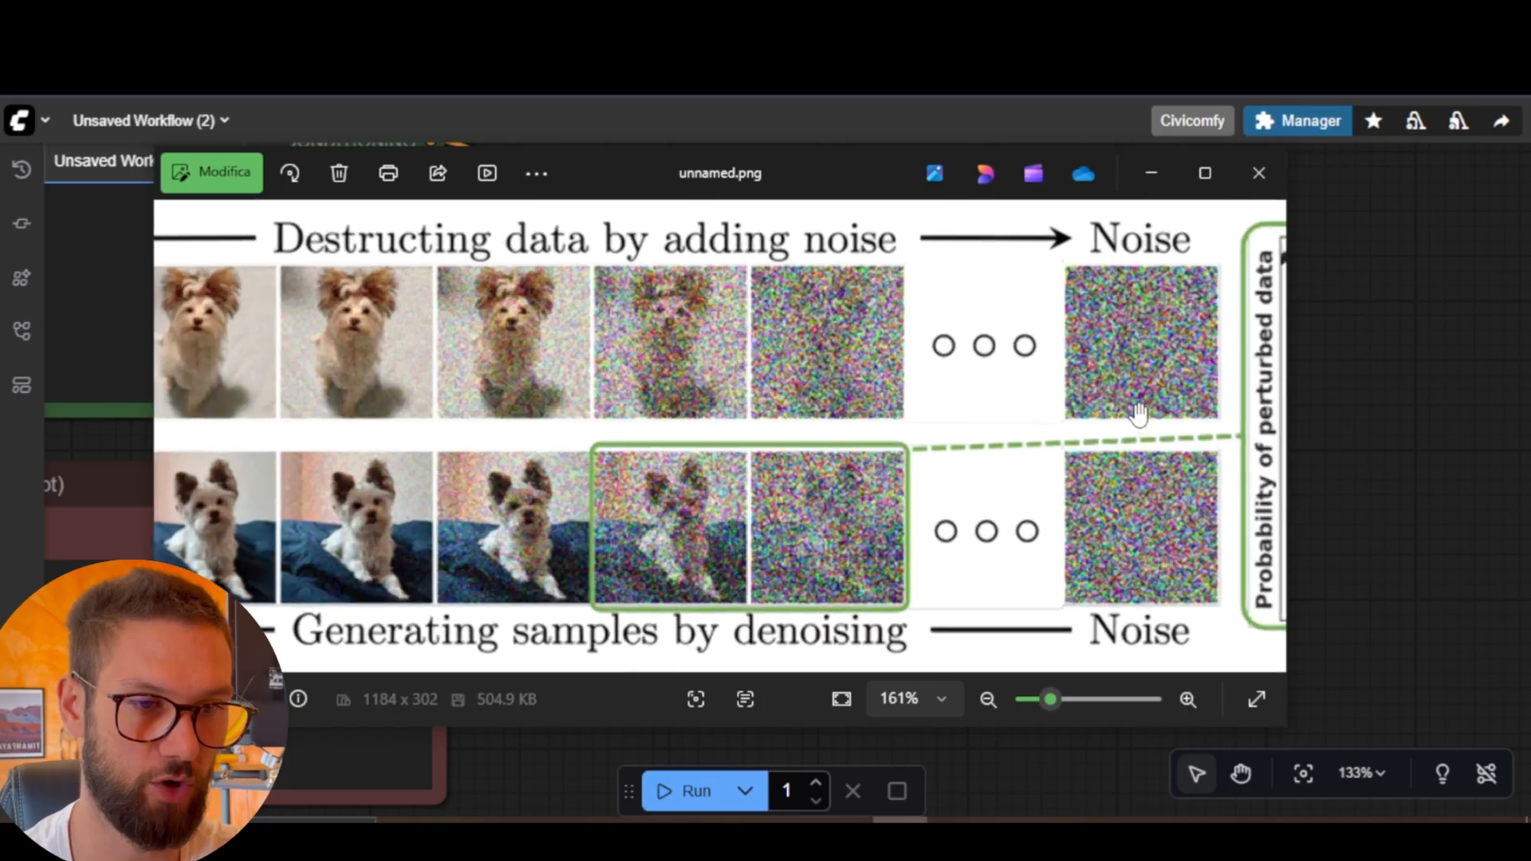
pyautogui.scroll(-1, 1144, 324)
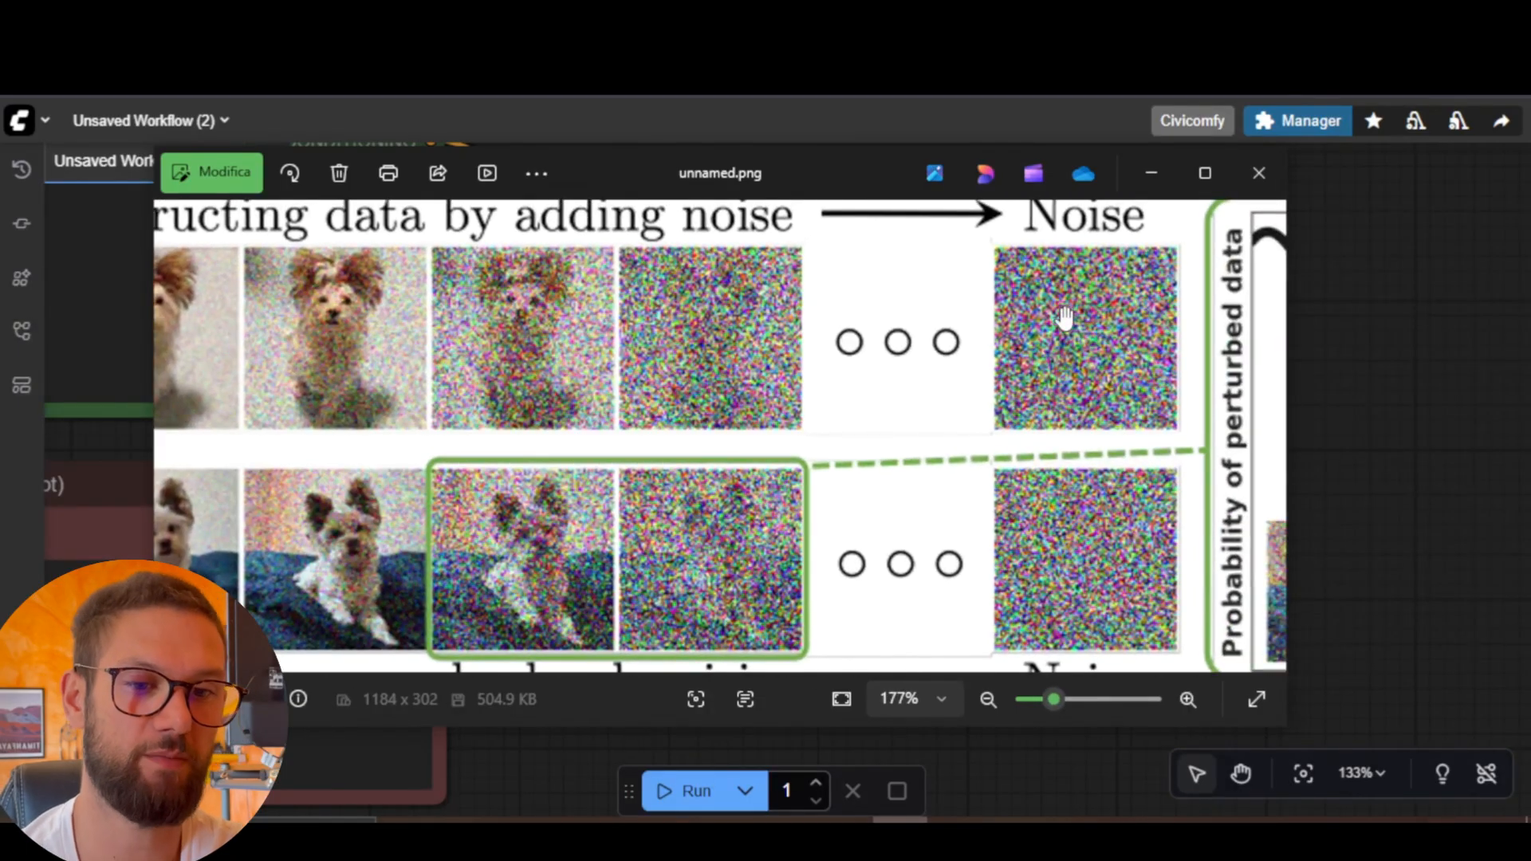
pyautogui.scroll(-1, 1062, 314)
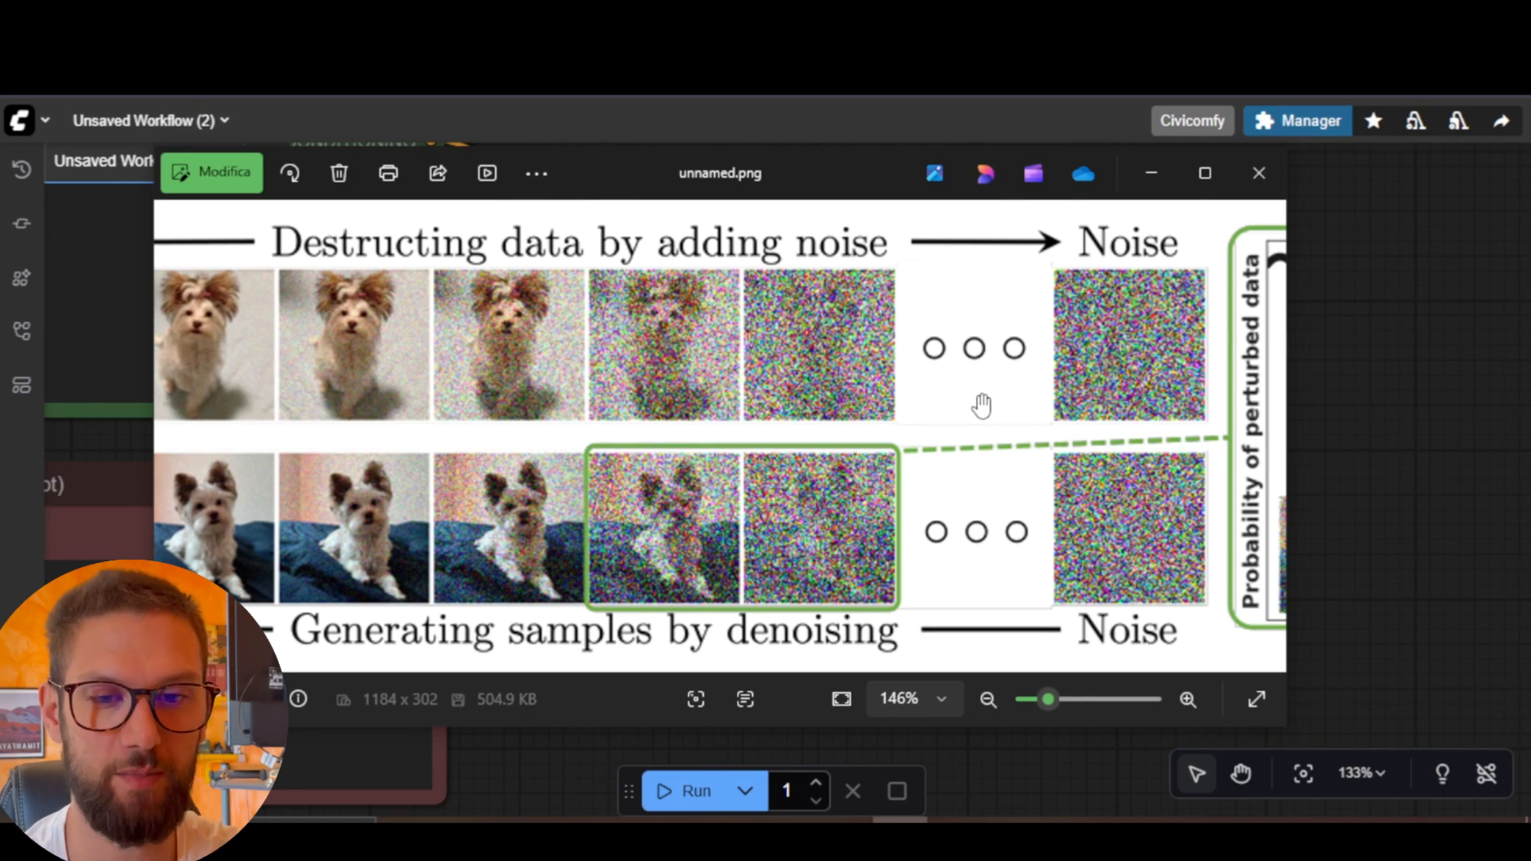
pyautogui.moveTo(904, 419); pyautogui.dragTo(1100, 401)
pyautogui.moveTo(806, 389); pyautogui.dragTo(836, 416)
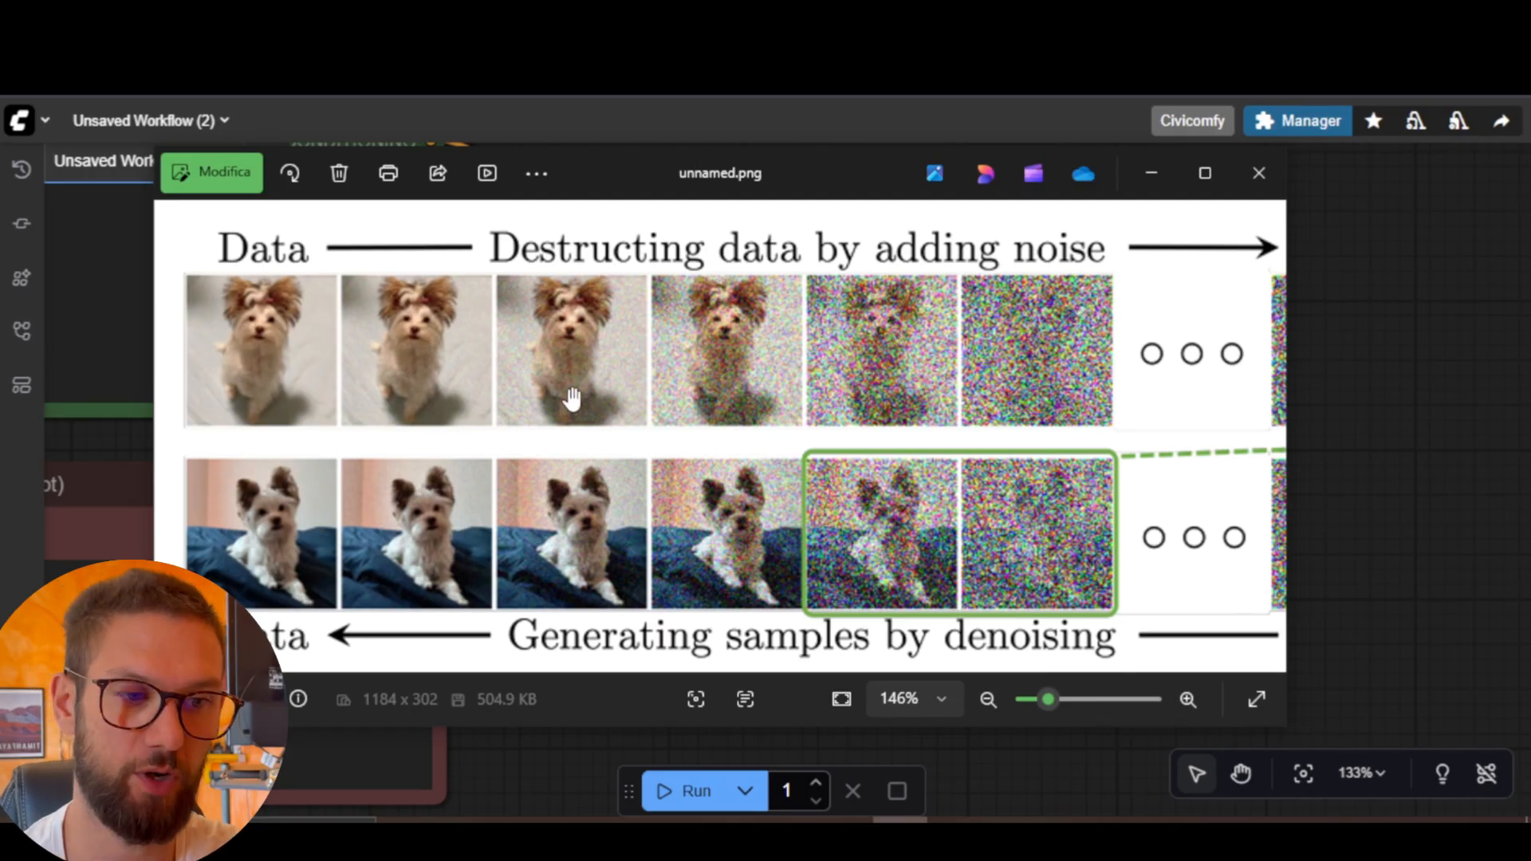
pyautogui.click(1340, 379)
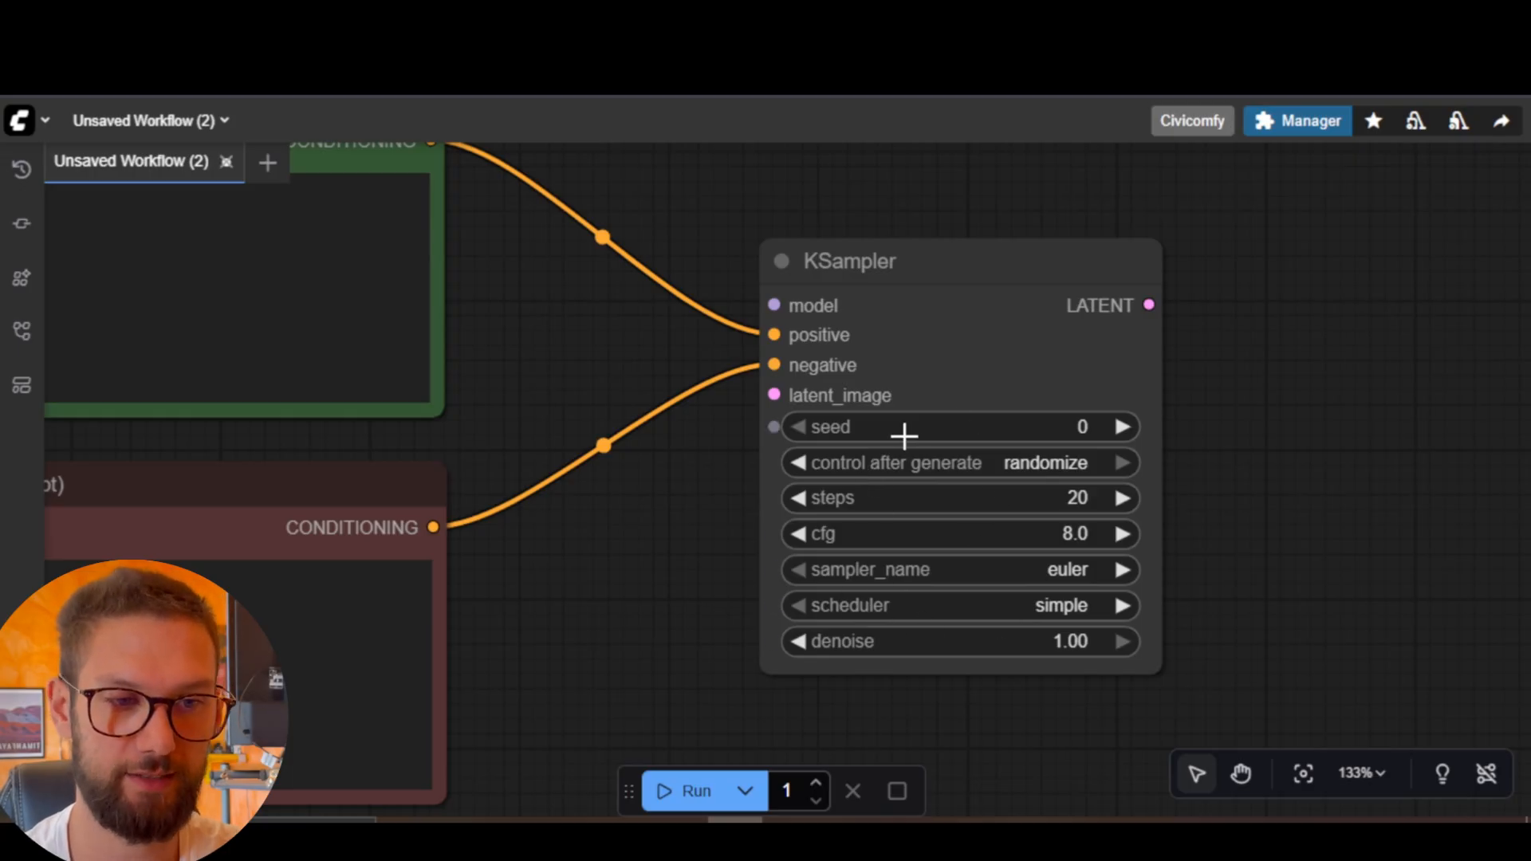
# Move the KSampler slightly closer to the prompt nodes and connect Load Checkpoint's MODEL output to its model input.
pyautogui.scroll(-4, 1298, 446)
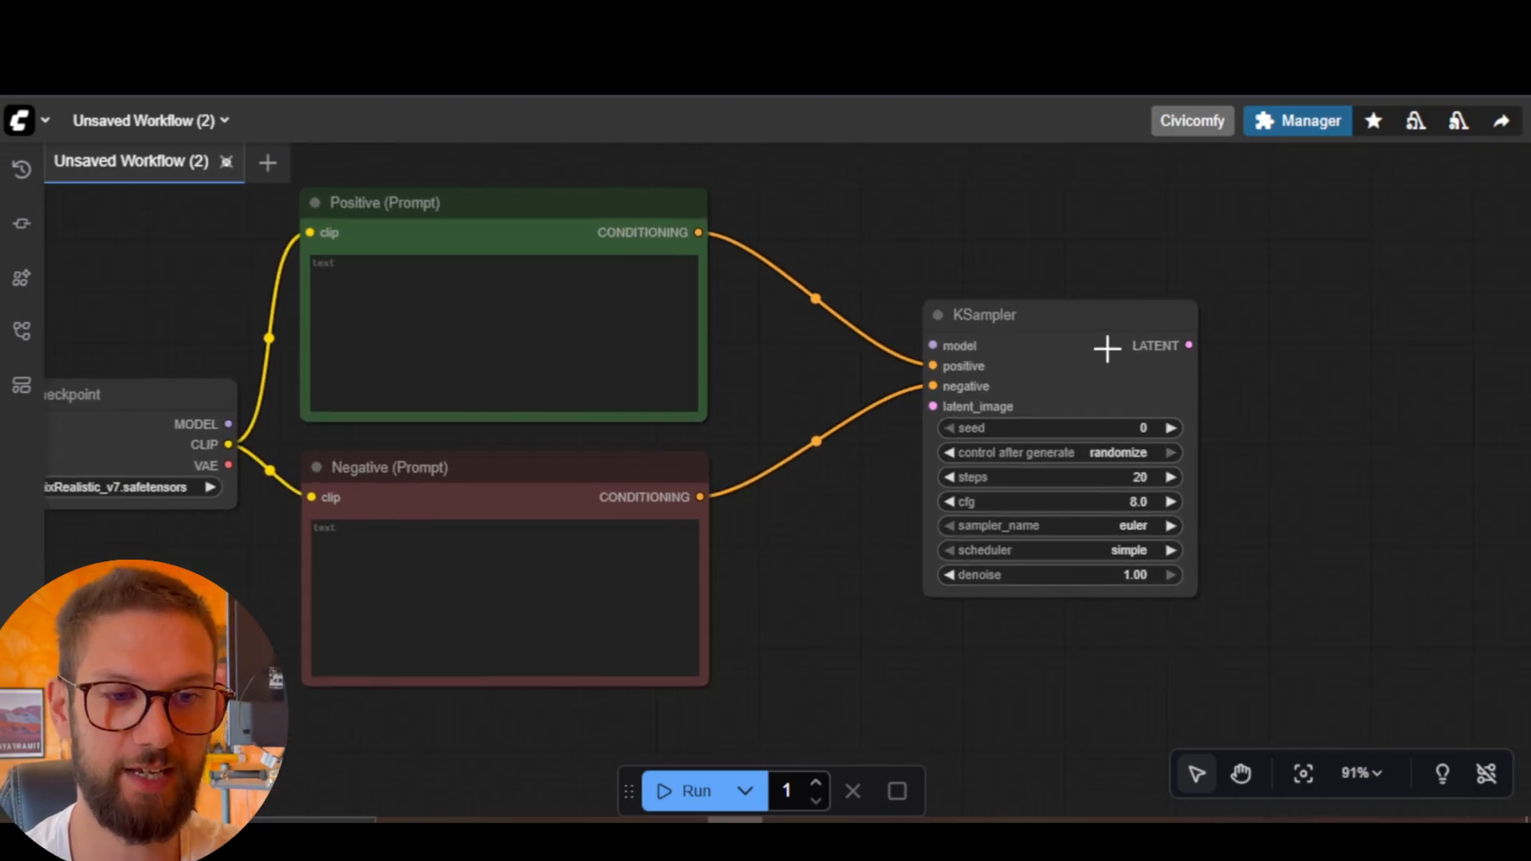
pyautogui.moveTo(1103, 345); pyautogui.dragTo(1090, 293)
pyautogui.click(849, 591)
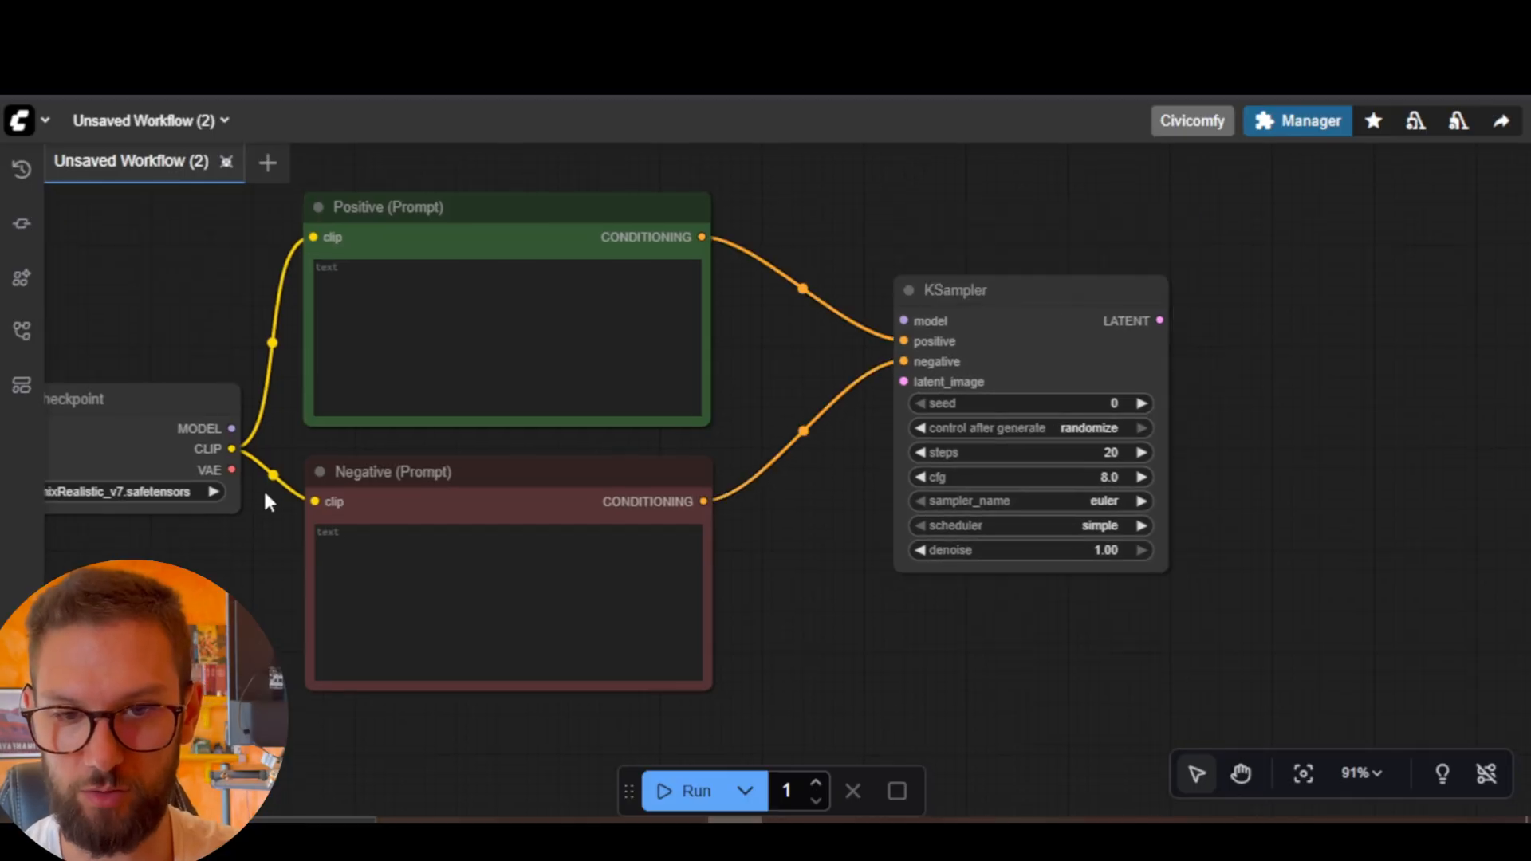
pyautogui.moveTo(233, 571); pyautogui.dragTo(295, 567)
pyautogui.moveTo(206, 586); pyautogui.dragTo(263, 583)
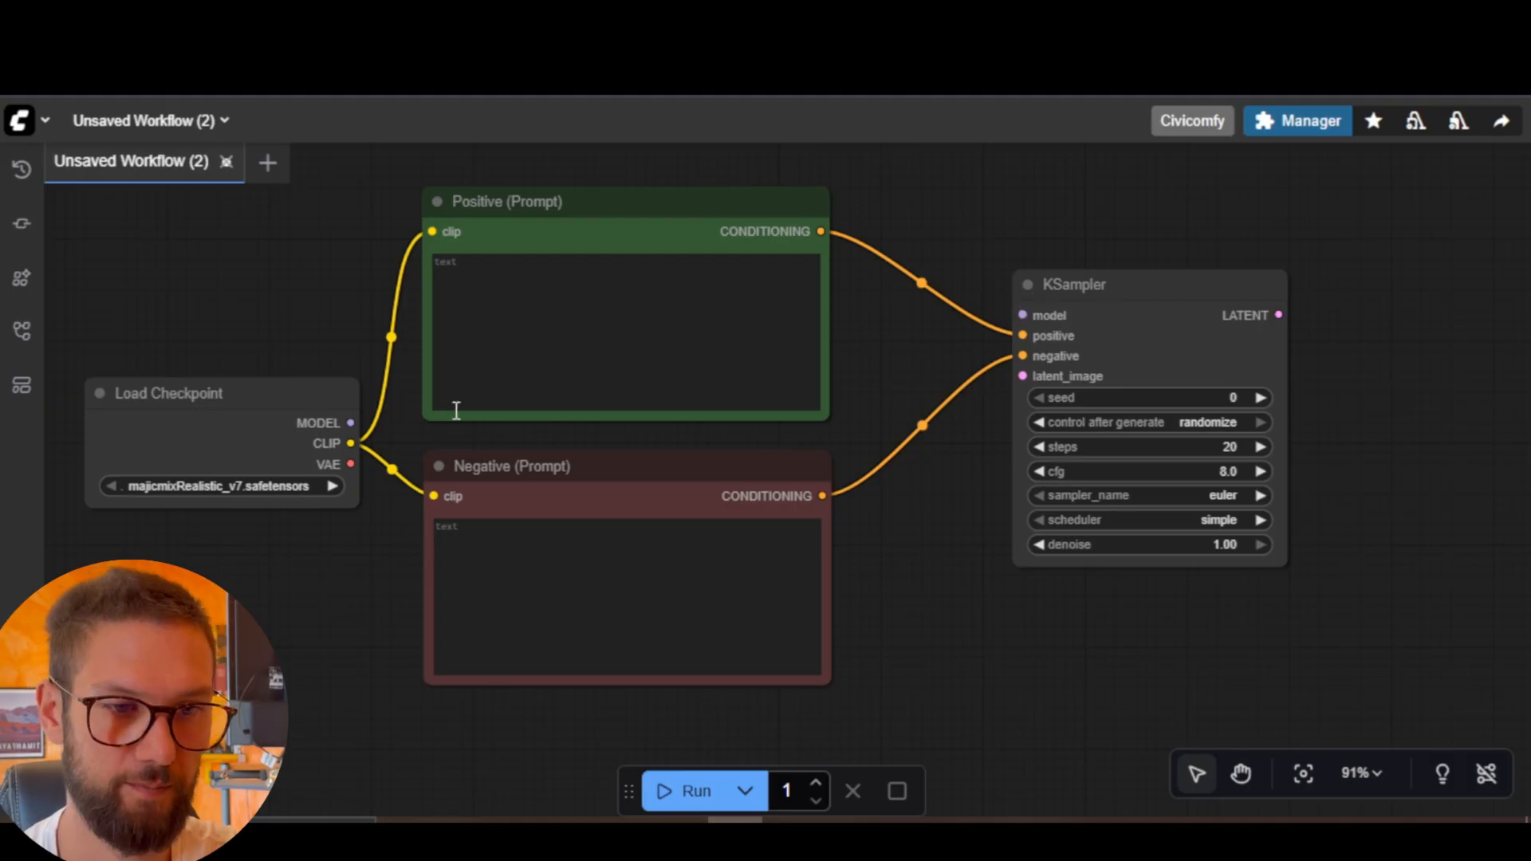
pyautogui.moveTo(351, 423); pyautogui.dragTo(1021, 312)
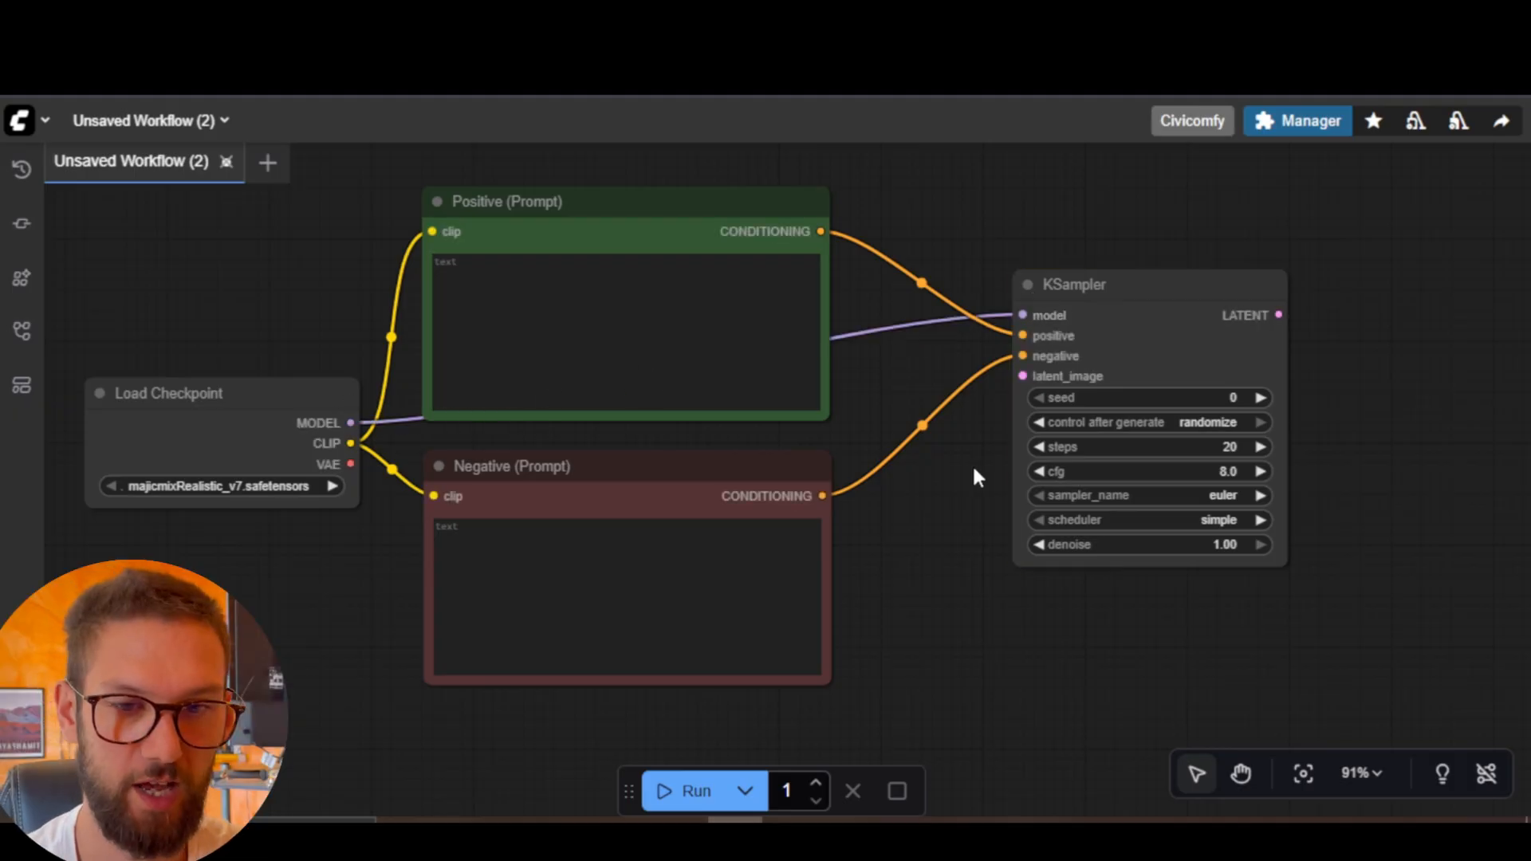
# Color the KSampler node blue and nudge it slightly downward.
pyautogui.scroll(-2, 921, 316)
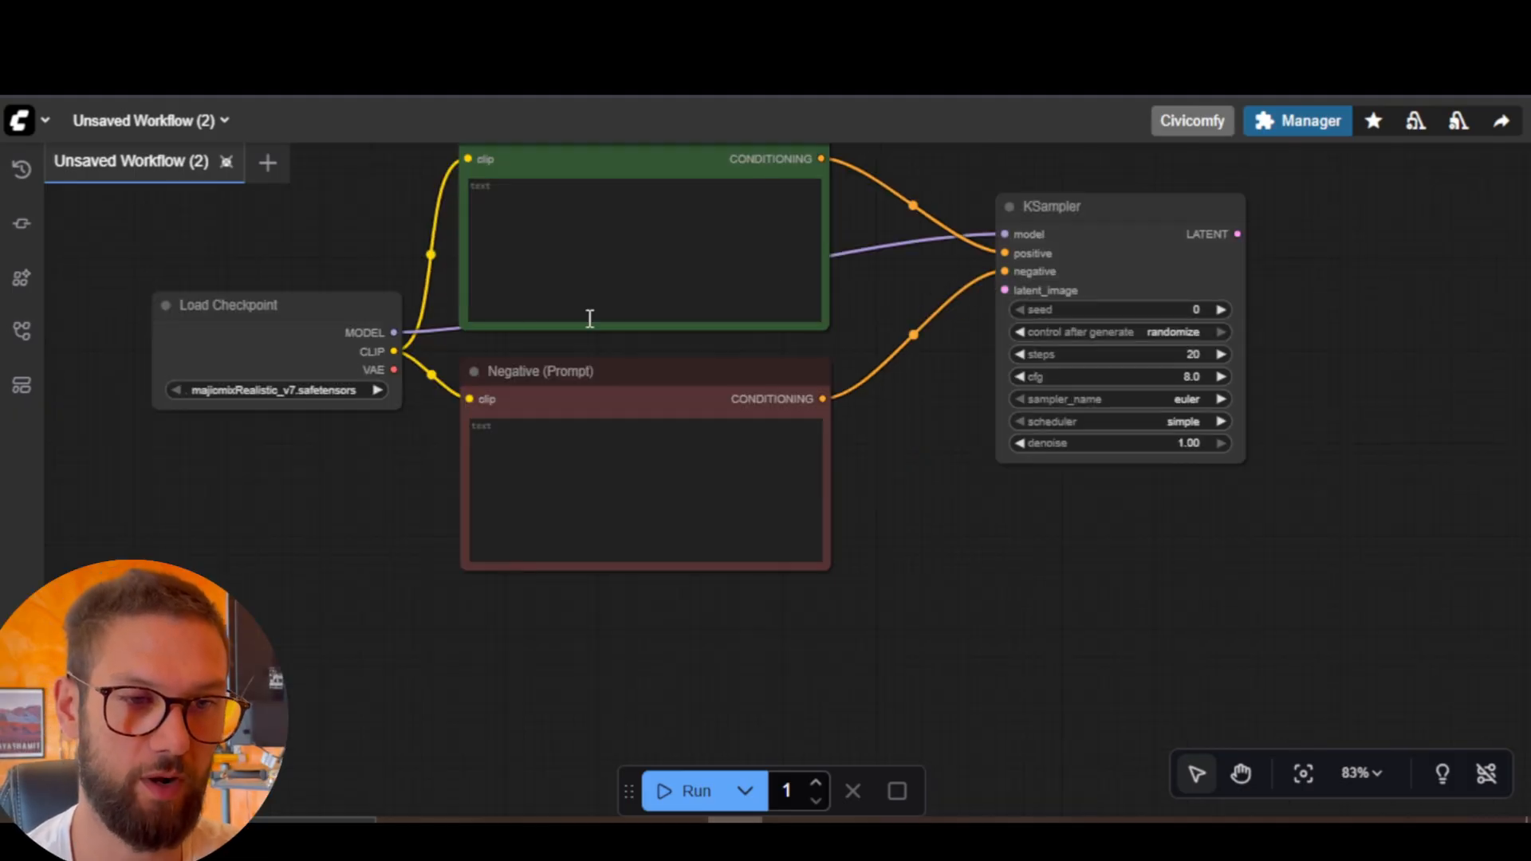
pyautogui.rightClick(1158, 210)
pyautogui.click(1204, 422)
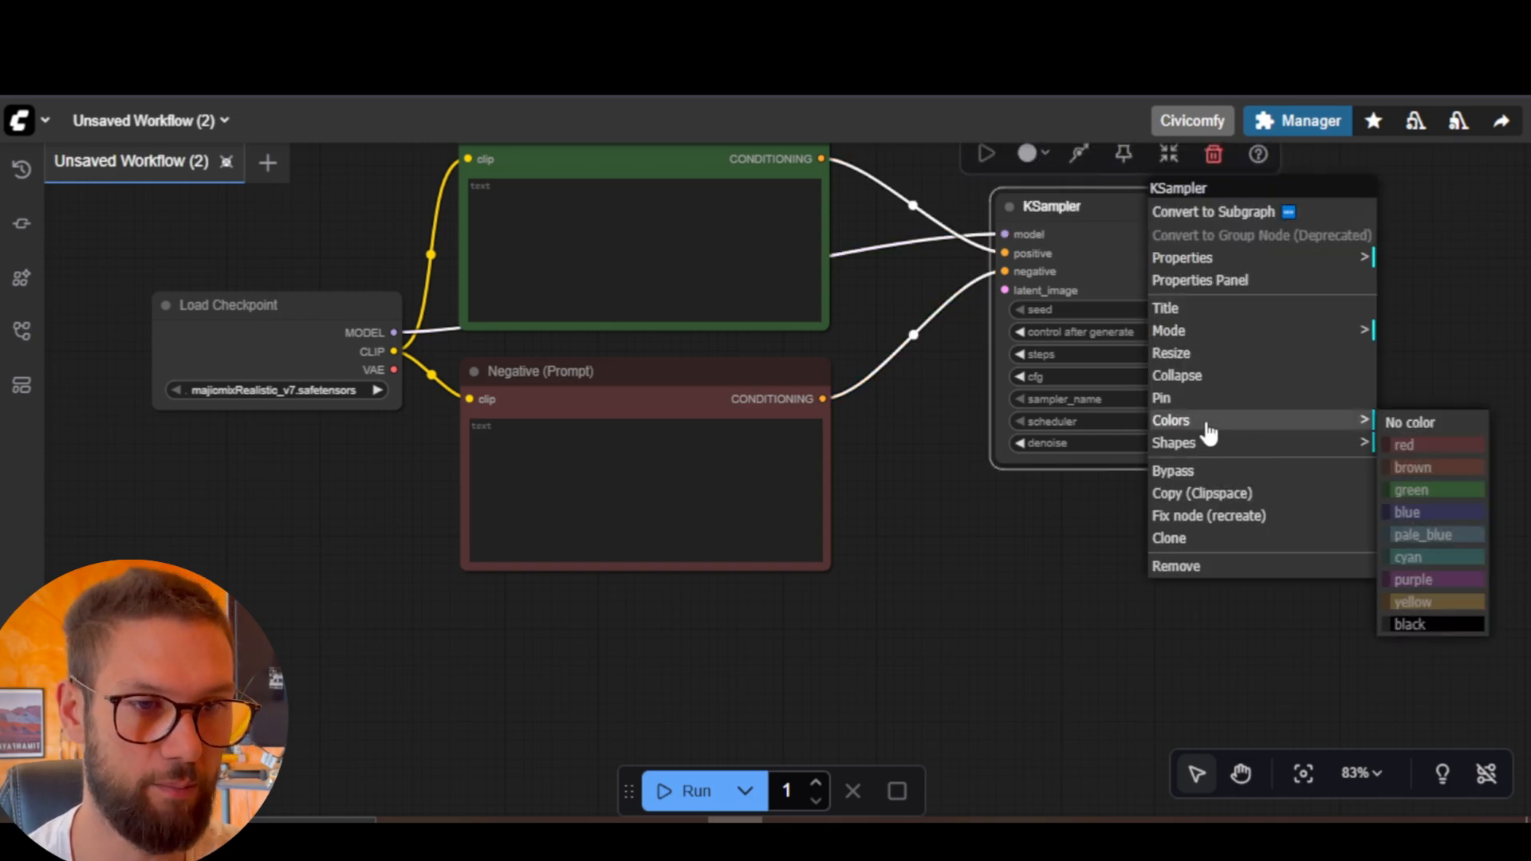
pyautogui.click(1415, 514)
pyautogui.moveTo(1121, 215); pyautogui.dragTo(1121, 223)
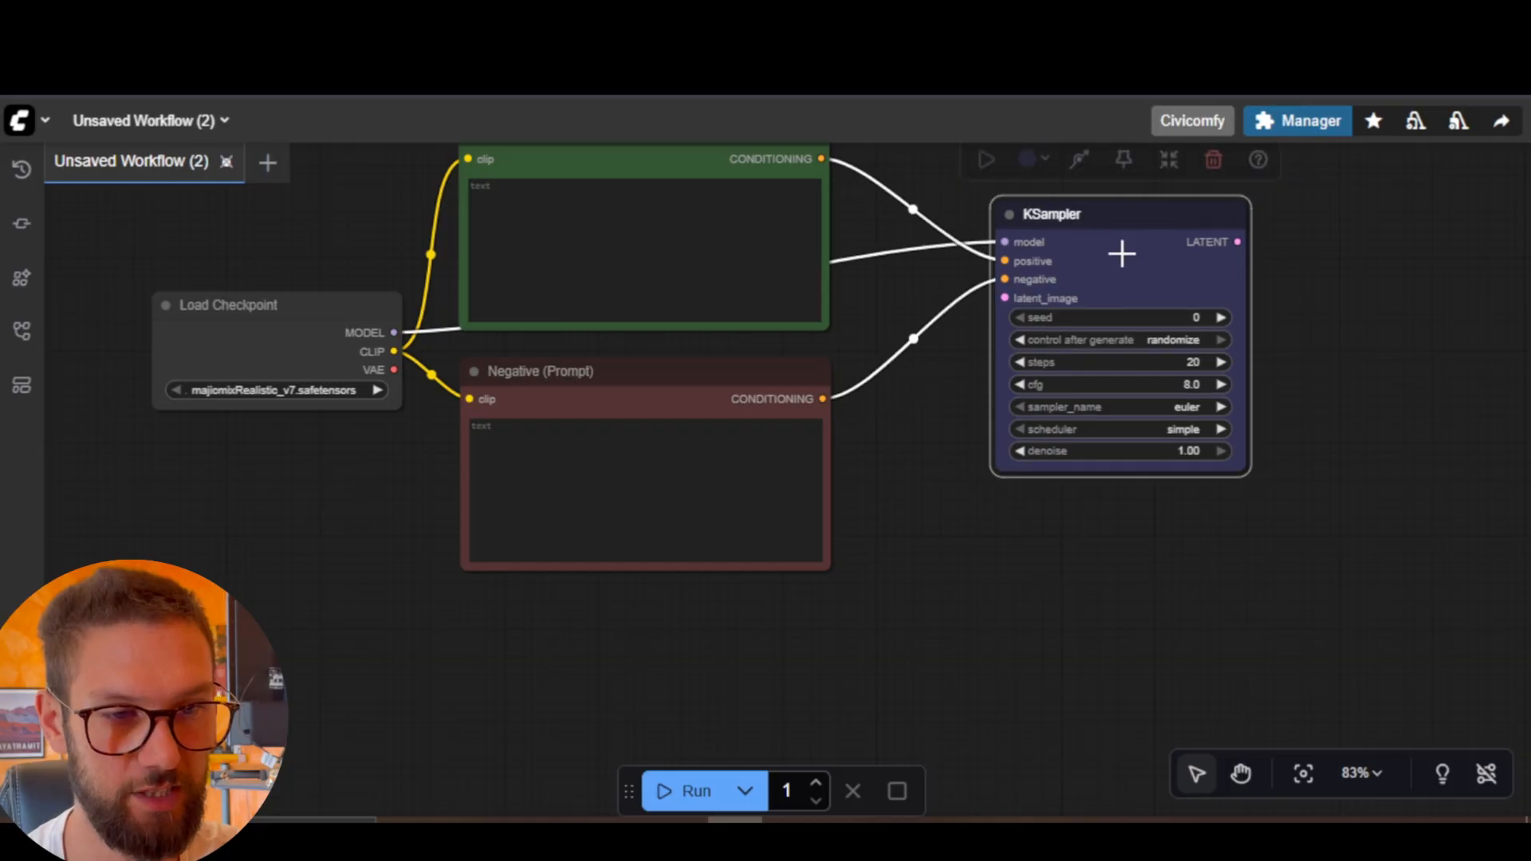
pyautogui.click(918, 456)
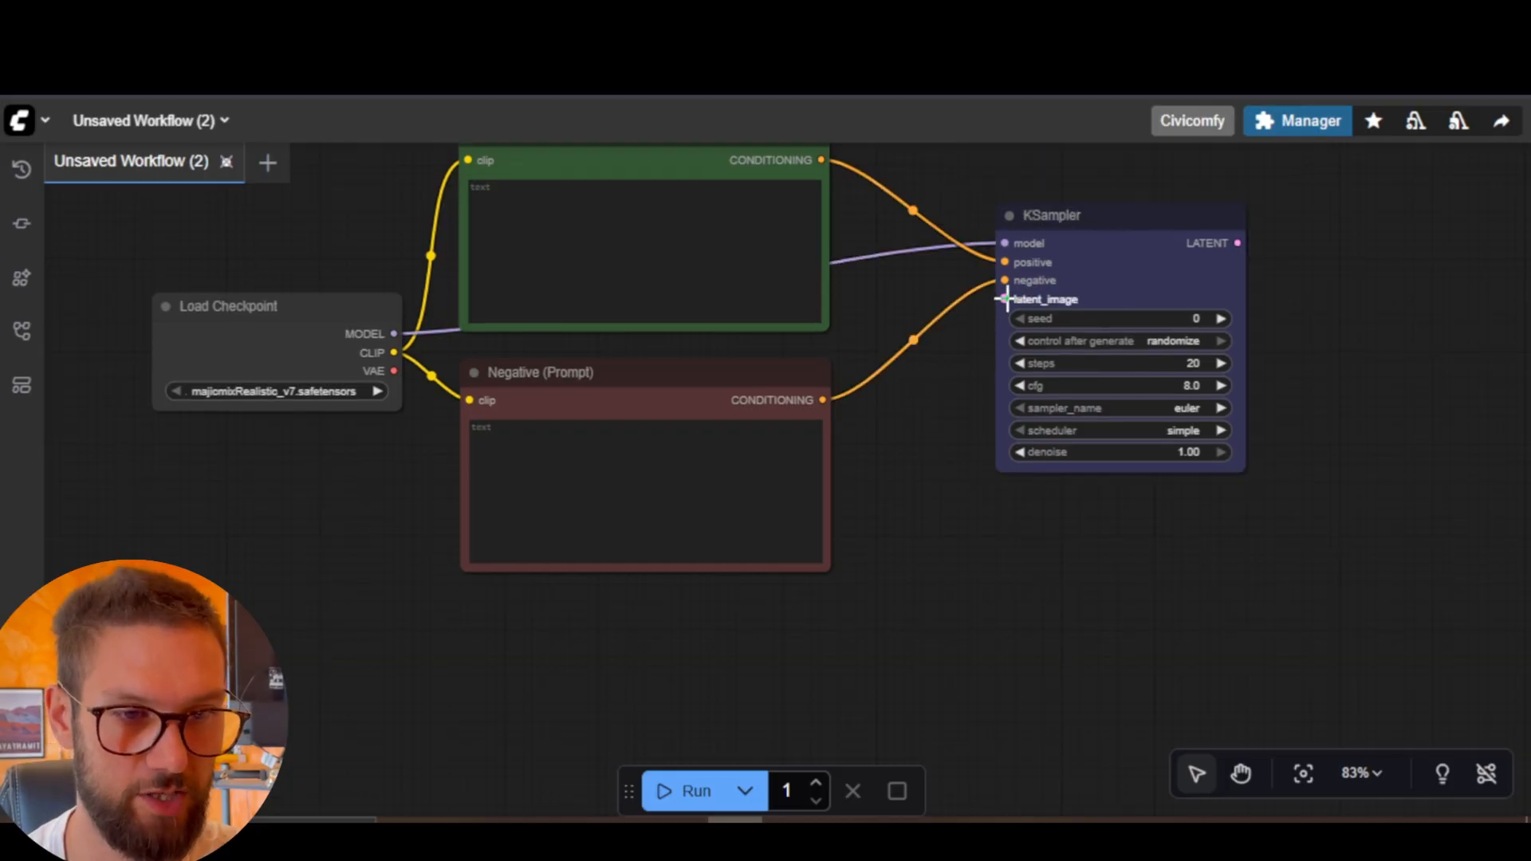
# Add an Empty Latent Image node linked to the KSampler's latent_image input and place it beneath the Negative (Prompt) node.
pyautogui.moveTo(1003, 300); pyautogui.dragTo(846, 664)
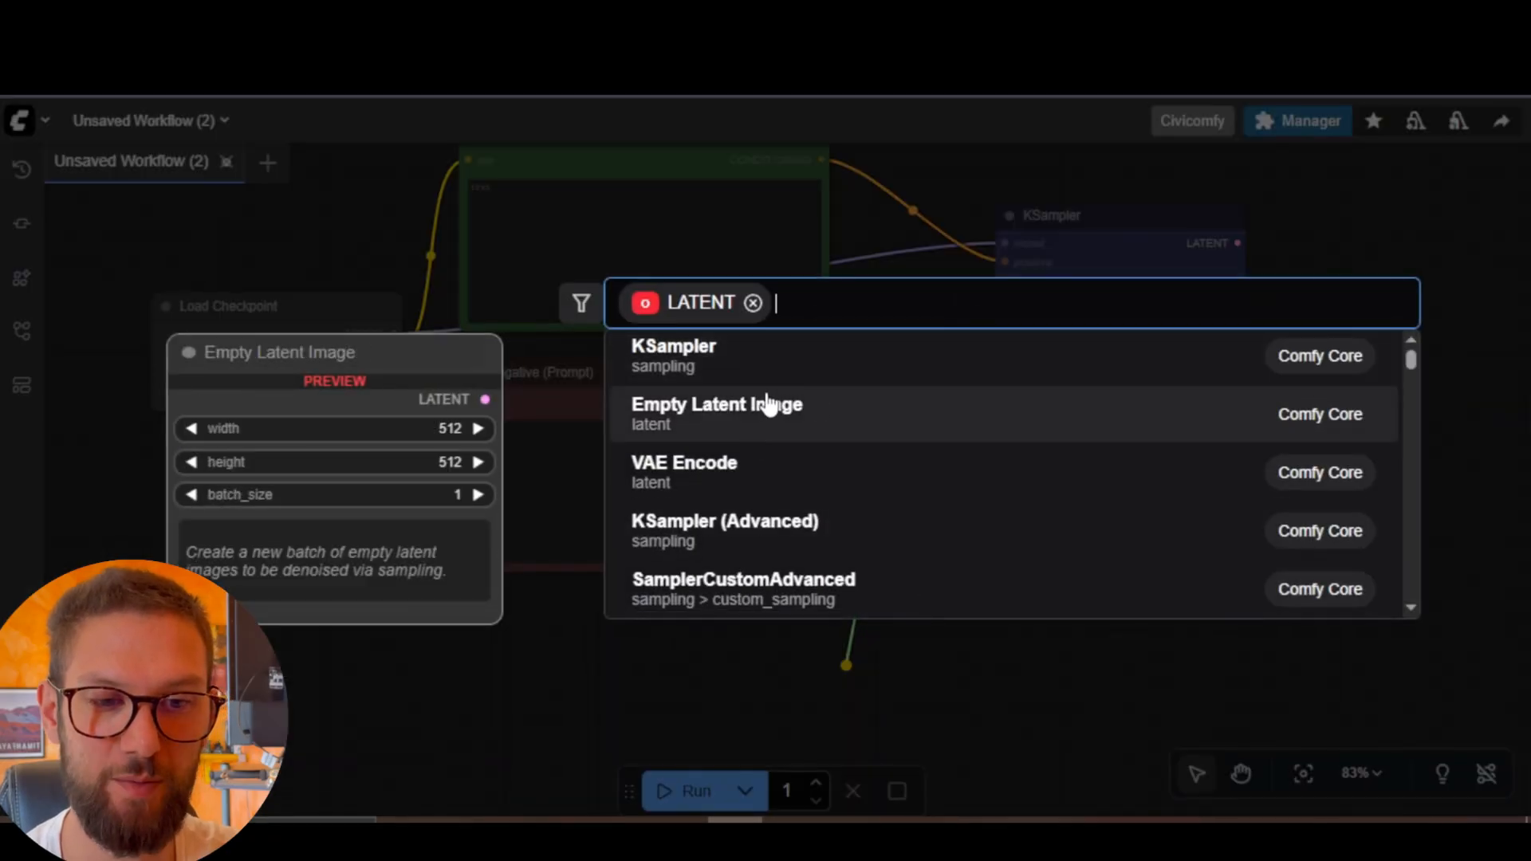
pyautogui.click(726, 420)
pyautogui.moveTo(796, 618); pyautogui.dragTo(661, 623)
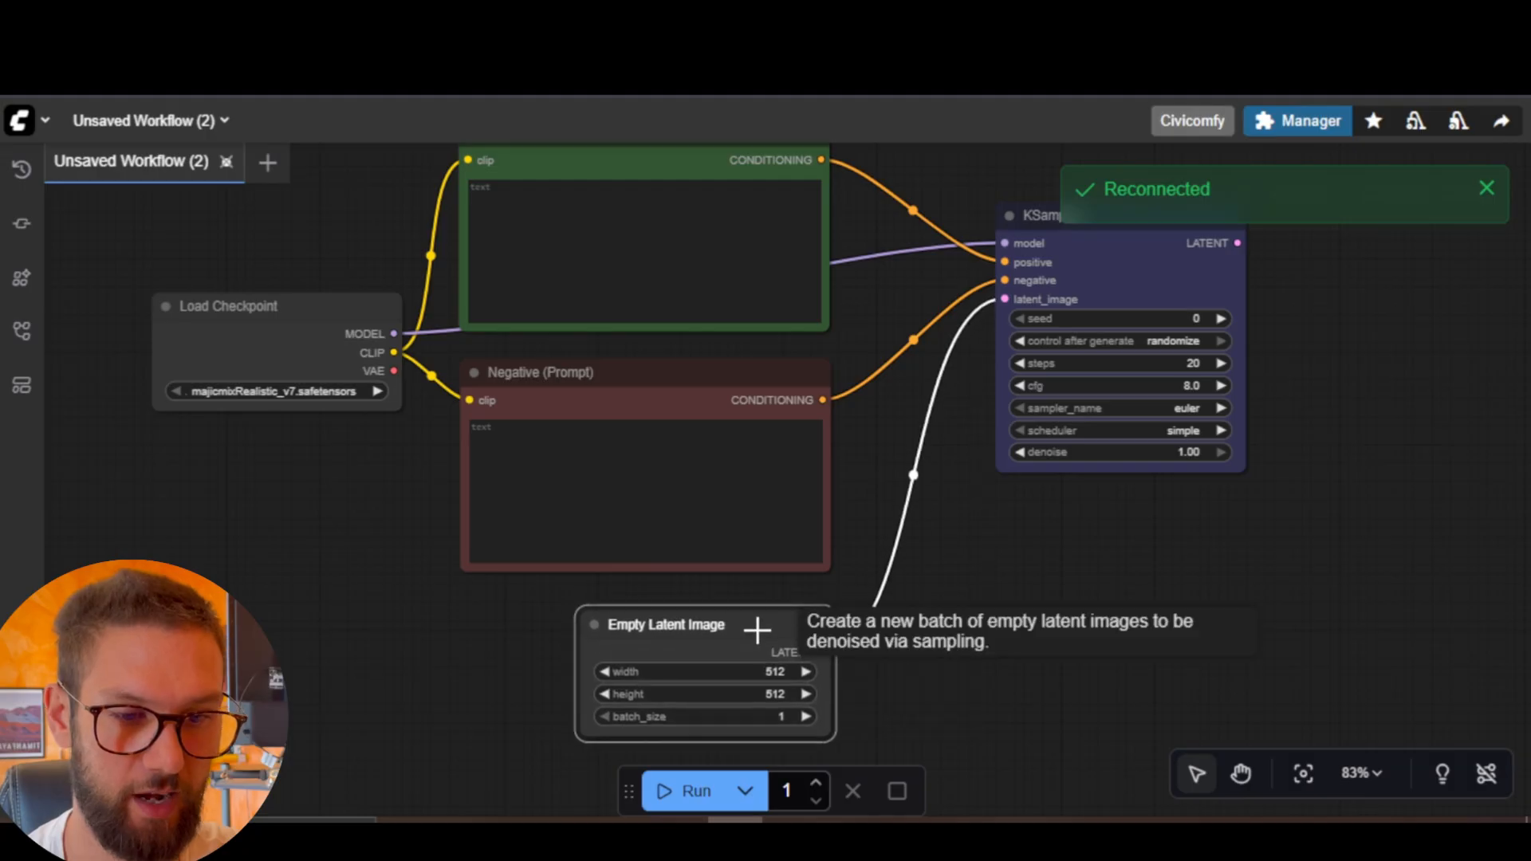
# Open the color choices for the Empty Latent Image node.
pyautogui.rightClick(785, 630)
pyautogui.click(840, 652)
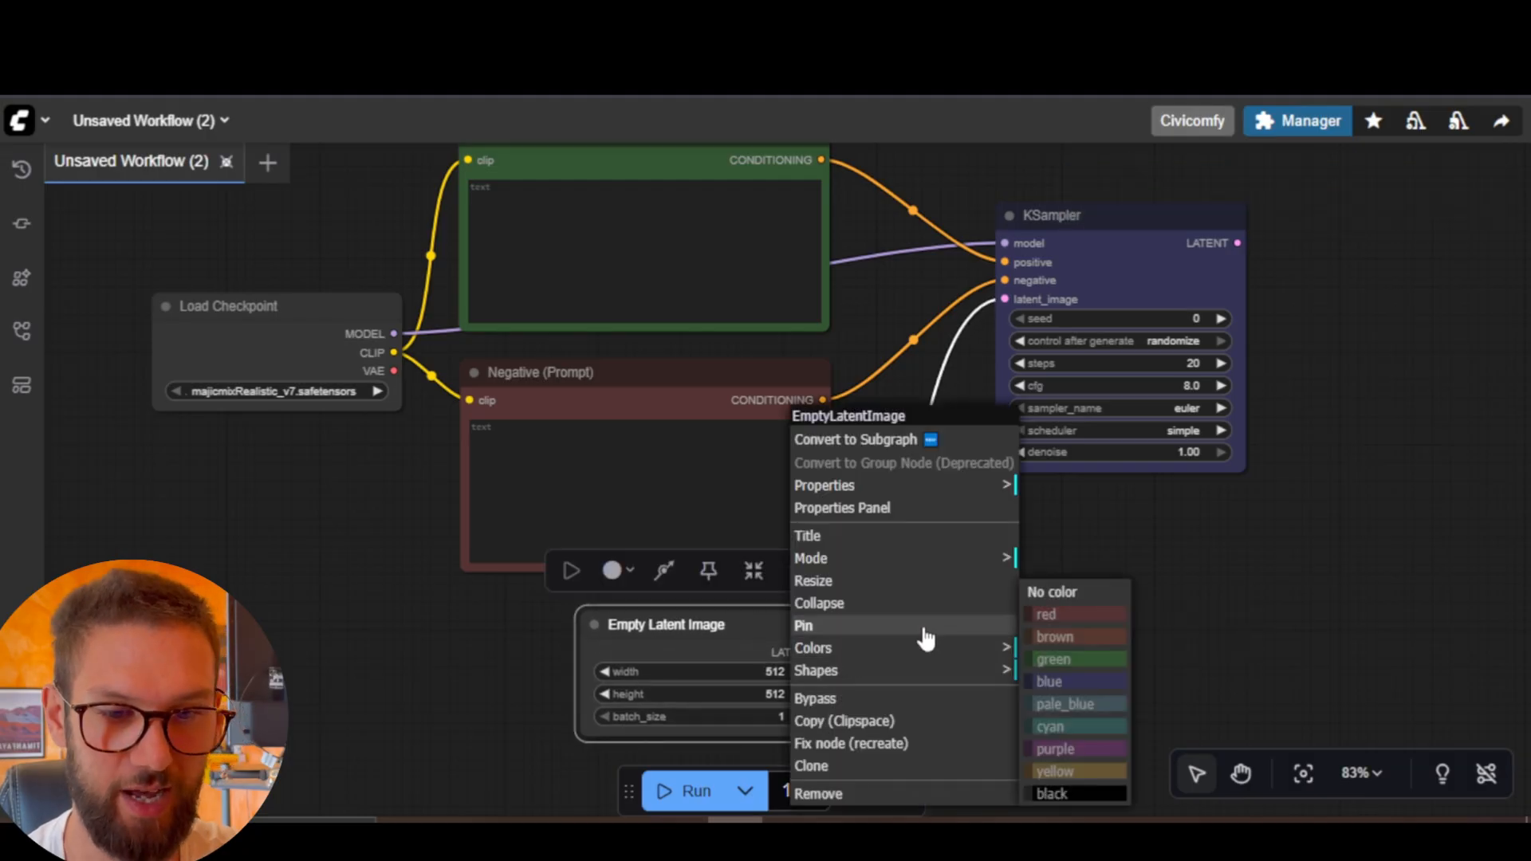
# Color the Empty Latent Image node purple and nudge it slightly closer to the negative prompt node.
pyautogui.click(1061, 749)
pyautogui.scroll(-1, 1165, 666)
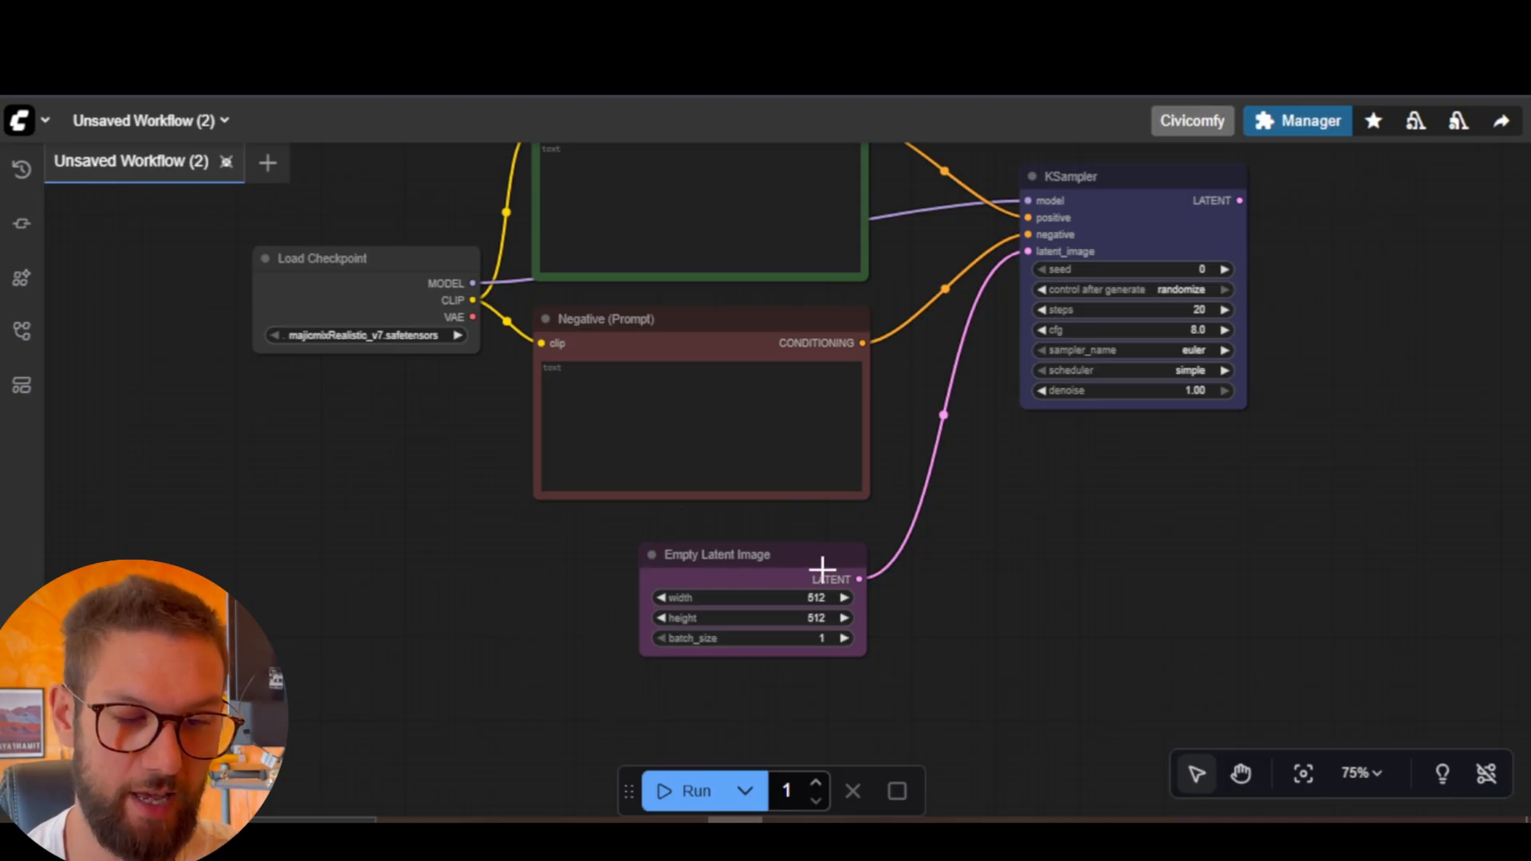
pyautogui.click(824, 559)
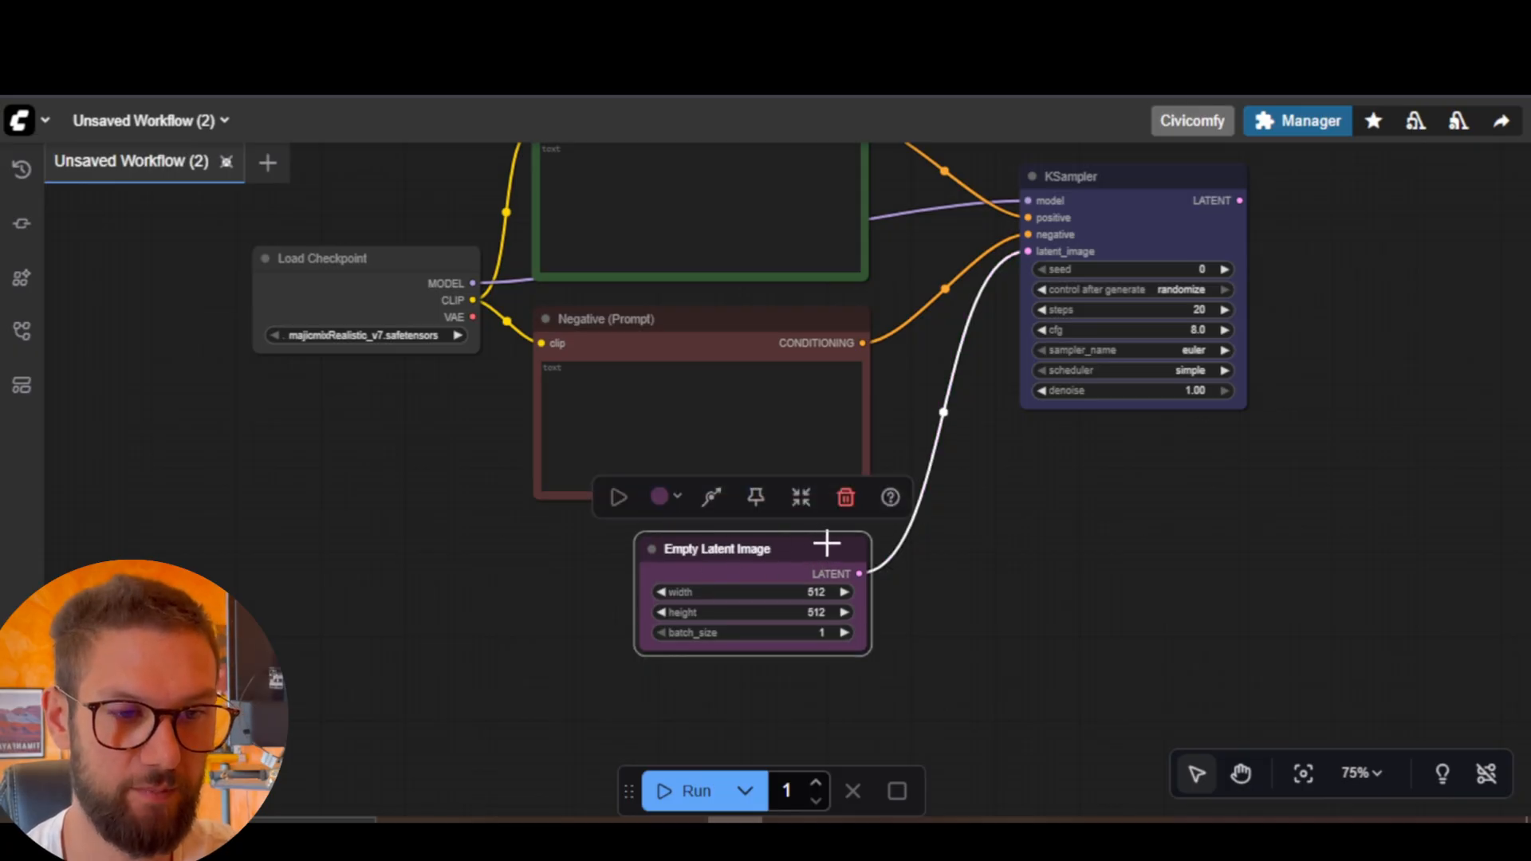
# Switch to the image viewer showing unnamed.png, examine the pure noise samples up close, and return to the node workflow.
pyautogui.click(899, 819)
pyautogui.moveTo(1066, 471); pyautogui.dragTo(995, 376)
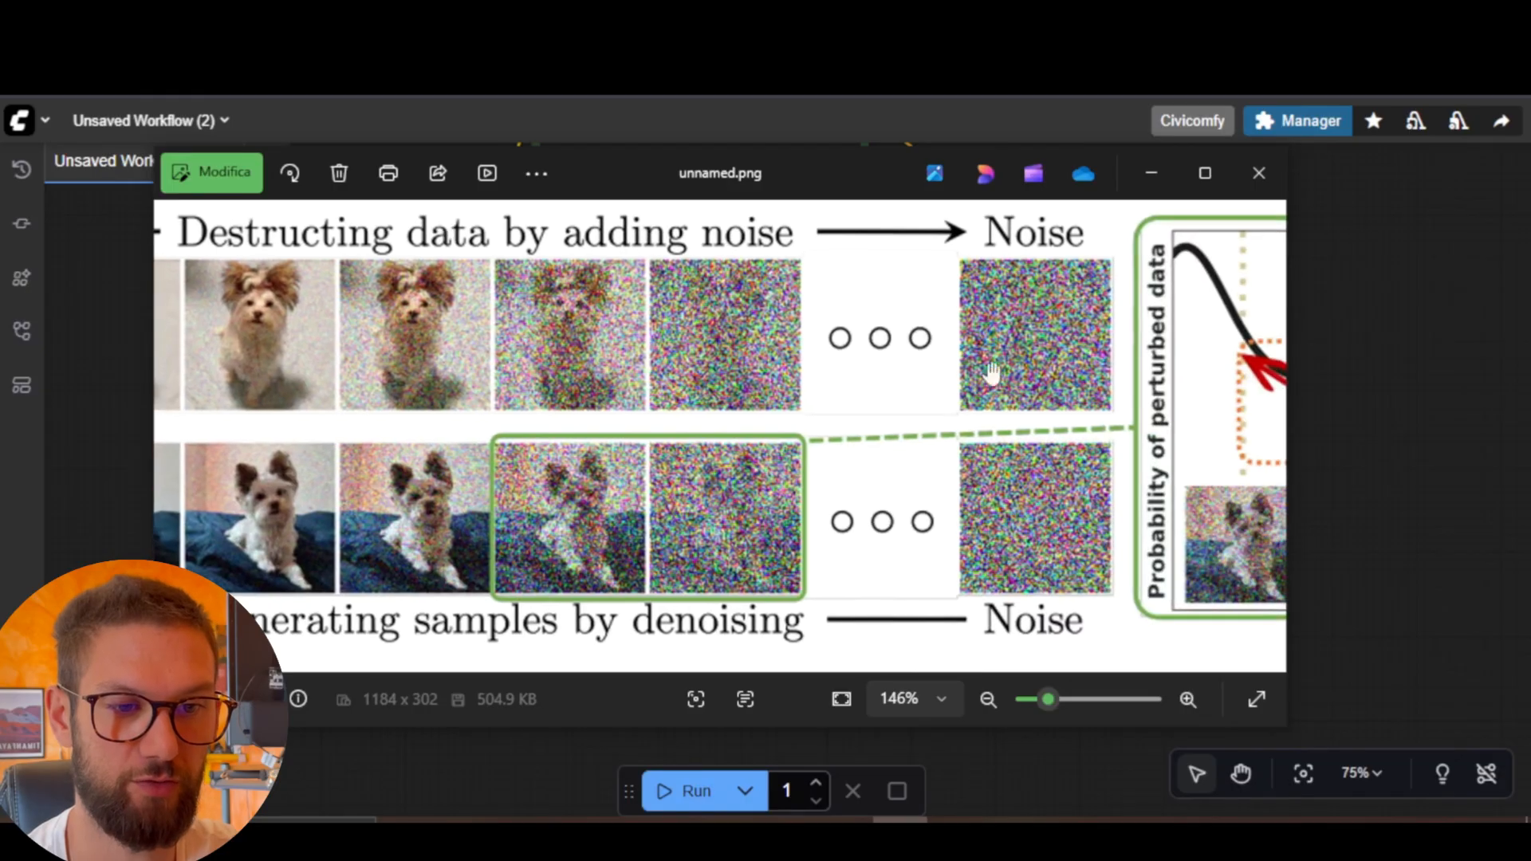
pyautogui.scroll(1, 983, 317)
pyautogui.scroll(1, 991, 335)
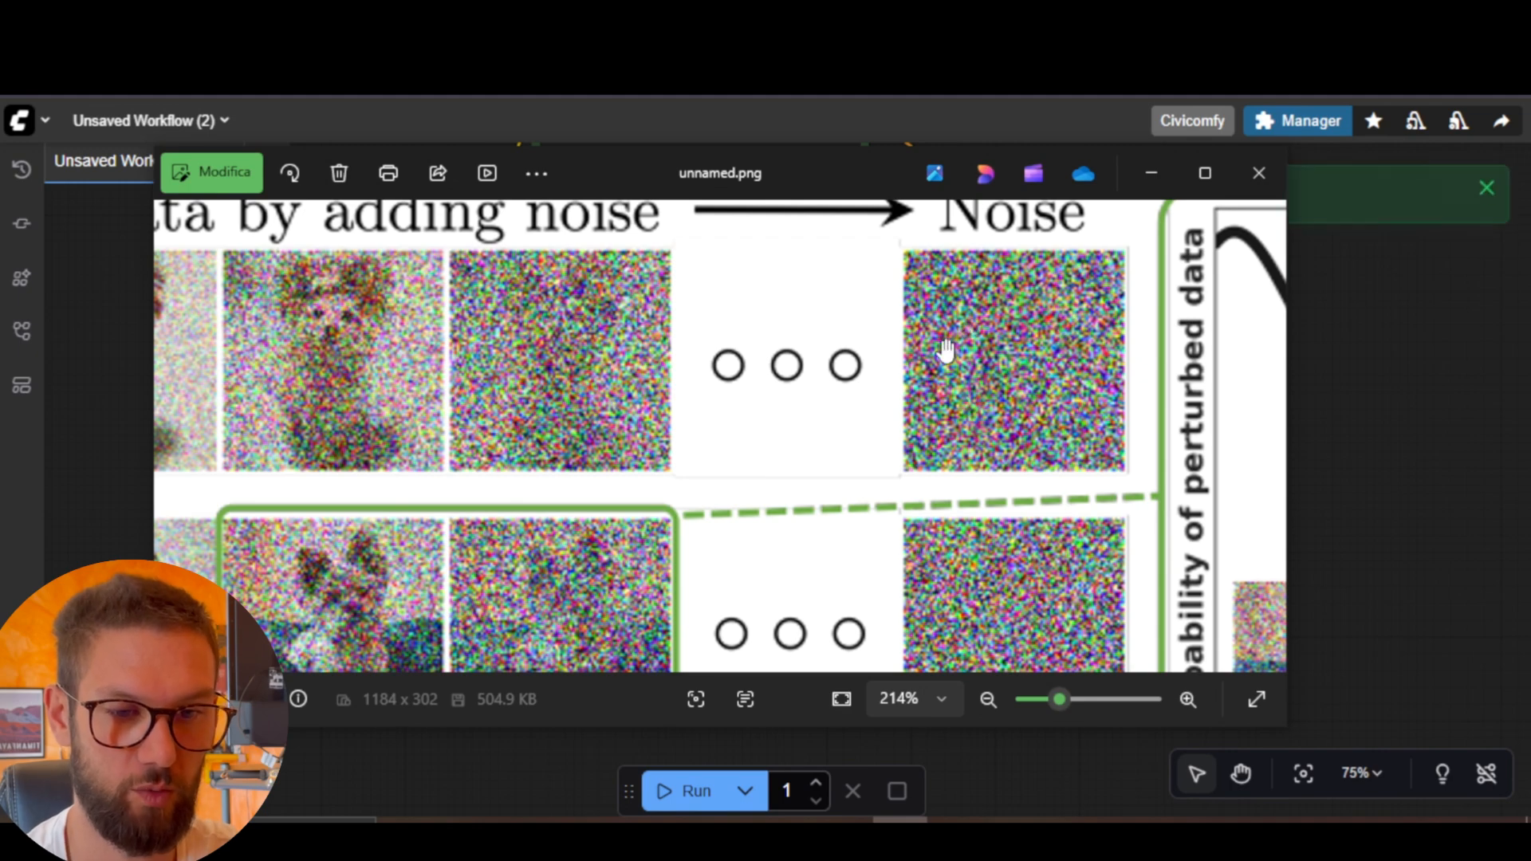
pyautogui.click(1360, 494)
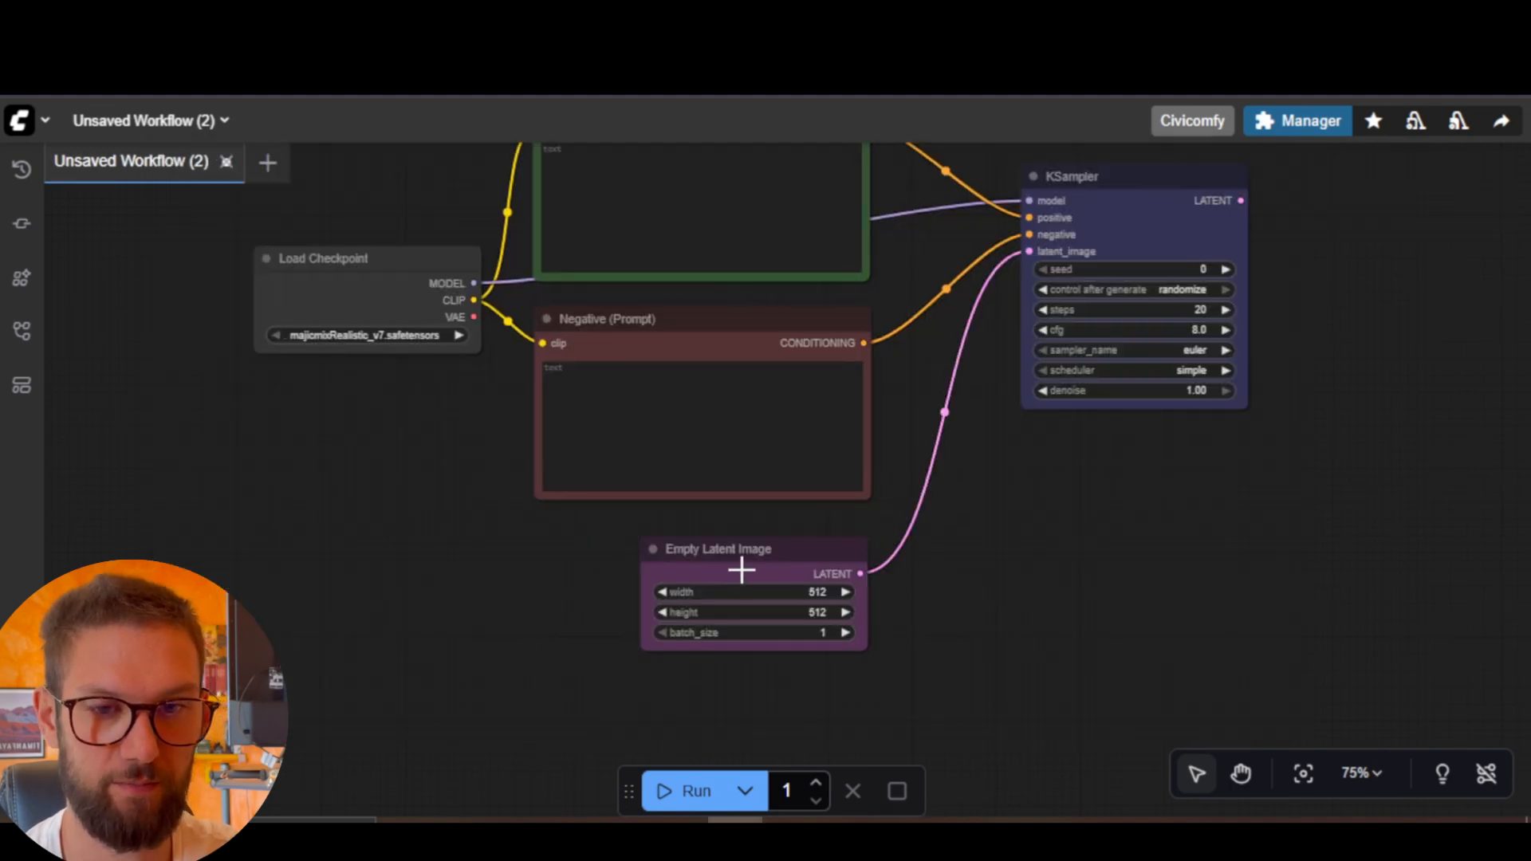
pyautogui.scroll(1, 846, 563)
pyautogui.scroll(-1, 642, 497)
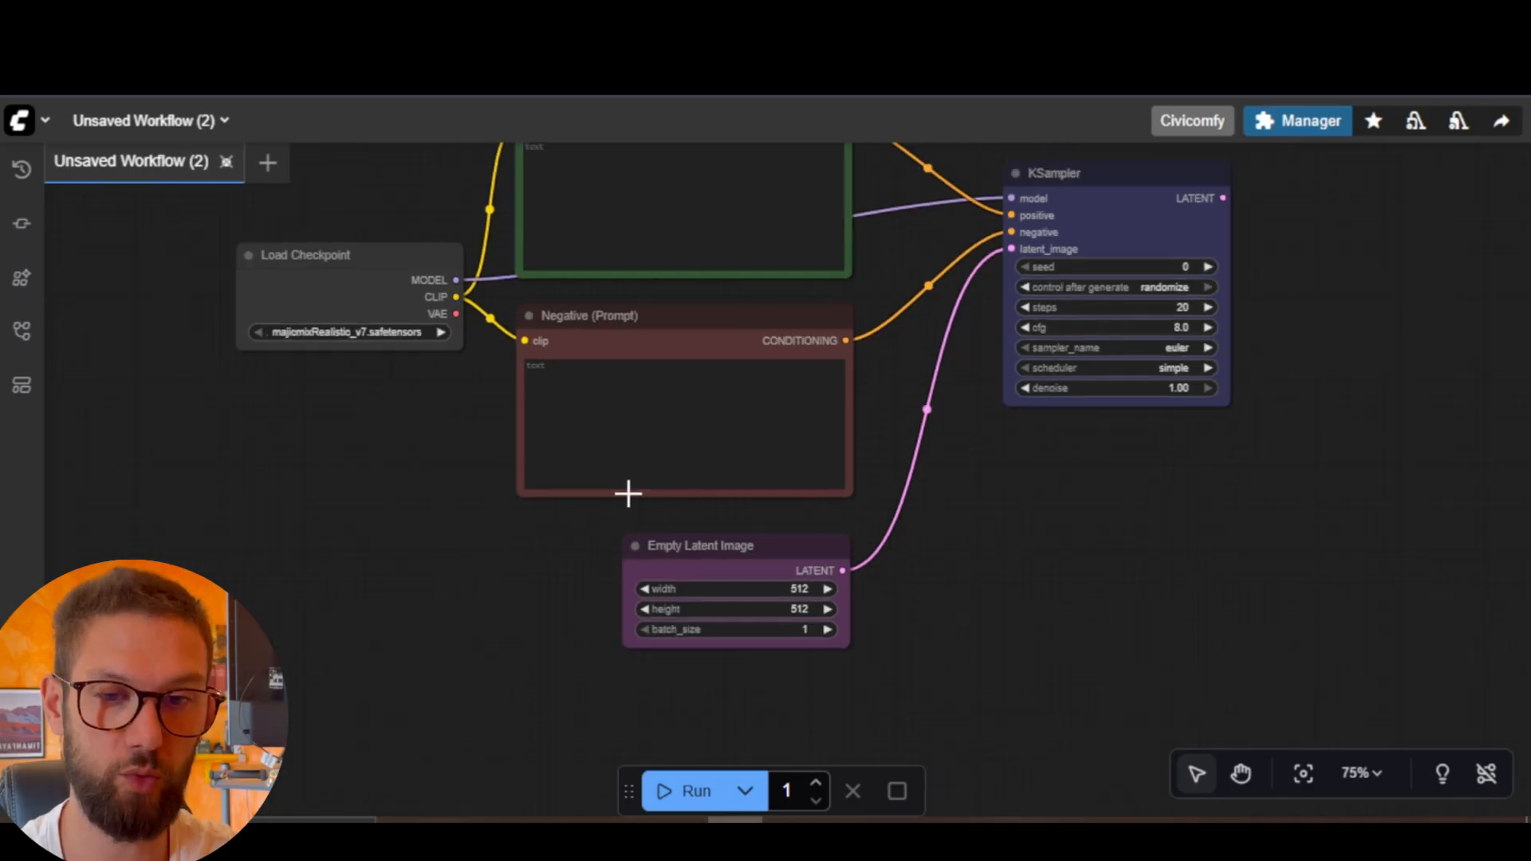
pyautogui.scroll(-1, 629, 493)
pyautogui.moveTo(580, 561); pyautogui.dragTo(542, 615)
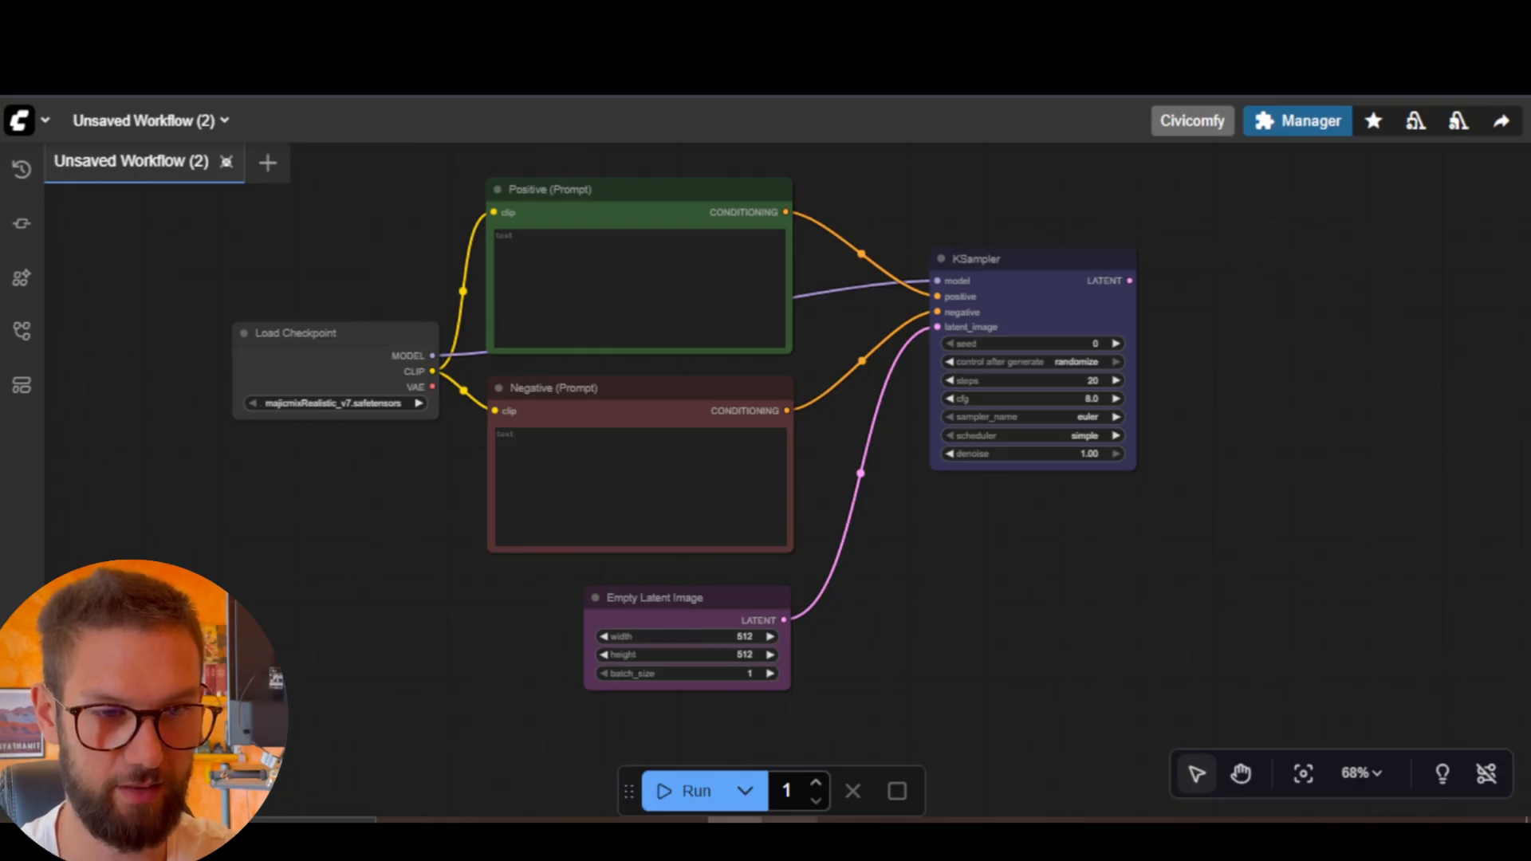
# Examine in unnamed.png how the dog photos progress into noise and how samples are generated by denoising.
pyautogui.click(900, 819)
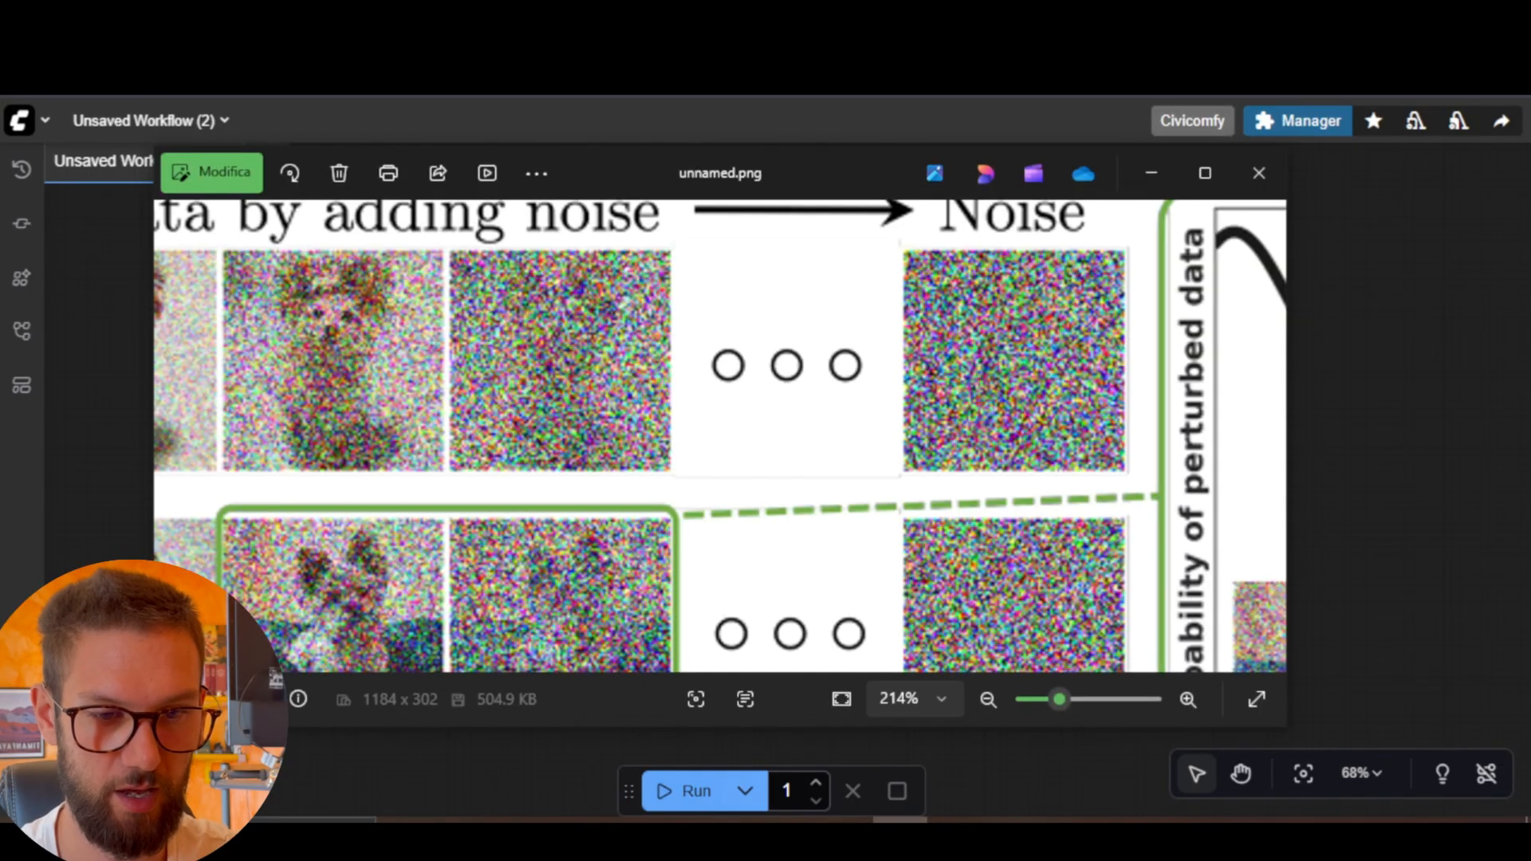
pyautogui.click(735, 819)
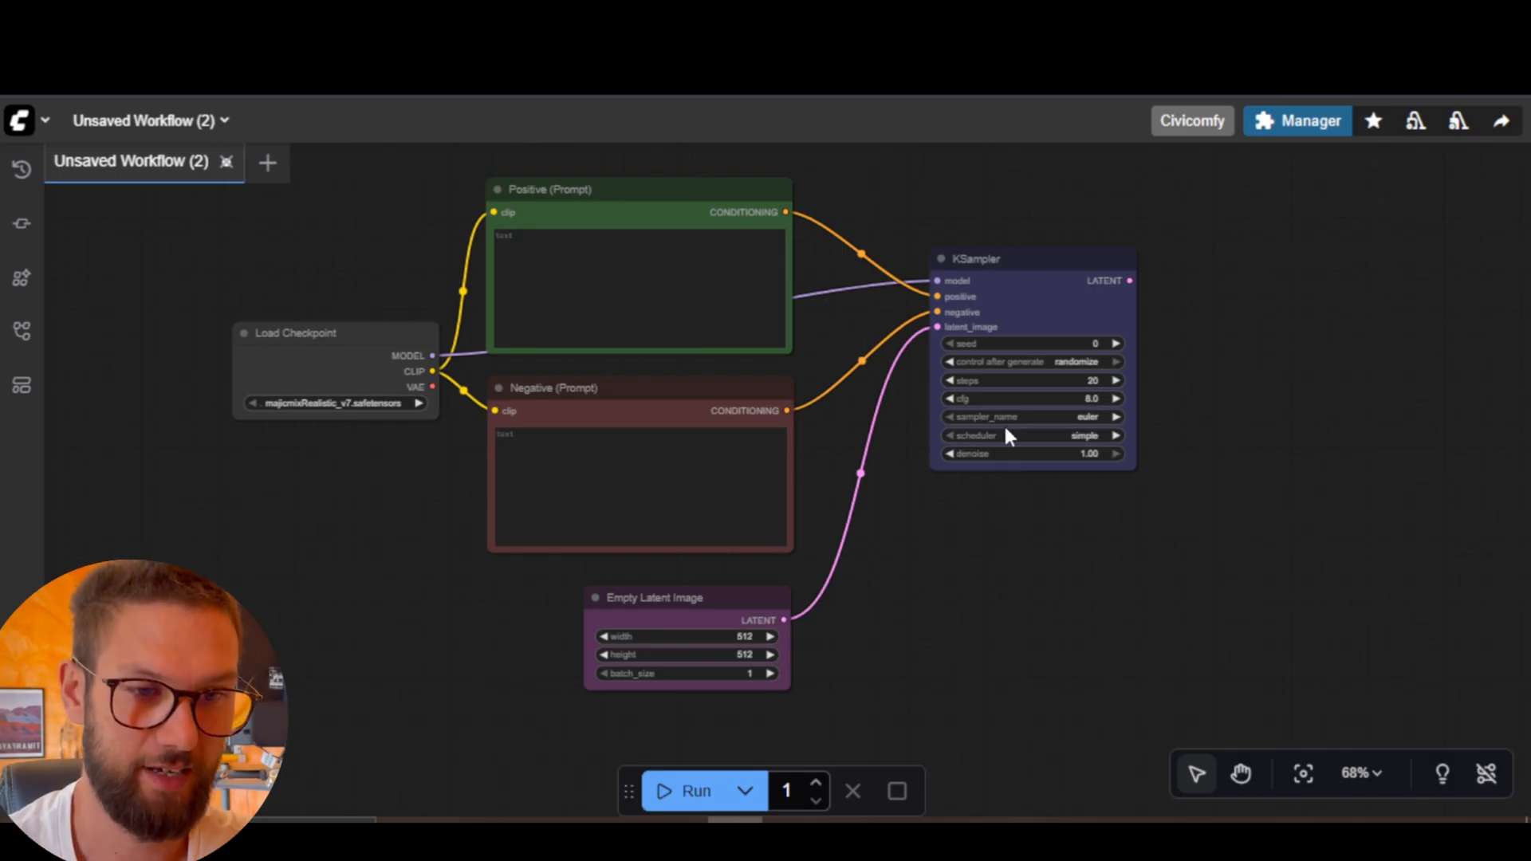
pyautogui.click(899, 819)
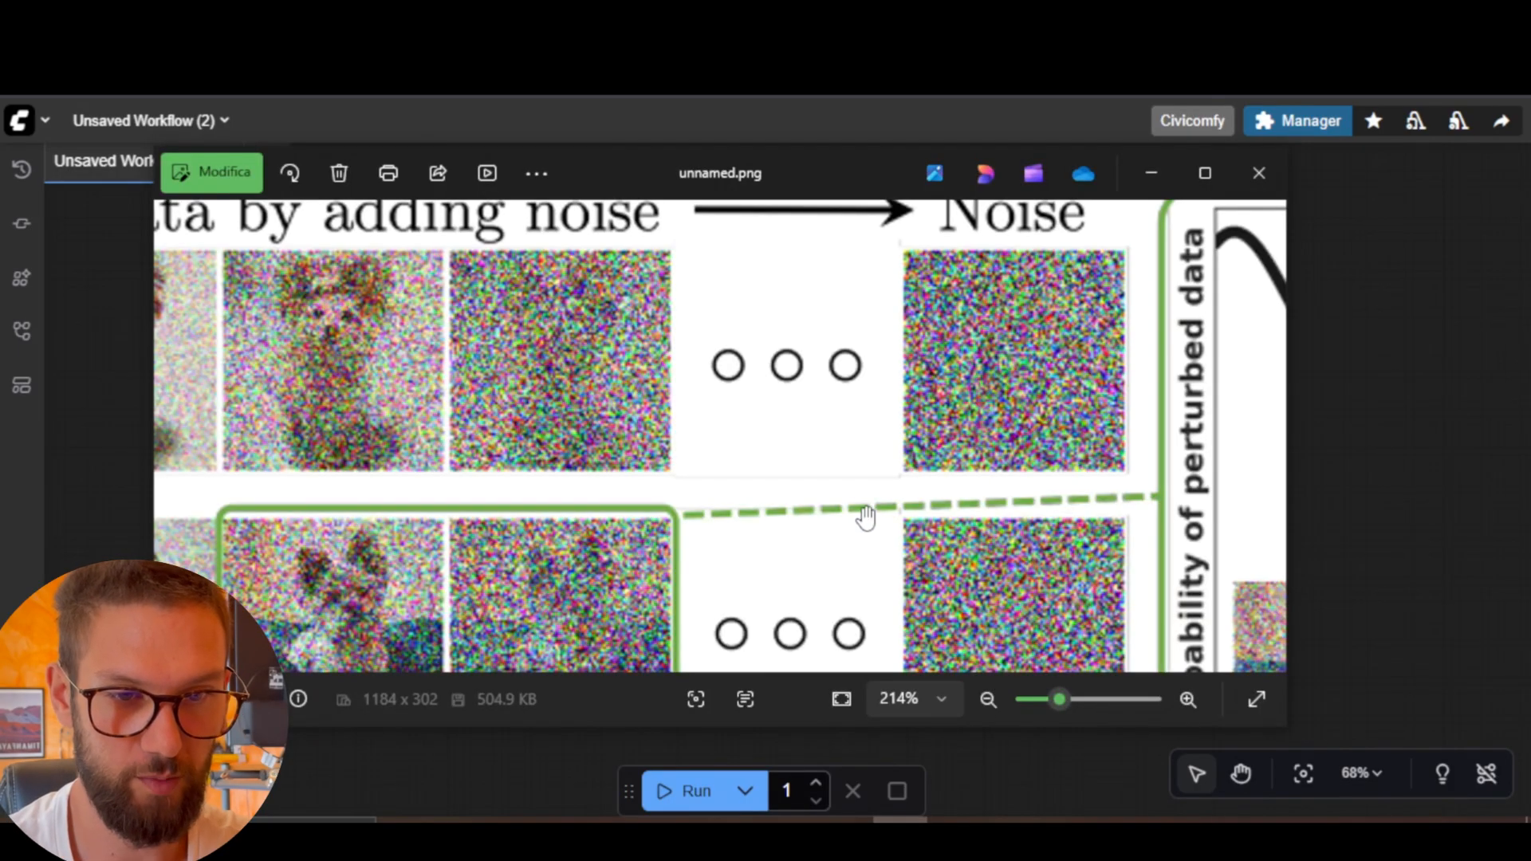
pyautogui.scroll(-2, 865, 516)
pyautogui.moveTo(847, 342); pyautogui.dragTo(1070, 327)
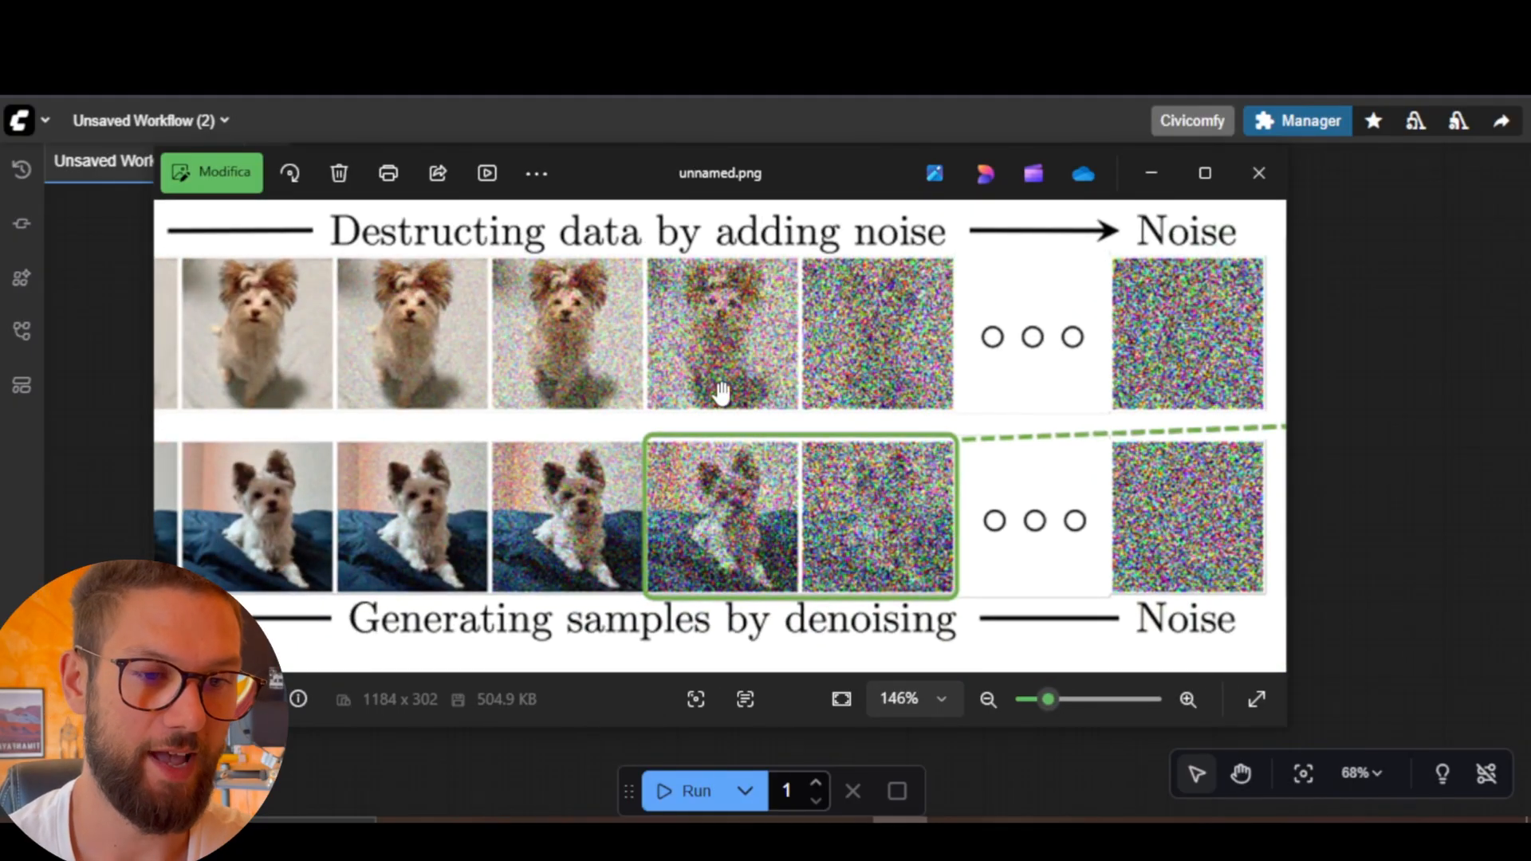
pyautogui.scroll(1, 1073, 423)
pyautogui.moveTo(1057, 409); pyautogui.dragTo(873, 445)
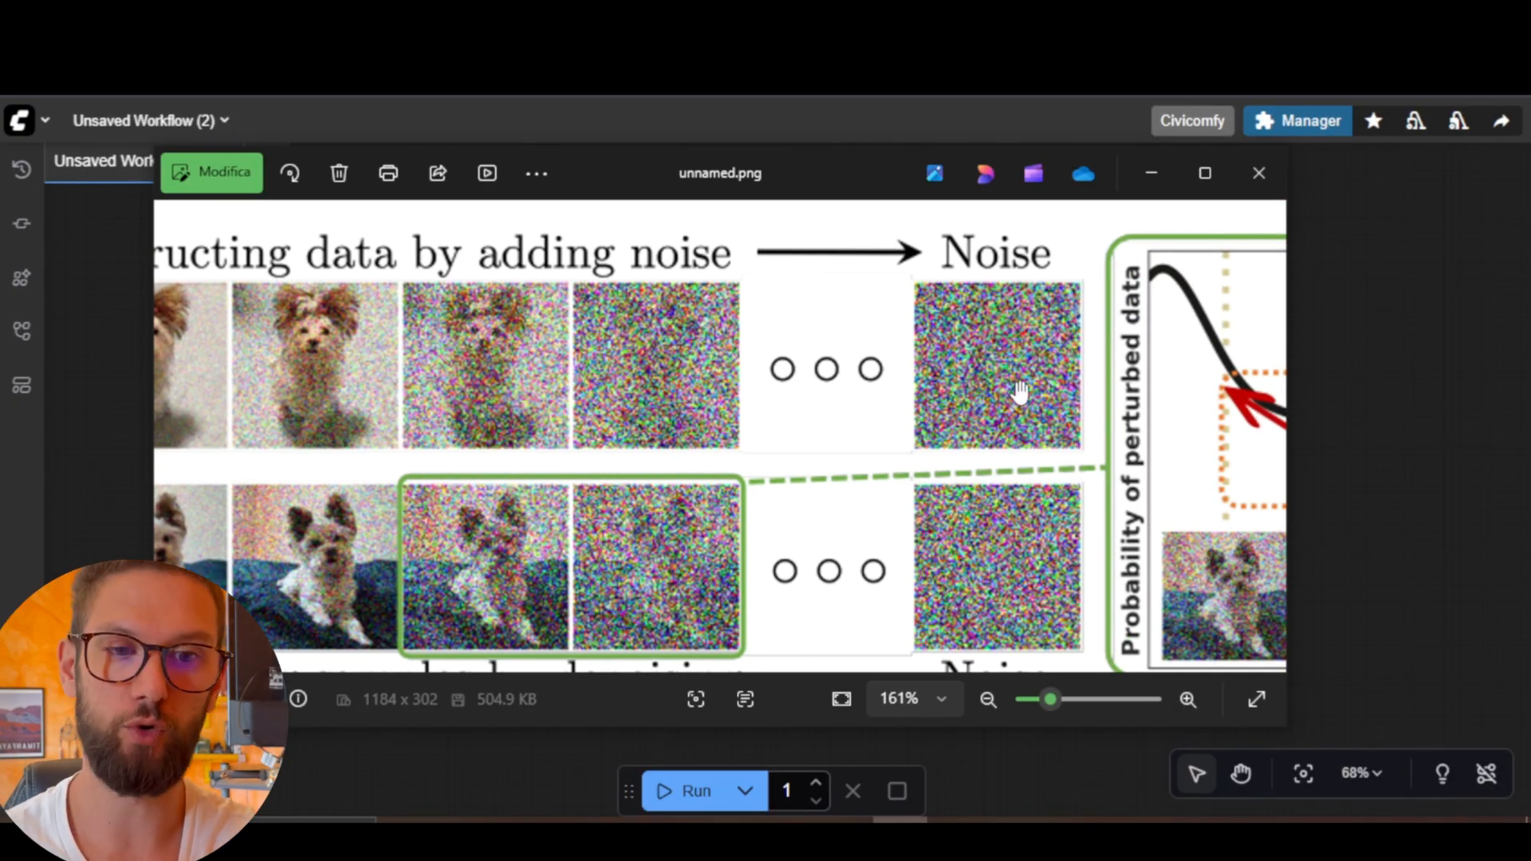
pyautogui.click(1299, 426)
# Set both the width and the height of the Empty Latent Image node to 1024.
pyautogui.scroll(3, 865, 598)
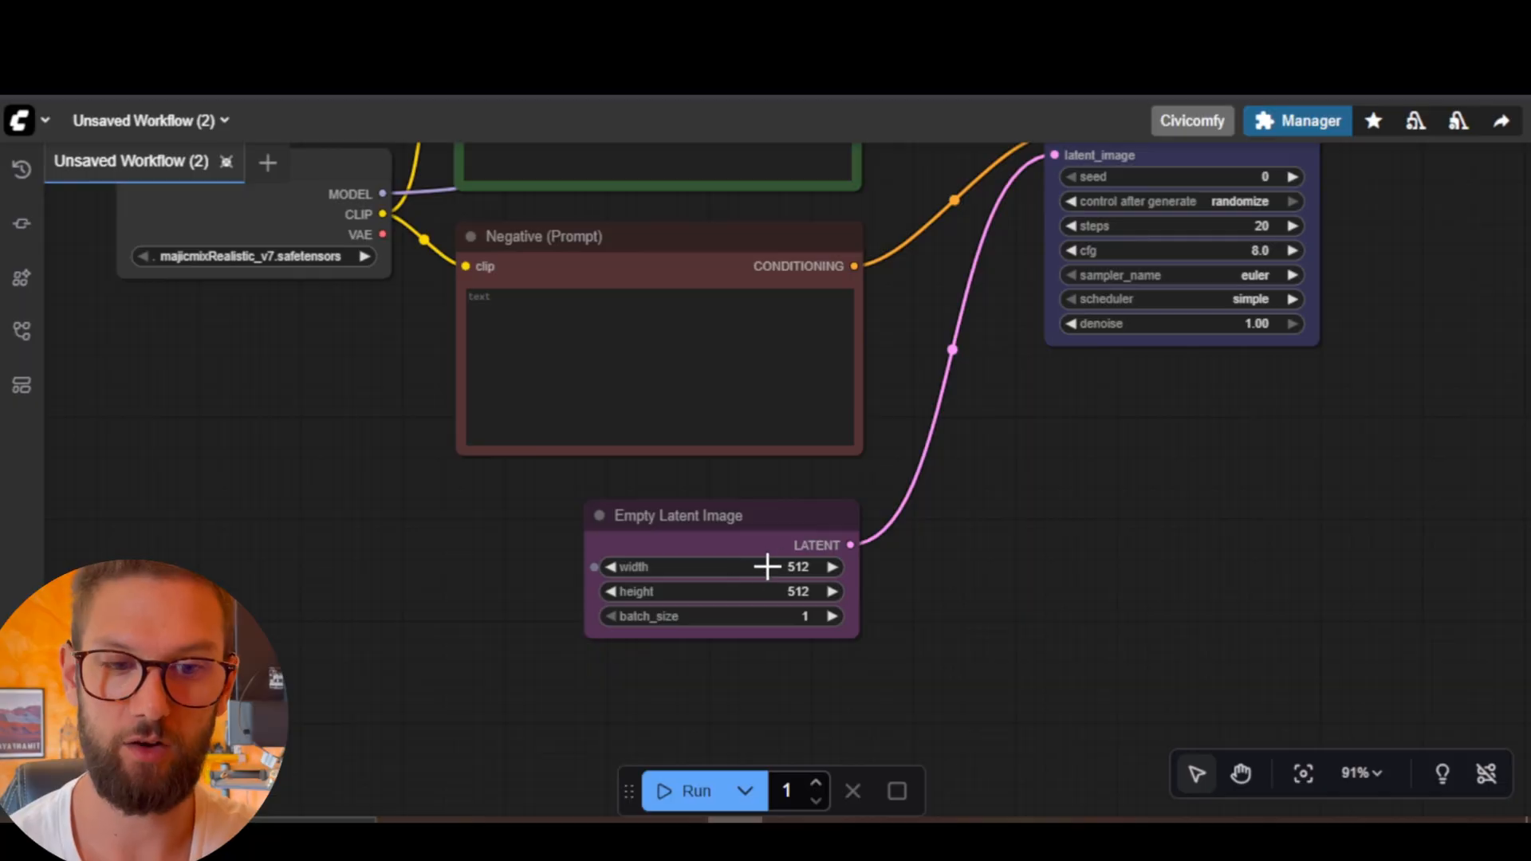
pyautogui.click(765, 591)
pyautogui.rightClick(853, 520)
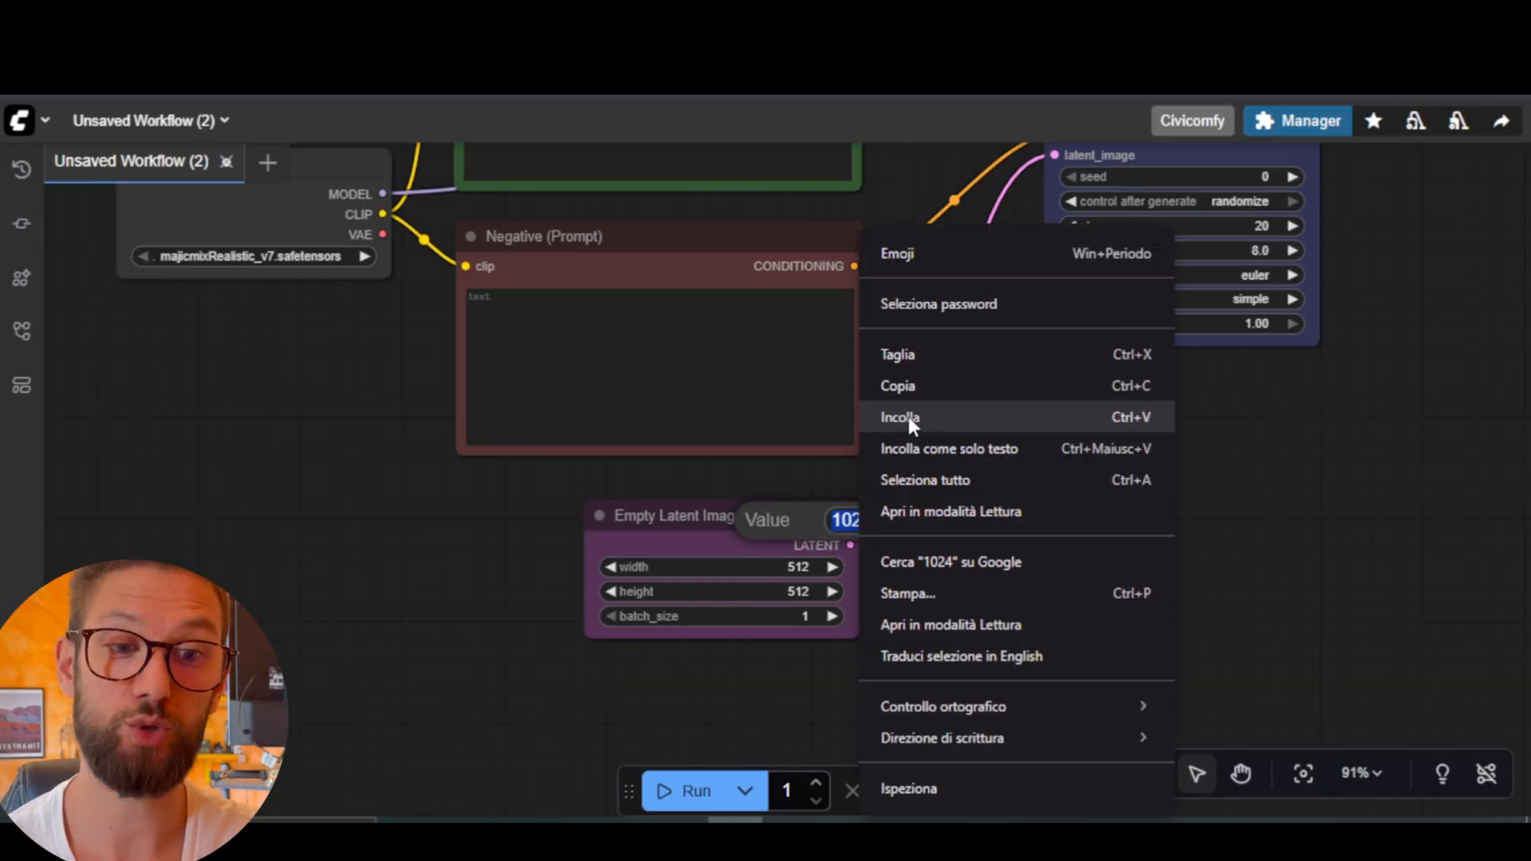
pyautogui.click(909, 417)
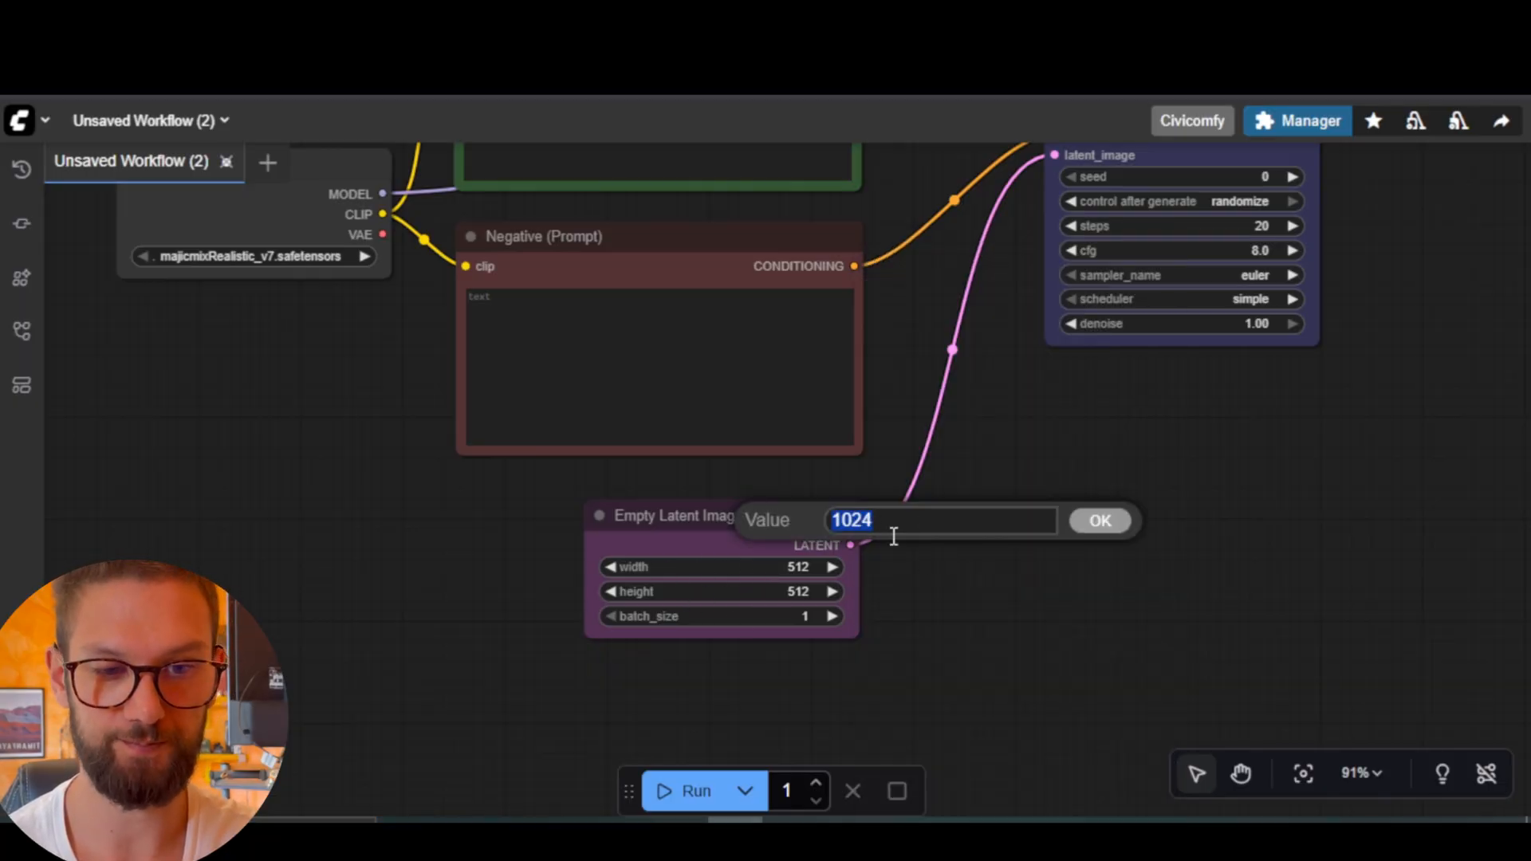
pyautogui.click(1101, 521)
pyautogui.click(817, 590)
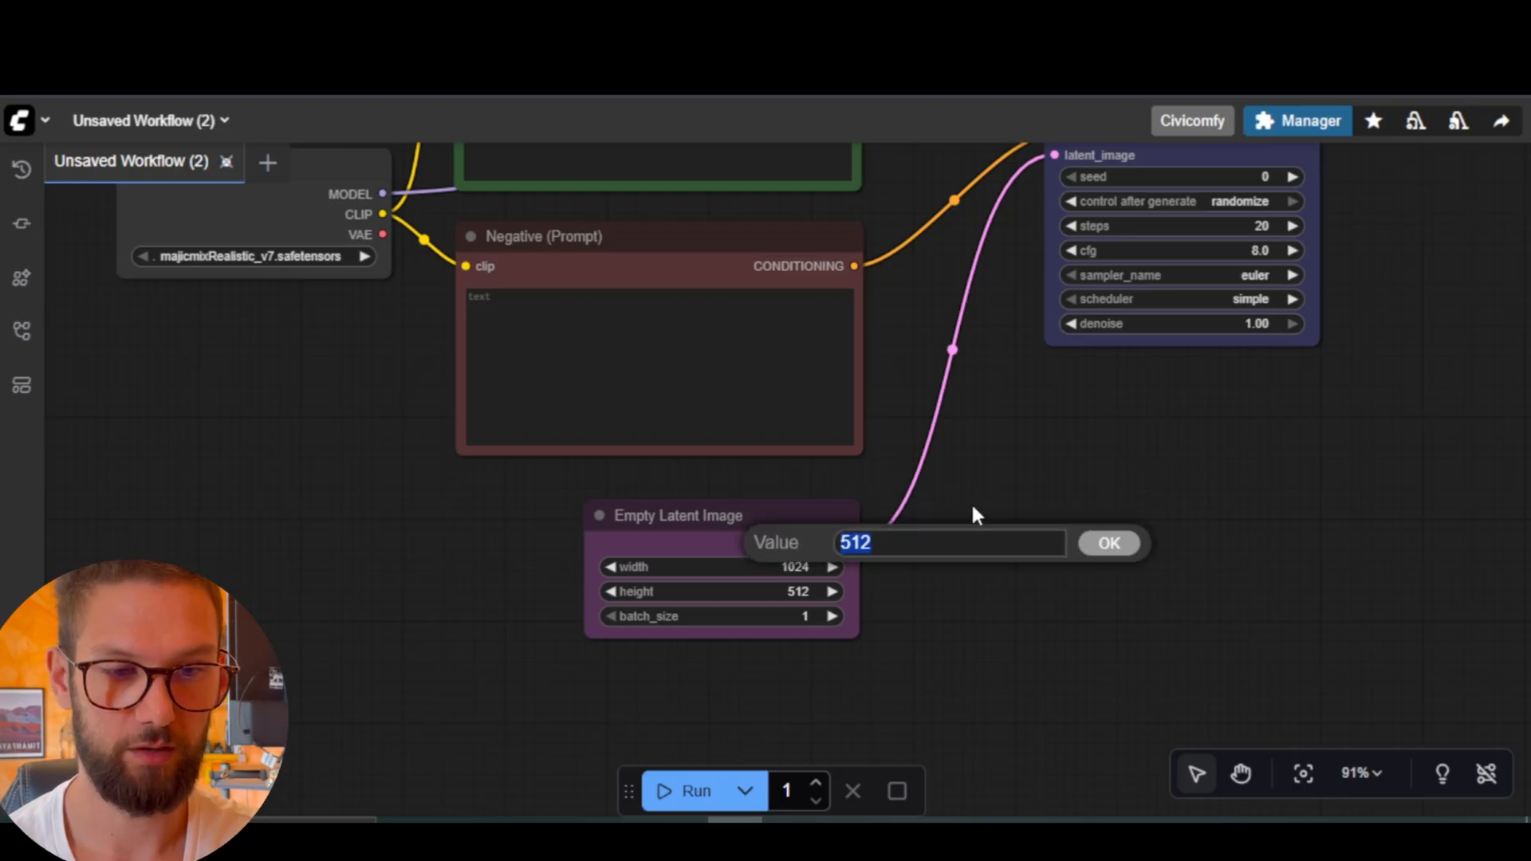
pyautogui.rightClick(926, 550)
pyautogui.click(991, 417)
pyautogui.click(1107, 543)
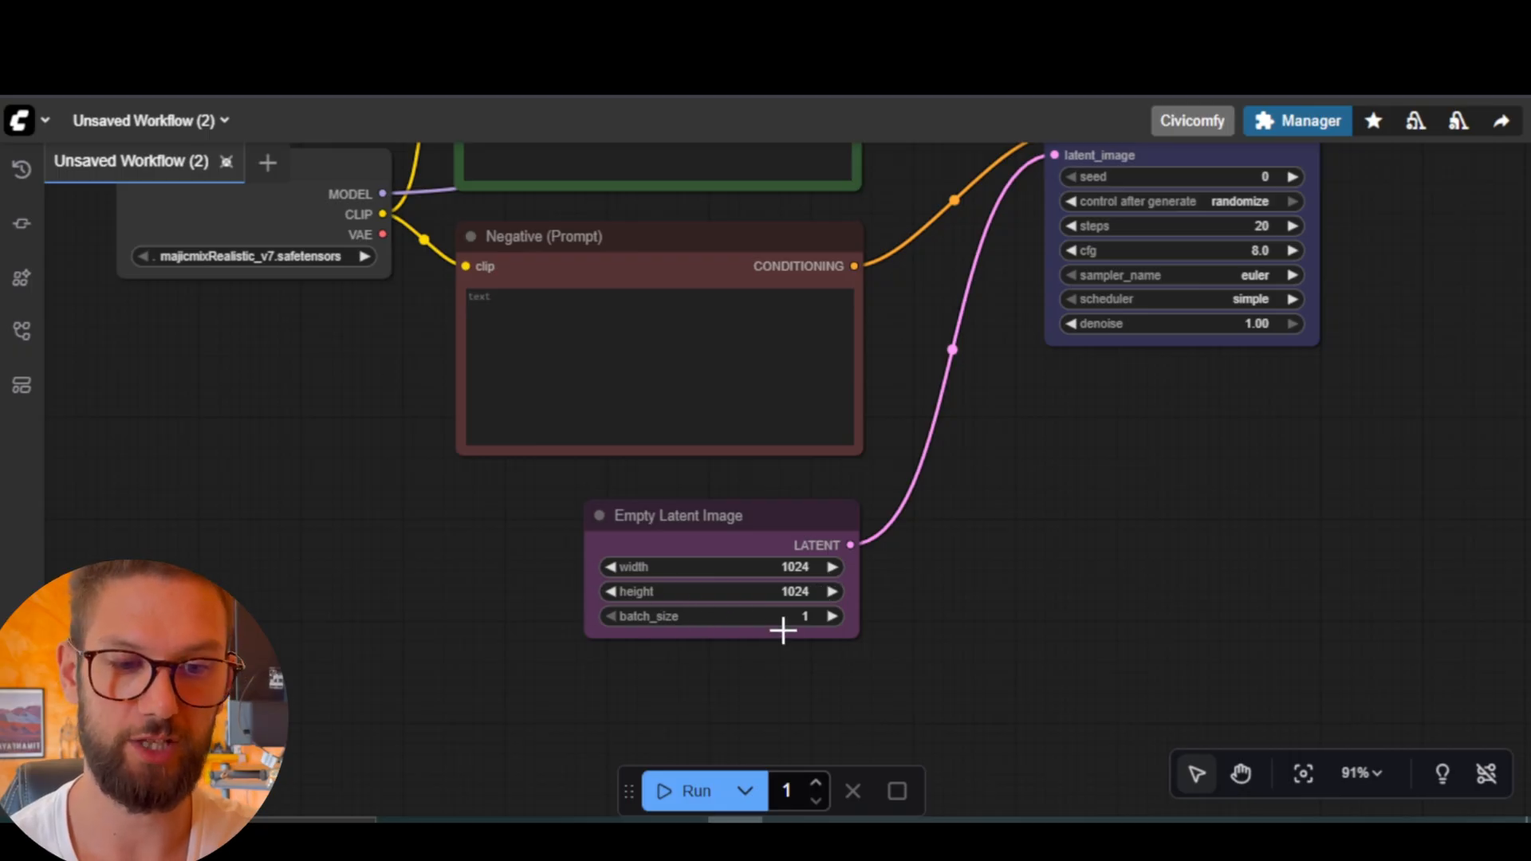
# Set the batch size of the Empty Latent Image node to 2.
pyautogui.click(831, 616)
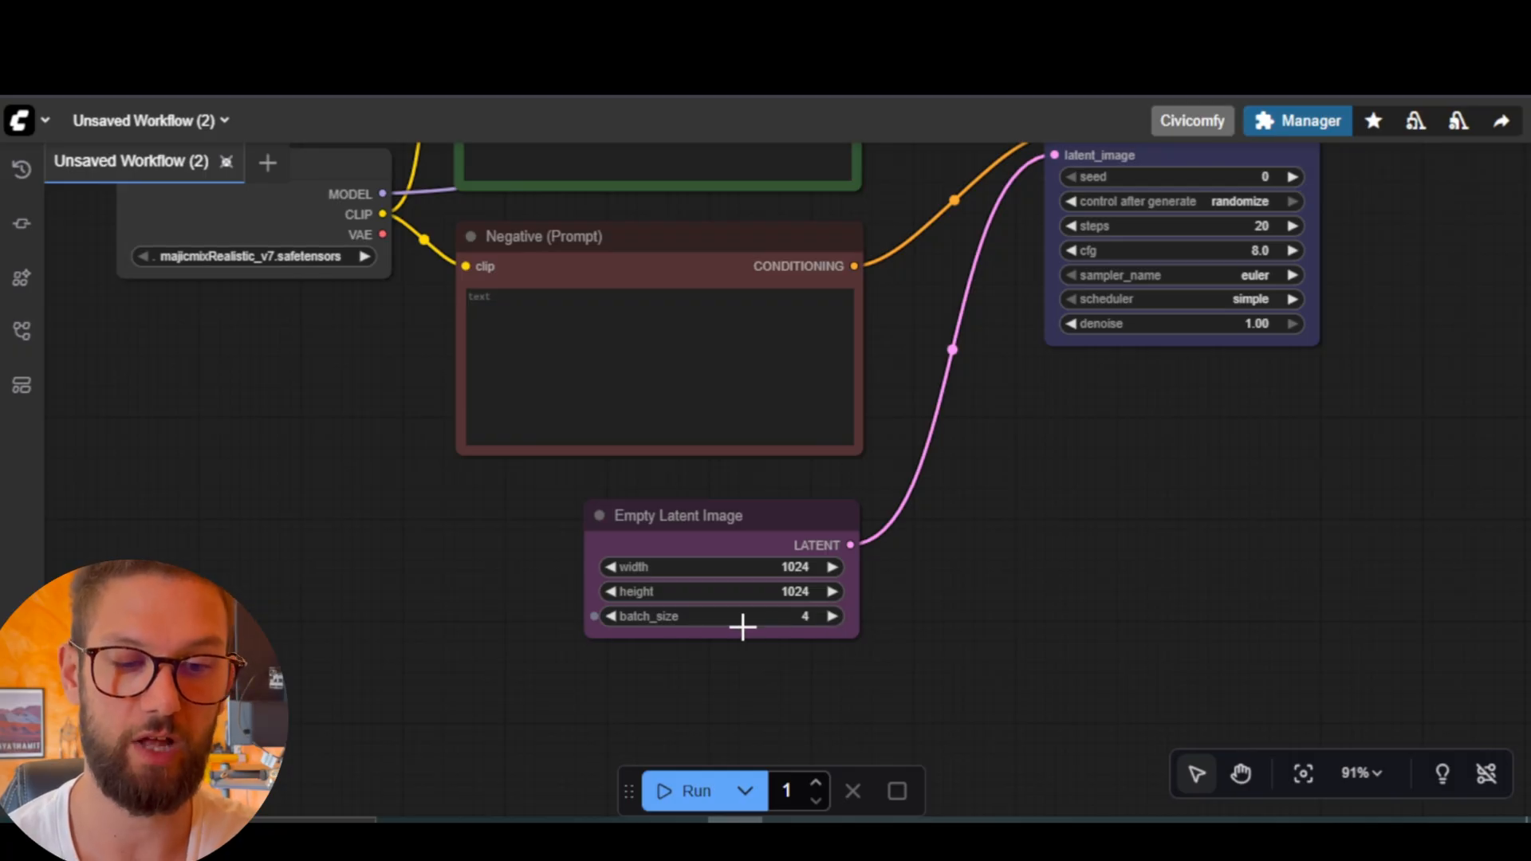
pyautogui.click(613, 616)
pyautogui.click(613, 616)
pyautogui.click(614, 616)
pyautogui.click(831, 616)
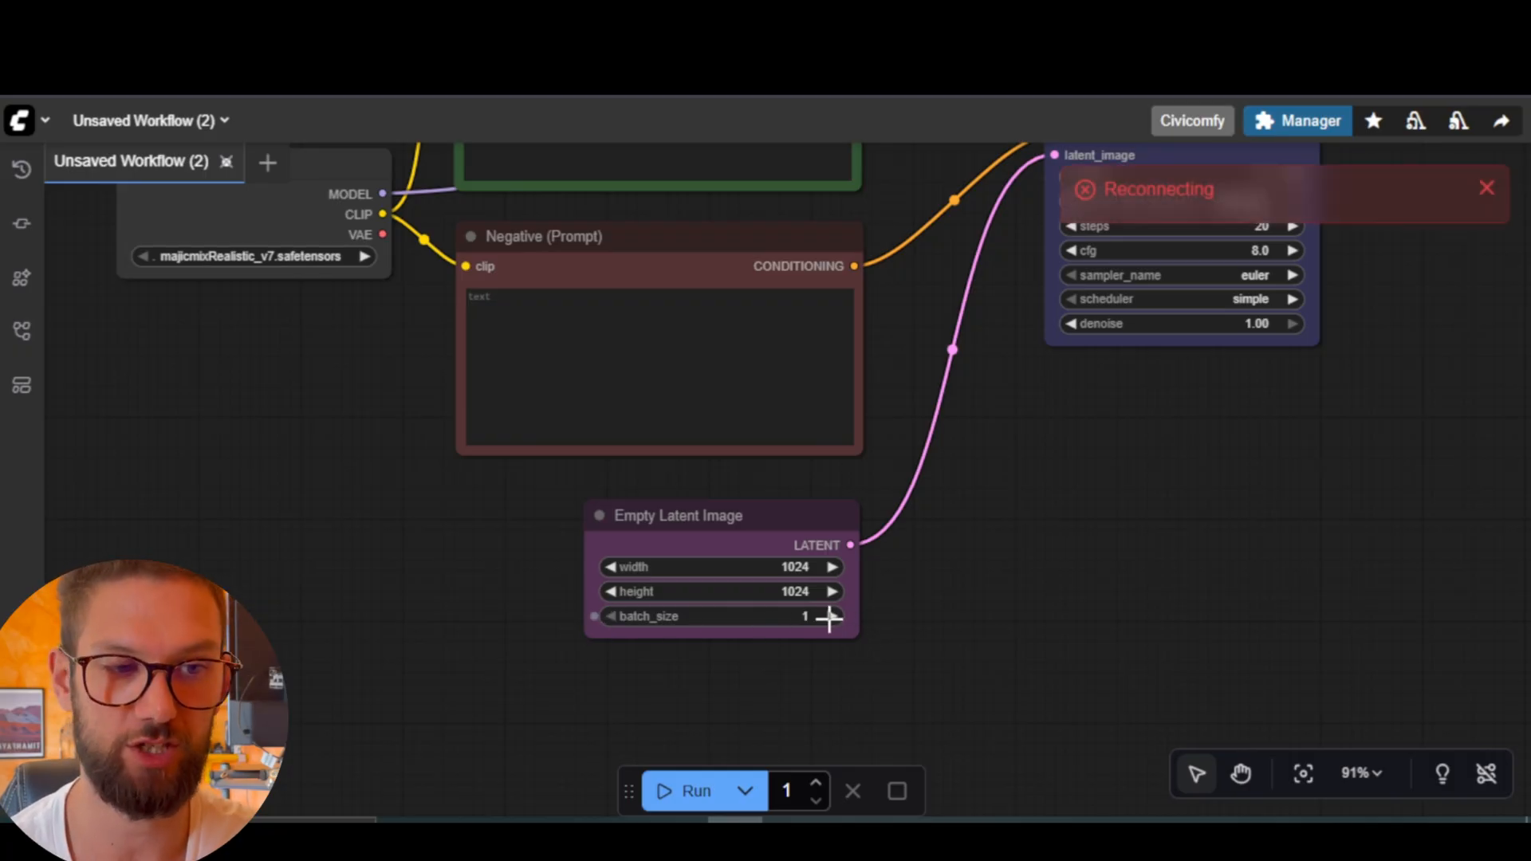
# Add a VAE Decode node connected to the KSampler's LATENT output and place it close beside the KSampler.
pyautogui.scroll(-3, 964, 545)
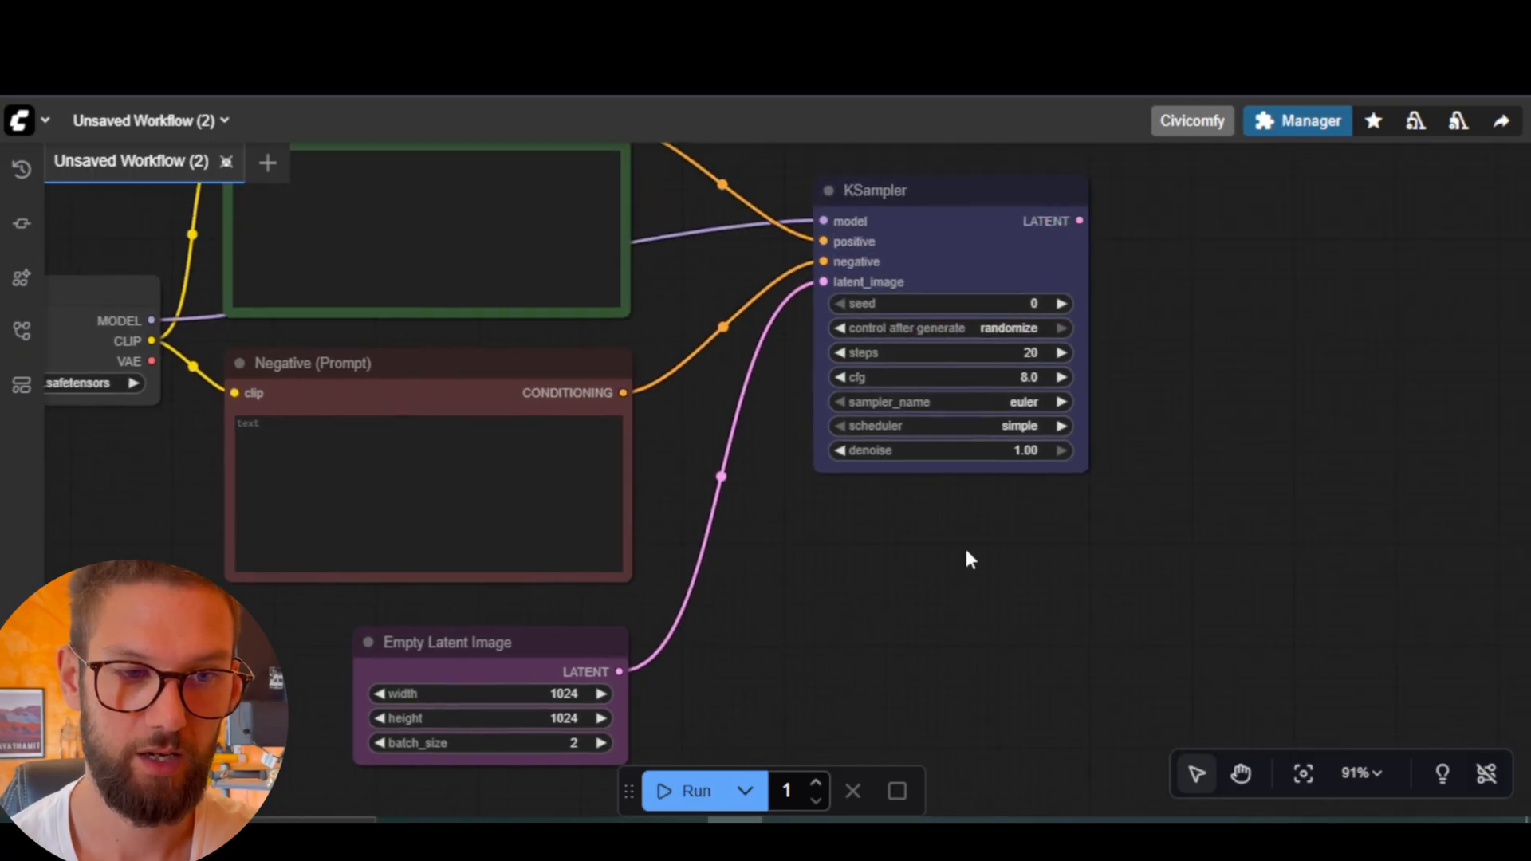
pyautogui.moveTo(837, 570); pyautogui.dragTo(850, 577)
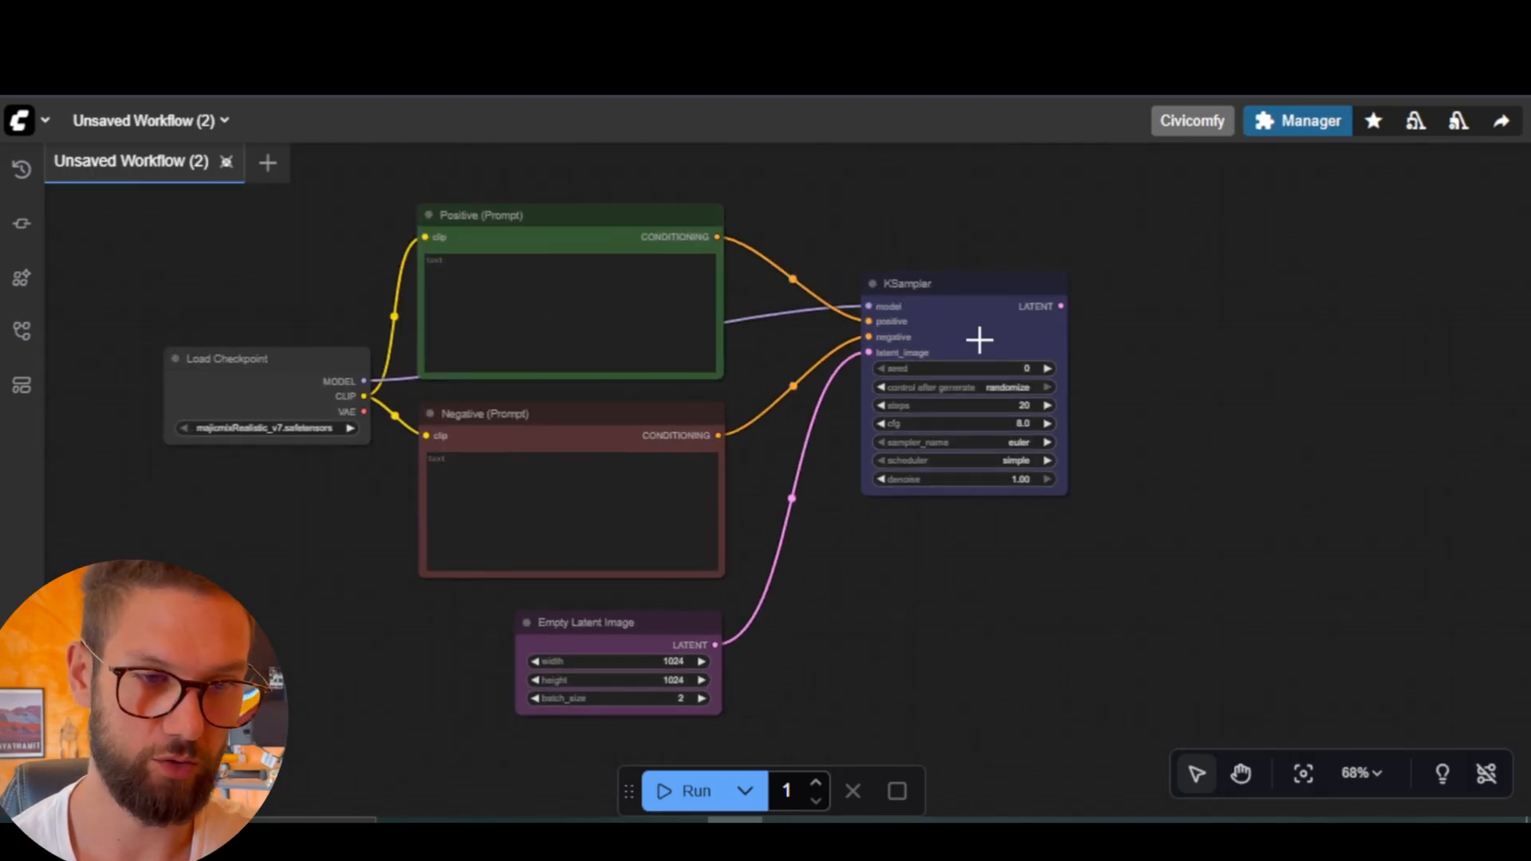
pyautogui.moveTo(1102, 353); pyautogui.dragTo(946, 351)
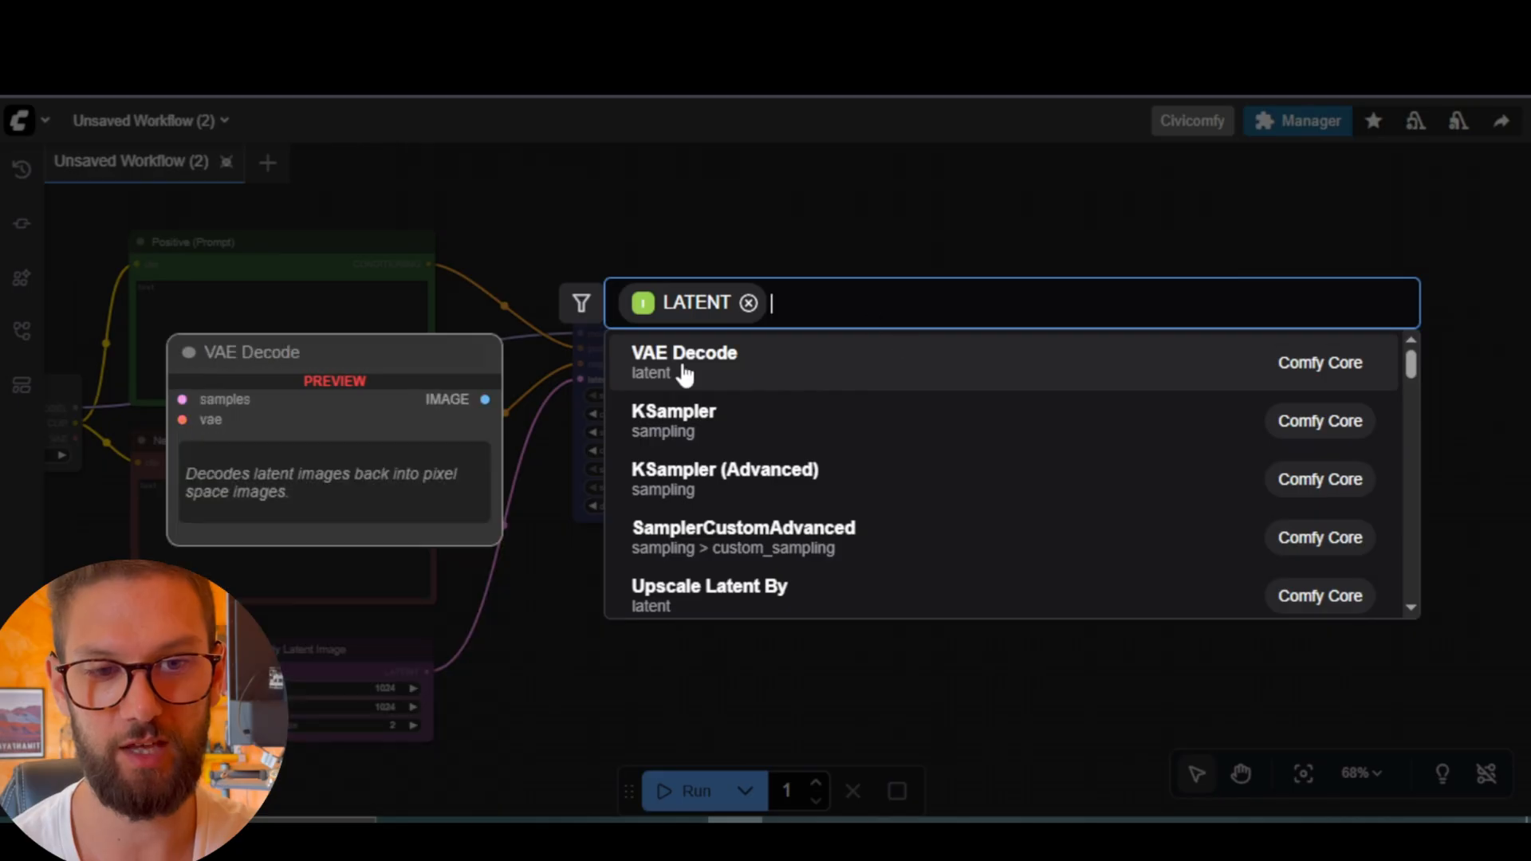
pyautogui.click(688, 365)
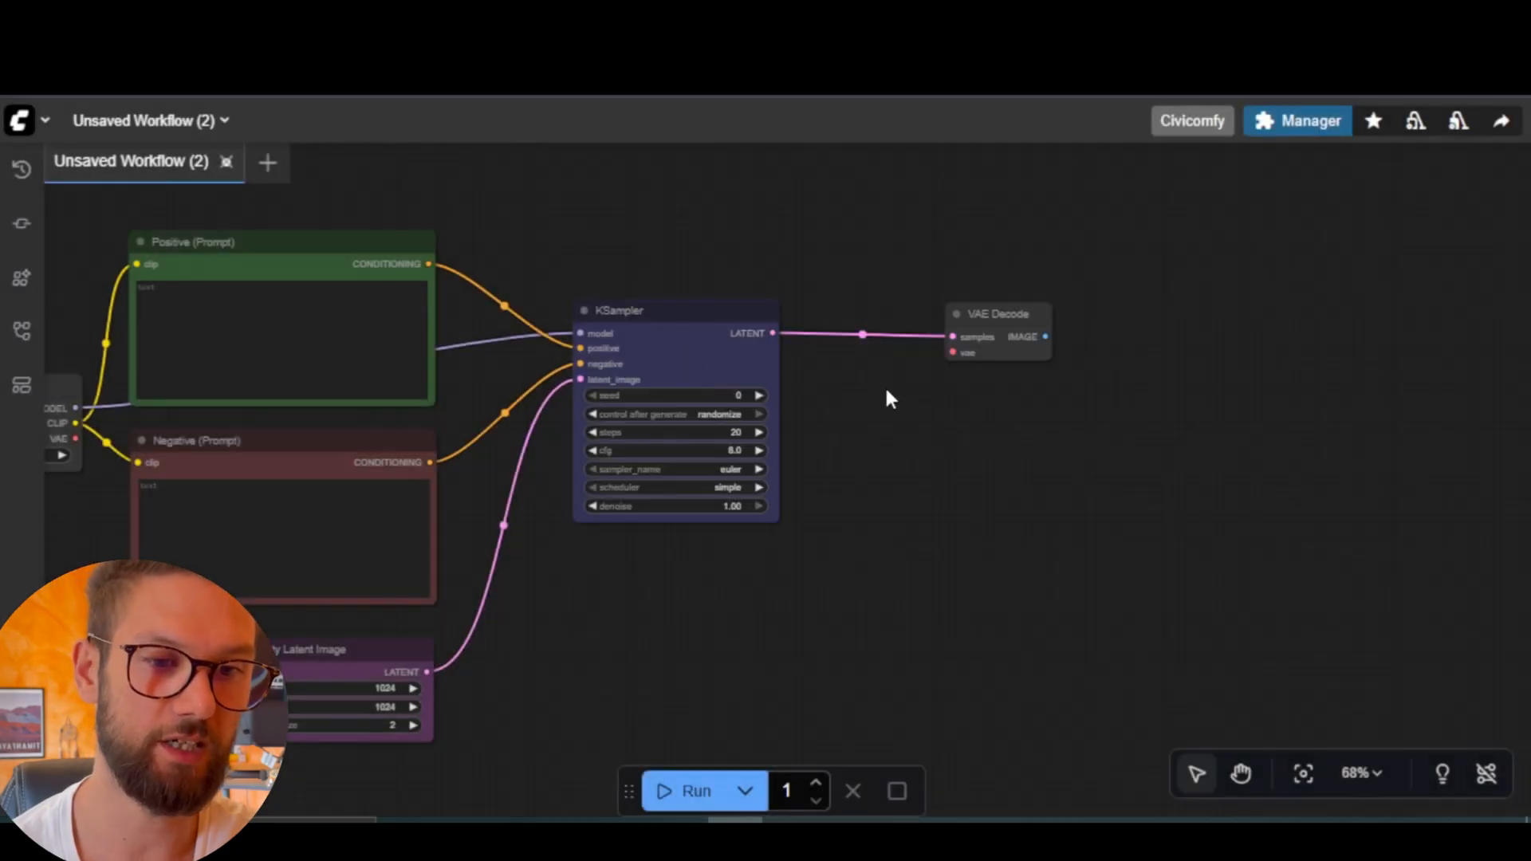
pyautogui.moveTo(1017, 317); pyautogui.dragTo(937, 310)
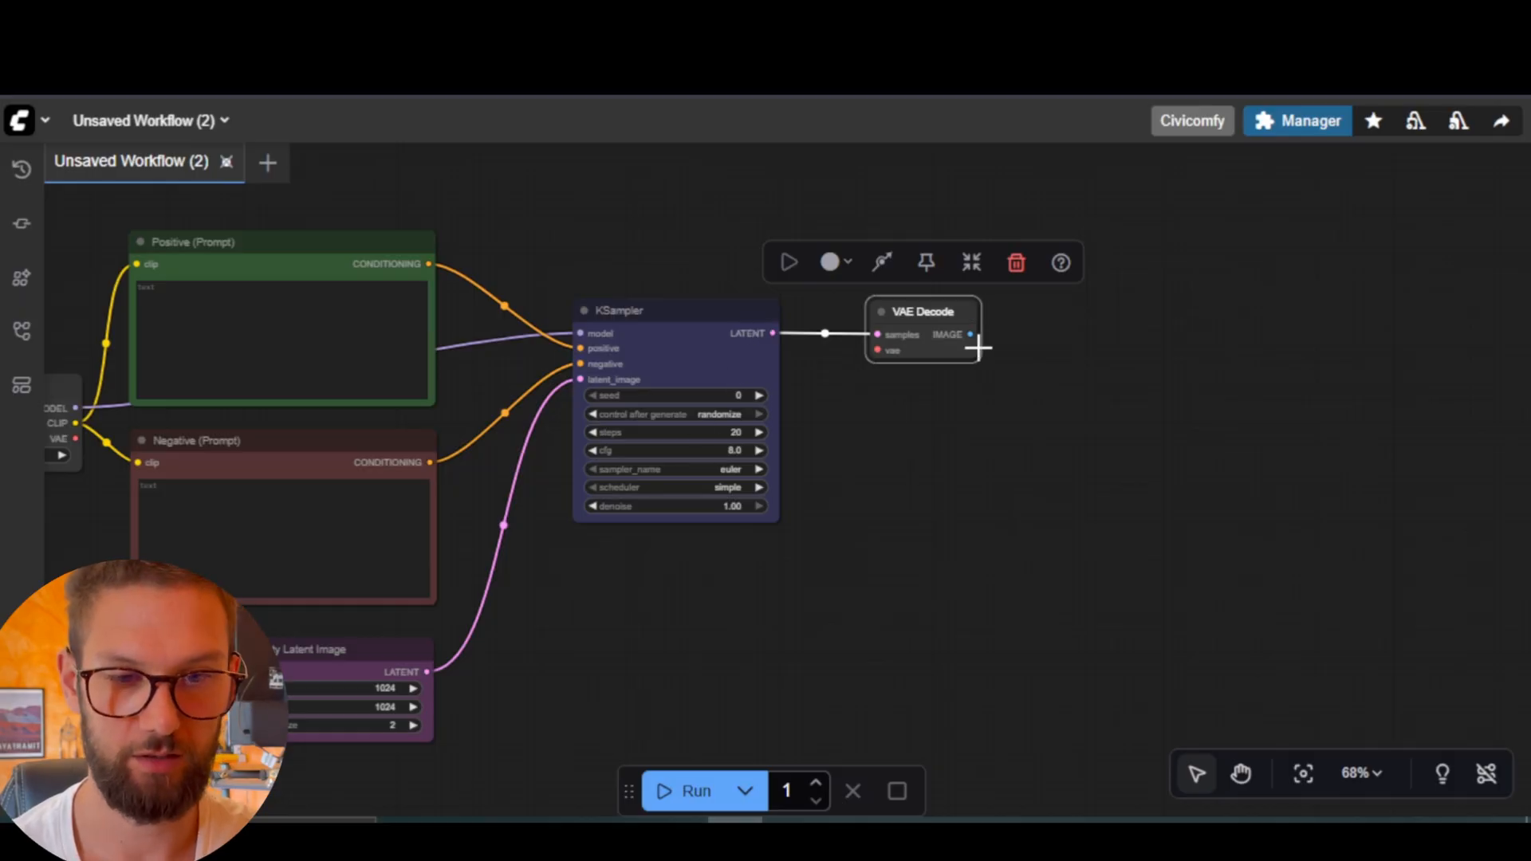
# Connect the VAE output of Load Checkpoint to the vae input of VAE Decode.
pyautogui.moveTo(604, 651); pyautogui.dragTo(683, 642)
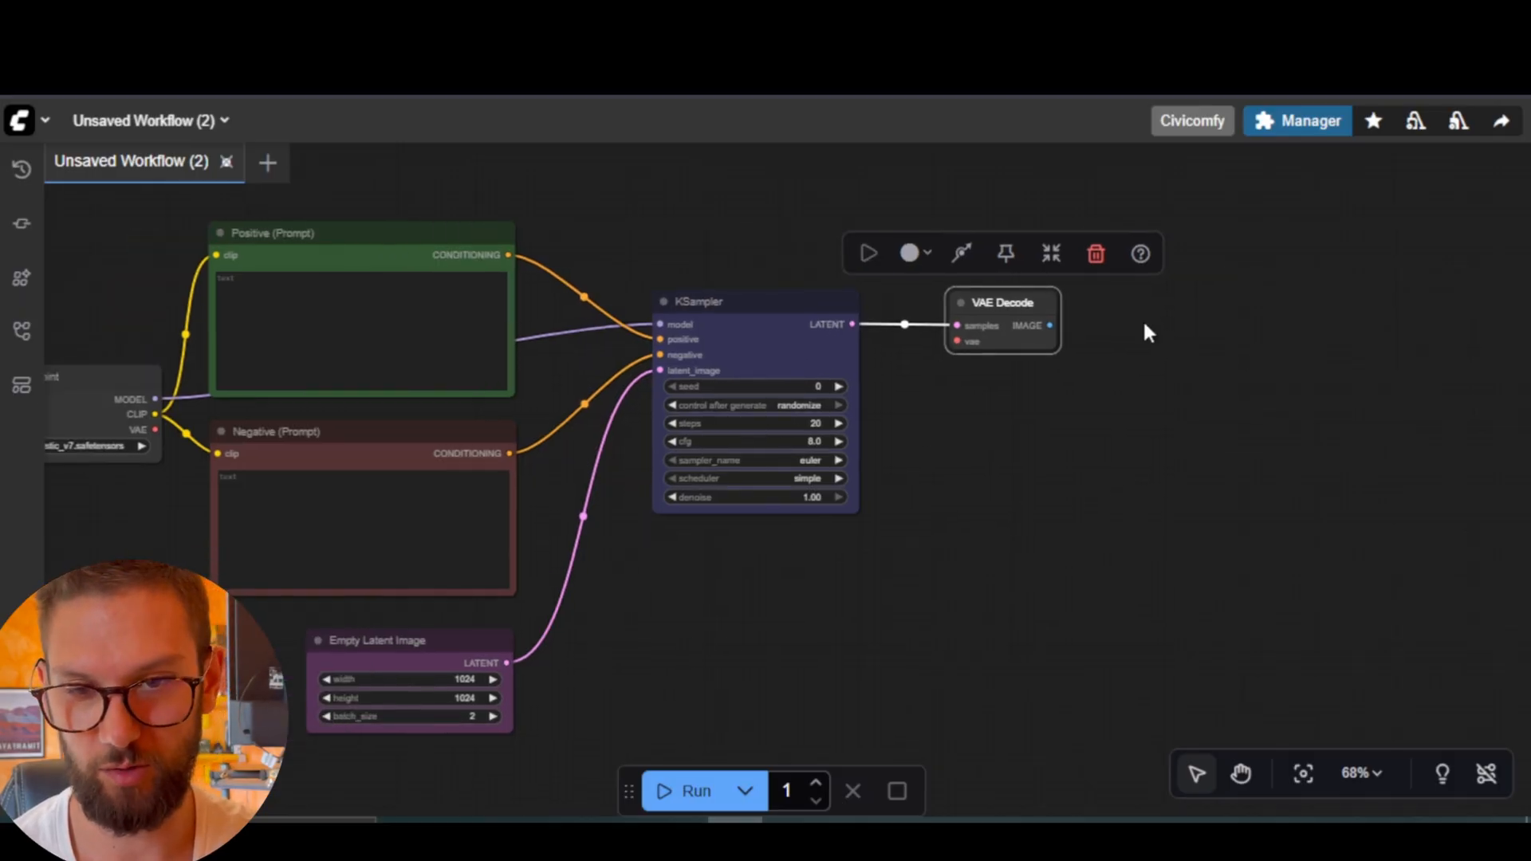
pyautogui.moveTo(174, 508); pyautogui.dragTo(271, 539)
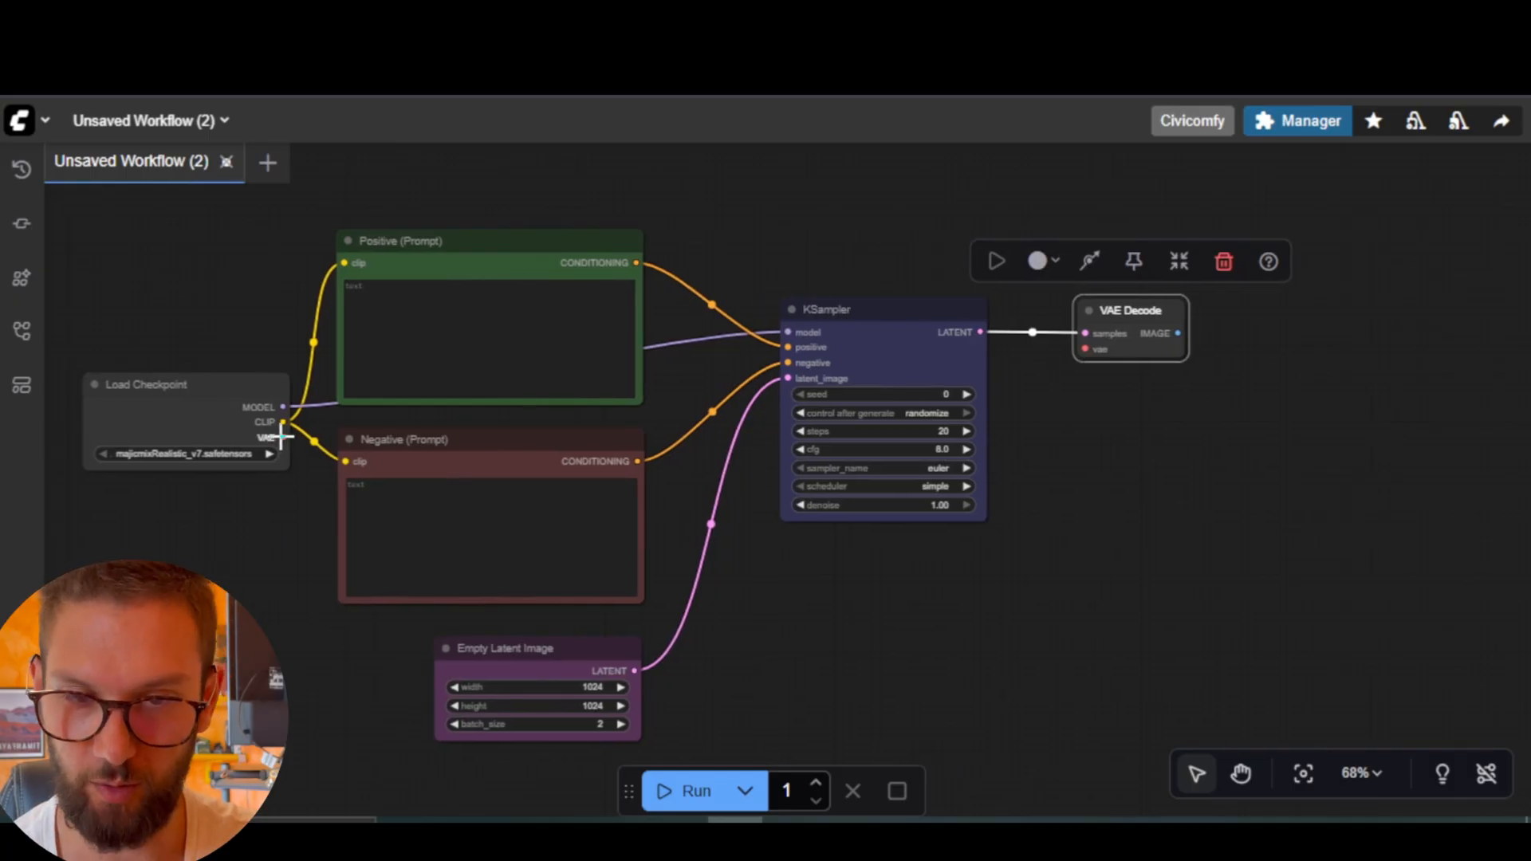
pyautogui.scroll(6, 283, 437)
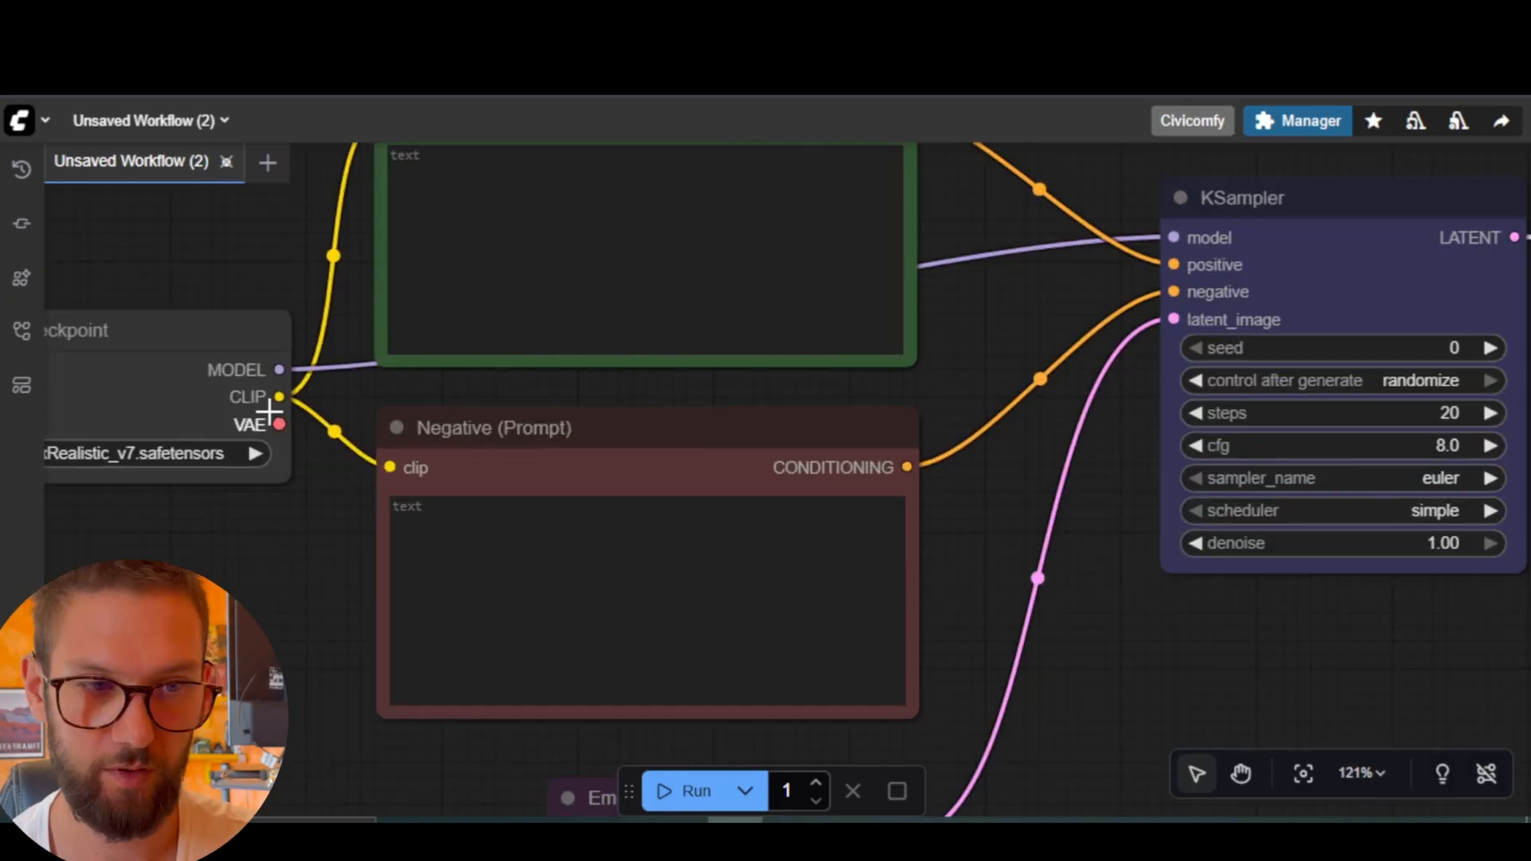
pyautogui.scroll(-5, 279, 438)
pyautogui.moveTo(278, 438); pyautogui.dragTo(908, 452)
# Add a Preview Image node connected to the IMAGE output of VAE Decode.
pyautogui.moveTo(979, 409); pyautogui.dragTo(884, 411)
pyautogui.moveTo(874, 354); pyautogui.dragTo(1033, 345)
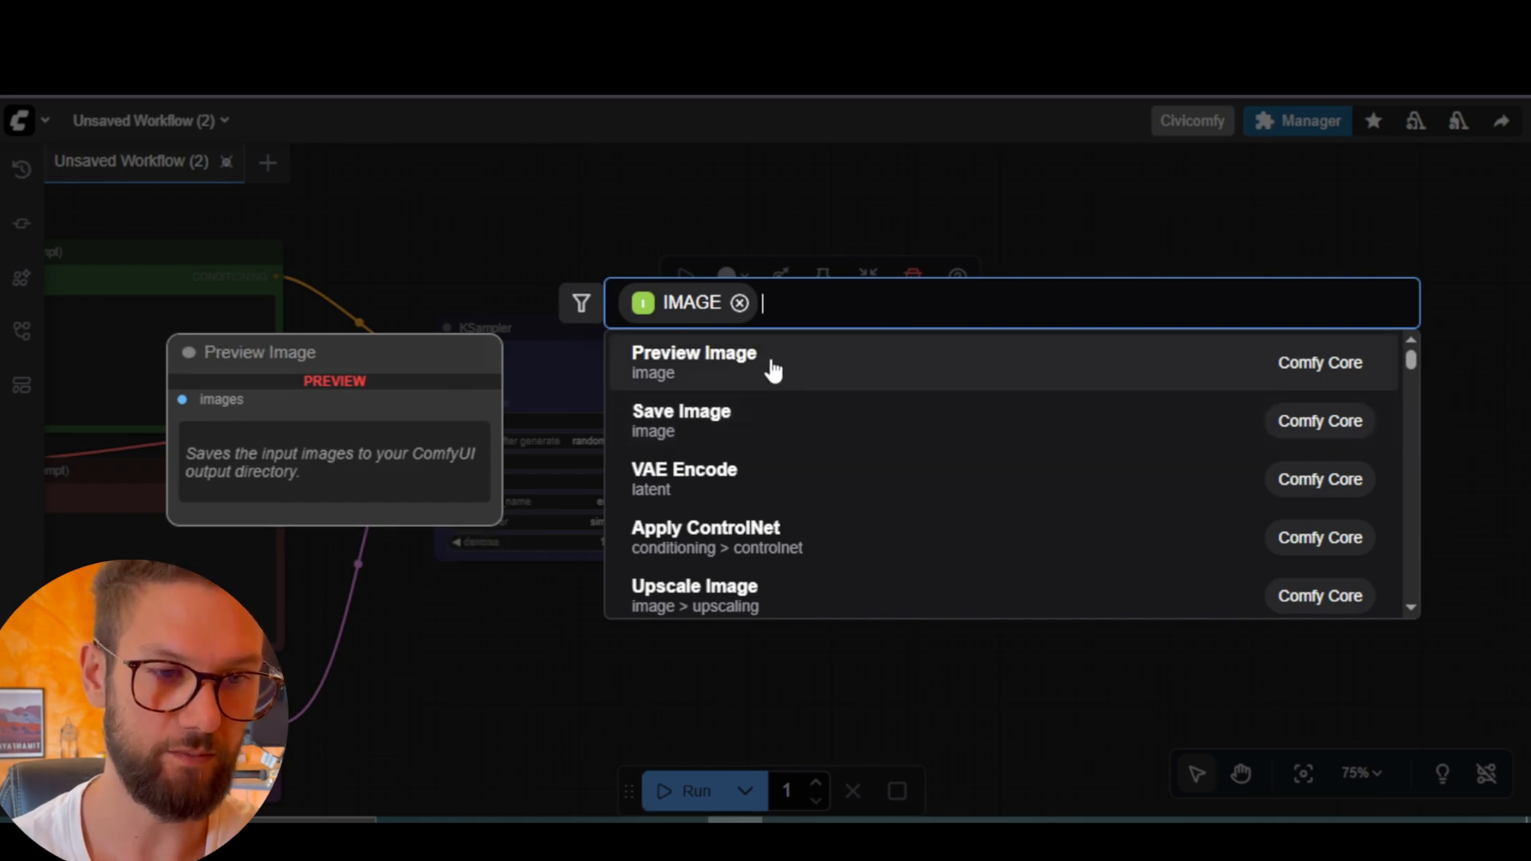
pyautogui.click(772, 368)
pyautogui.click(1104, 351)
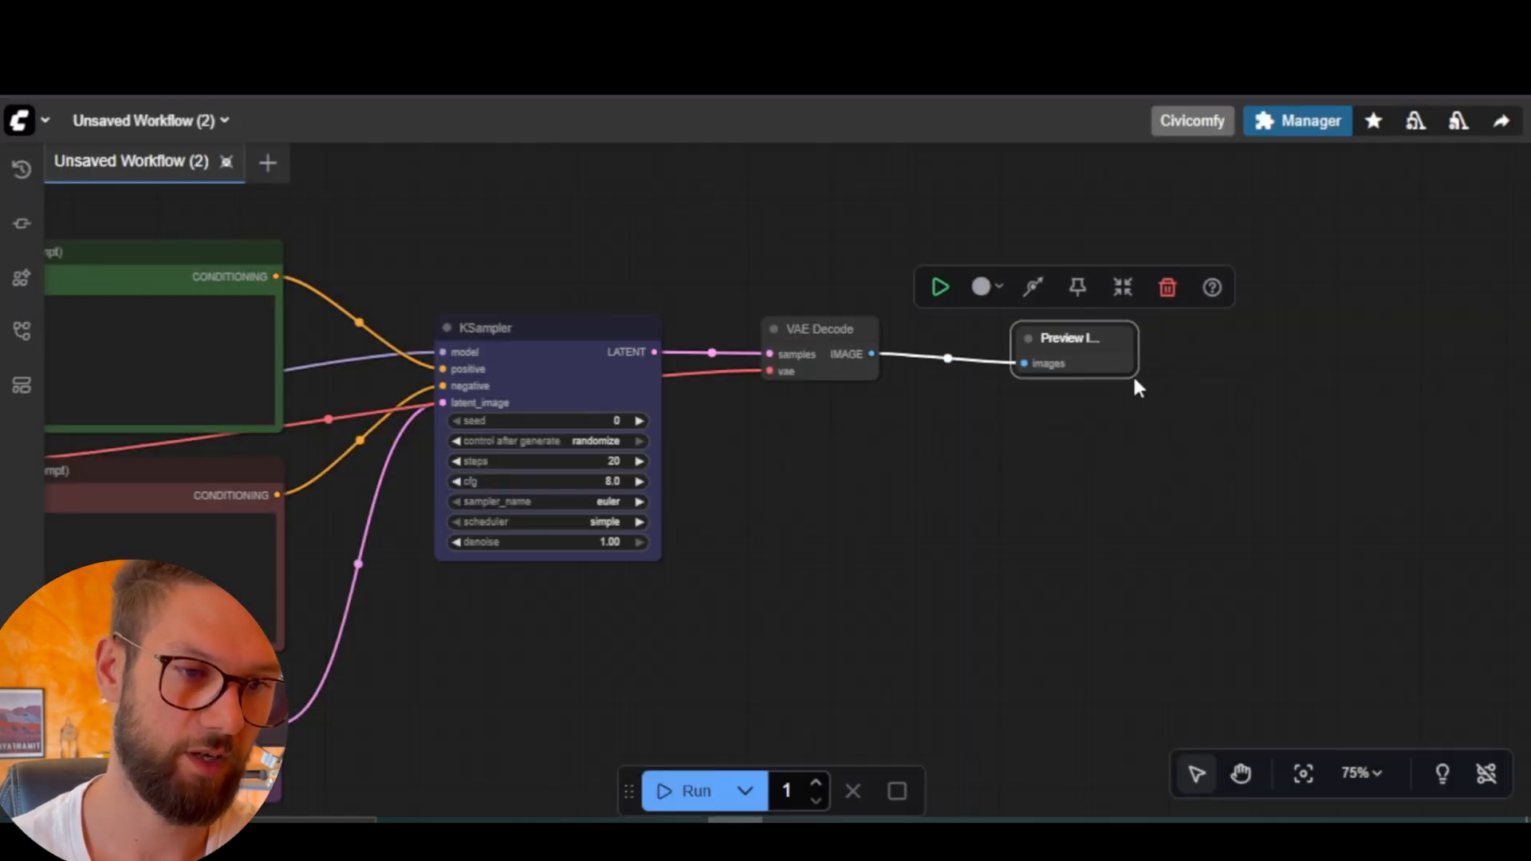
# Enlarge the Preview Image node into a large square and move it closer to VAE Decode, aligned with its top.
pyautogui.moveTo(1130, 371); pyautogui.dragTo(1405, 734)
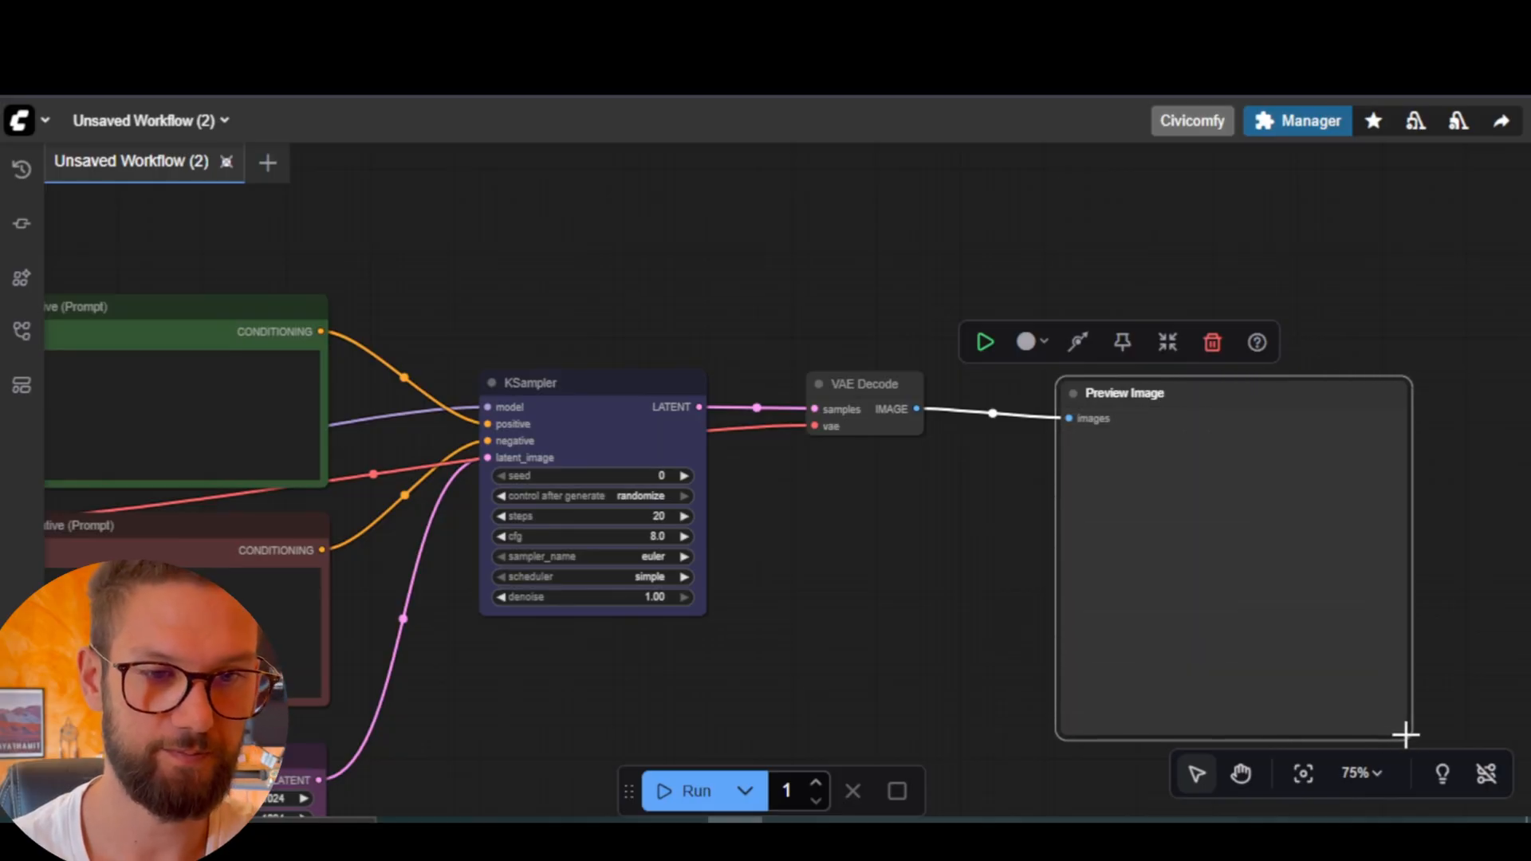
pyautogui.moveTo(1428, 314); pyautogui.dragTo(1254, 191)
pyautogui.moveTo(1111, 265); pyautogui.dragTo(1042, 258)
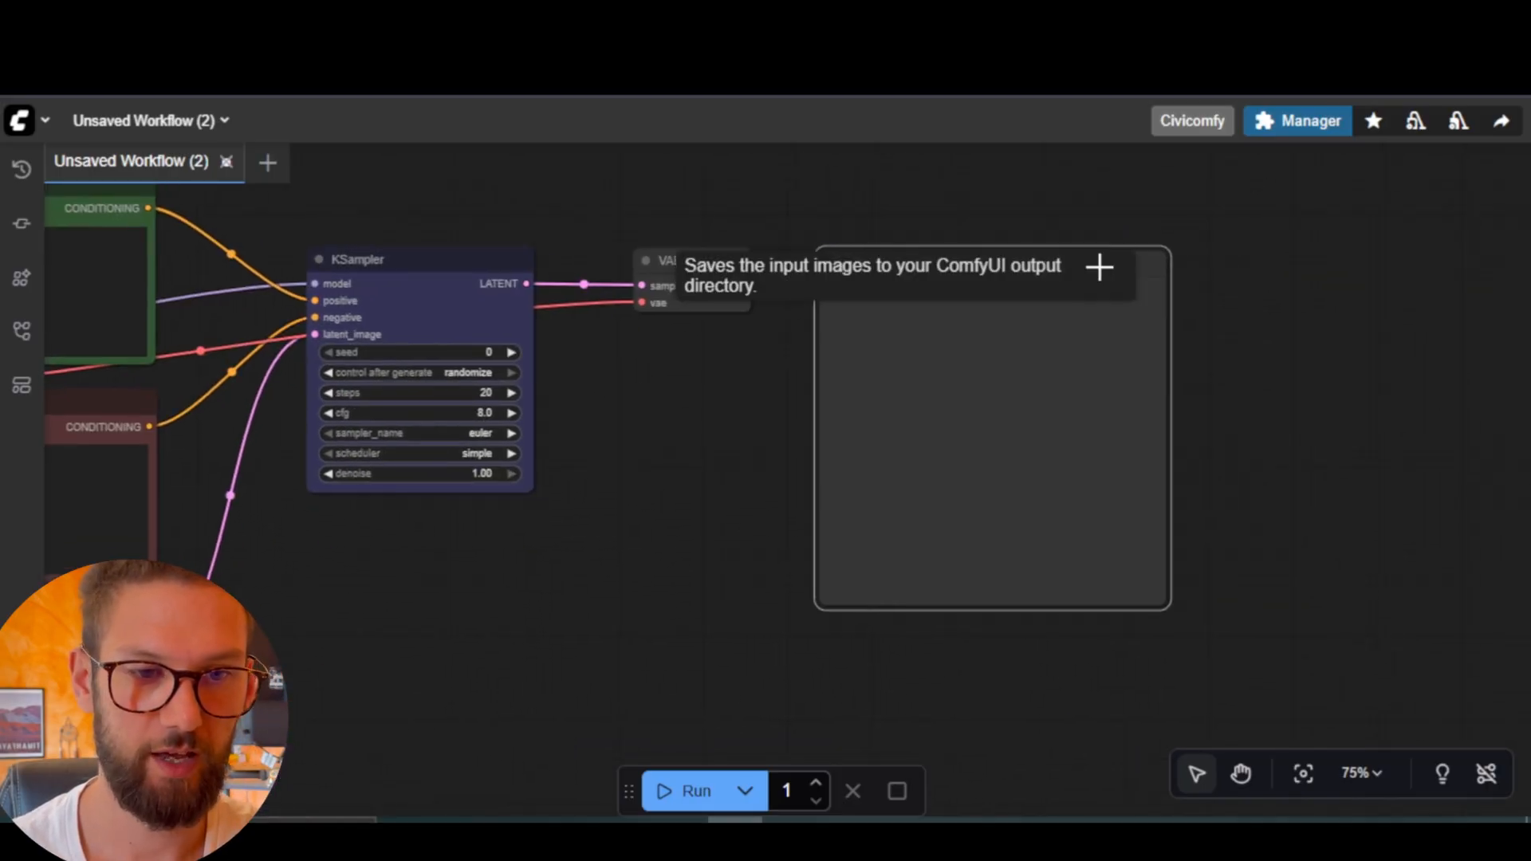
# Color the VAE Decode node brown.
pyautogui.click(528, 522)
pyautogui.moveTo(526, 516); pyautogui.dragTo(645, 514)
pyautogui.click(847, 257)
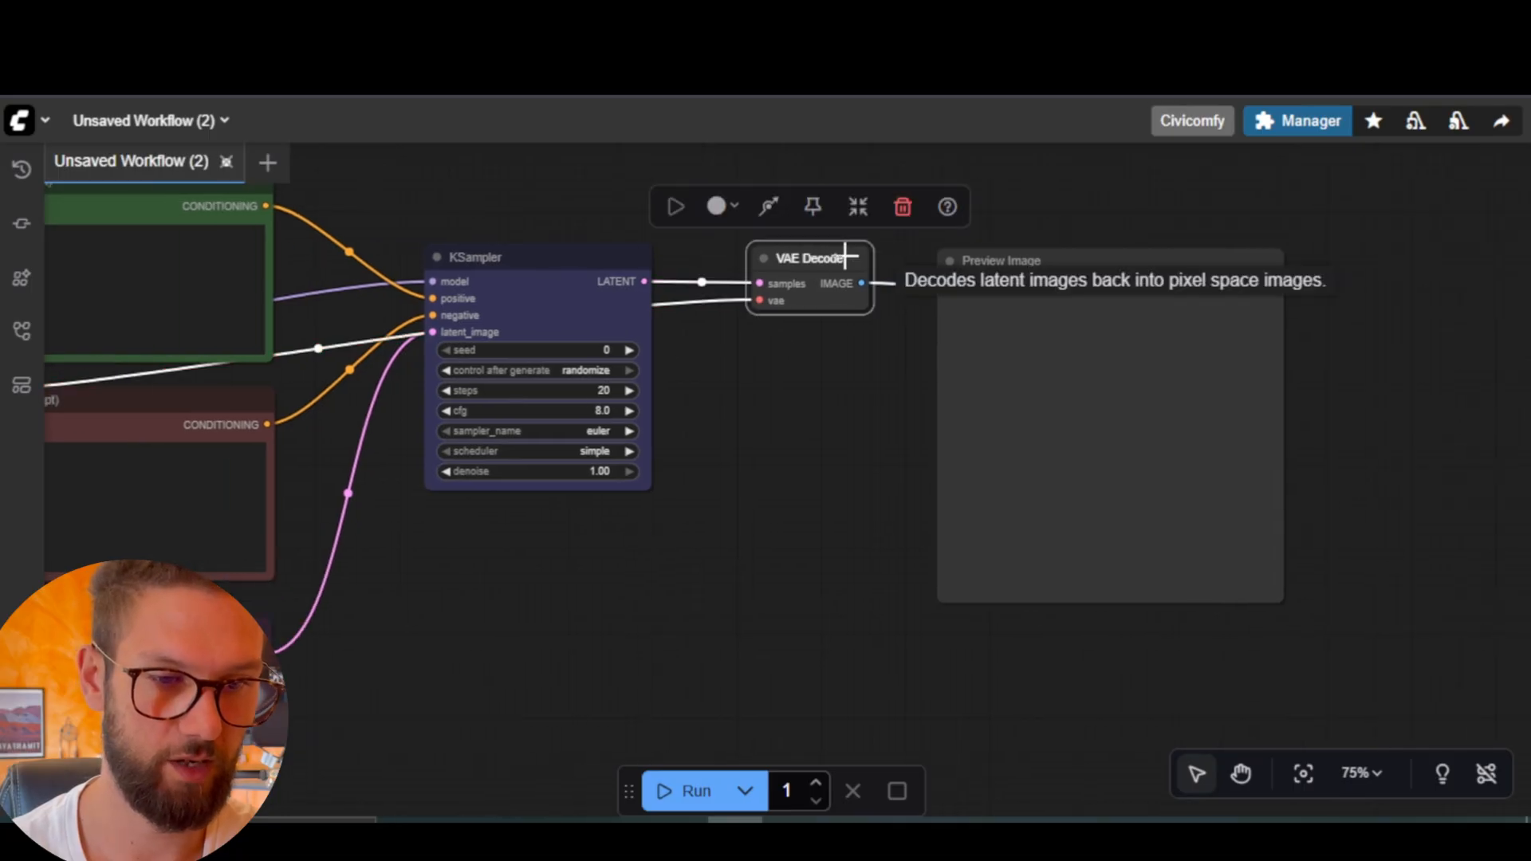
pyautogui.rightClick(846, 257)
pyautogui.click(869, 467)
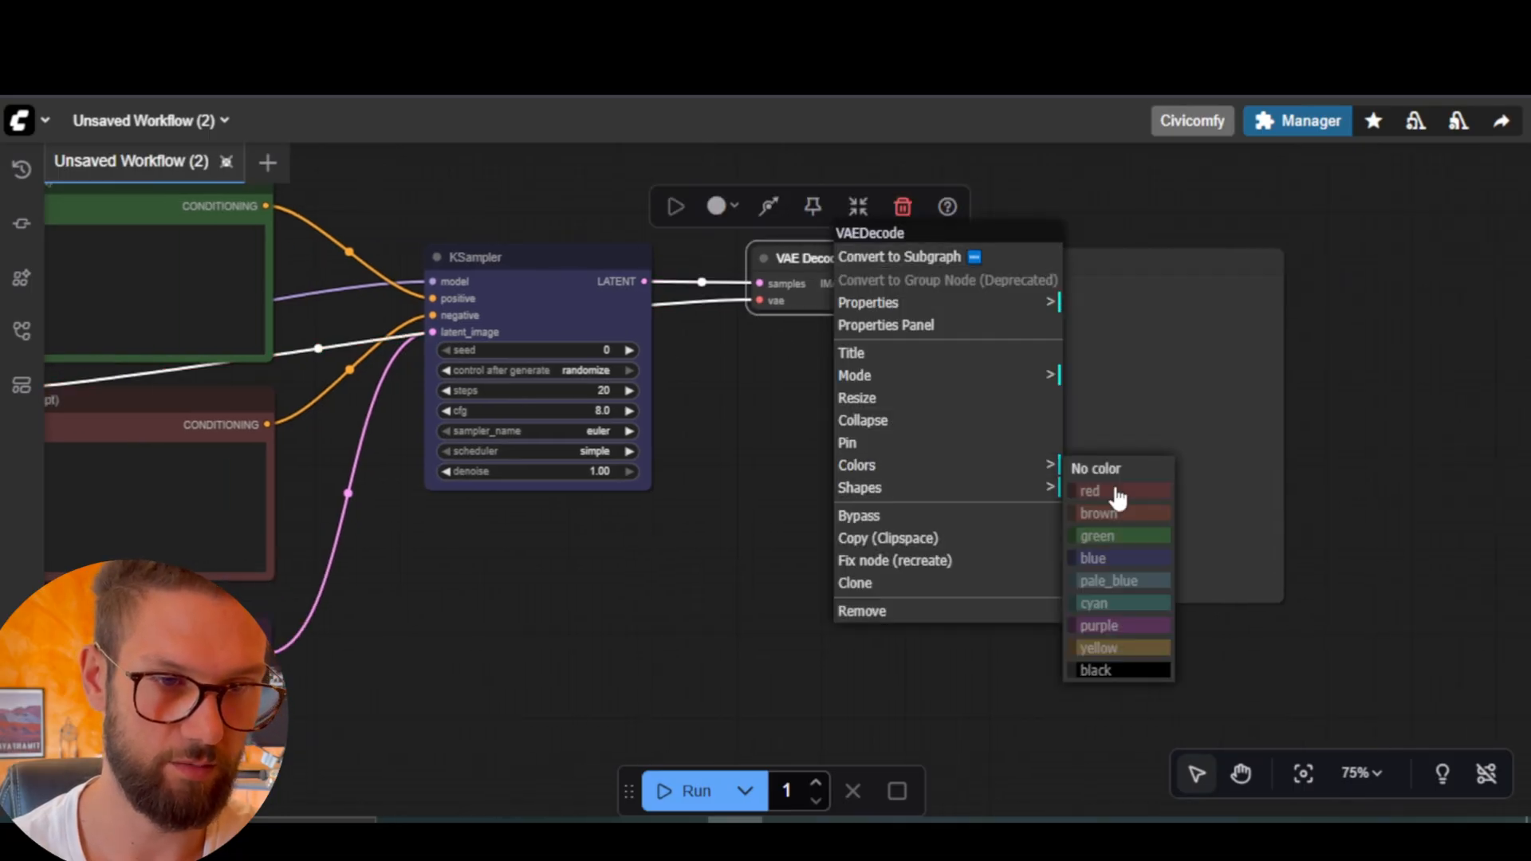
pyautogui.click(1101, 519)
# Color the Preview Image node pale_blue.
pyautogui.rightClick(1218, 285)
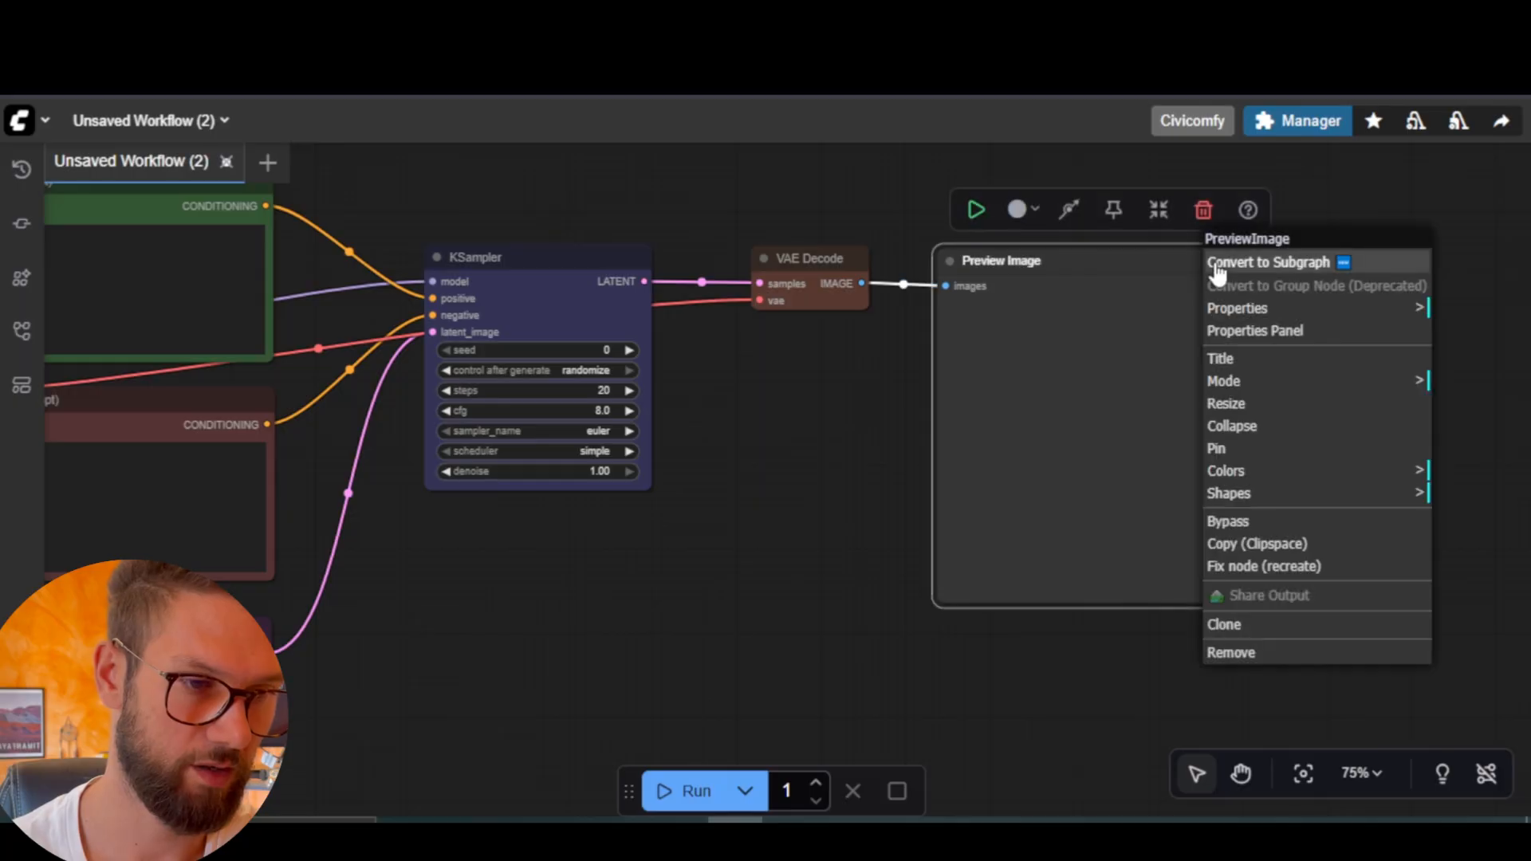
pyautogui.click(1266, 472)
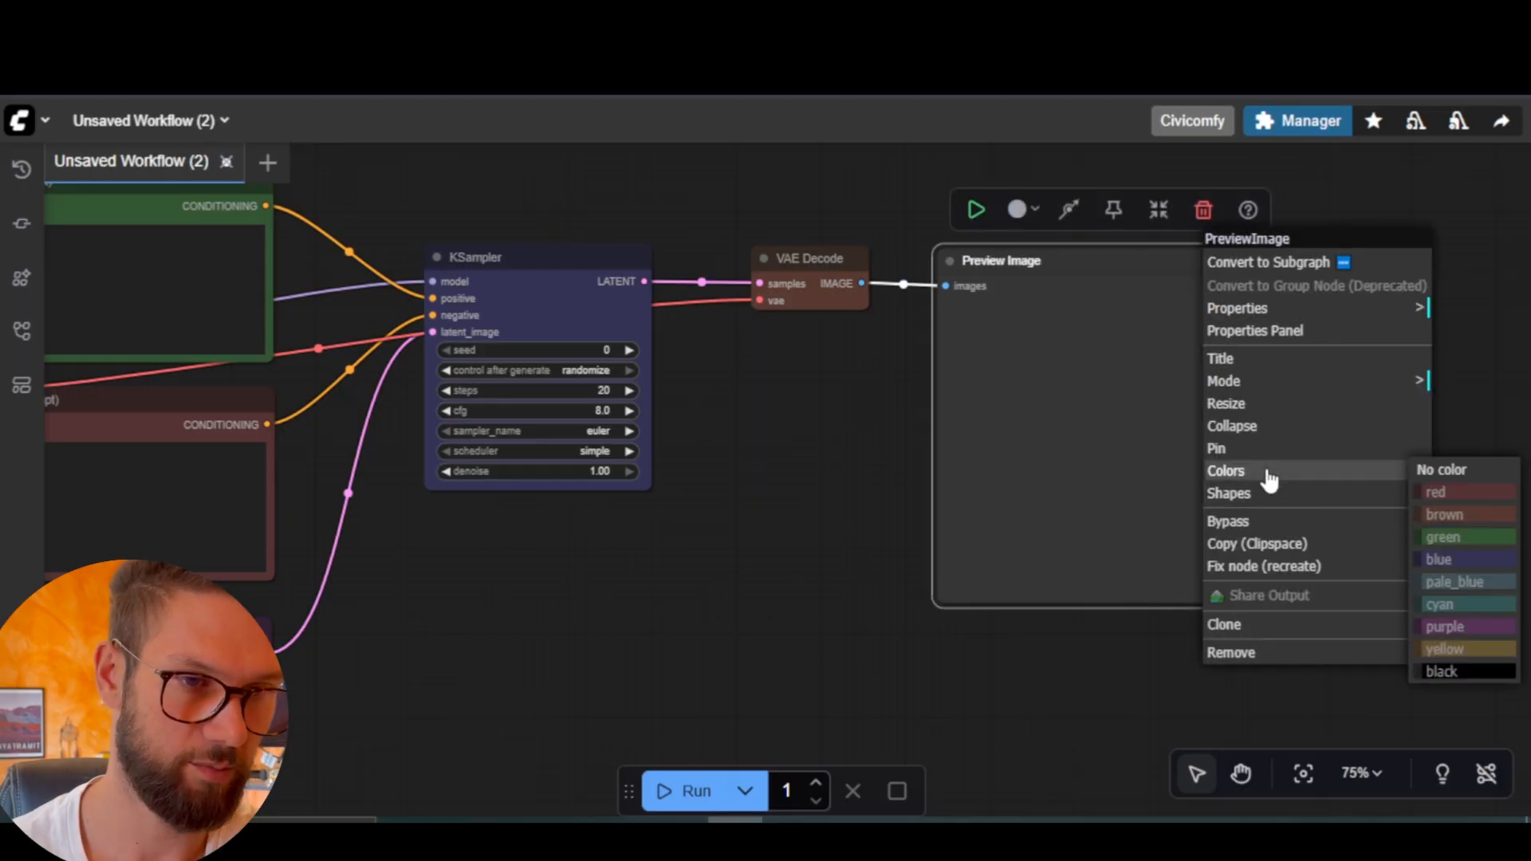
pyautogui.click(1471, 593)
pyautogui.scroll(-3, 957, 511)
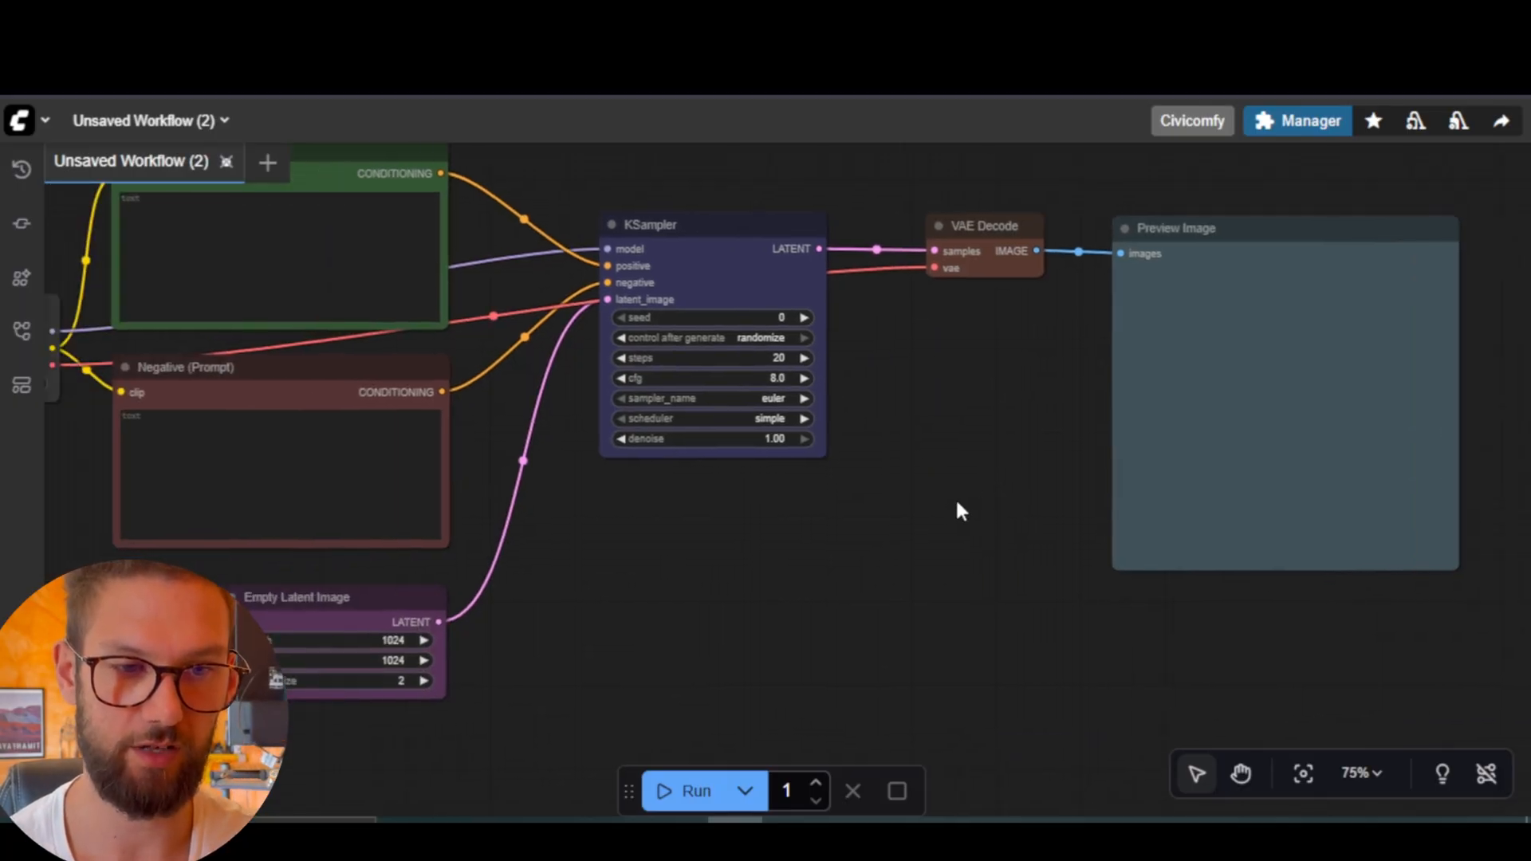
# Move the VAE Decode and Preview Image nodes closer to KSampler, keeping their tops roughly level with it.
pyautogui.scroll(1, 877, 503)
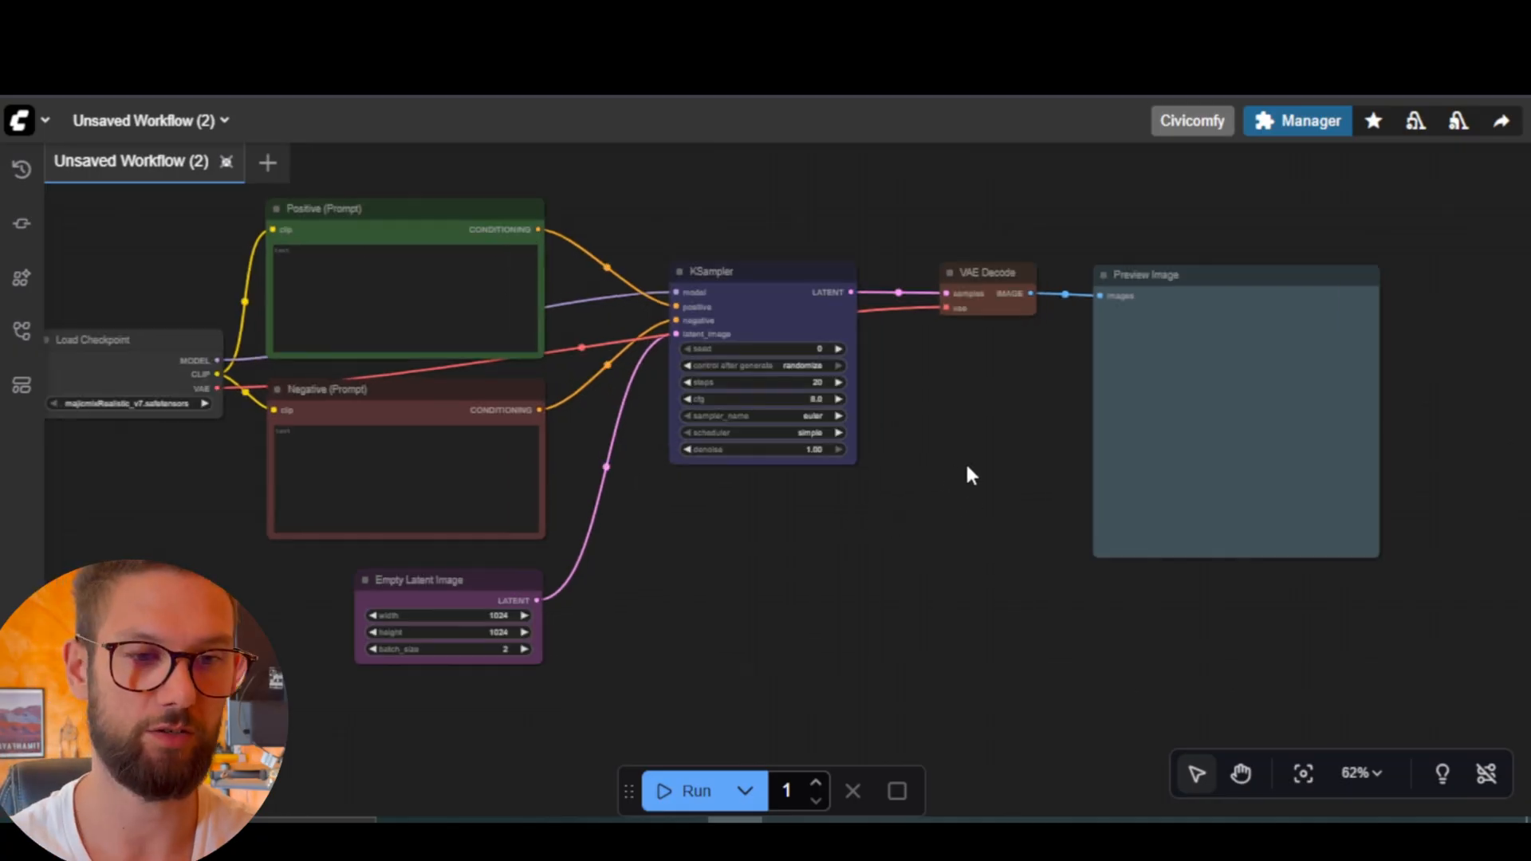
pyautogui.click(998, 272)
pyautogui.moveTo(998, 272); pyautogui.dragTo(964, 272)
pyautogui.moveTo(1251, 277); pyautogui.dragTo(1200, 272)
pyautogui.click(1031, 405)
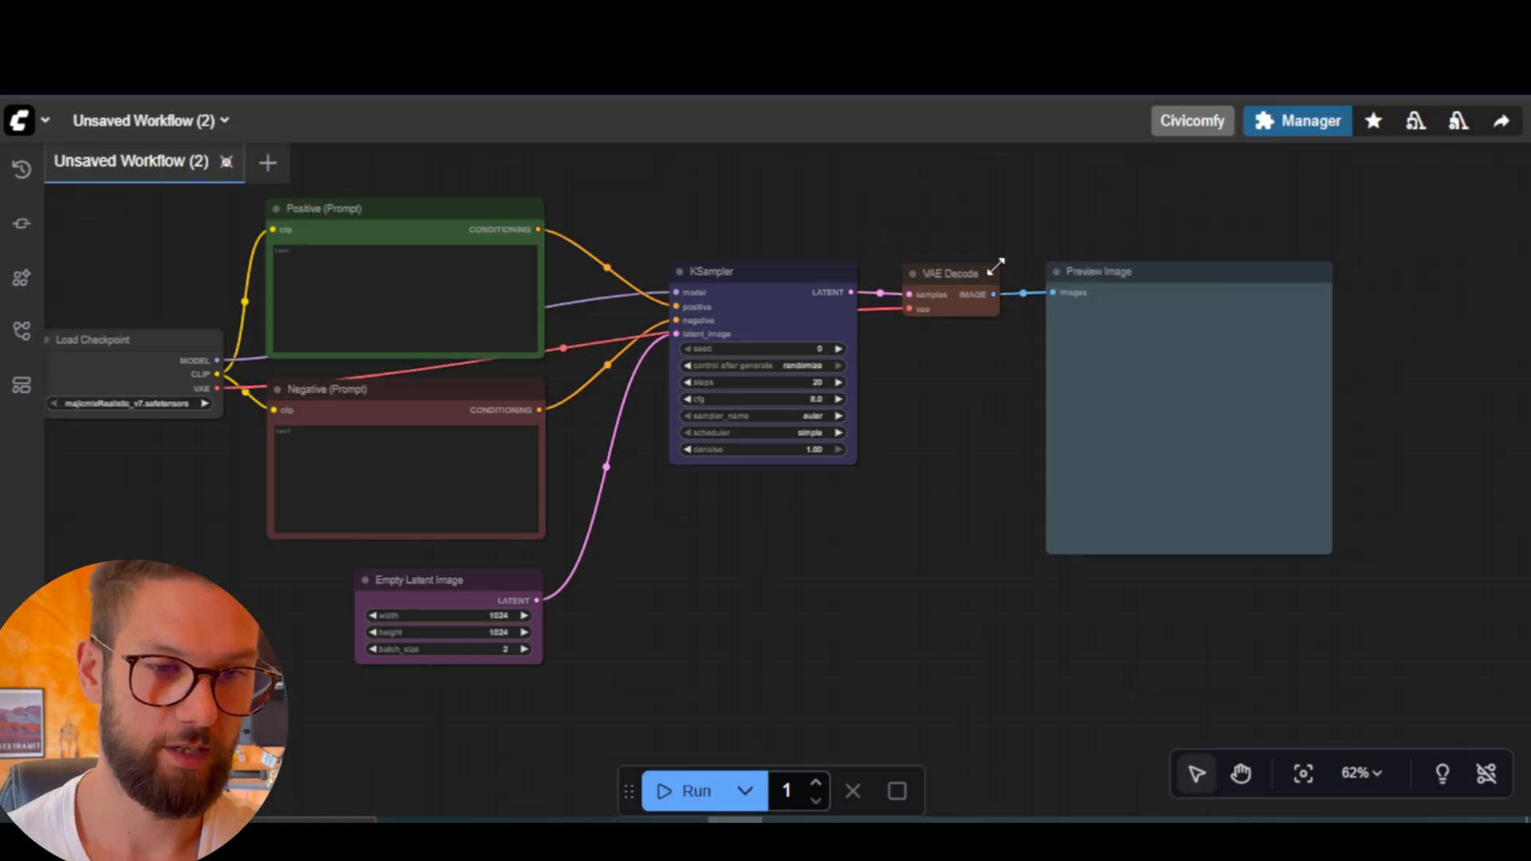
pyautogui.scroll(4, 949, 326)
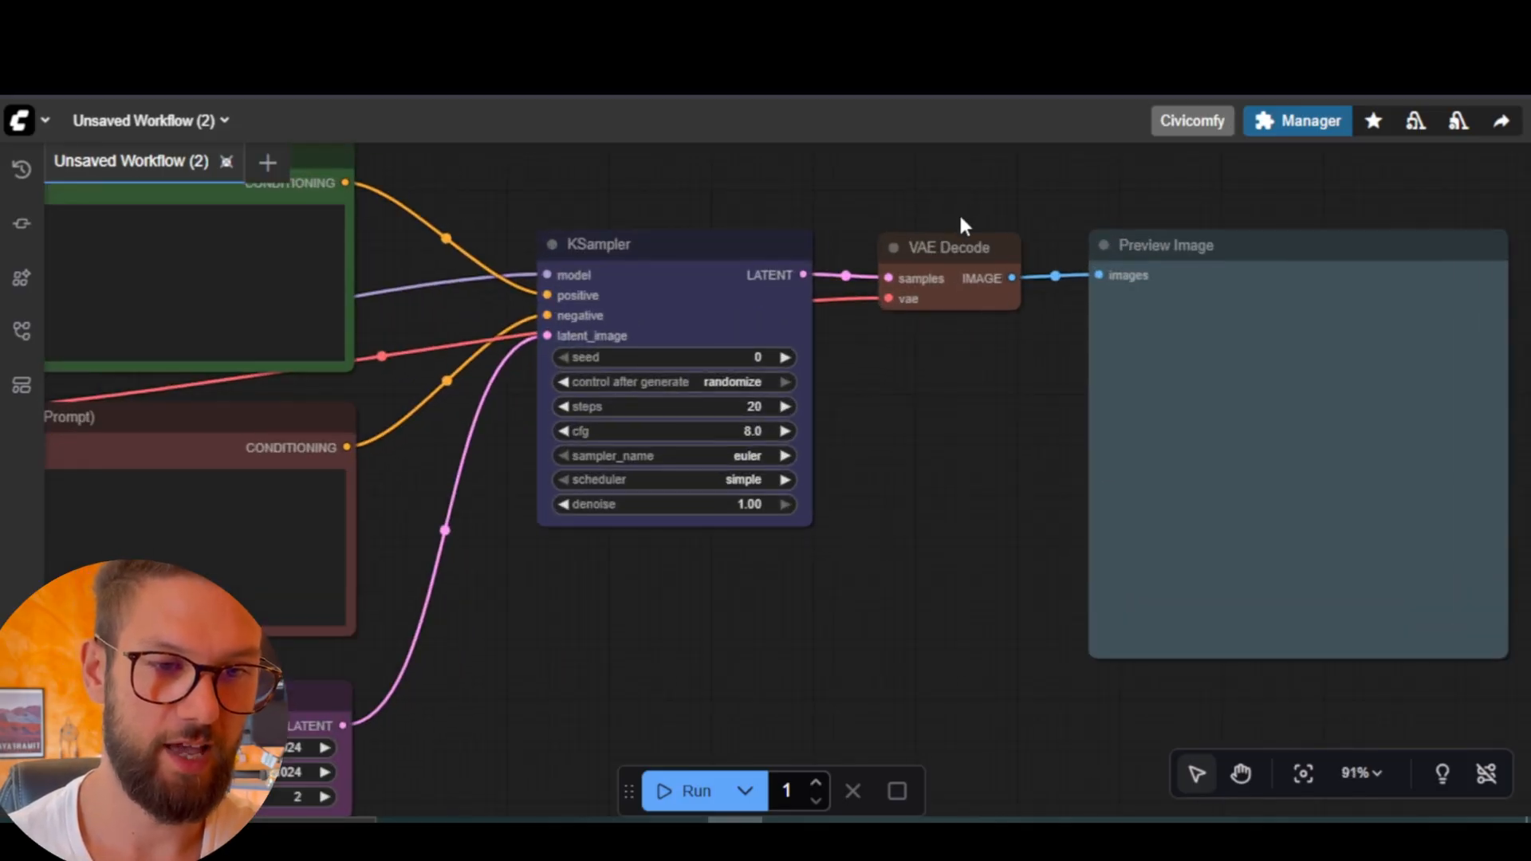
pyautogui.click(945, 248)
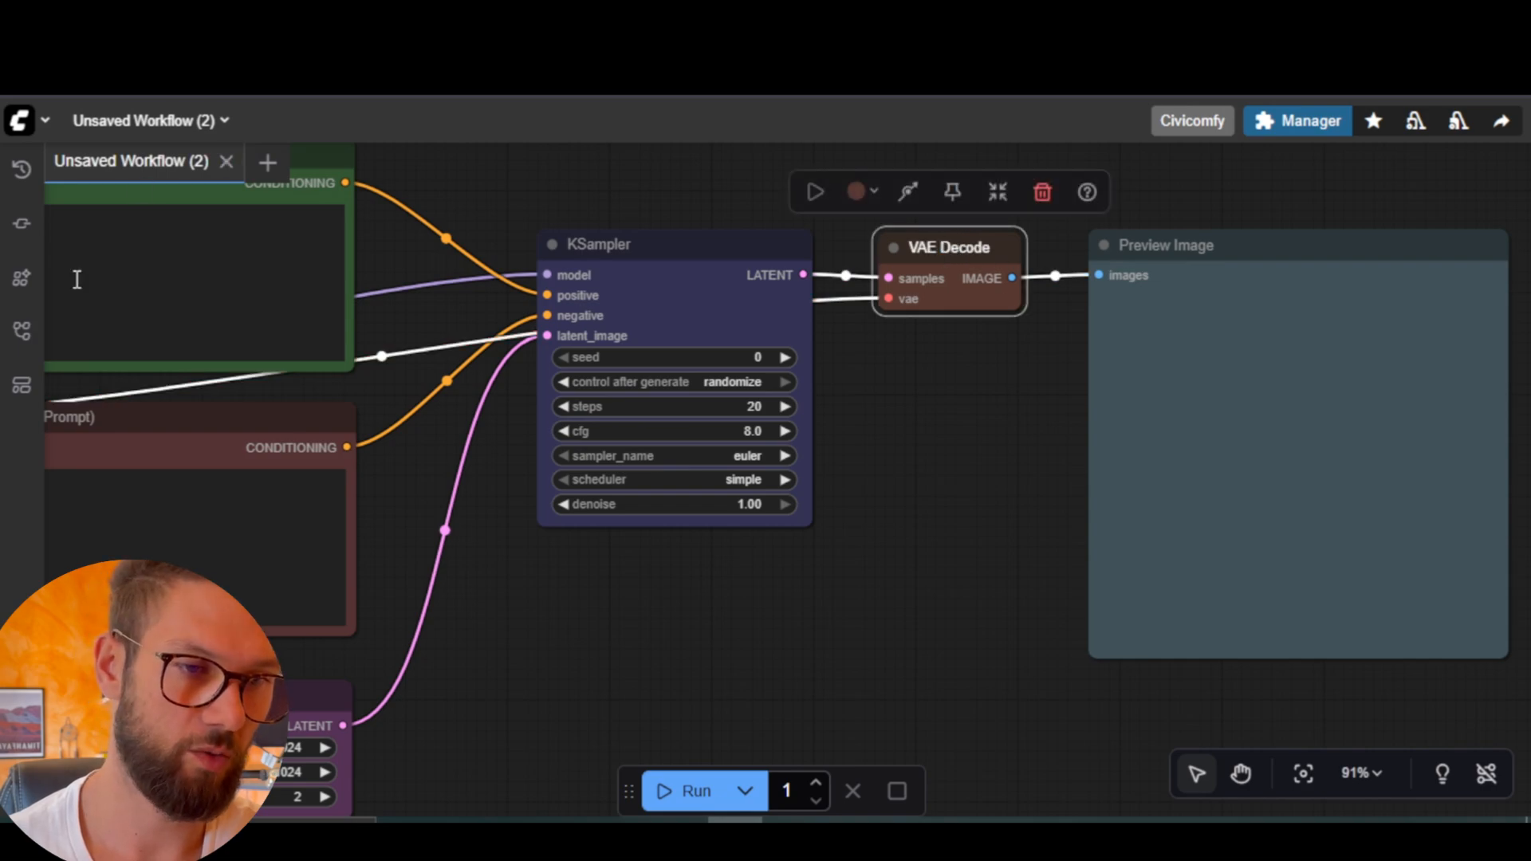
pyautogui.click(1225, 321)
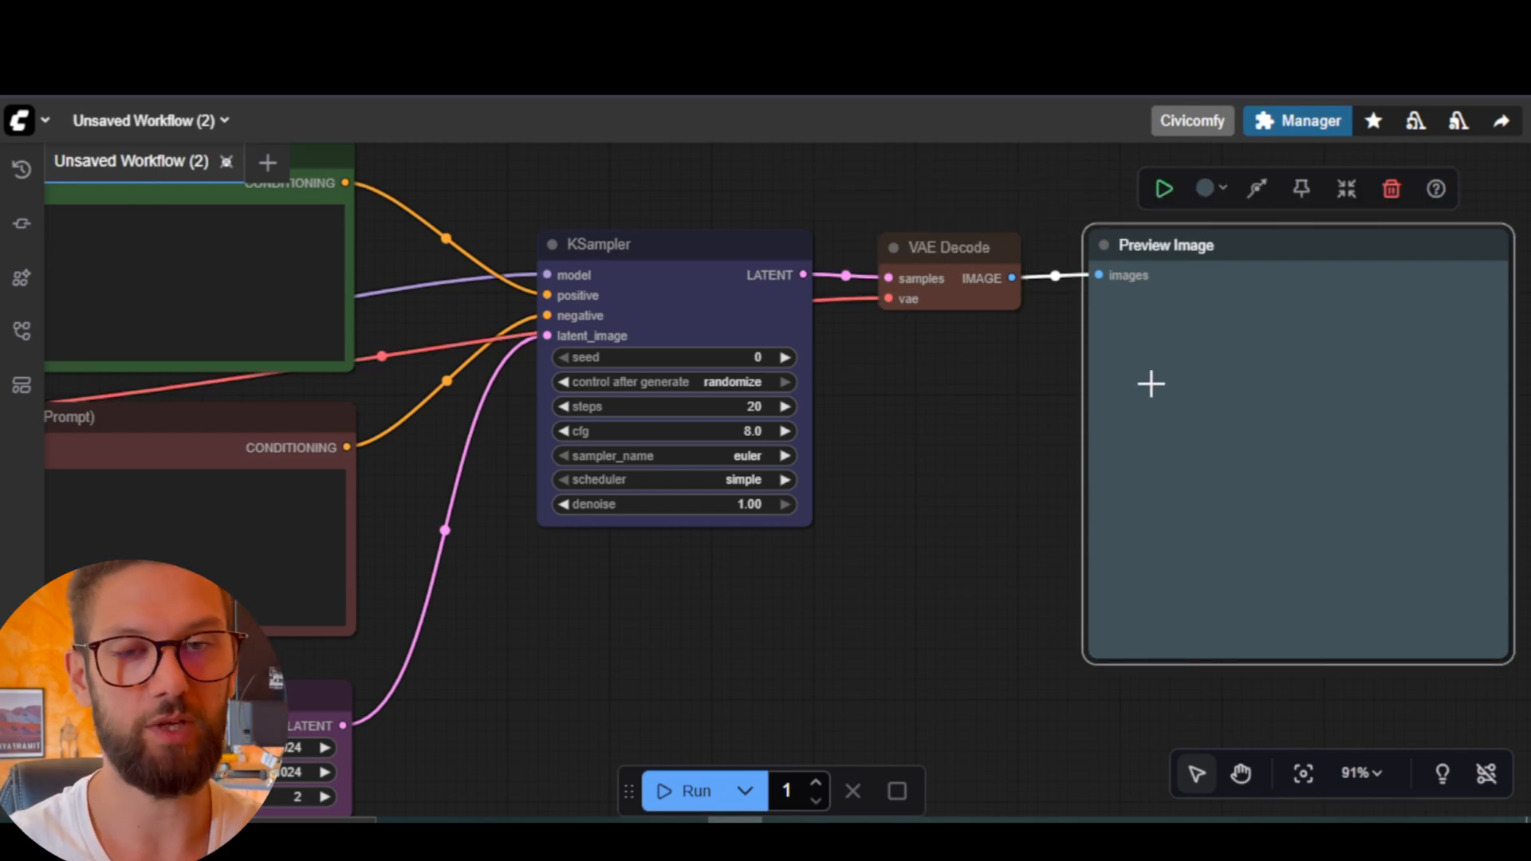
pyautogui.moveTo(961, 471); pyautogui.dragTo(779, 488)
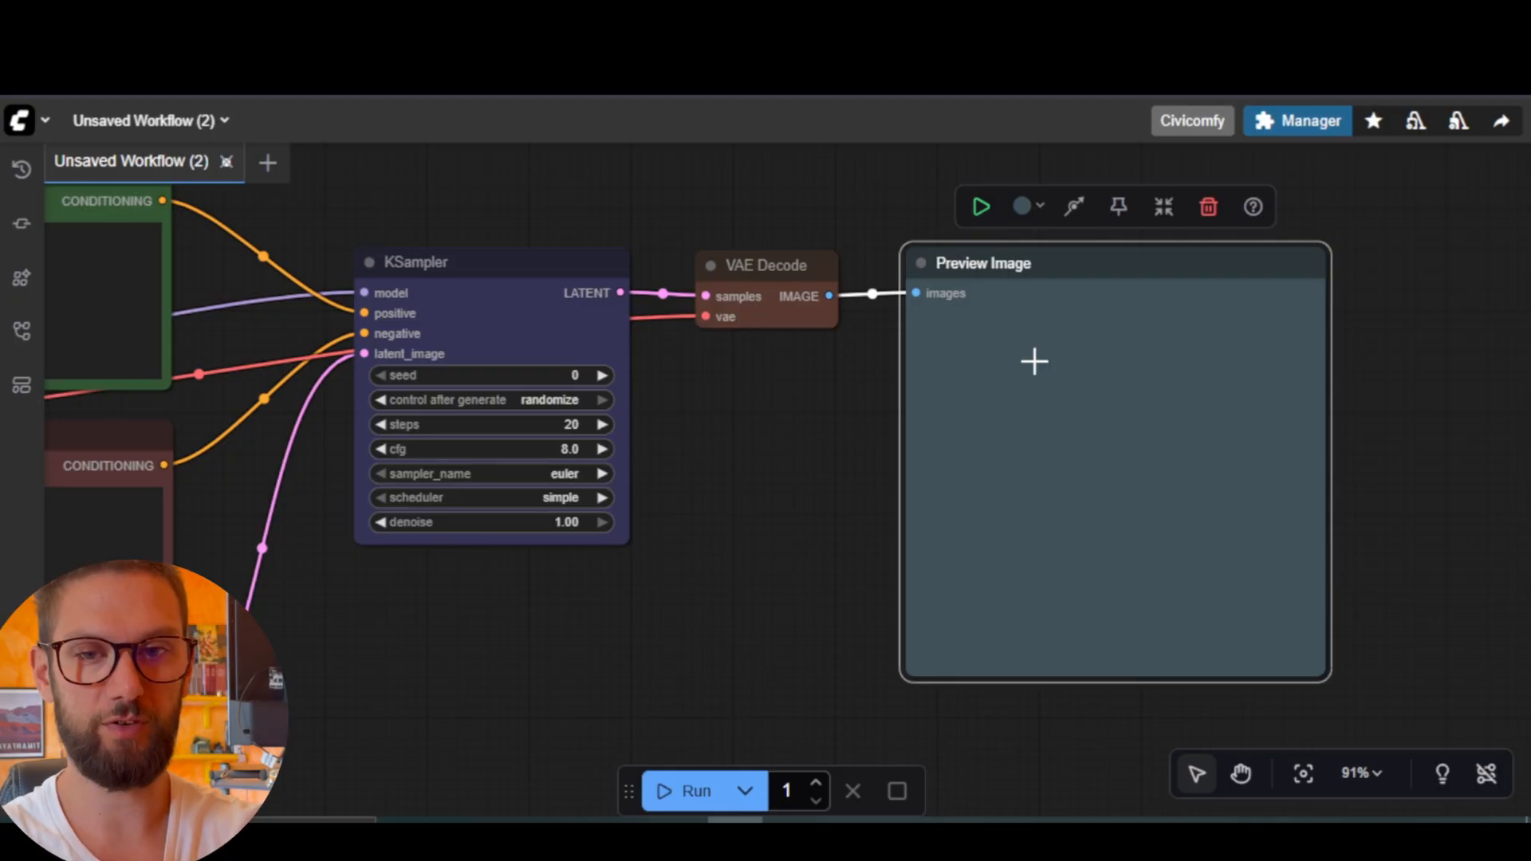
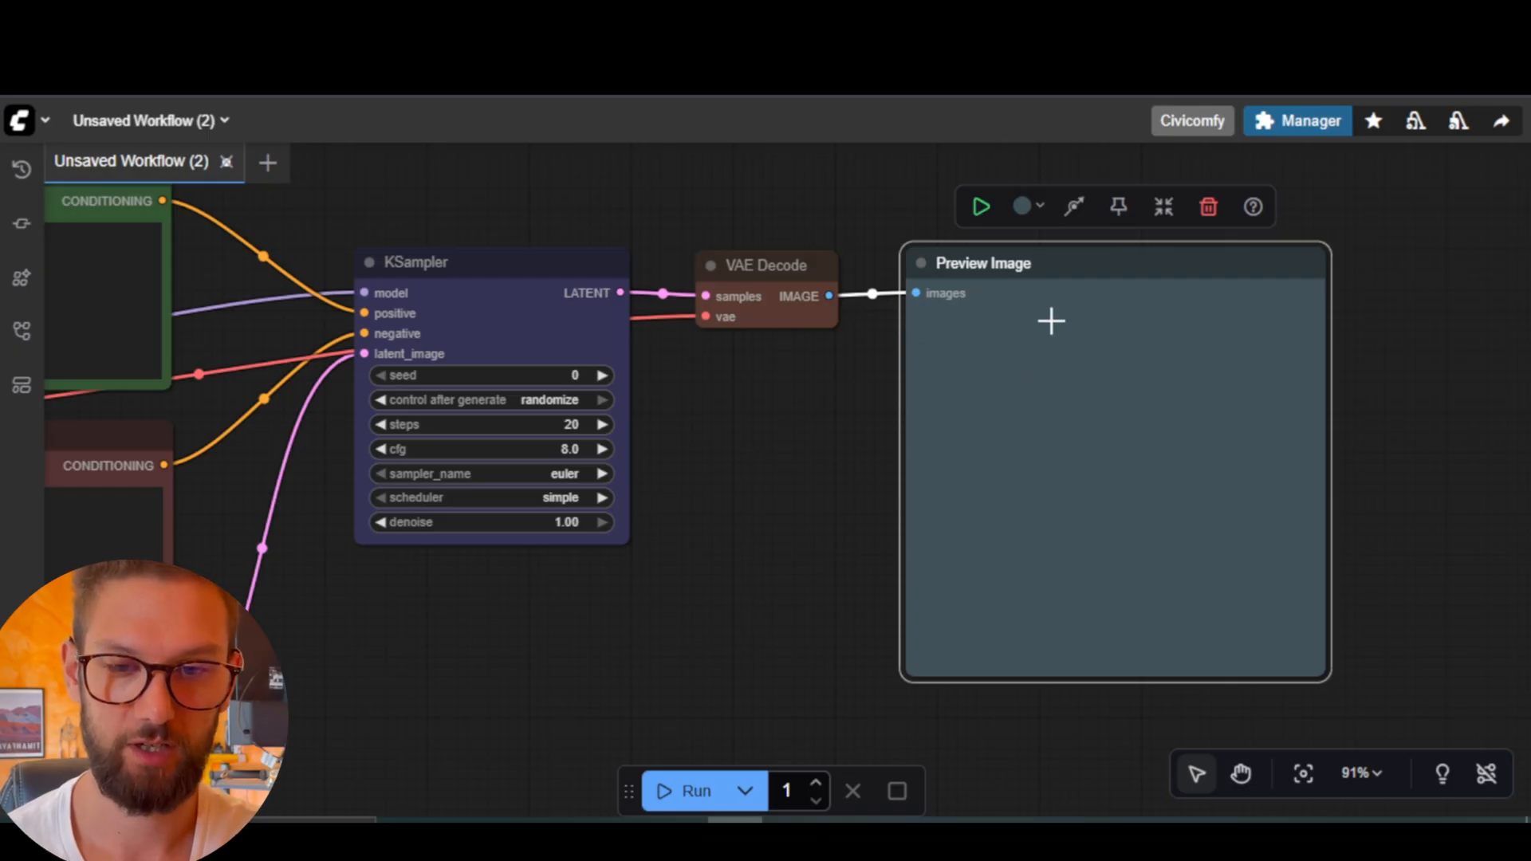
# Enter "A red haired girl" as the positive prompt and "anime" as the negative prompt.
pyautogui.scroll(-3, 732, 457)
pyautogui.hscroll(-5, 798, 510)
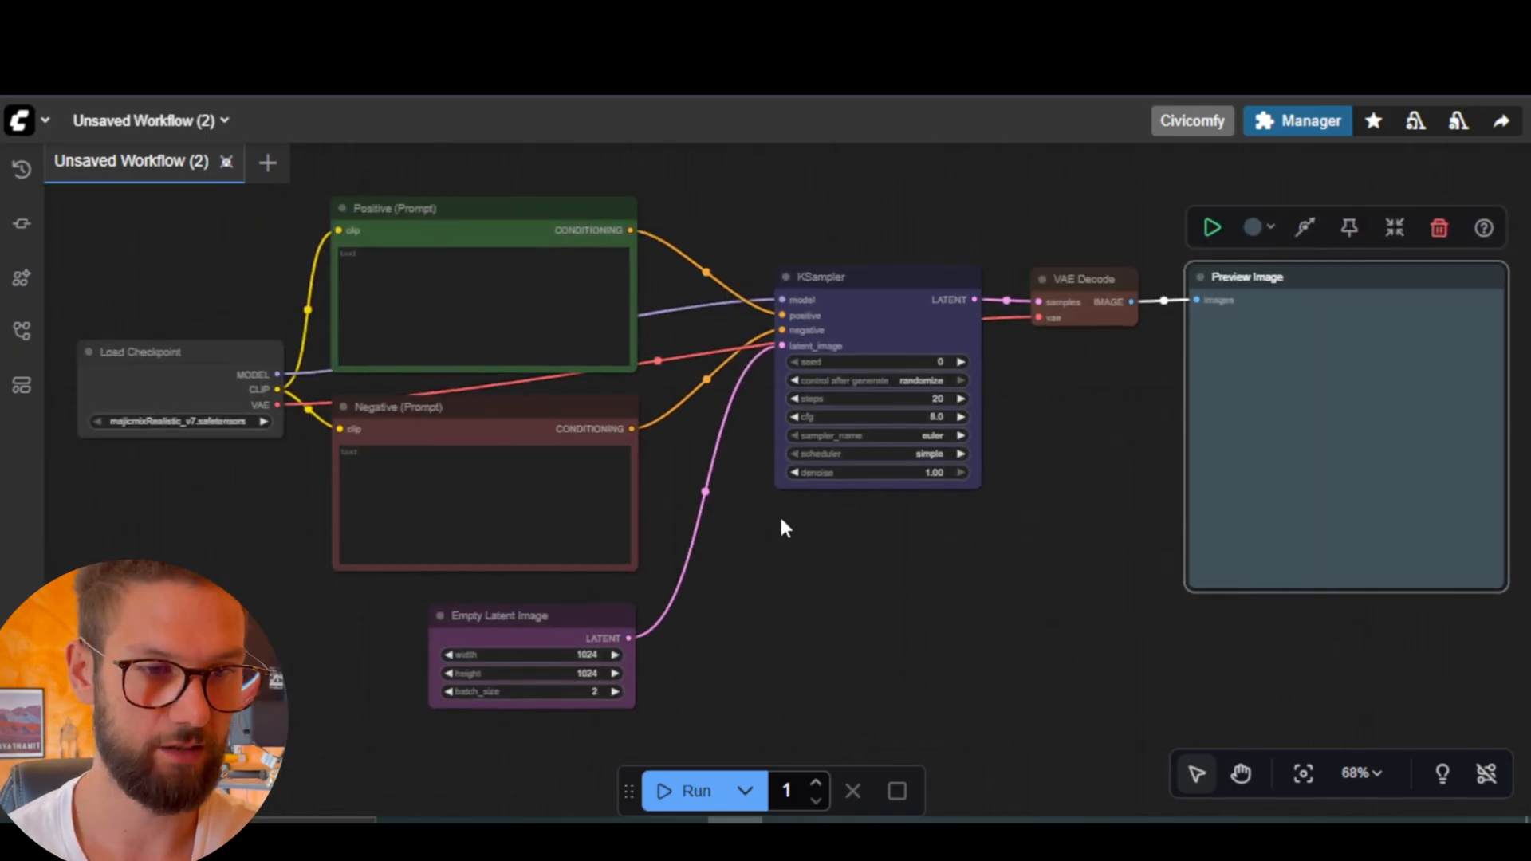
pyautogui.moveTo(1020, 458); pyautogui.dragTo(1094, 485)
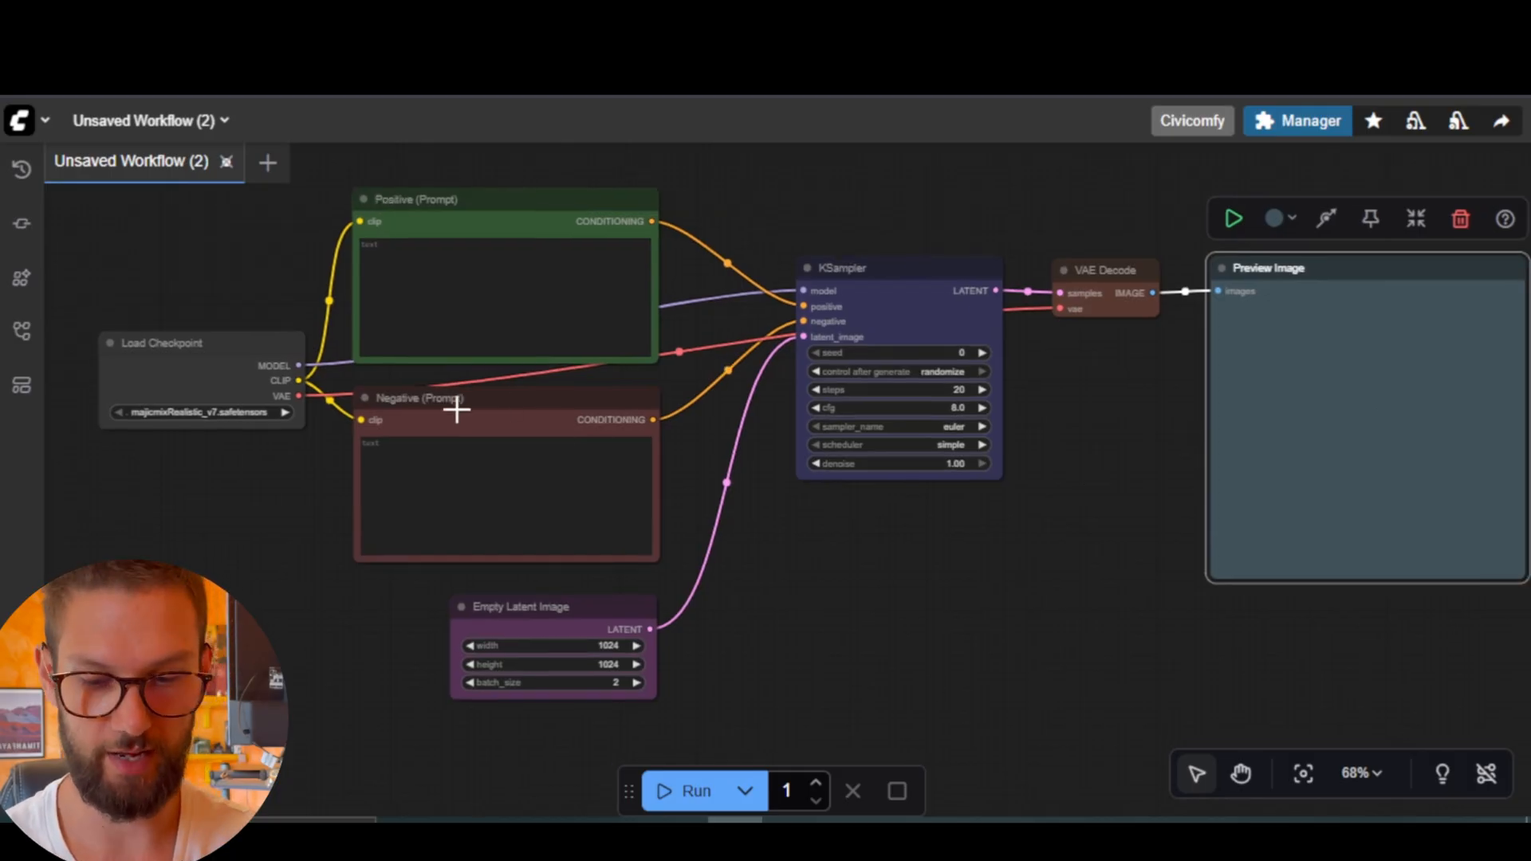
pyautogui.click(475, 260)
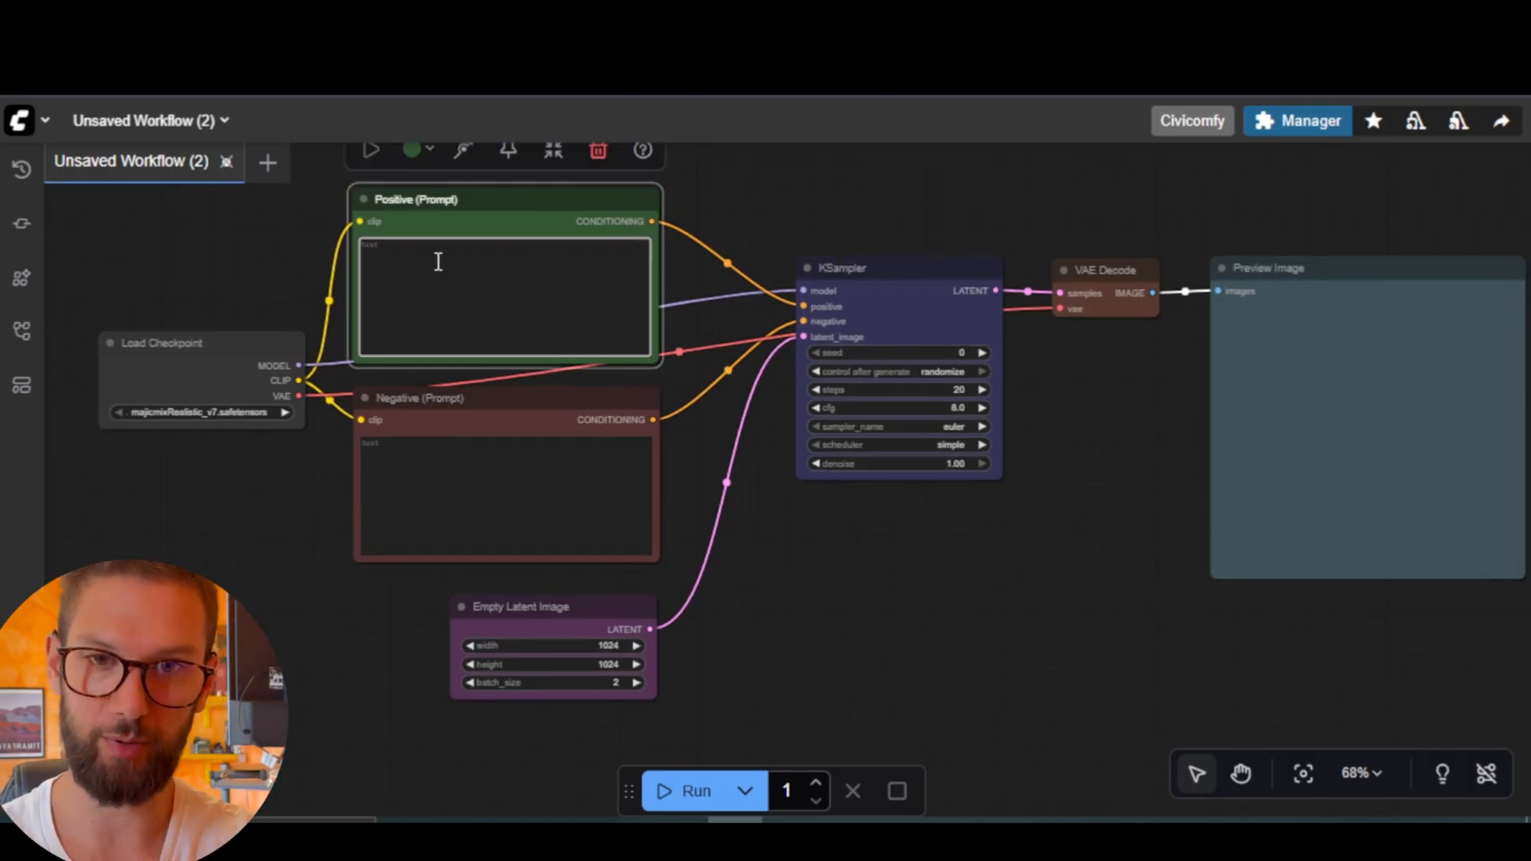
pyautogui.write('A red haired girl')
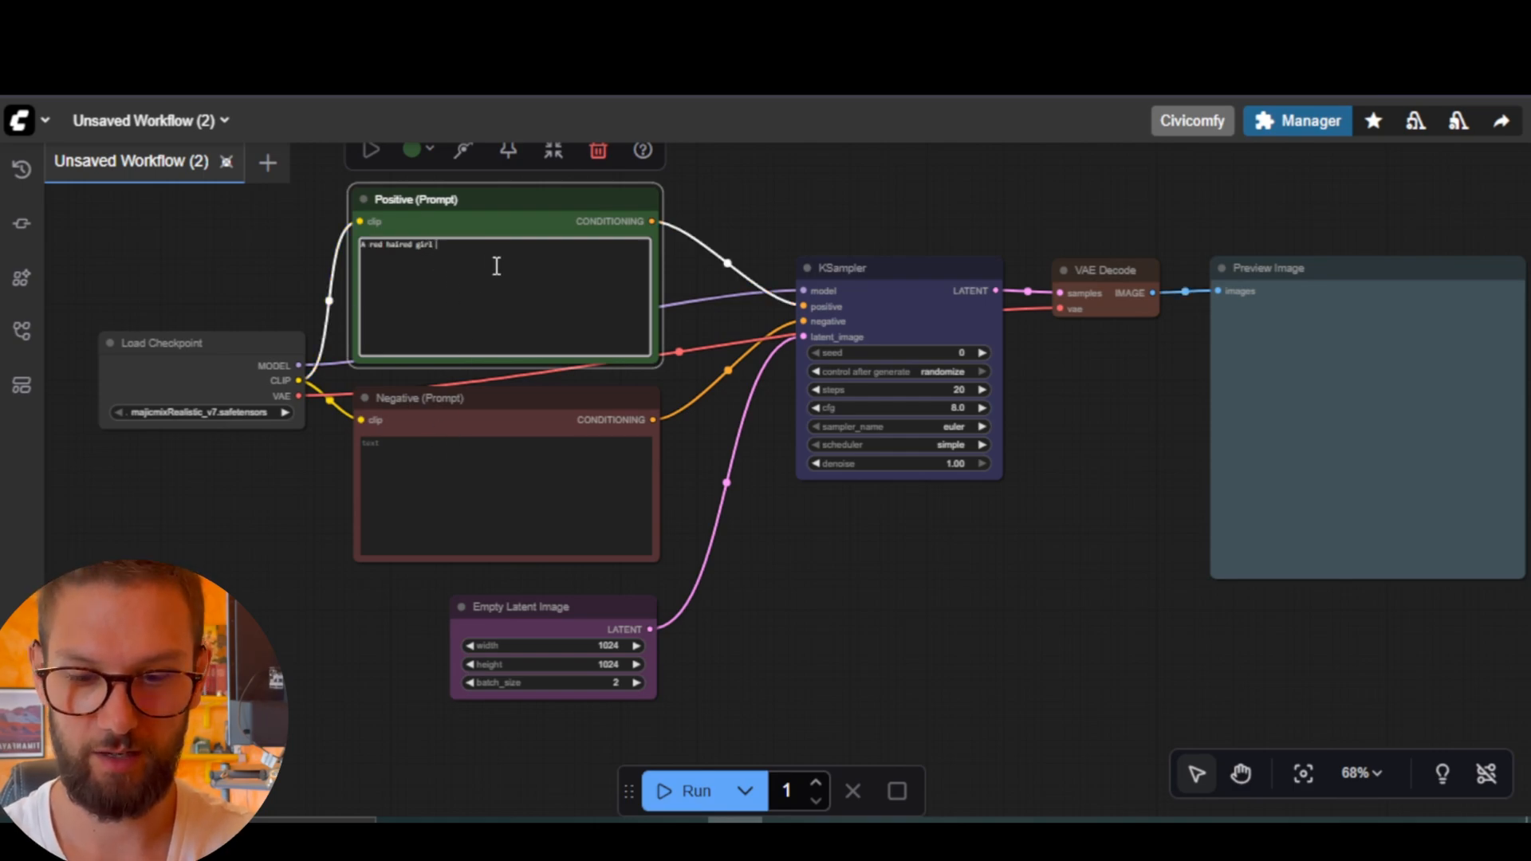
pyautogui.click(537, 462)
pyautogui.write('anime')
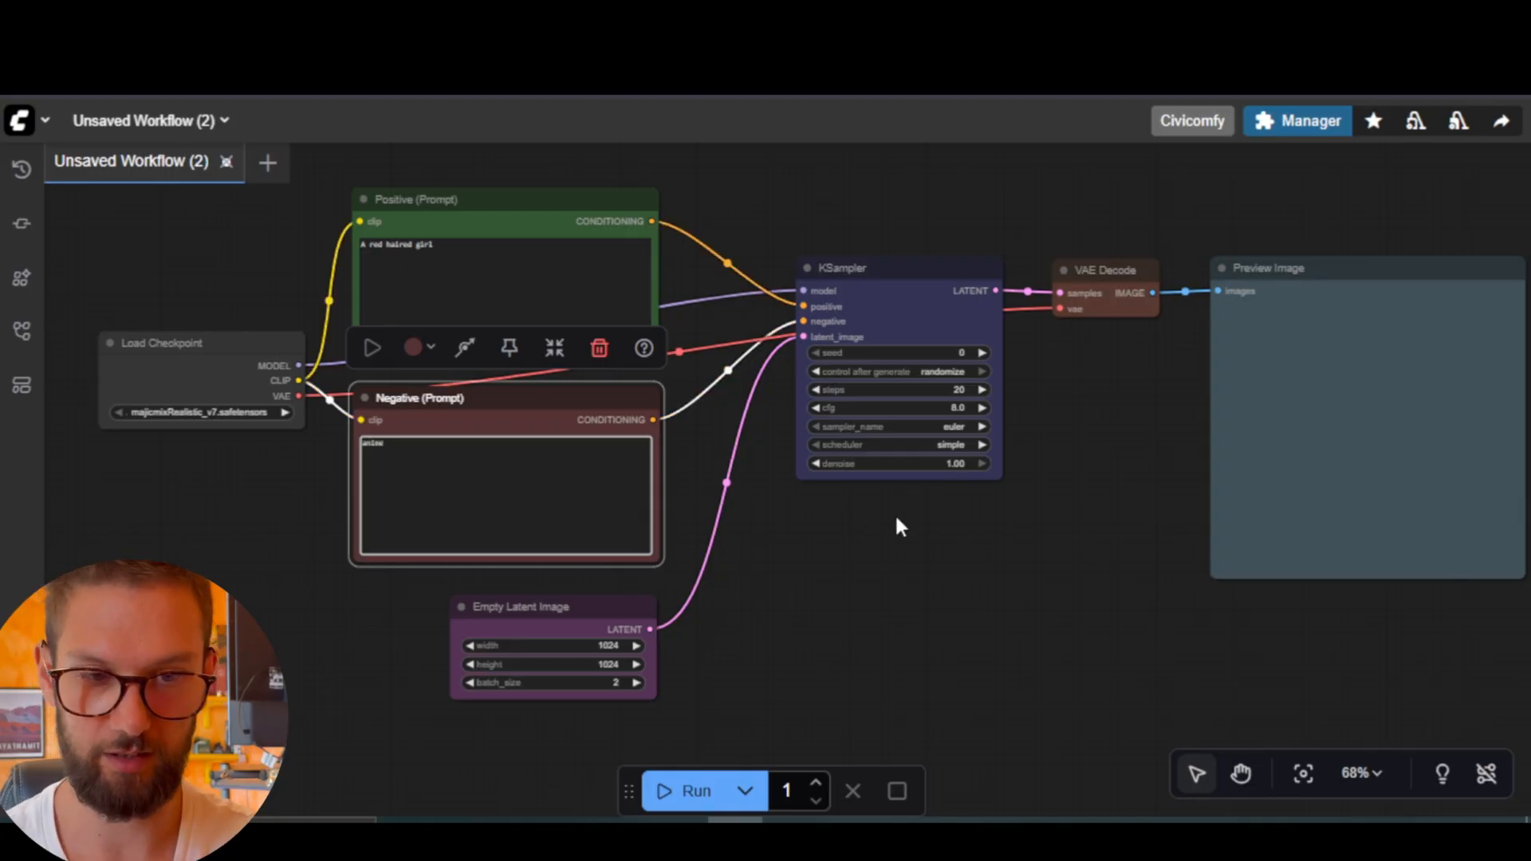
pyautogui.click(900, 526)
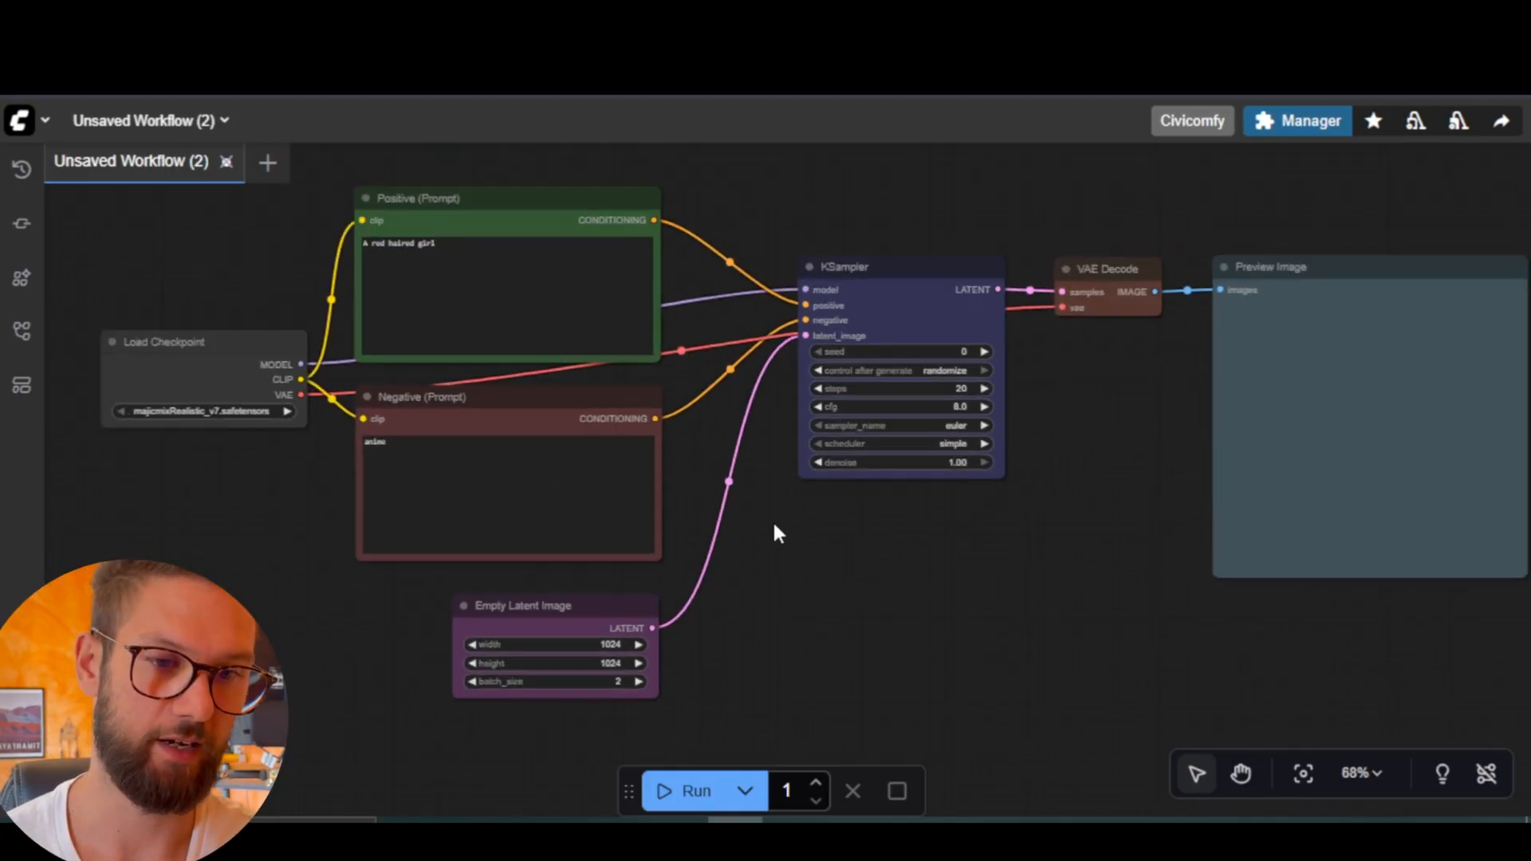
# Keep the standard Run mode and execute the workflow once to generate the images.
pyautogui.moveTo(912, 600); pyautogui.dragTo(836, 611)
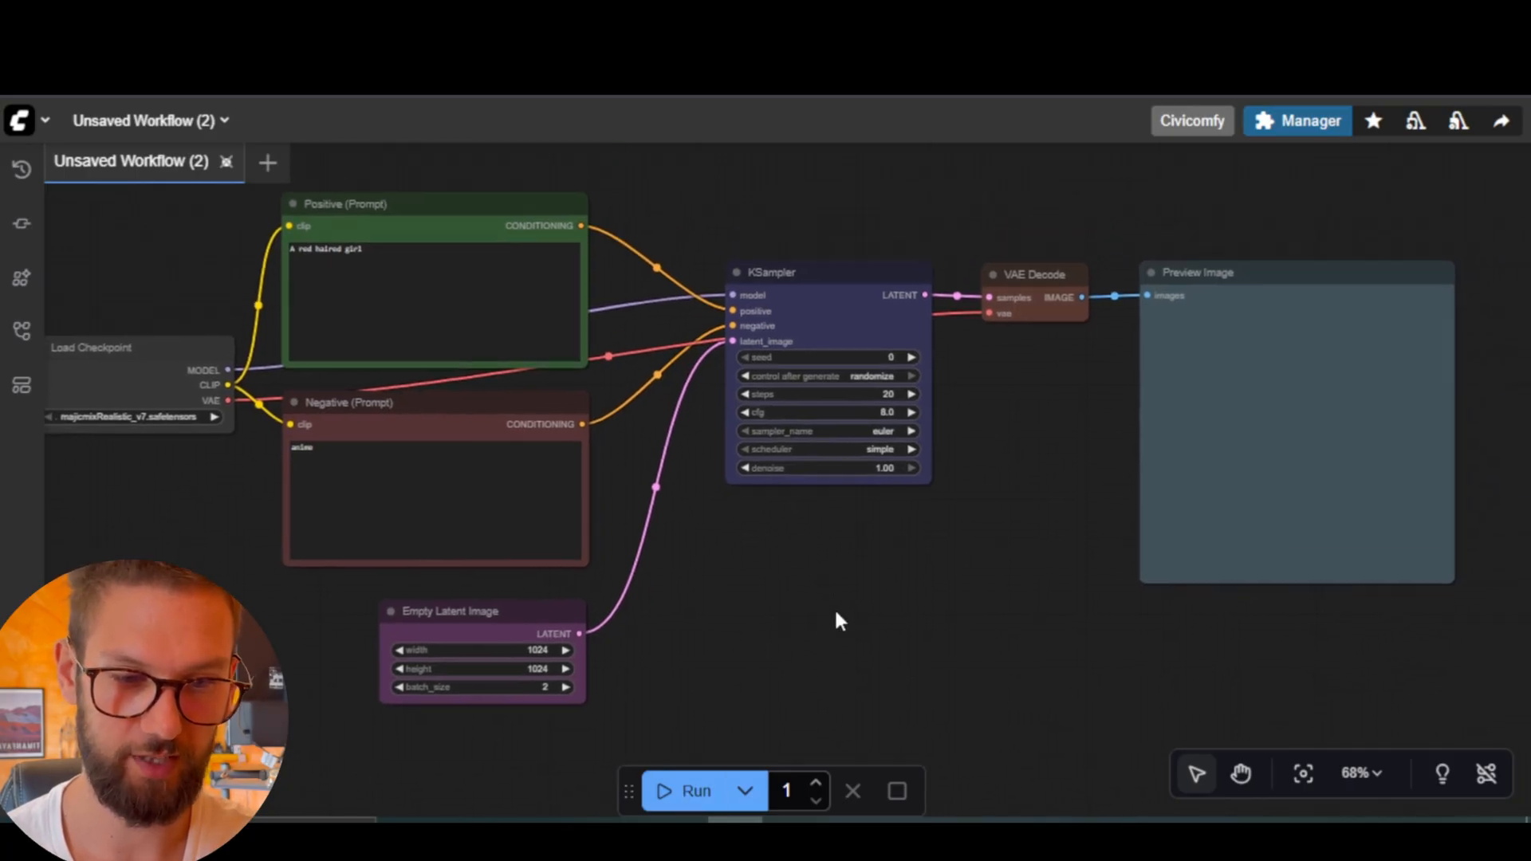
pyautogui.click(758, 792)
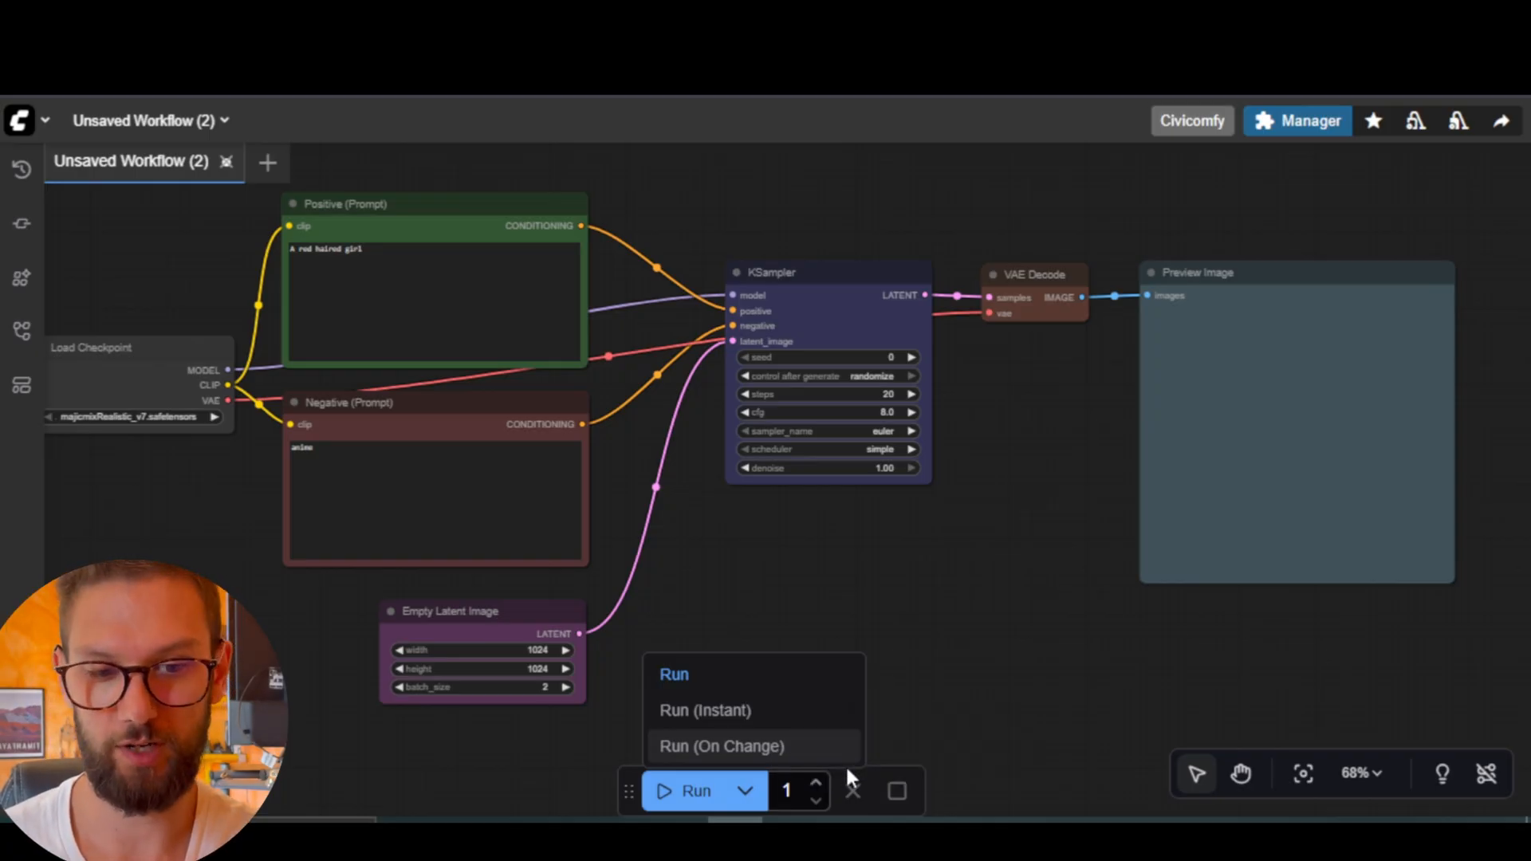
pyautogui.click(706, 668)
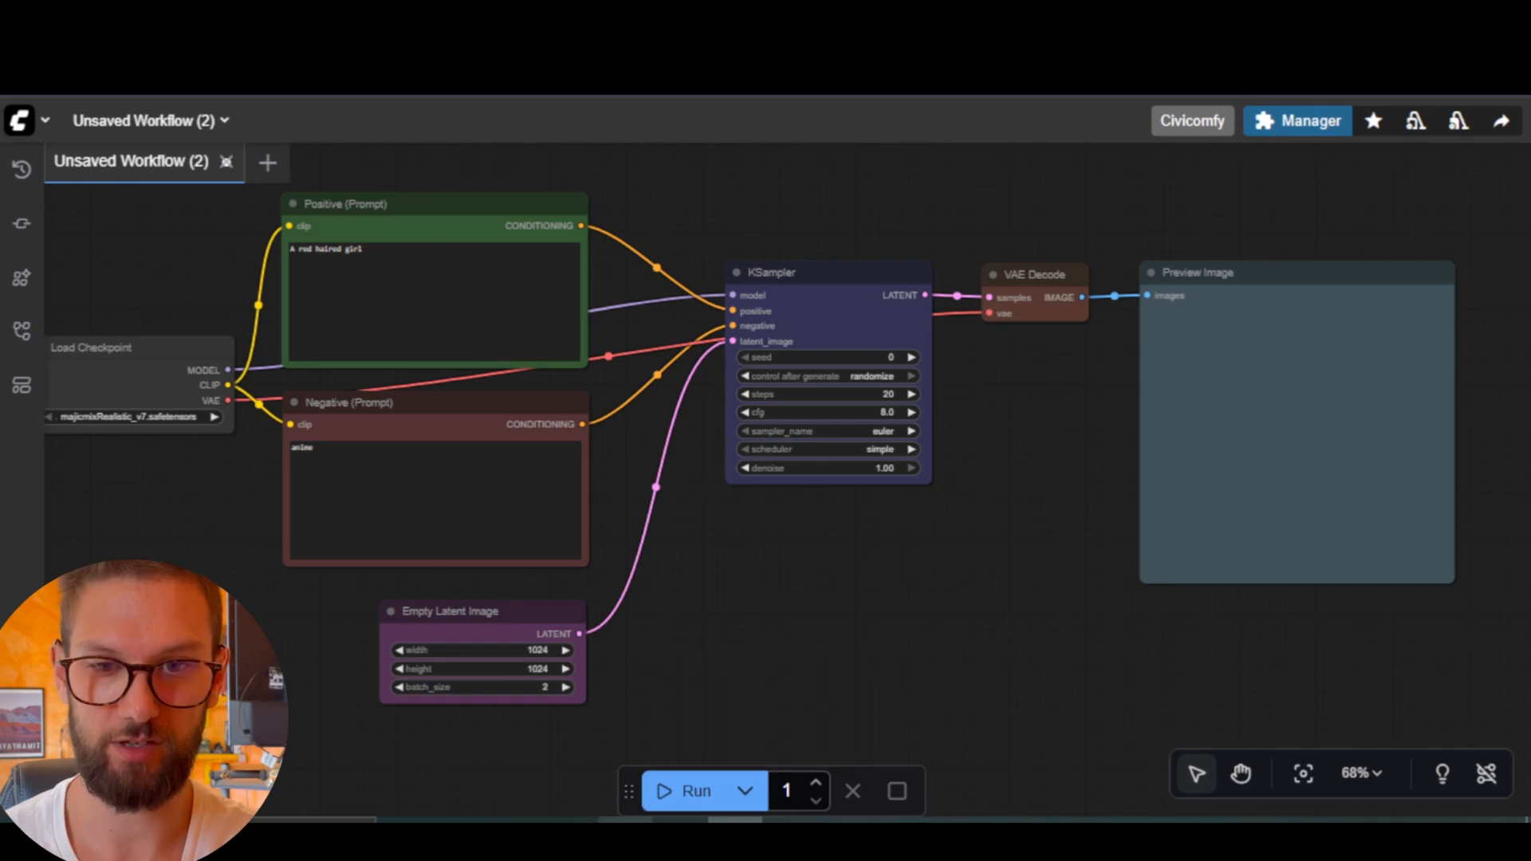
pyautogui.click(672, 794)
# Examine the generated images in Preview Image and compare them with the prompts and KSampler settings.
pyautogui.moveTo(697, 622); pyautogui.dragTo(764, 634)
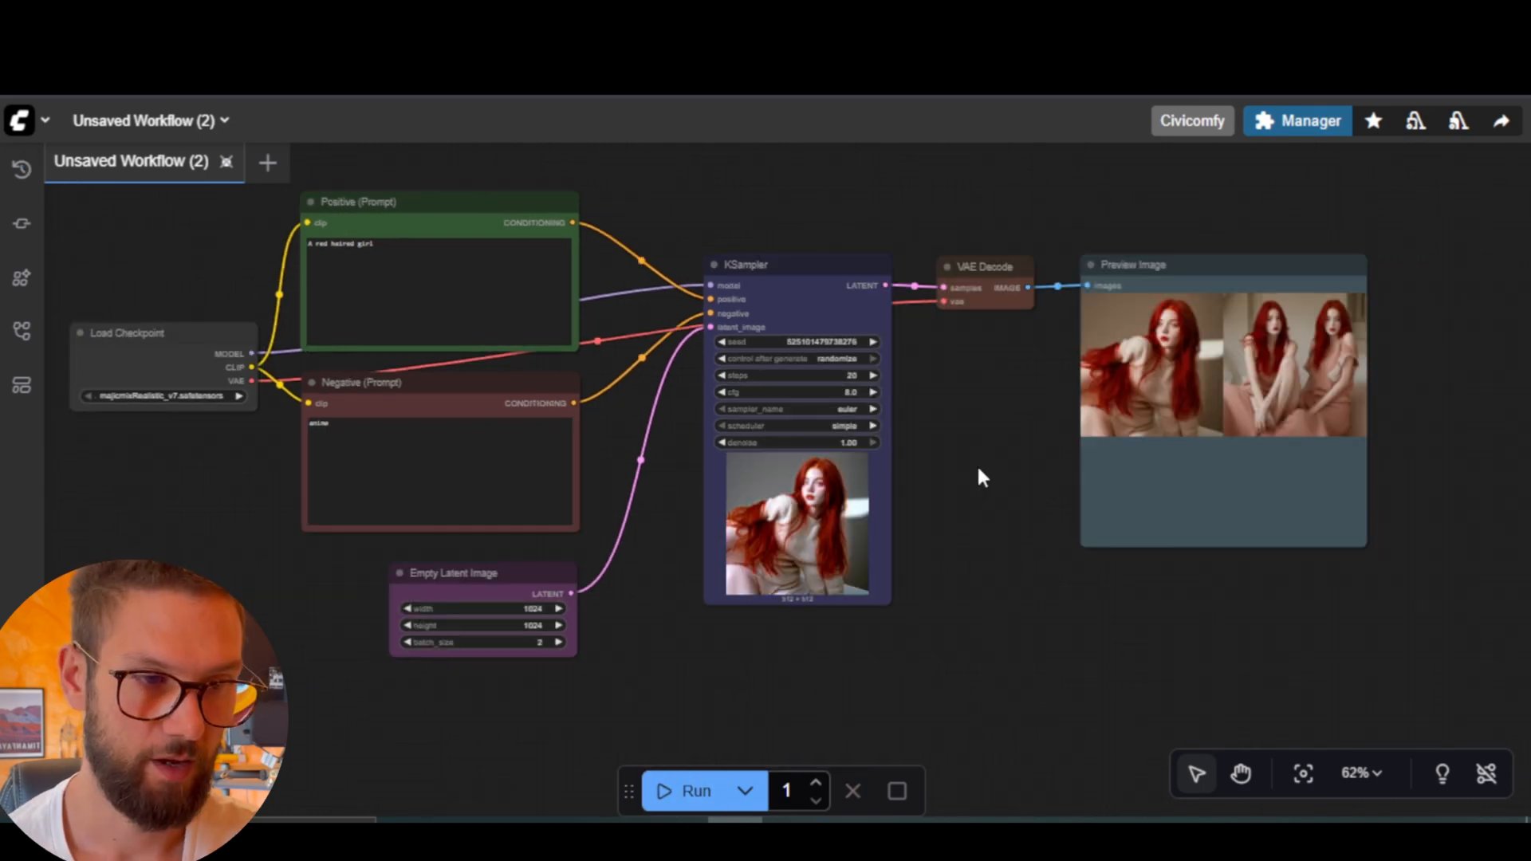
pyautogui.scroll(2, 1012, 456)
pyautogui.moveTo(1078, 463); pyautogui.dragTo(917, 477)
pyautogui.scroll(2, 917, 477)
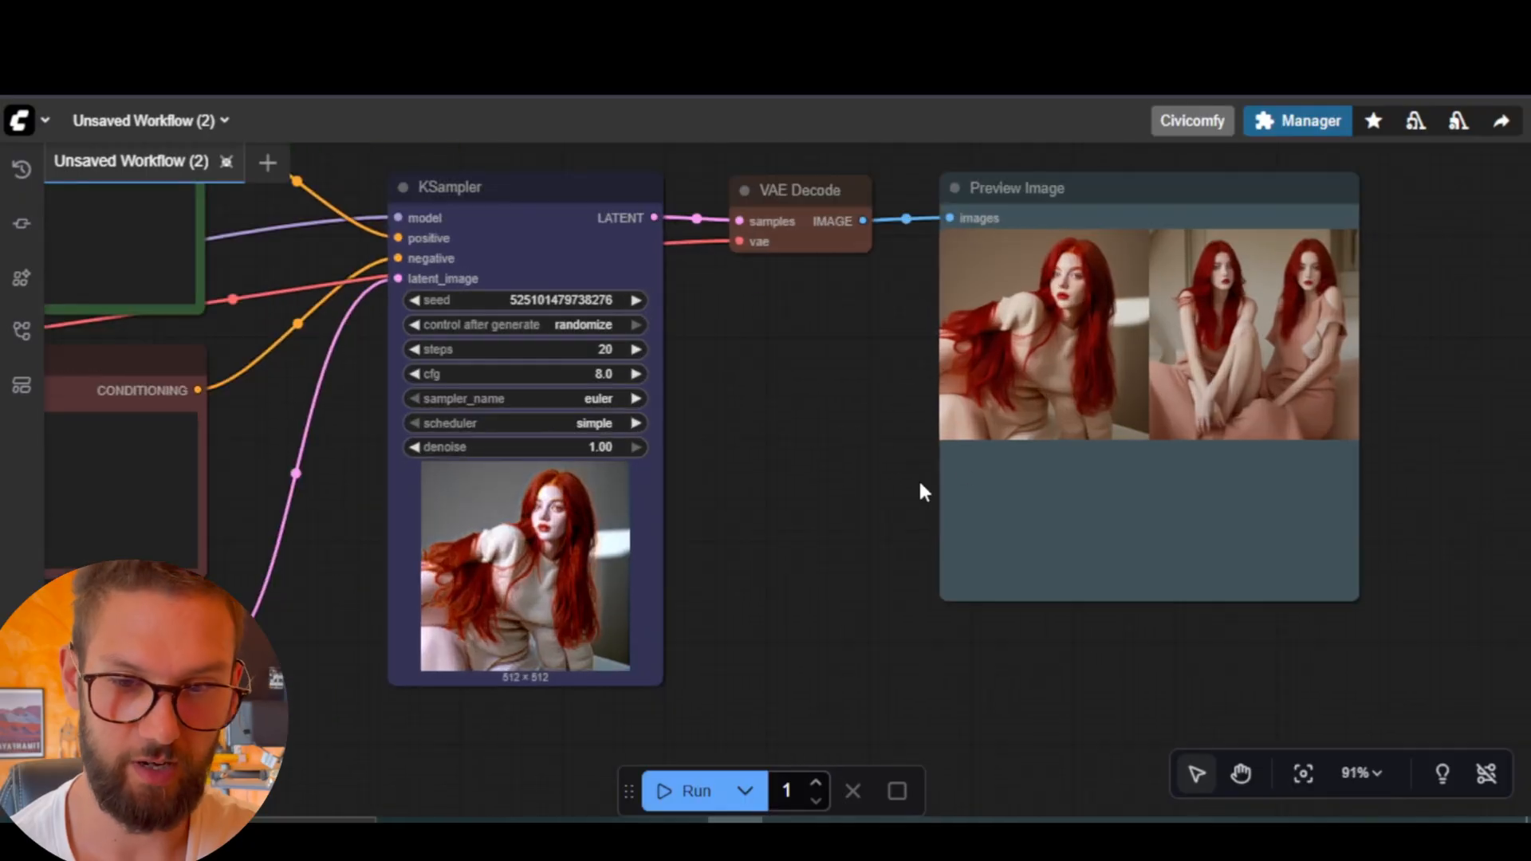
pyautogui.scroll(-1, 853, 458)
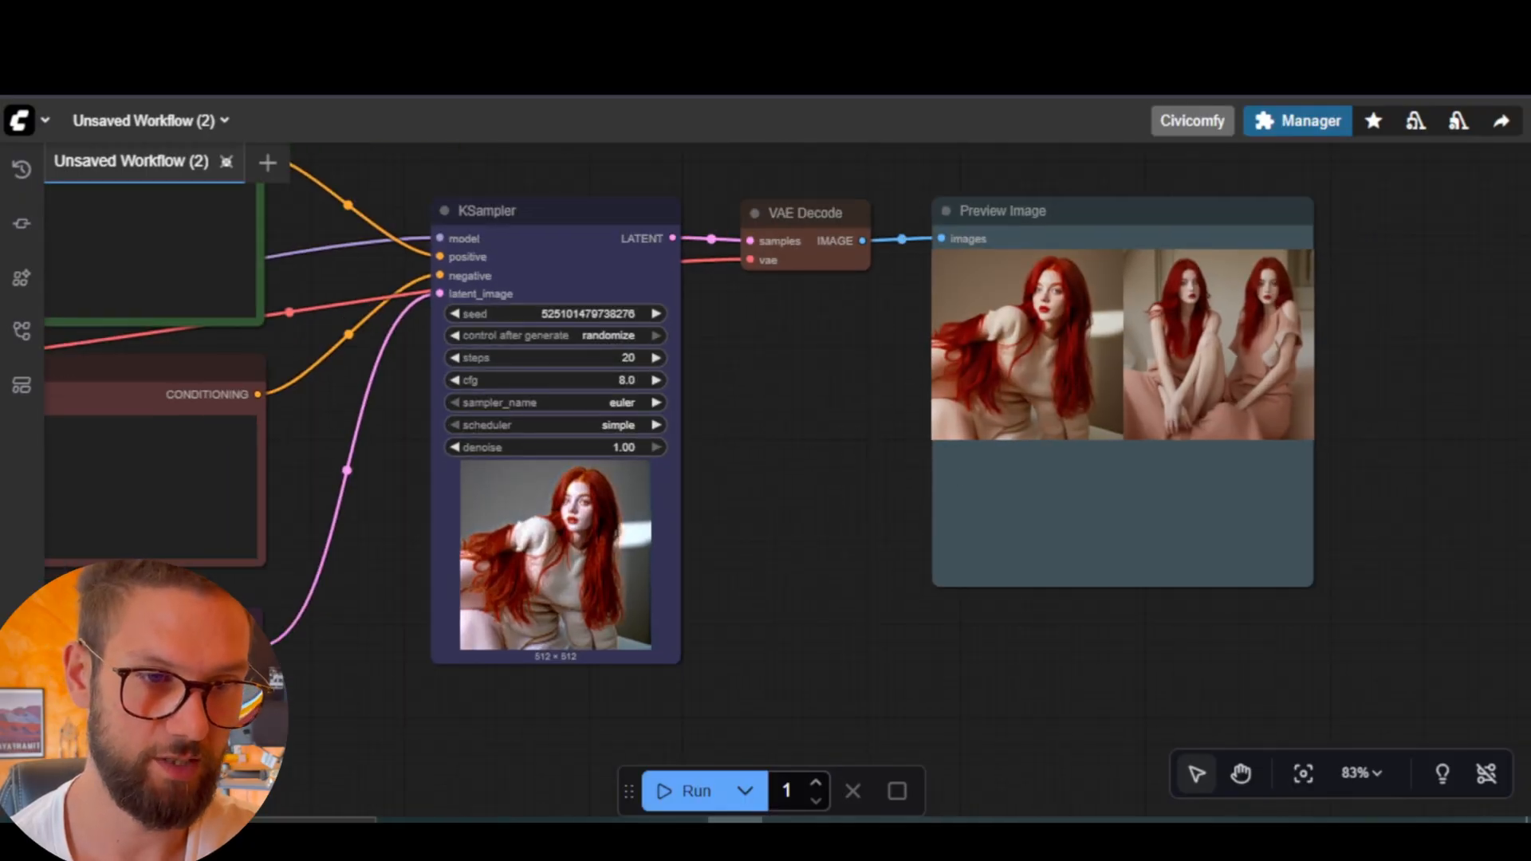
pyautogui.scroll(2, 1006, 379)
pyautogui.click(1007, 374)
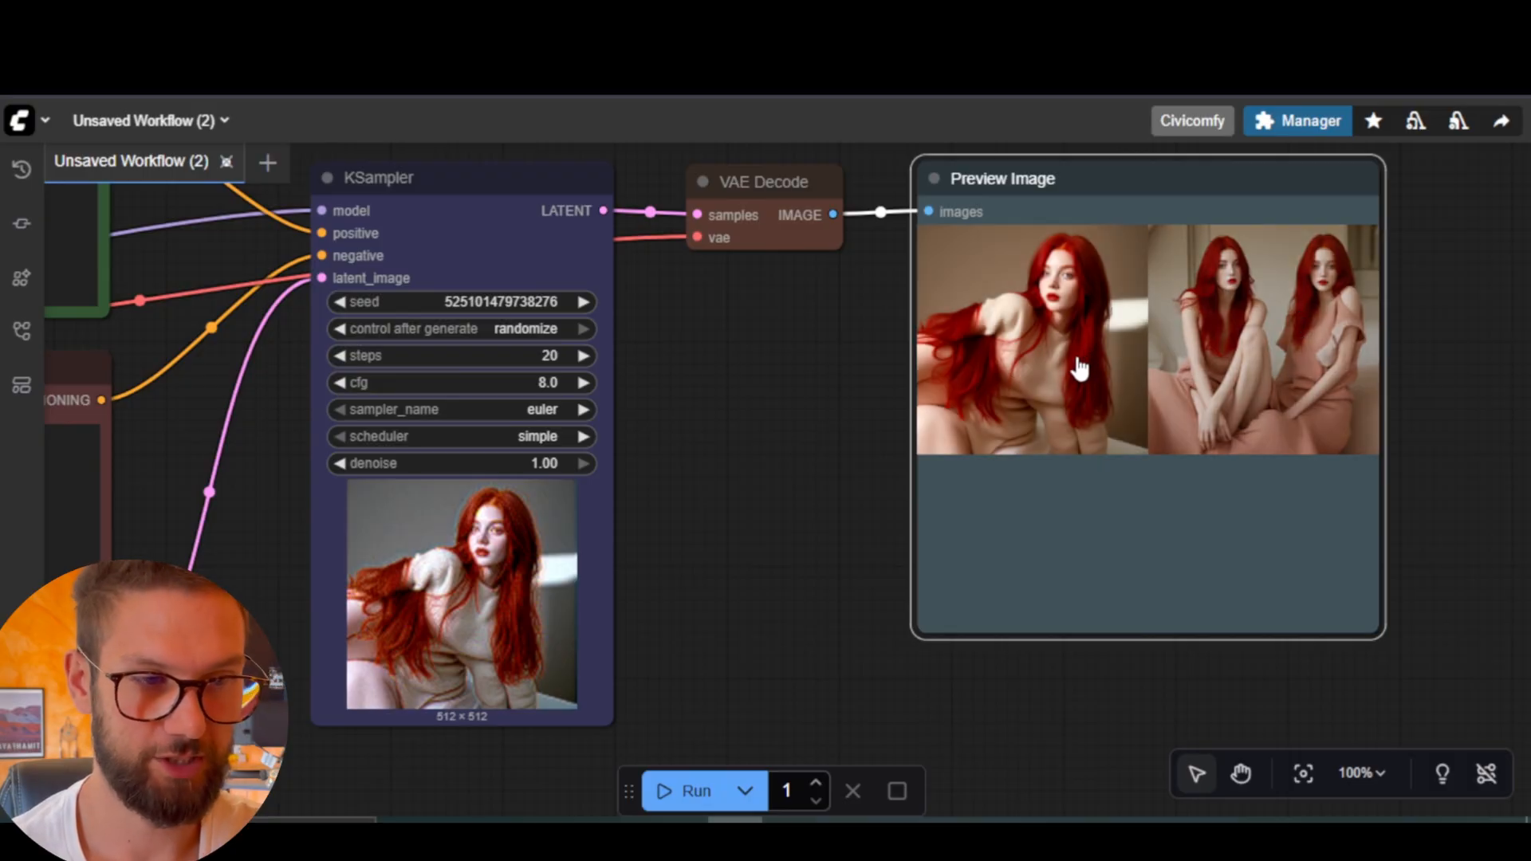
pyautogui.scroll(-2, 889, 399)
pyautogui.moveTo(829, 415); pyautogui.dragTo(1181, 411)
pyautogui.moveTo(224, 540); pyautogui.dragTo(317, 526)
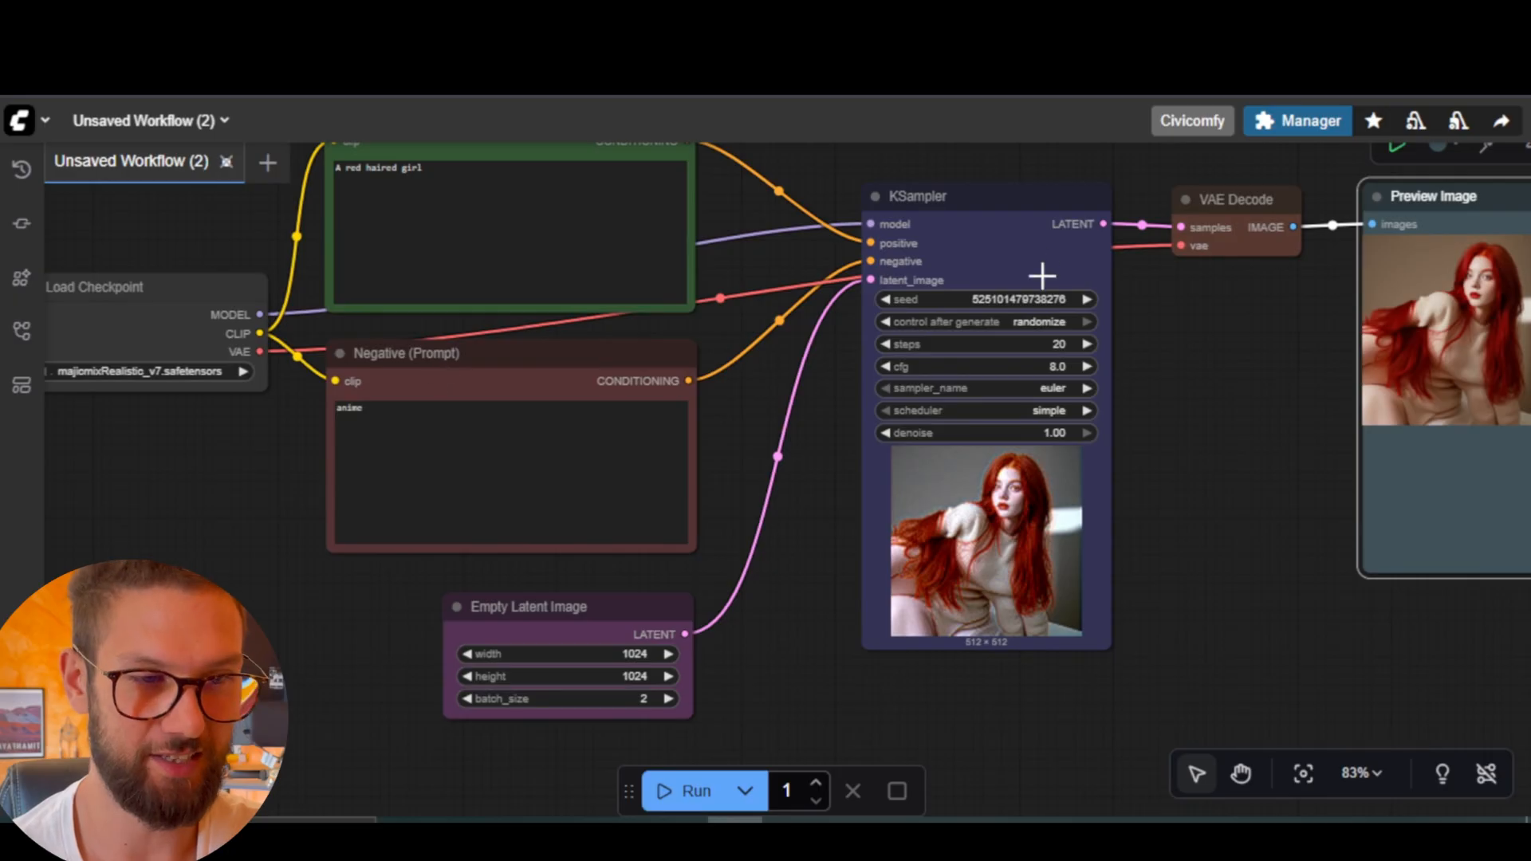
pyautogui.moveTo(223, 461); pyautogui.dragTo(110, 513)
pyautogui.scroll(-1, 110, 514)
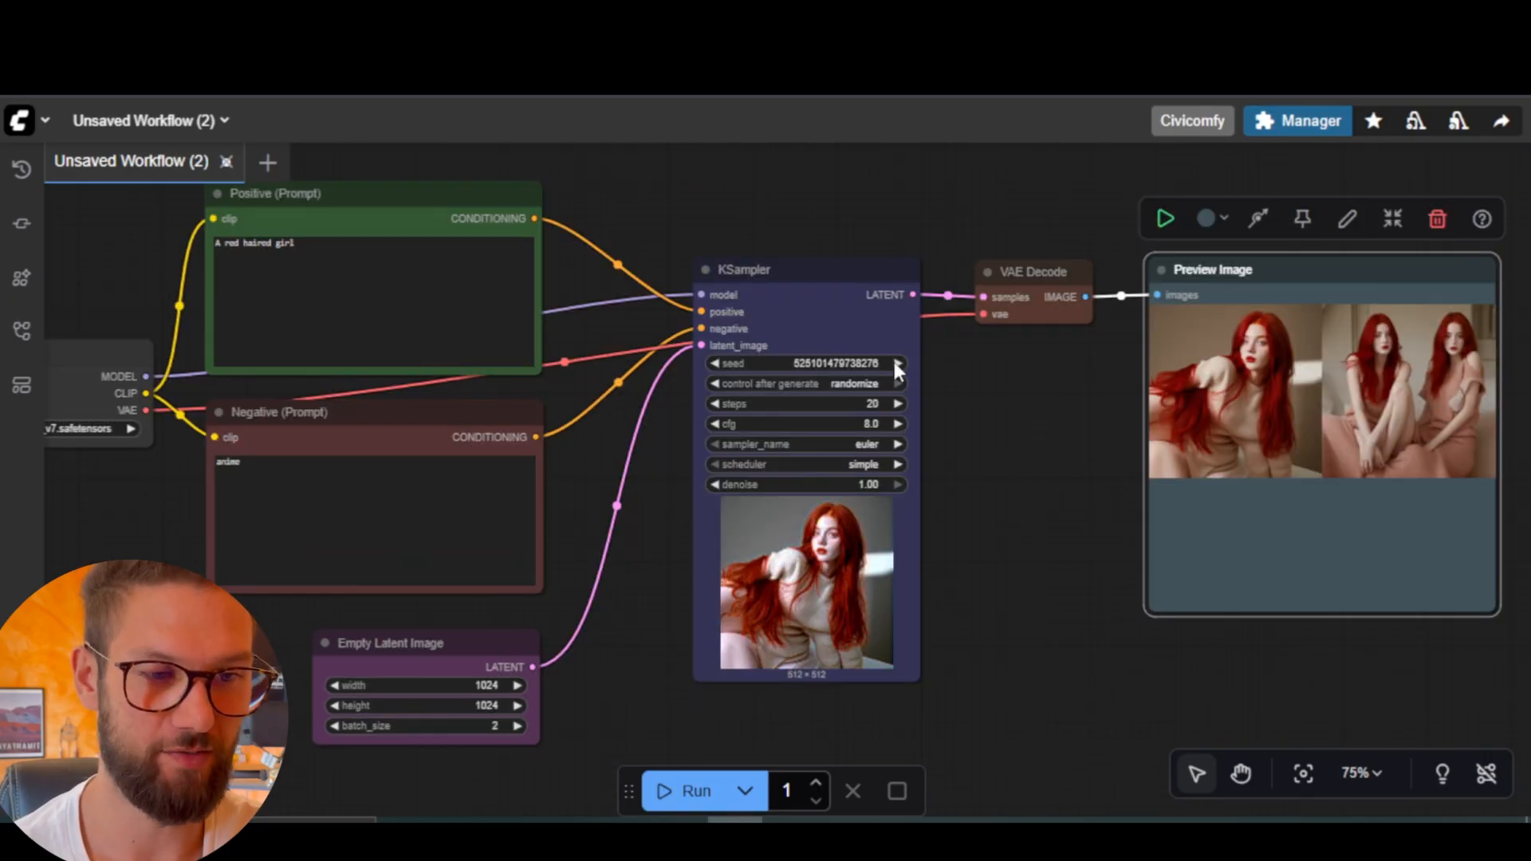
# View both generated images enlarged inside Preview Image, check the options for saving one, and return to the side-by-side view.
pyautogui.moveTo(1060, 430); pyautogui.dragTo(875, 454)
pyautogui.scroll(4, 1014, 438)
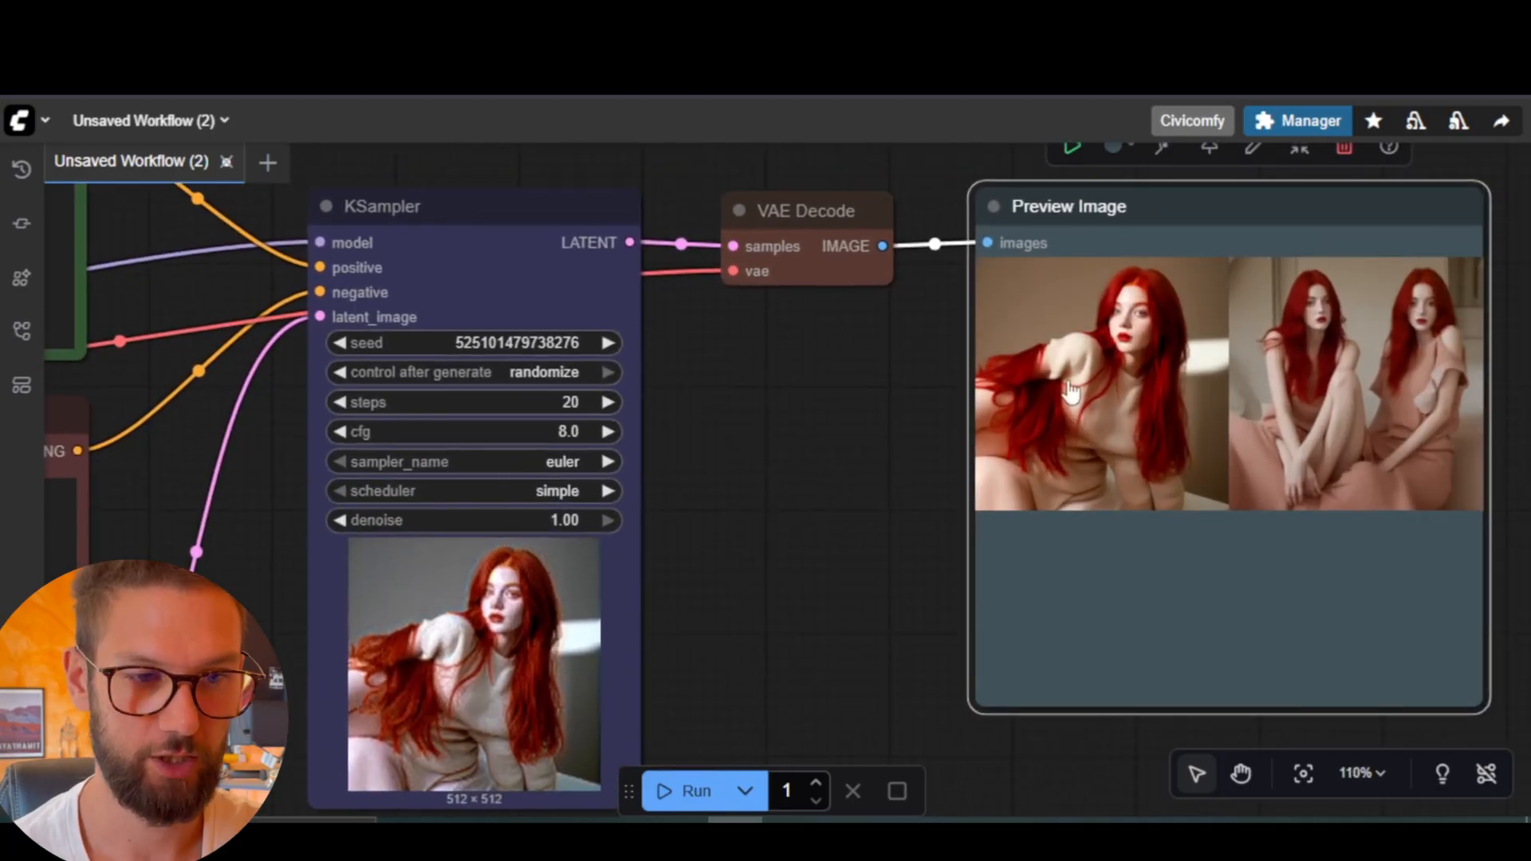
pyautogui.rightClick(1086, 354)
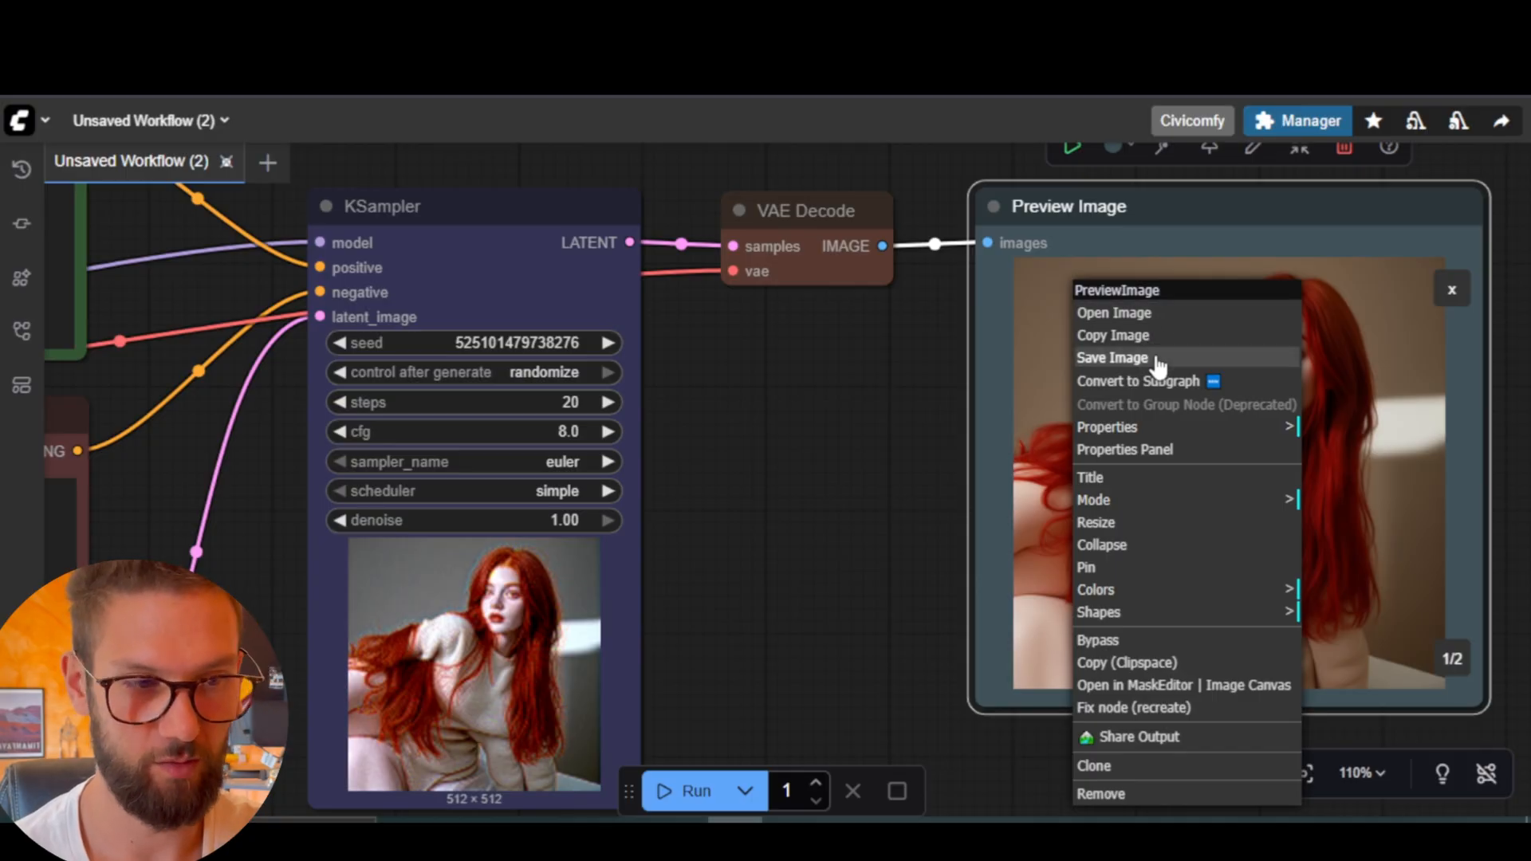
pyautogui.click(888, 431)
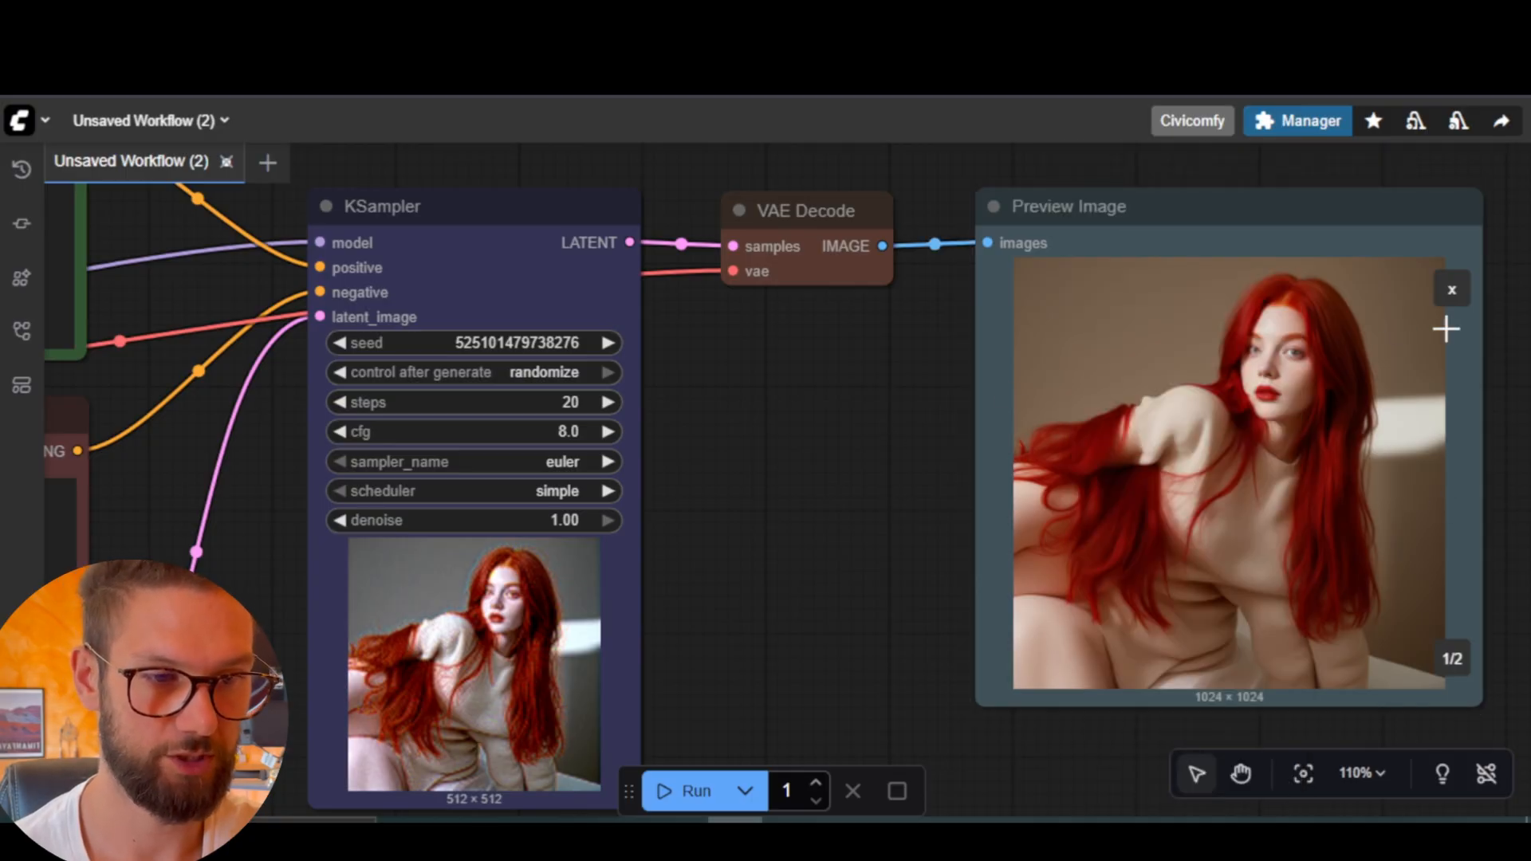
pyautogui.click(1452, 661)
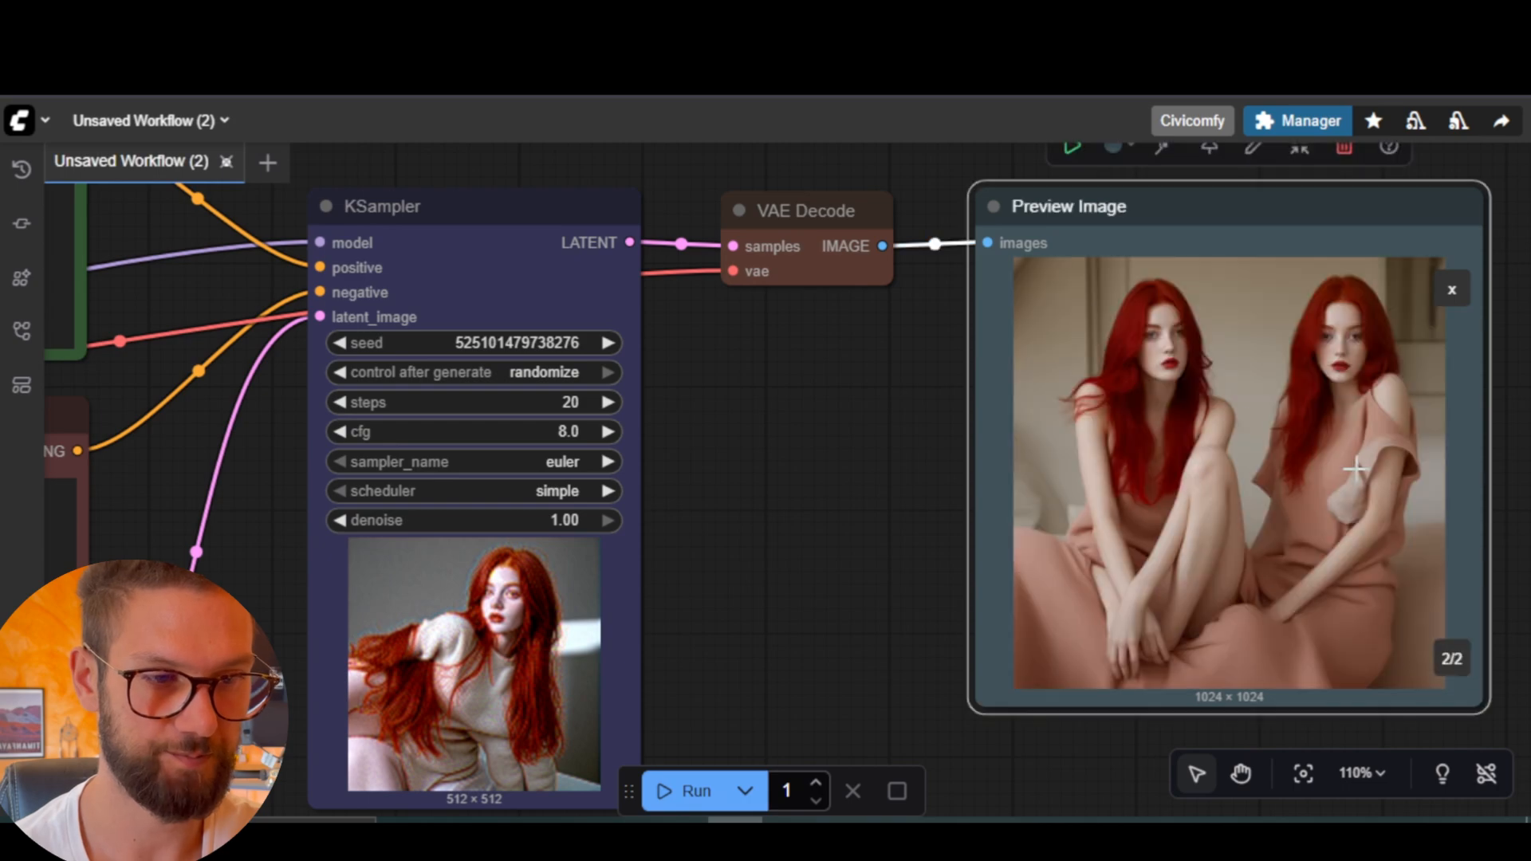
pyautogui.rightClick(1266, 469)
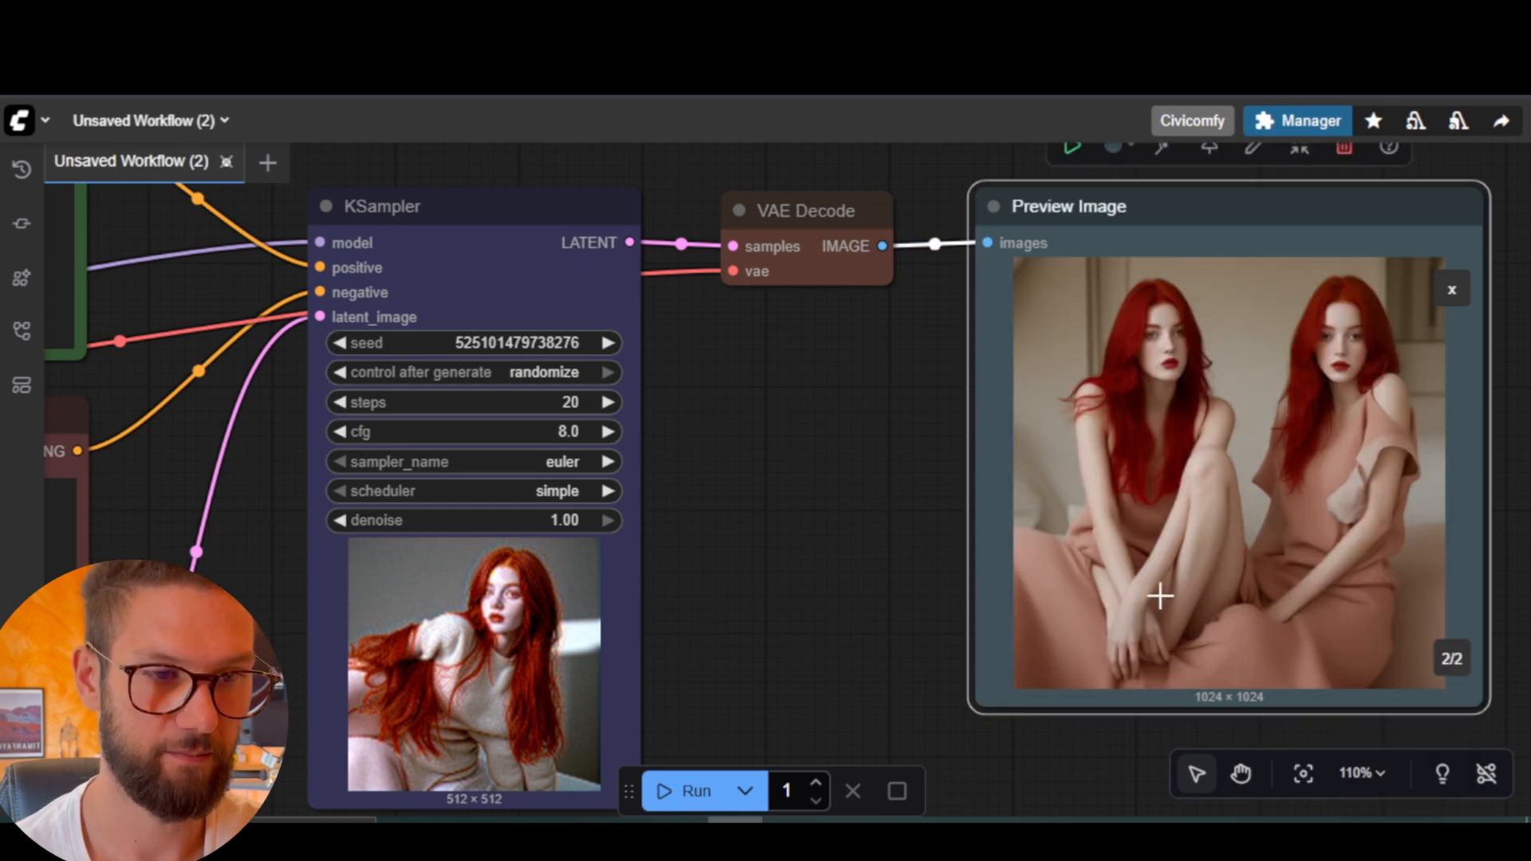
pyautogui.click(805, 474)
pyautogui.scroll(-1, 803, 474)
pyautogui.click(1385, 323)
pyautogui.scroll(-5, 796, 461)
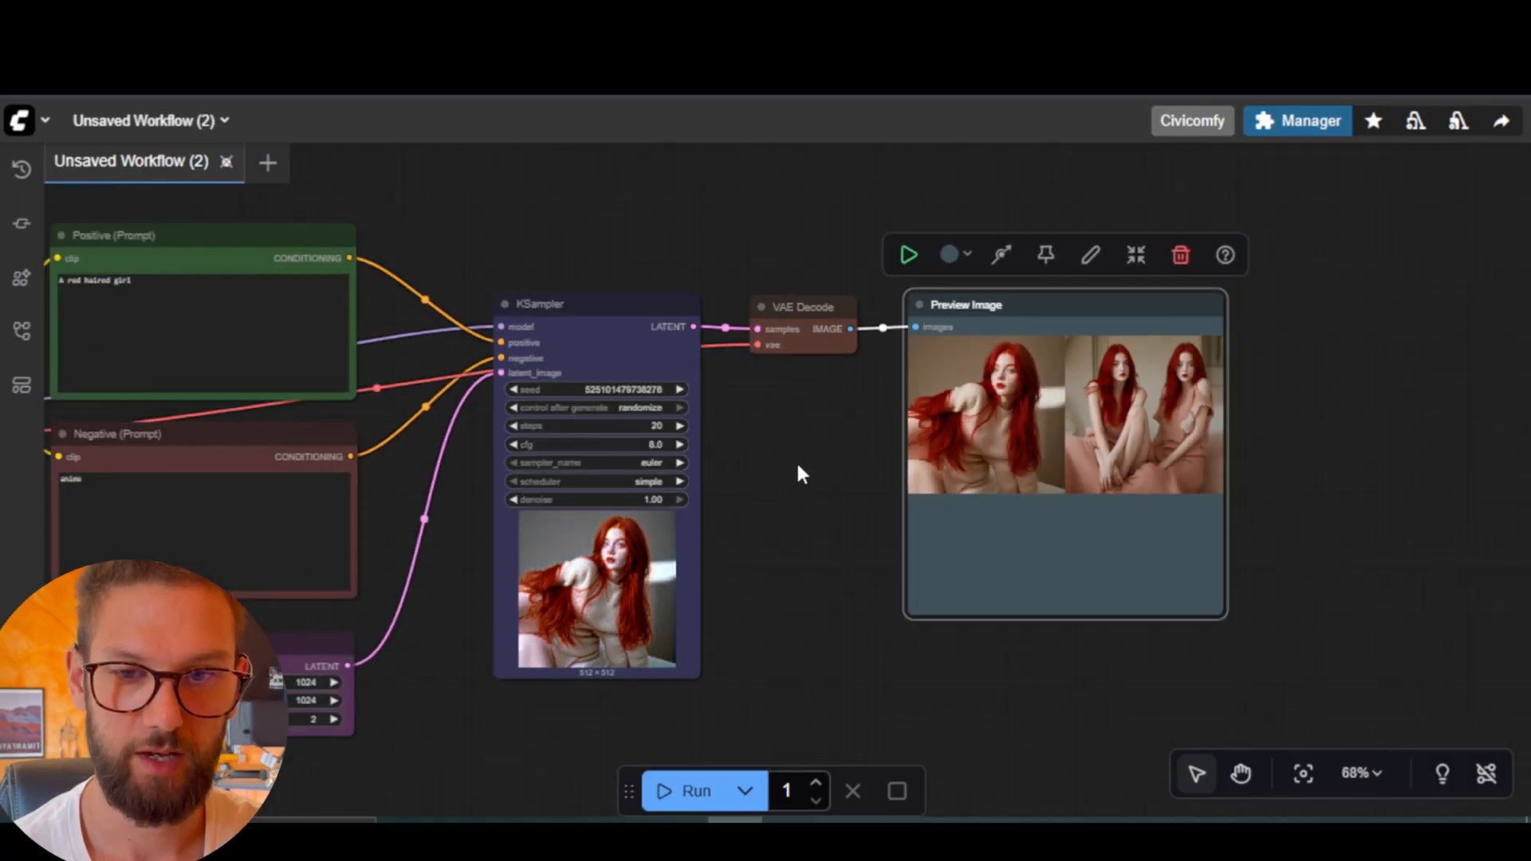
# Shift the KSampler, VAE Decode and Preview Image nodes closer to the prompt nodes to make the layout more compact.
pyautogui.scroll(1, 929, 477)
pyautogui.moveTo(924, 477); pyautogui.dragTo(1033, 523)
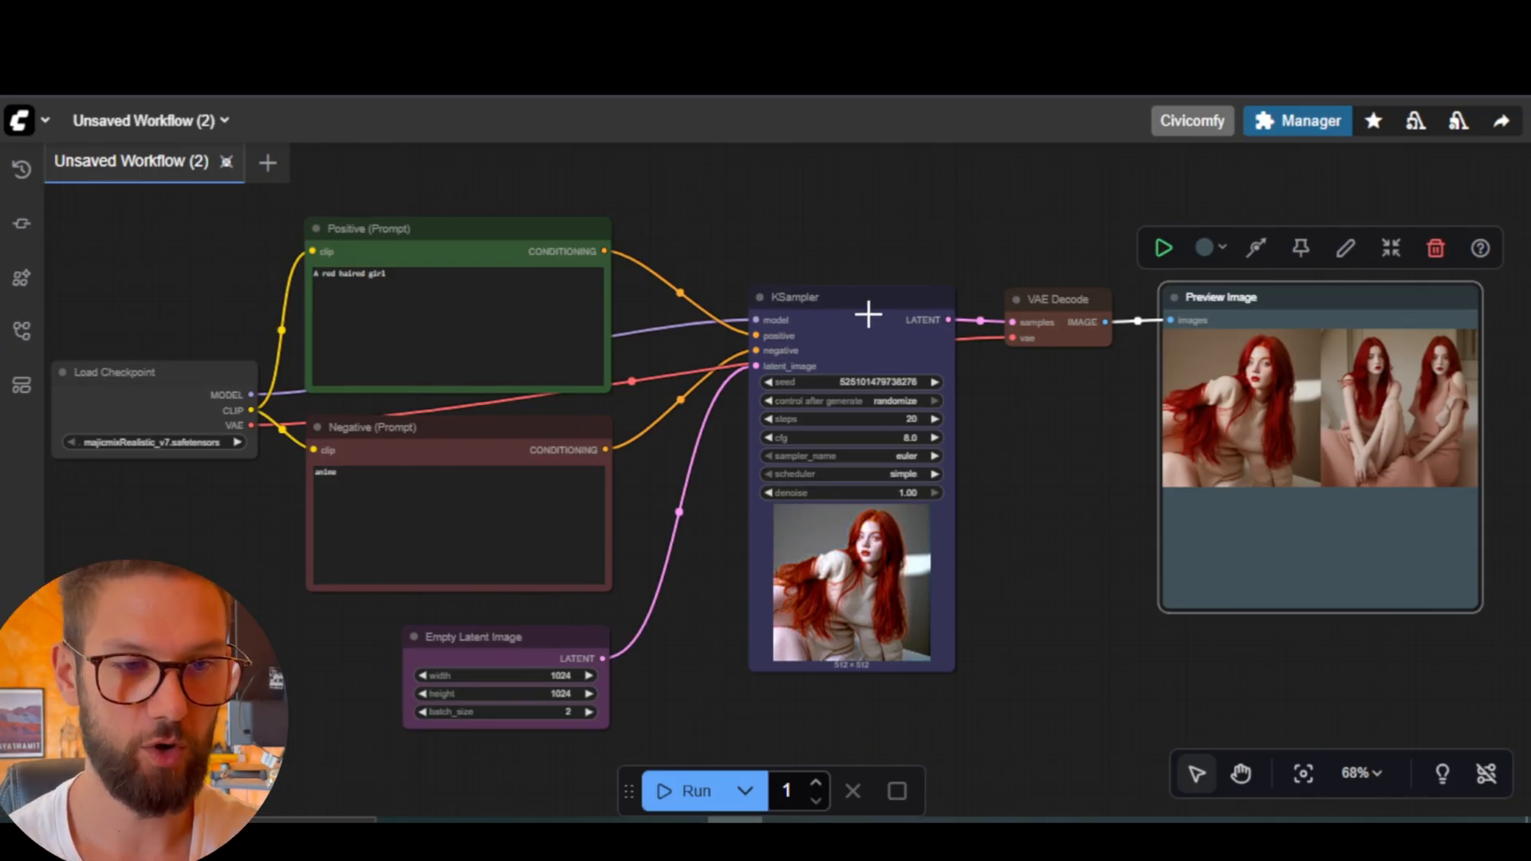
pyautogui.moveTo(846, 297); pyautogui.dragTo(766, 275)
pyautogui.moveTo(1070, 302); pyautogui.dragTo(992, 291)
pyautogui.moveTo(1277, 299); pyautogui.dragTo(1196, 296)
# Nudge the Positive (Prompt) node slightly toward KSampler.
pyautogui.moveTo(197, 617); pyautogui.dragTo(230, 580)
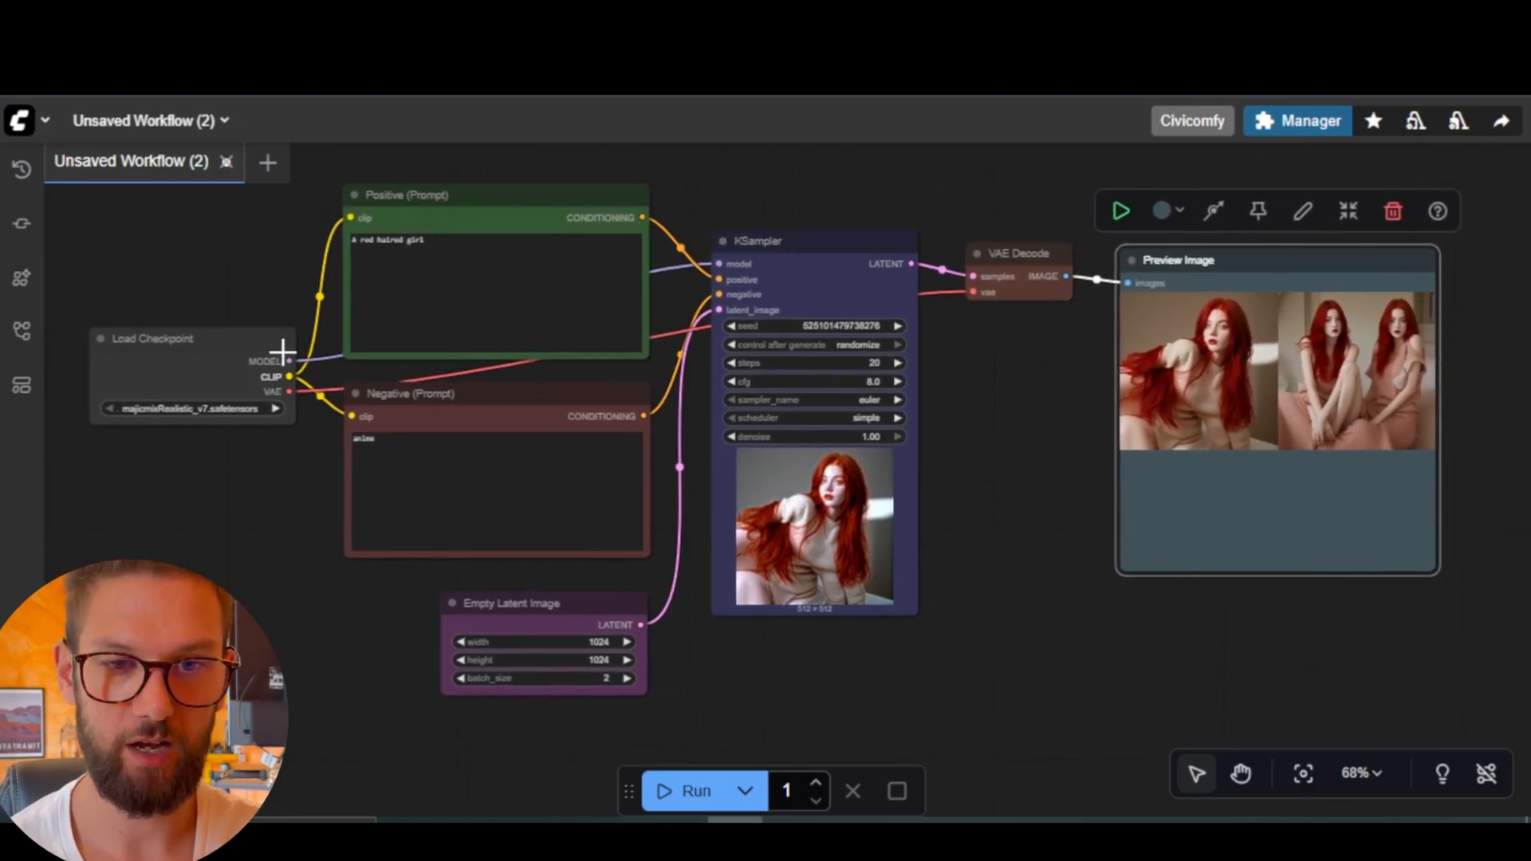
pyautogui.moveTo(509, 210); pyautogui.dragTo(515, 208)
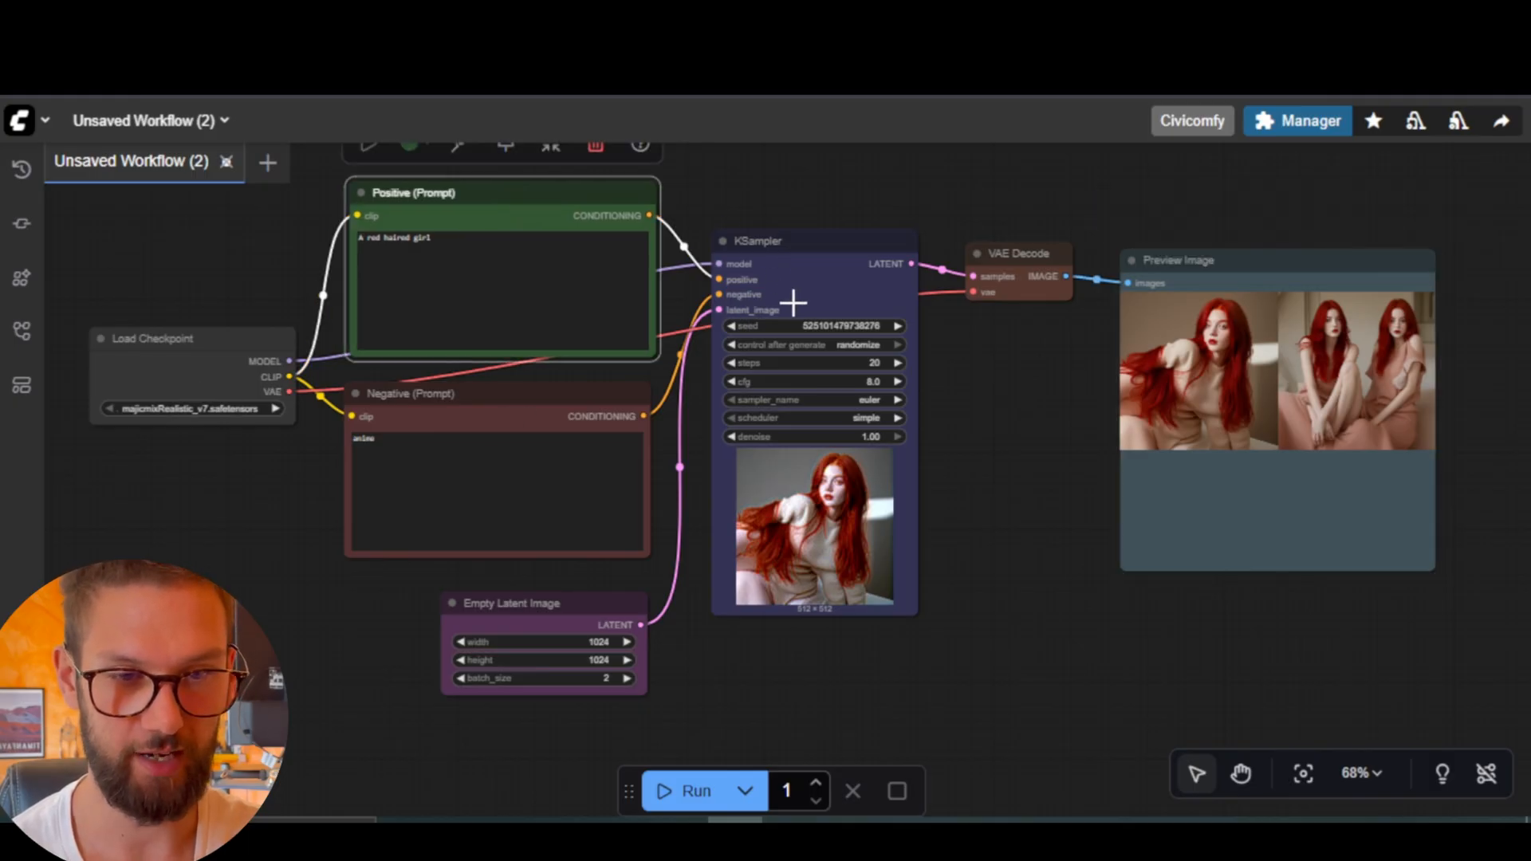
pyautogui.scroll(1, 793, 302)
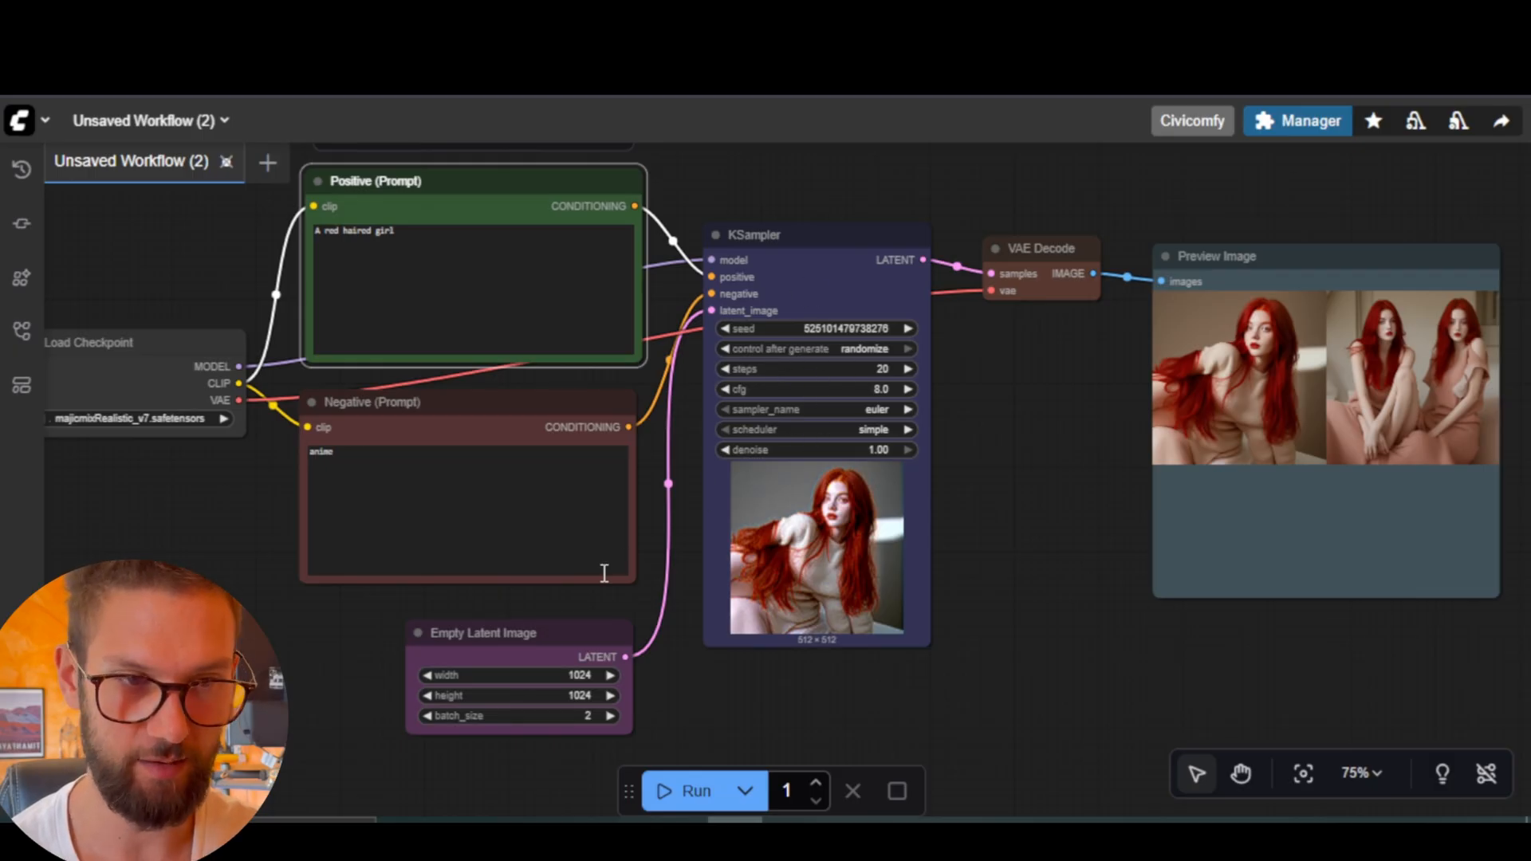
pyautogui.moveTo(1100, 453); pyautogui.dragTo(1027, 464)
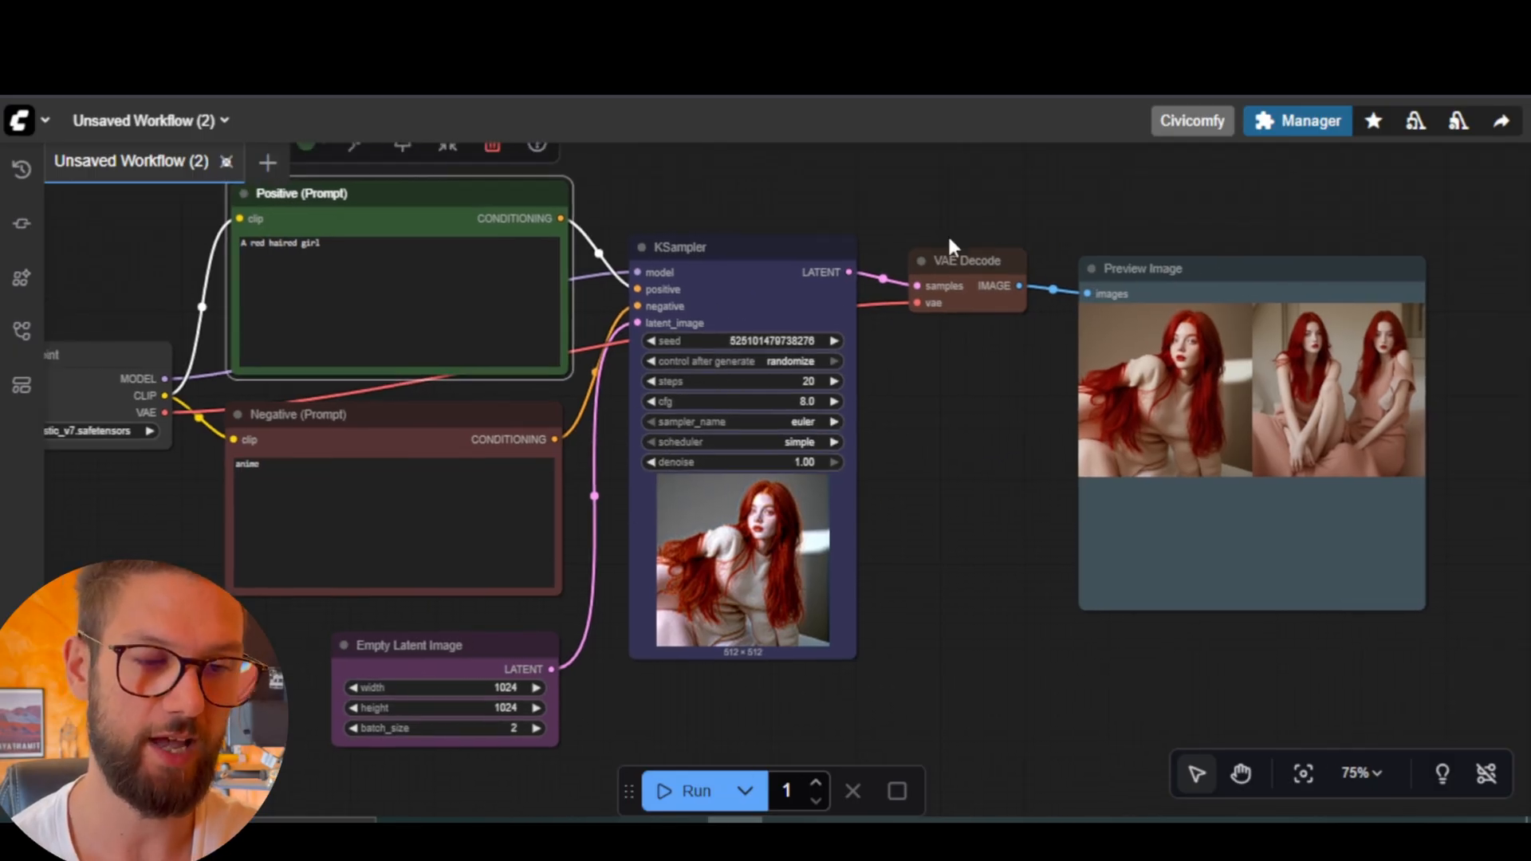
pyautogui.moveTo(1051, 329); pyautogui.dragTo(998, 321)
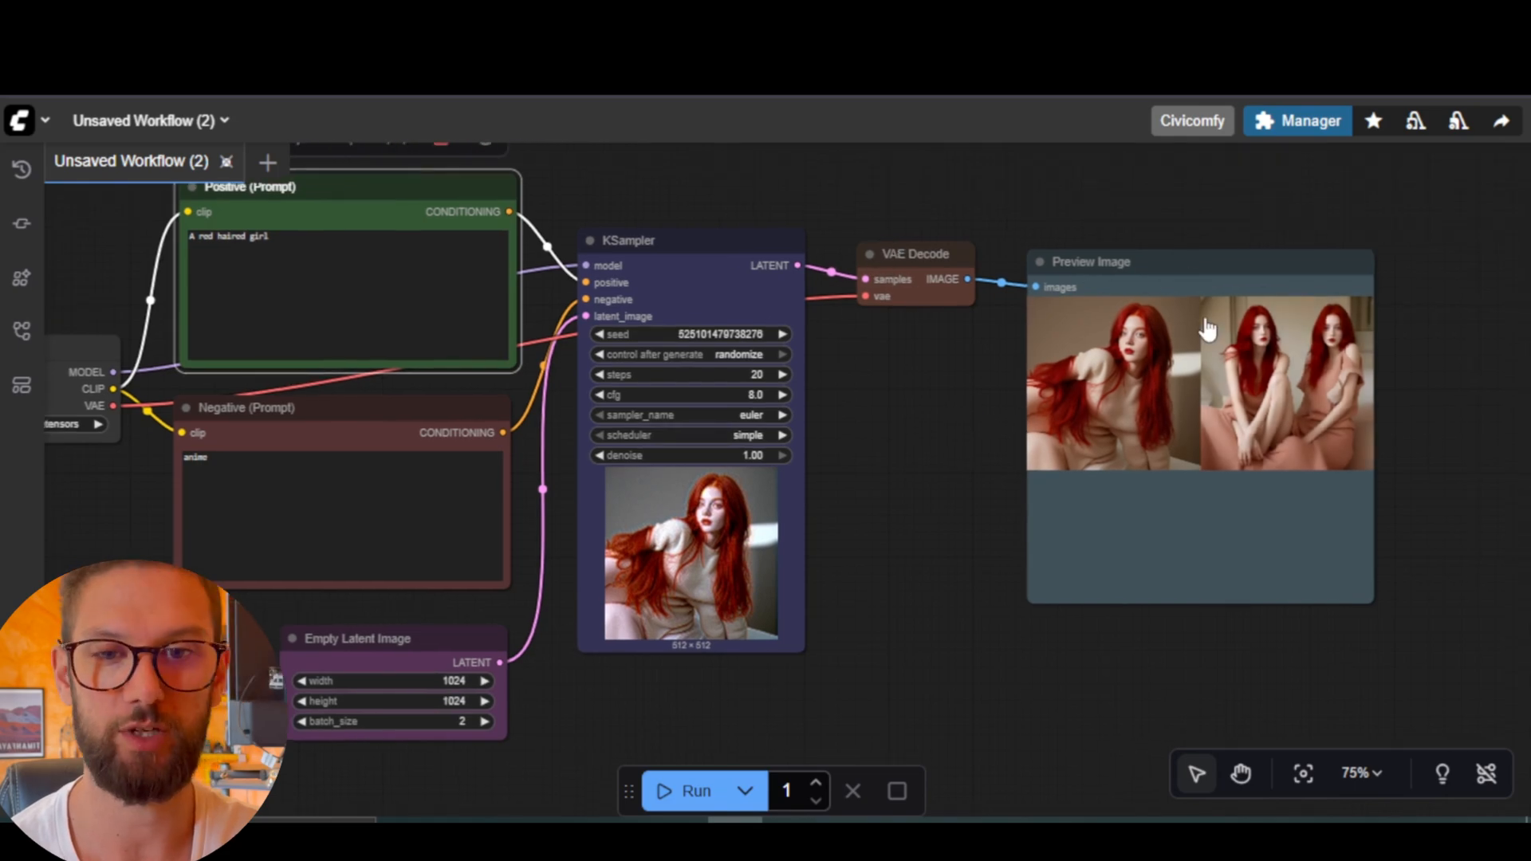
pyautogui.click(1200, 251)
pyautogui.moveTo(1200, 251); pyautogui.dragTo(1200, 249)
# Start a new blank workflow and open the saved Flux Krea workflow.
pyautogui.click(267, 162)
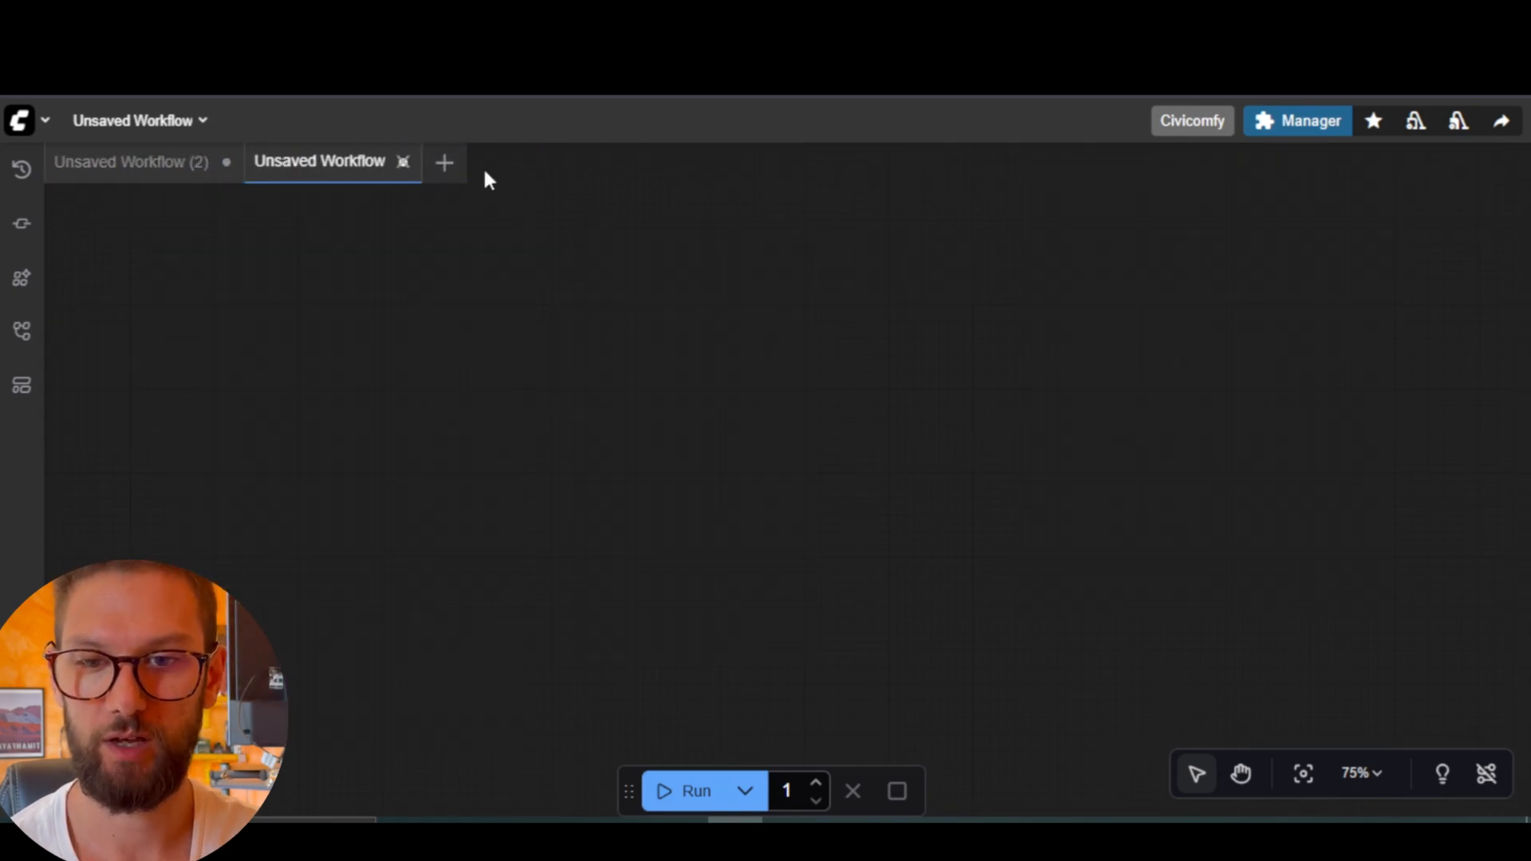
pyautogui.click(25, 337)
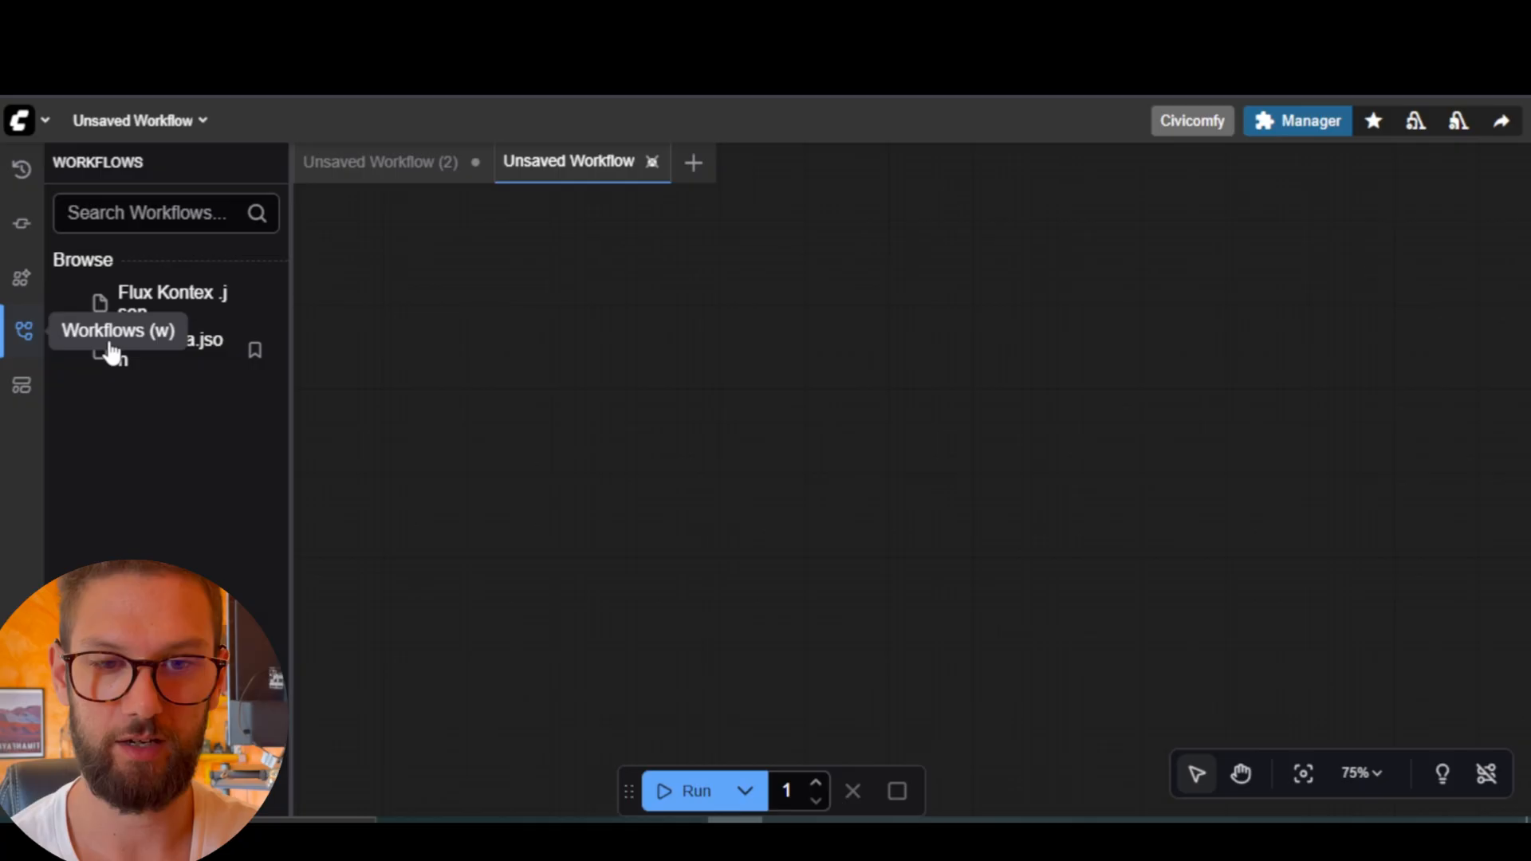
pyautogui.click(169, 344)
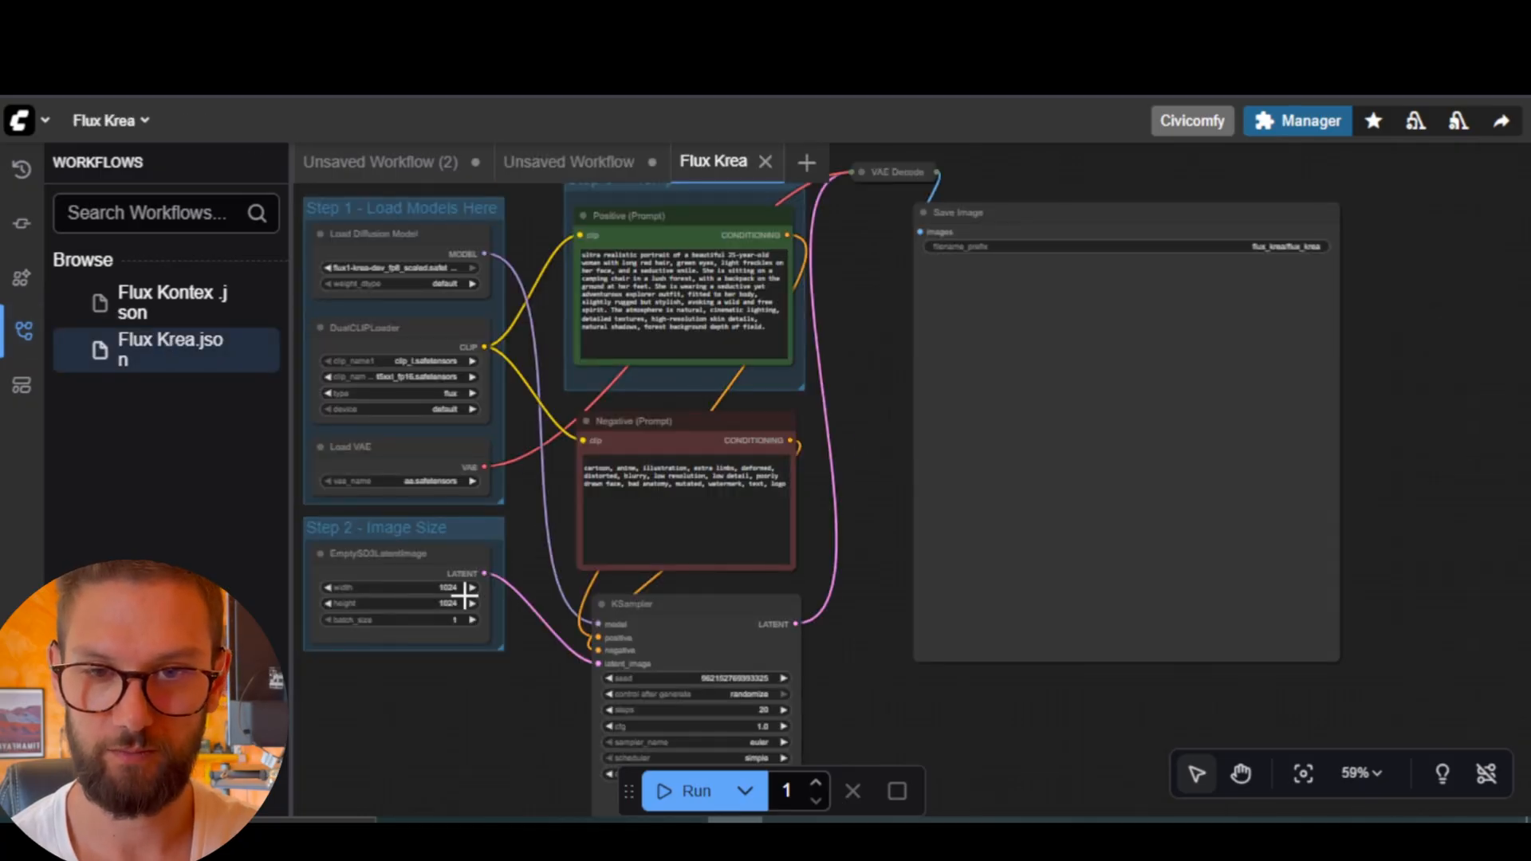
pyautogui.click(25, 331)
# Look over the Flux Krea workflow and spread the VAE Decode and Save Image nodes further apart.
pyautogui.scroll(-1, 518, 457)
pyautogui.scroll(2, 457, 250)
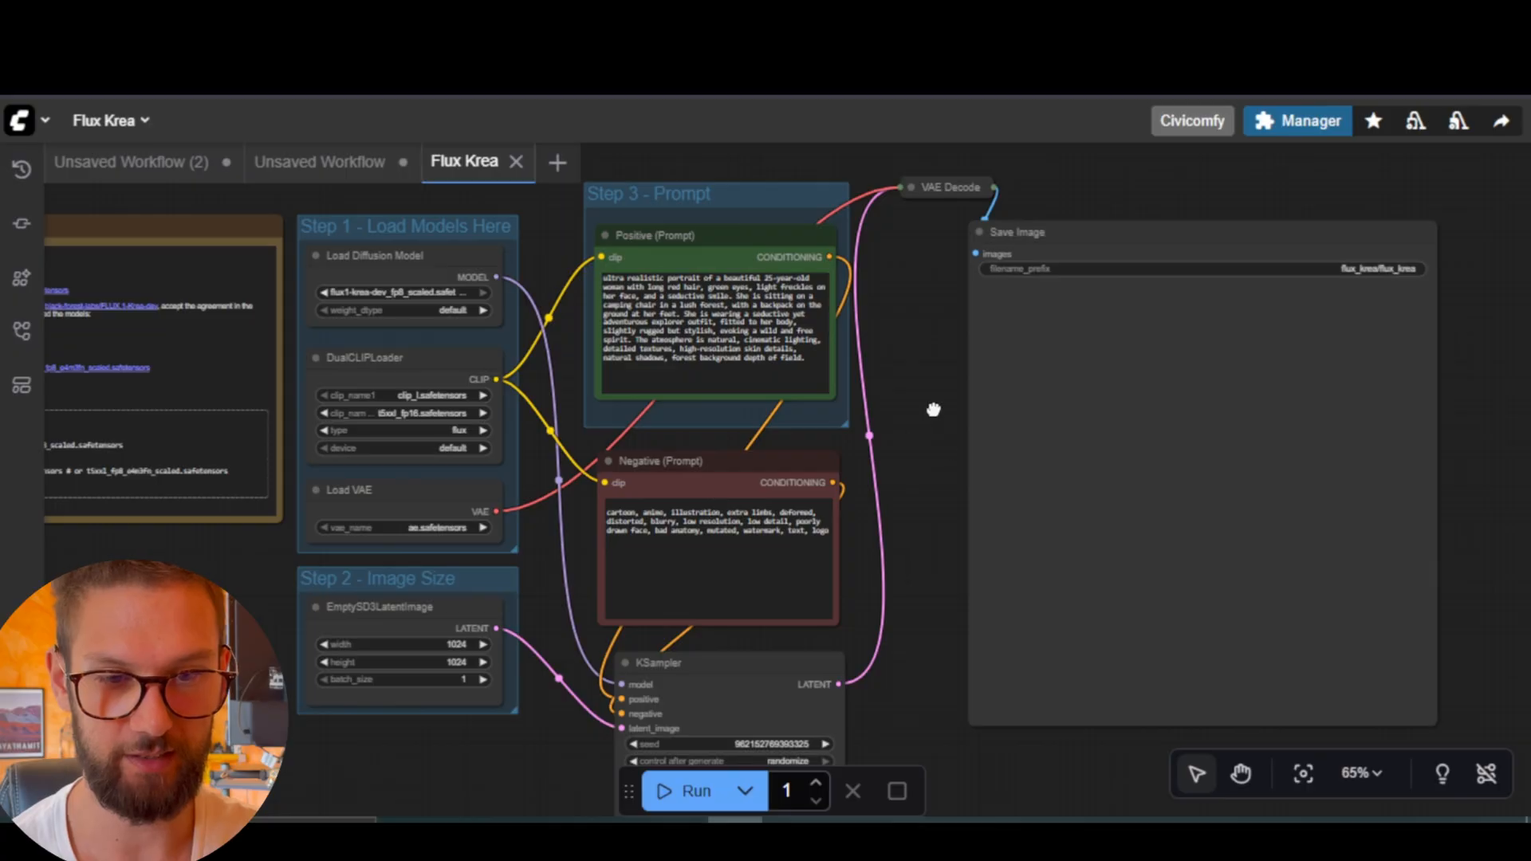
pyautogui.scroll(-3, 933, 409)
pyautogui.scroll(-3, 884, 479)
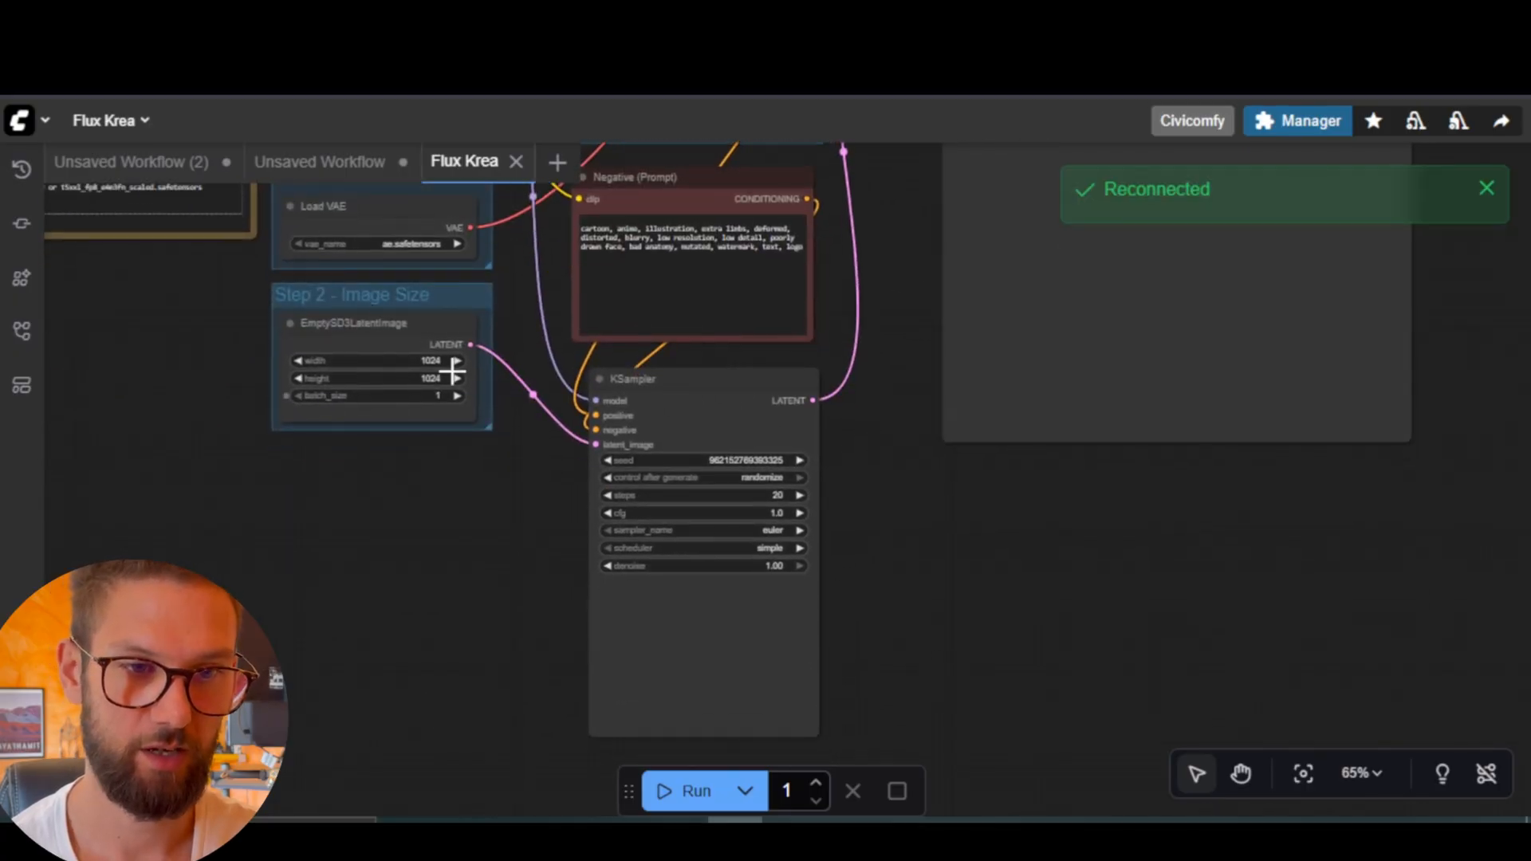
pyautogui.scroll(8, 898, 529)
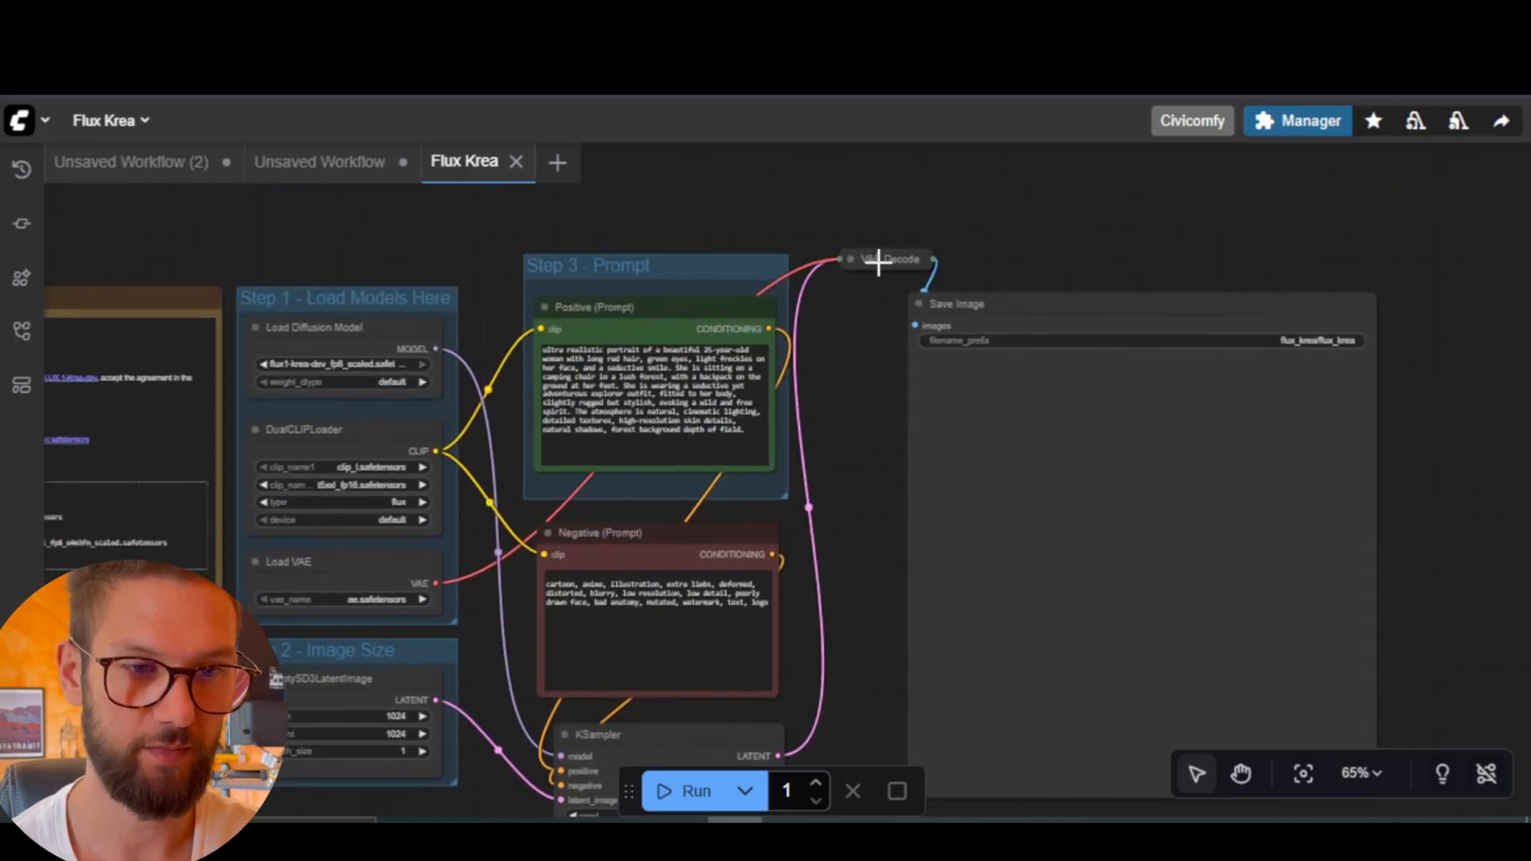
pyautogui.moveTo(878, 262); pyautogui.dragTo(860, 246)
pyautogui.moveTo(1074, 311); pyautogui.dragTo(1132, 267)
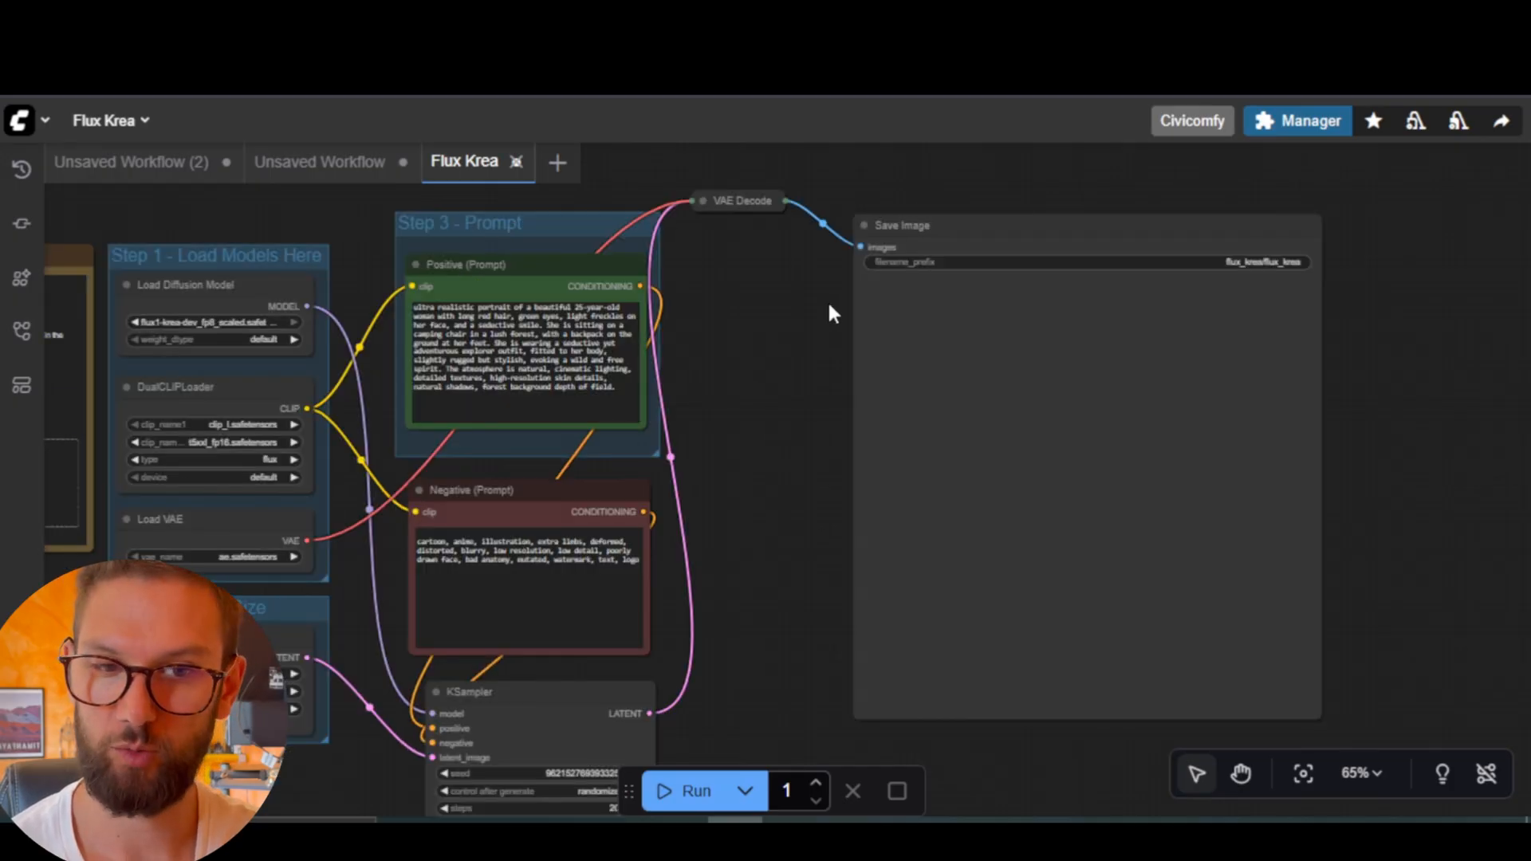
# Replace the Save Image node with a Preview Image node whose images input is connected to VAE Decode.
pyautogui.scroll(1, 826, 300)
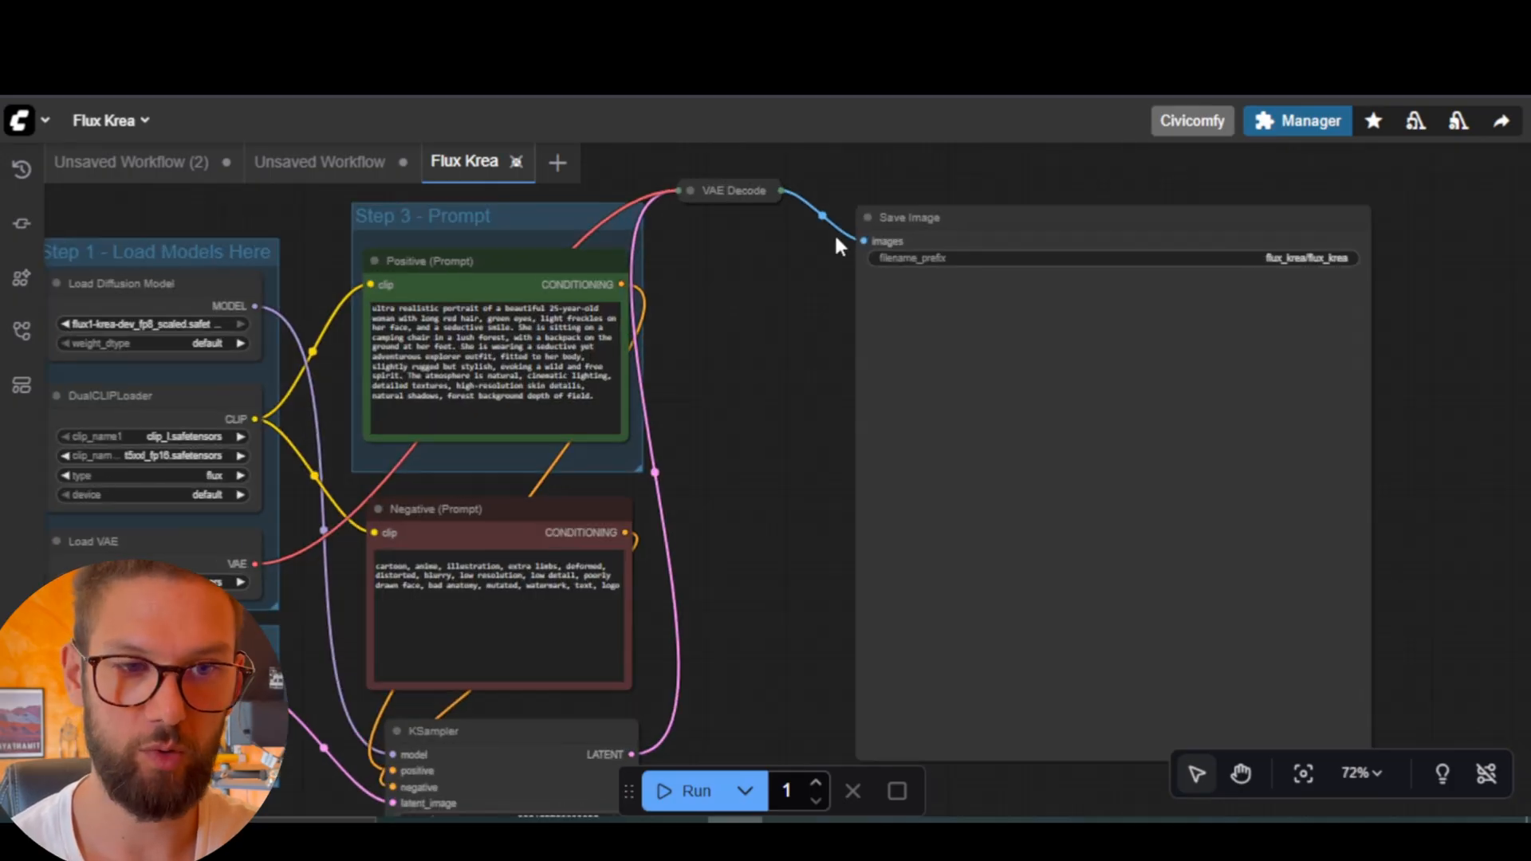
pyautogui.click(930, 214)
pyautogui.press('Delete')
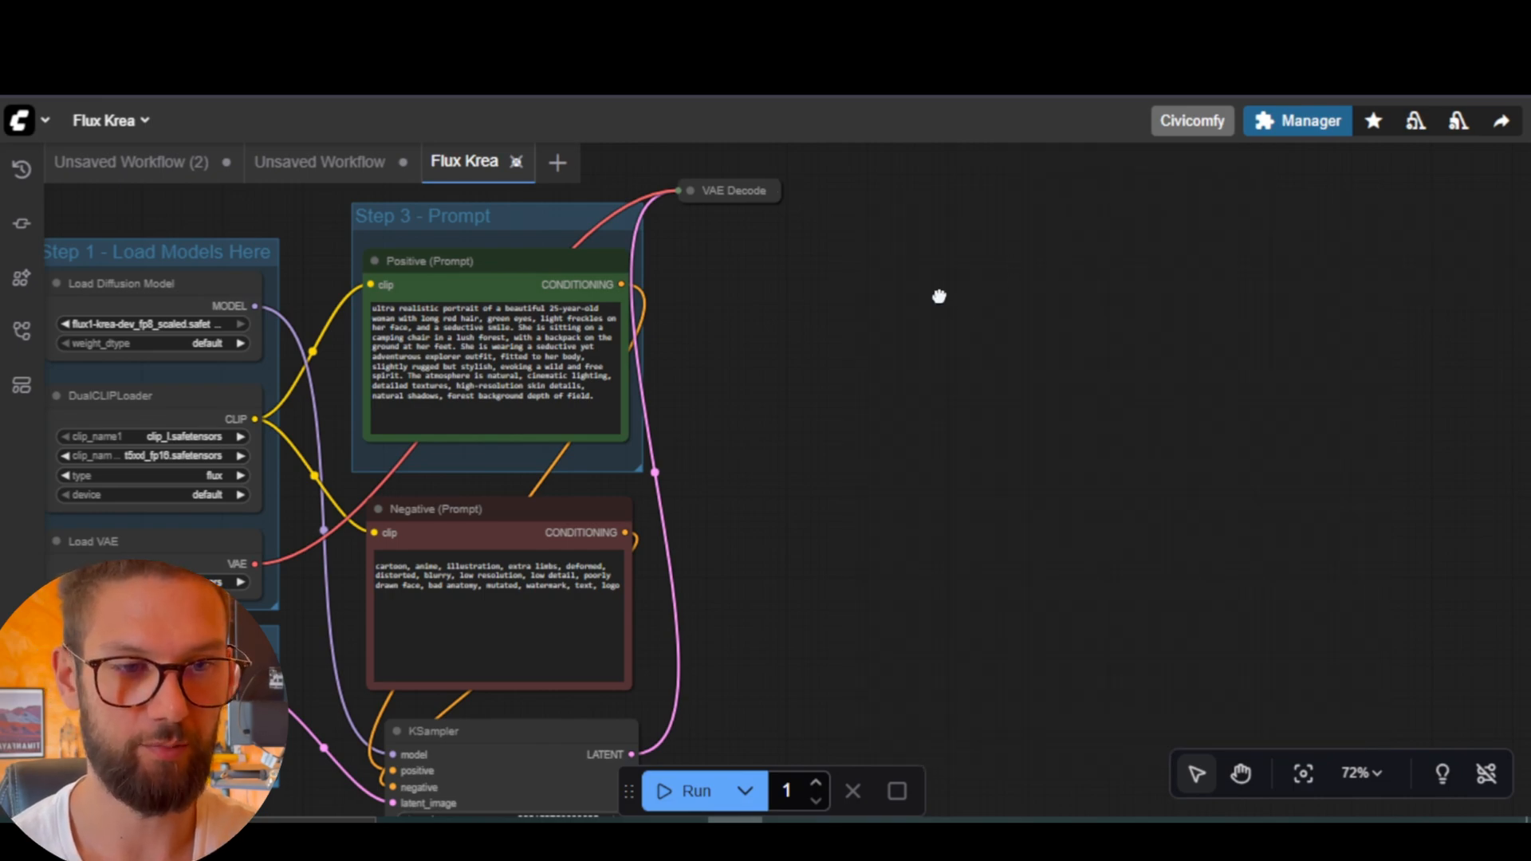
pyautogui.doubleClick(939, 293)
pyautogui.click(659, 356)
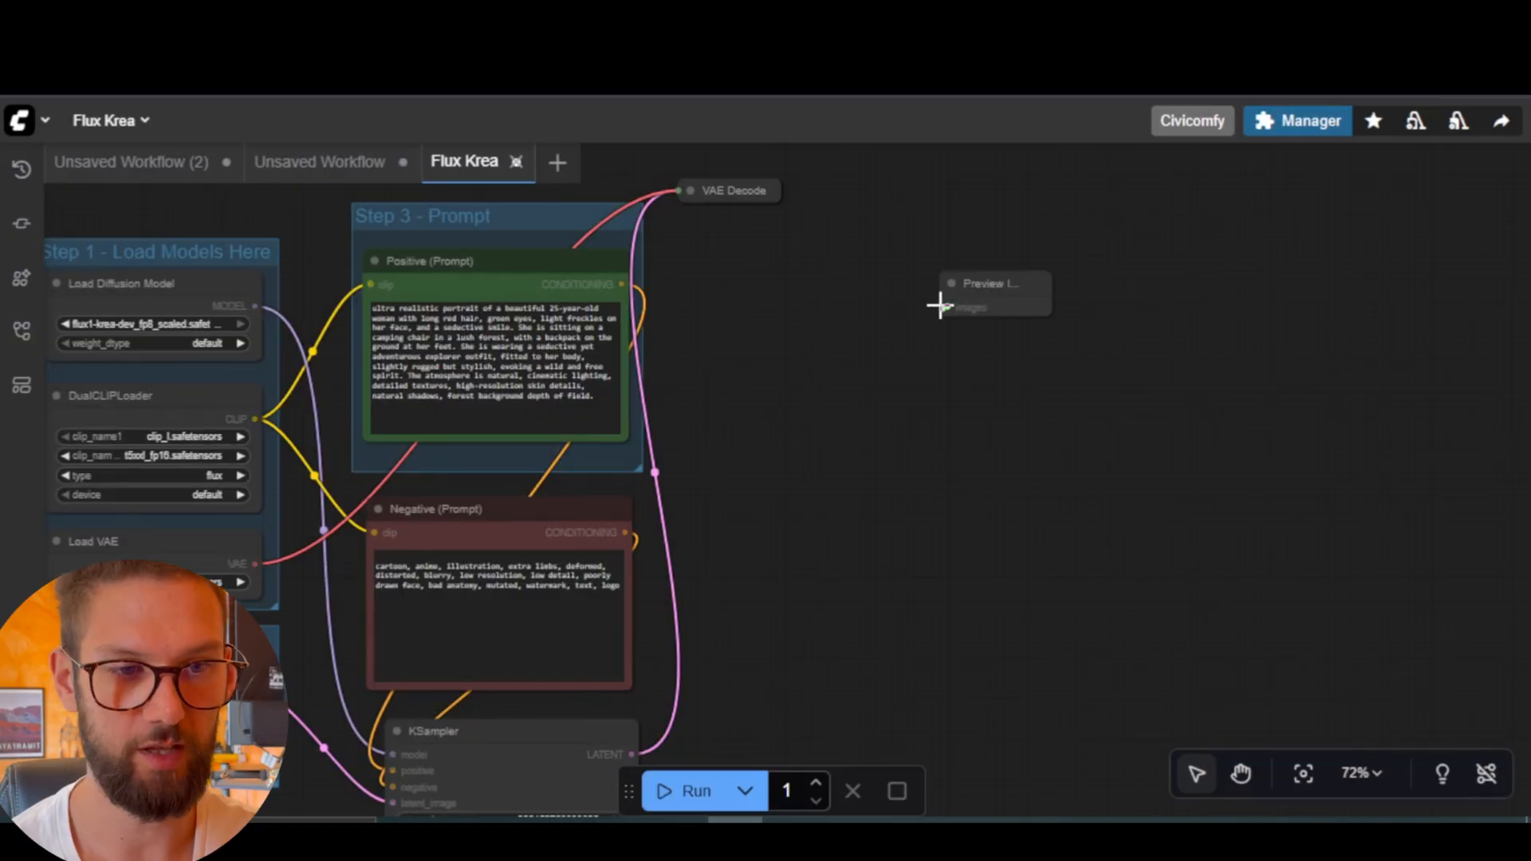
pyautogui.moveTo(943, 306); pyautogui.dragTo(779, 191)
# Enlarge the Preview Image node into a large square and move it closer to VAE Decode.
pyautogui.click(1041, 313)
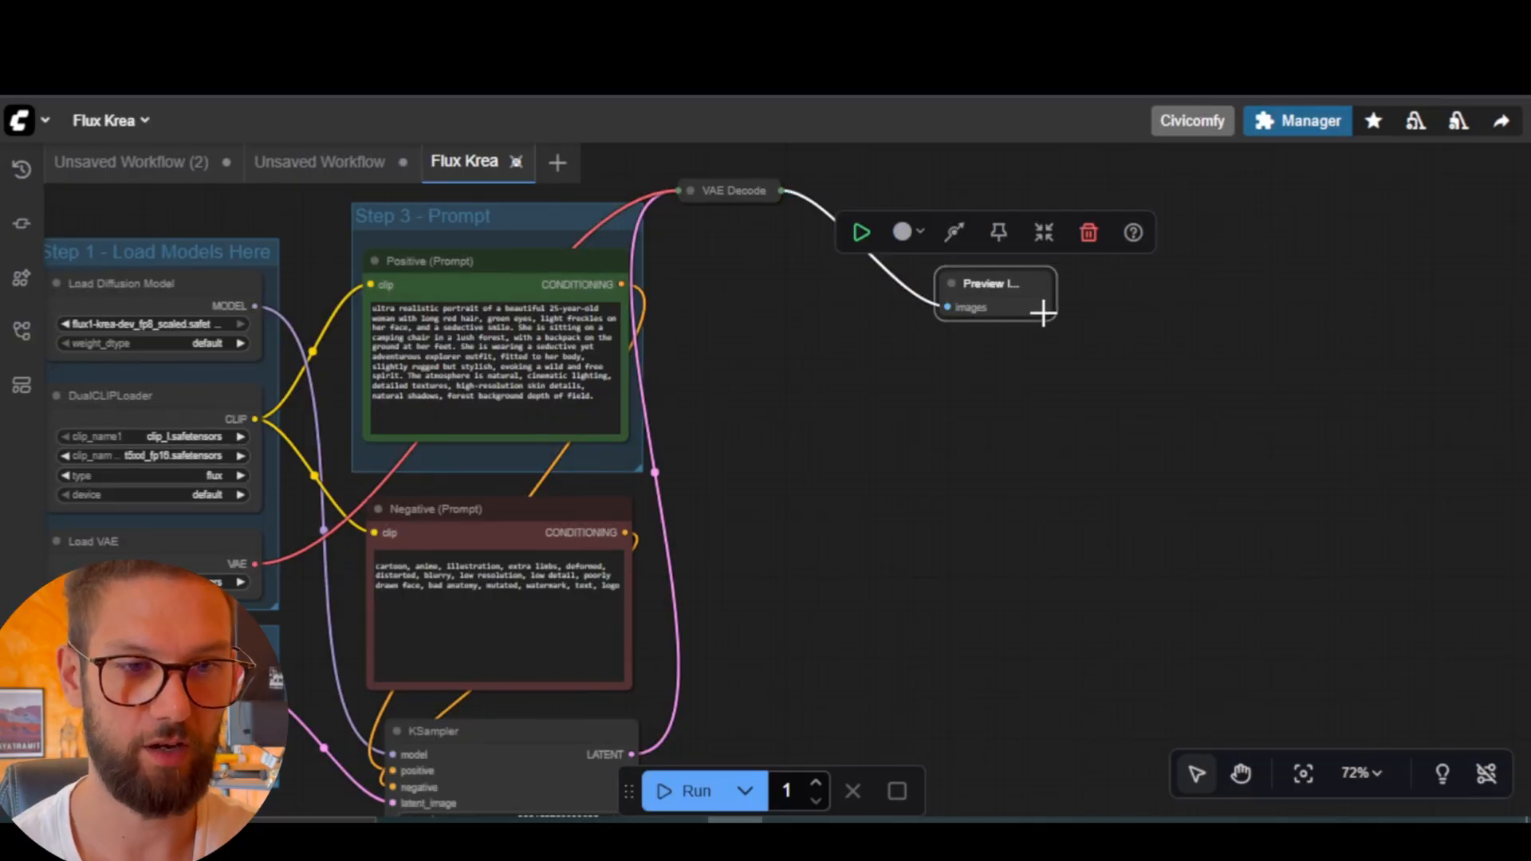
pyautogui.moveTo(1047, 316); pyautogui.dragTo(1288, 598)
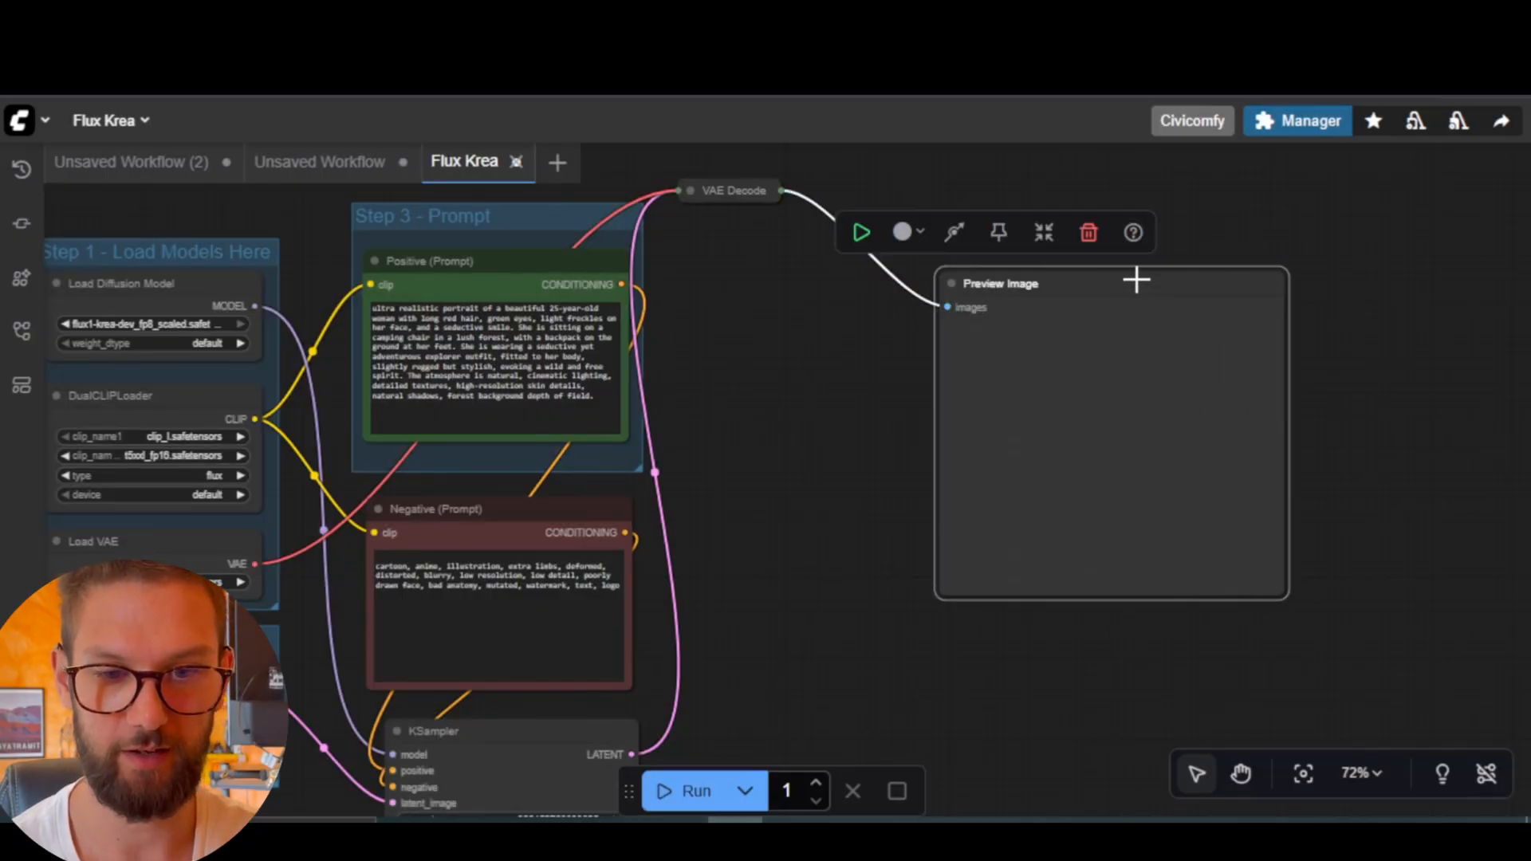
pyautogui.moveTo(1136, 279); pyautogui.dragTo(1051, 260)
pyautogui.click(1305, 375)
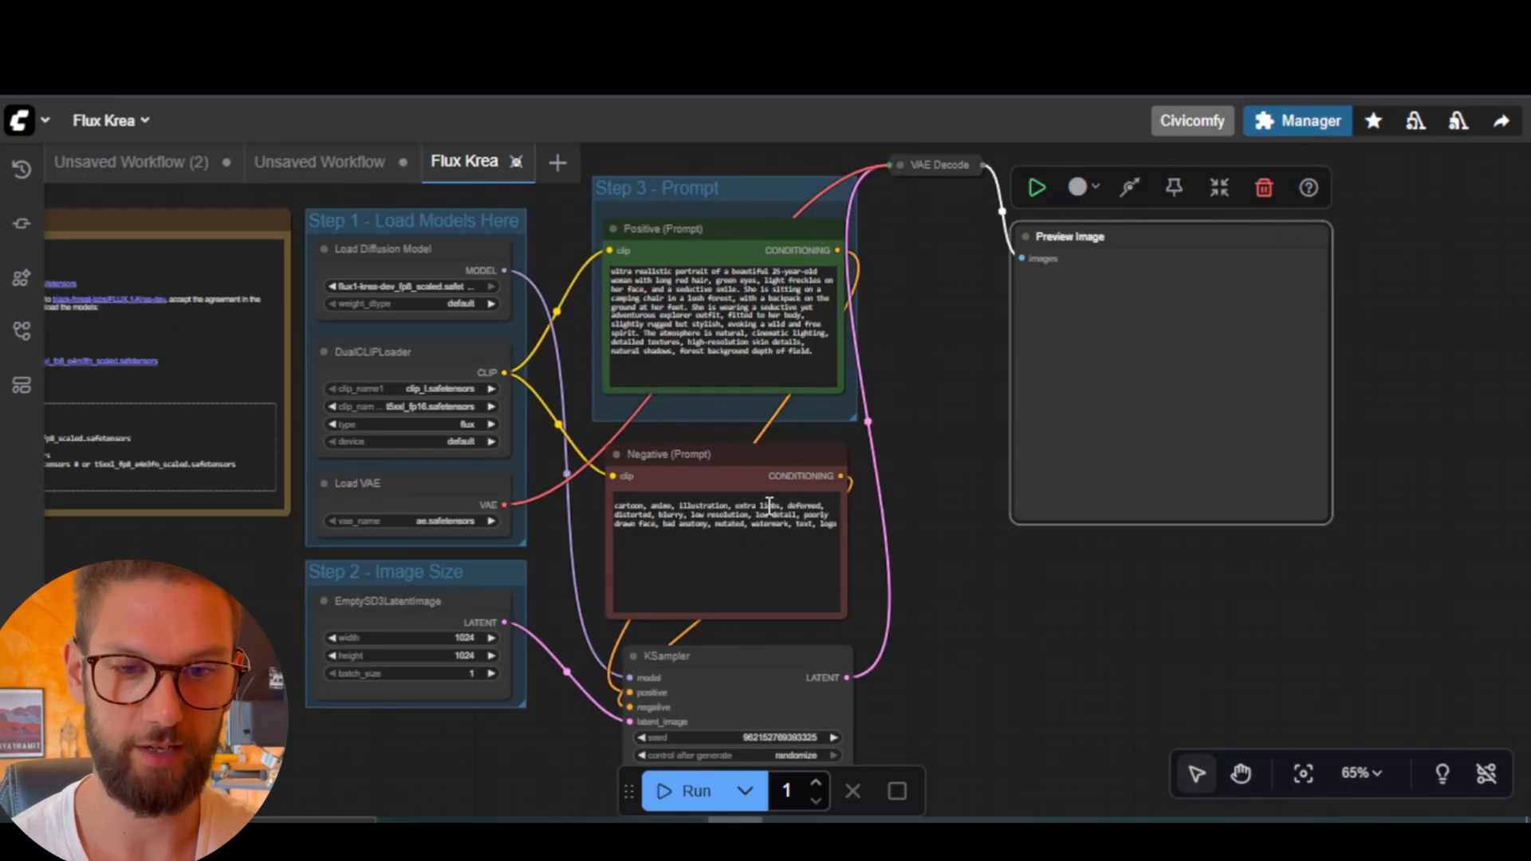
# Run the Flux Krea workflow once to generate an image in Preview Image.
pyautogui.click(693, 790)
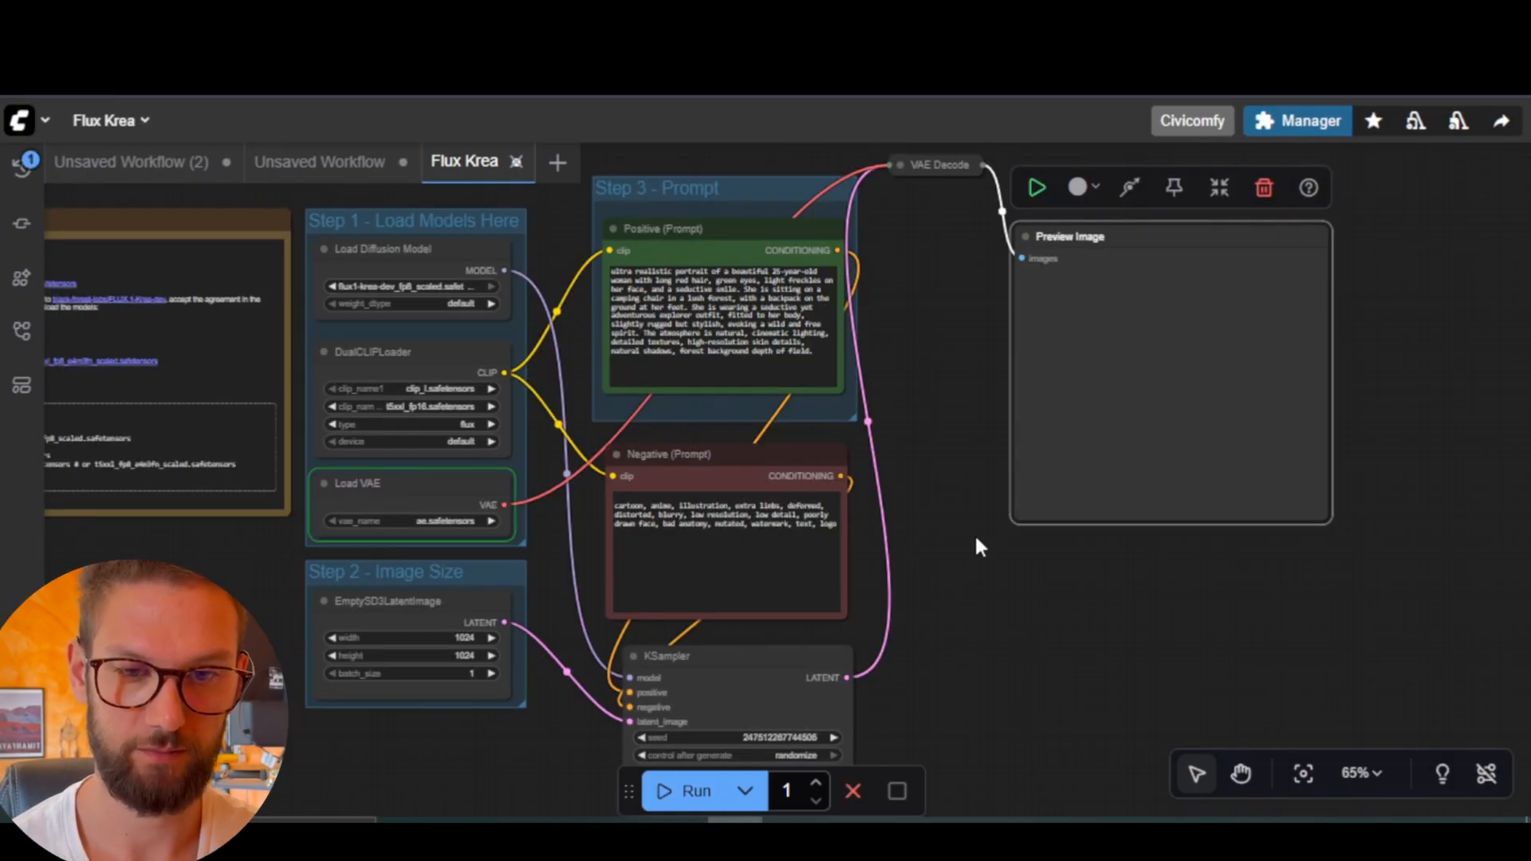
pyautogui.scroll(-1, 957, 471)
pyautogui.scroll(2, 959, 473)
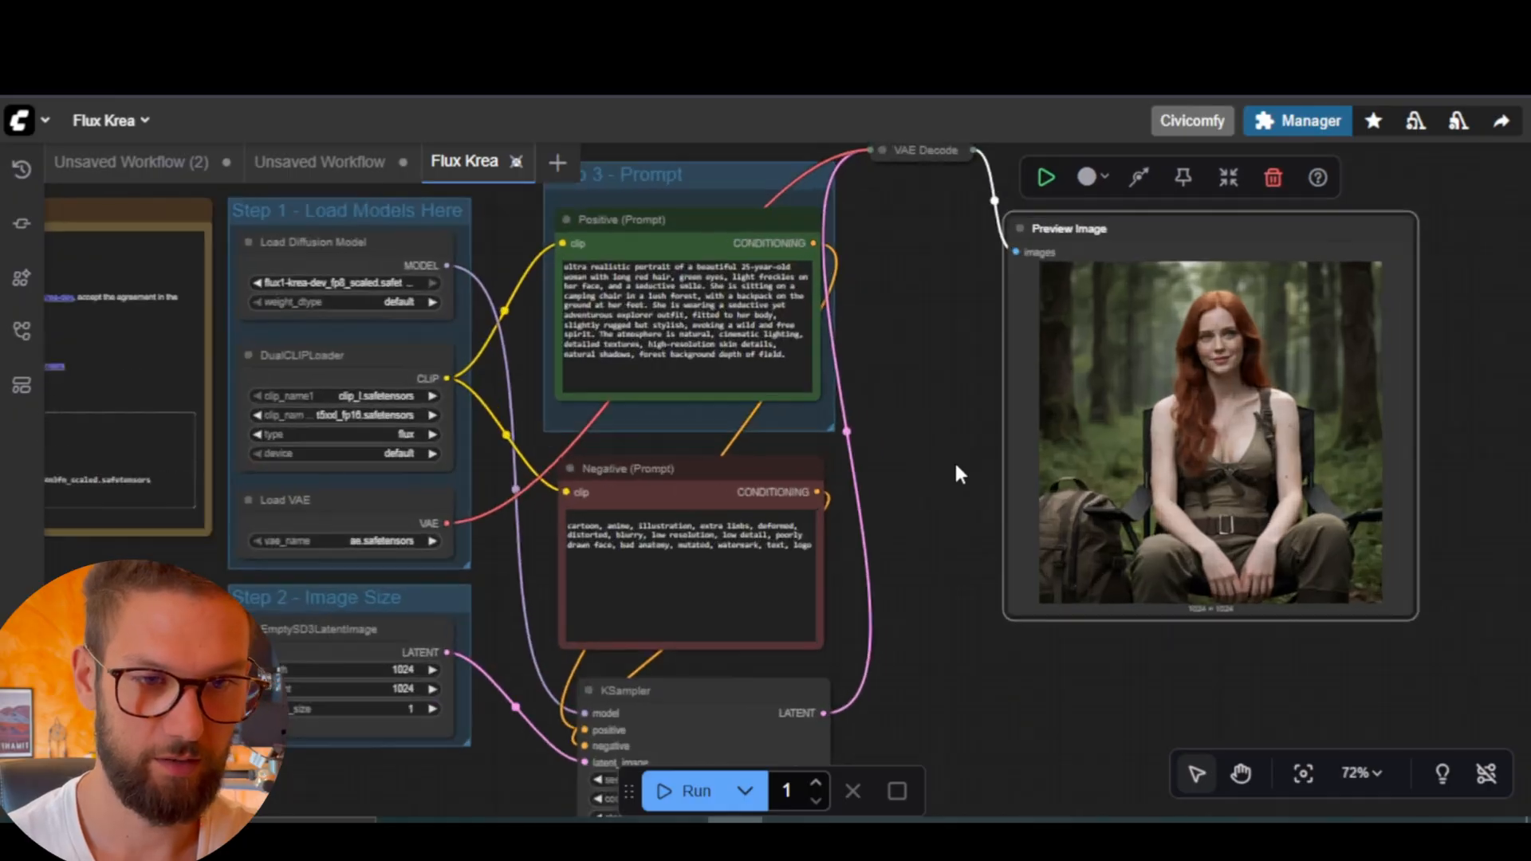
# Examine the generated image in Preview Image alongside the prompts and check the options for saving it.
pyautogui.moveTo(957, 474); pyautogui.dragTo(797, 462)
pyautogui.scroll(1, 1134, 390)
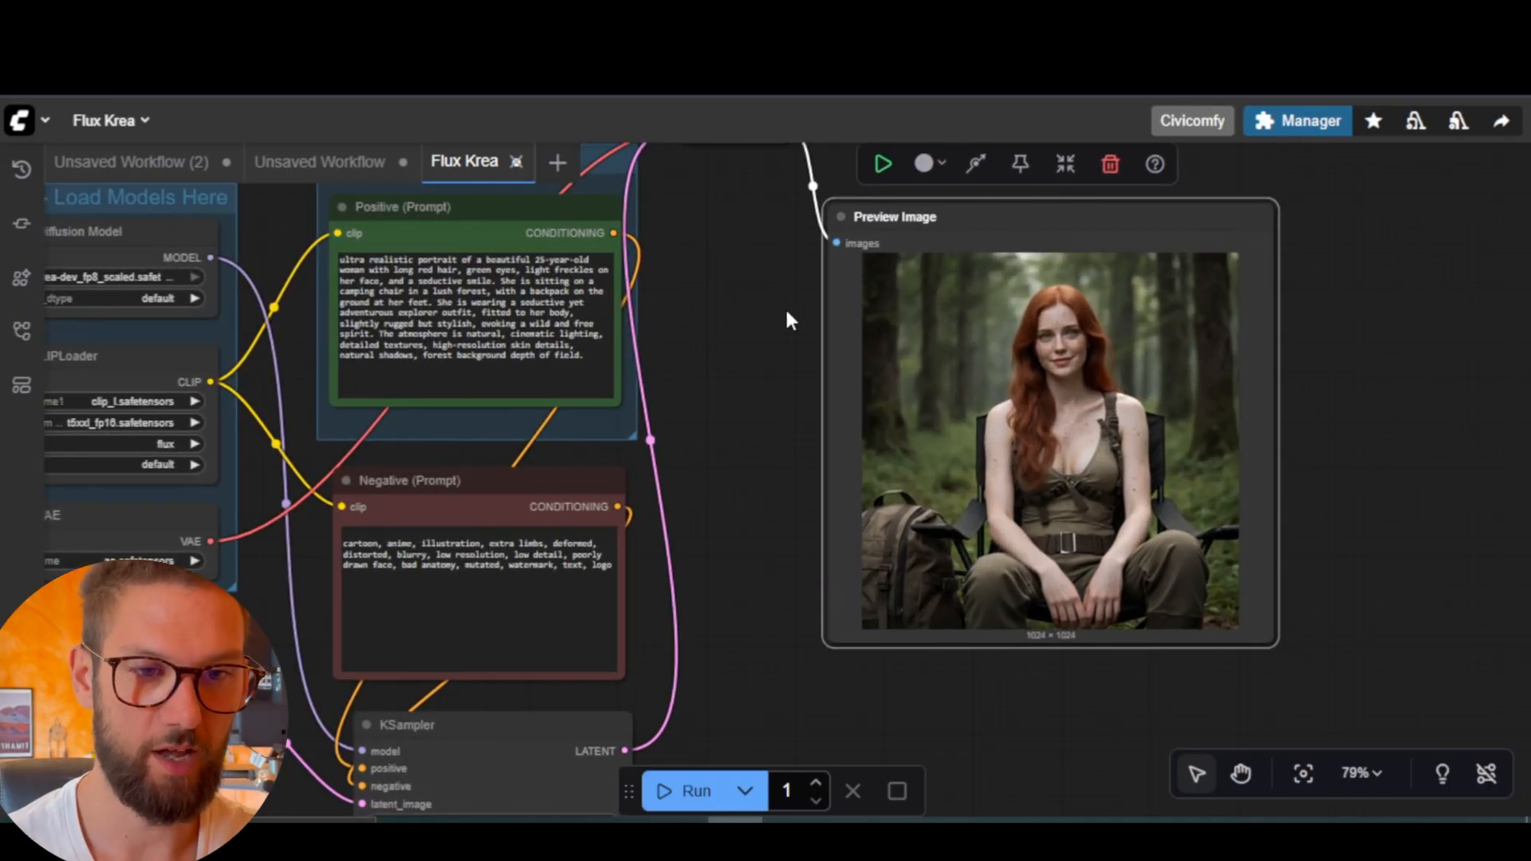
pyautogui.scroll(-1, 787, 318)
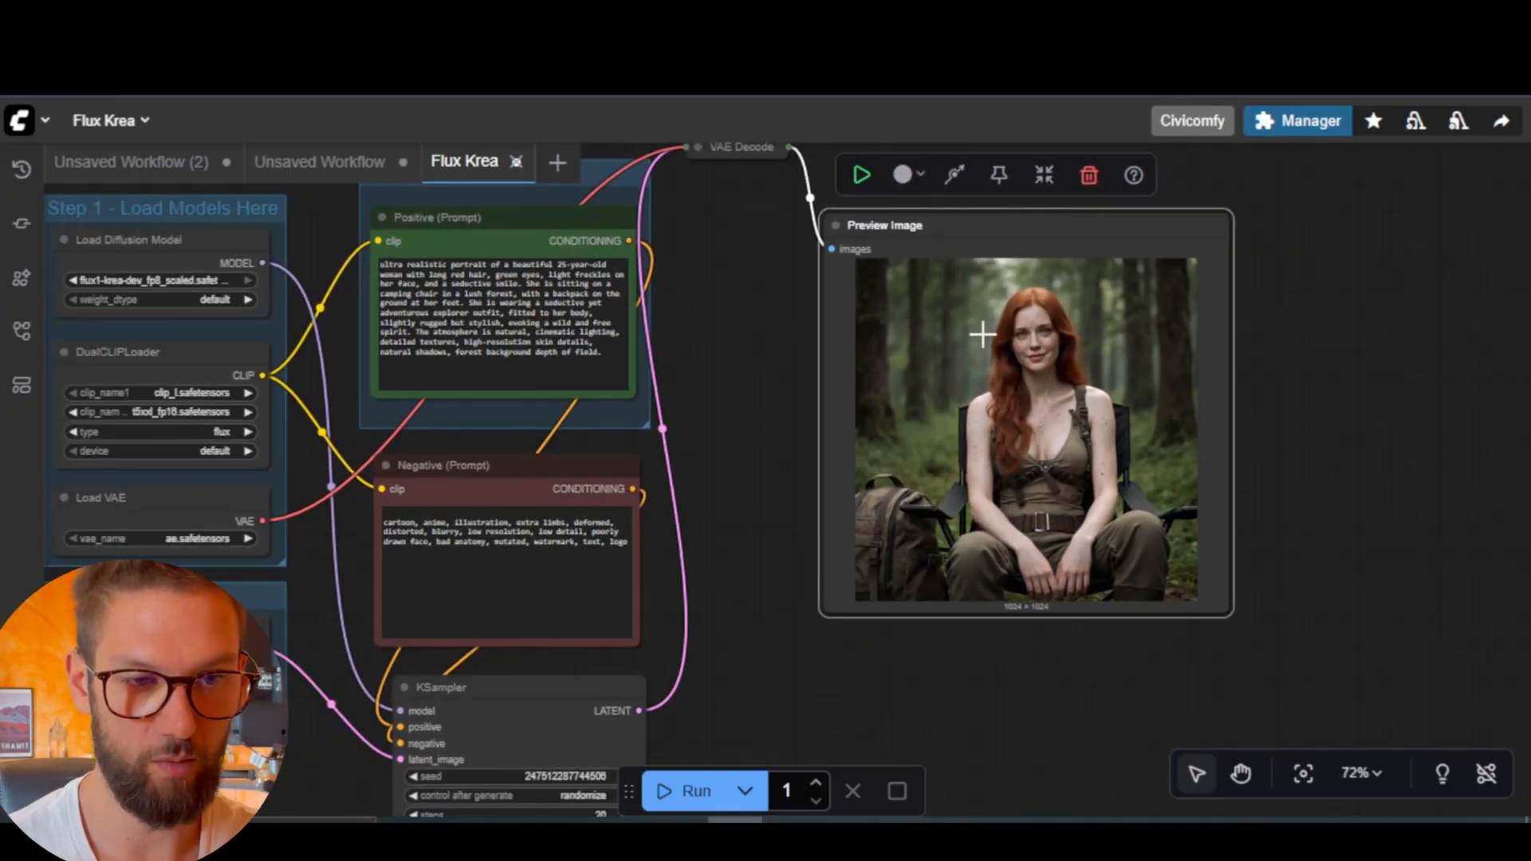
pyautogui.scroll(2, 1034, 373)
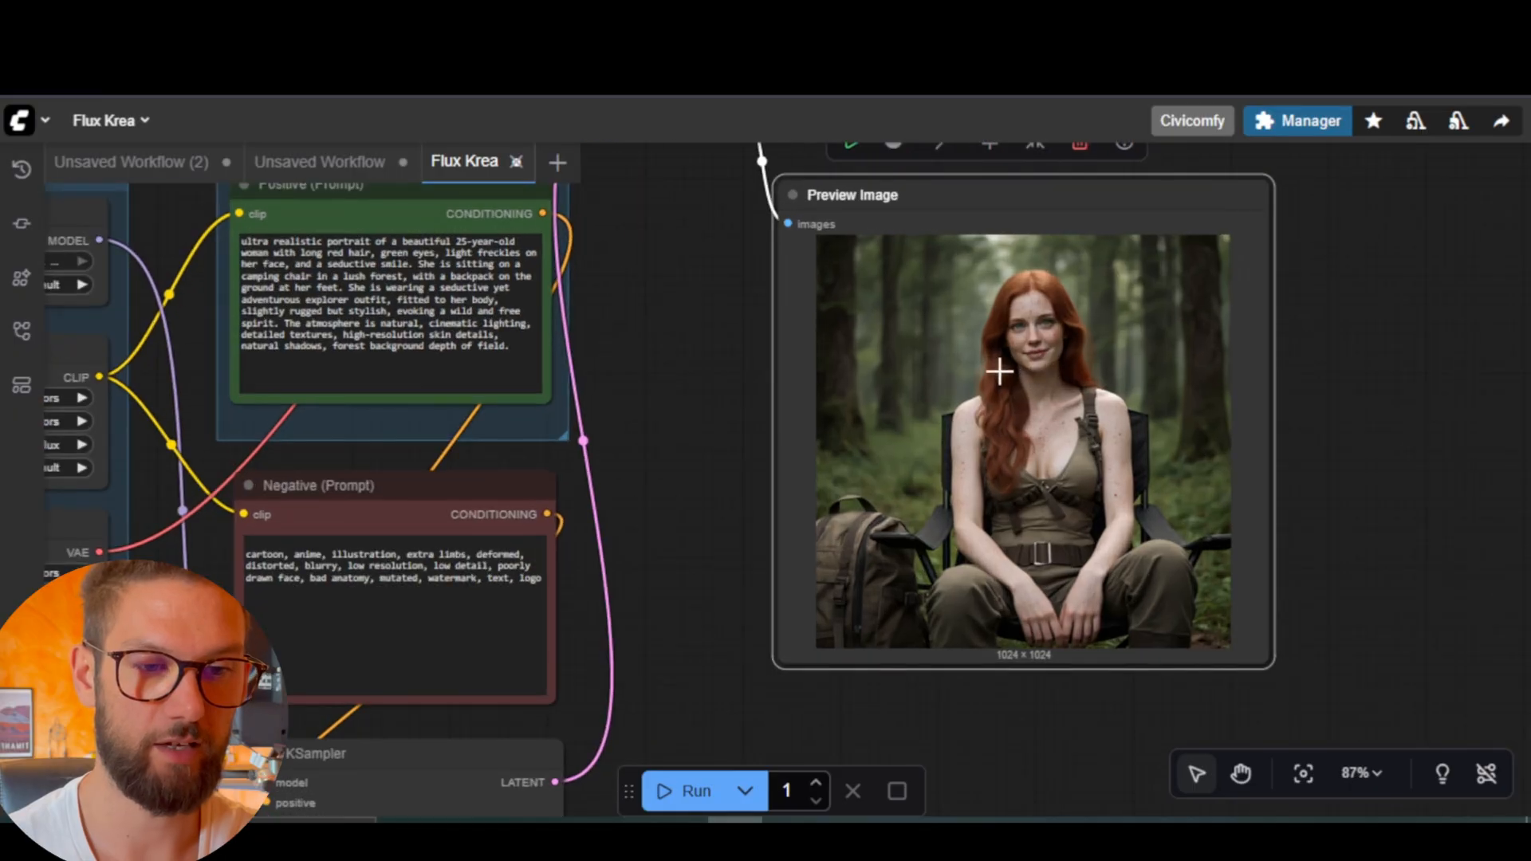
pyautogui.rightClick(981, 319)
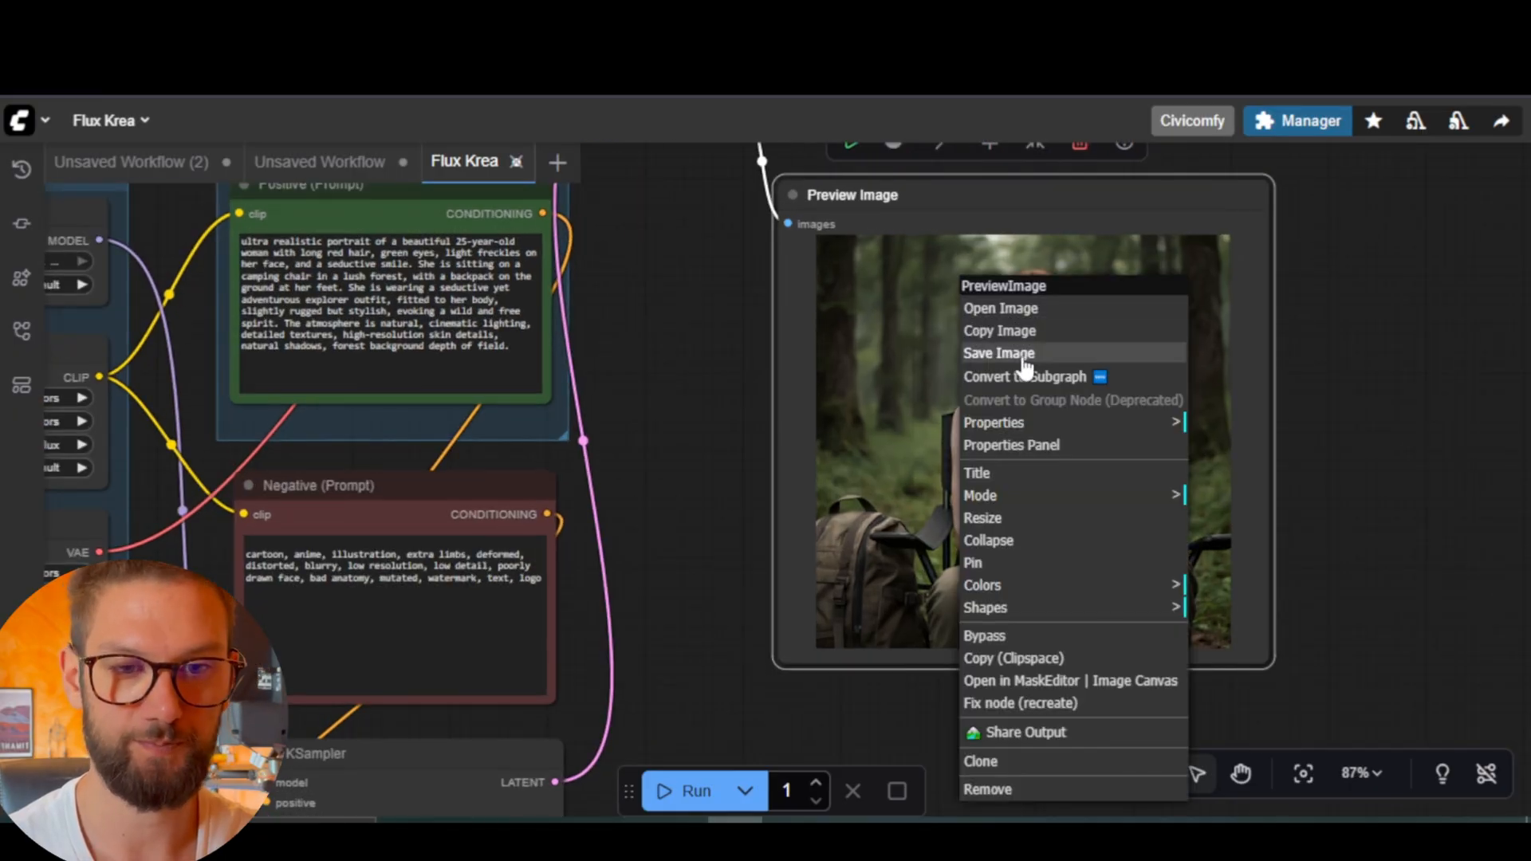
pyautogui.click(706, 380)
# Return to Unsaved Workflow (2) and add a Load Diffusion Model node in the empty area below the existing nodes.
pyautogui.scroll(-6, 705, 376)
pyautogui.moveTo(705, 377); pyautogui.dragTo(794, 328)
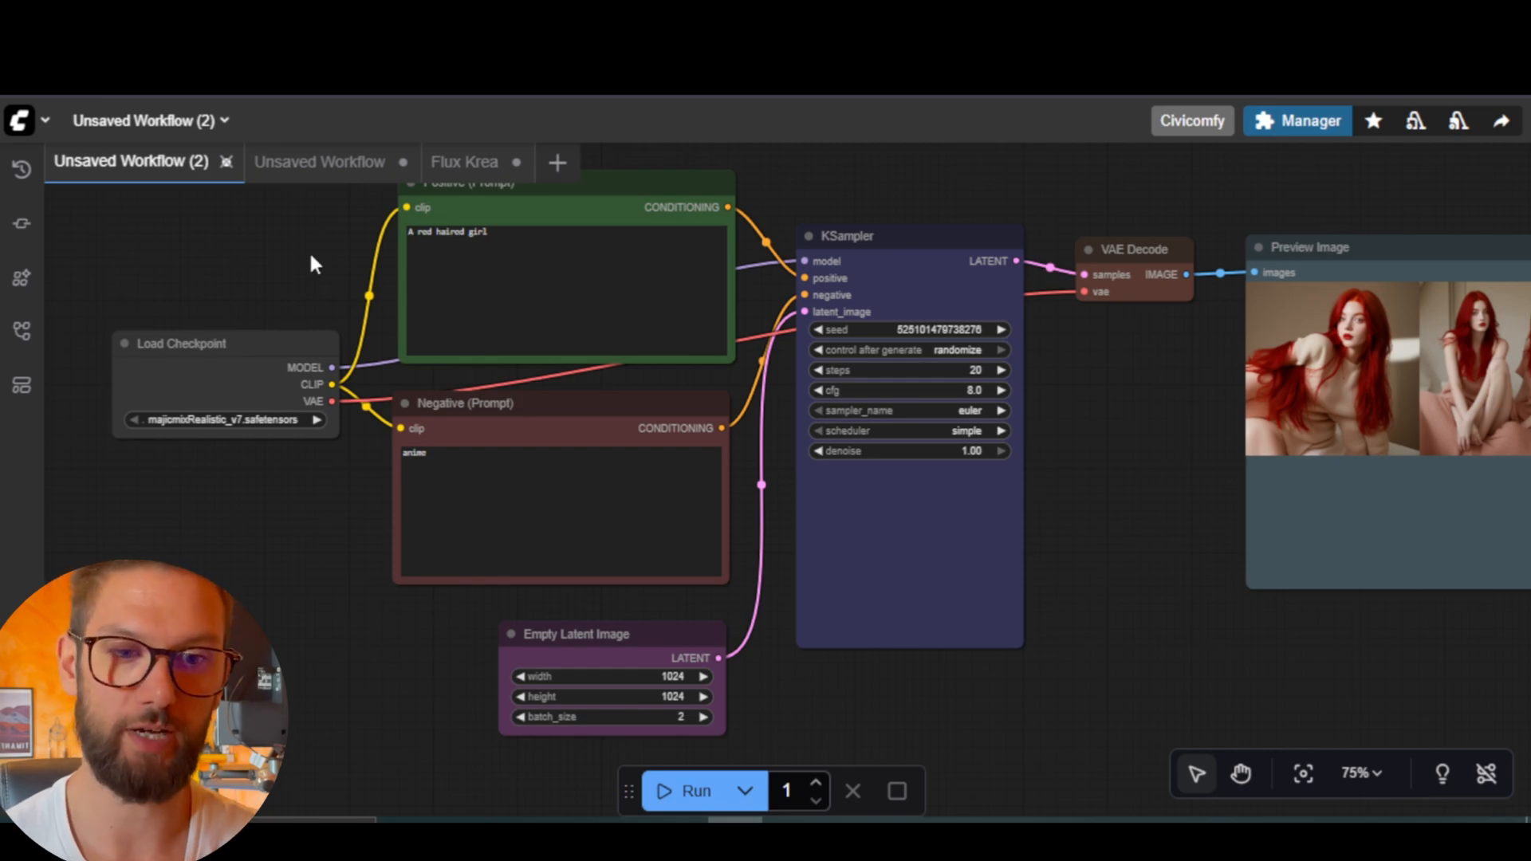
pyautogui.scroll(-4, 382, 320)
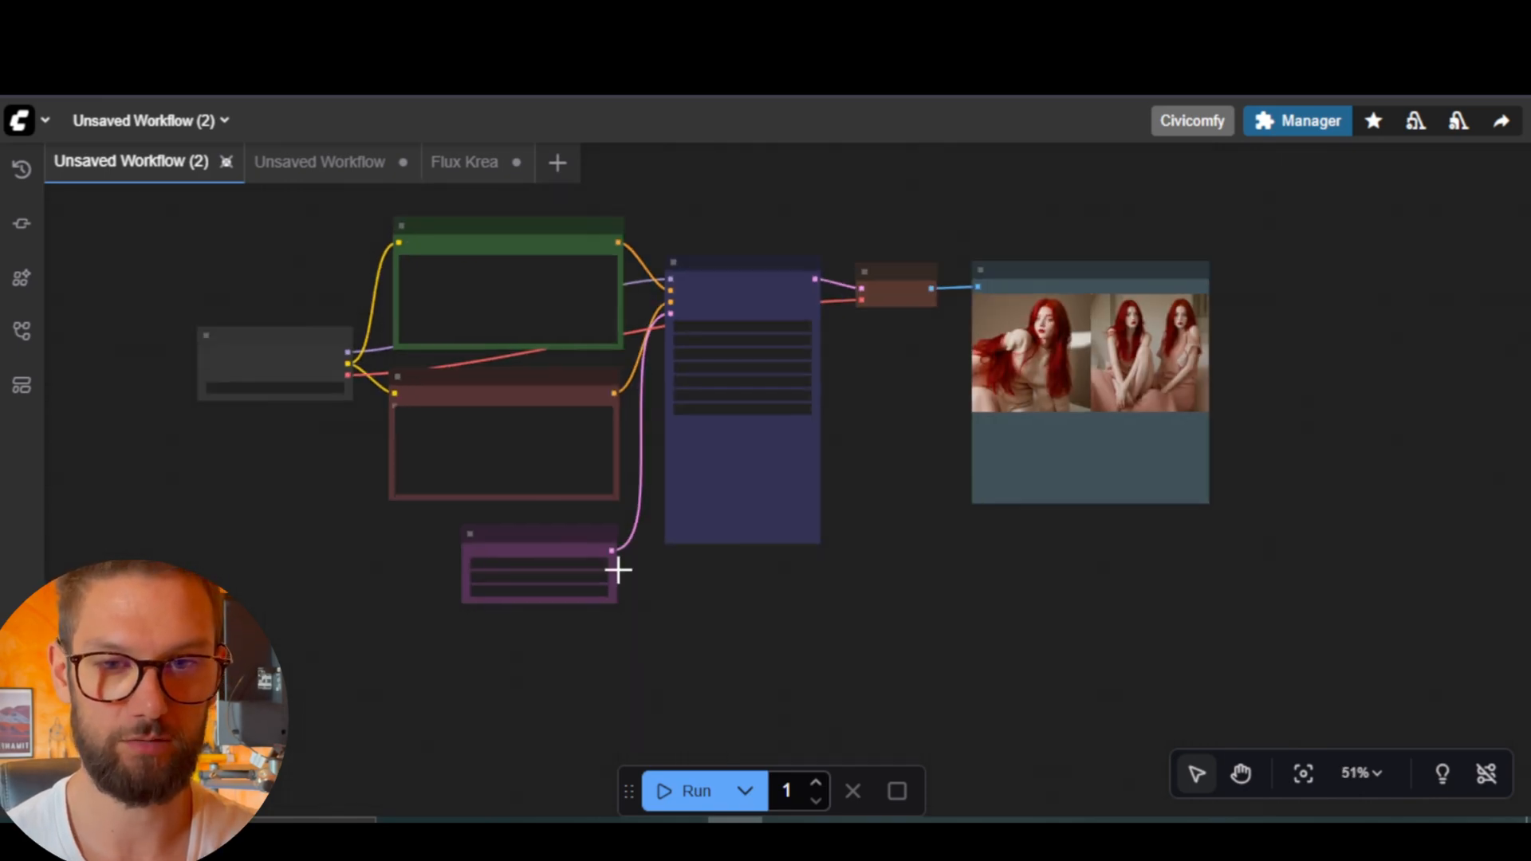
pyautogui.moveTo(699, 601); pyautogui.dragTo(775, 226)
pyautogui.moveTo(721, 448); pyautogui.dragTo(813, 363)
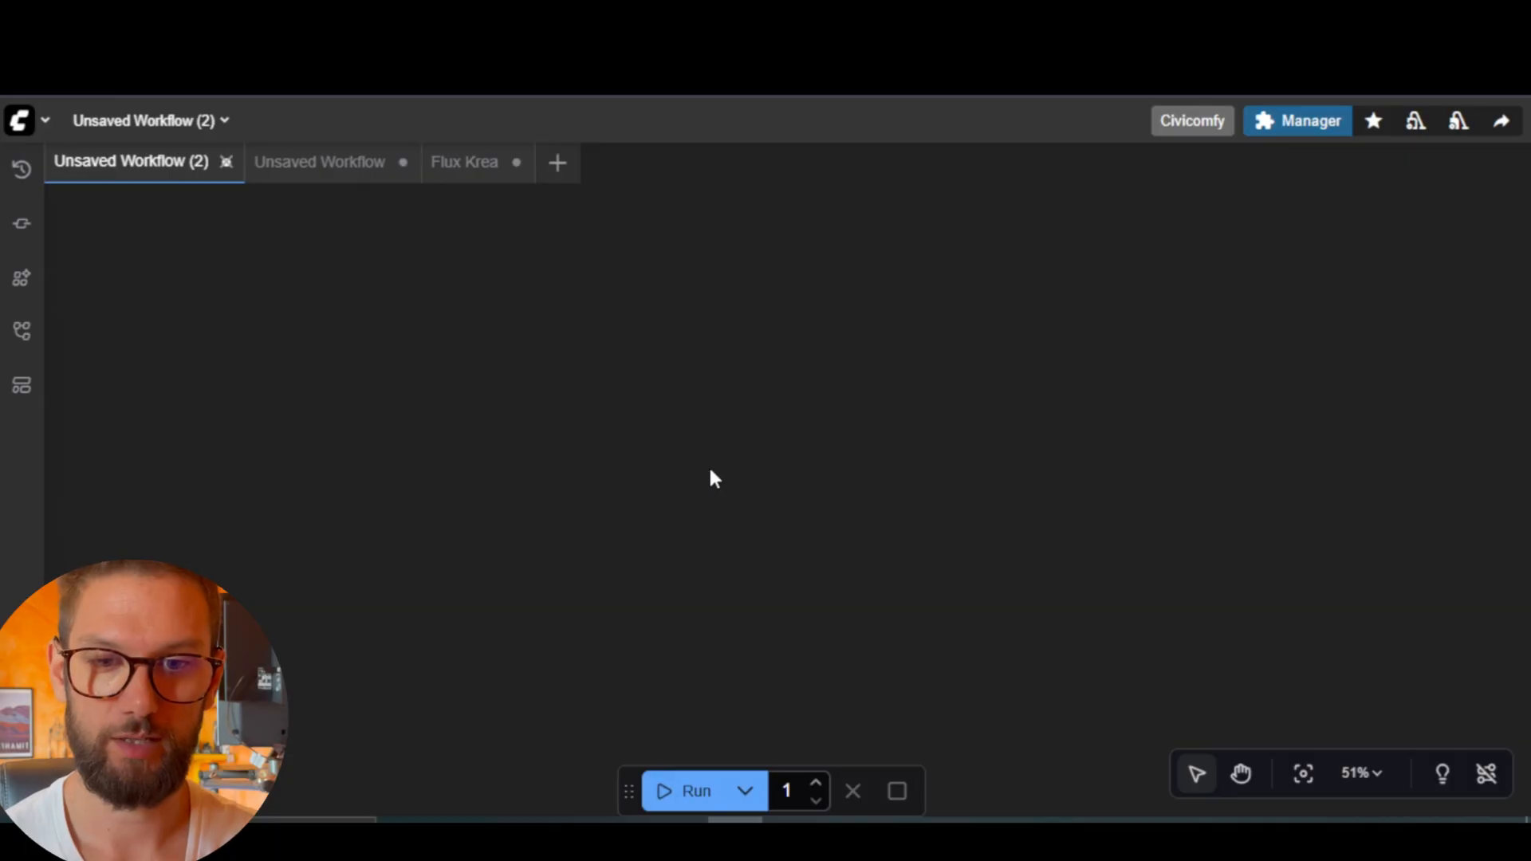
pyautogui.doubleClick(321, 371)
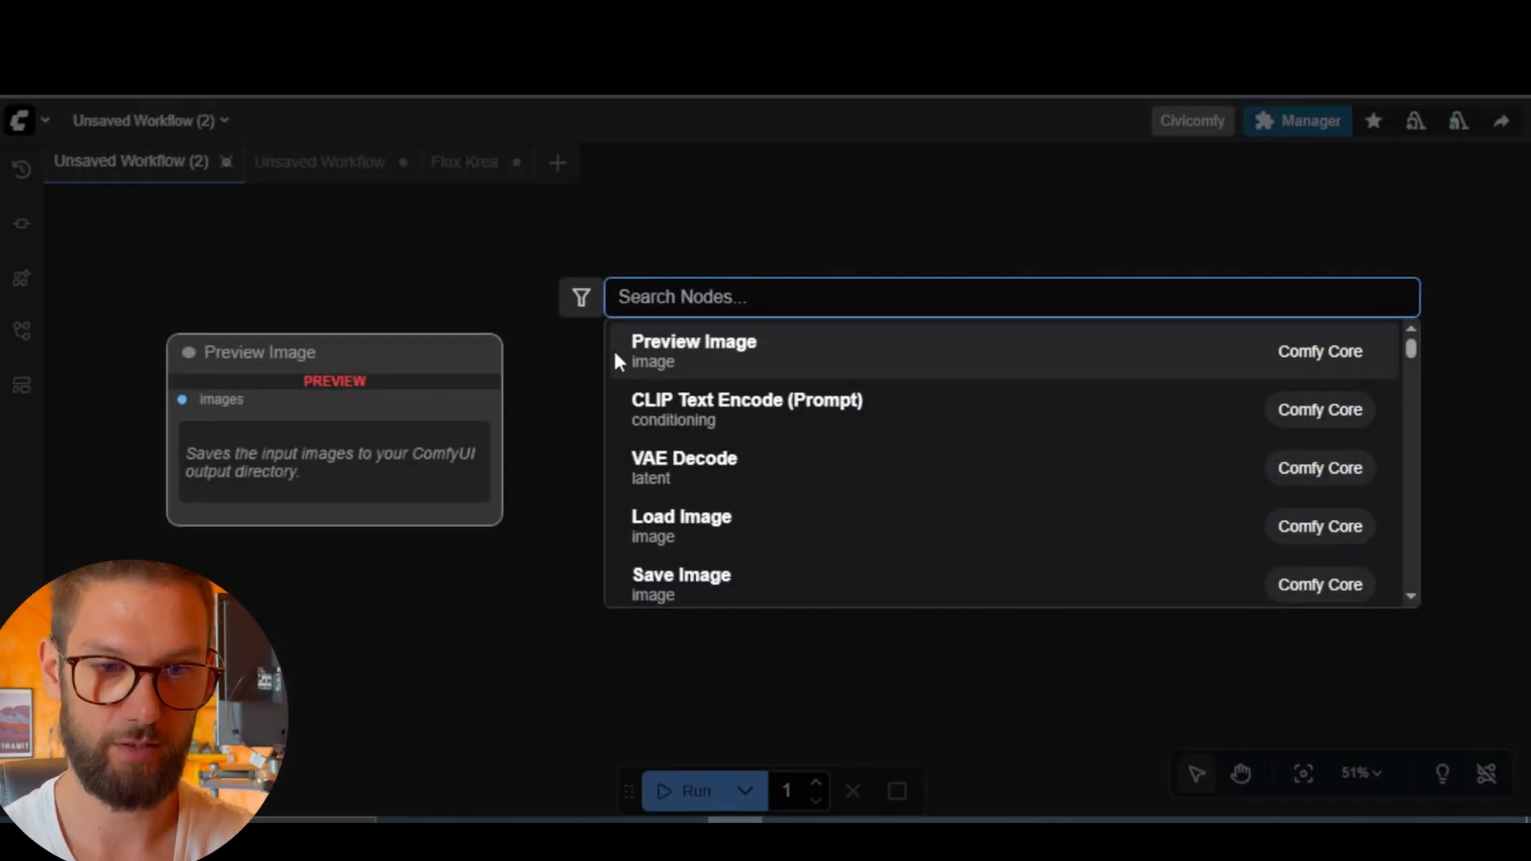
pyautogui.write('load')
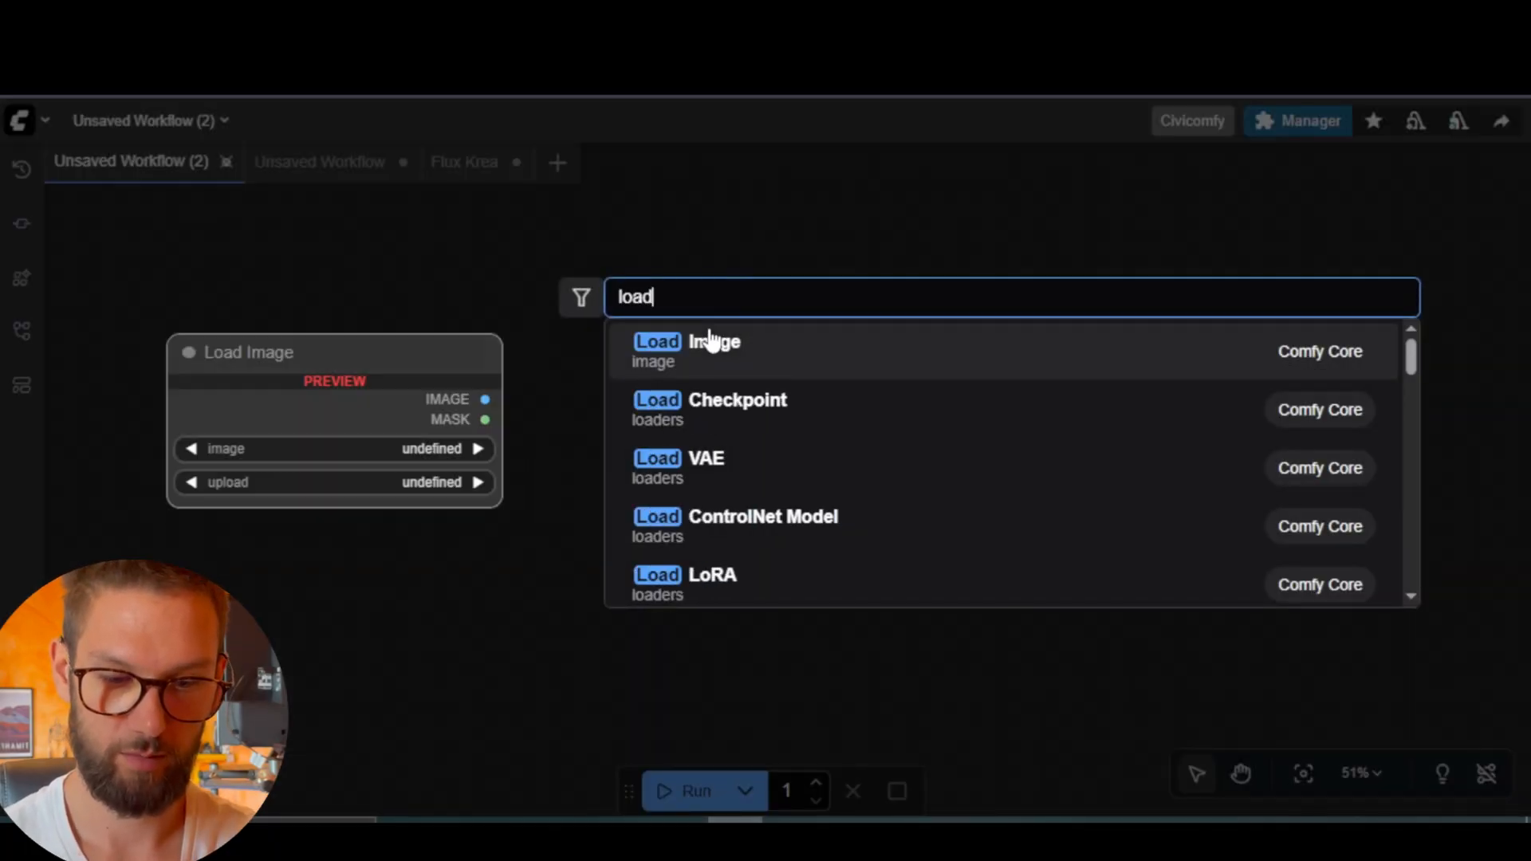
pyautogui.write(' model')
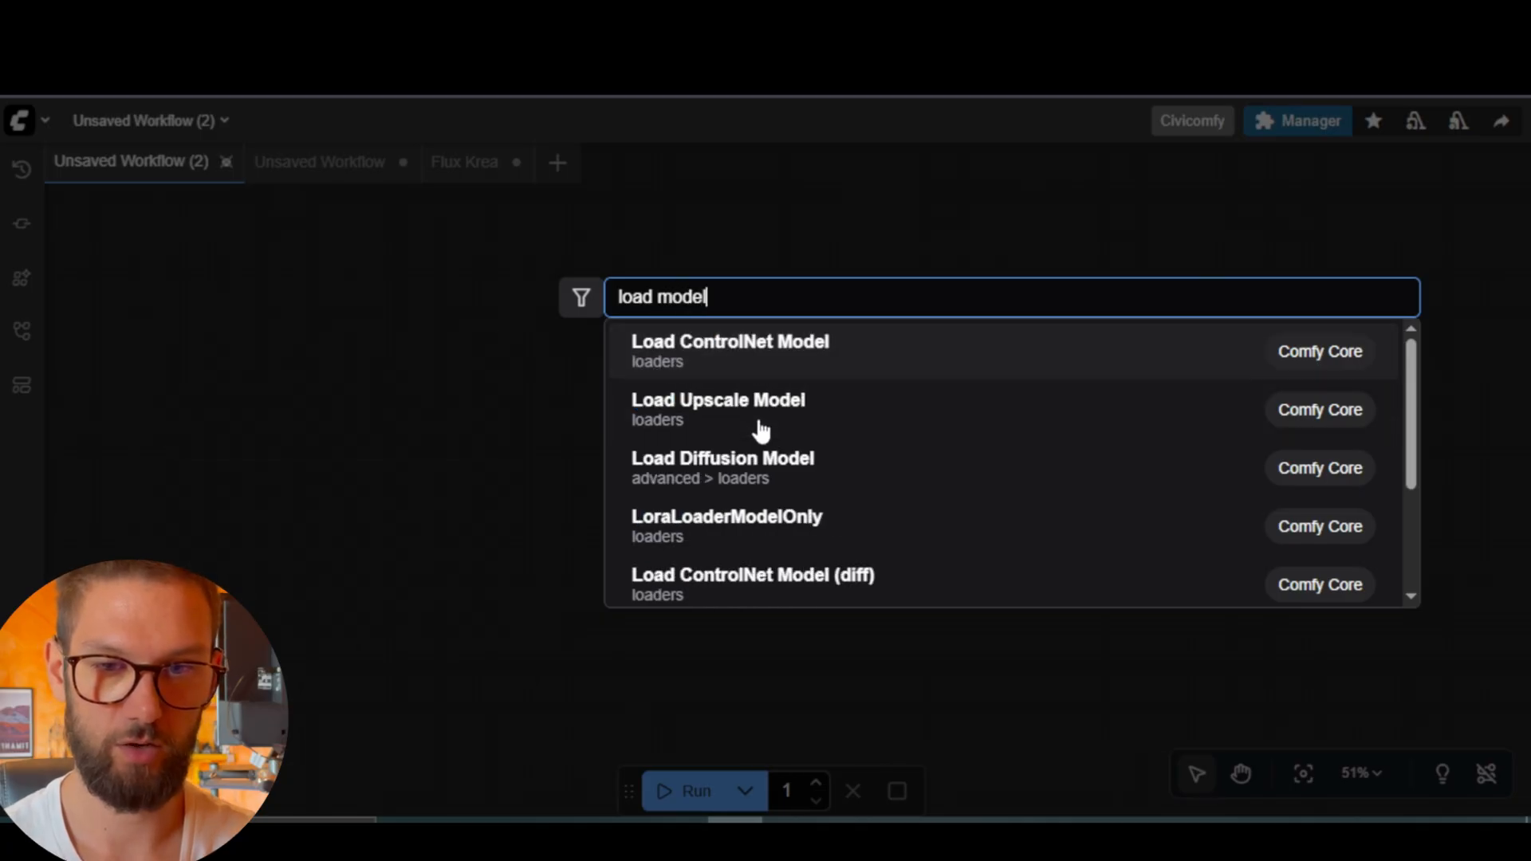
pyautogui.click(790, 469)
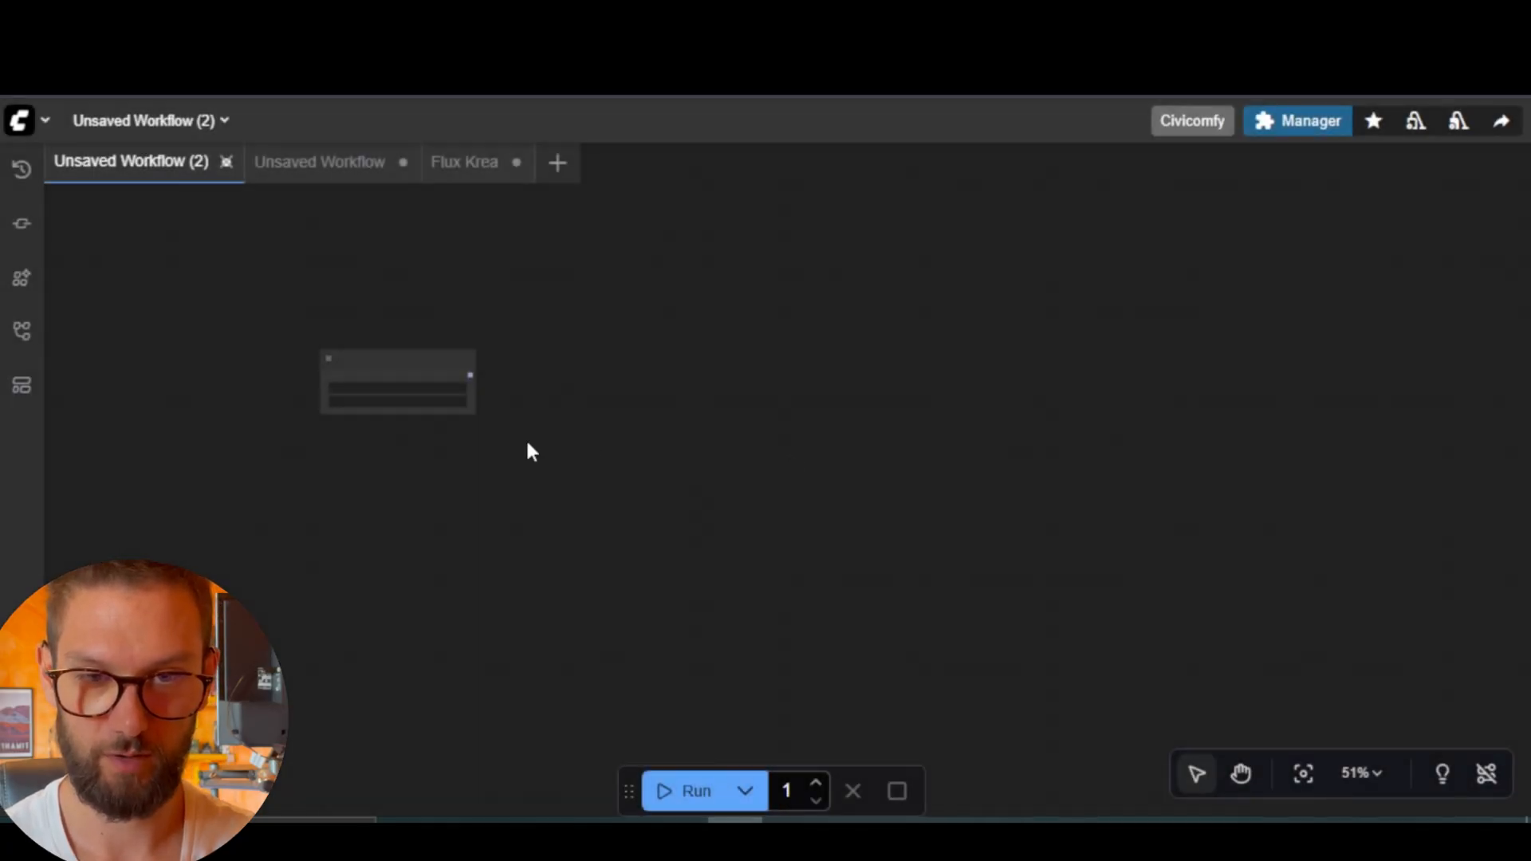
# Set the Load Diffusion Model node's model to flux1-krea-dev_fp8_scaled.safetensors.
pyautogui.scroll(5, 477, 400)
pyautogui.moveTo(467, 421); pyautogui.dragTo(509, 447)
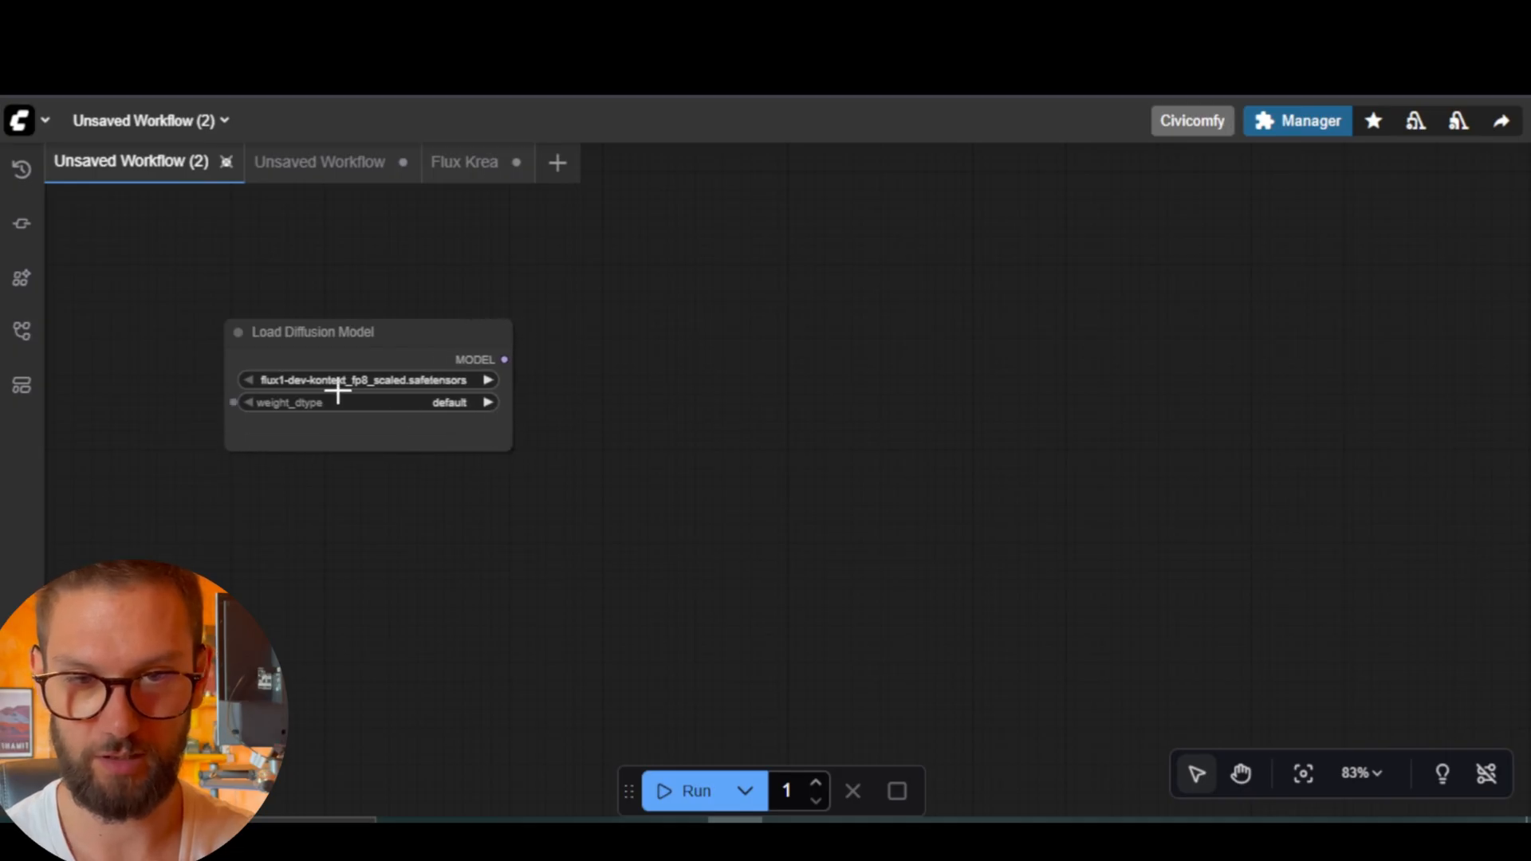
pyautogui.click(488, 380)
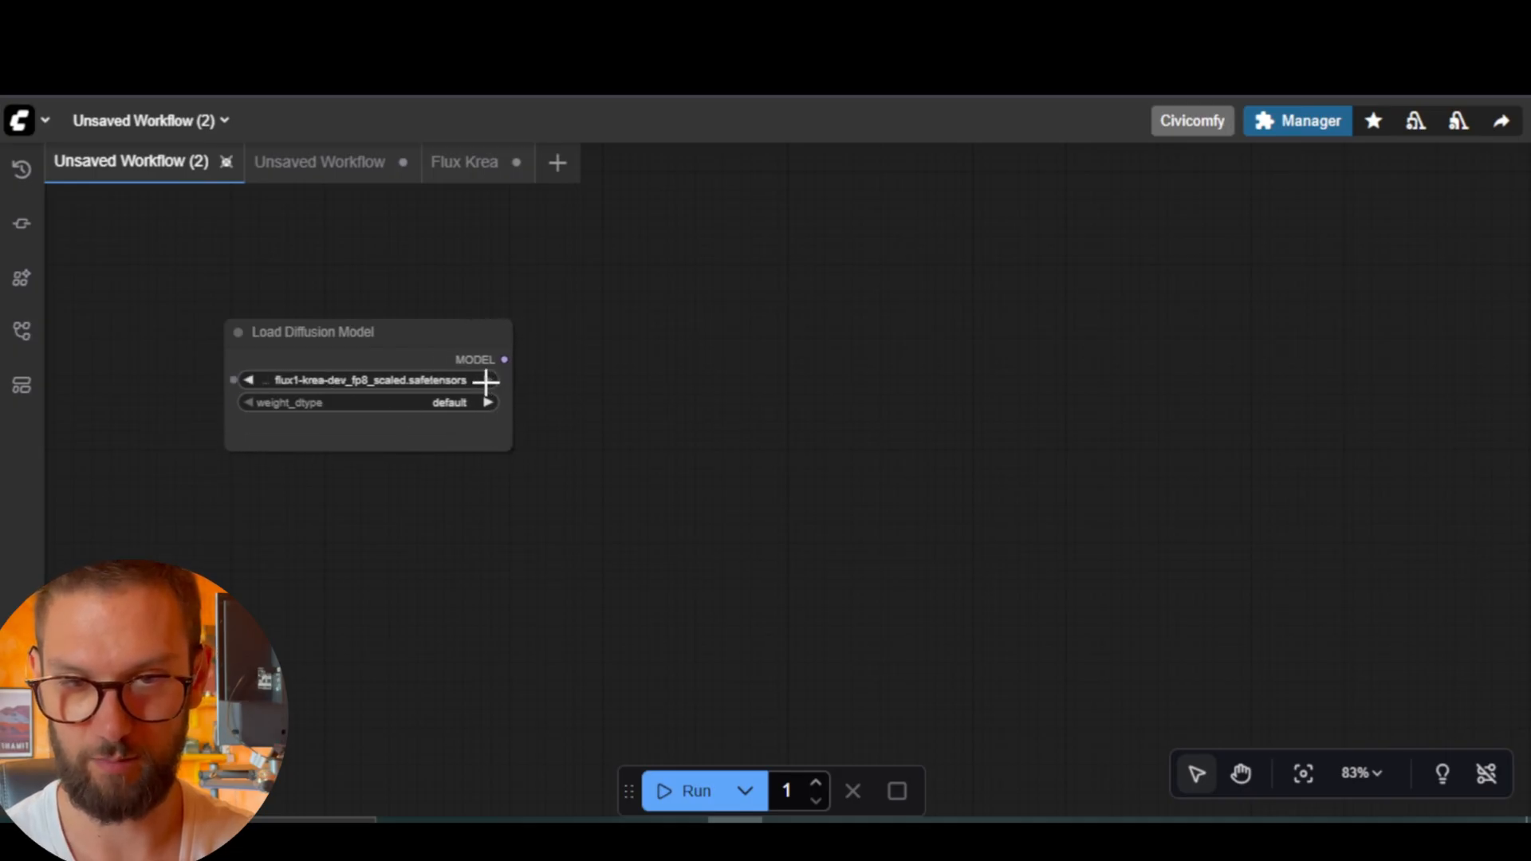
pyautogui.click(315, 379)
pyautogui.click(386, 403)
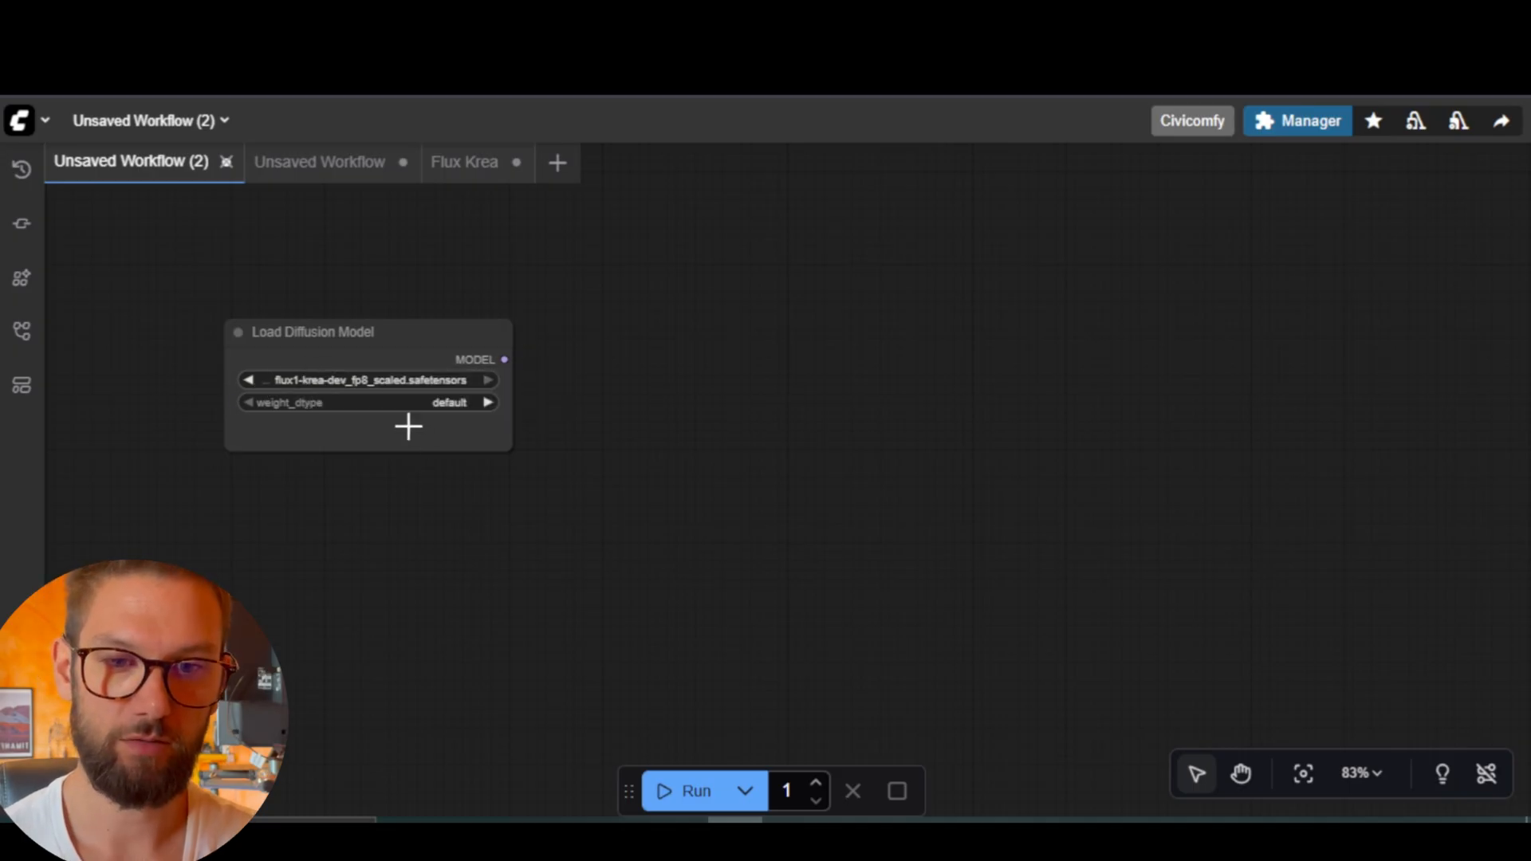
# Add a DualCLIPLoader node and place it directly below the Load Diffusion Model node.
pyautogui.scroll(10, 636, 530)
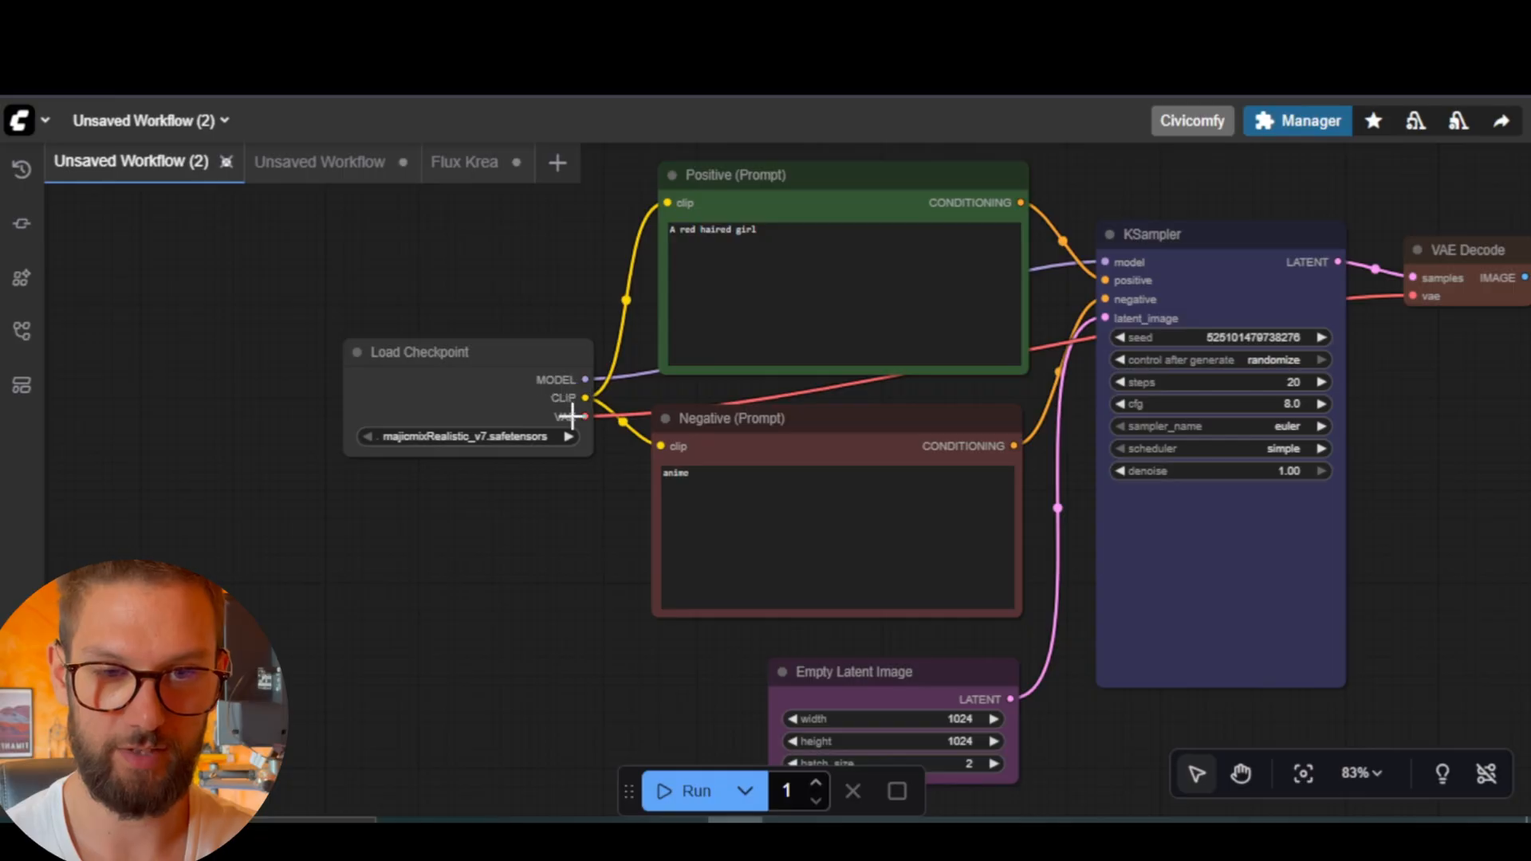
pyautogui.scroll(-10, 603, 529)
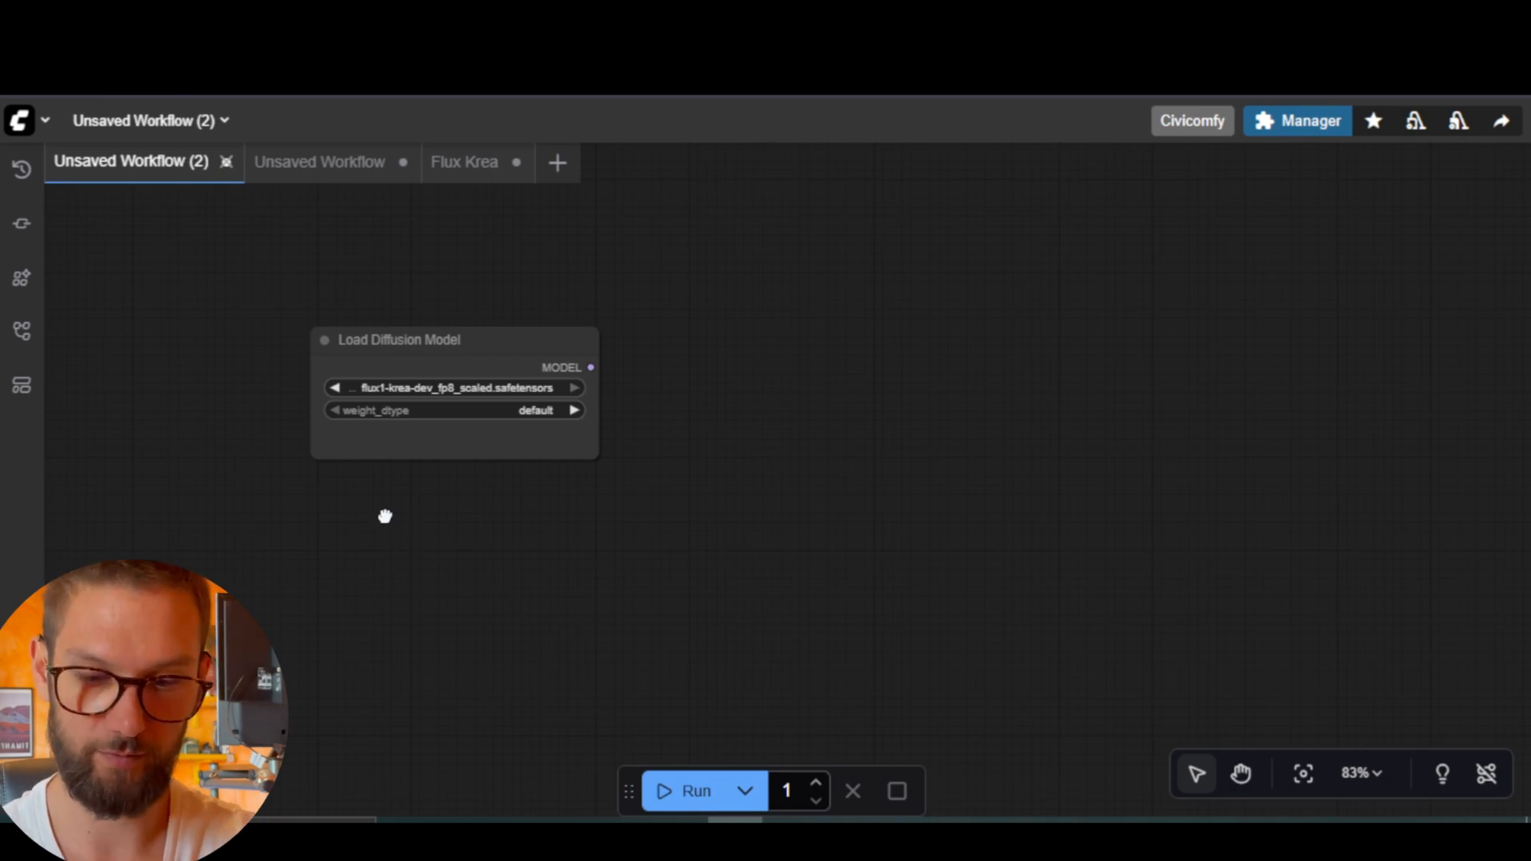
pyautogui.doubleClick(385, 516)
pyautogui.write('load cl')
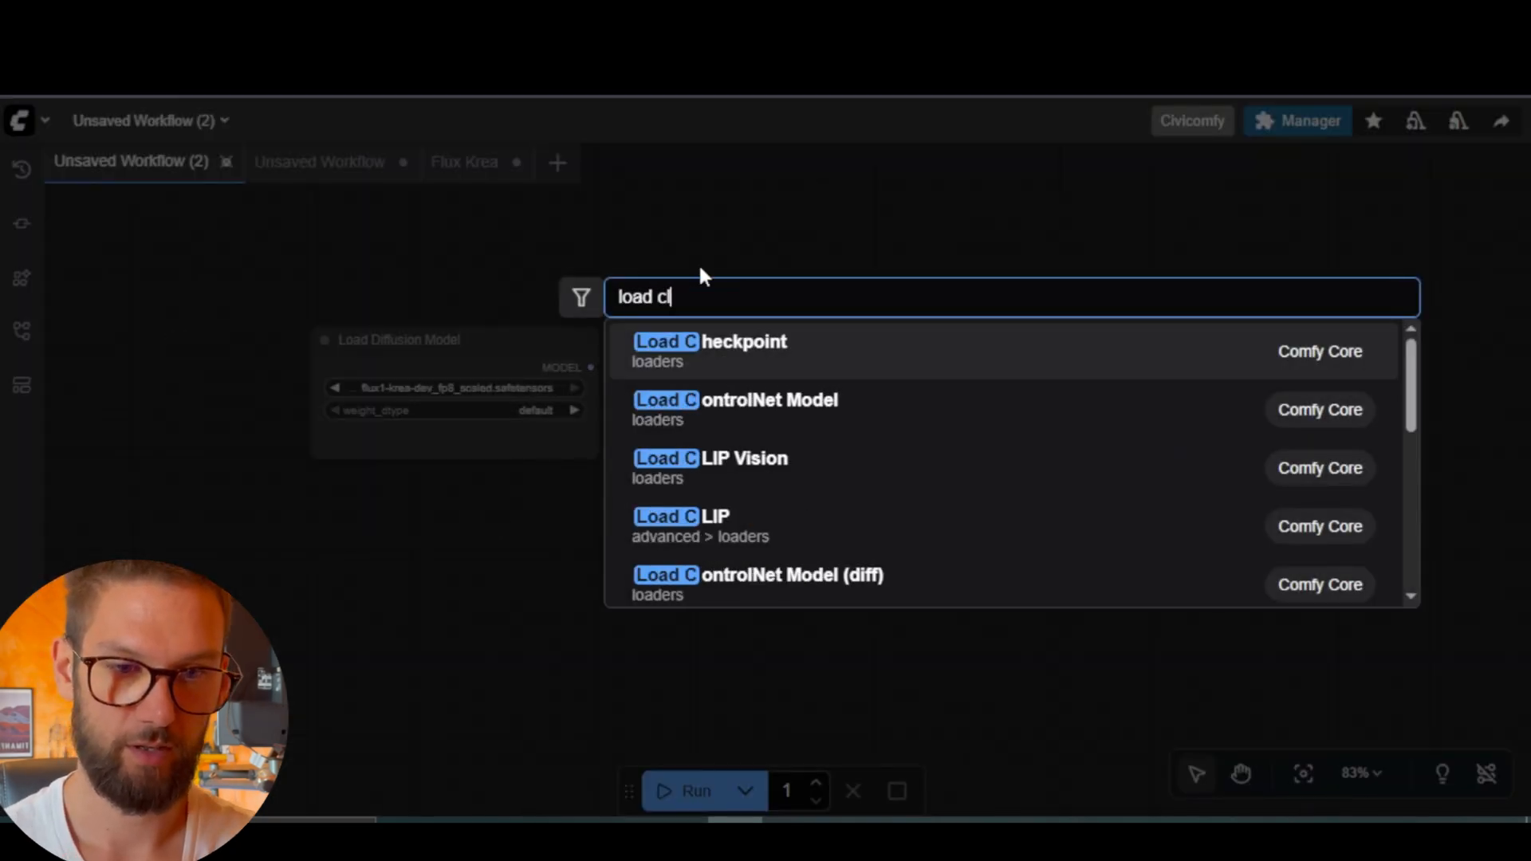
pyautogui.write('ip')
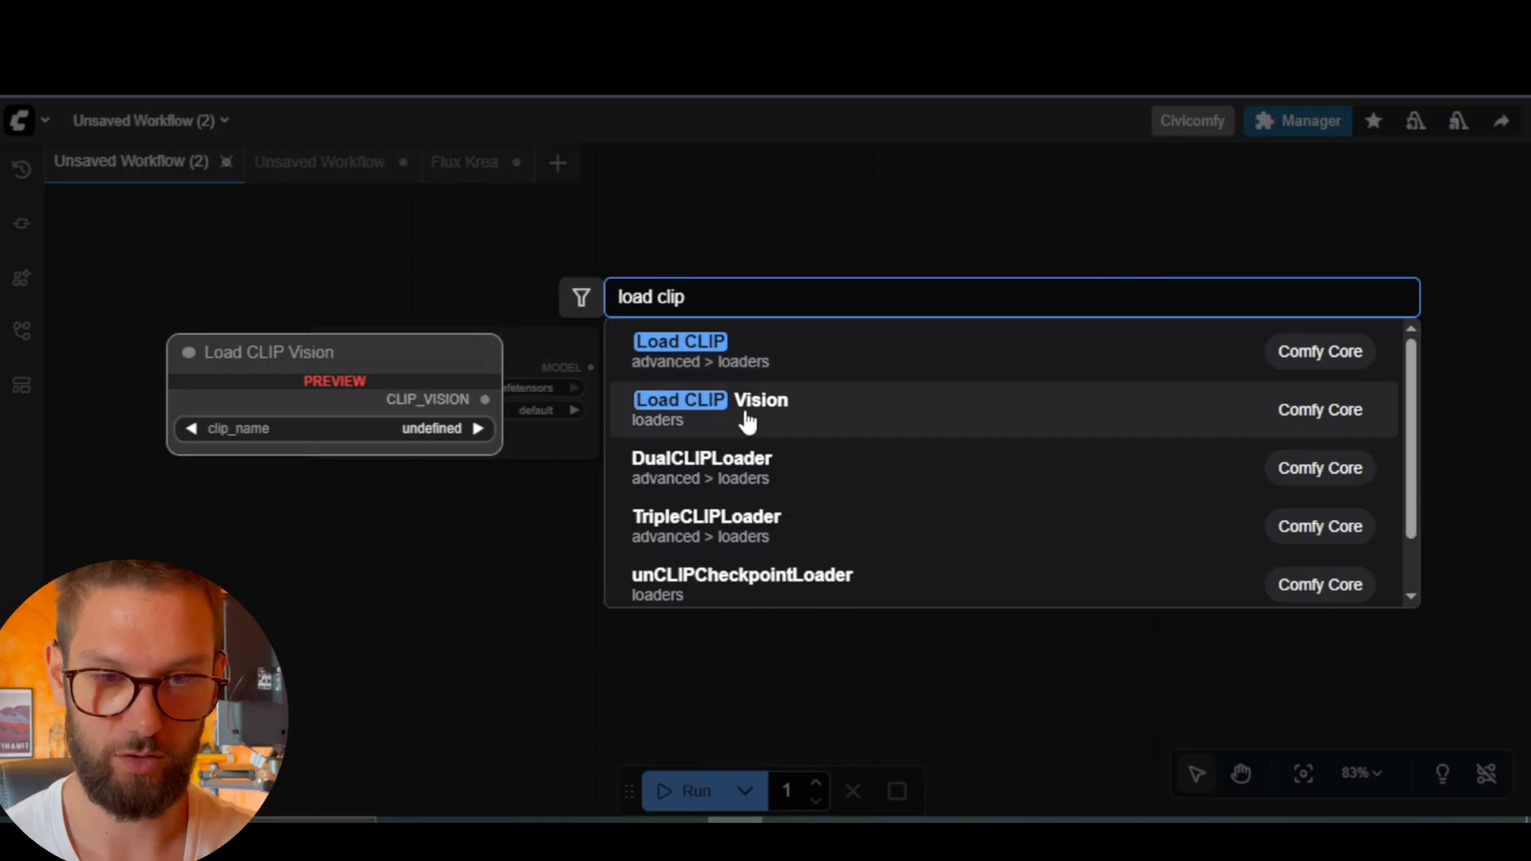
pyautogui.click(752, 468)
pyautogui.moveTo(609, 519); pyautogui.dragTo(513, 504)
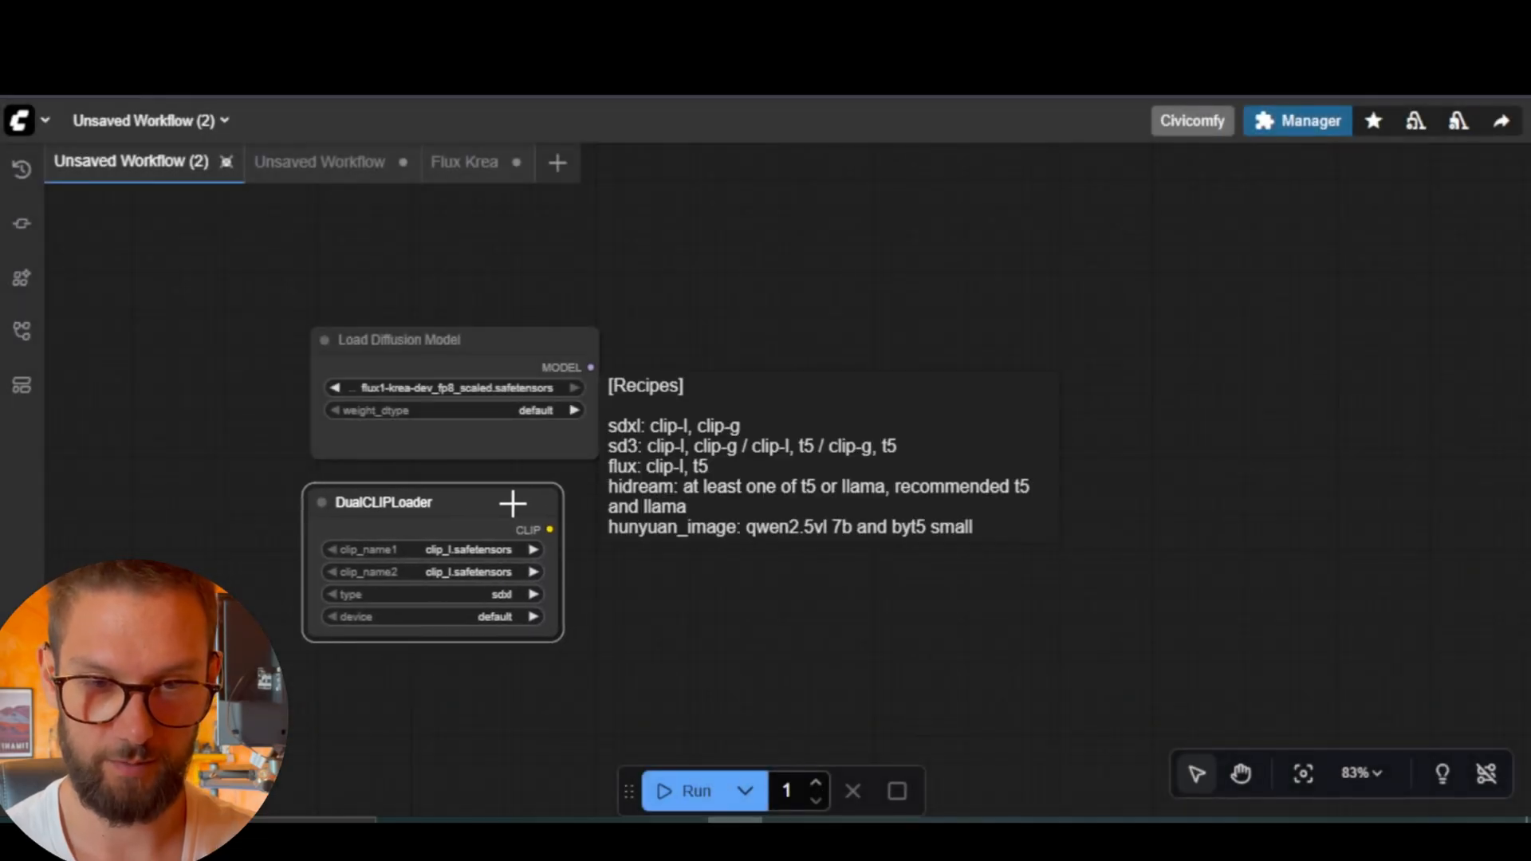
# Set the DualCLIPLoader's type to flux.
pyautogui.click(478, 599)
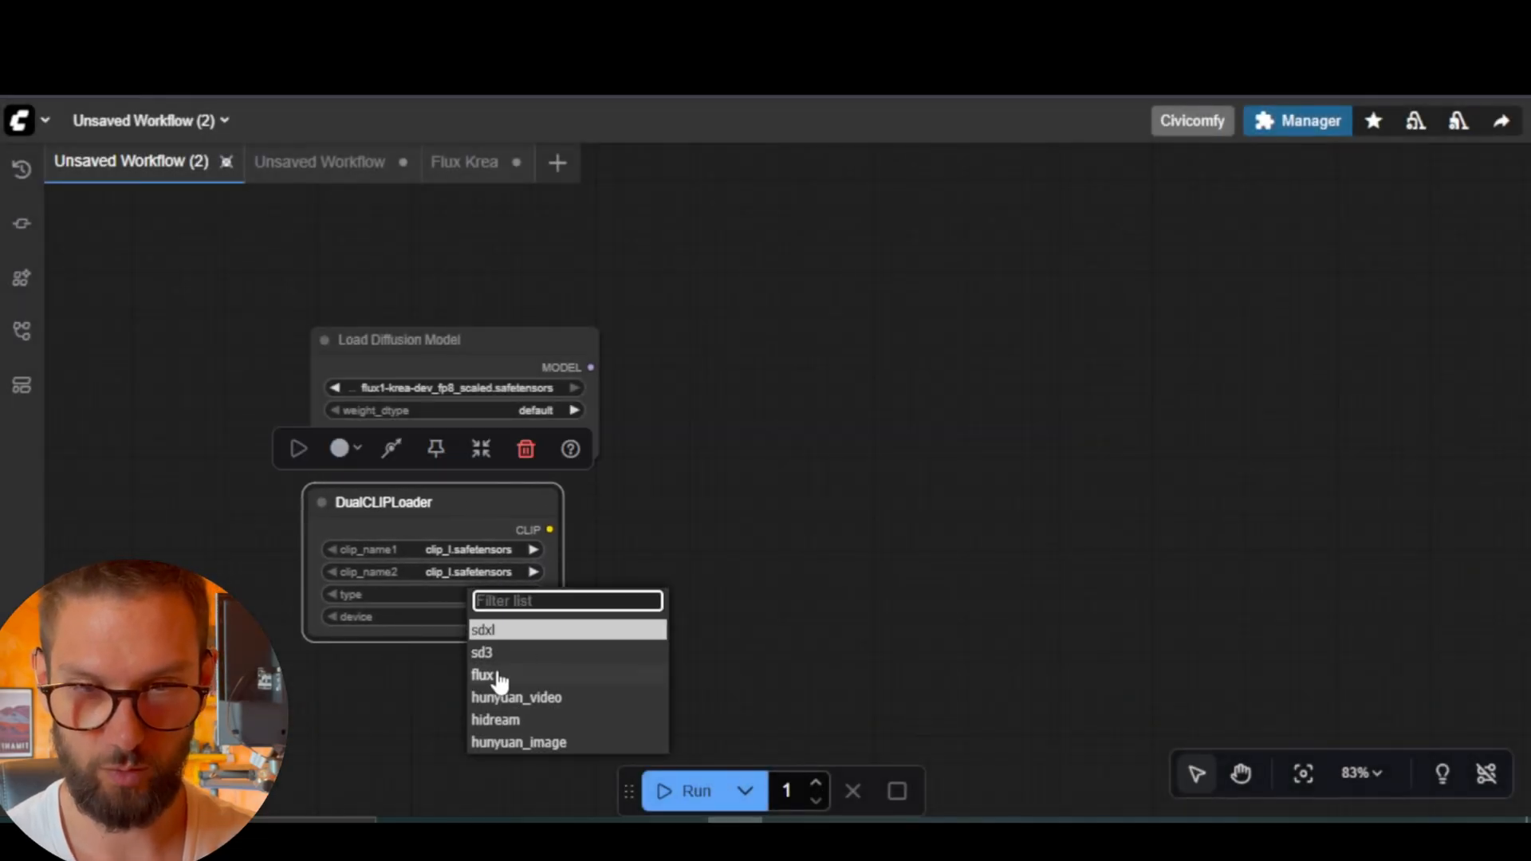
pyautogui.click(654, 563)
pyautogui.click(478, 346)
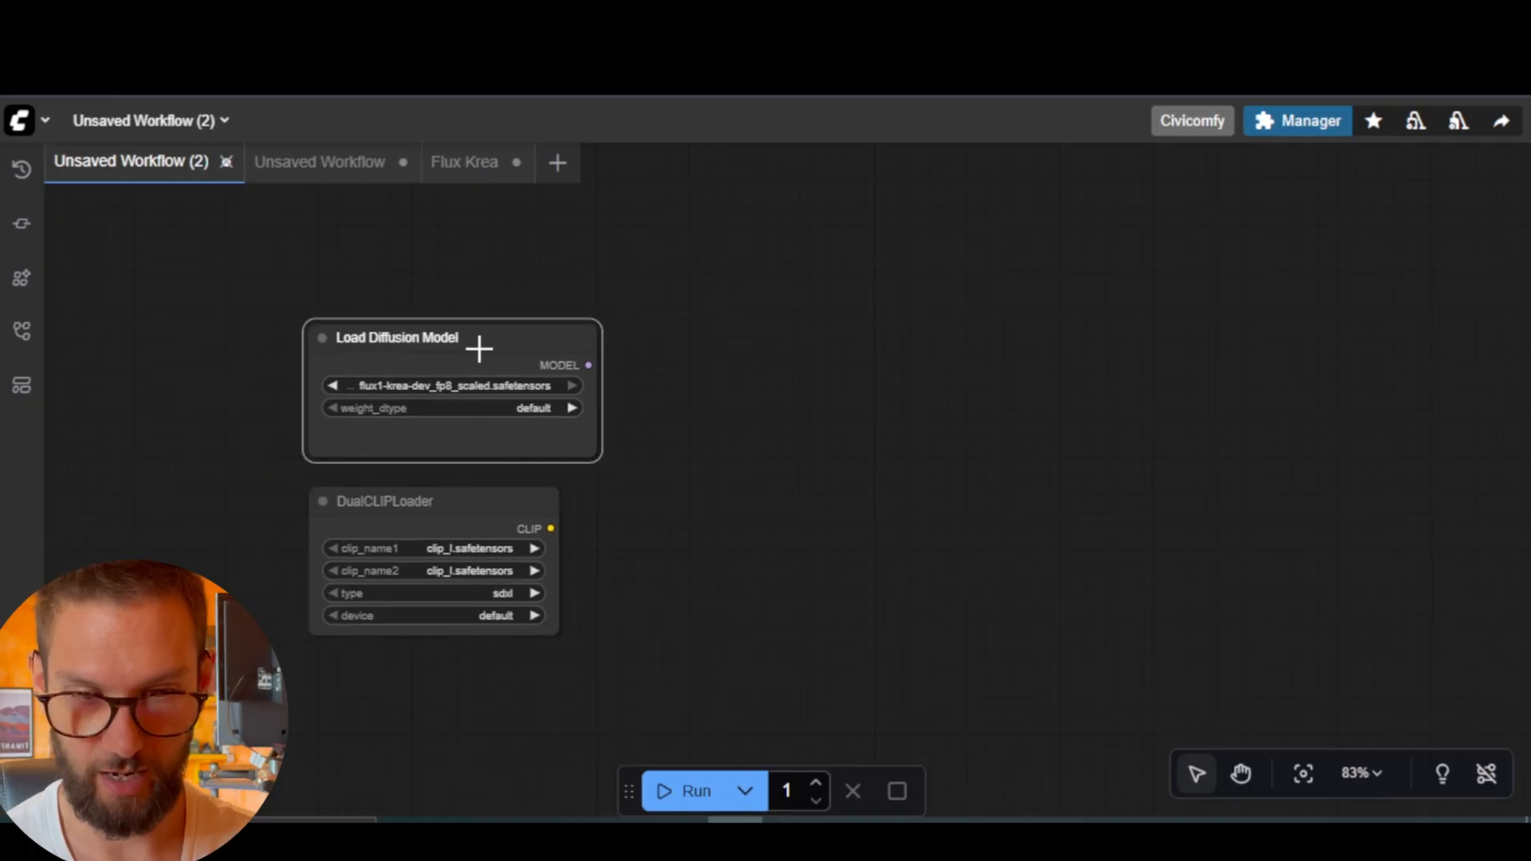
pyautogui.click(486, 598)
pyautogui.click(509, 670)
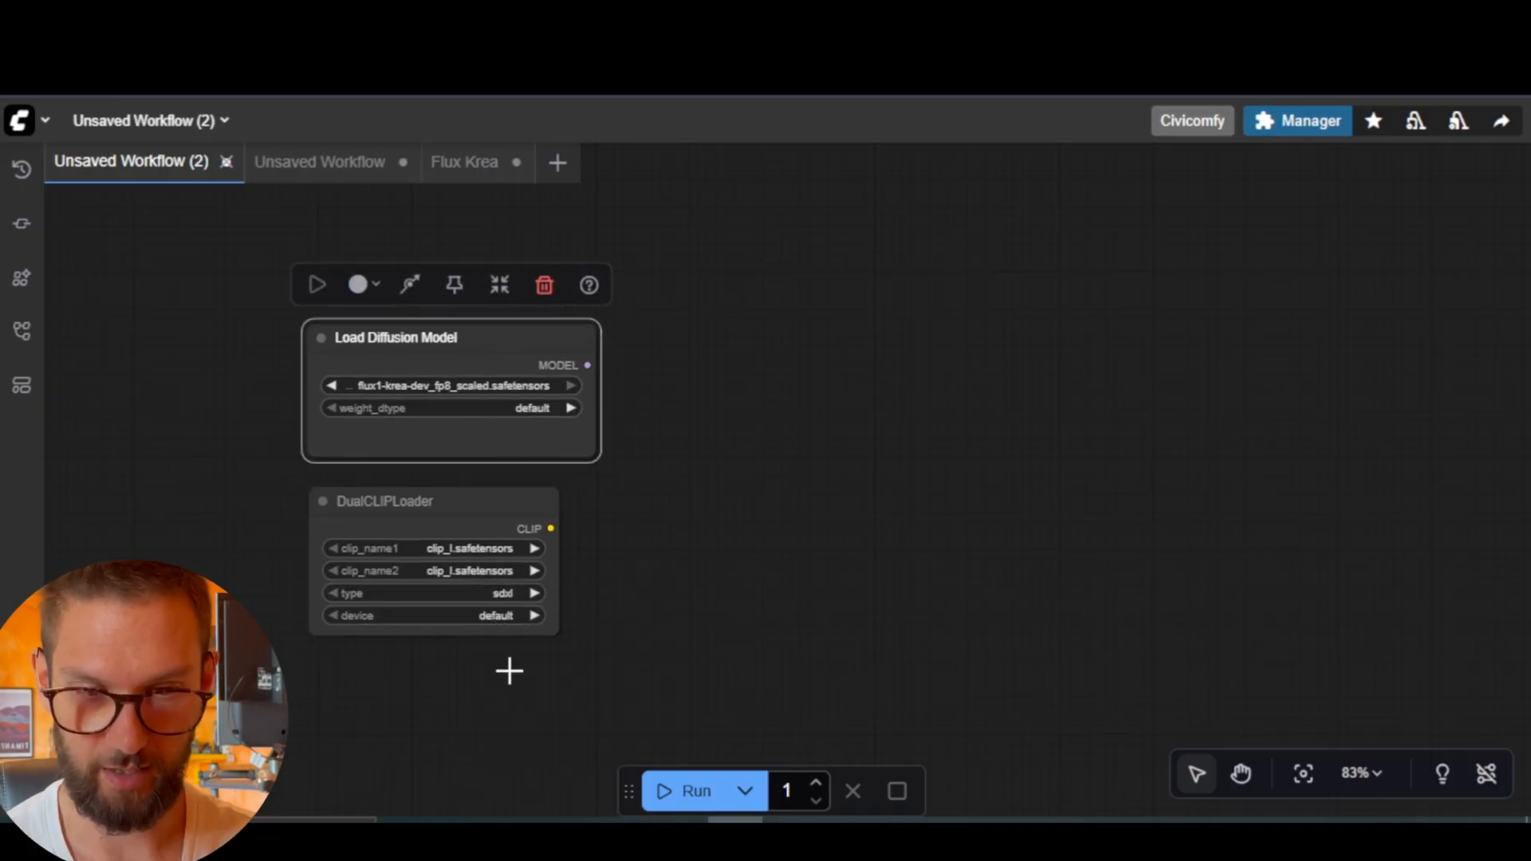
pyautogui.click(506, 548)
pyautogui.click(590, 533)
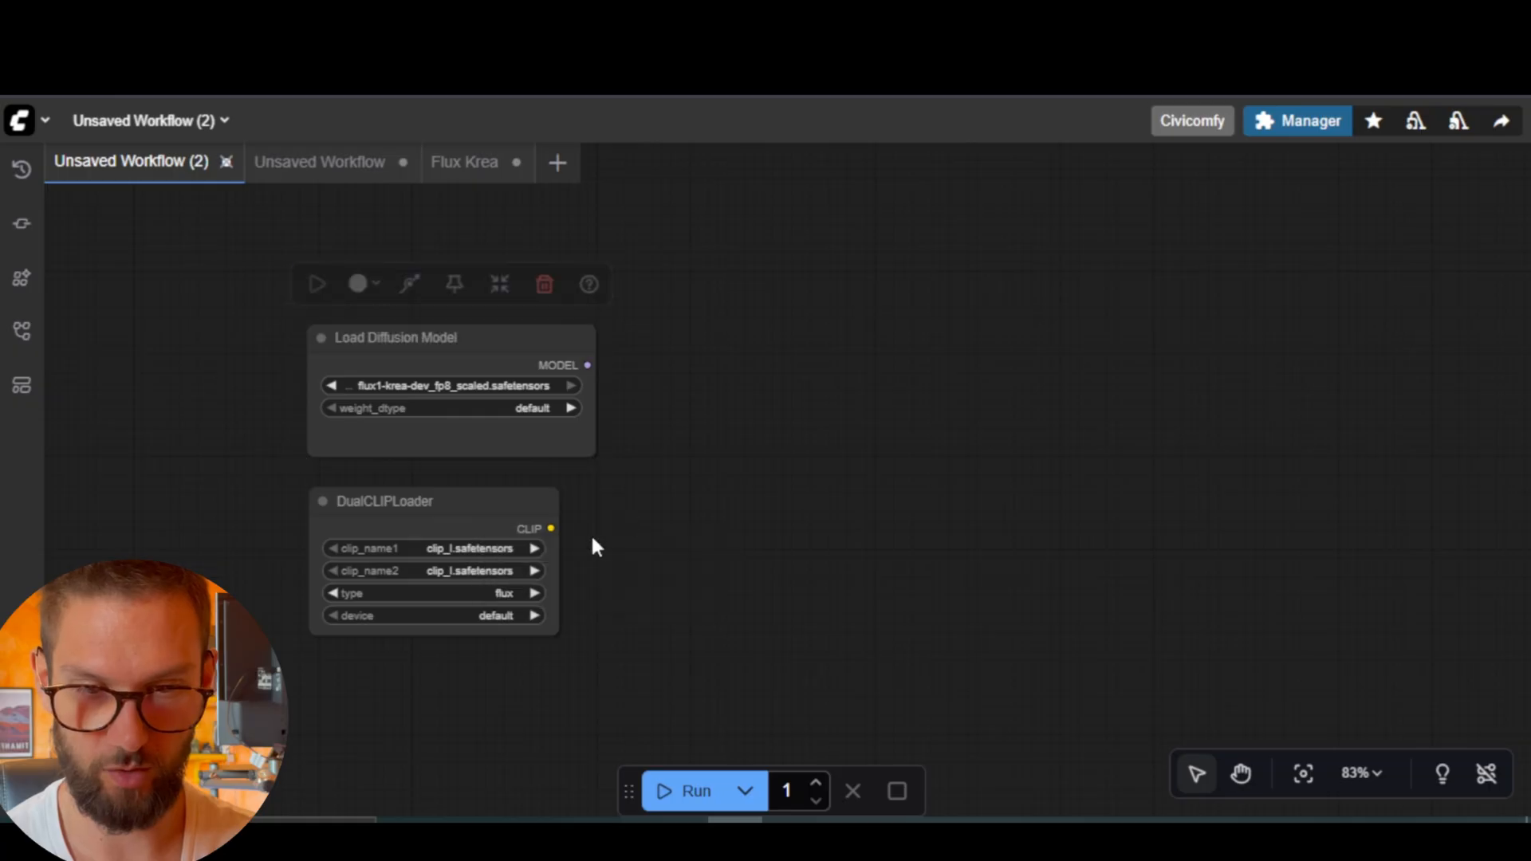
# Set the DualCLIPLoader's clip_name2 to t5xxl_fp16.safetensors and align the node with the right edge of Load Diffusion Model.
pyautogui.click(499, 570)
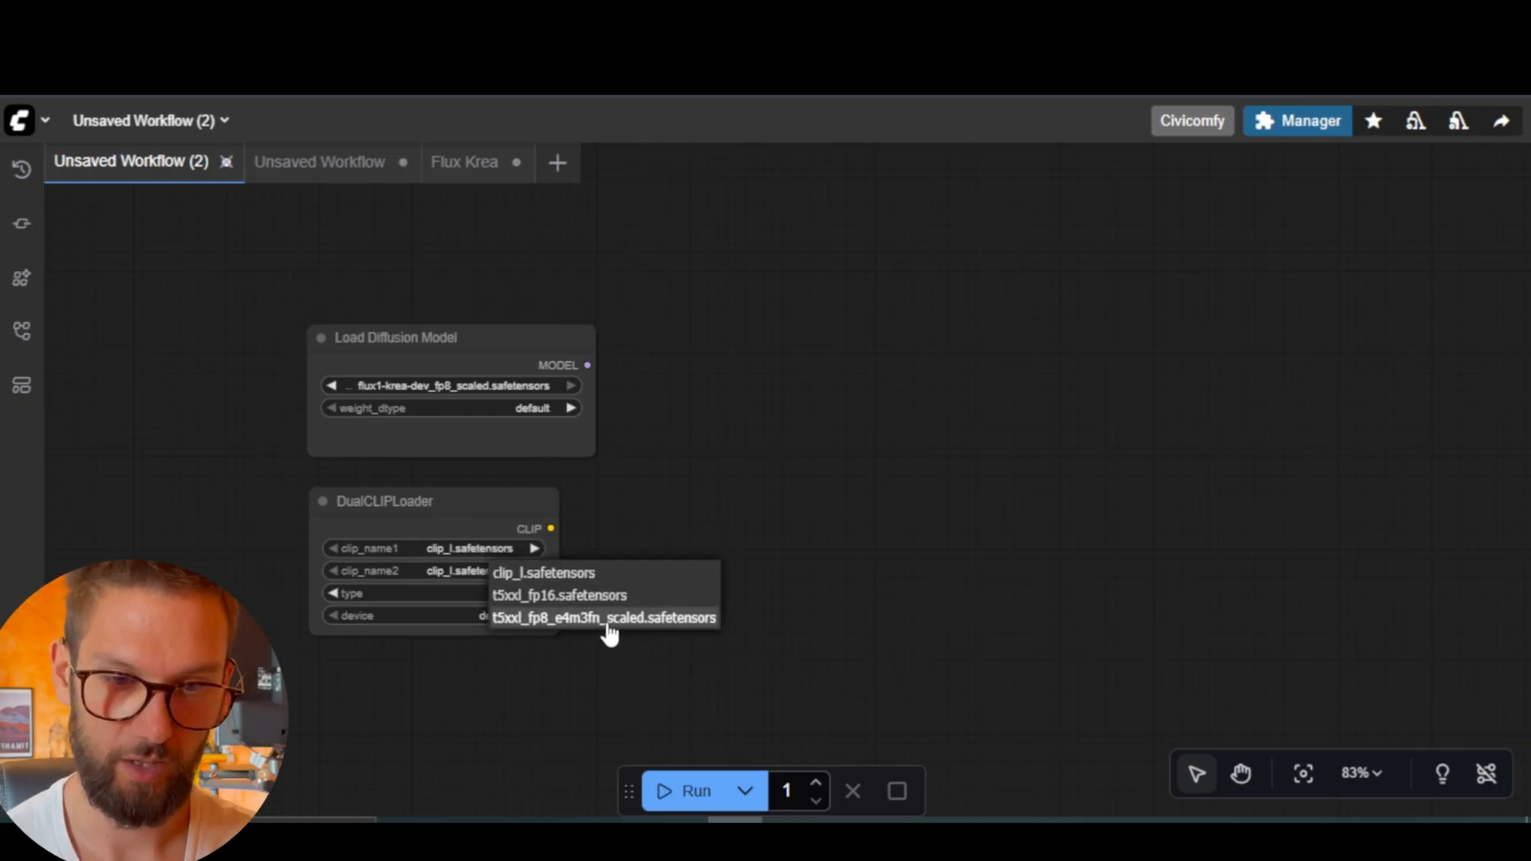
pyautogui.click(595, 595)
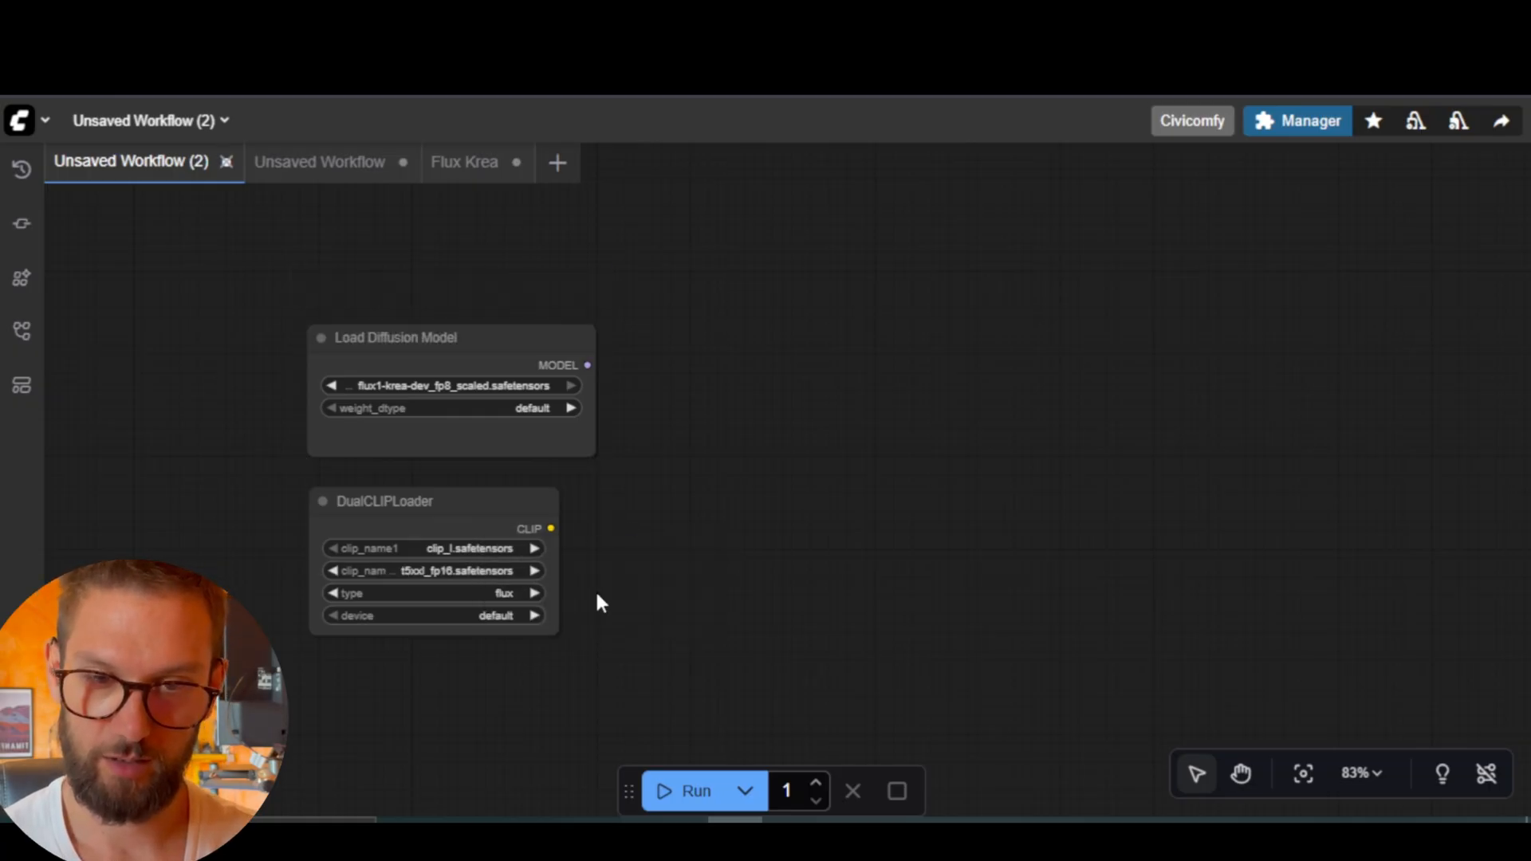
pyautogui.click(470, 572)
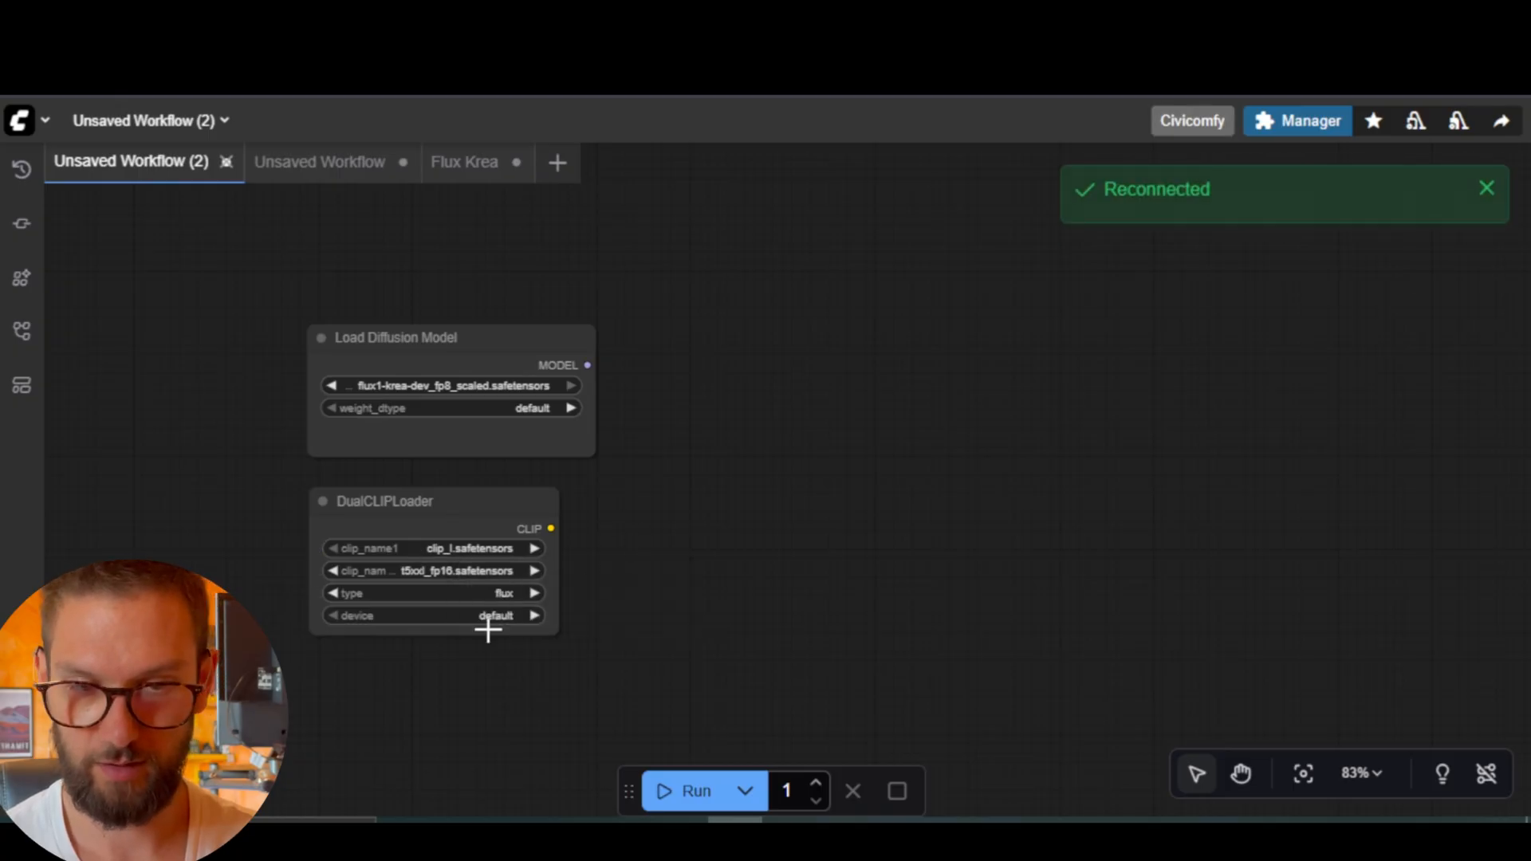
pyautogui.click(494, 617)
pyautogui.click(517, 620)
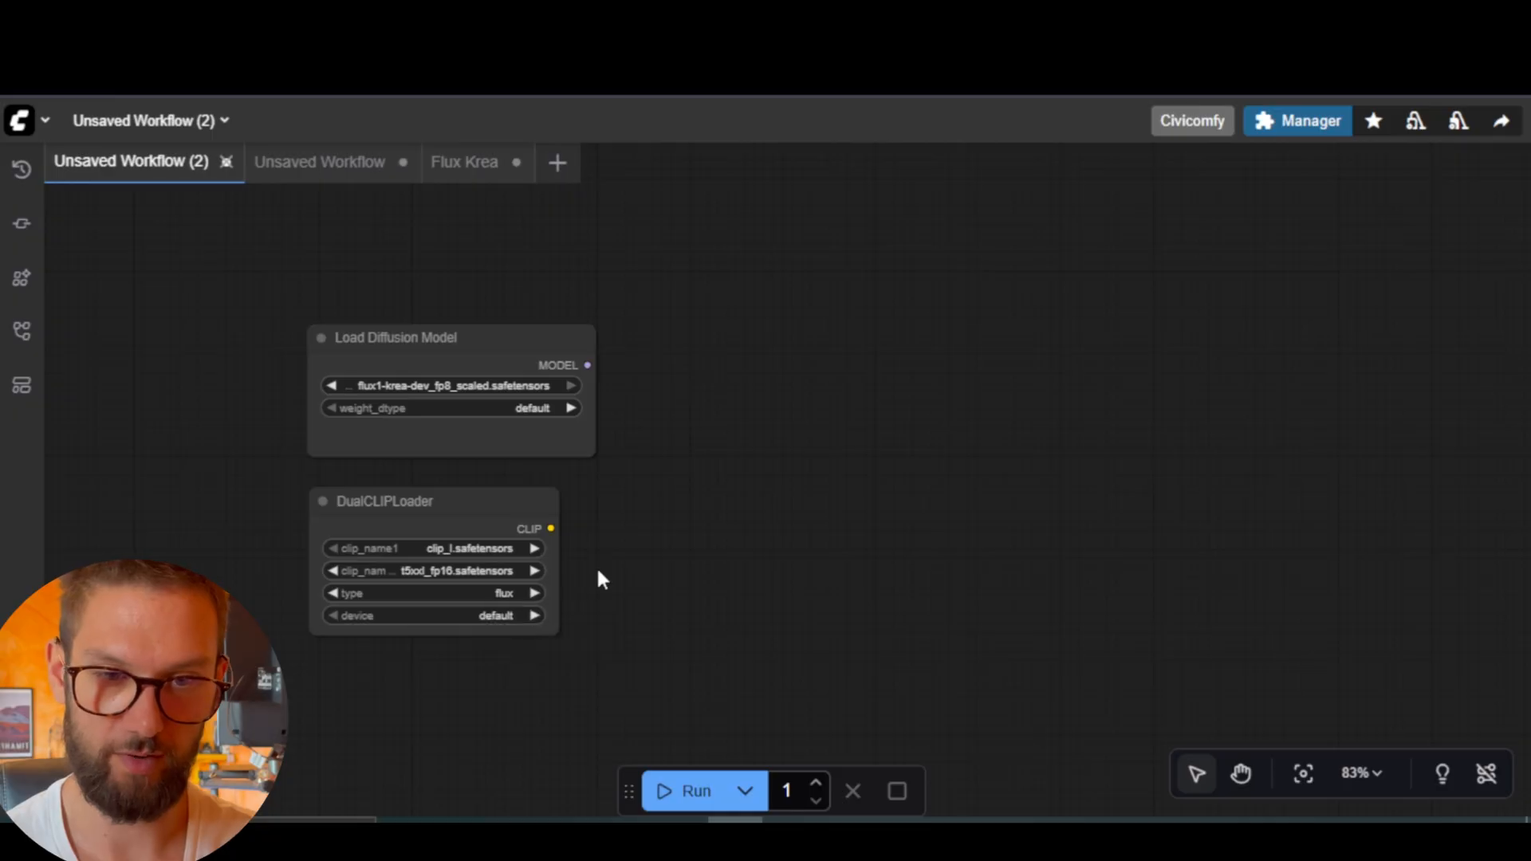
pyautogui.moveTo(538, 503); pyautogui.dragTo(572, 505)
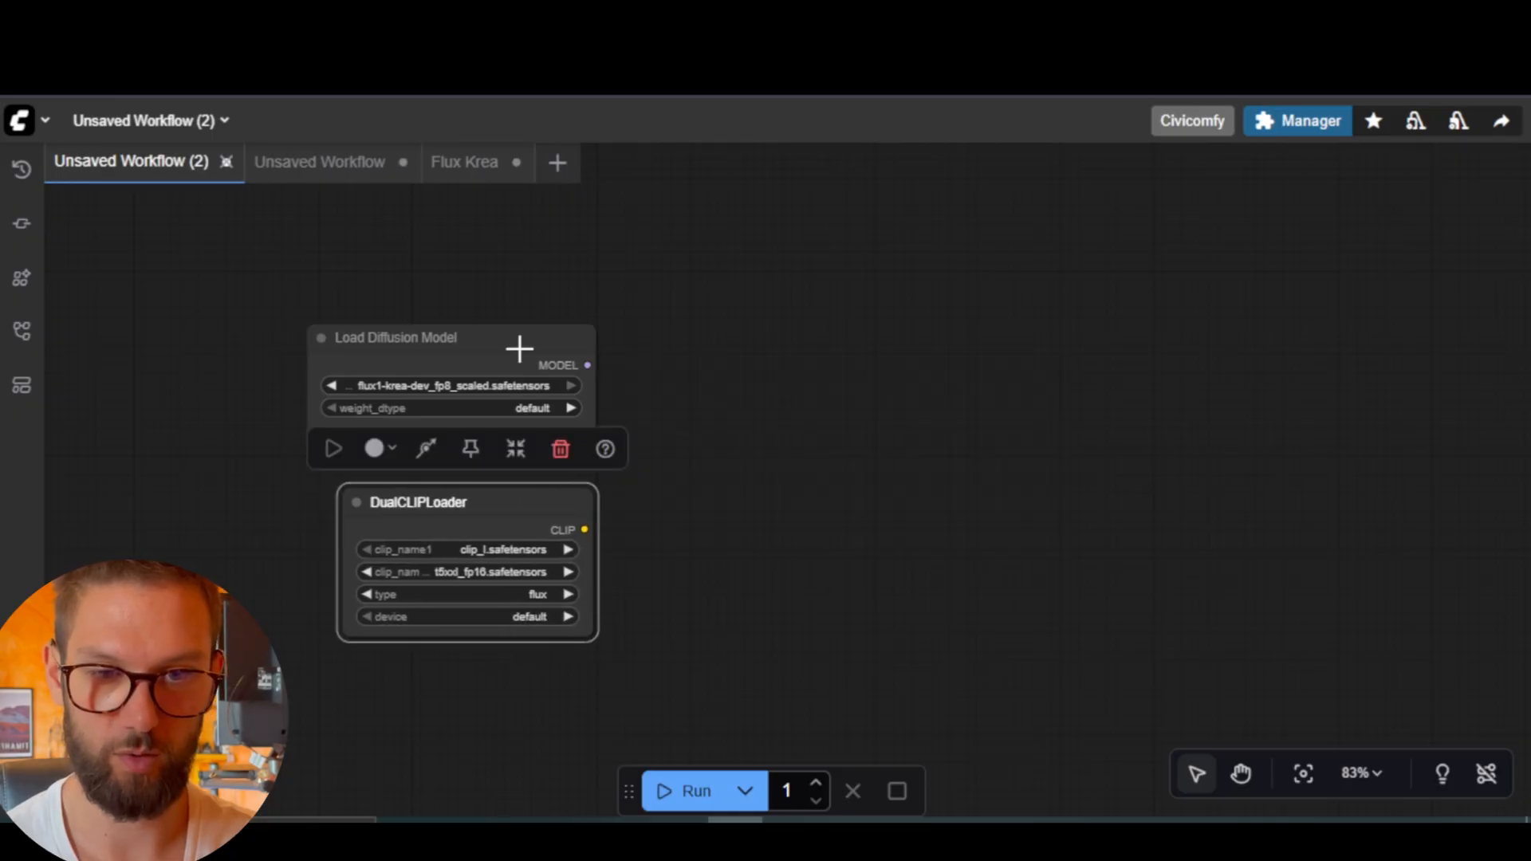
pyautogui.click(821, 400)
# Add a Load VAE node and place it directly below the DualCLIPLoader, aligned with it.
pyautogui.scroll(-2, 778, 452)
pyautogui.scroll(2, 773, 470)
pyautogui.moveTo(760, 566); pyautogui.dragTo(764, 420)
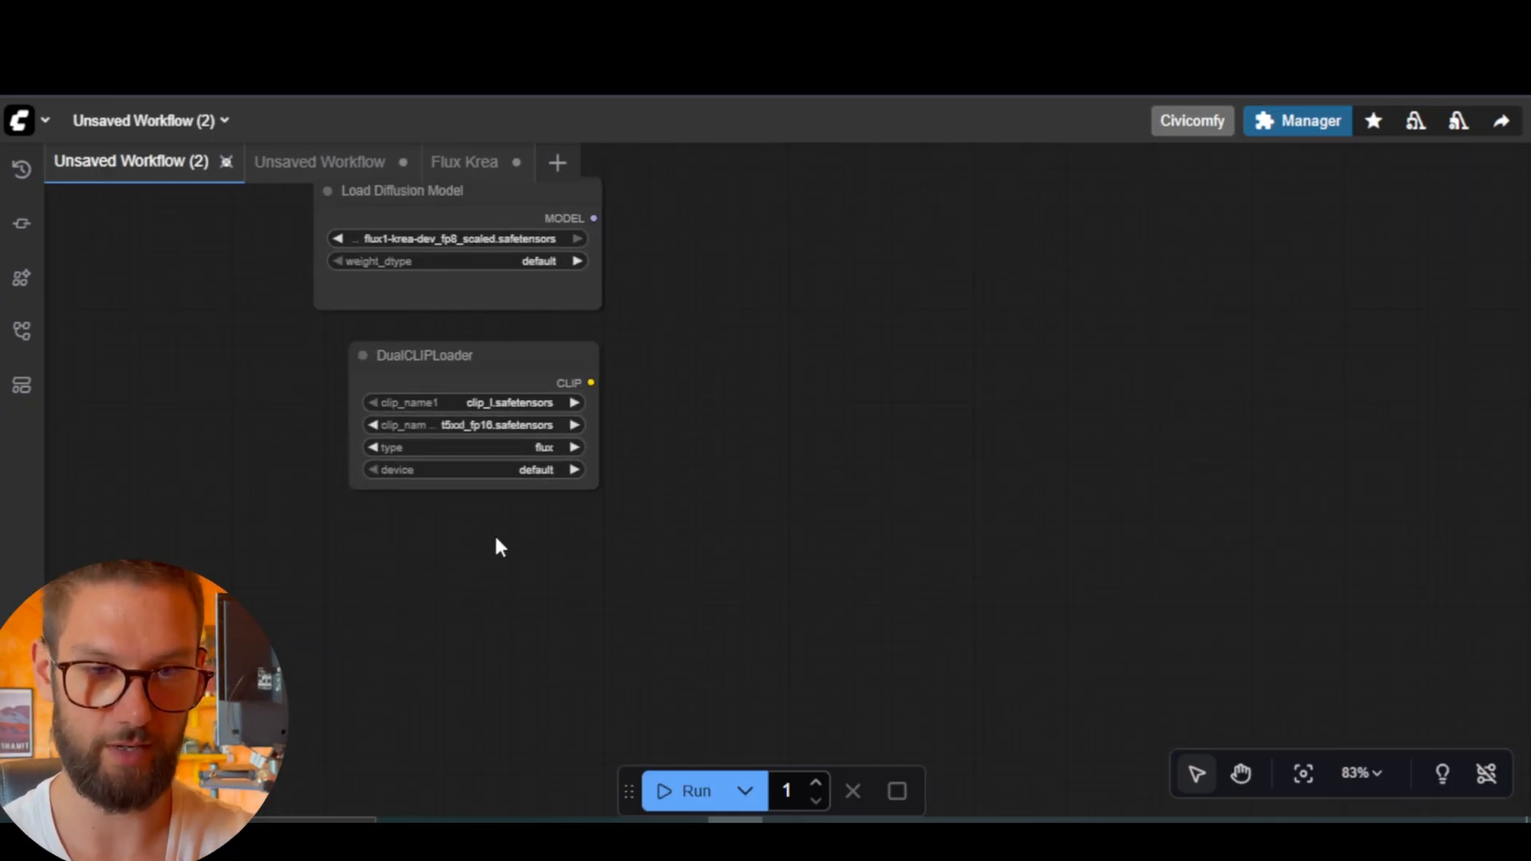
pyautogui.doubleClick(496, 542)
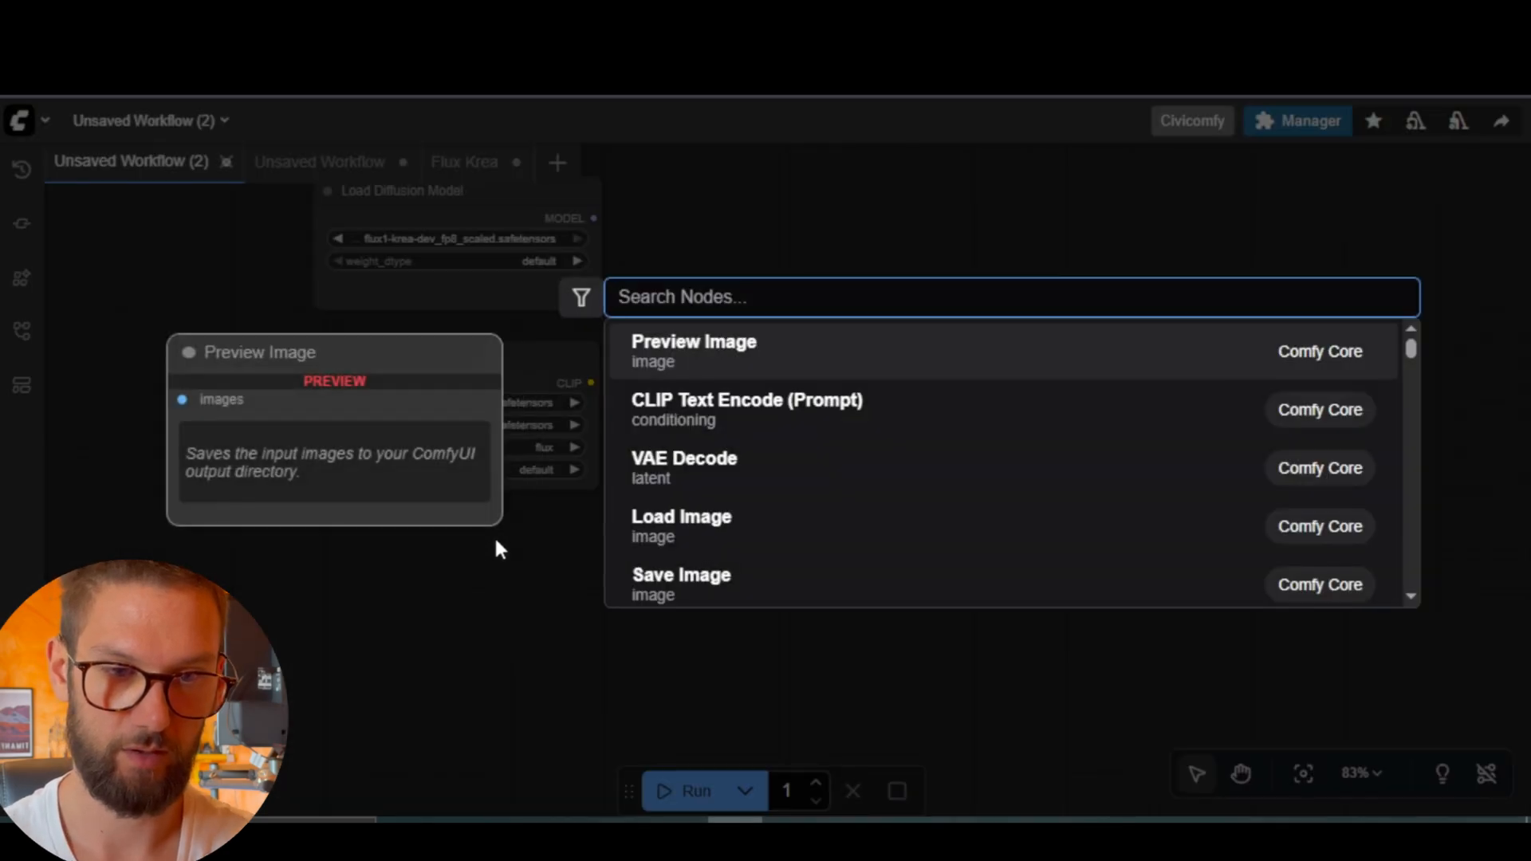
pyautogui.write('load')
pyautogui.click(712, 481)
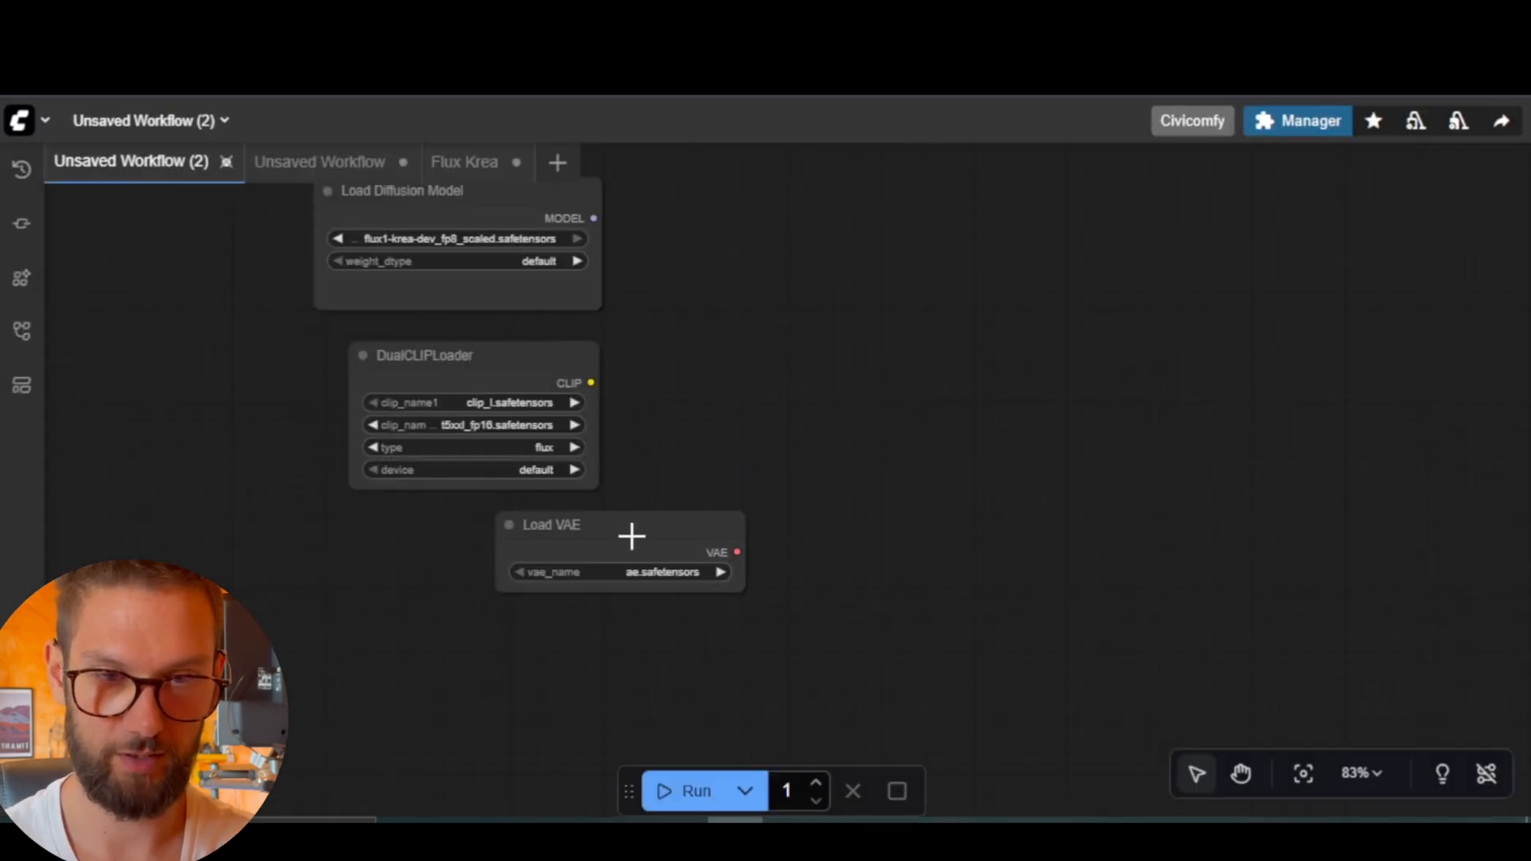
pyautogui.moveTo(629, 537); pyautogui.dragTo(468, 533)
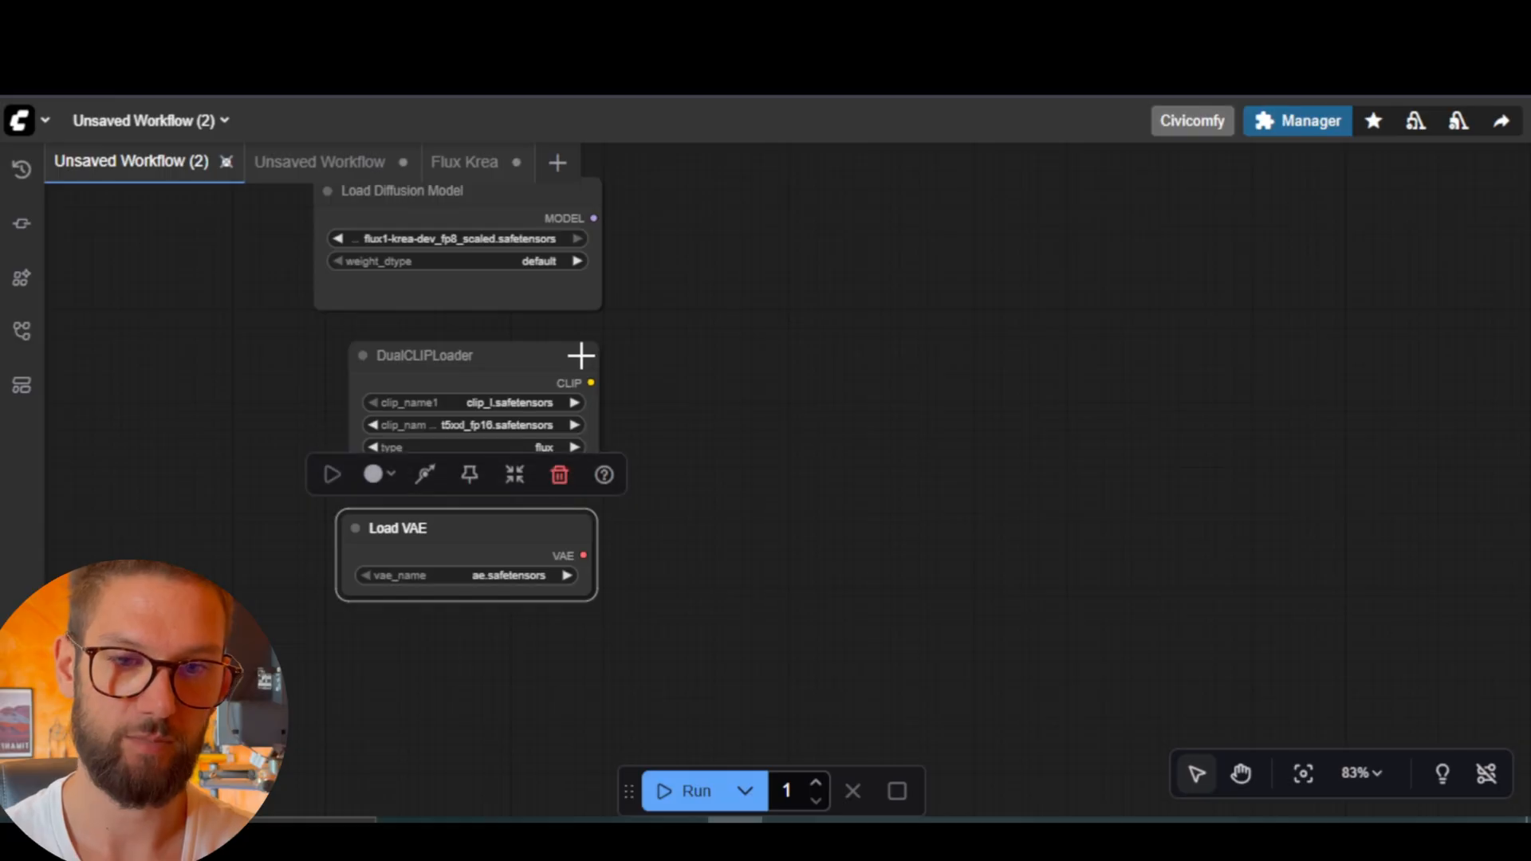
# Add two CLIP Text Encode (Prompt) nodes, one above the other, both fed by the DualCLIPLoader's CLIP output.
pyautogui.moveTo(580, 356); pyautogui.dragTo(763, 260)
pyautogui.click(684, 425)
pyautogui.scroll(-1, 687, 424)
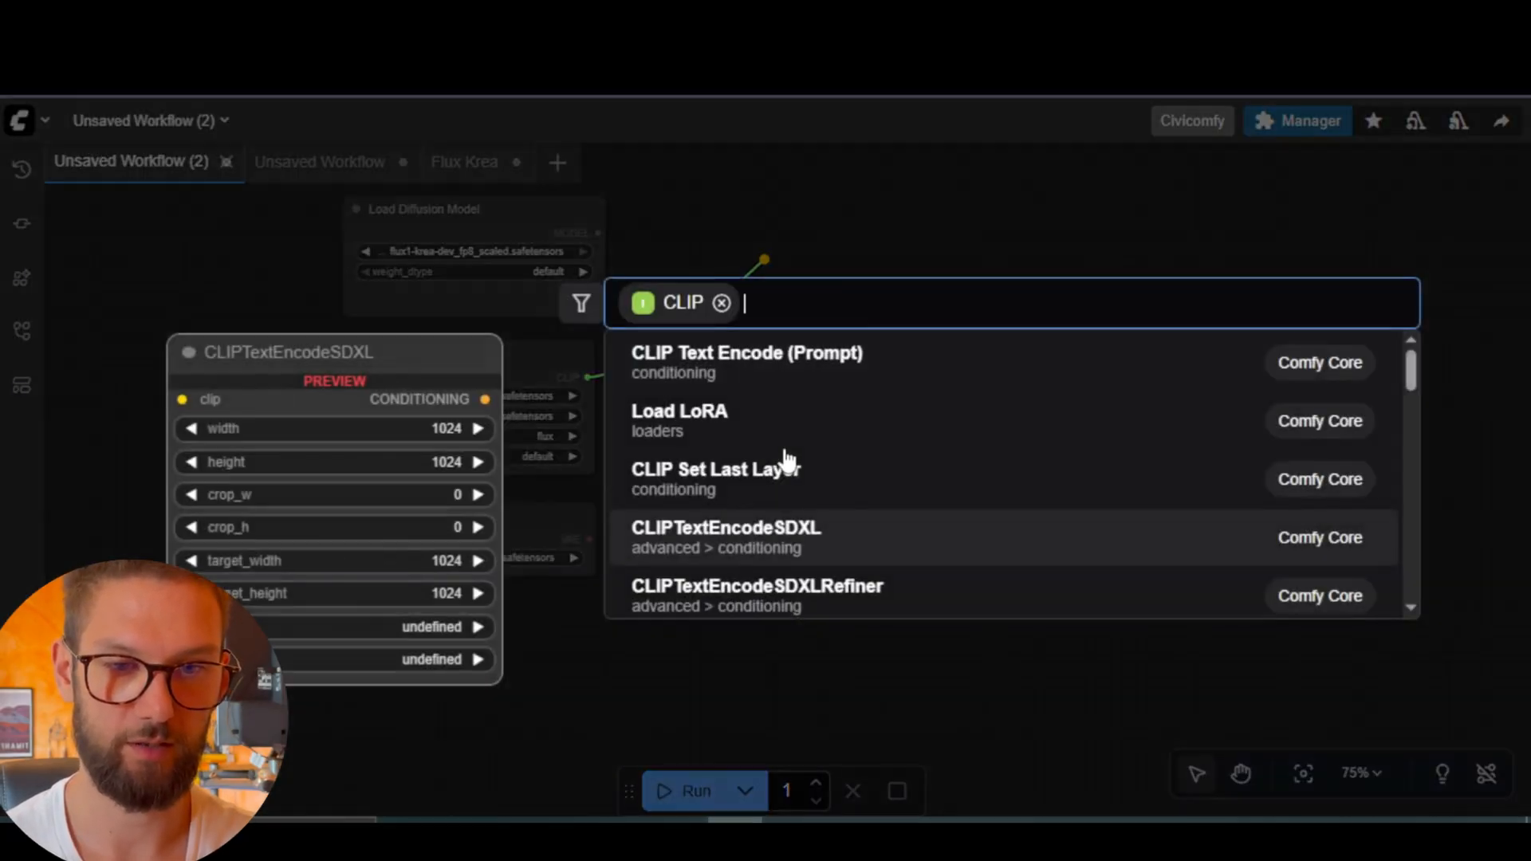
pyautogui.click(810, 358)
pyautogui.moveTo(587, 377); pyautogui.dragTo(772, 558)
pyautogui.press('Return')
# Rename the upper CLIP Text Encode node to Positive (Prompt).
pyautogui.click(954, 252)
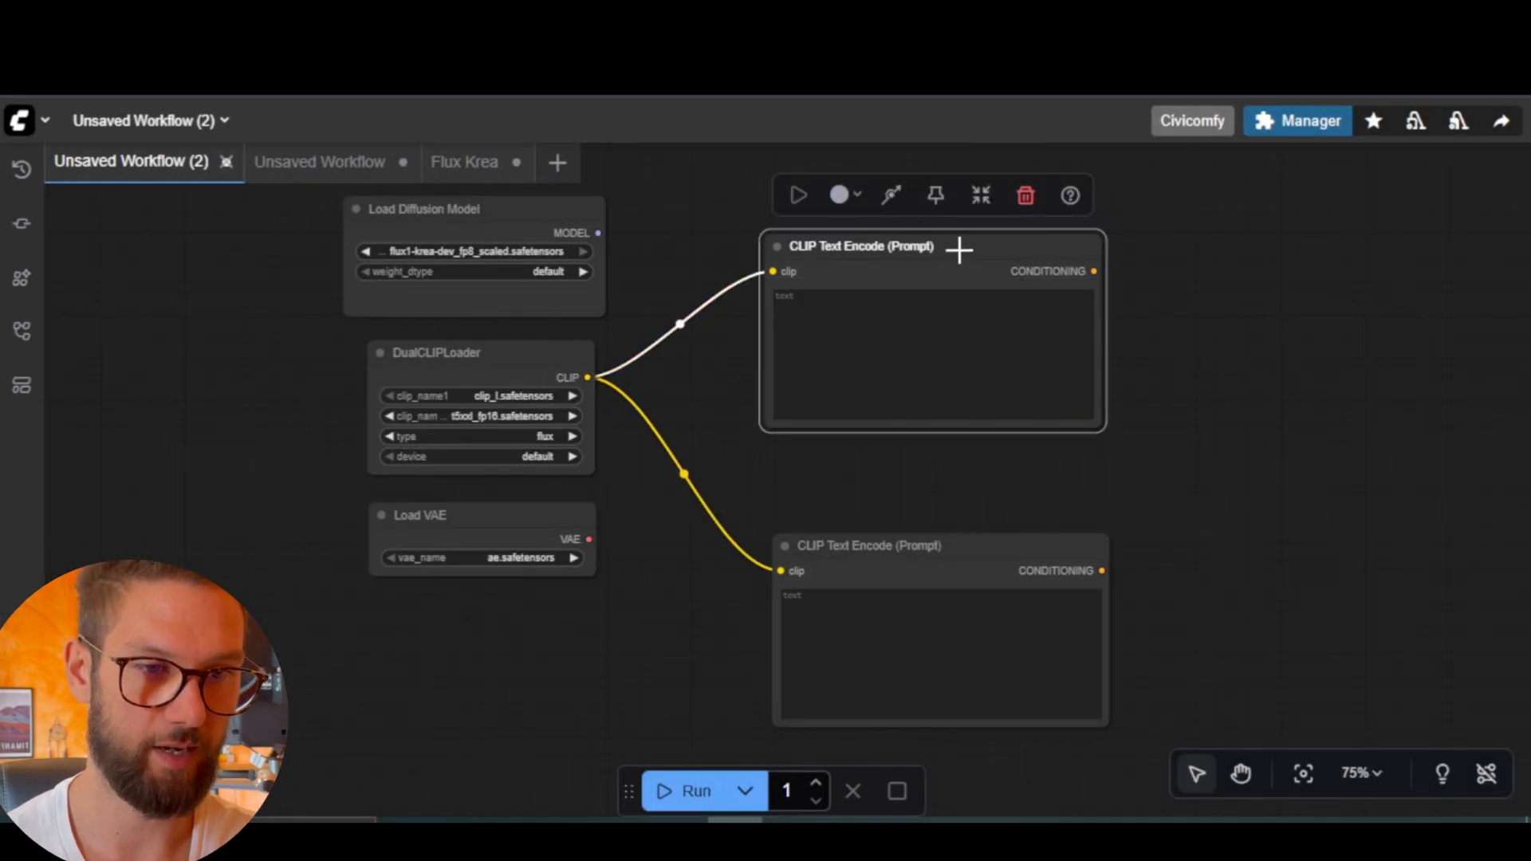
pyautogui.rightClick(960, 251)
pyautogui.click(981, 338)
pyautogui.moveTo(1187, 288); pyautogui.dragTo(1031, 297)
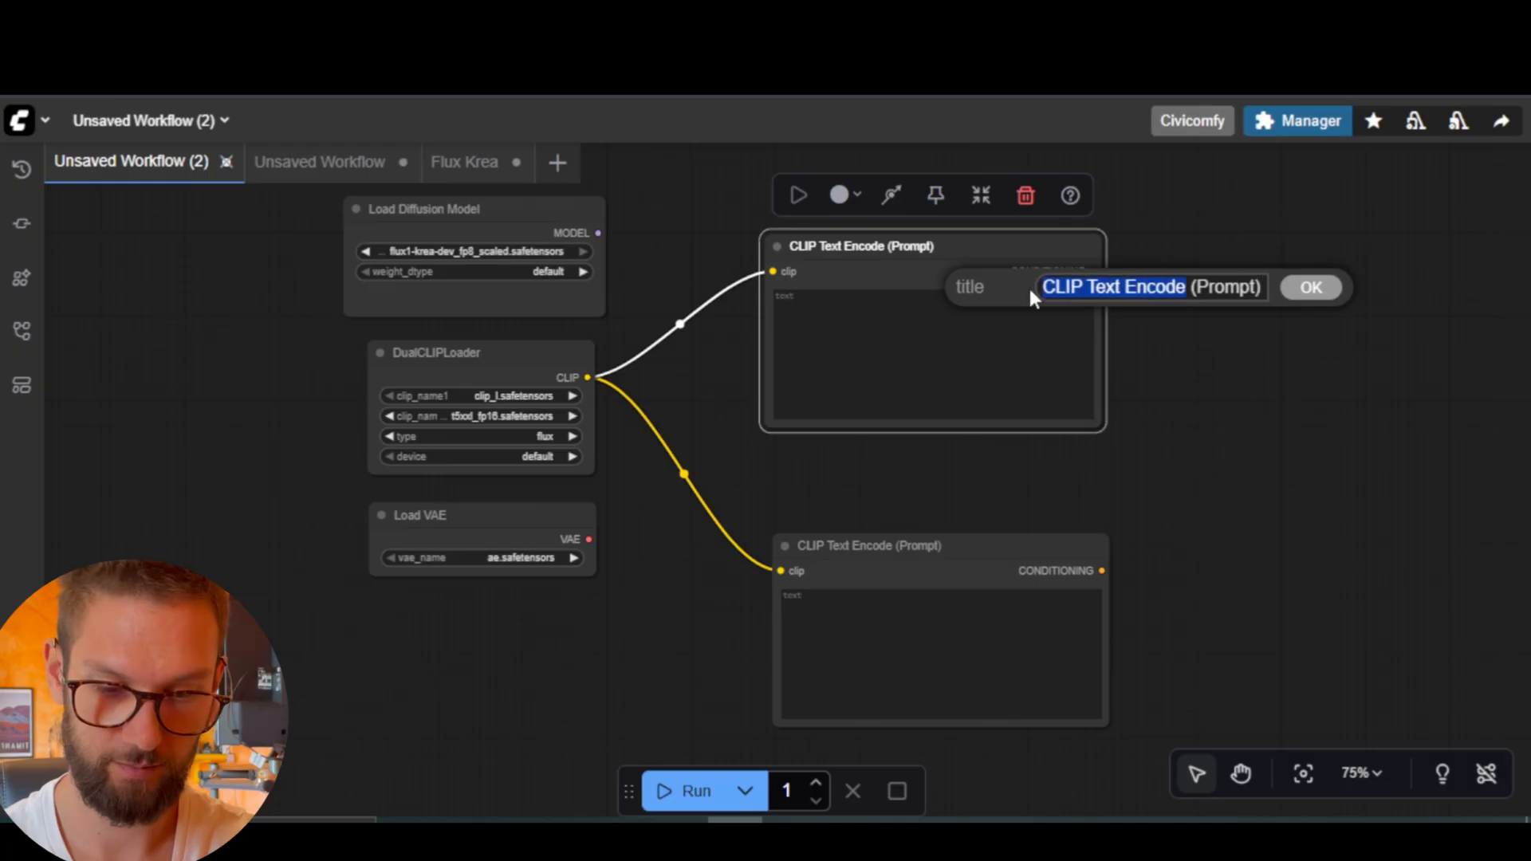
pyautogui.write('Positive')
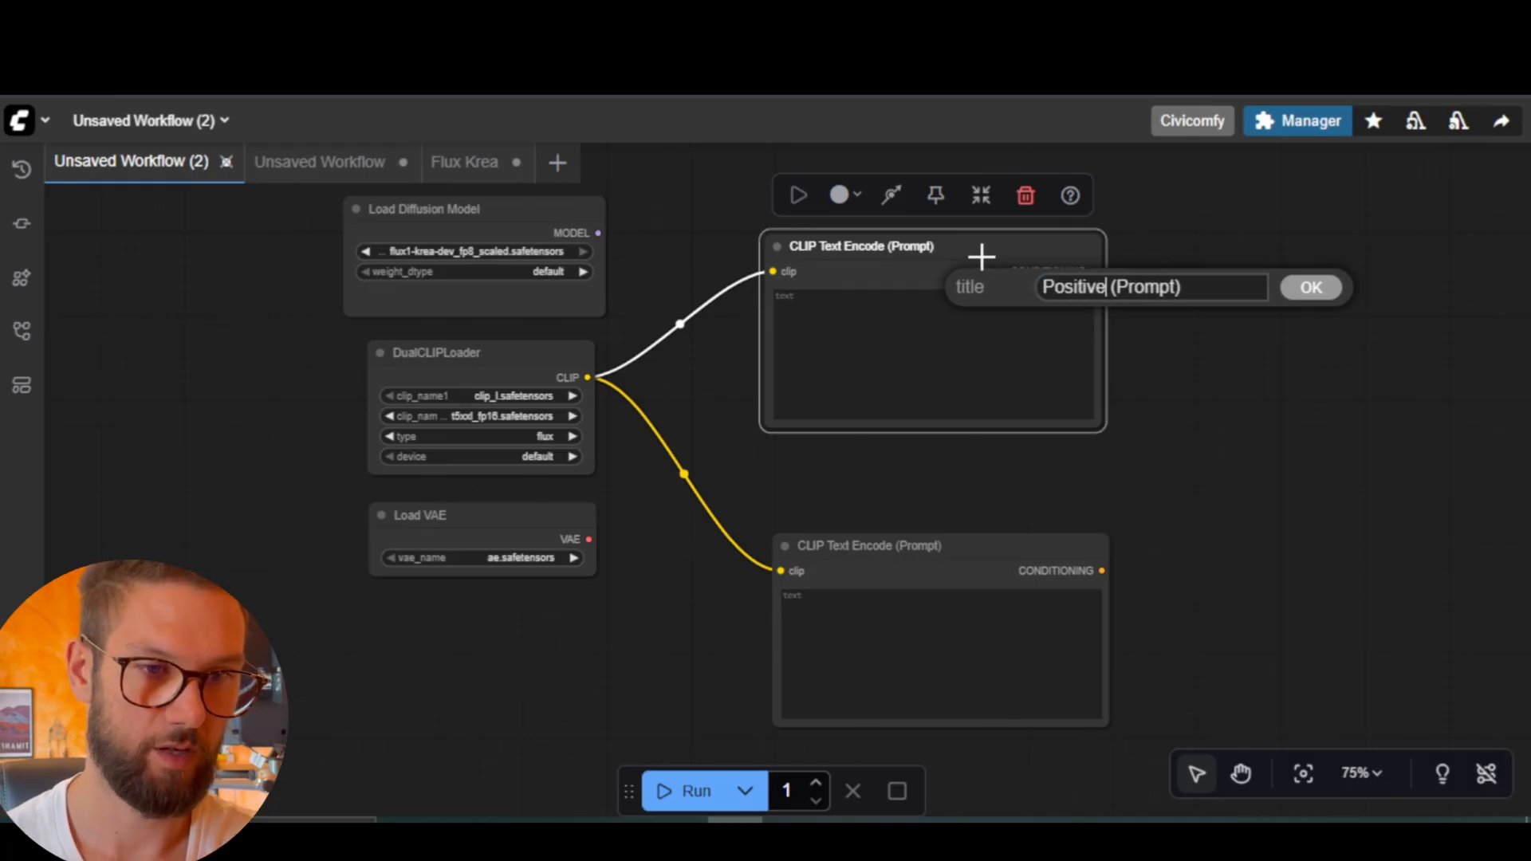
pyautogui.click(1311, 289)
# Colour the Positive (Prompt) node green.
pyautogui.rightClick(1002, 254)
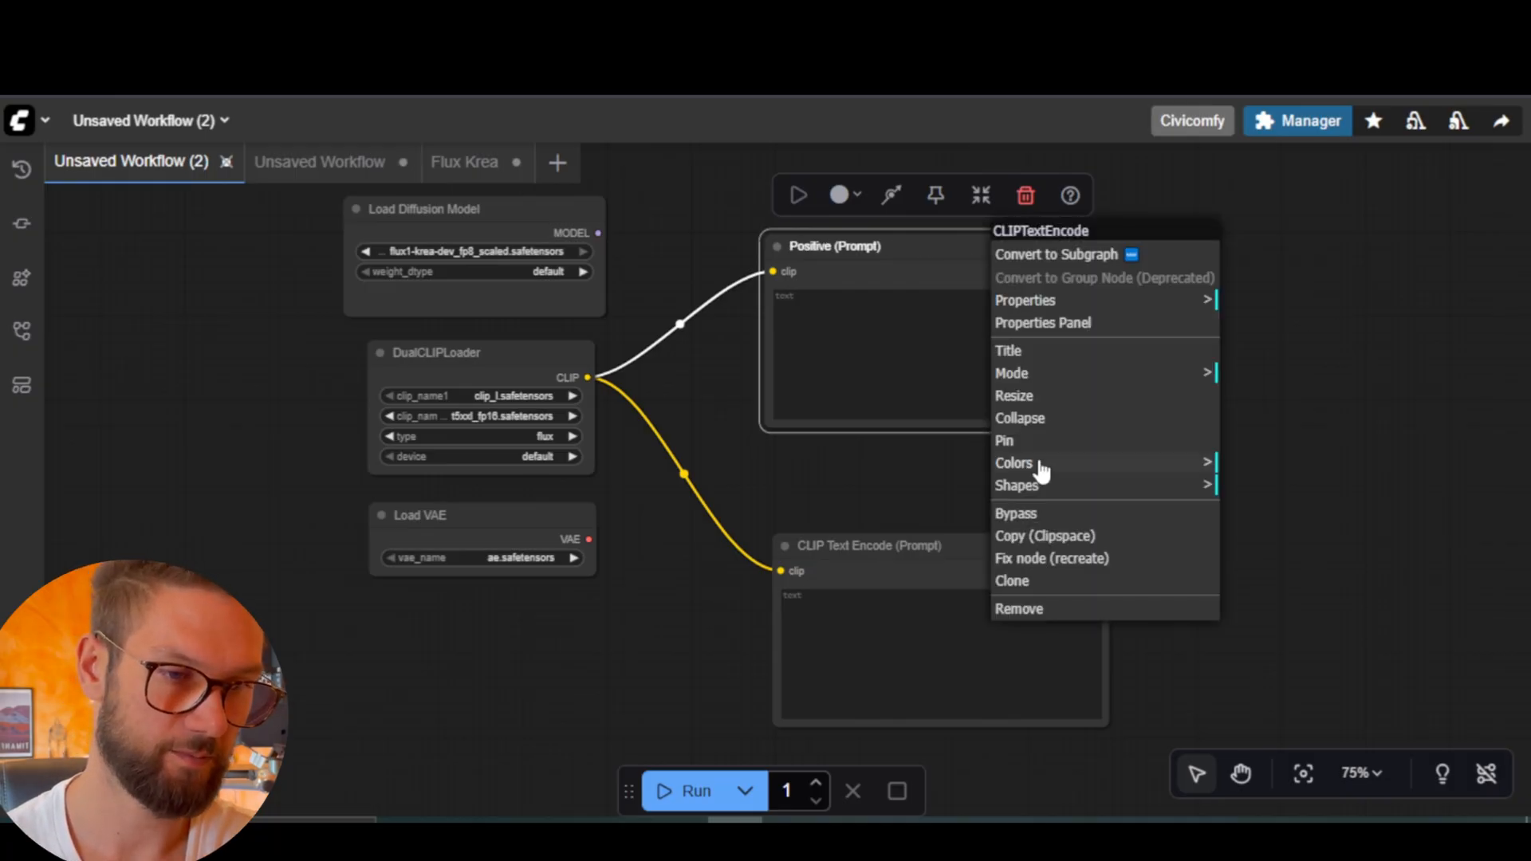
pyautogui.click(1042, 486)
pyautogui.click(1029, 462)
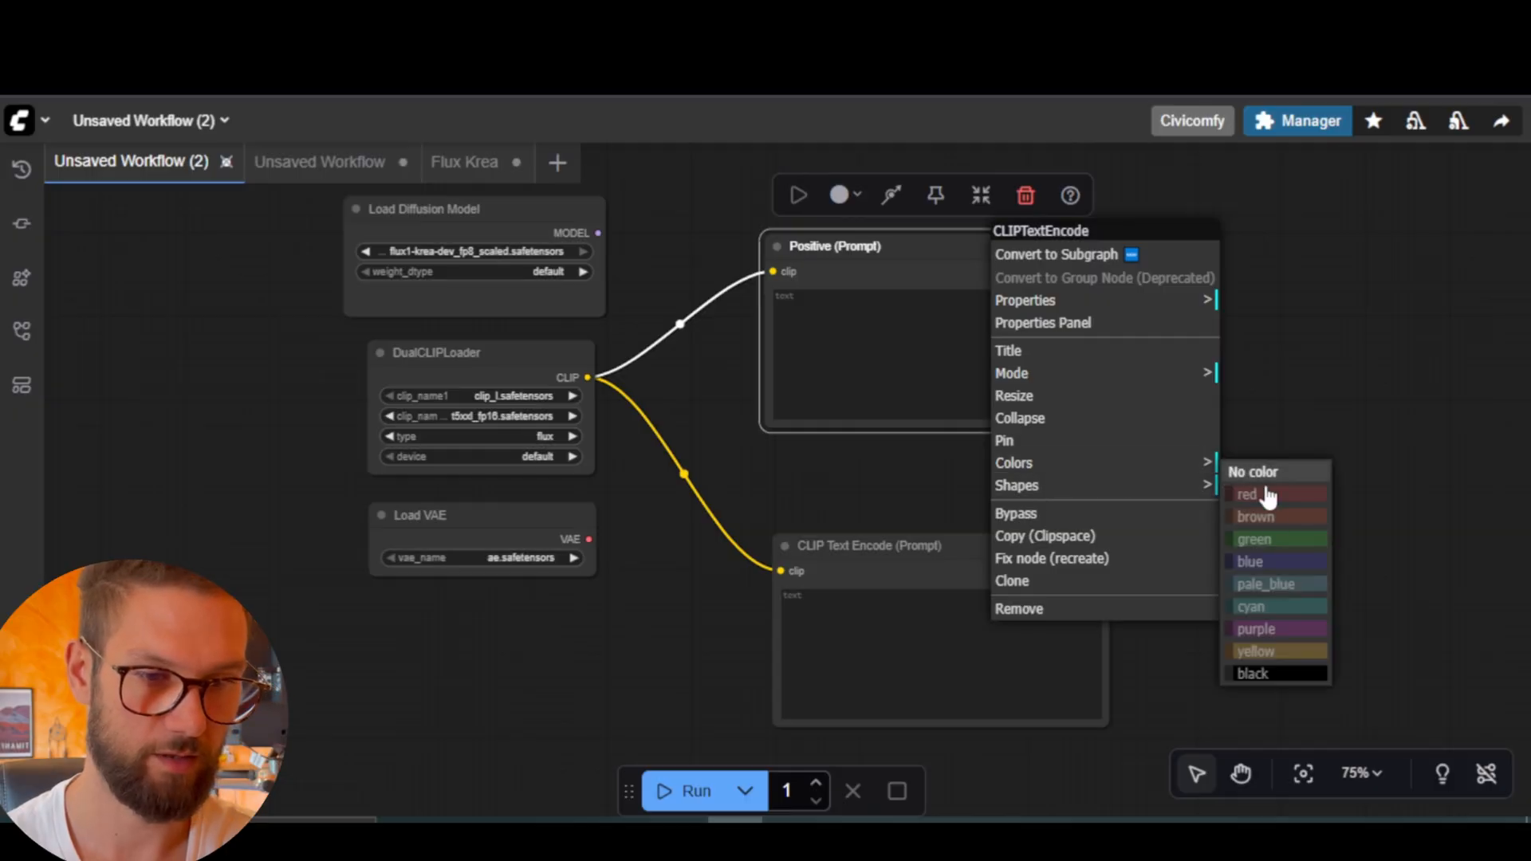
pyautogui.click(1247, 533)
# Rename the lower CLIP Text Encode node to Negative (Prompt).
pyautogui.rightClick(961, 548)
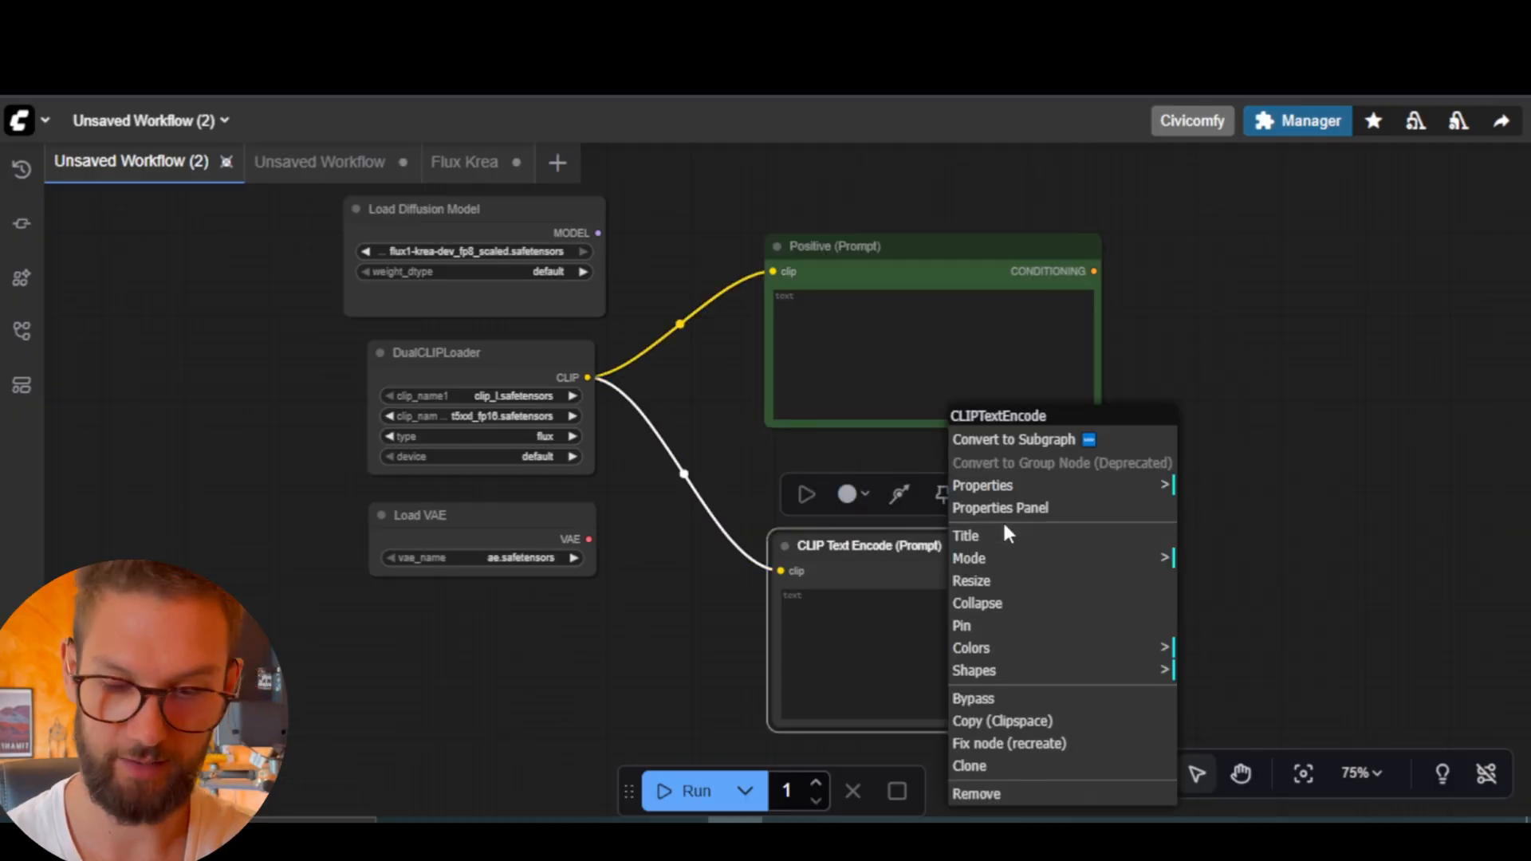
pyautogui.click(966, 536)
pyautogui.moveTo(1182, 479); pyautogui.dragTo(1043, 486)
pyautogui.write('Negative (Prompt')
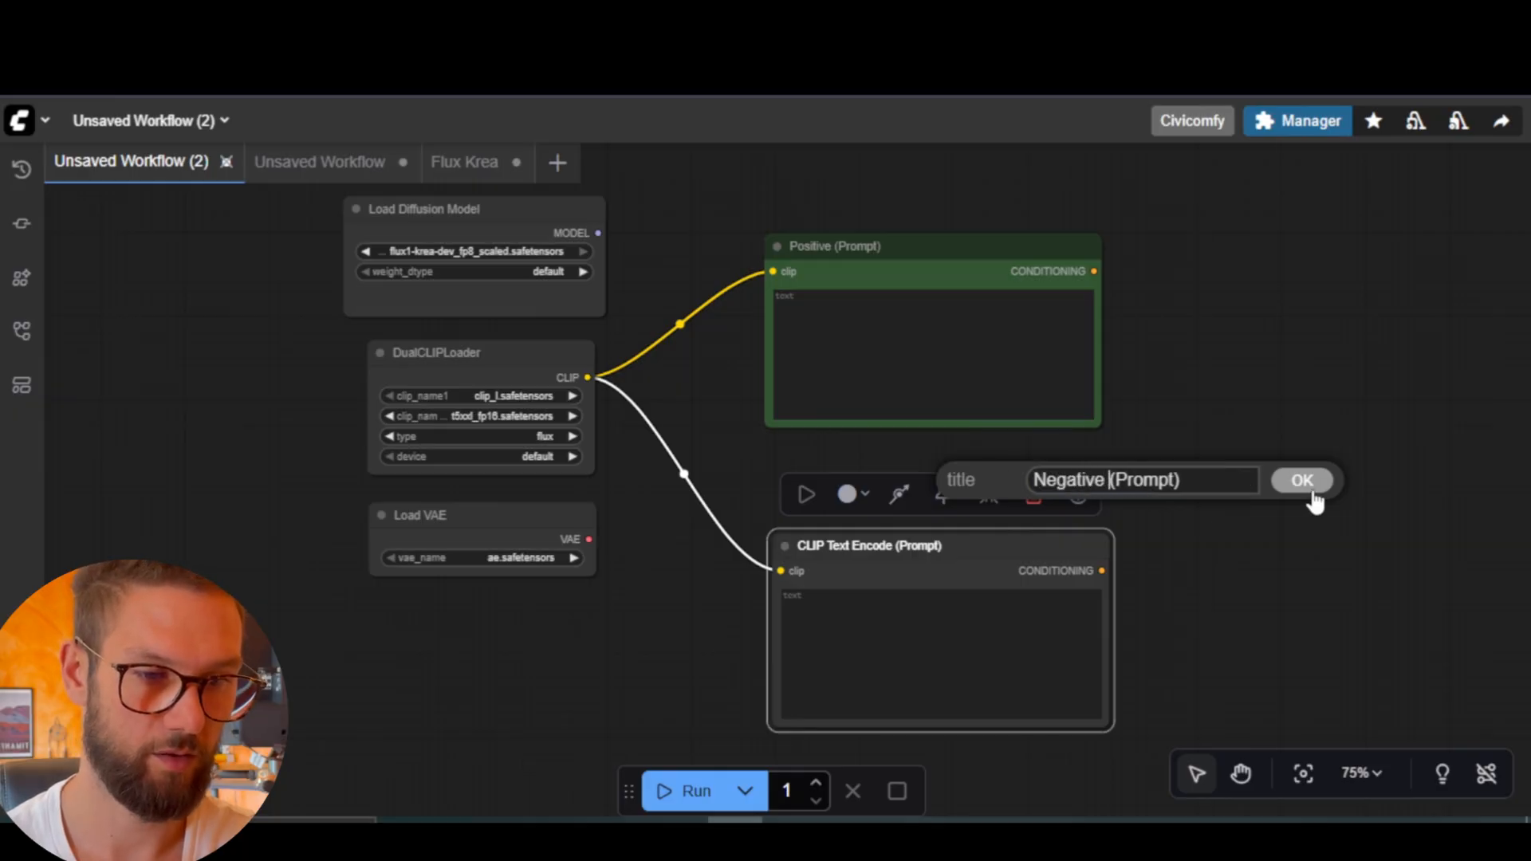
pyautogui.click(1310, 493)
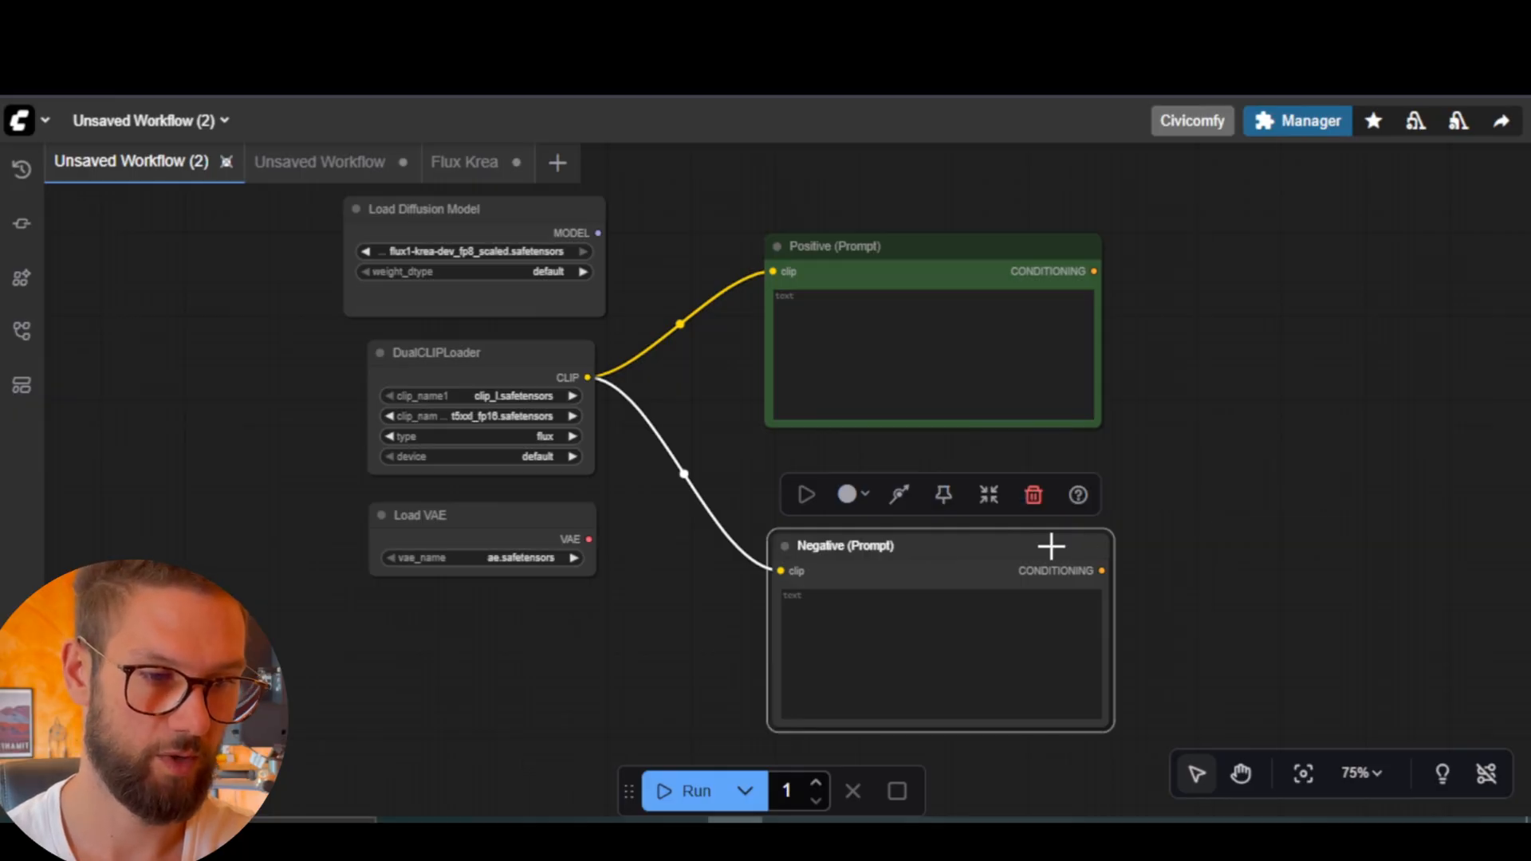
# Colour the Negative (Prompt) node red.
pyautogui.rightClick(1050, 543)
pyautogui.click(1086, 652)
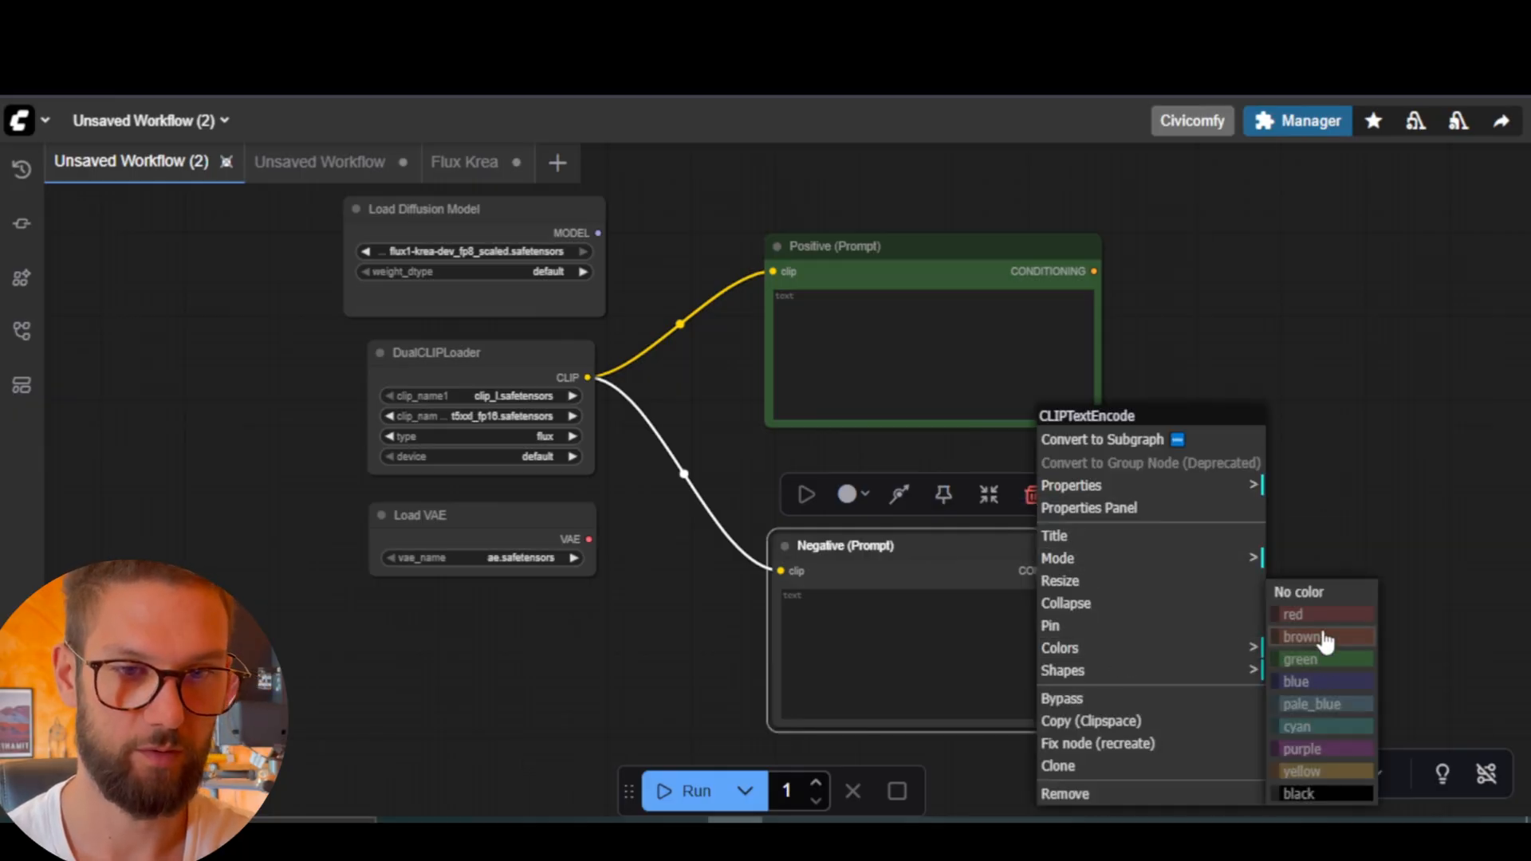
pyautogui.click(1292, 614)
# Move the two prompt nodes up and closer together, stacking Positive (Prompt) just above Negative (Prompt) beside the loaders.
pyautogui.moveTo(989, 244); pyautogui.dragTo(949, 132)
pyautogui.moveTo(962, 545); pyautogui.dragTo(932, 338)
pyautogui.moveTo(1210, 345); pyautogui.dragTo(968, 496)
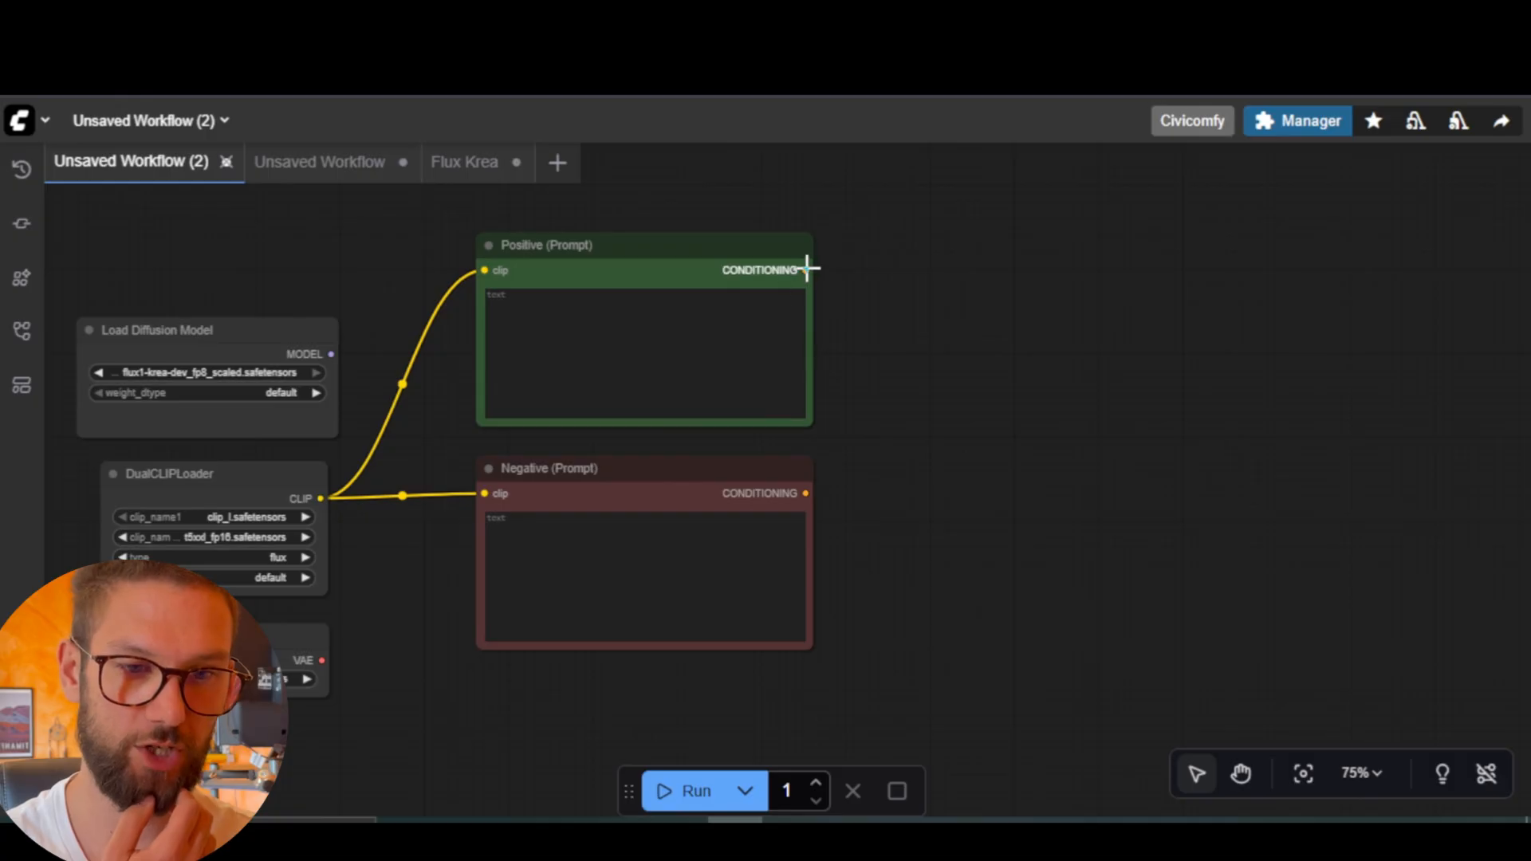
# Add a KSampler node from the Positive (Prompt) conditioning output, linked to its positive input.
pyautogui.moveTo(805, 270); pyautogui.dragTo(928, 326)
pyautogui.moveTo(978, 424); pyautogui.dragTo(957, 354)
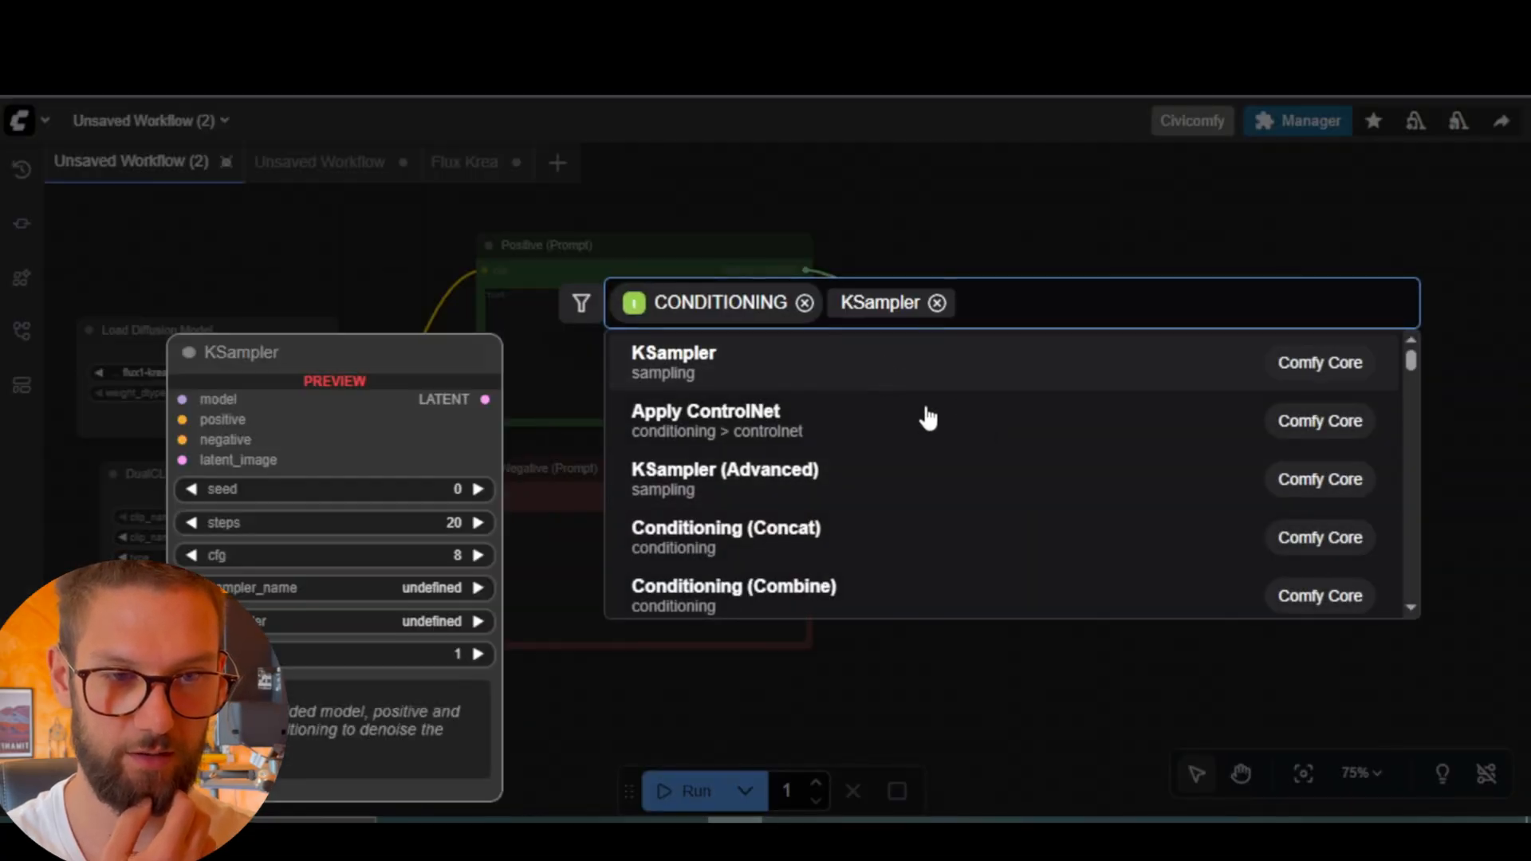
pyautogui.press('Return')
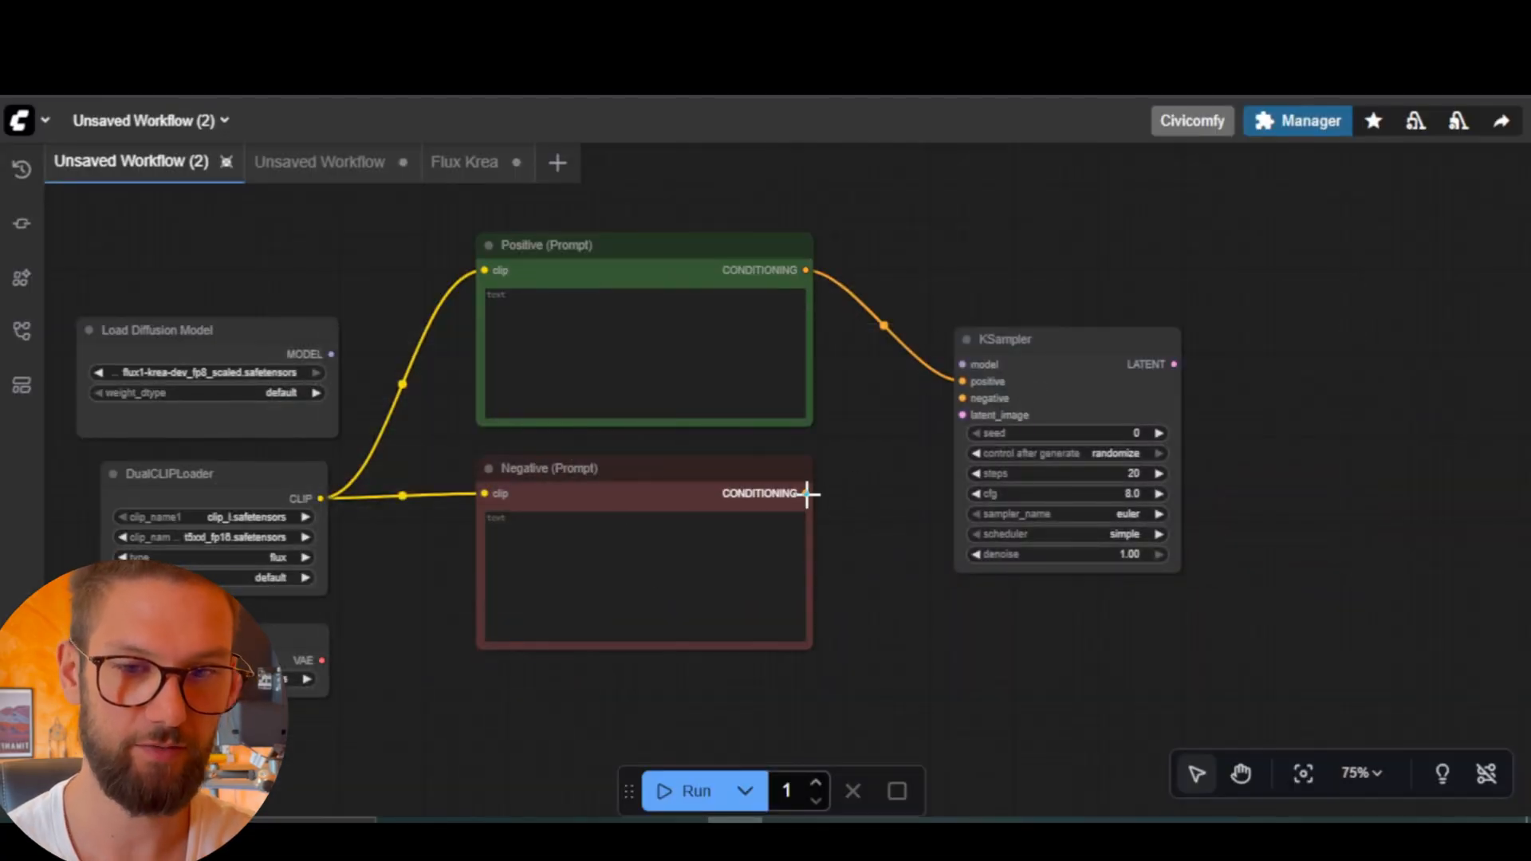
# Connect the Negative (Prompt) conditioning to the KSampler's negative input and the Load Diffusion Model output to its model input.
pyautogui.moveTo(805, 493); pyautogui.dragTo(962, 398)
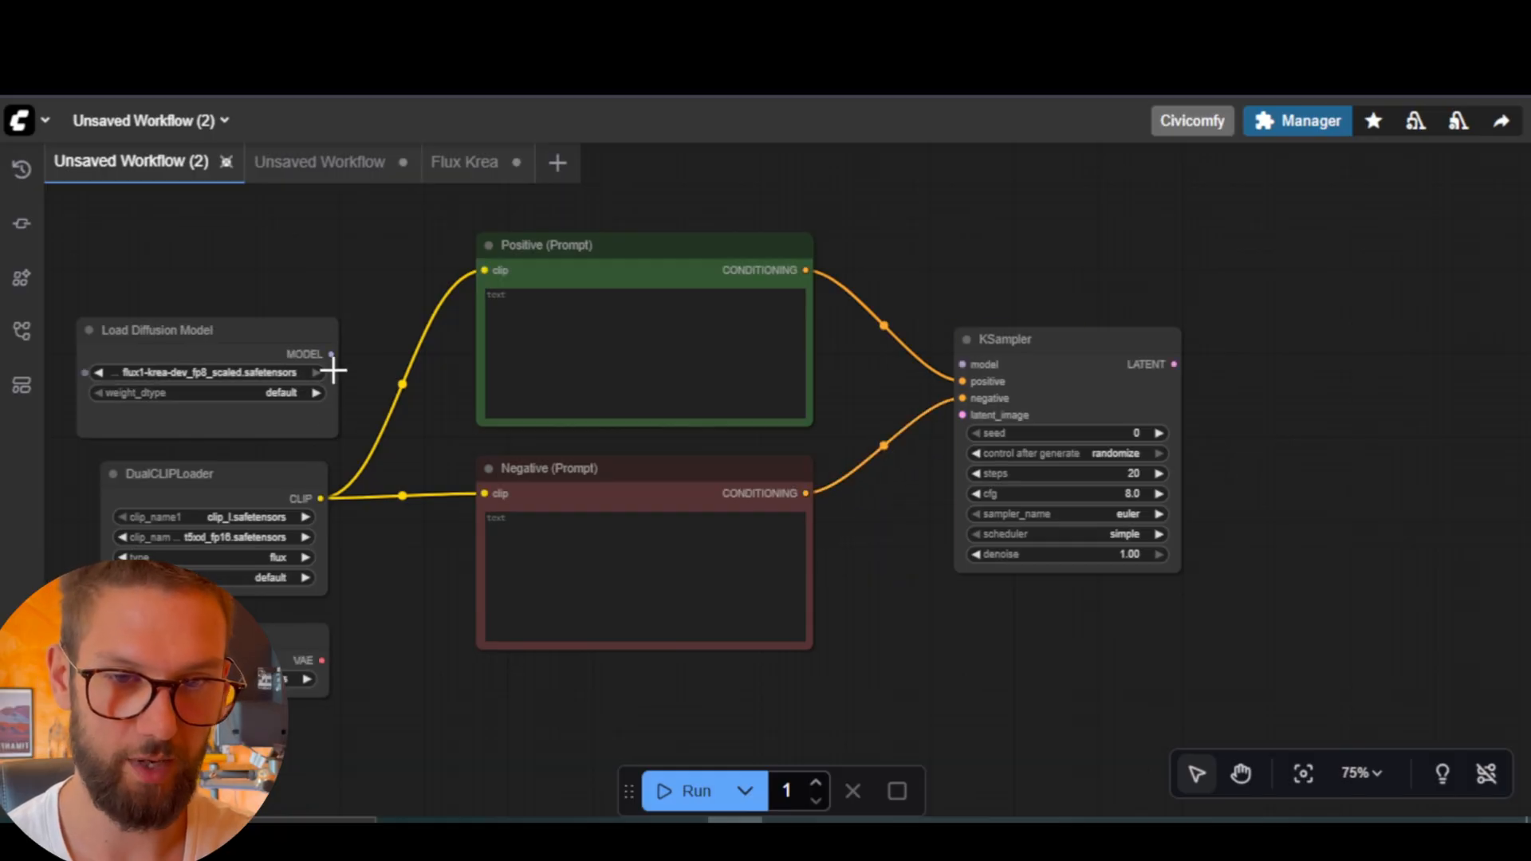
pyautogui.moveTo(331, 354); pyautogui.dragTo(963, 365)
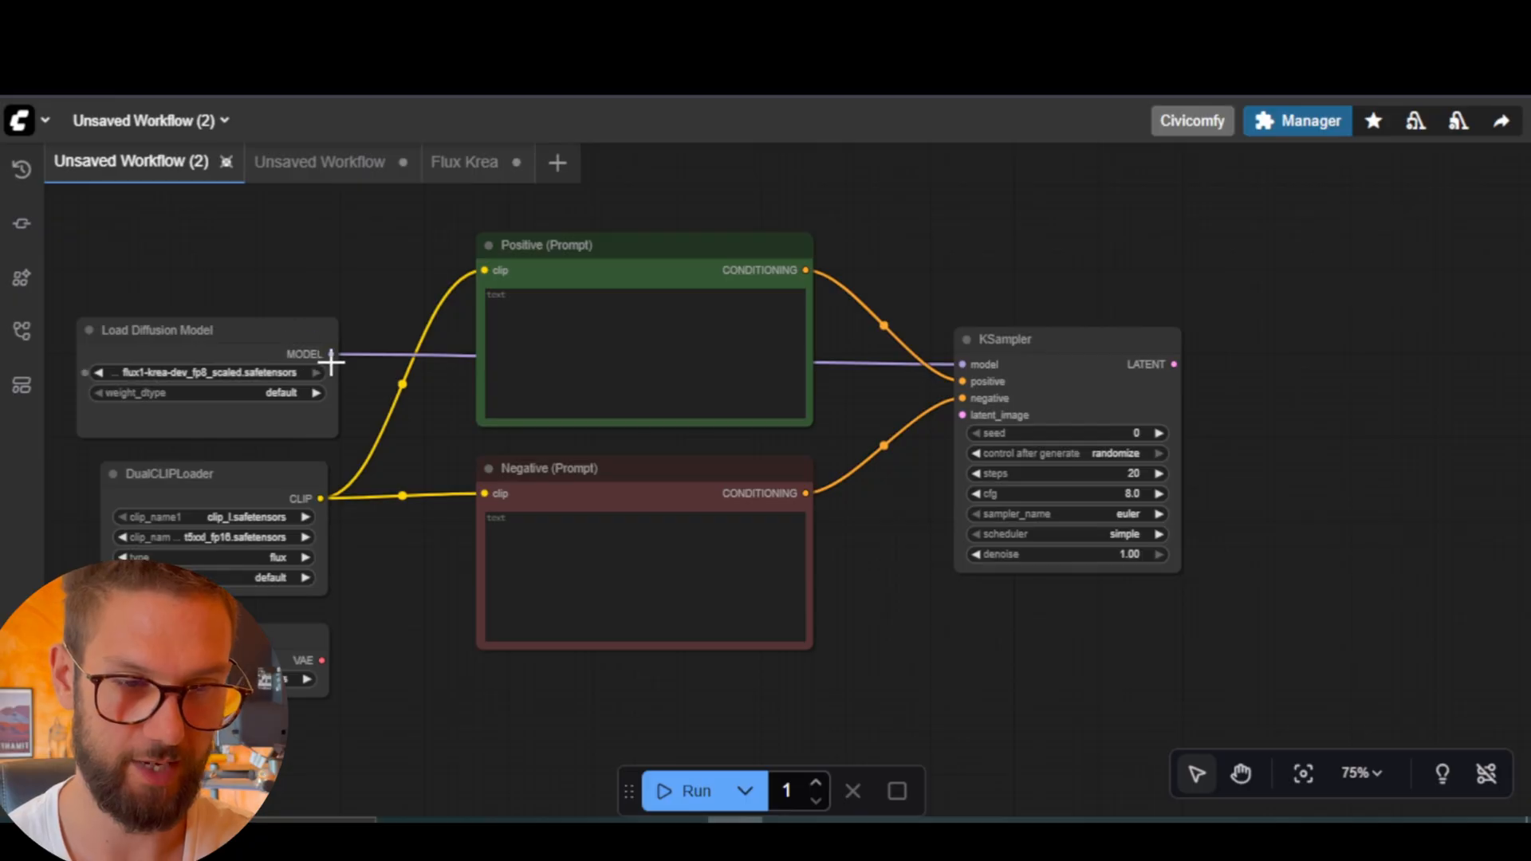
pyautogui.moveTo(1039, 364); pyautogui.dragTo(1039, 346)
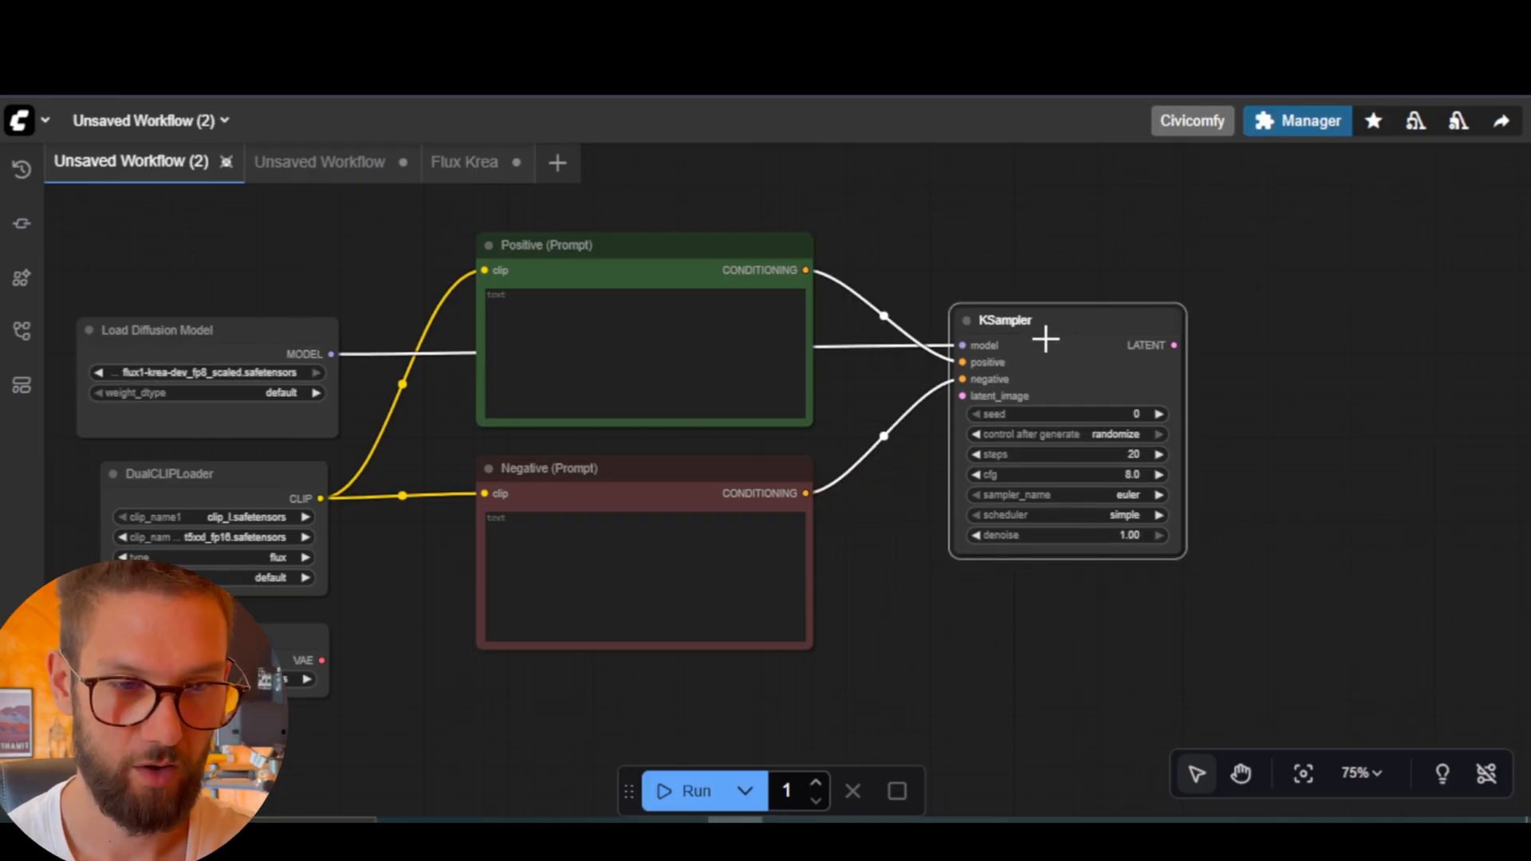
# Add an Empty Latent Image node below the KSampler, connected to its latent_image input.
pyautogui.moveTo(965, 396); pyautogui.dragTo(815, 710)
pyautogui.click(717, 416)
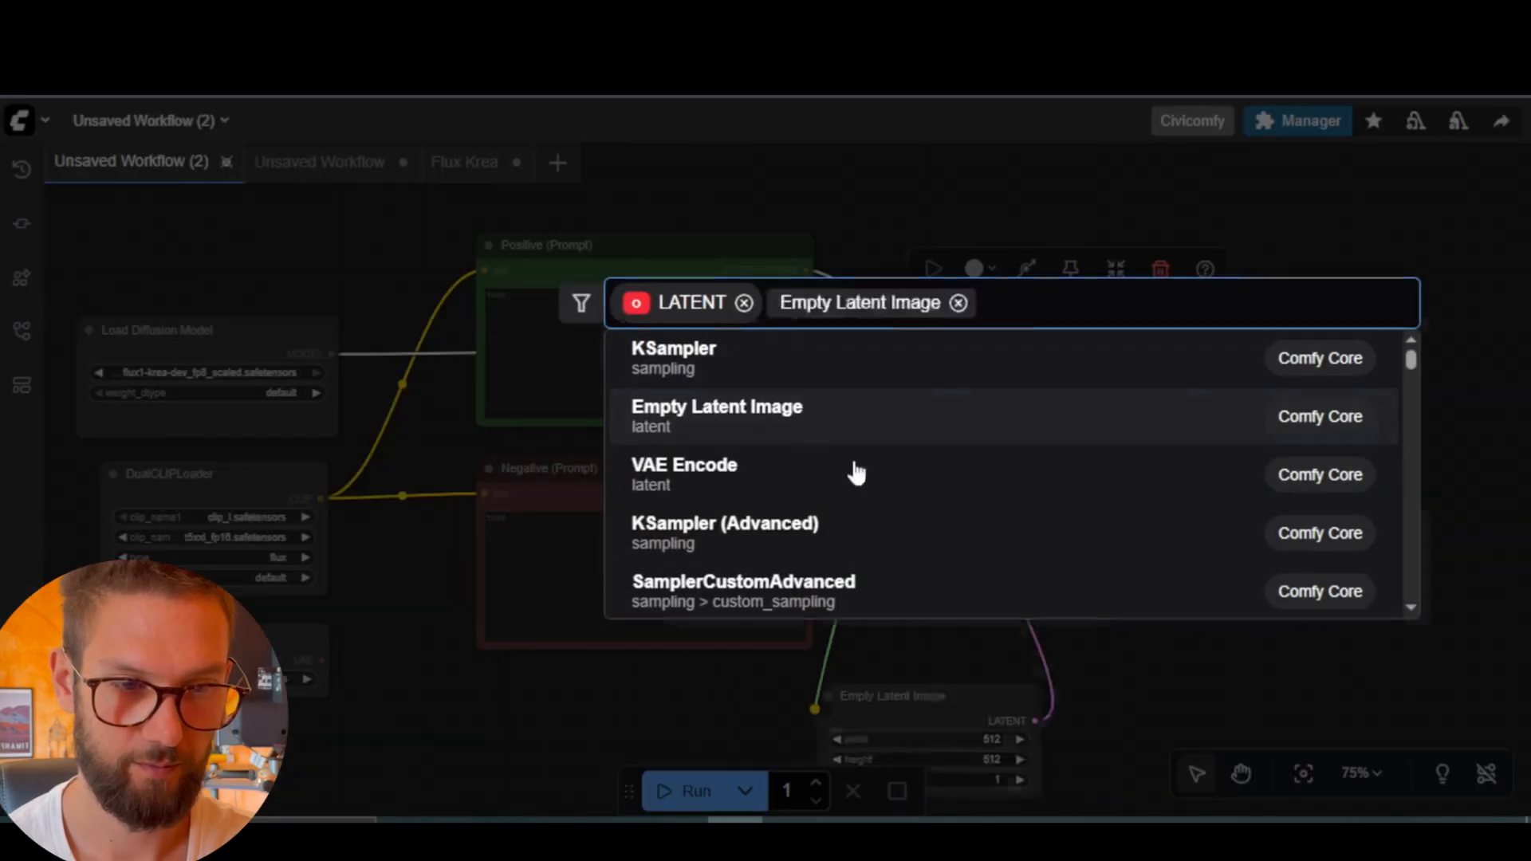
# Move the Empty Latent Image node beneath Negative (Prompt) and set its width and height to 1024.
pyautogui.moveTo(1182, 649); pyautogui.dragTo(1185, 437)
pyautogui.moveTo(1007, 496); pyautogui.dragTo(744, 520)
pyautogui.click(742, 567)
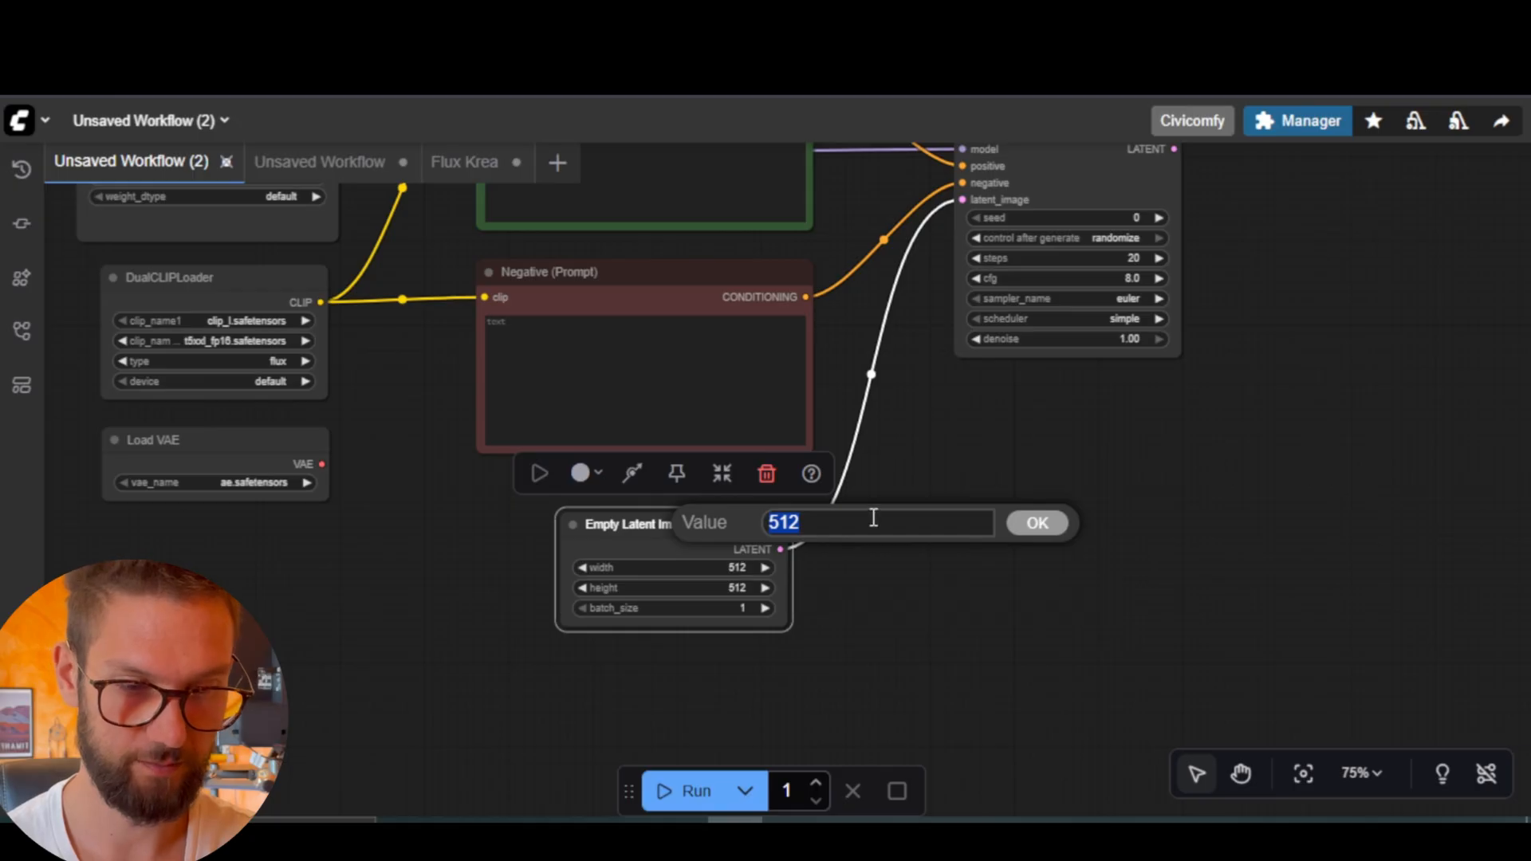
pyautogui.write('1024')
pyautogui.press('Return')
# Colour the Empty Latent Image node purple and place it just below the Negative (Prompt) node.
pyautogui.rightClick(758, 528)
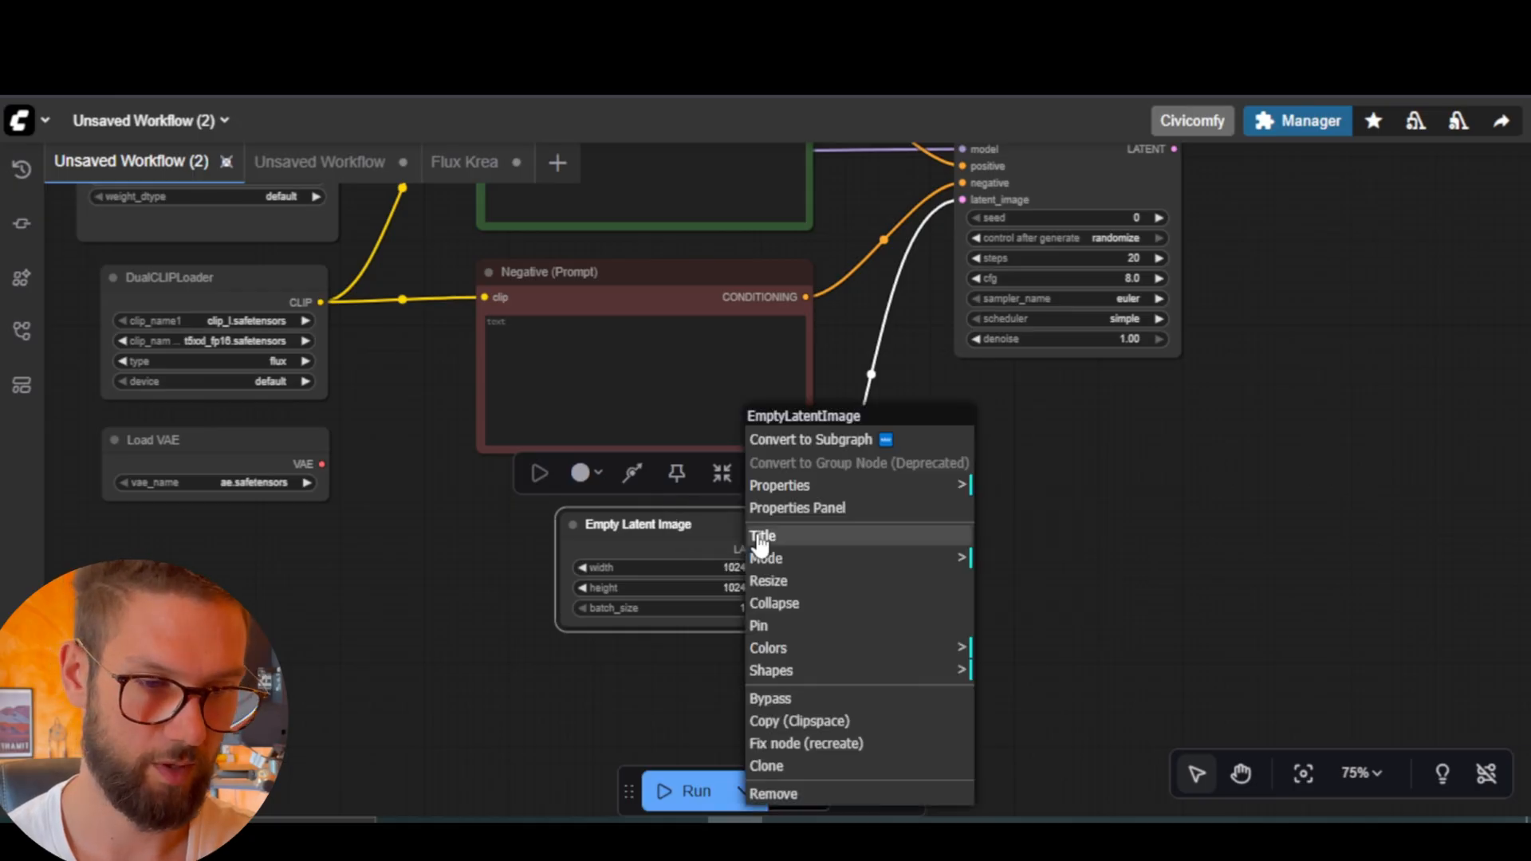
pyautogui.click(796, 652)
pyautogui.click(1032, 748)
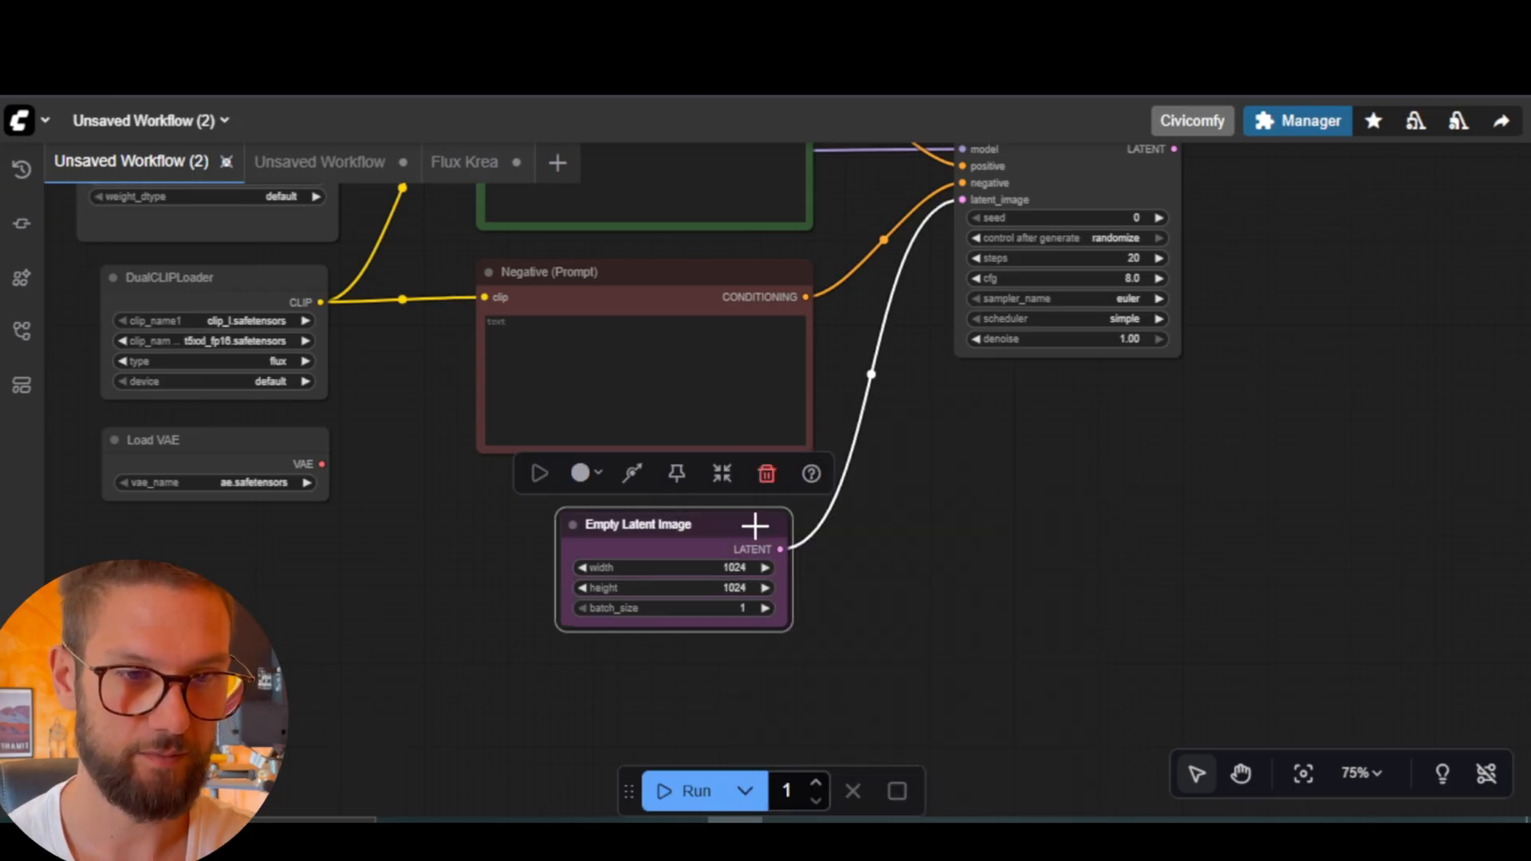
pyautogui.moveTo(752, 523); pyautogui.dragTo(784, 536)
pyautogui.scroll(2, 1072, 442)
pyautogui.scroll(-4, 1086, 367)
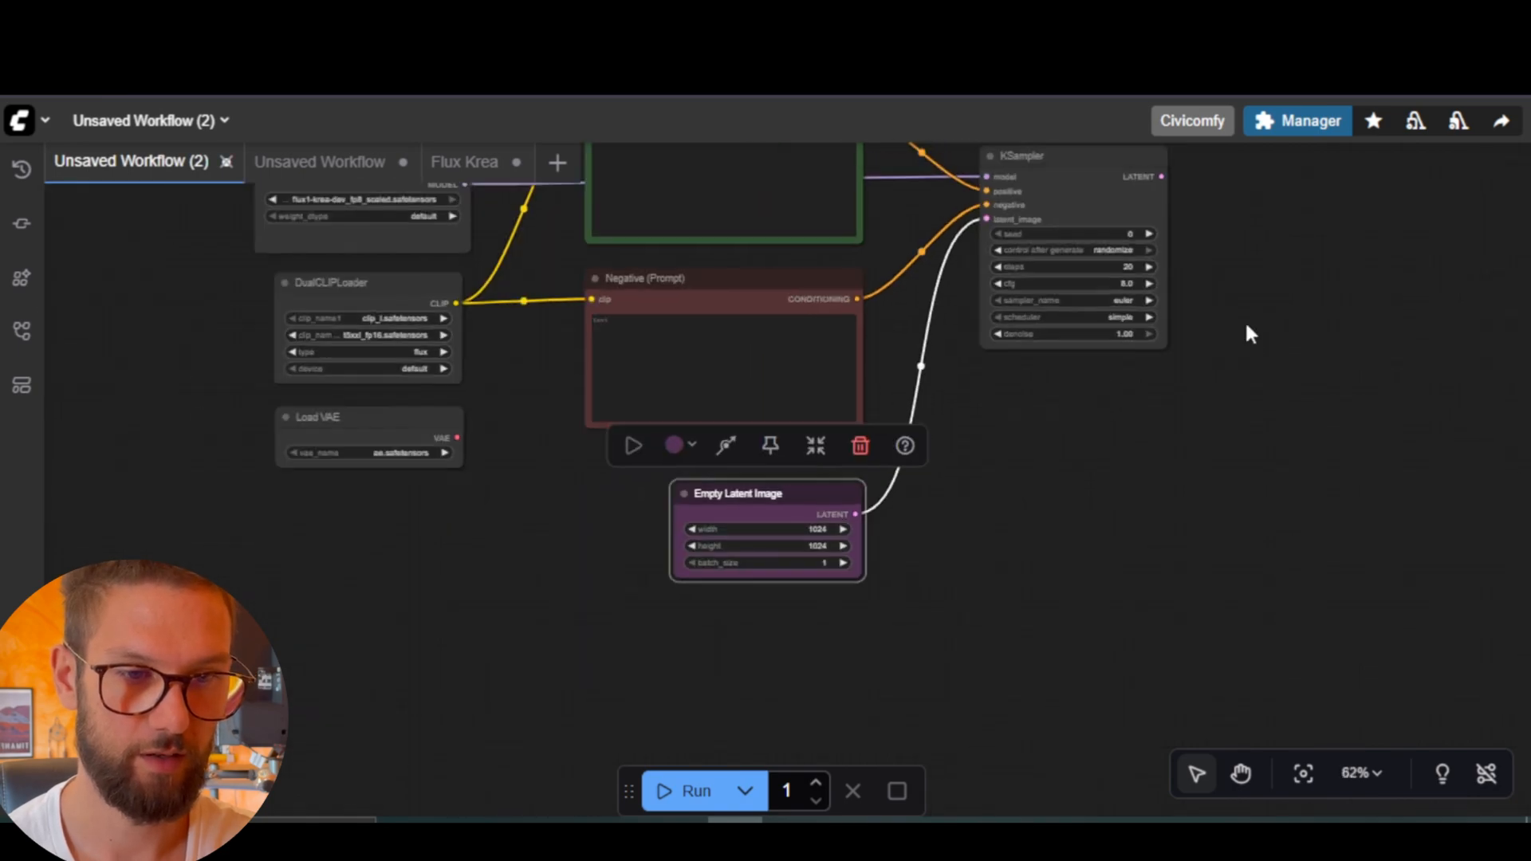
# Move the KSampler closer to the prompt nodes and colour it blue.
pyautogui.moveTo(1247, 332); pyautogui.dragTo(1157, 516)
pyautogui.moveTo(1005, 378); pyautogui.dragTo(969, 403)
pyautogui.rightClick(953, 350)
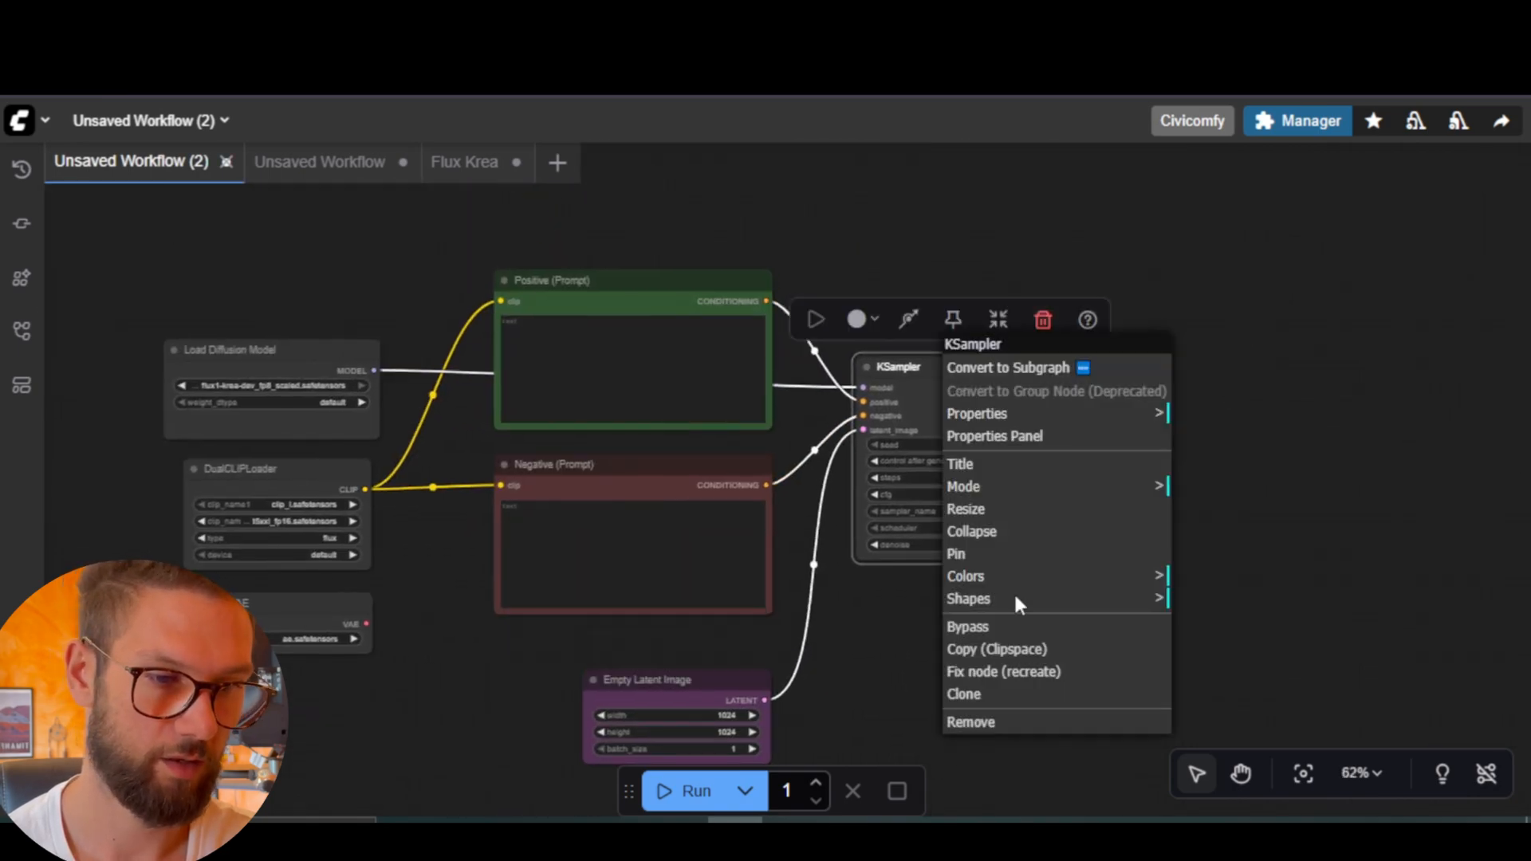
pyautogui.click(1223, 659)
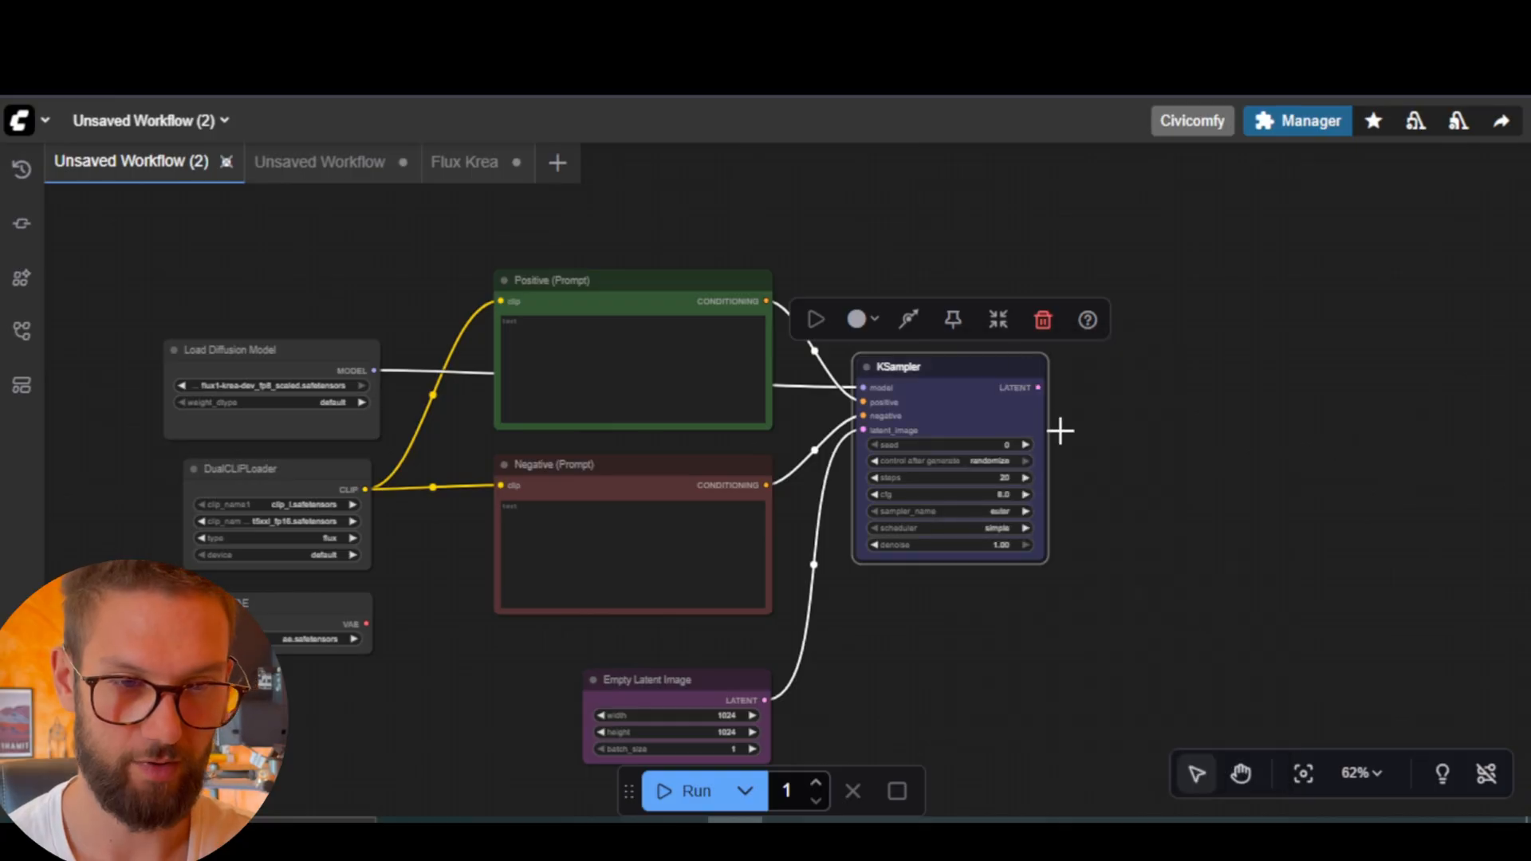
# Set the KSampler's steps to 30.
pyautogui.scroll(2, 1094, 461)
pyautogui.scroll(2, 1094, 461)
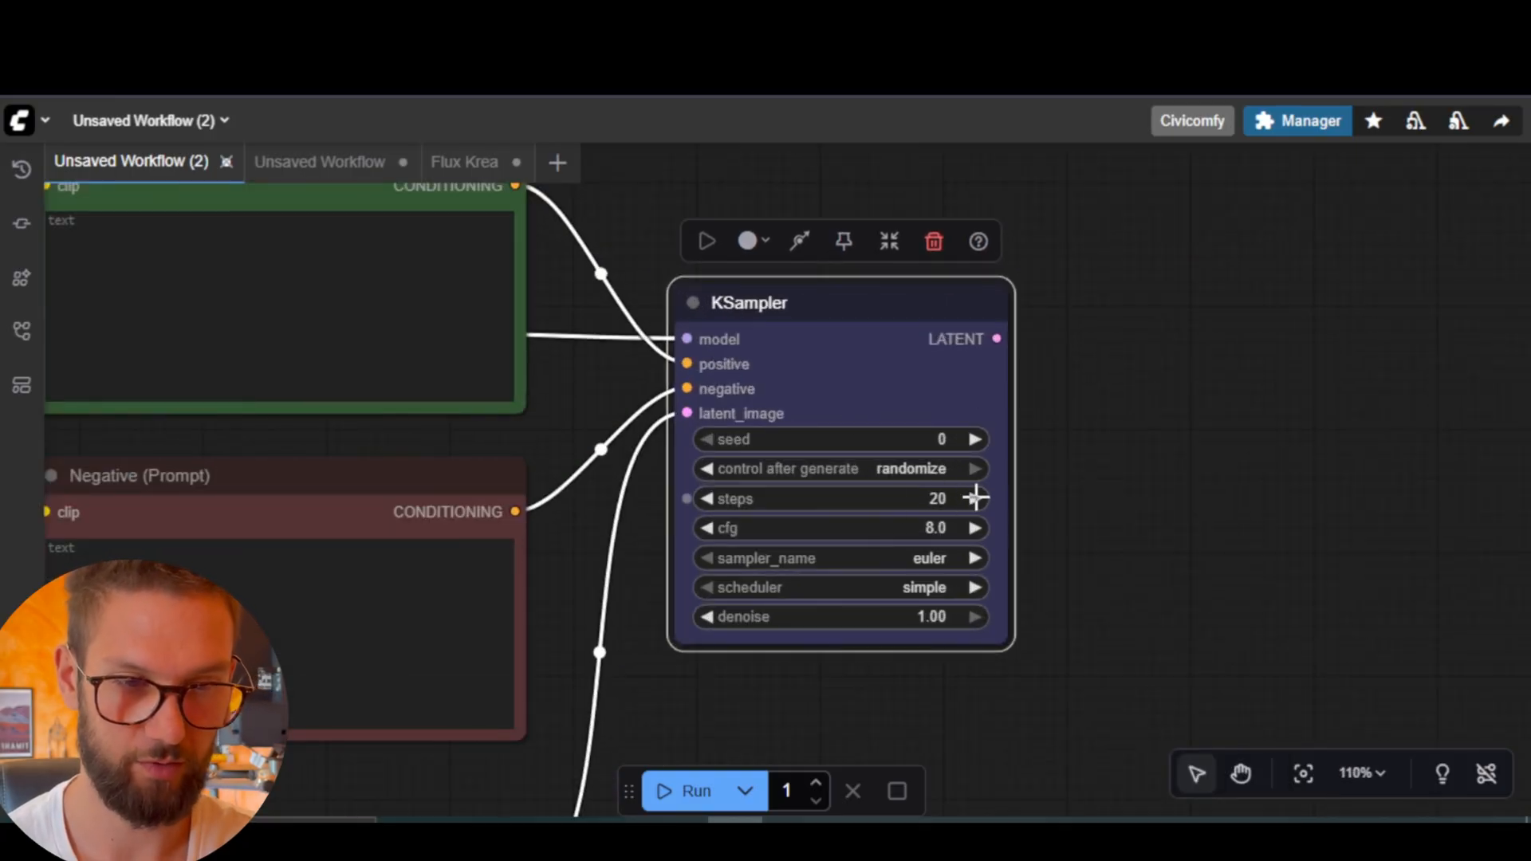
pyautogui.click(1089, 433)
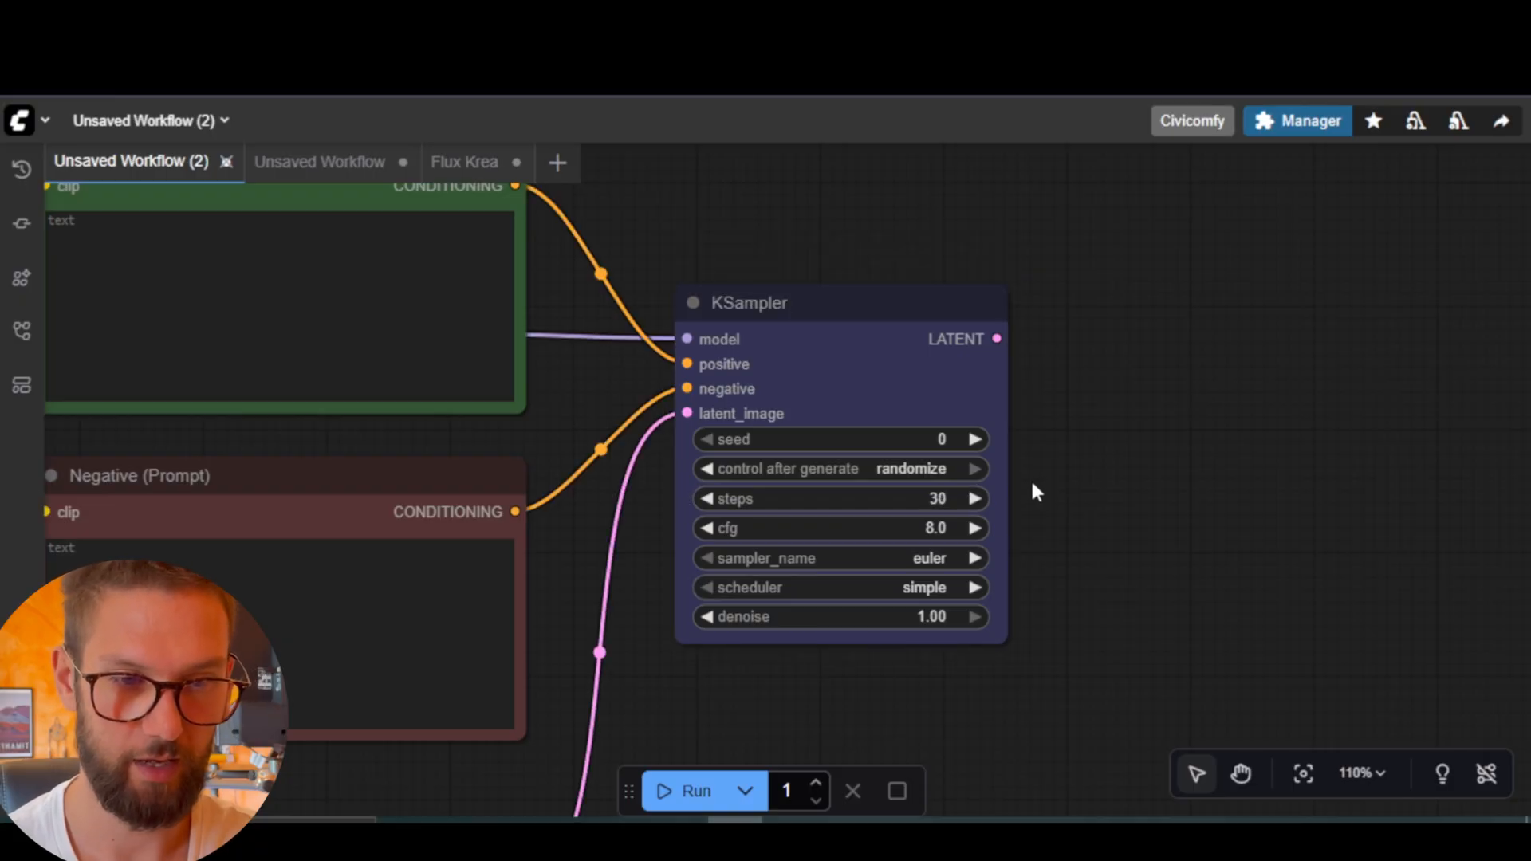
# Set the KSampler's scheduler to karras.
pyautogui.scroll(-1, 1030, 477)
pyautogui.moveTo(1051, 501); pyautogui.dragTo(1053, 411)
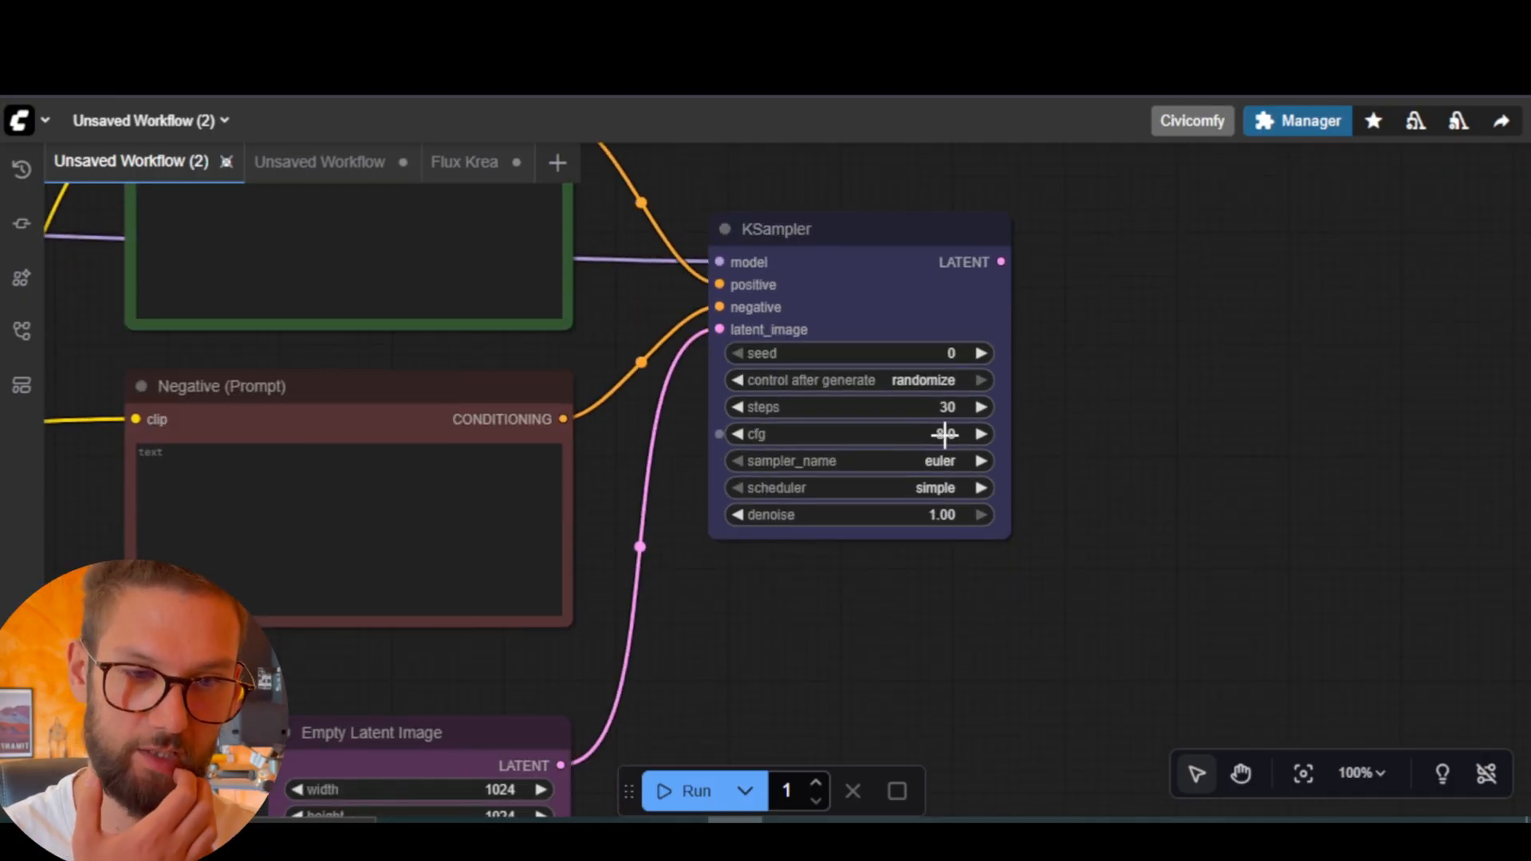
pyautogui.click(980, 487)
pyautogui.click(754, 488)
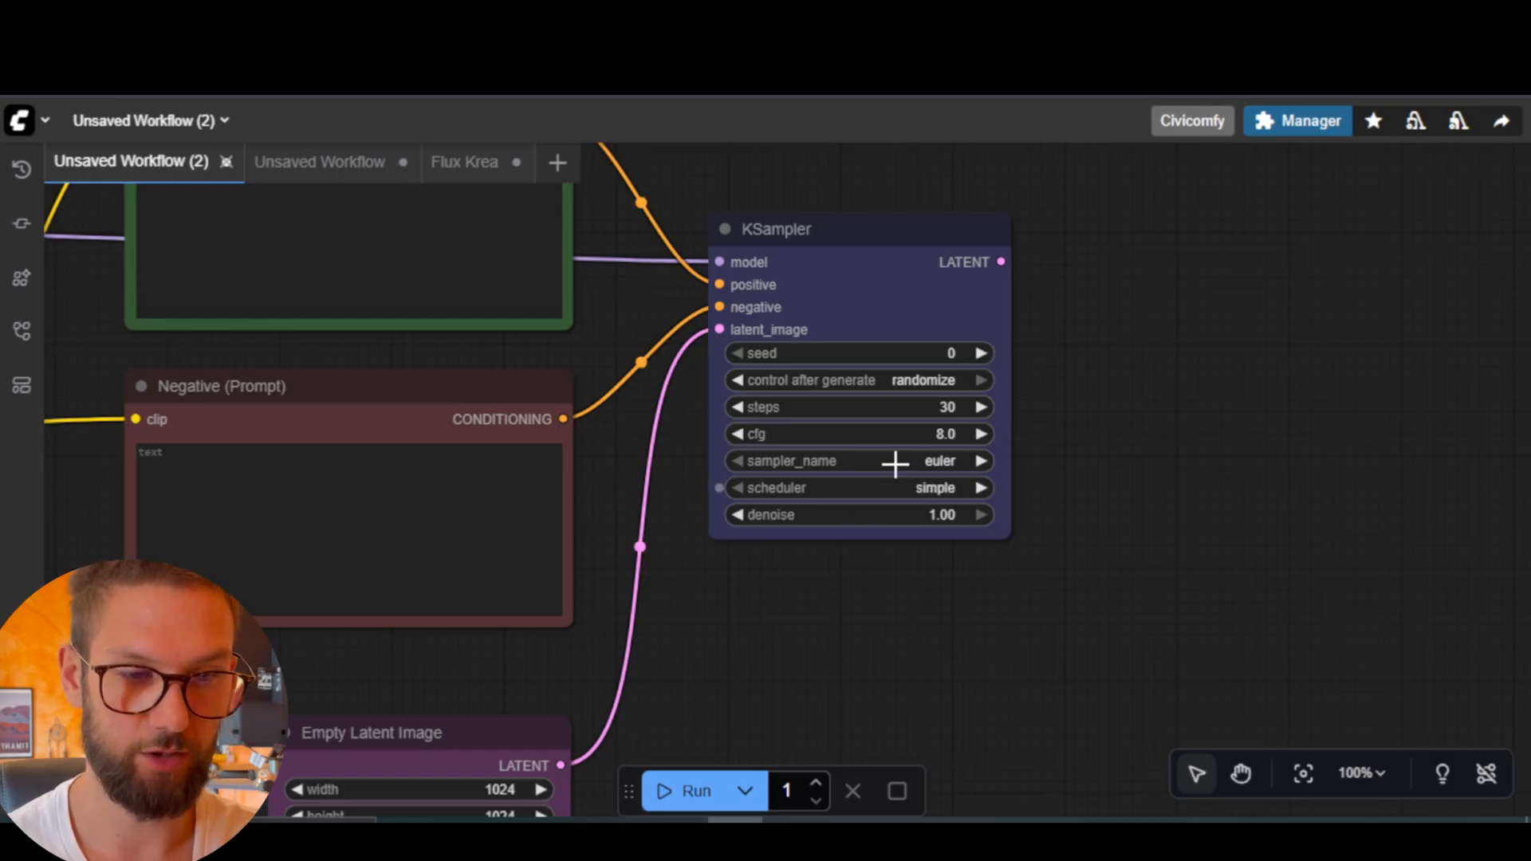
pyautogui.click(935, 488)
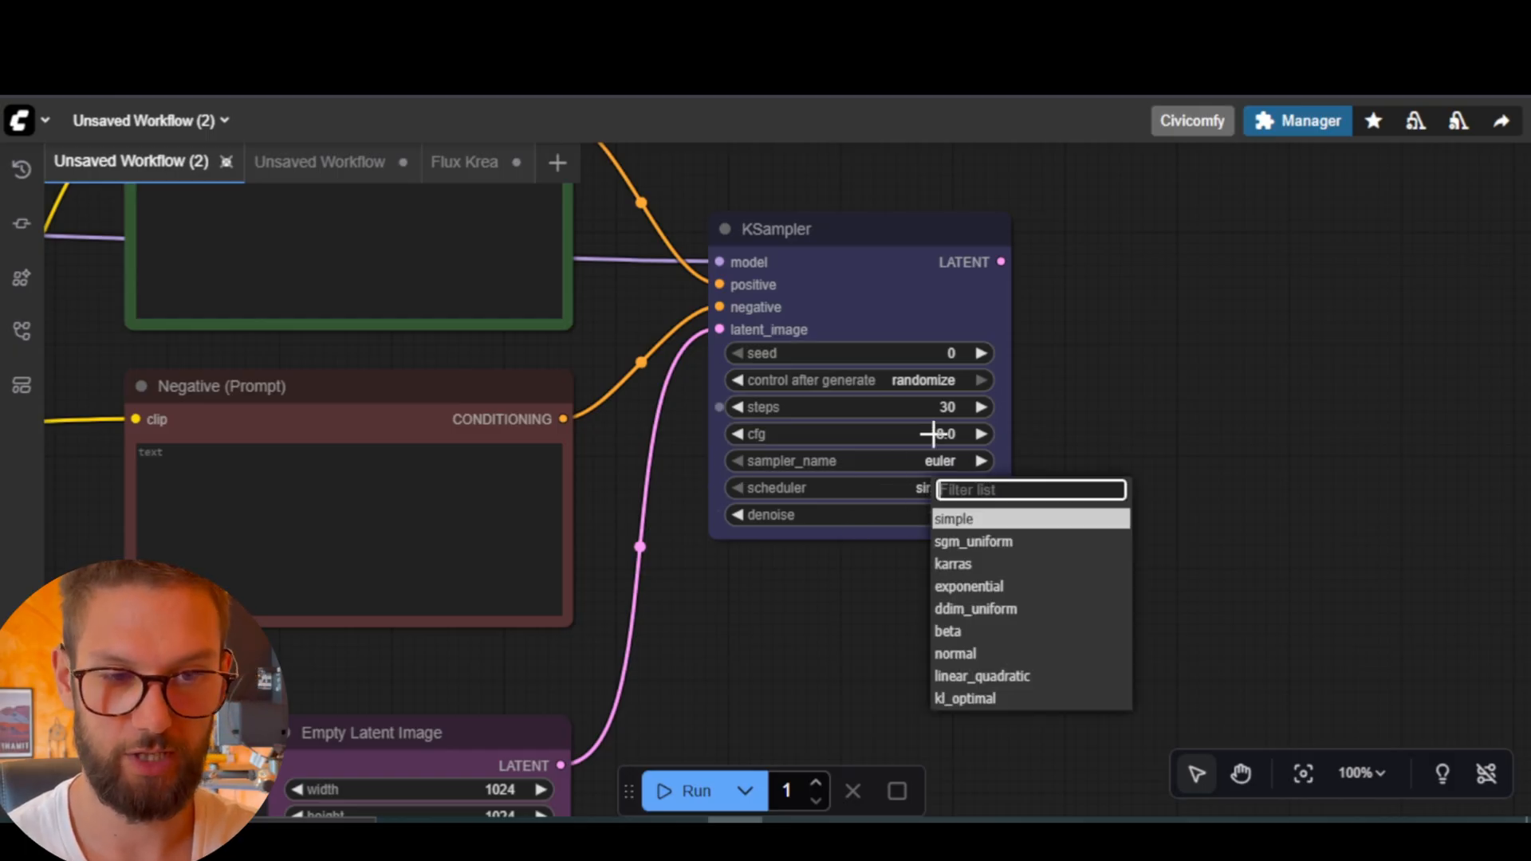
pyautogui.click(954, 563)
# Add a VAE Decode node from the KSampler's latent output and connect the Load VAE output to its vae input.
pyautogui.scroll(-3, 1073, 438)
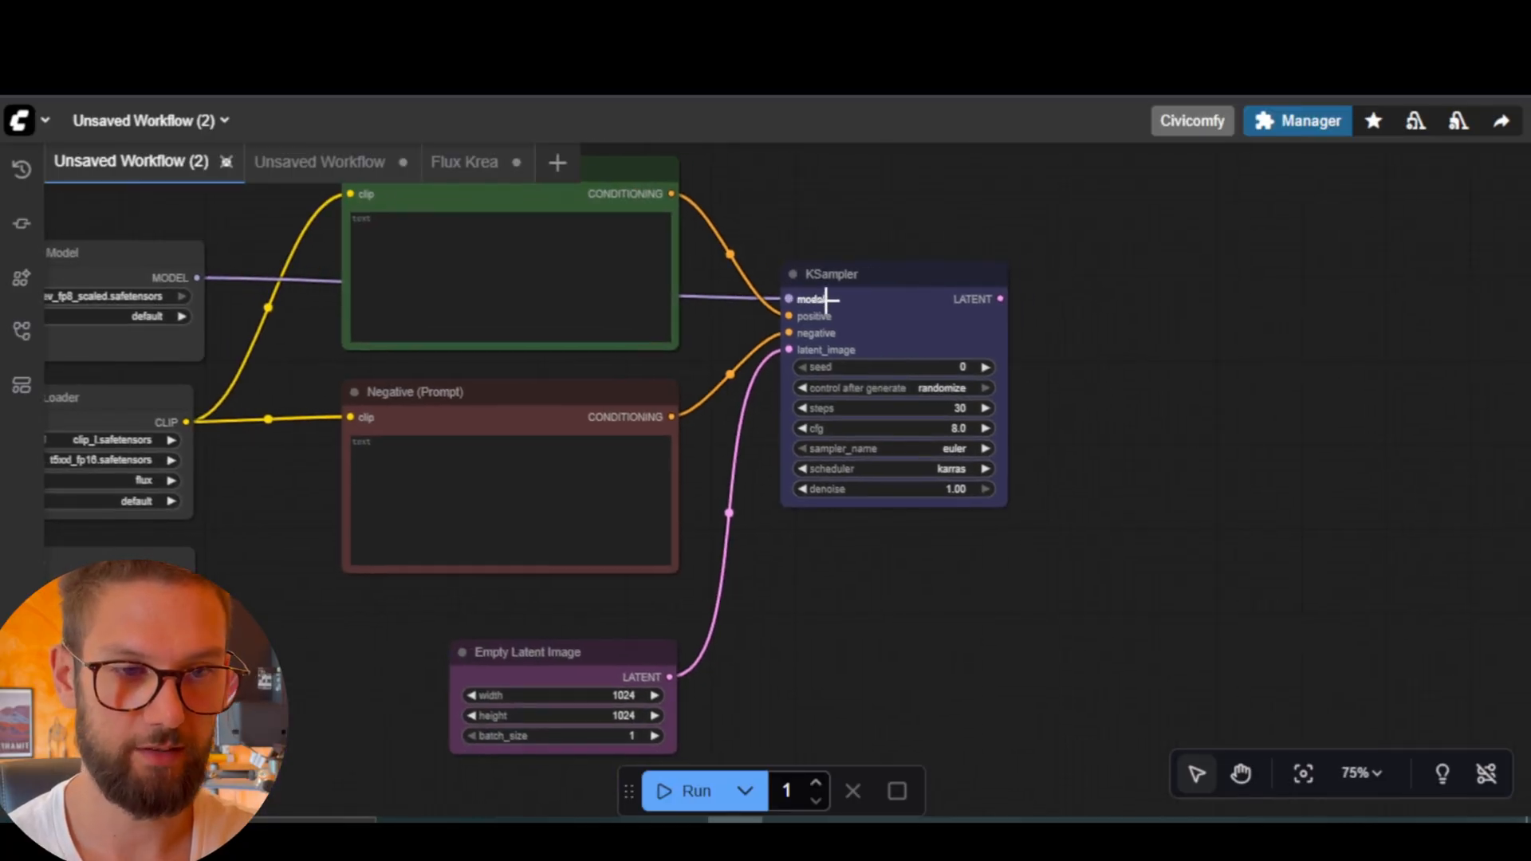
pyautogui.moveTo(1000, 298); pyautogui.dragTo(1195, 281)
pyautogui.click(858, 376)
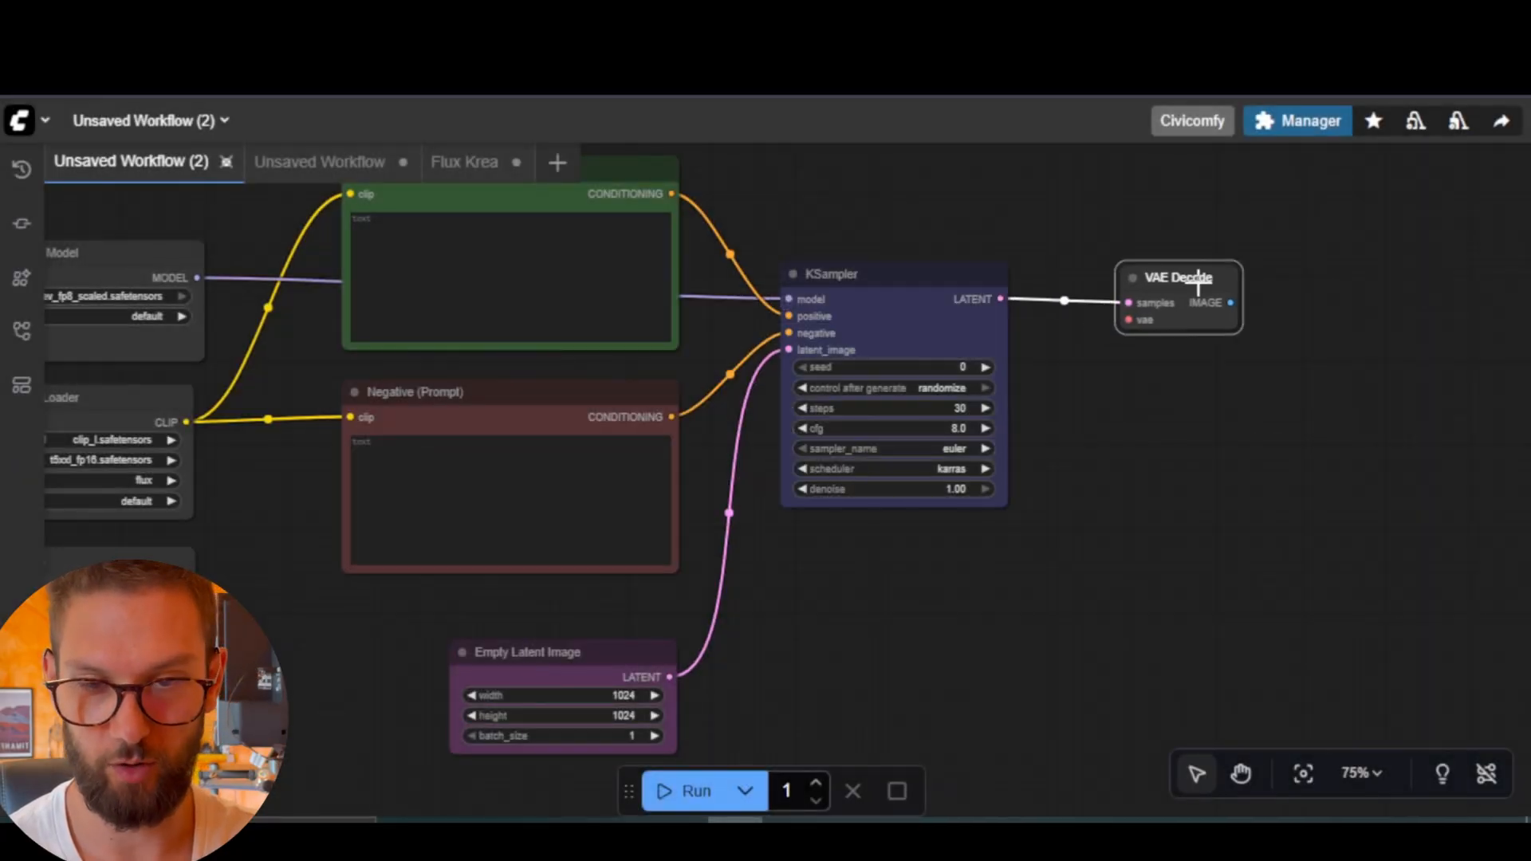
pyautogui.moveTo(315, 571); pyautogui.dragTo(553, 556)
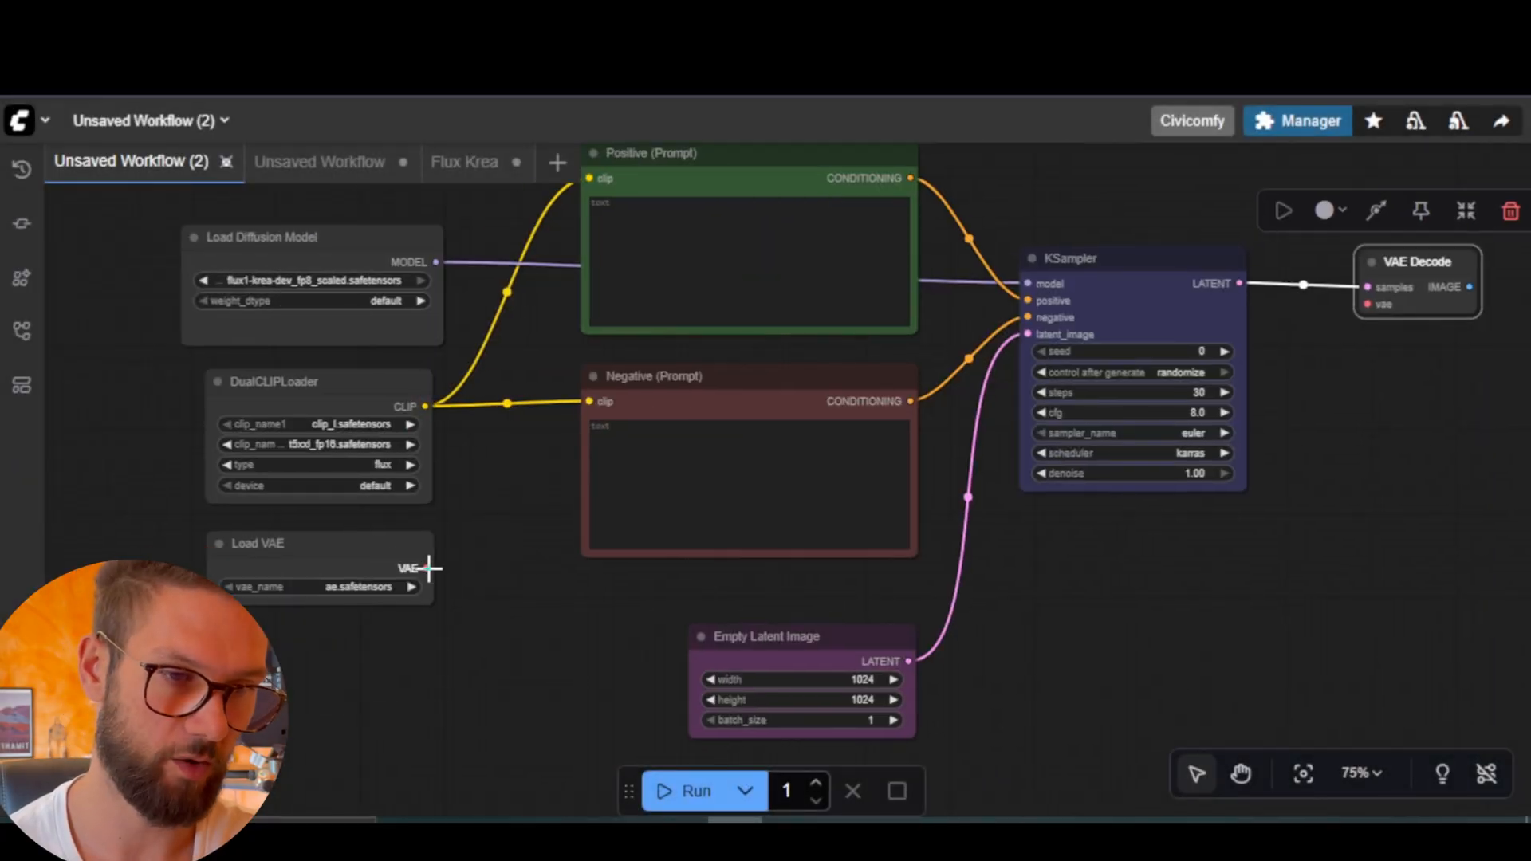
pyautogui.moveTo(428, 568); pyautogui.dragTo(1368, 304)
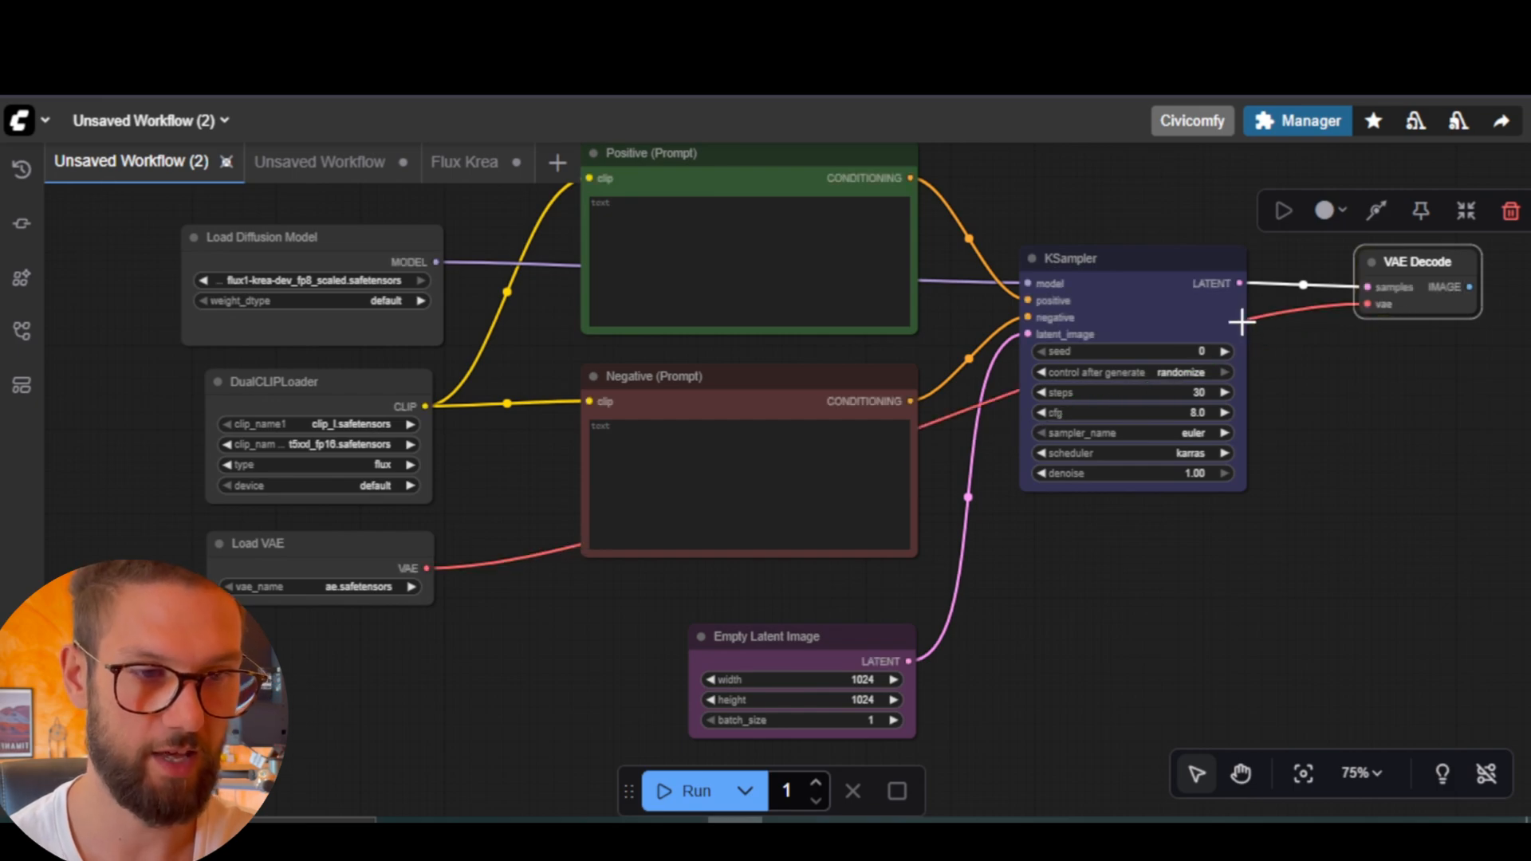
# Add a Preview Image node from the VAE Decode image output and enlarge it.
pyautogui.moveTo(1344, 393); pyautogui.dragTo(1116, 426)
pyautogui.moveTo(1270, 441); pyautogui.dragTo(980, 446)
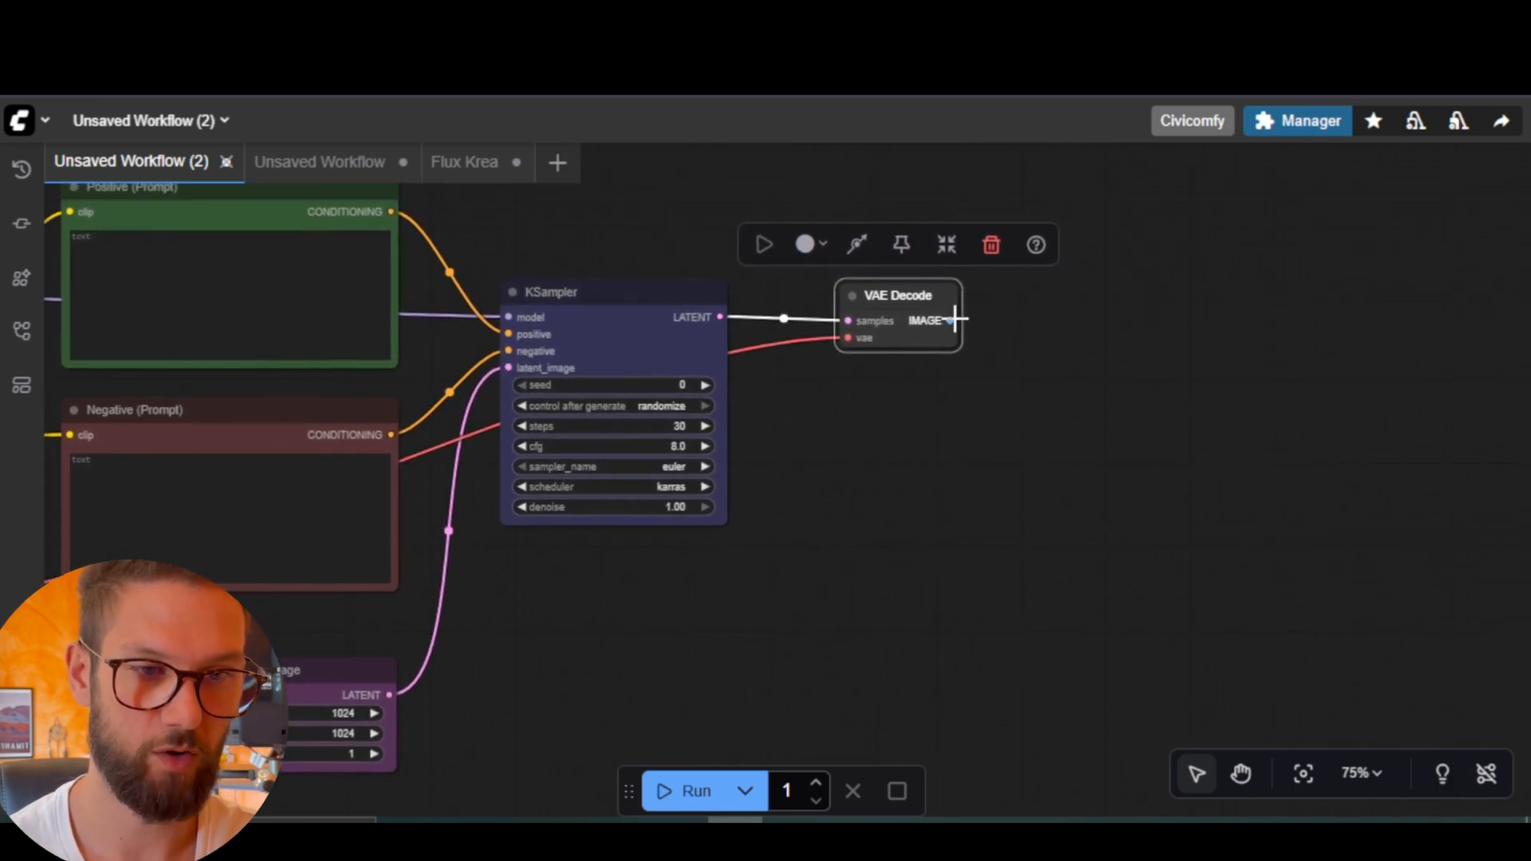
pyautogui.moveTo(950, 321); pyautogui.dragTo(1066, 298)
pyautogui.click(795, 366)
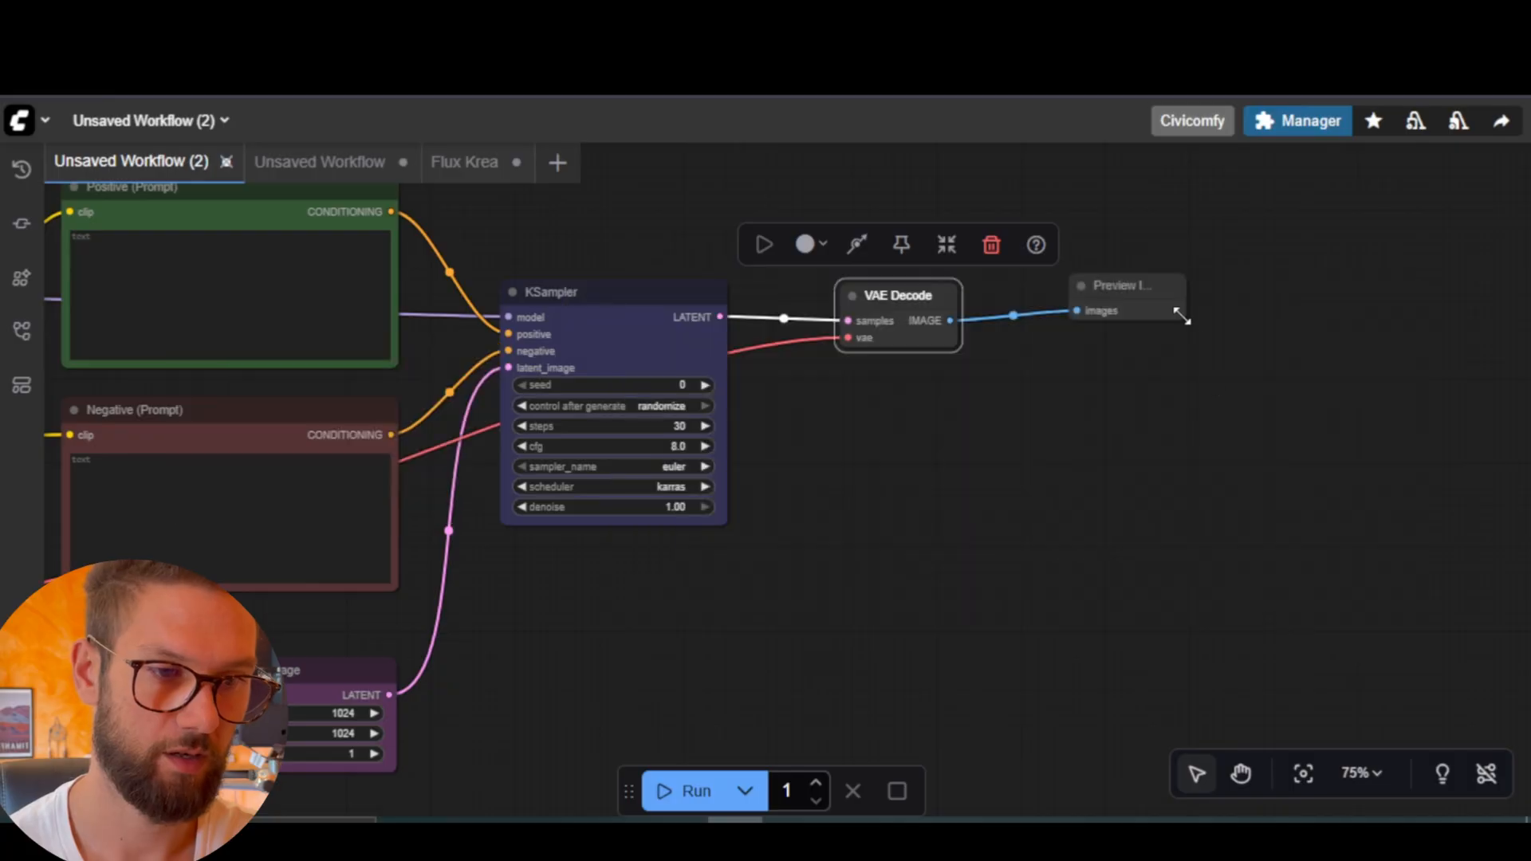
pyautogui.click(1182, 315)
pyautogui.moveTo(1188, 321); pyautogui.dragTo(1470, 675)
pyautogui.click(1198, 338)
# Enter "a red haired girl" in Positive (Prompt) and "anime" in Negative (Prompt).
pyautogui.click(1053, 532)
pyautogui.scroll(-1, 939, 468)
pyautogui.moveTo(817, 513); pyautogui.dragTo(953, 458)
pyautogui.moveTo(809, 551); pyautogui.dragTo(944, 631)
pyautogui.click(530, 319)
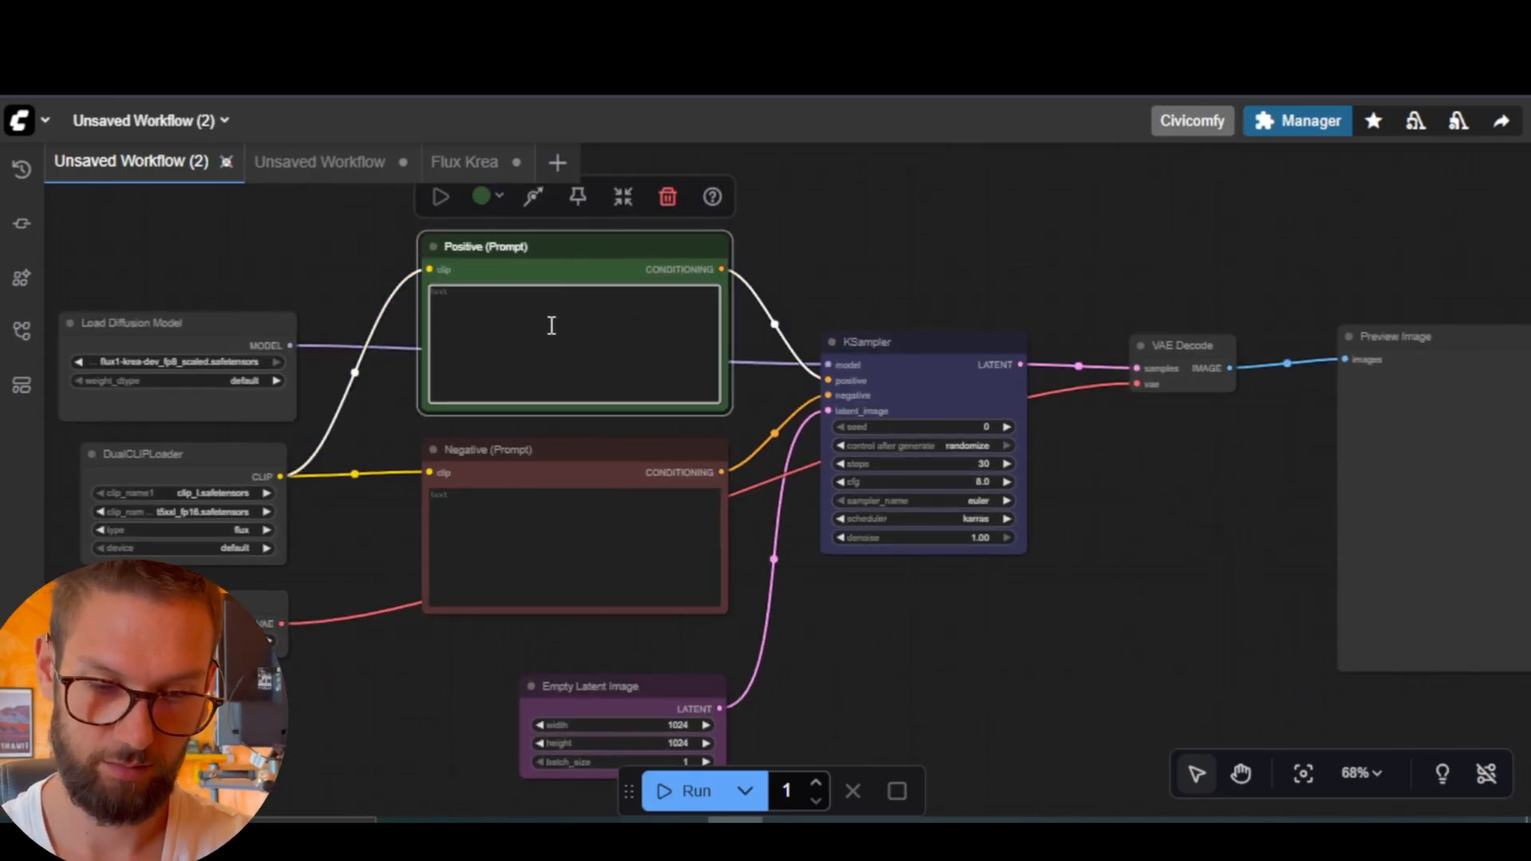
pyautogui.click(513, 504)
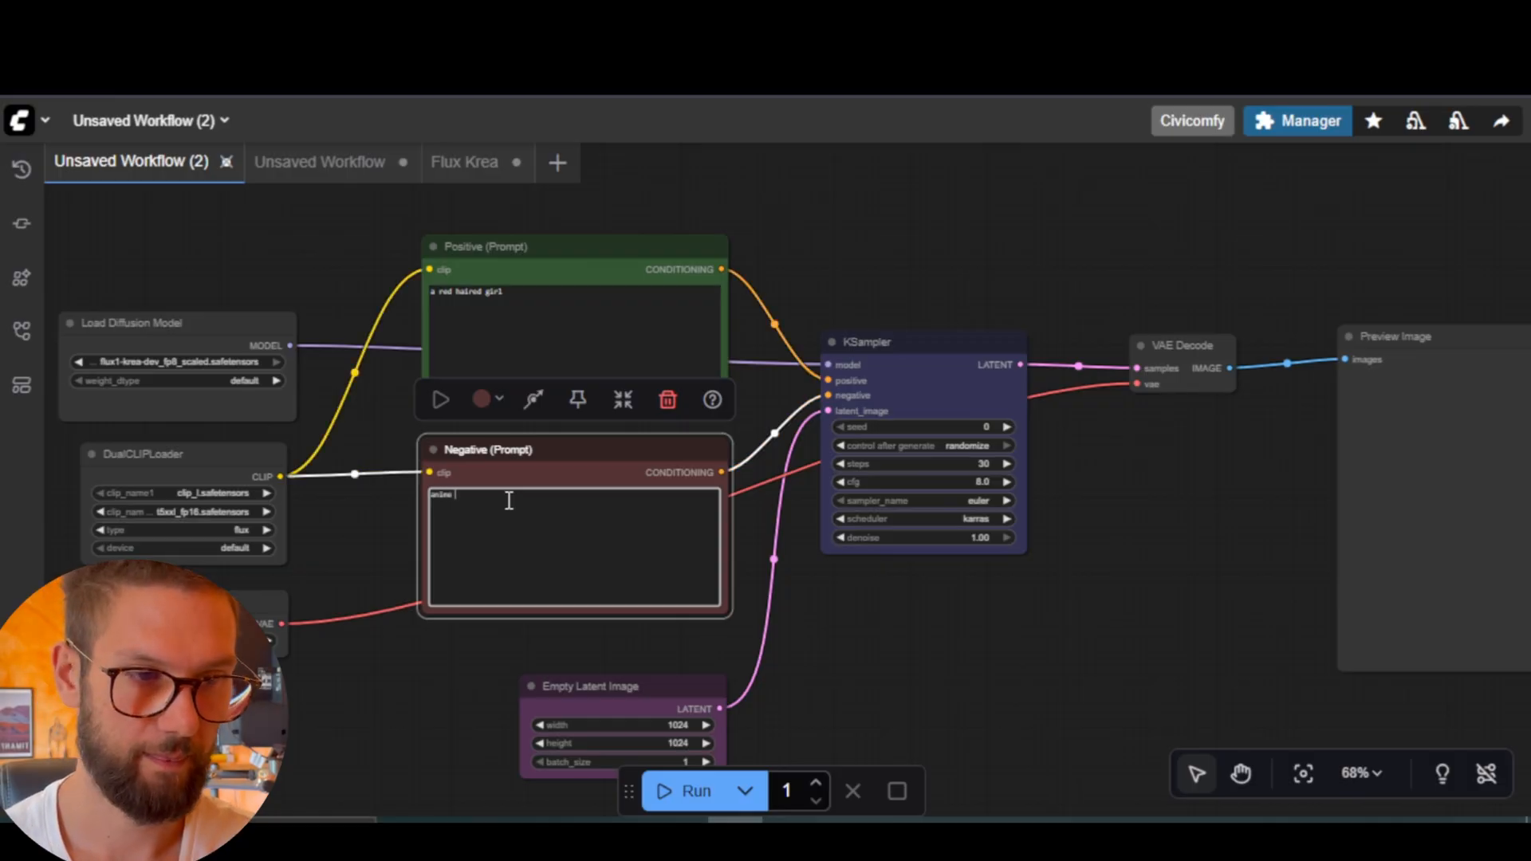
pyautogui.click(891, 594)
# Move the VAE Decode and Preview Image nodes closer to the KSampler.
pyautogui.moveTo(1443, 357); pyautogui.dragTo(1386, 363)
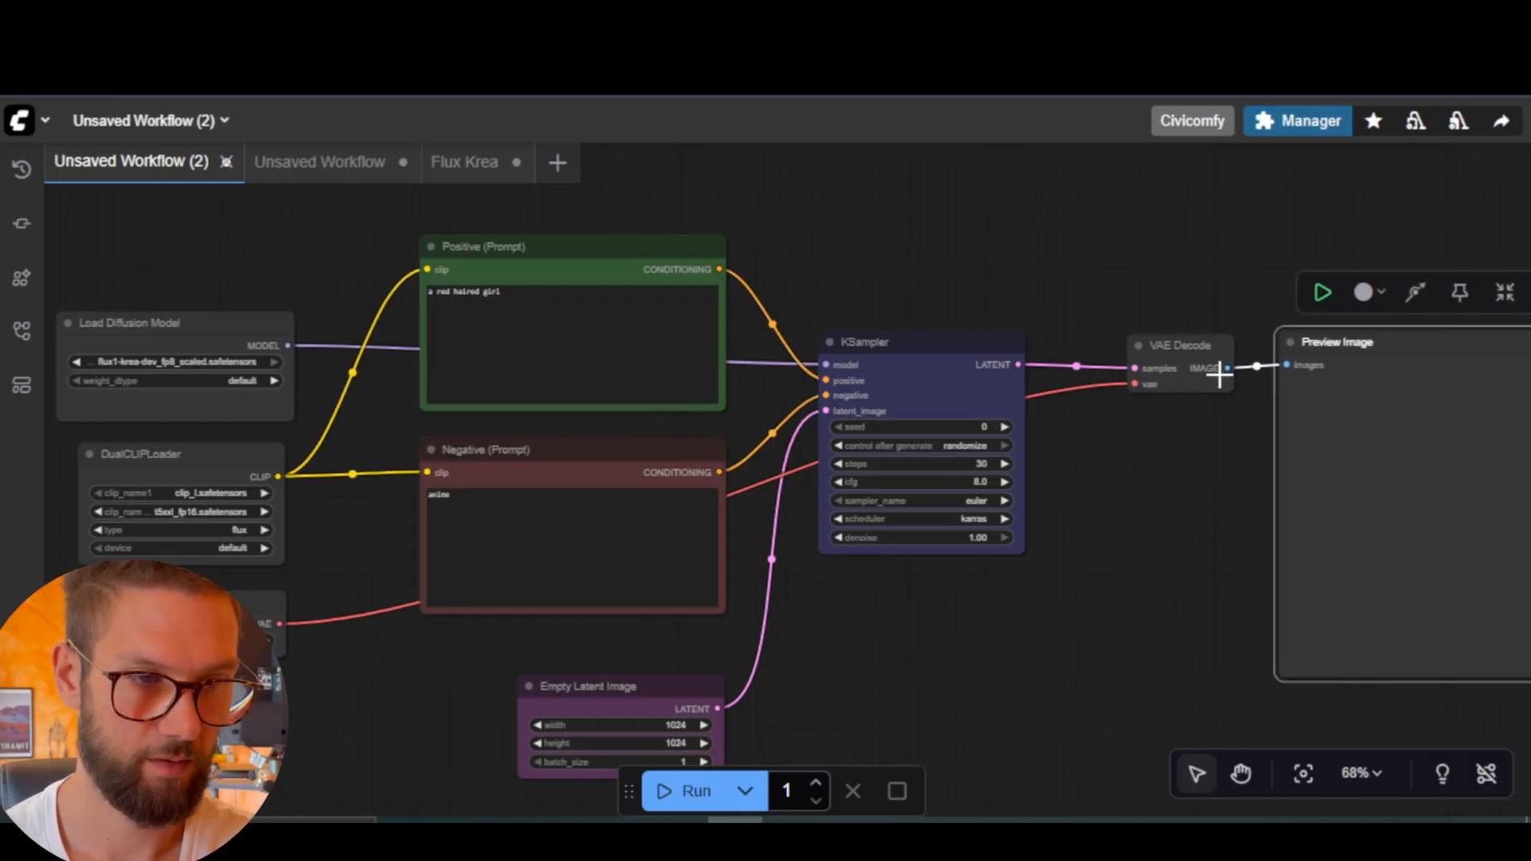
pyautogui.moveTo(1194, 346); pyautogui.dragTo(1144, 336)
pyautogui.moveTo(1373, 341); pyautogui.dragTo(1304, 341)
pyautogui.moveTo(1110, 530); pyautogui.dragTo(1085, 456)
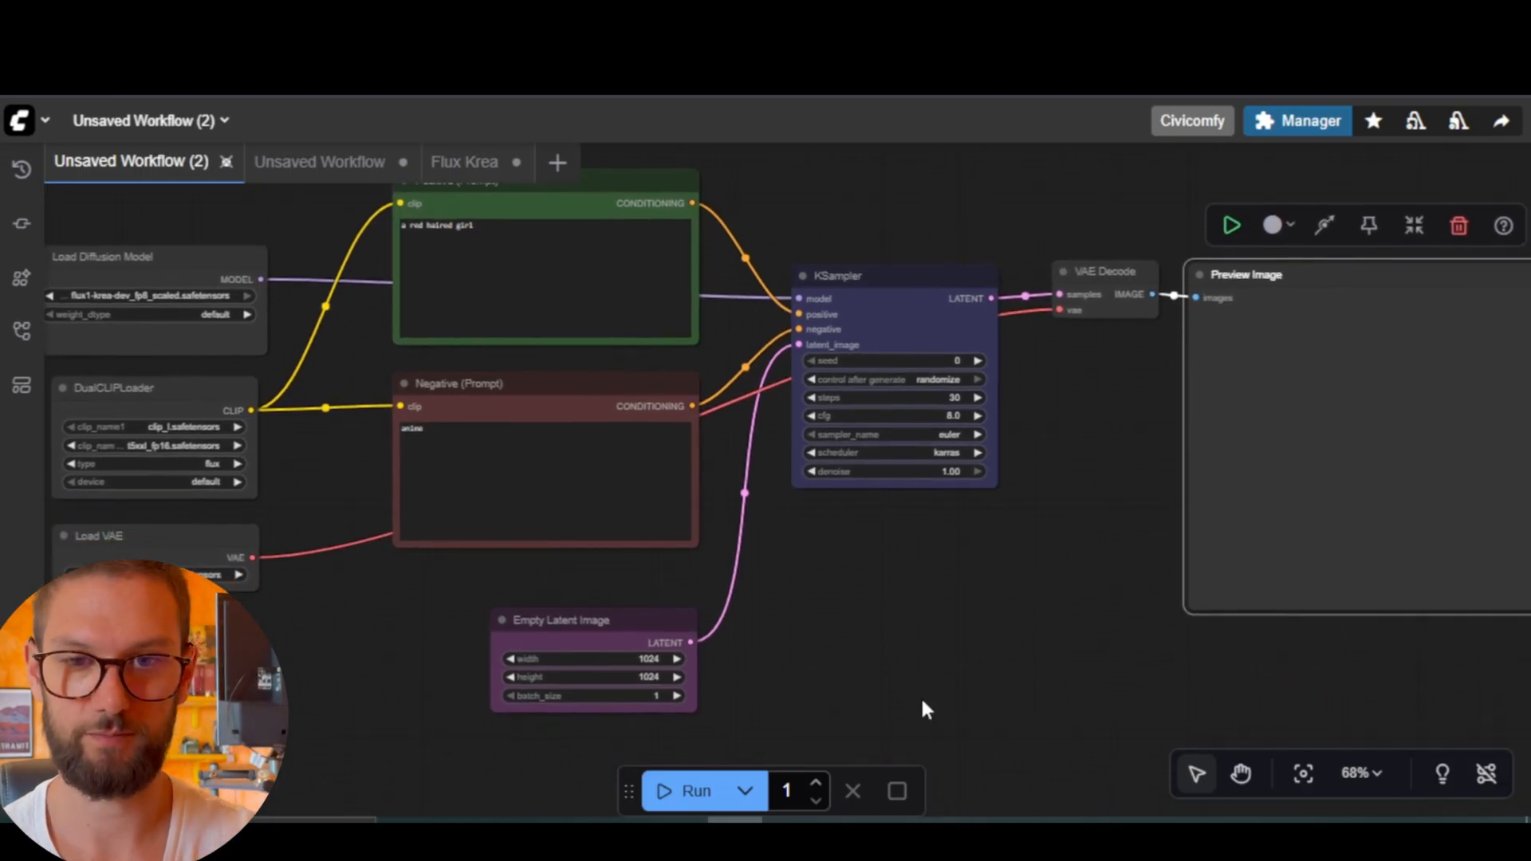
# Run the workflow and inspect the generated image in the Preview Image node.
pyautogui.click(682, 801)
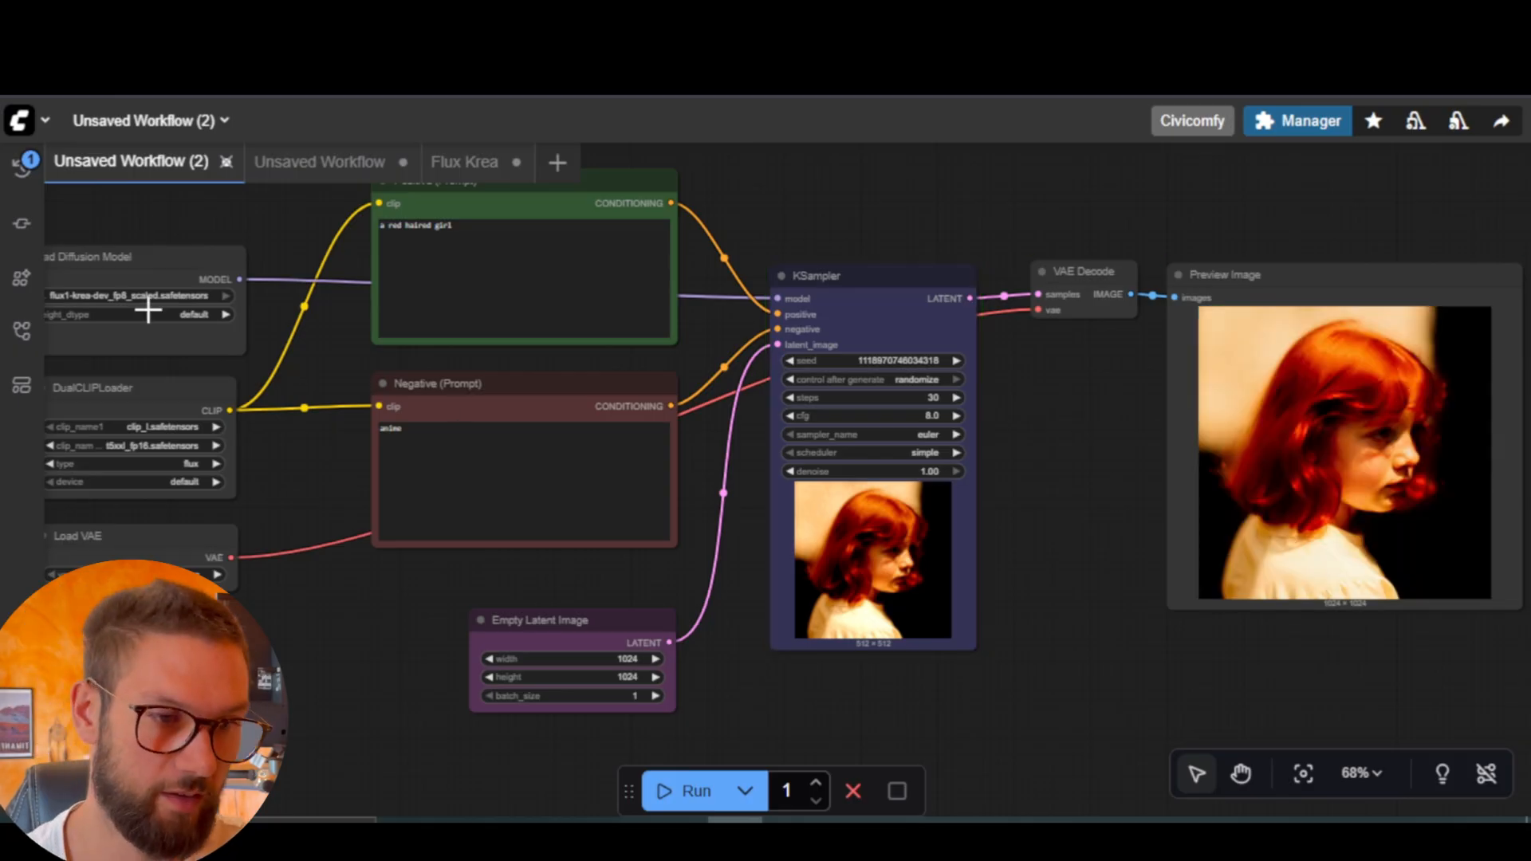
pyautogui.scroll(2, 1358, 452)
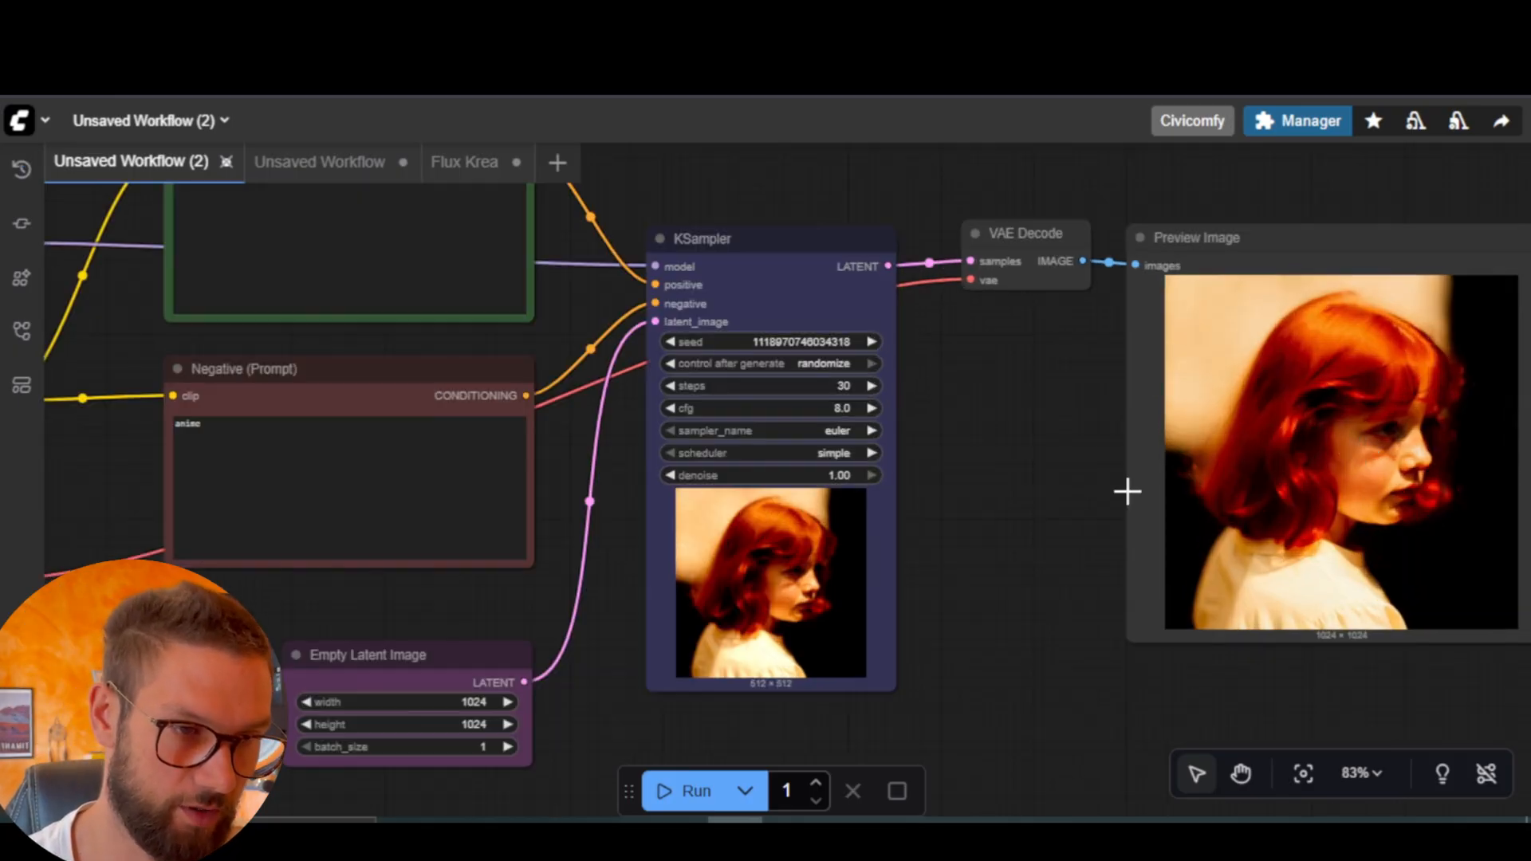
pyautogui.moveTo(1127, 492); pyautogui.dragTo(987, 496)
pyautogui.moveTo(1389, 372); pyautogui.dragTo(1514, 361)
pyautogui.scroll(-4, 922, 468)
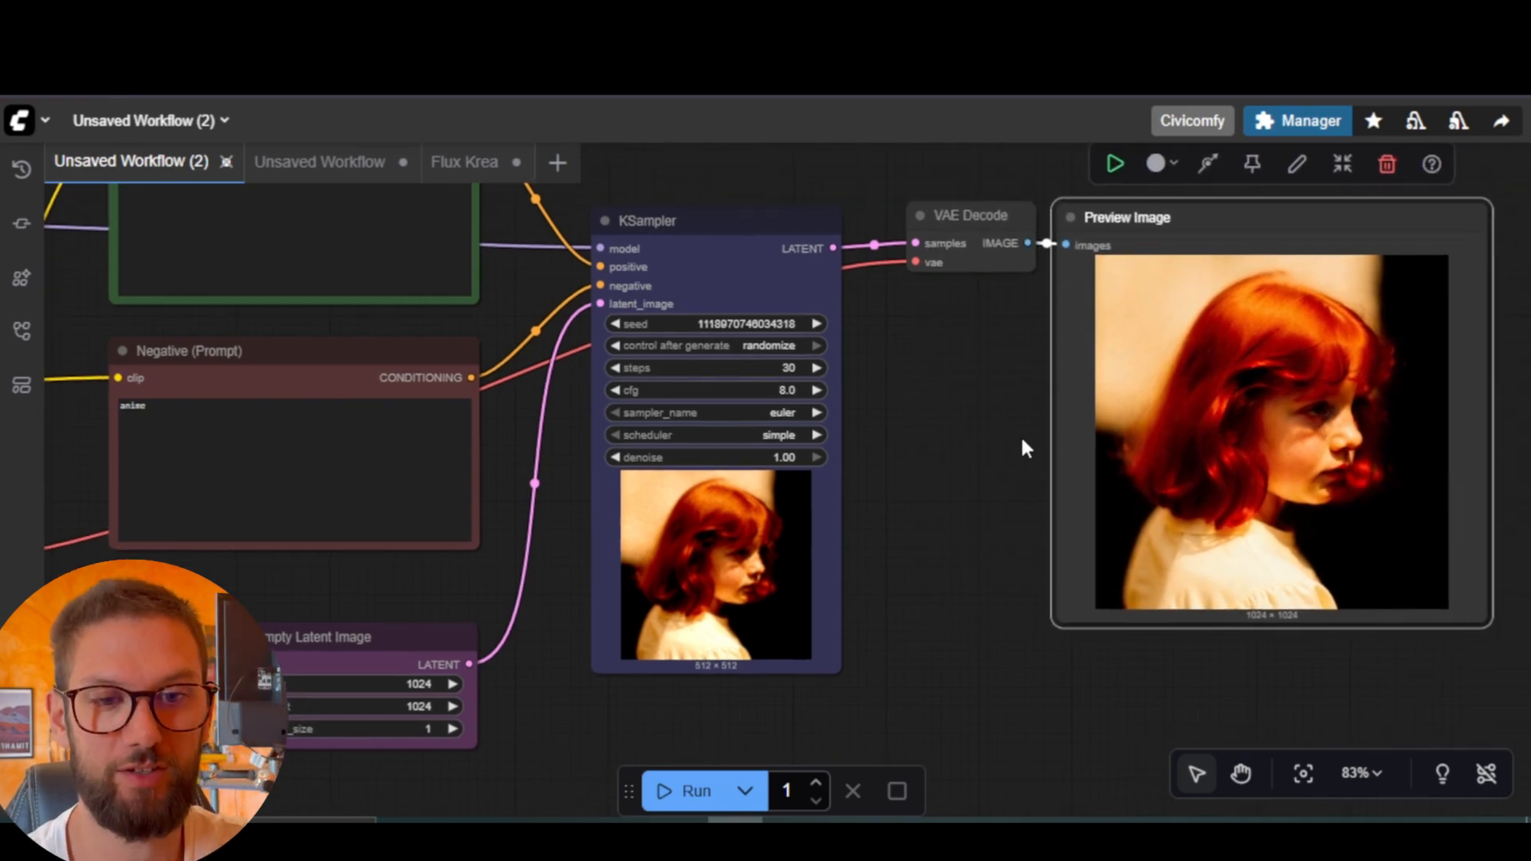
pyautogui.scroll(2, 977, 454)
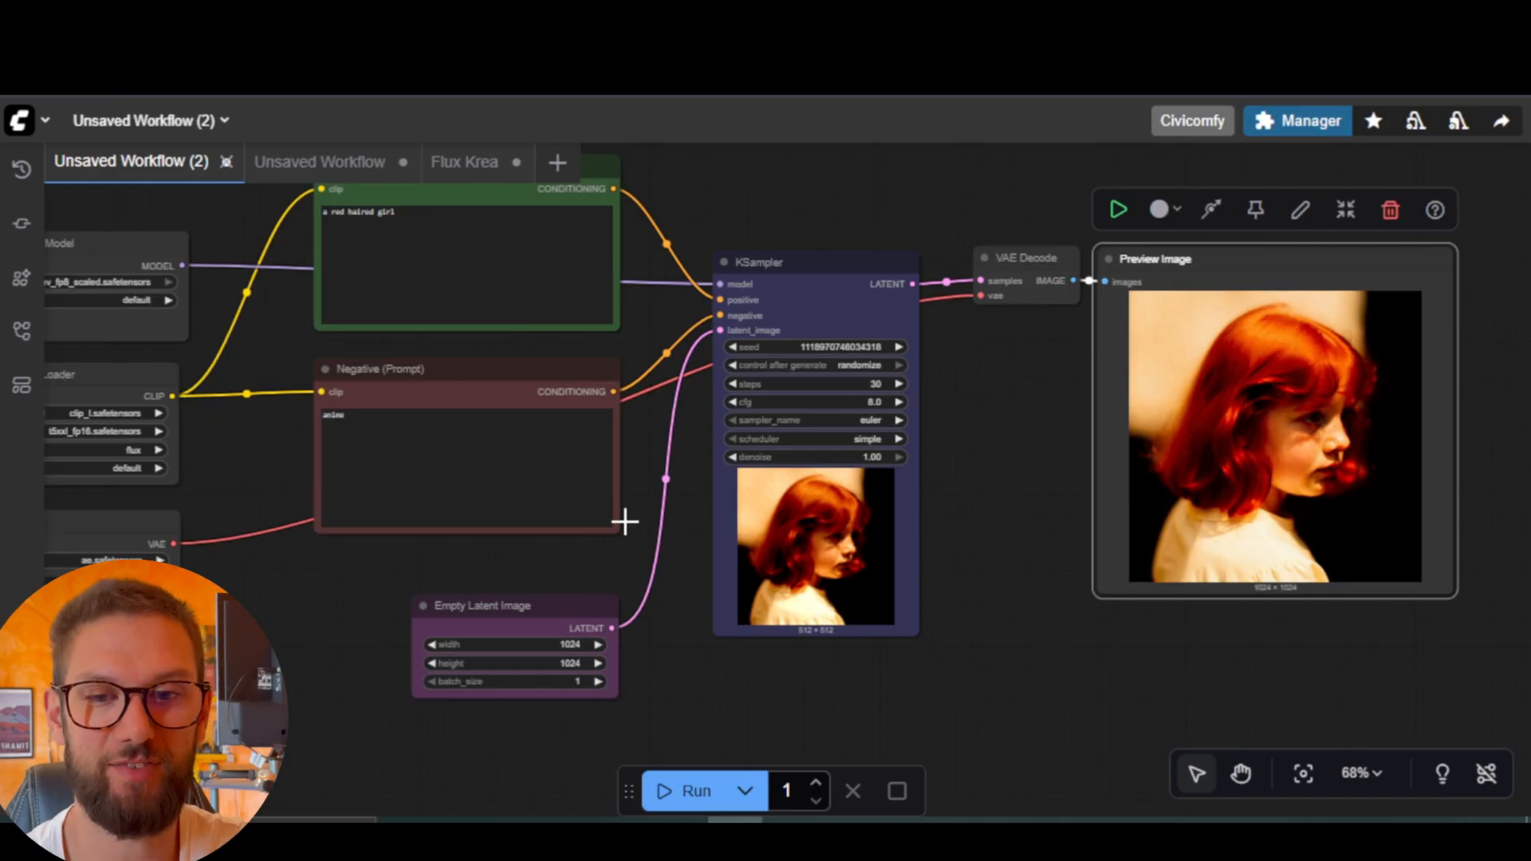
pyautogui.moveTo(690, 526); pyautogui.dragTo(711, 530)
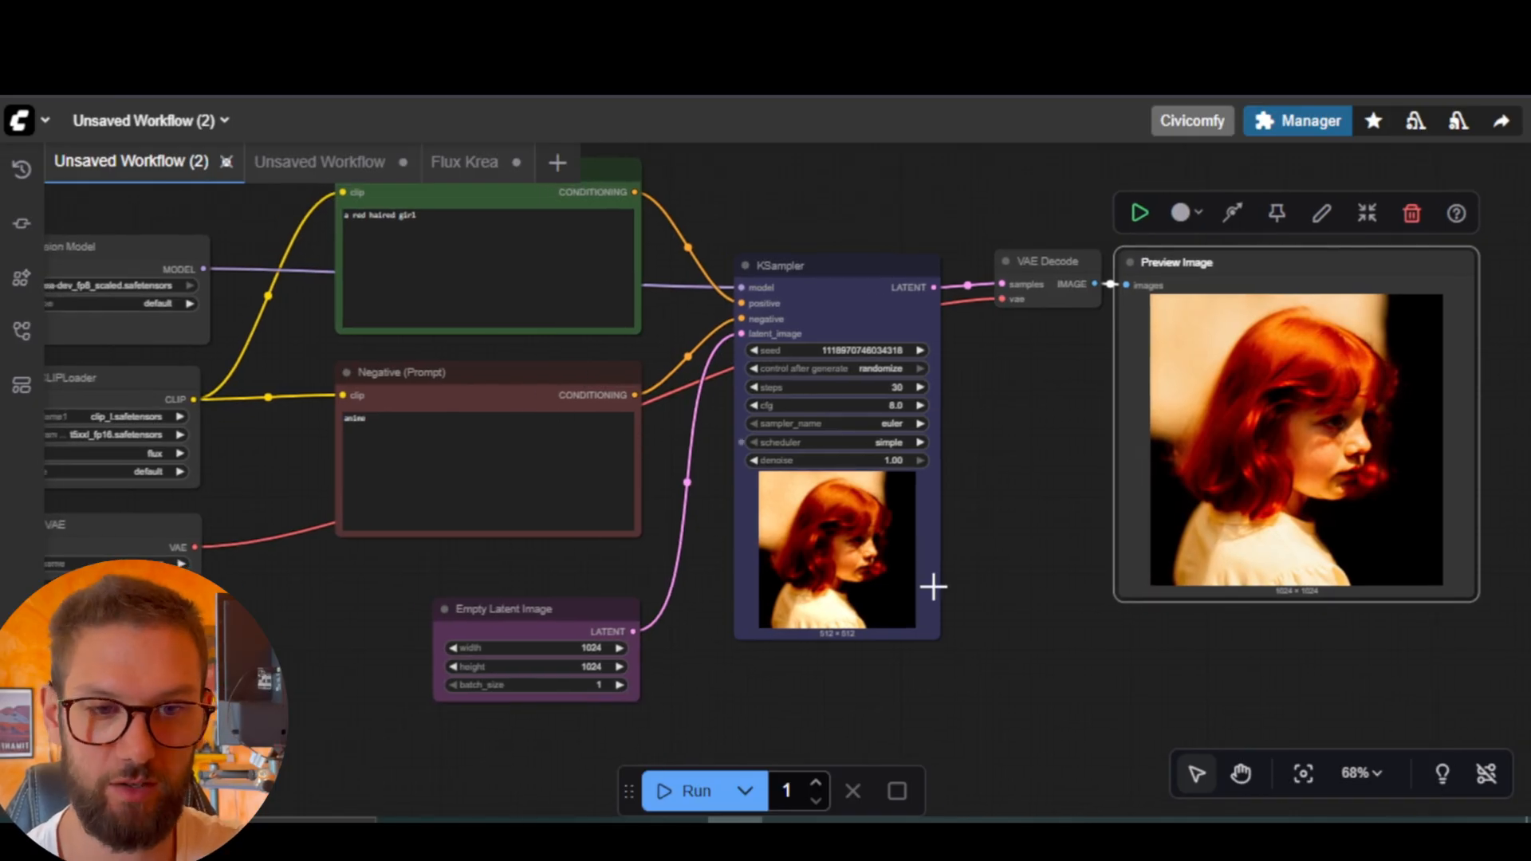
pyautogui.moveTo(987, 456); pyautogui.dragTo(1029, 508)
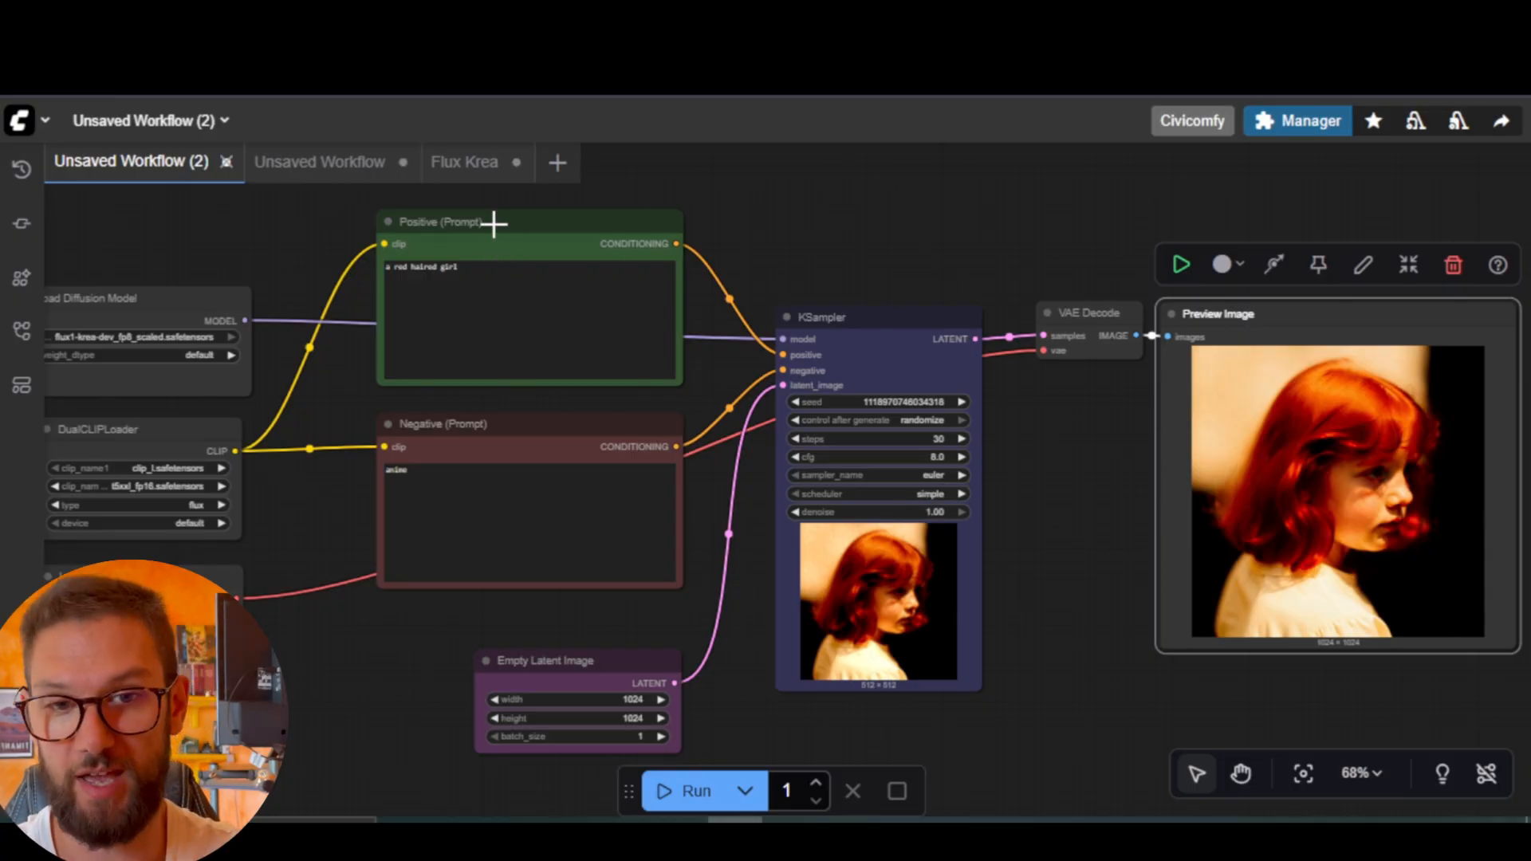
# Compare the new Flux Krea workflow with the earlier checkpoint workflow above it on the canvas.
pyautogui.moveTo(465, 171)
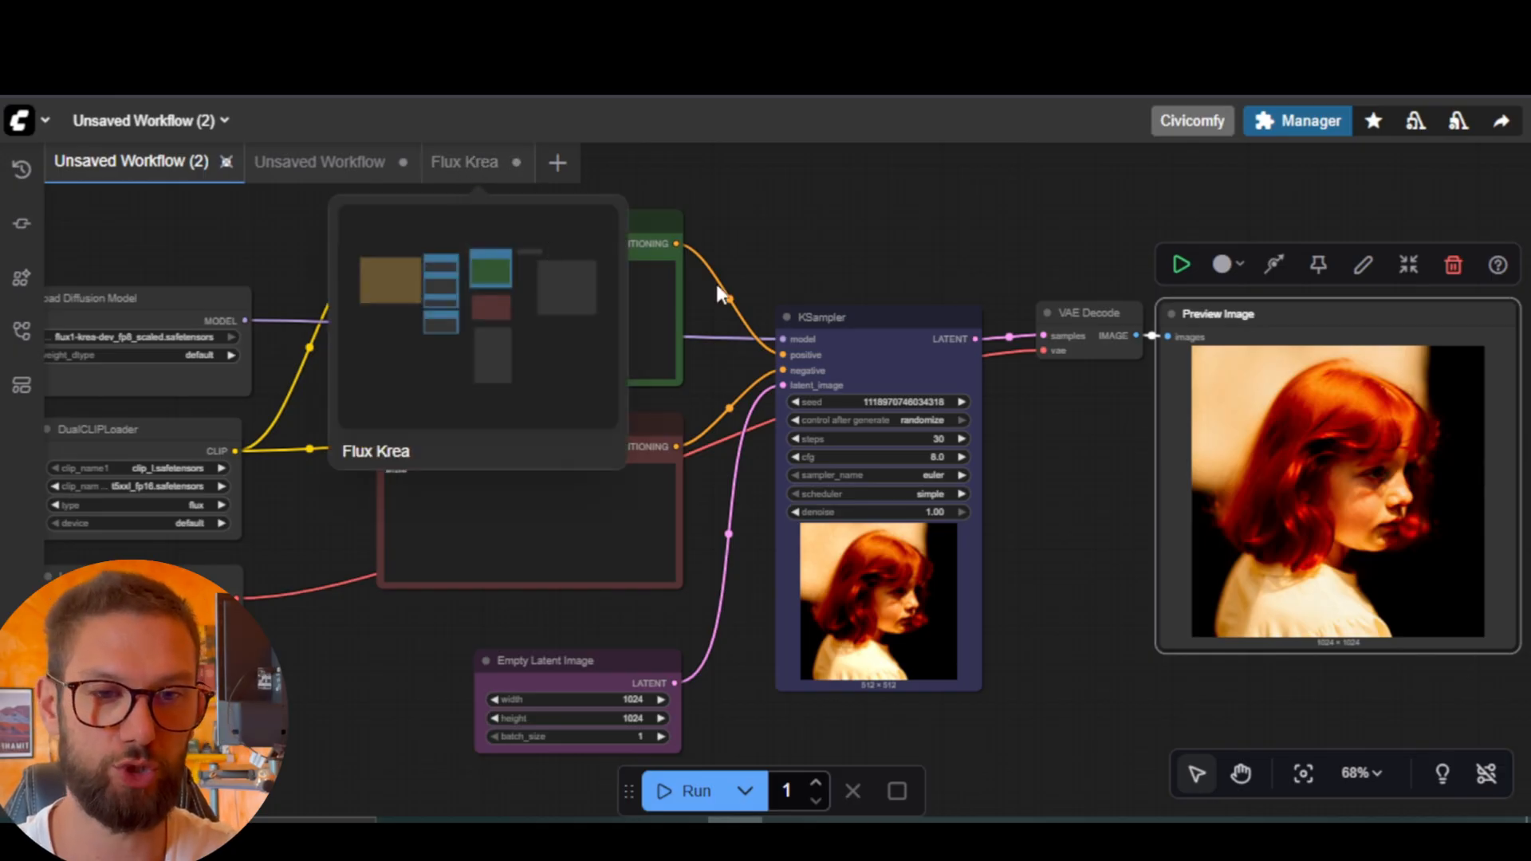
pyautogui.moveTo(804, 240); pyautogui.dragTo(832, 375)
pyautogui.scroll(-7, 838, 319)
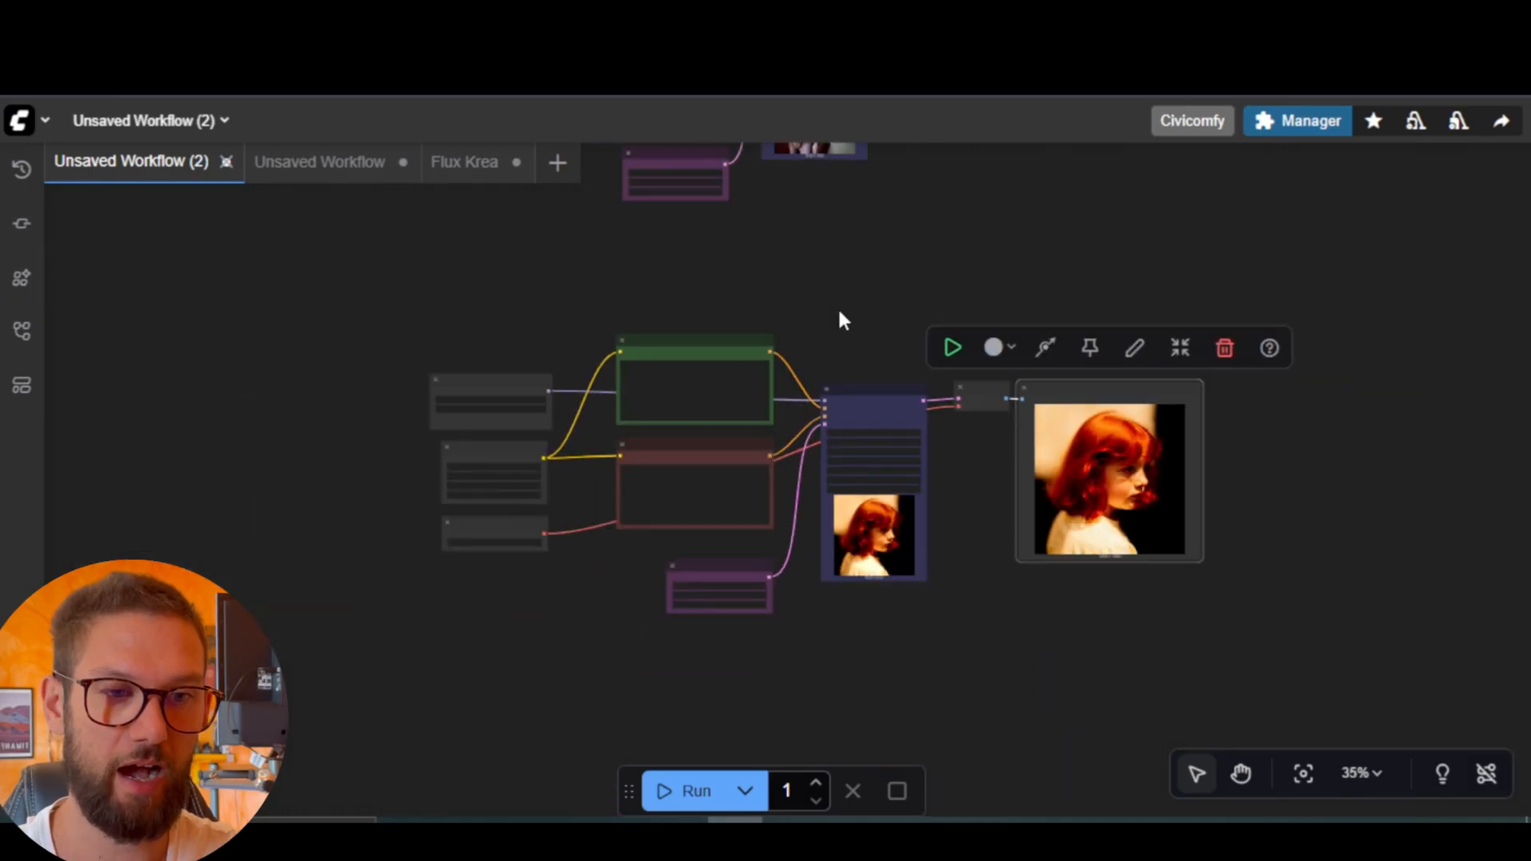
pyautogui.moveTo(838, 311); pyautogui.dragTo(829, 543)
pyautogui.scroll(2, 902, 399)
pyautogui.moveTo(928, 401); pyautogui.dragTo(983, 531)
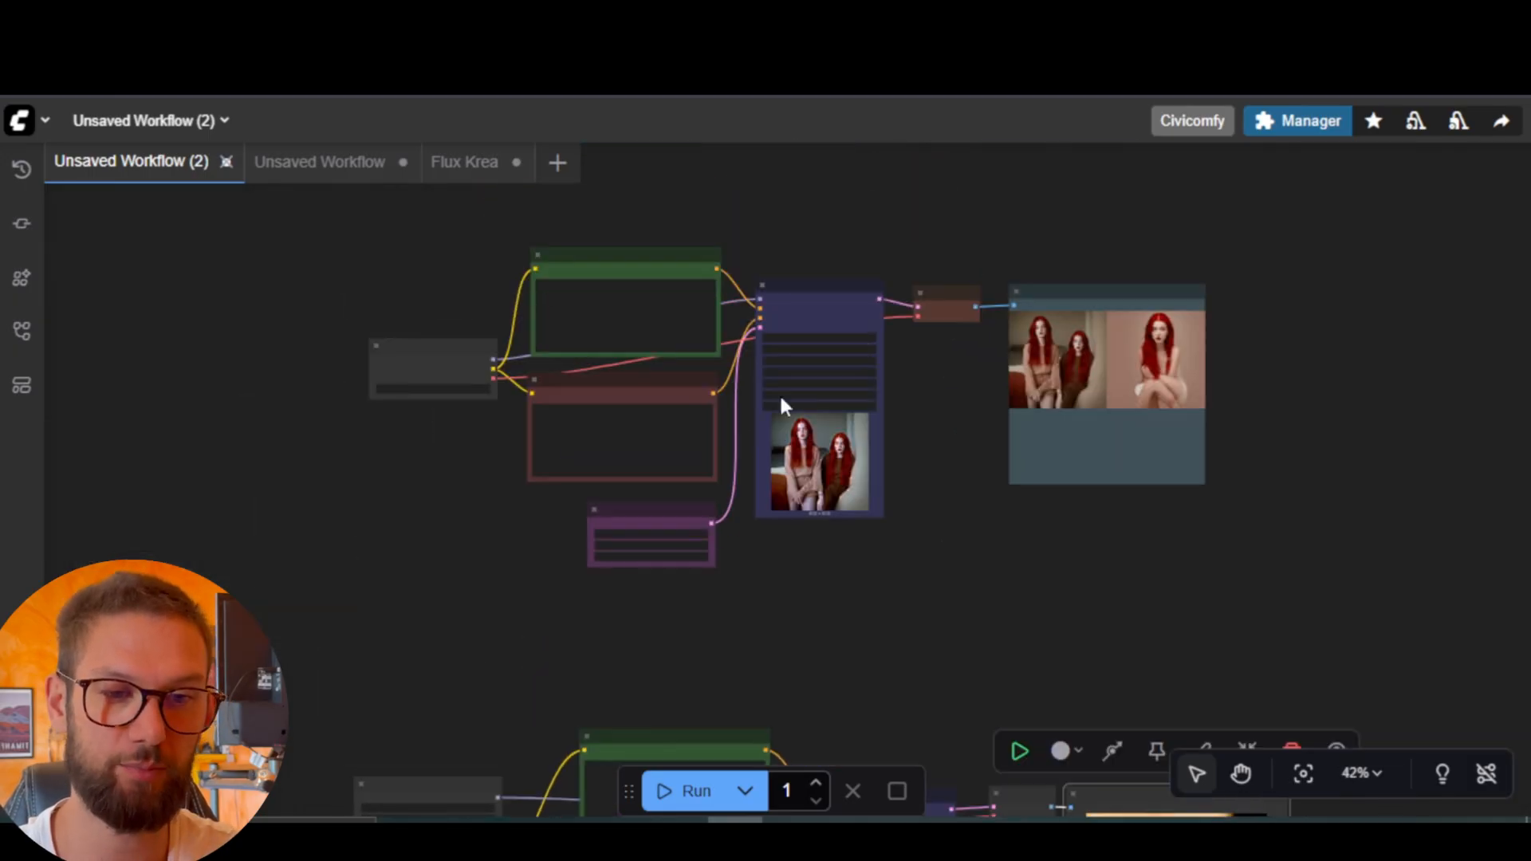
pyautogui.scroll(2, 941, 415)
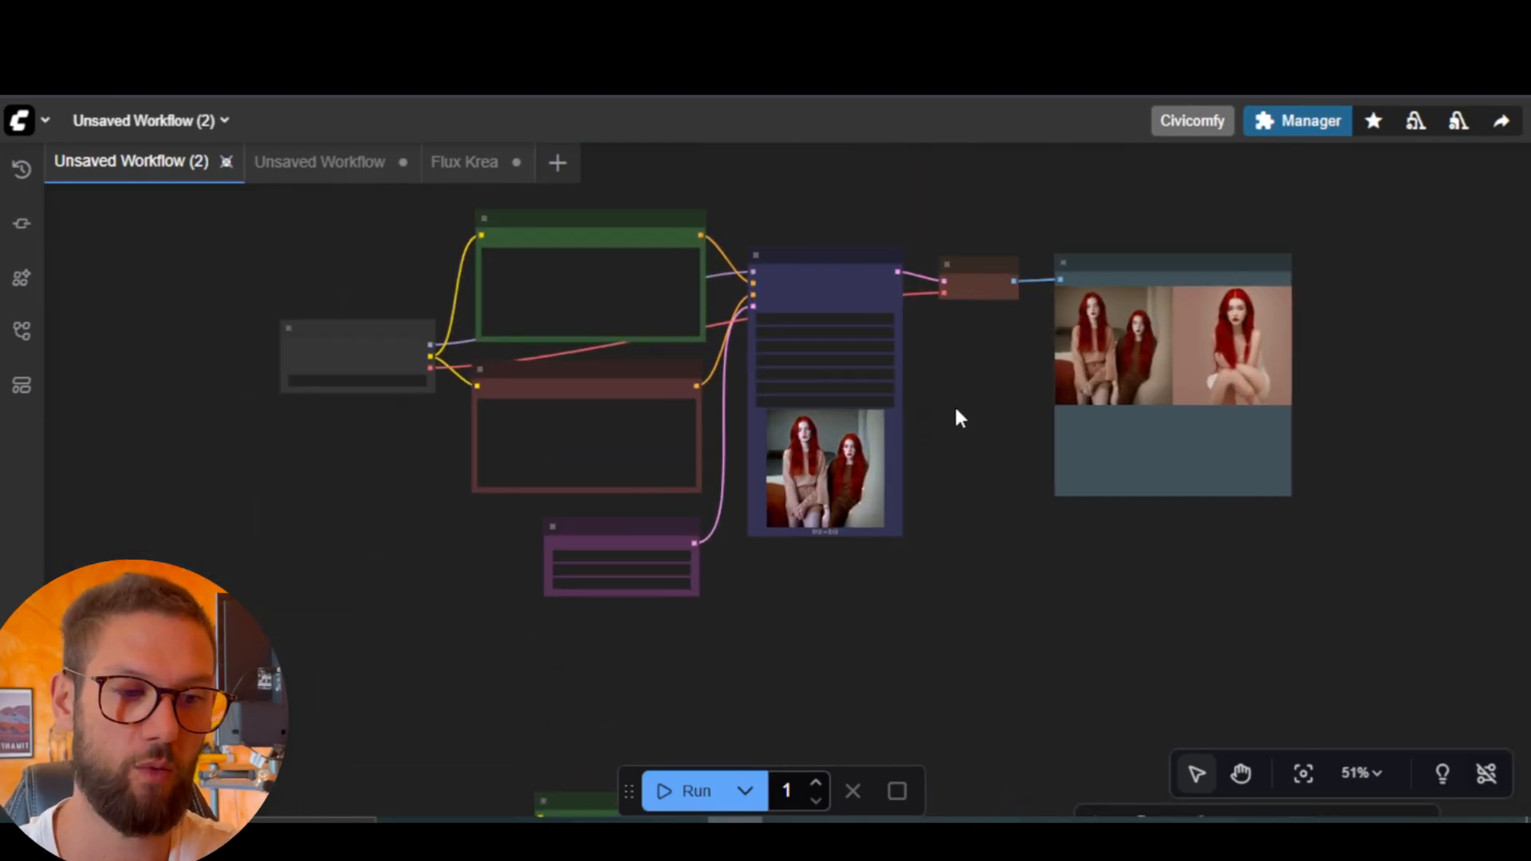
pyautogui.scroll(-5, 961, 359)
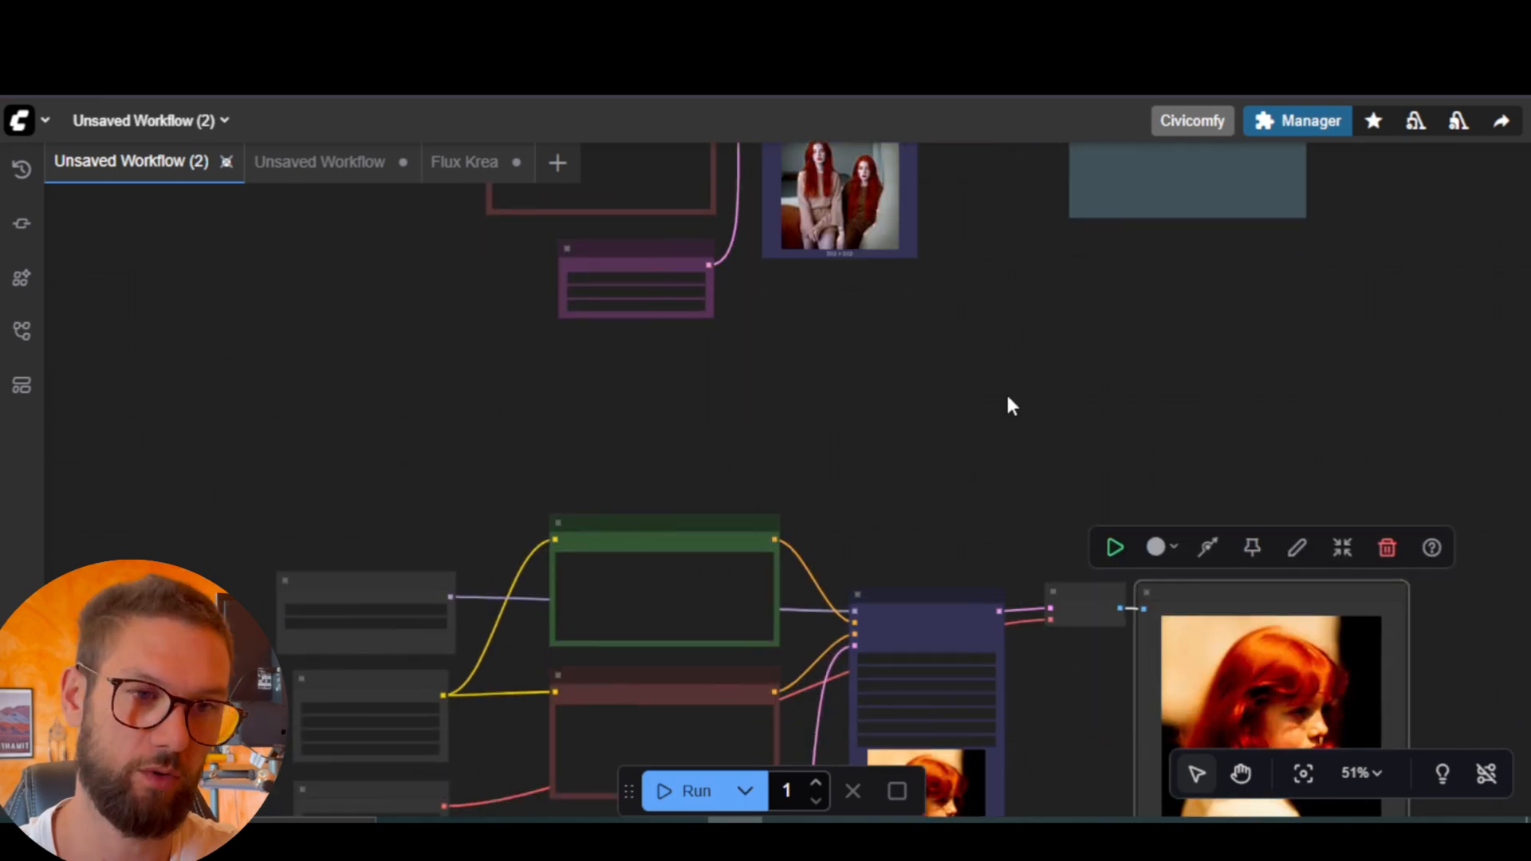
pyautogui.moveTo(1008, 399); pyautogui.dragTo(995, 449)
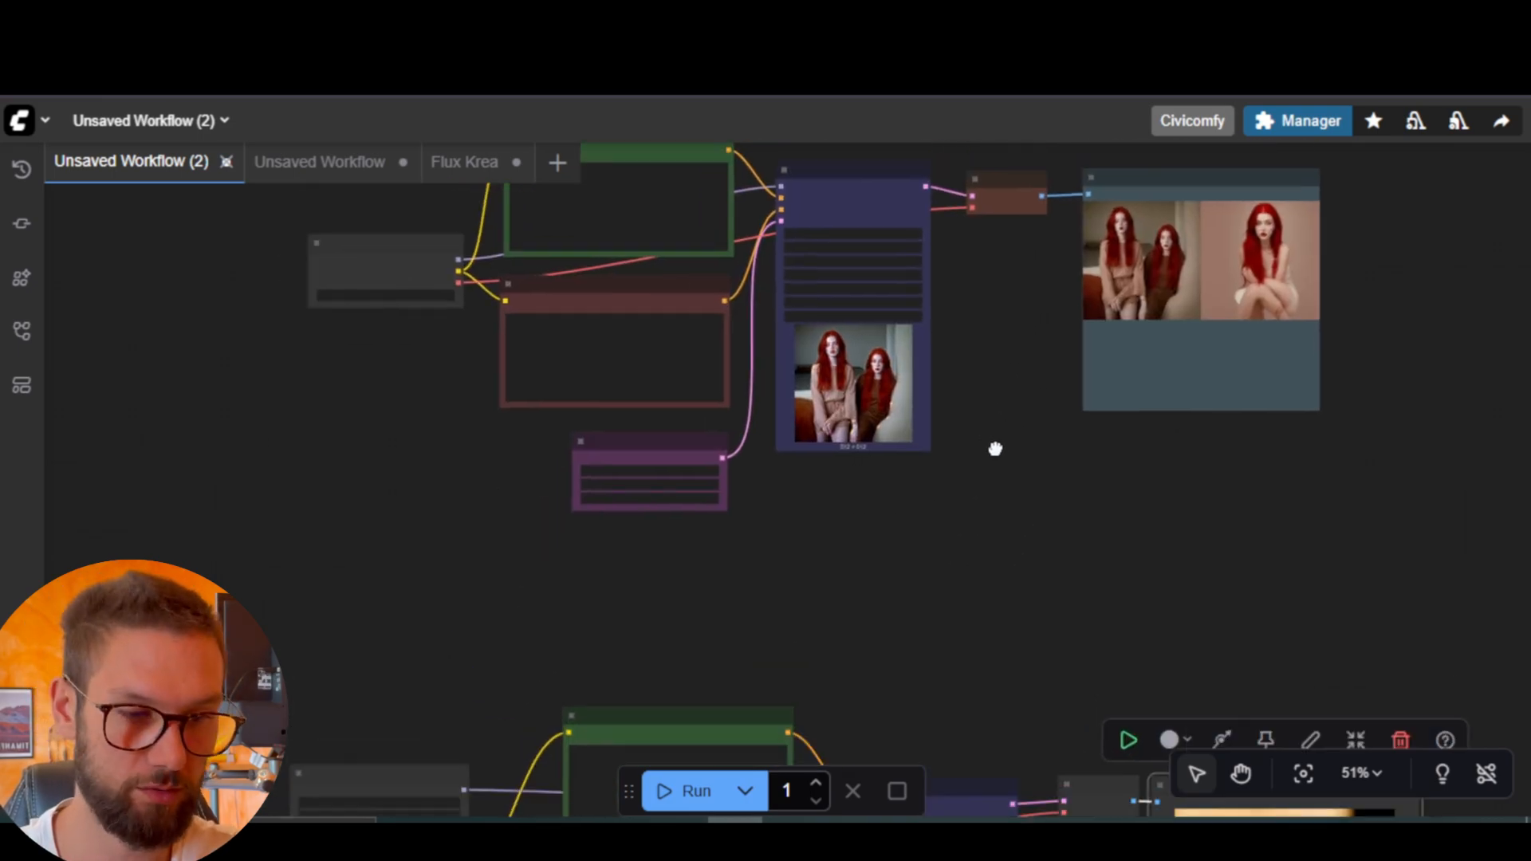
pyautogui.scroll(-5, 1005, 467)
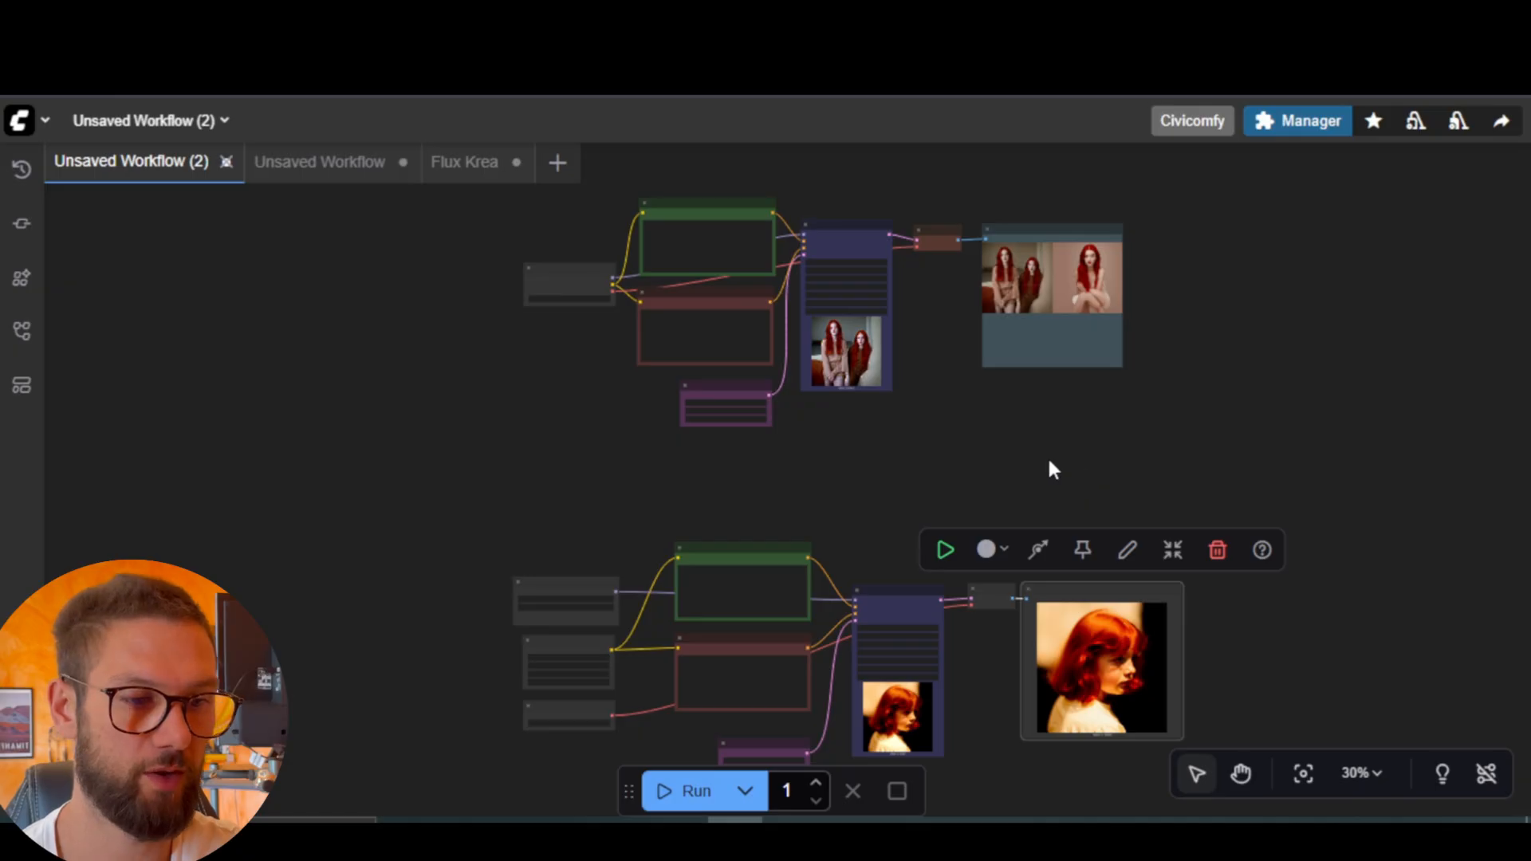
pyautogui.moveTo(1050, 461); pyautogui.dragTo(1046, 441)
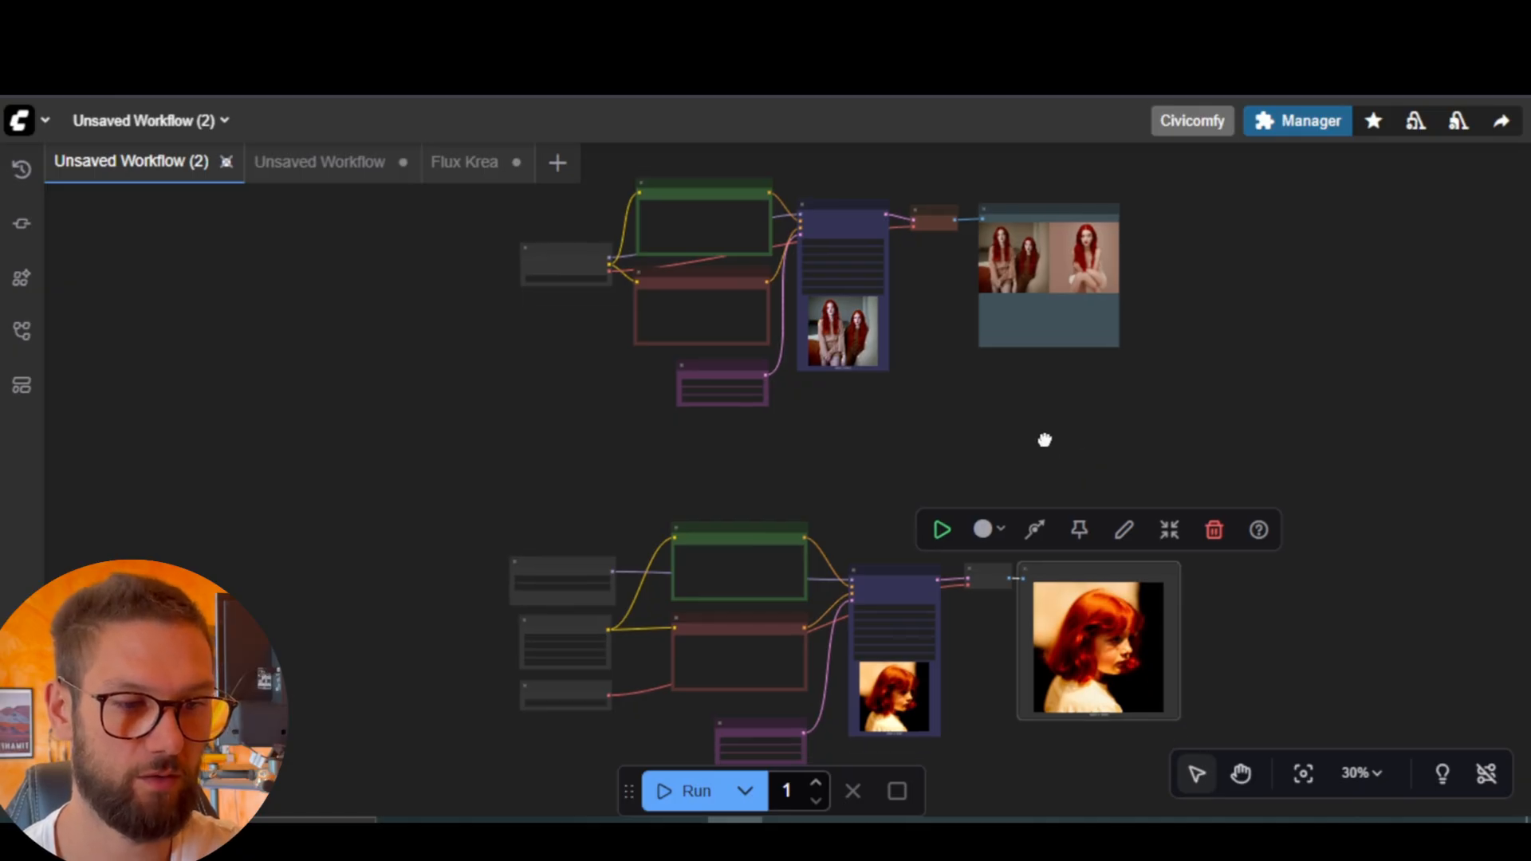
# Show the canvas minimap and inspect the KSampler and Preview Image nodes of the Flux Krea workflow up close.
pyautogui.click(1357, 775)
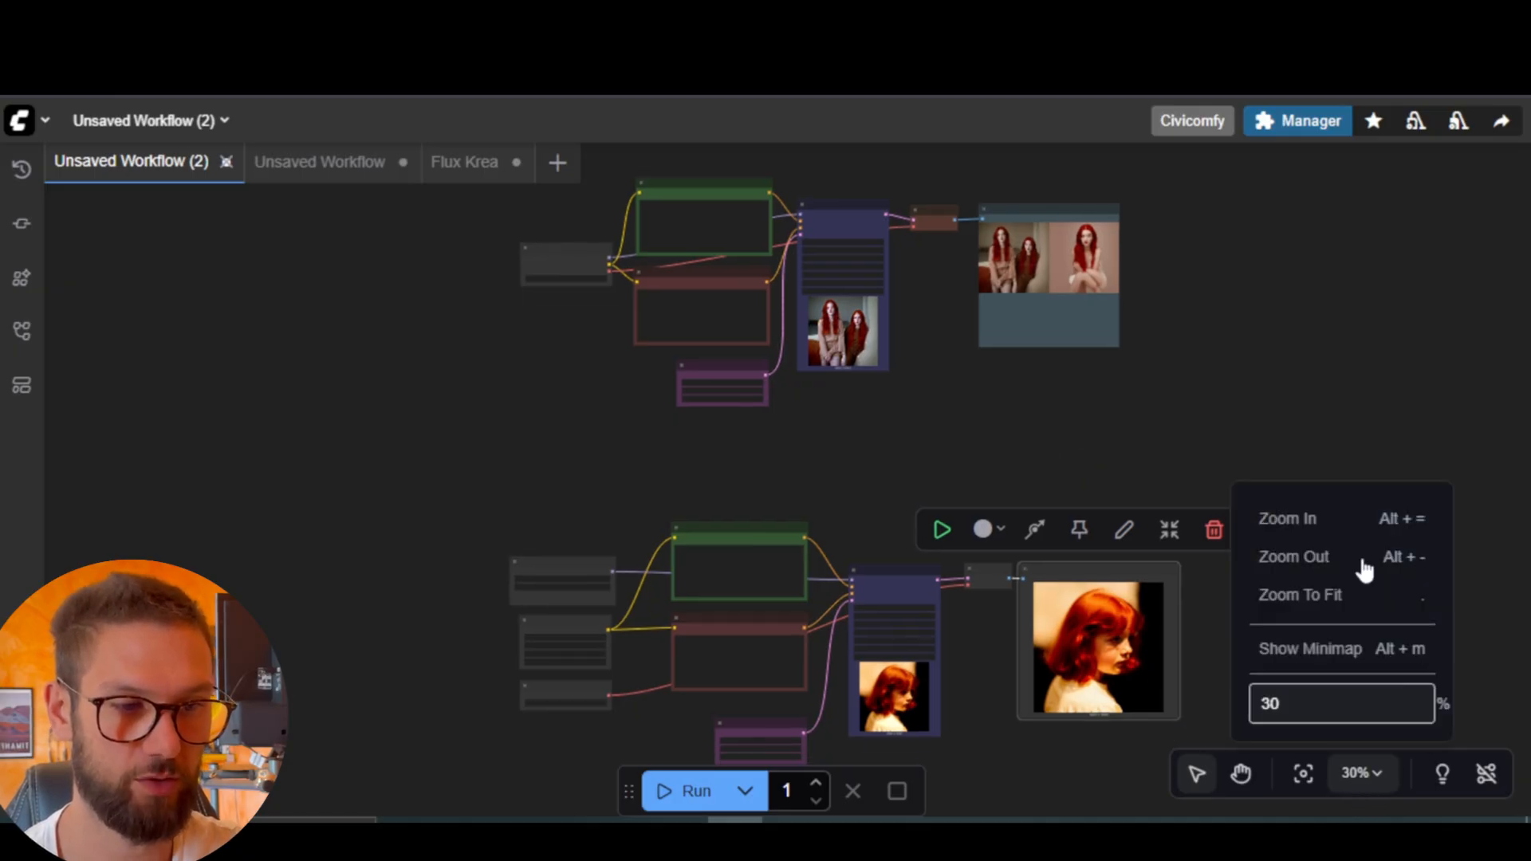
pyautogui.click(1347, 652)
pyautogui.click(1390, 362)
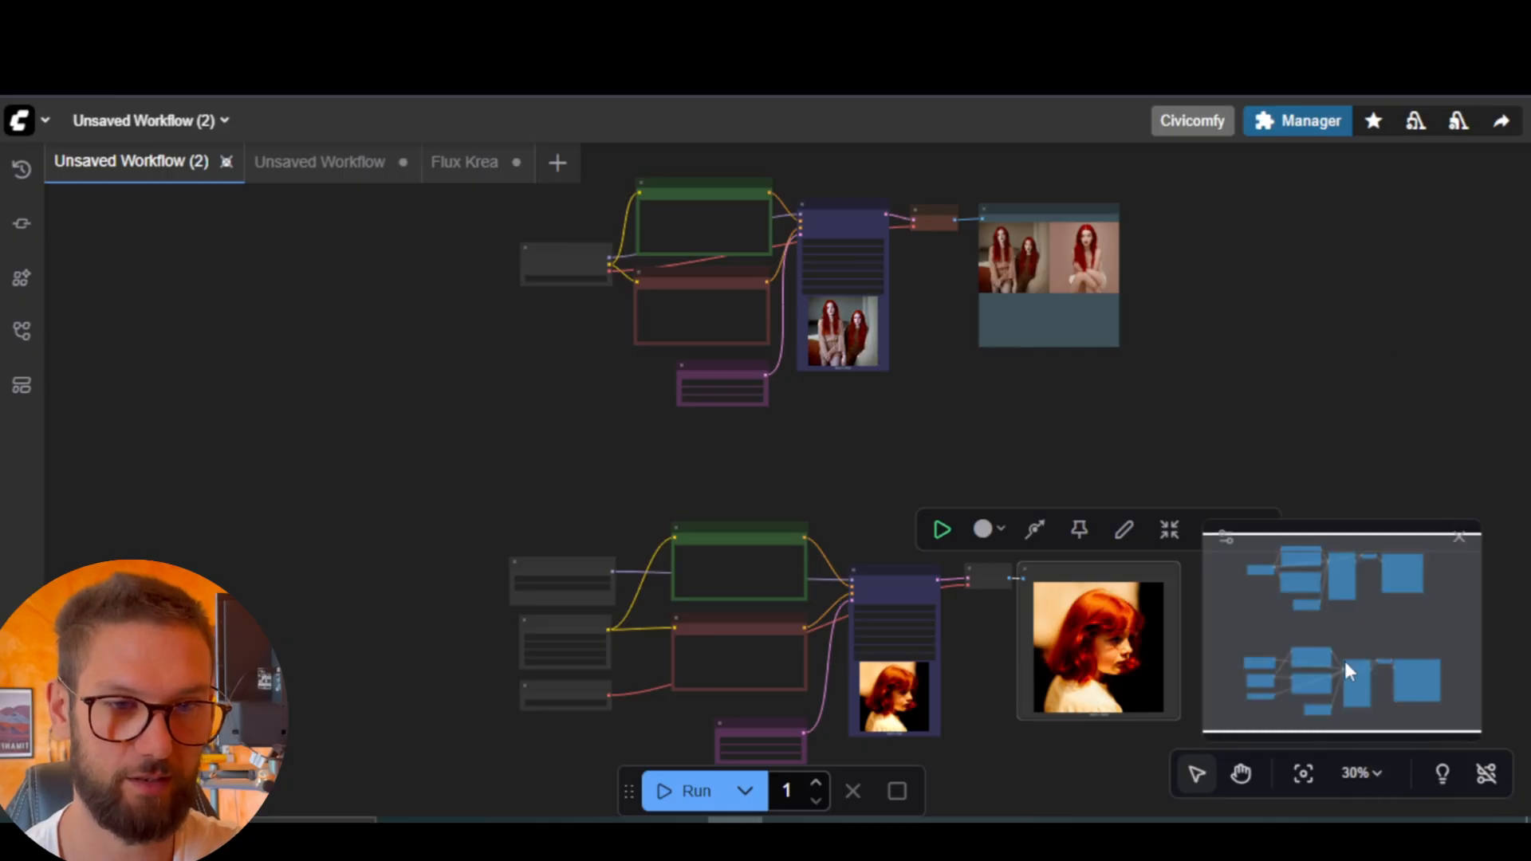
pyautogui.scroll(3, 1327, 625)
pyautogui.moveTo(1117, 512); pyautogui.dragTo(1114, 404)
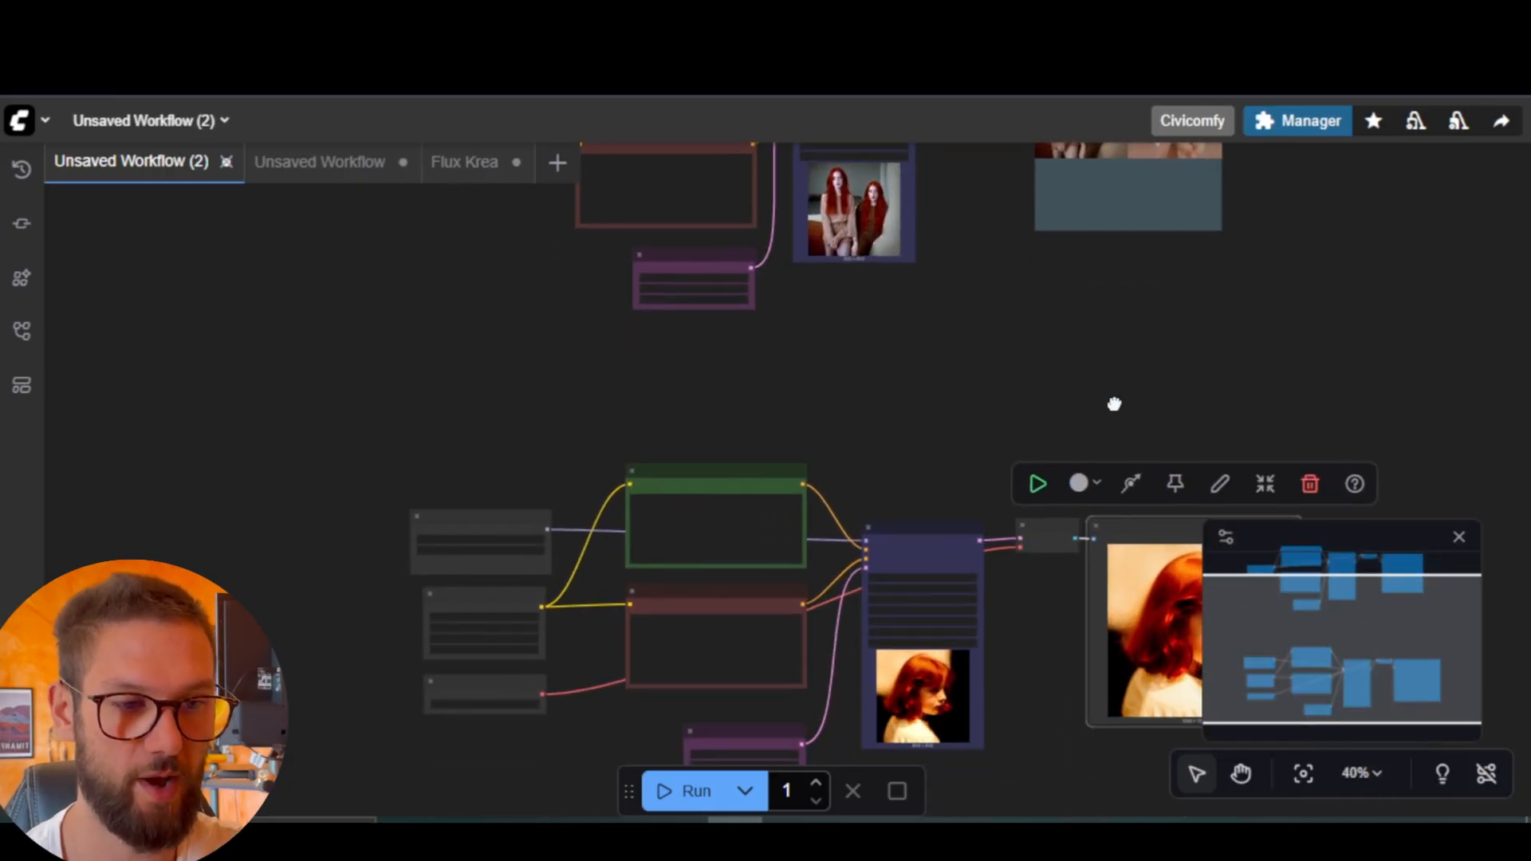
pyautogui.scroll(10, 1086, 485)
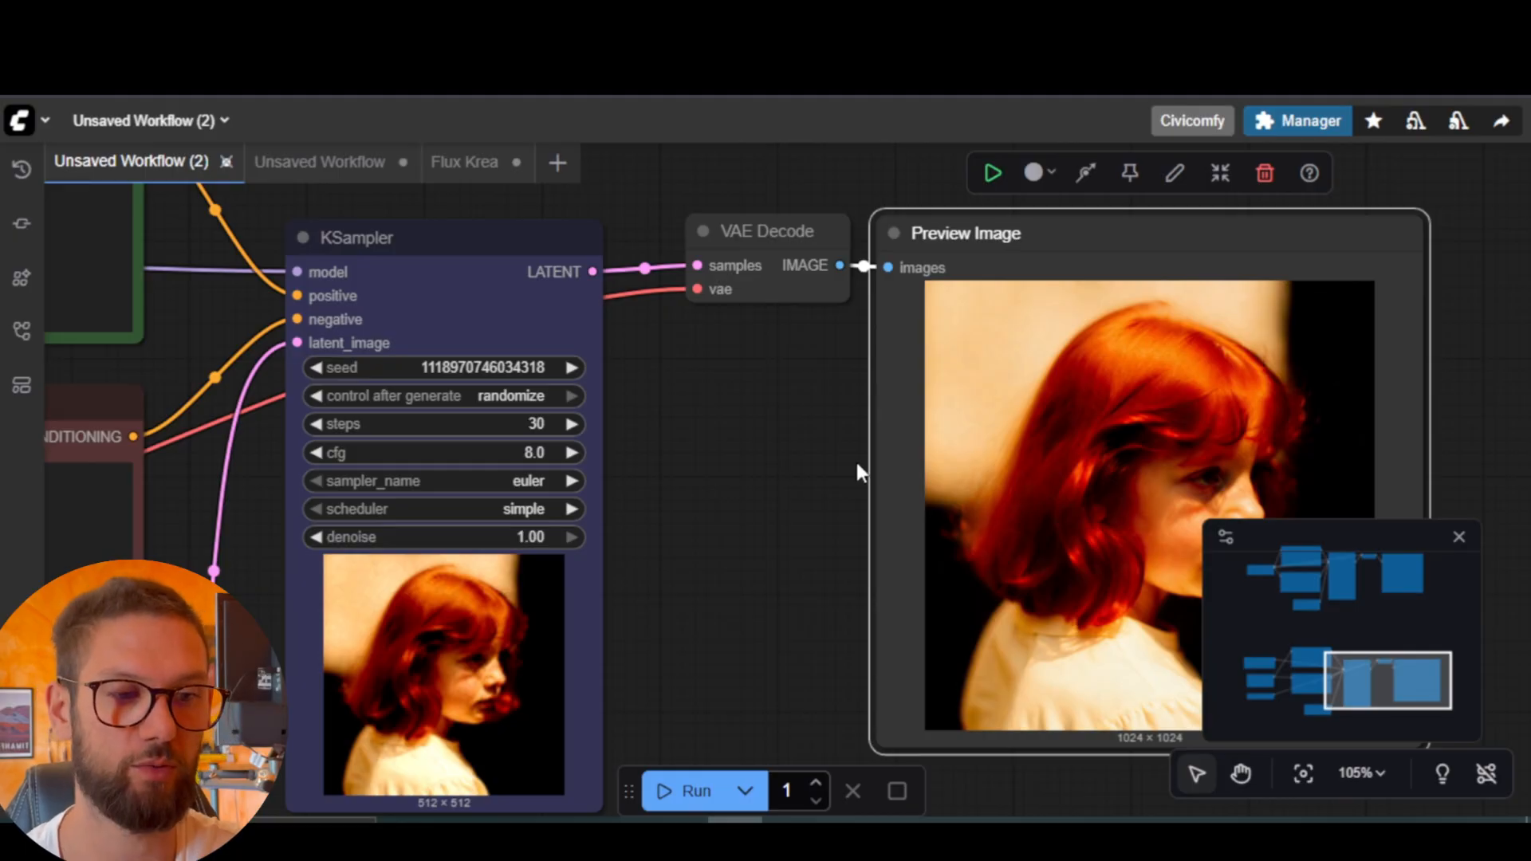
# View both text-to-image workflows together on the canvas and hide the minimap.
pyautogui.scroll(-6, 747, 431)
pyautogui.scroll(-2, 746, 431)
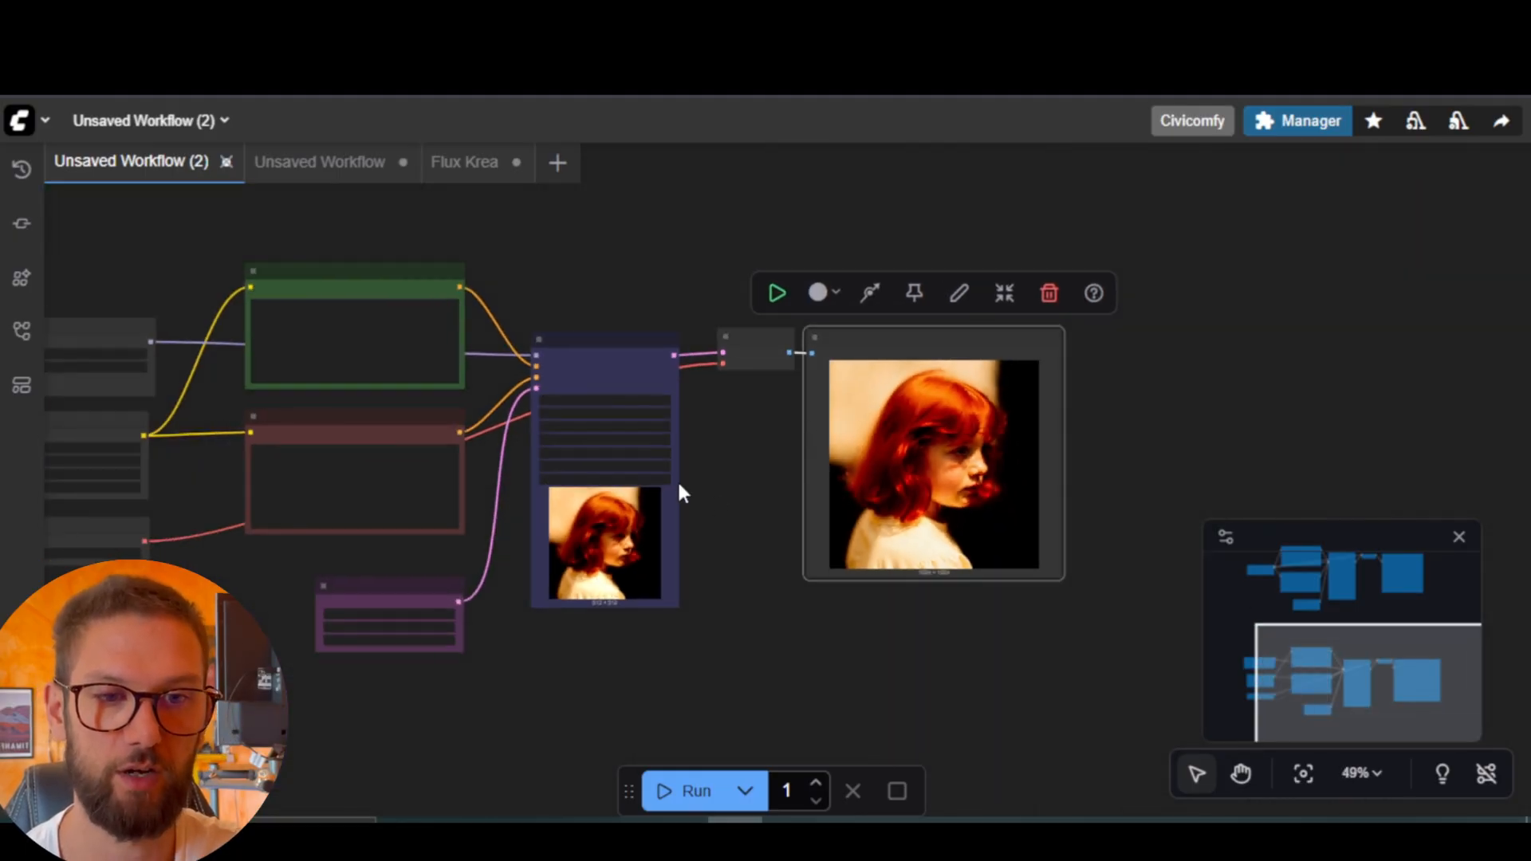
pyautogui.moveTo(731, 531); pyautogui.dragTo(974, 625)
pyautogui.moveTo(895, 209); pyautogui.dragTo(924, 385)
pyautogui.scroll(-3, 924, 385)
pyautogui.scroll(-1, 925, 391)
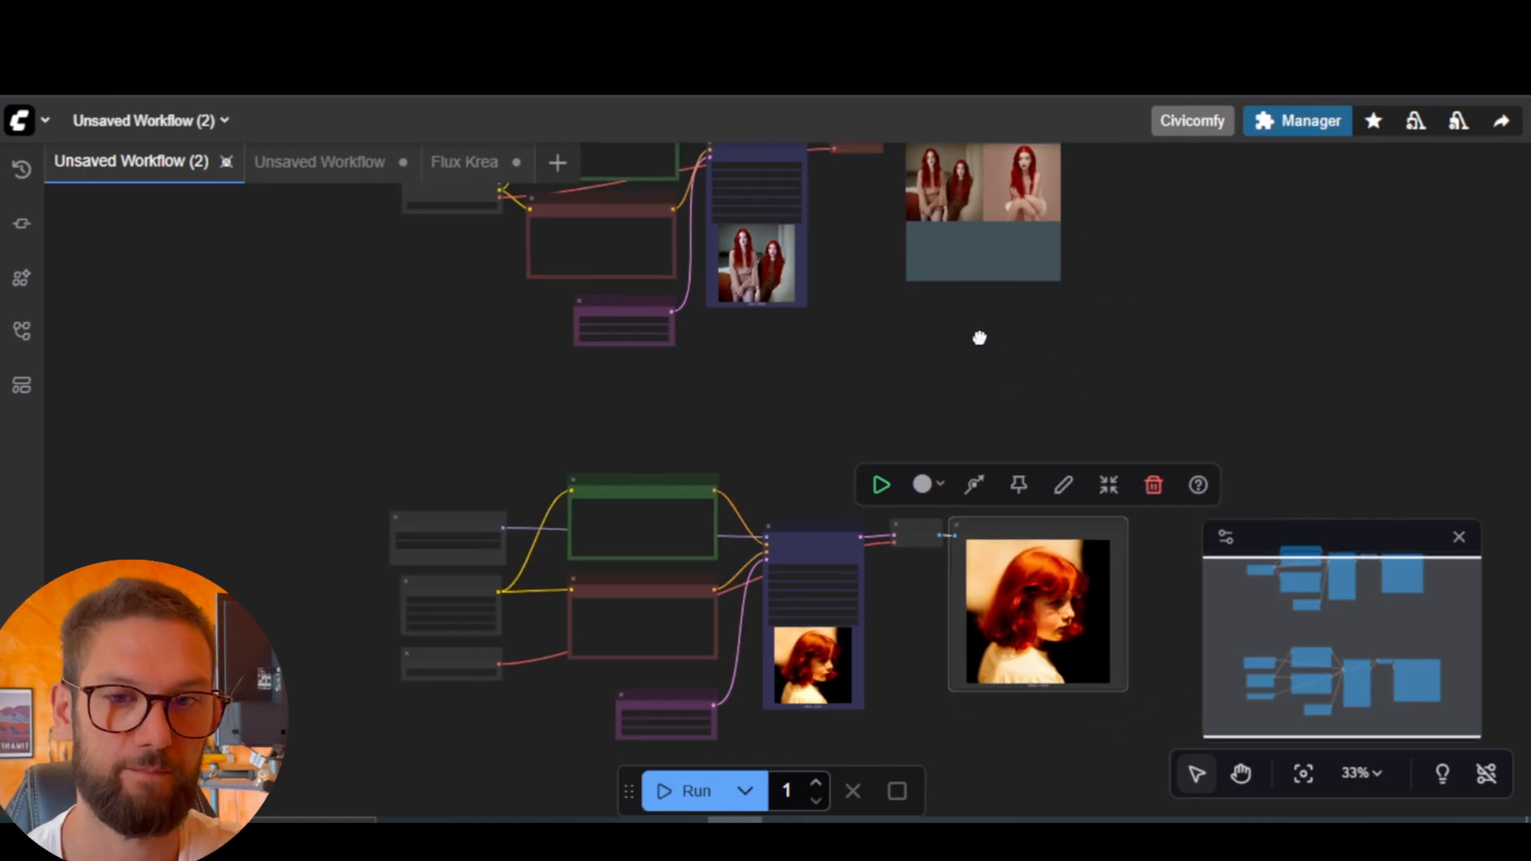
pyautogui.moveTo(980, 335); pyautogui.dragTo(984, 367)
pyautogui.click(1458, 537)
pyautogui.moveTo(1100, 393); pyautogui.dragTo(1159, 405)
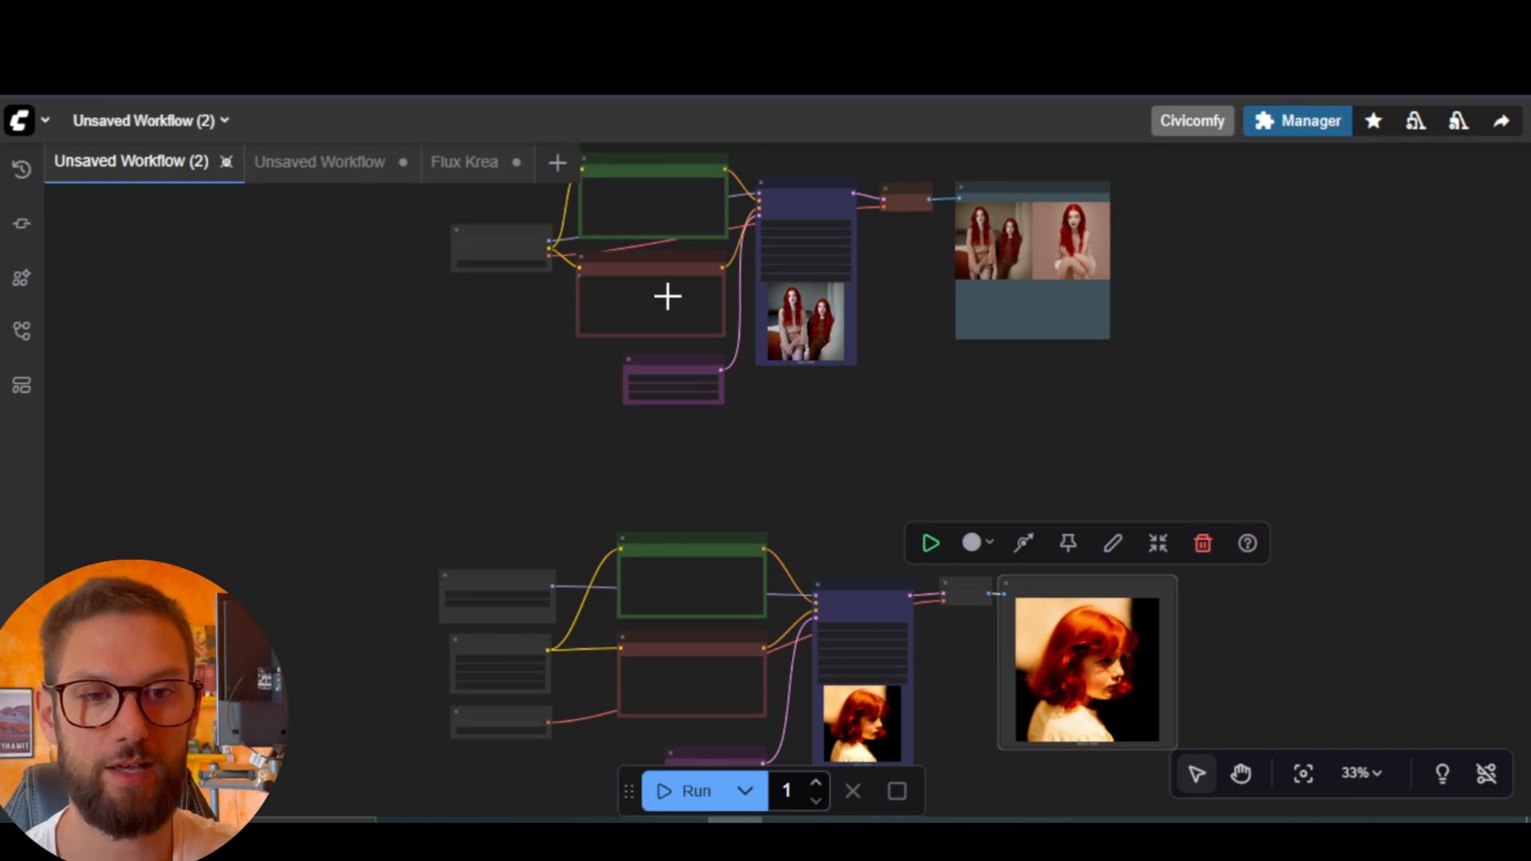
# Open a new workflow tab, load the imagetolora workflow and review its list of missing nodes.
pyautogui.click(558, 162)
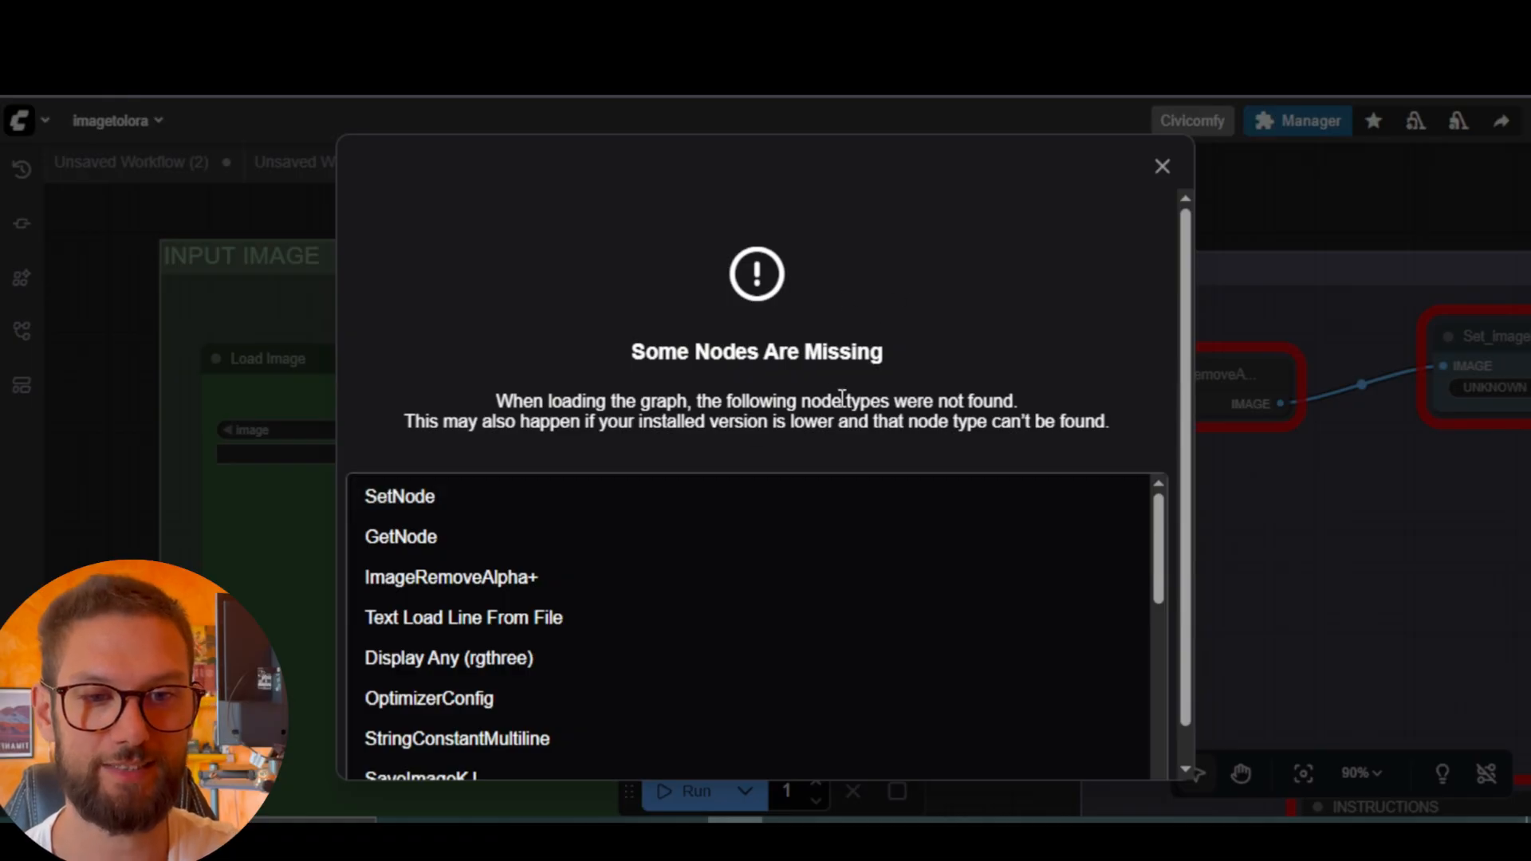
pyautogui.moveTo(634, 353); pyautogui.dragTo(874, 364)
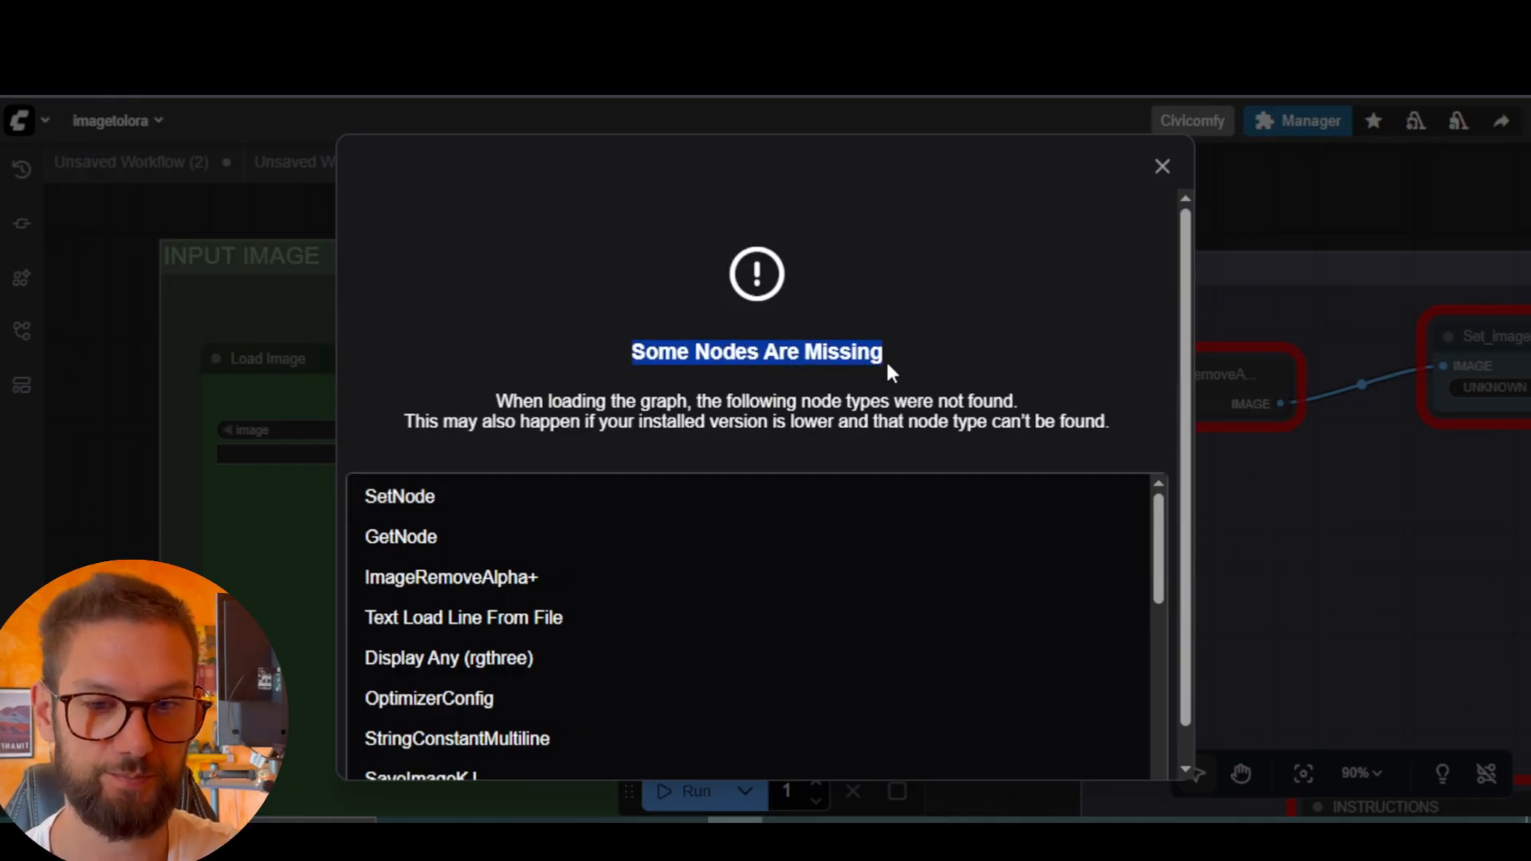
pyautogui.scroll(-1, 886, 370)
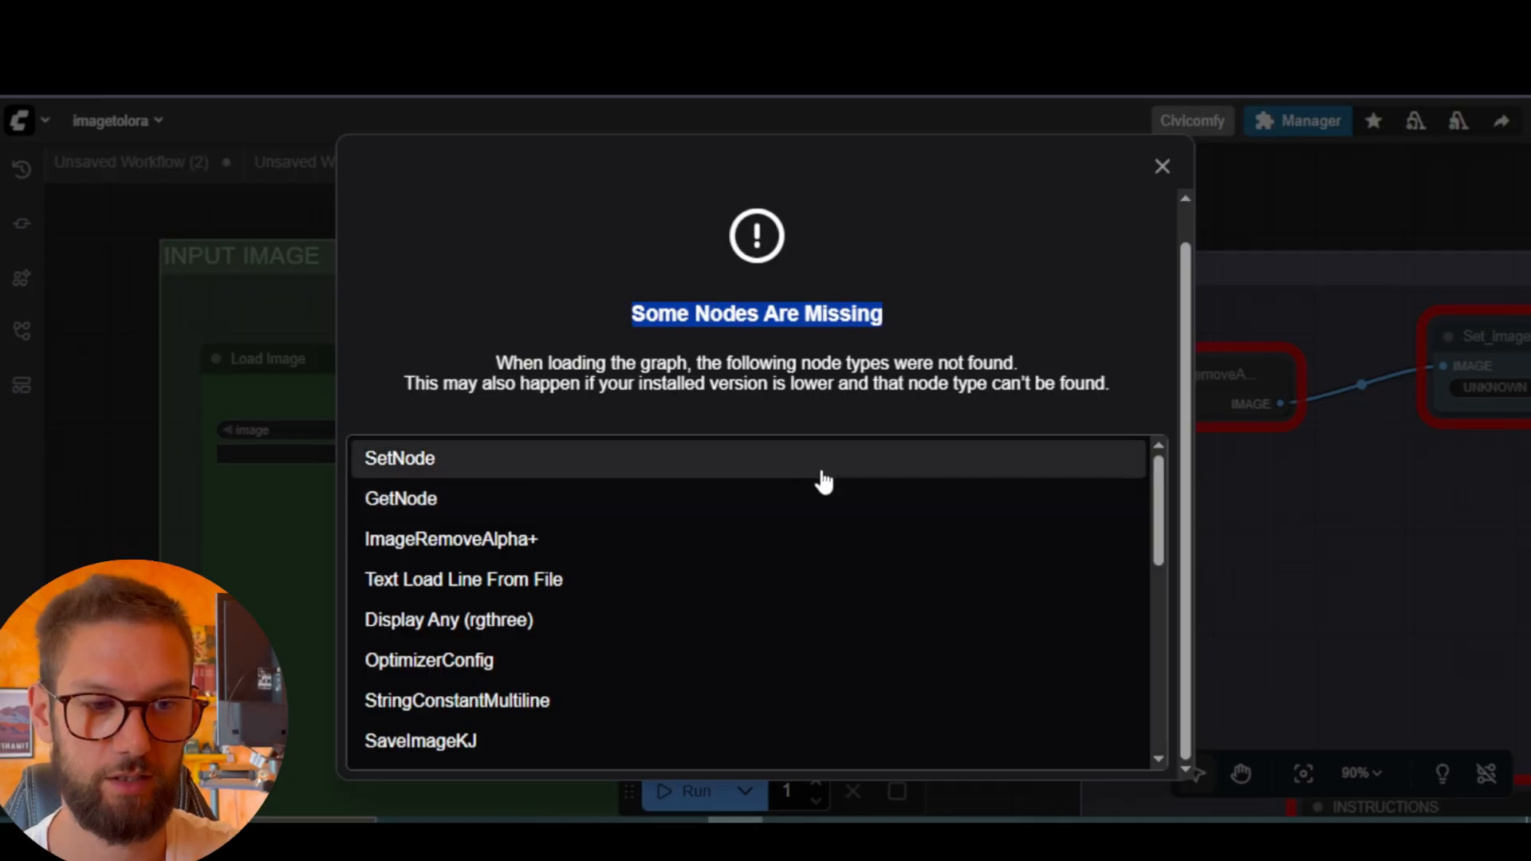
pyautogui.scroll(-3, 781, 490)
pyautogui.scroll(-3, 797, 535)
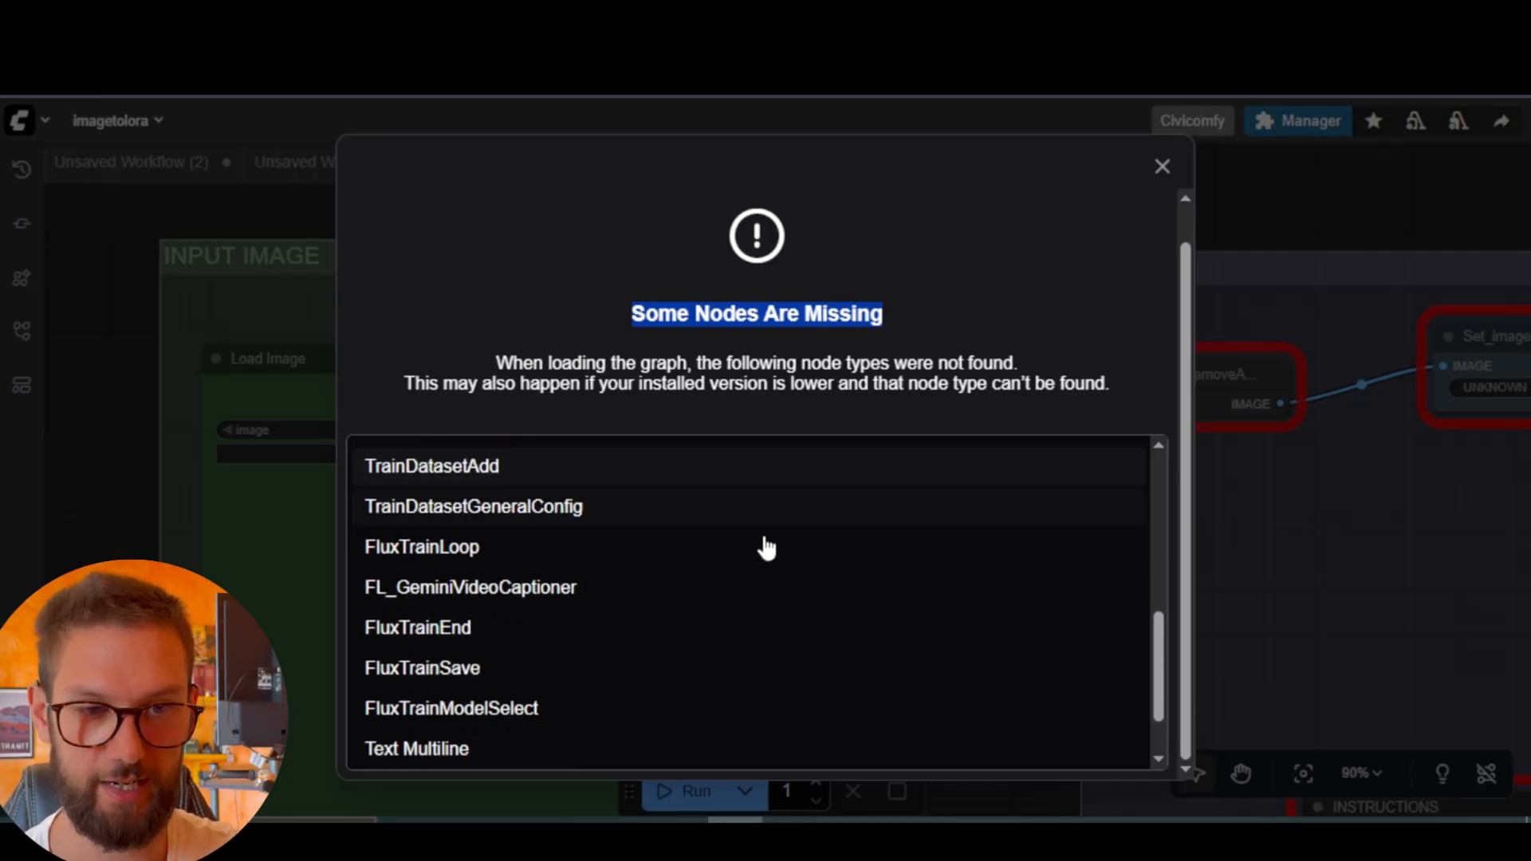
pyautogui.scroll(-2, 785, 566)
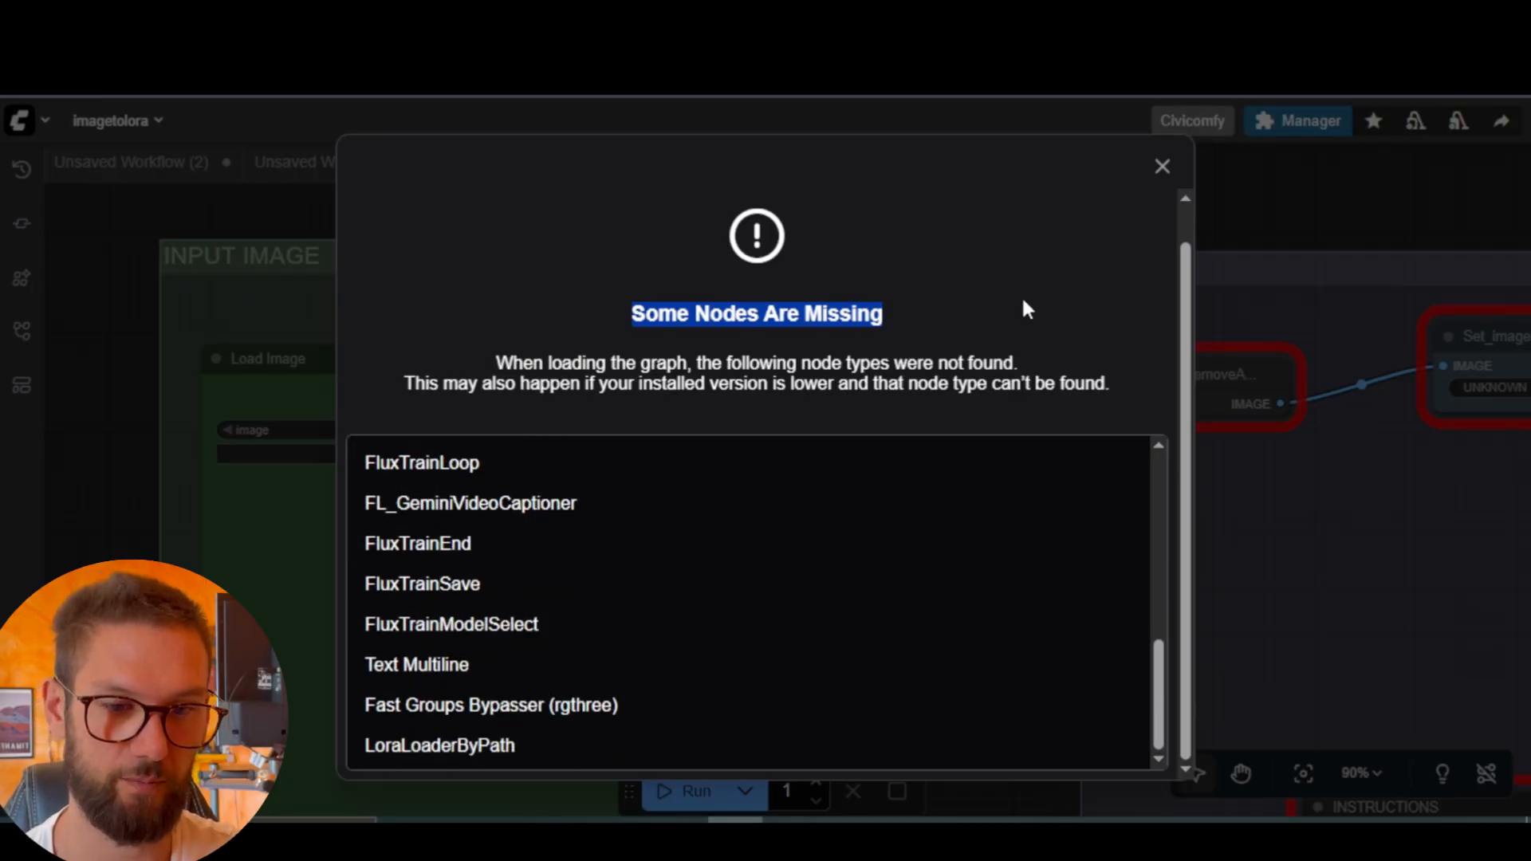
pyautogui.scroll(1, 1113, 336)
pyautogui.scroll(-1, 1113, 336)
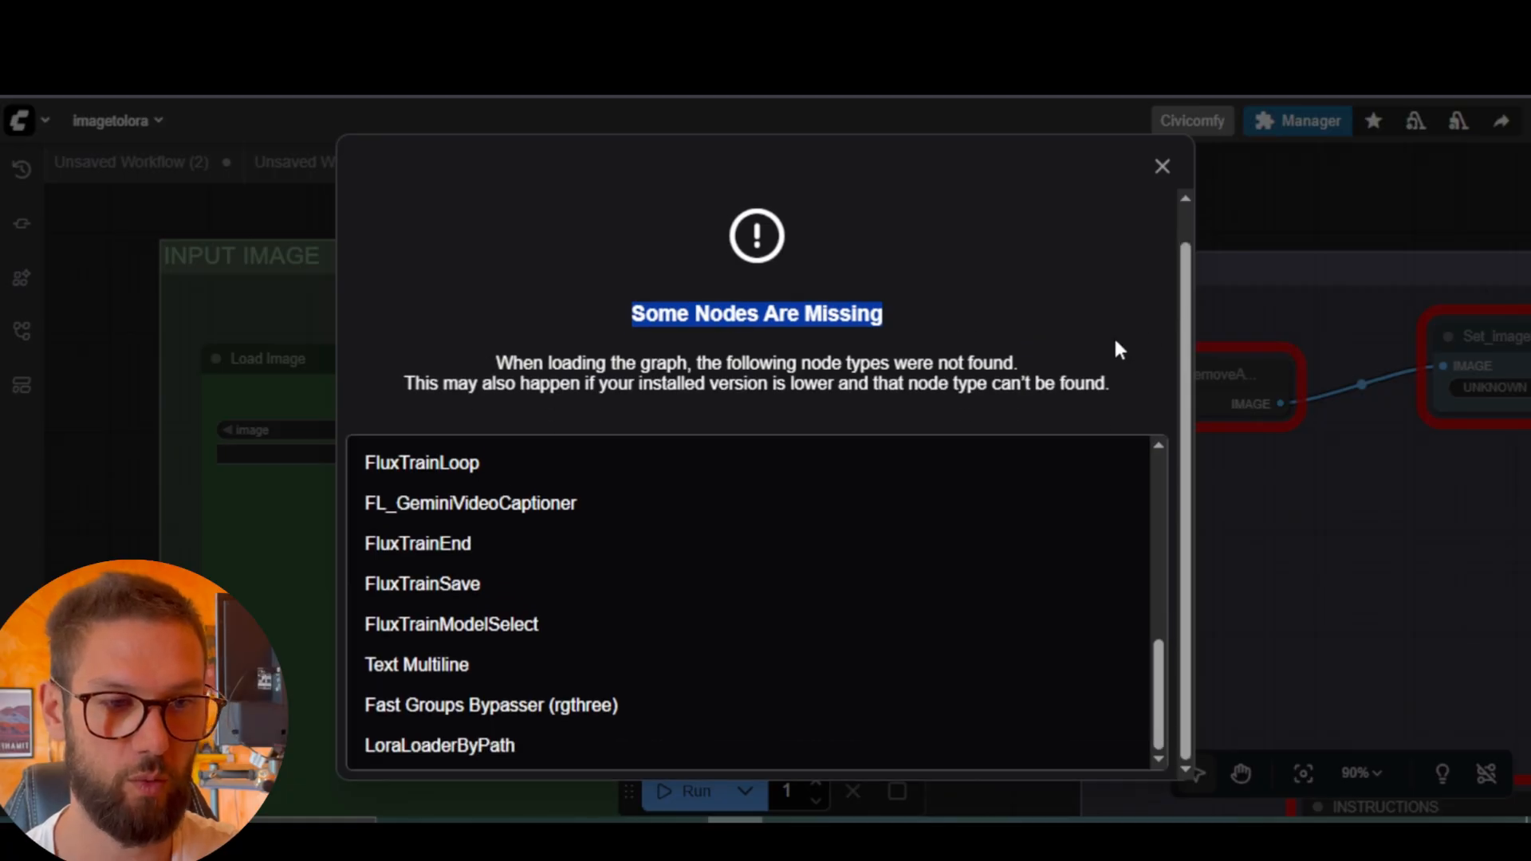
pyautogui.moveTo(749, 582); pyautogui.dragTo(1016, 344)
pyautogui.click(1017, 344)
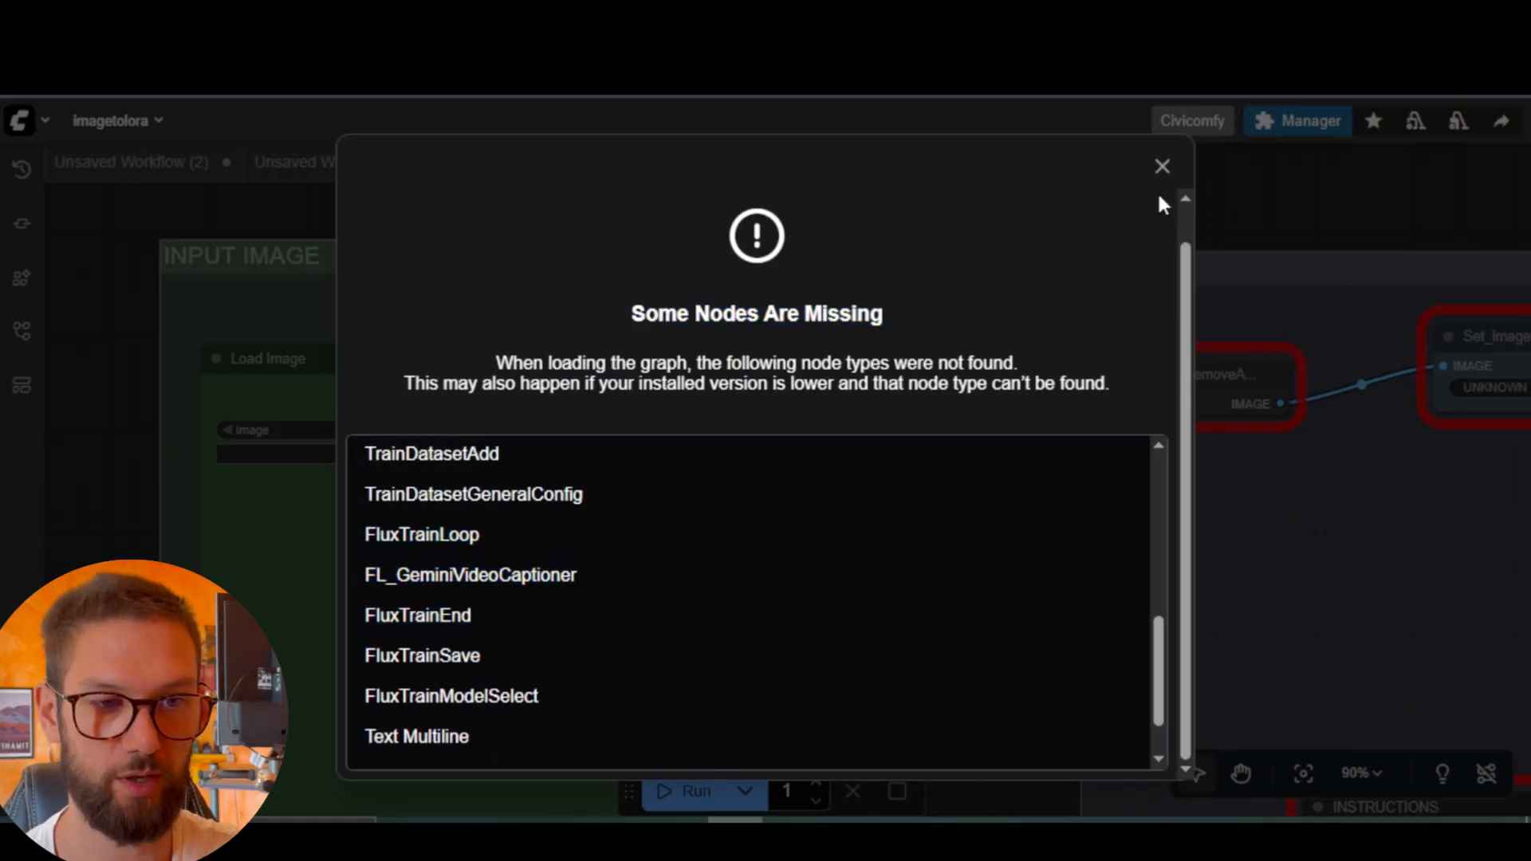
pyautogui.click(1162, 167)
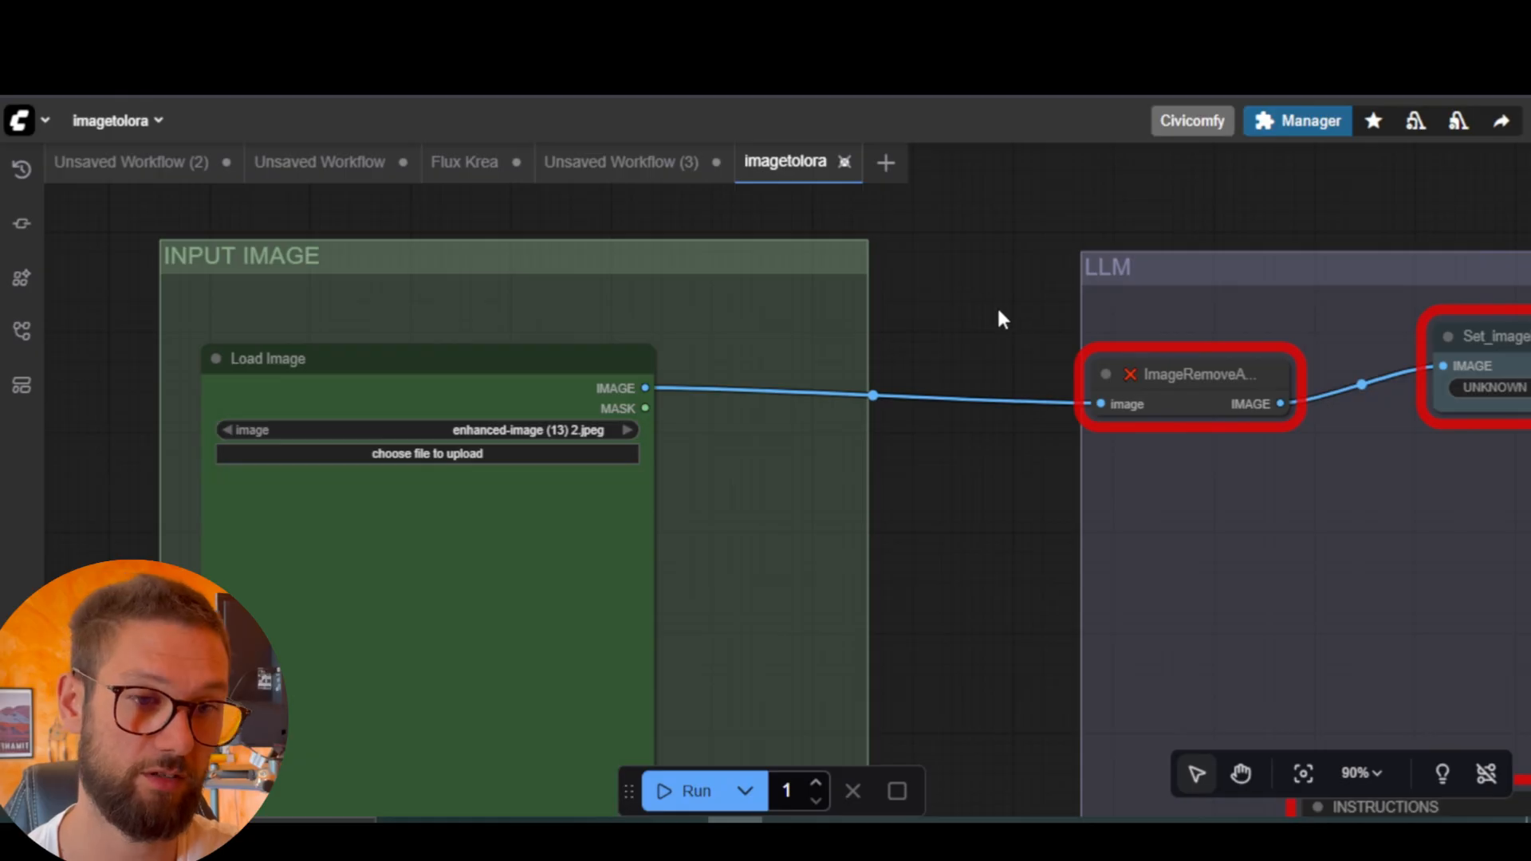
# Examine the node groups of the imagetolora workflow, including the model loaders, INPUT IMAGE and LLM groups and the red-outlined missing nodes.
pyautogui.scroll(-20, 1002, 319)
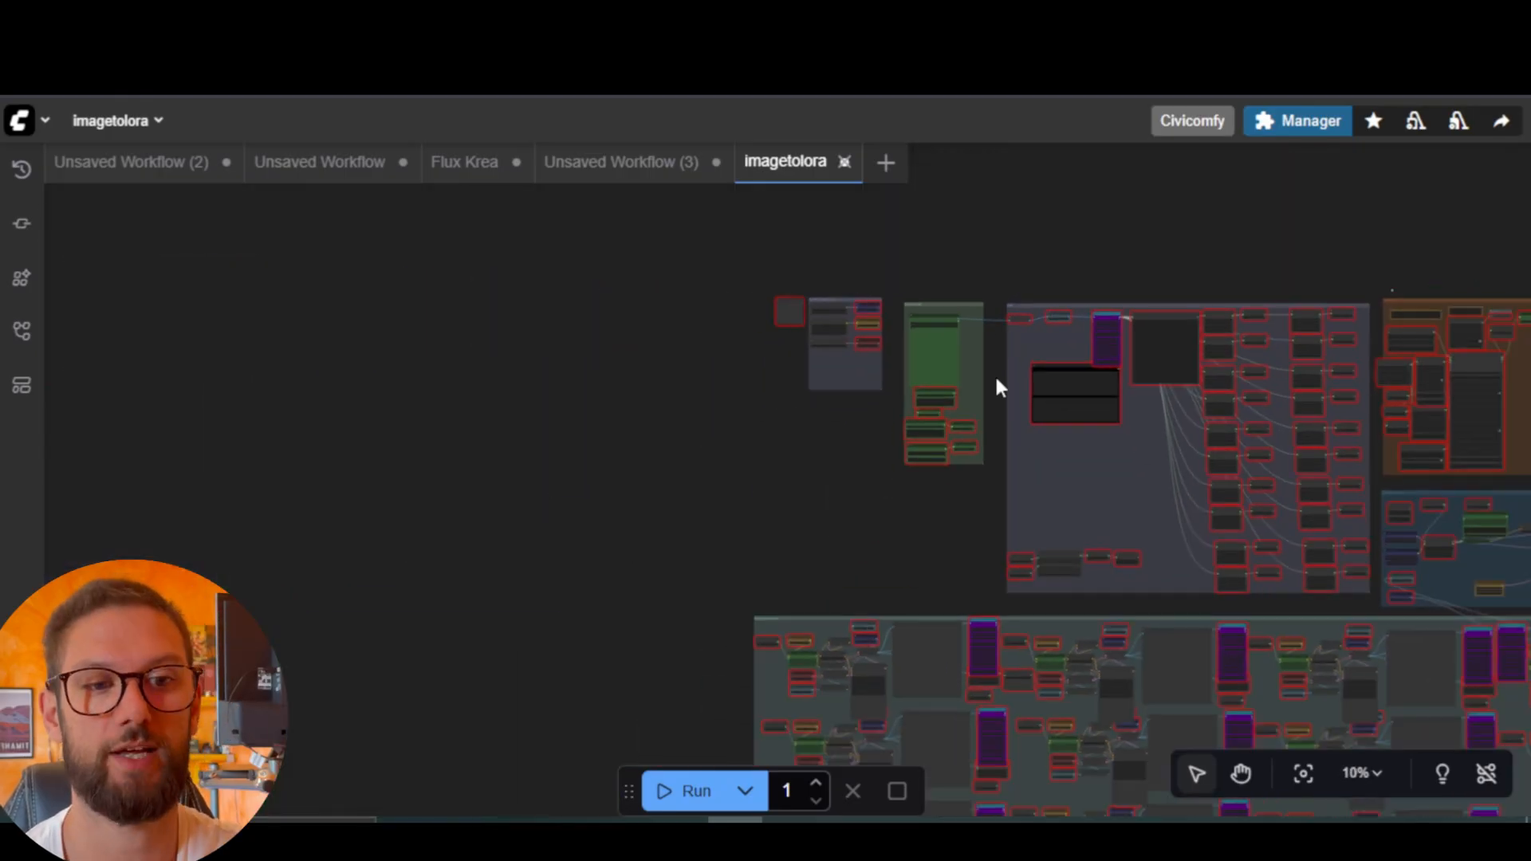
pyautogui.moveTo(842, 461); pyautogui.dragTo(528, 352)
pyautogui.moveTo(446, 382); pyautogui.dragTo(393, 278)
pyautogui.moveTo(284, 600); pyautogui.dragTo(307, 450)
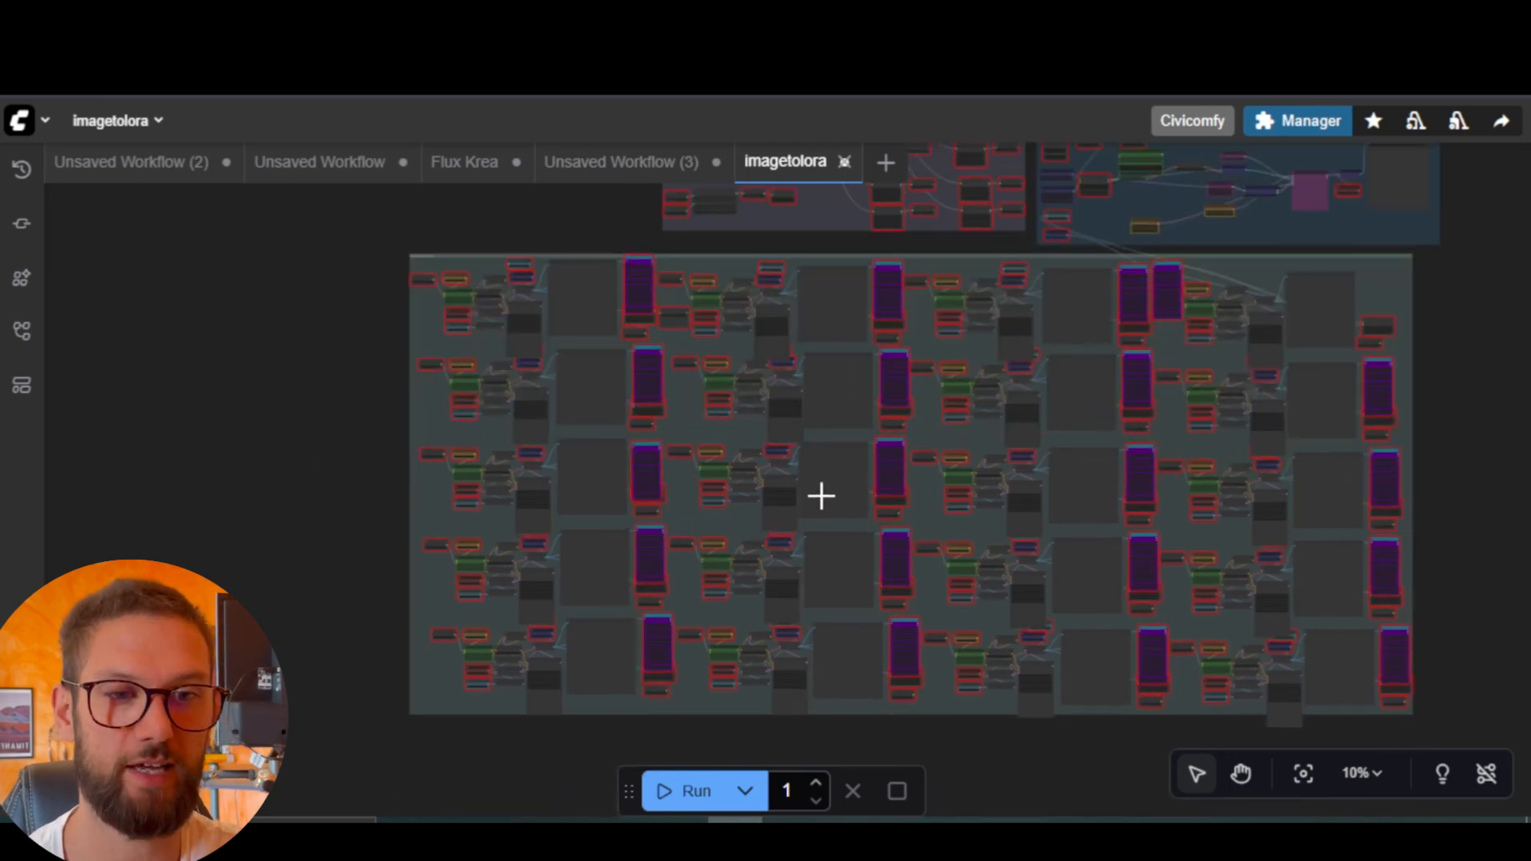
pyautogui.scroll(3, 1461, 327)
pyautogui.scroll(6, 1435, 271)
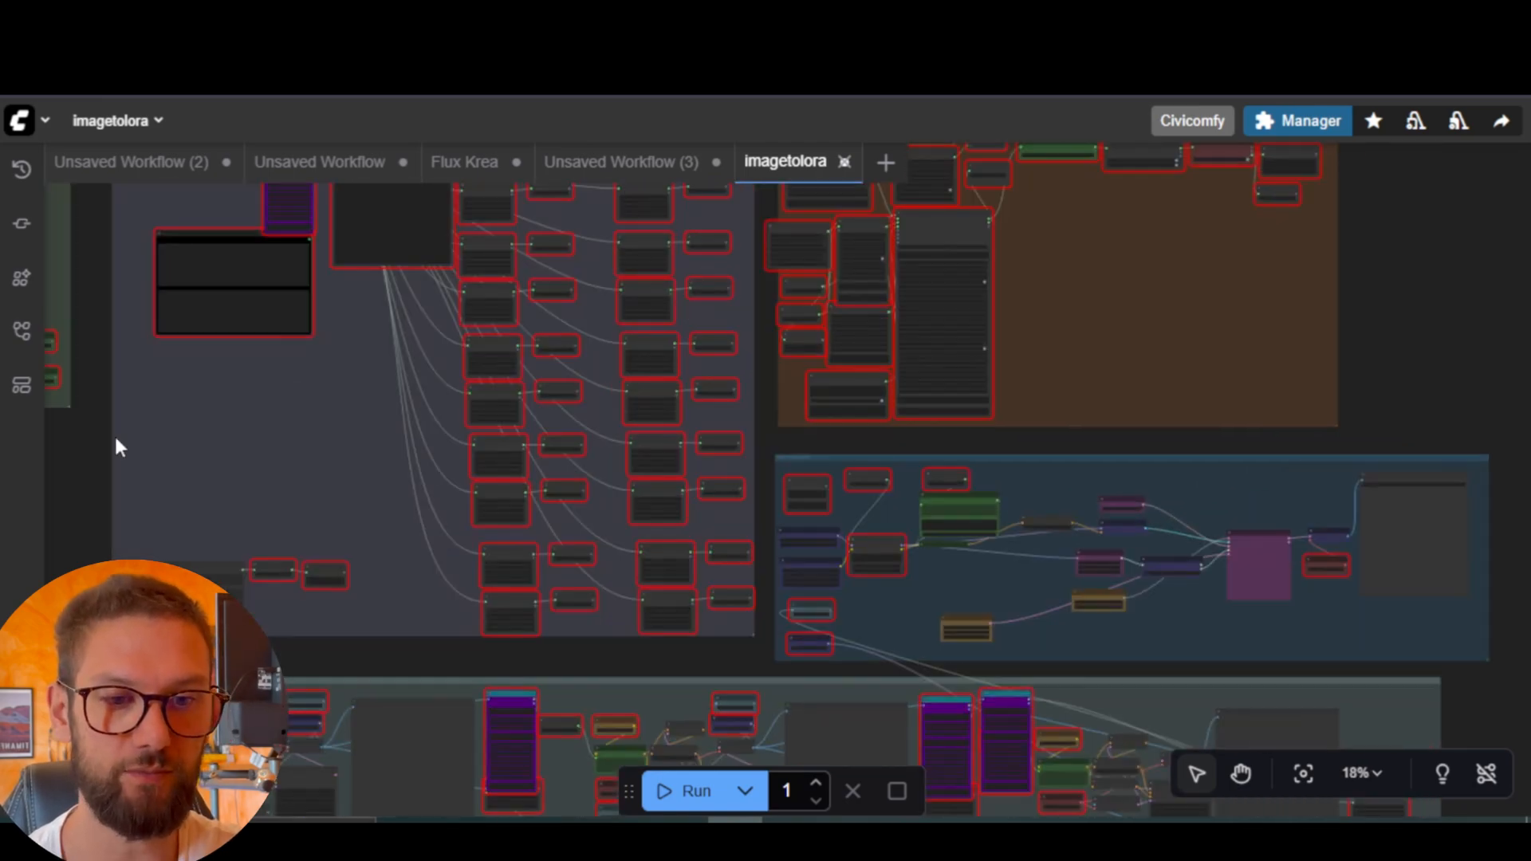
pyautogui.moveTo(116, 444); pyautogui.dragTo(702, 614)
pyautogui.scroll(12, 550, 510)
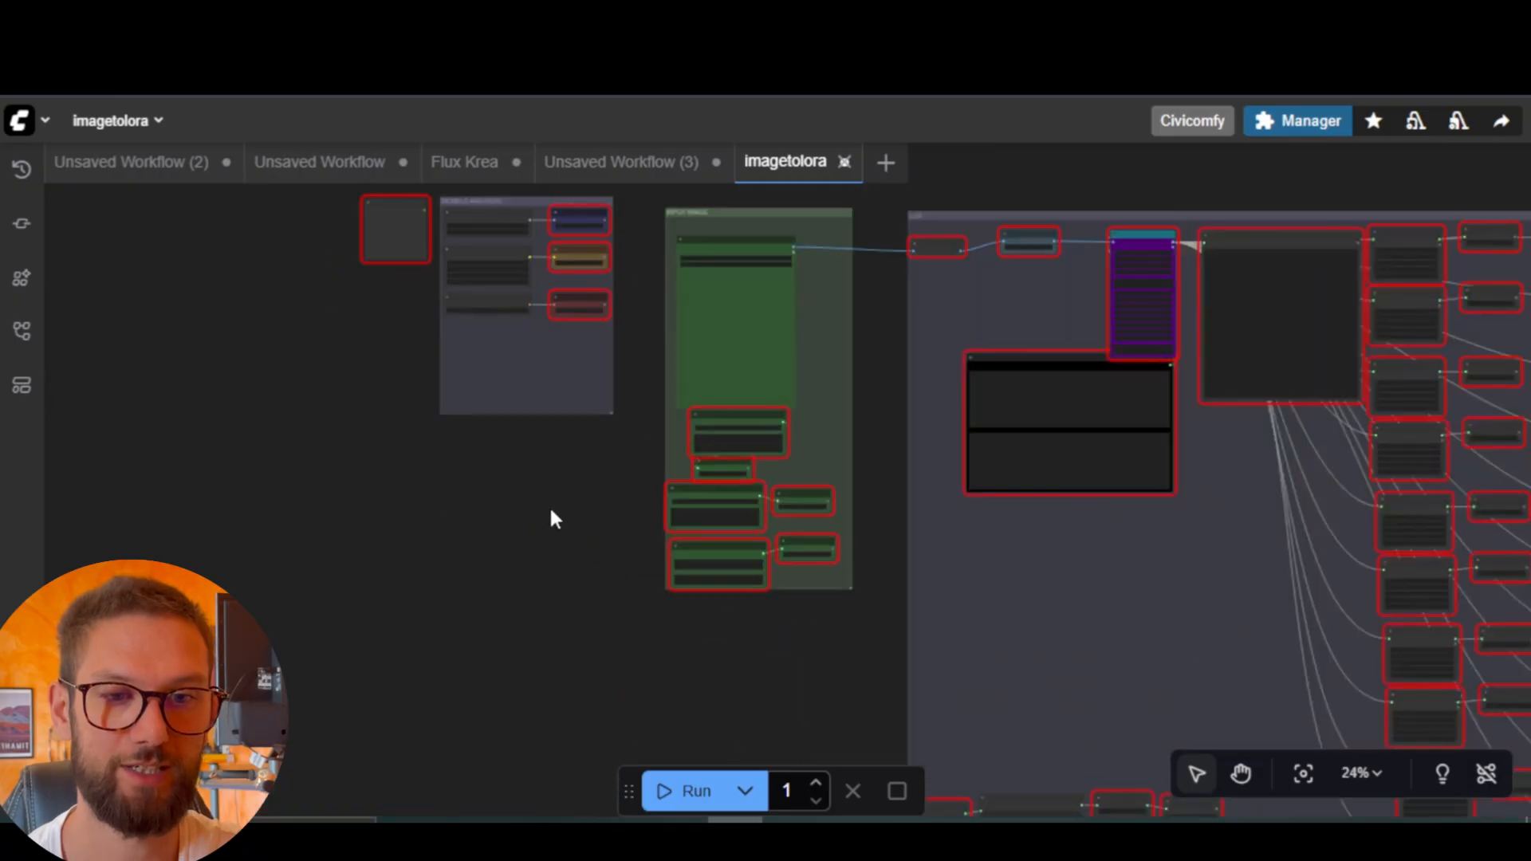
pyautogui.scroll(2, 734, 410)
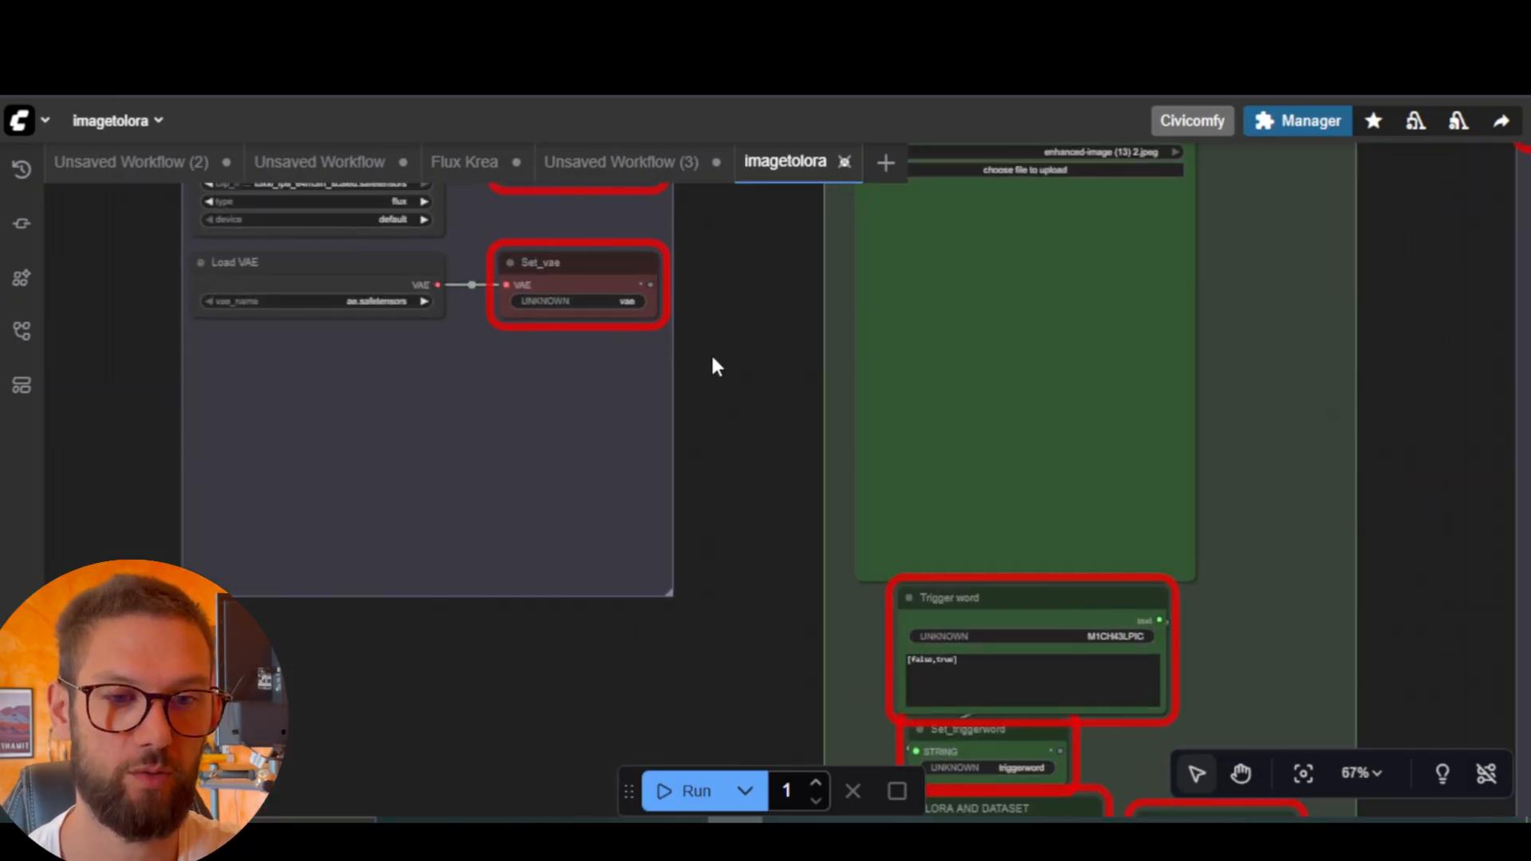
pyautogui.scroll(-15, 712, 367)
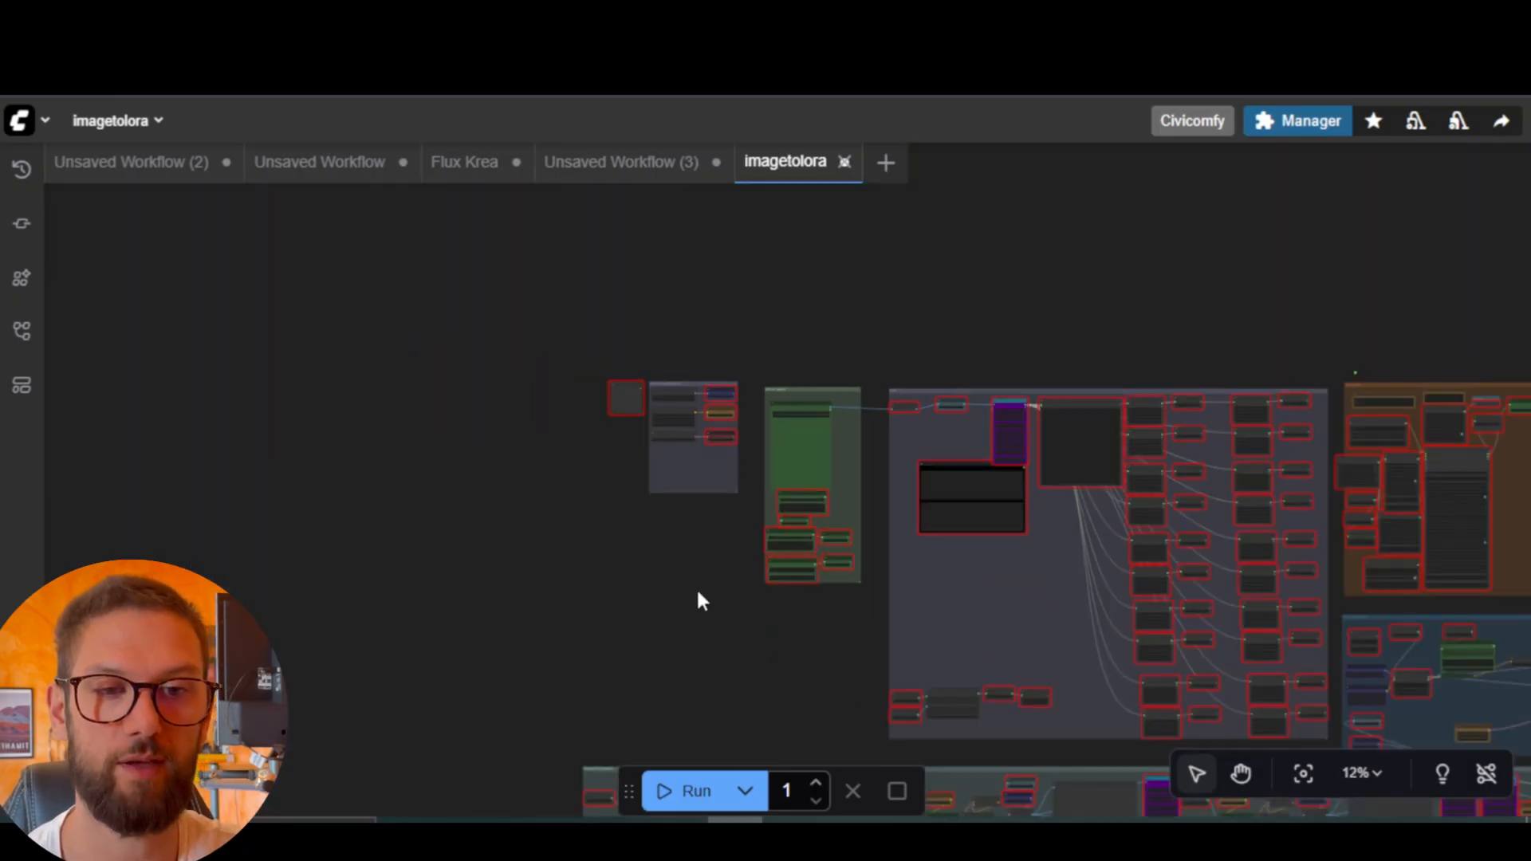
pyautogui.moveTo(698, 592); pyautogui.dragTo(270, 369)
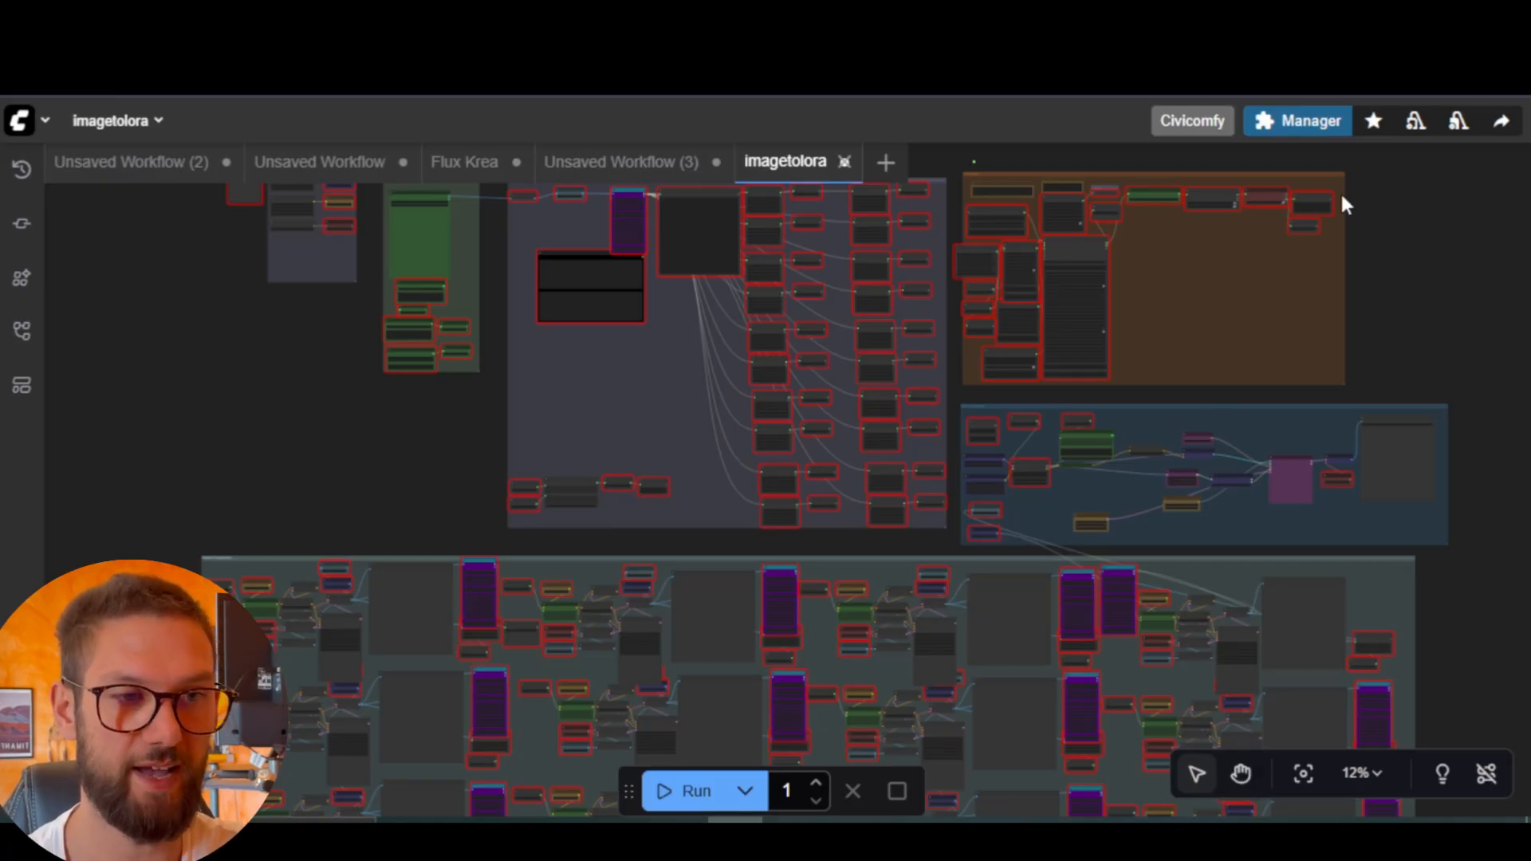
# Review the custom node packs that ComfyUI Manager offers to install for the missing nodes, and close the list.
pyautogui.click(1296, 124)
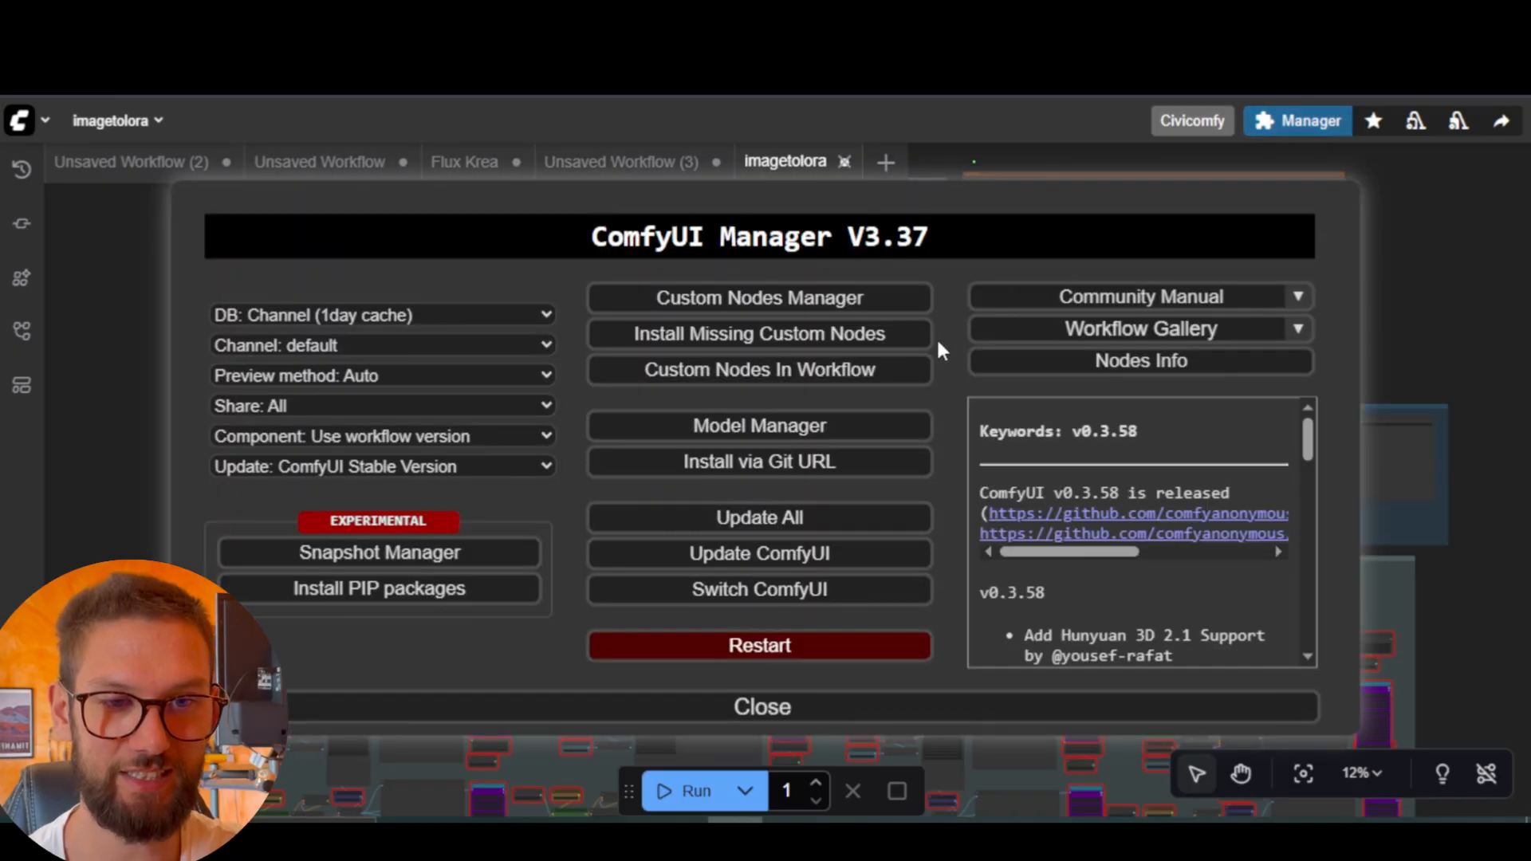
pyautogui.click(799, 335)
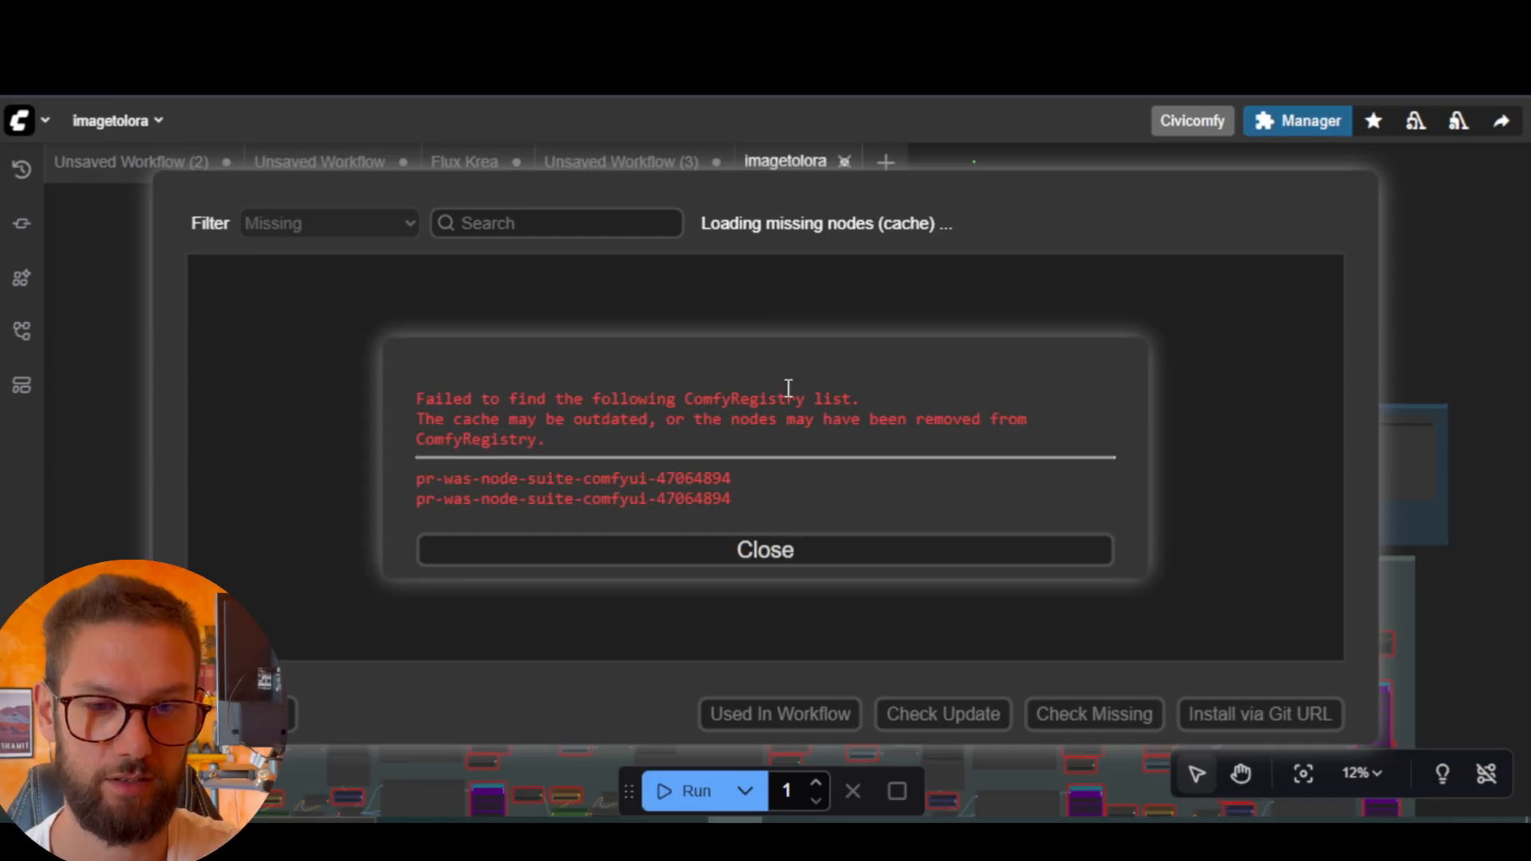
pyautogui.click(749, 554)
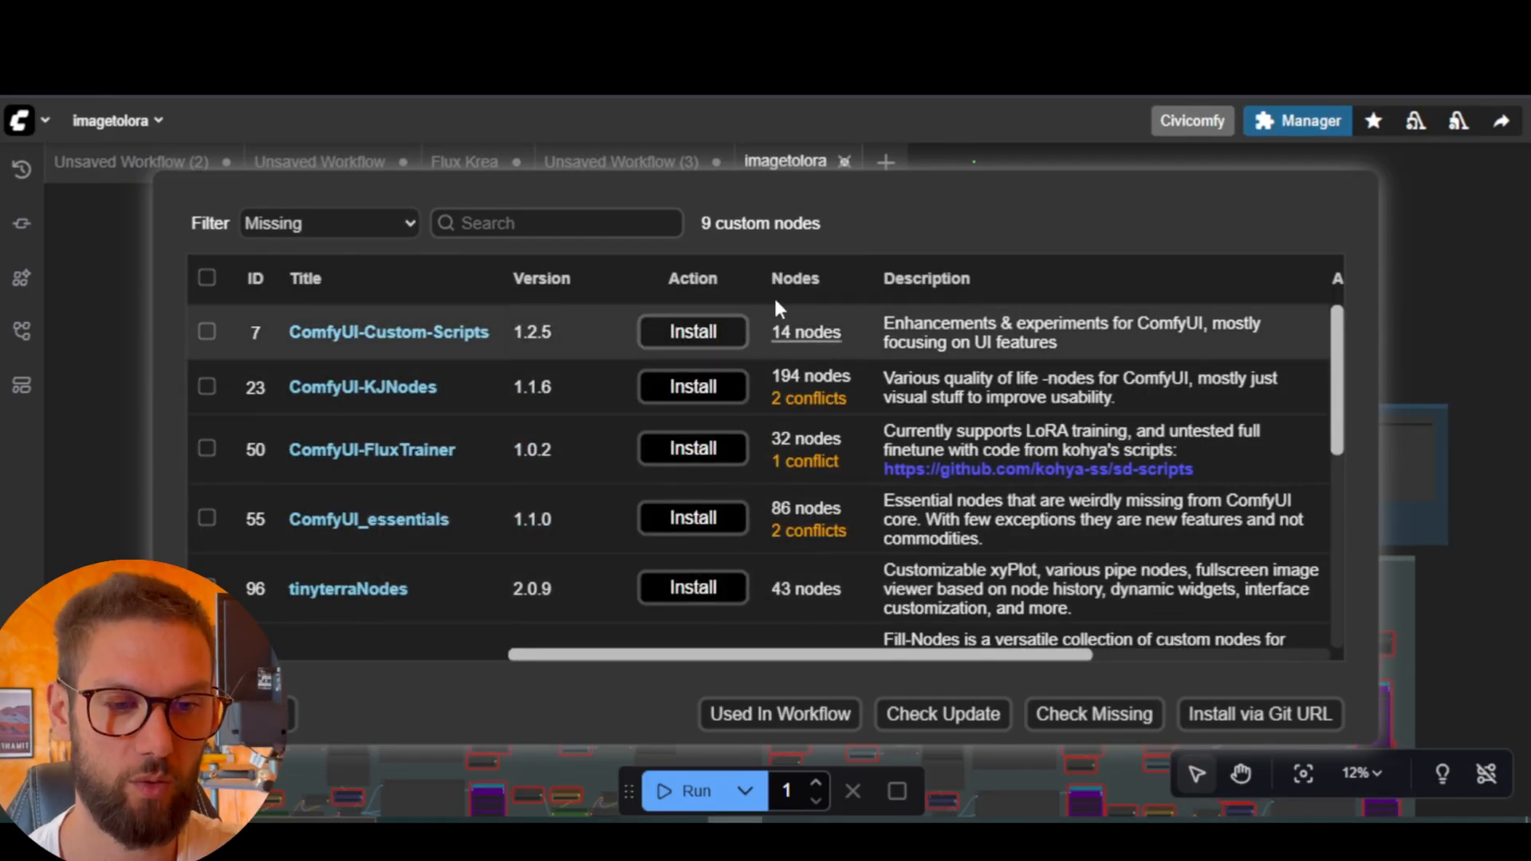
pyautogui.scroll(-8, 916, 448)
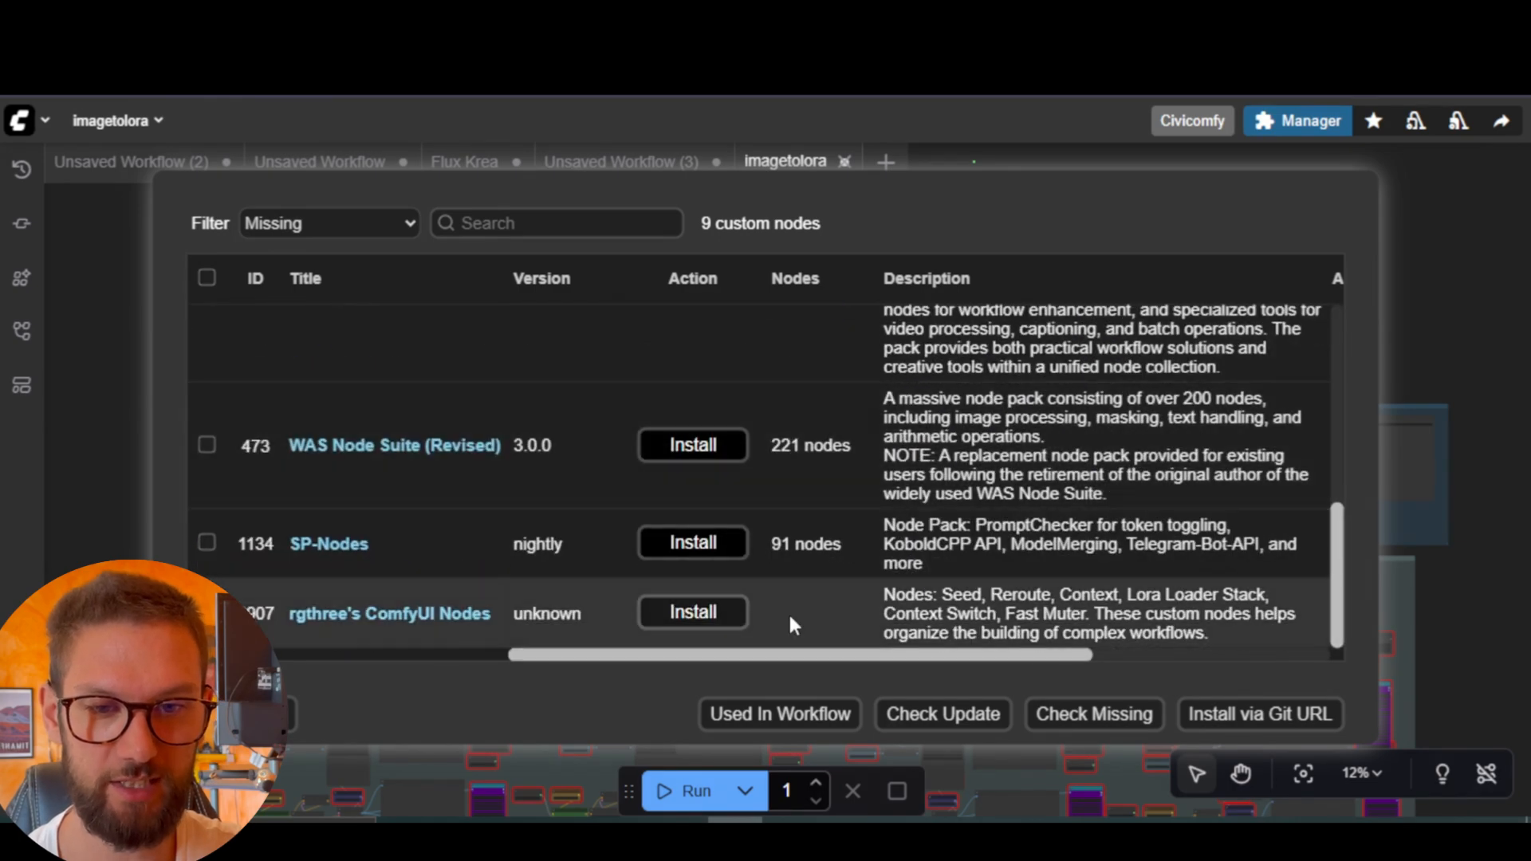
pyautogui.scroll(10, 781, 463)
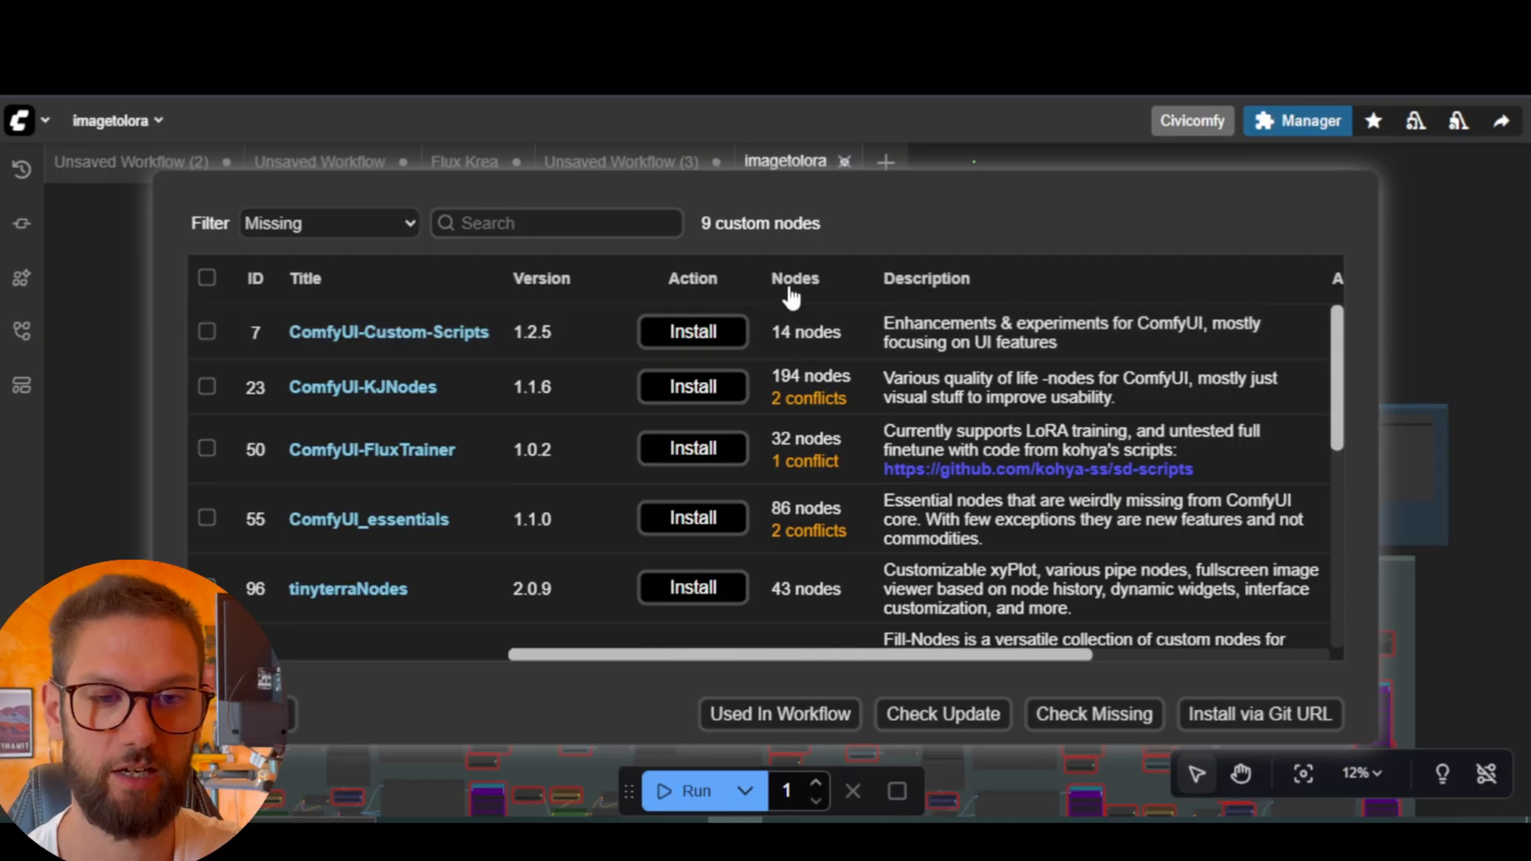
pyautogui.scroll(-5, 758, 410)
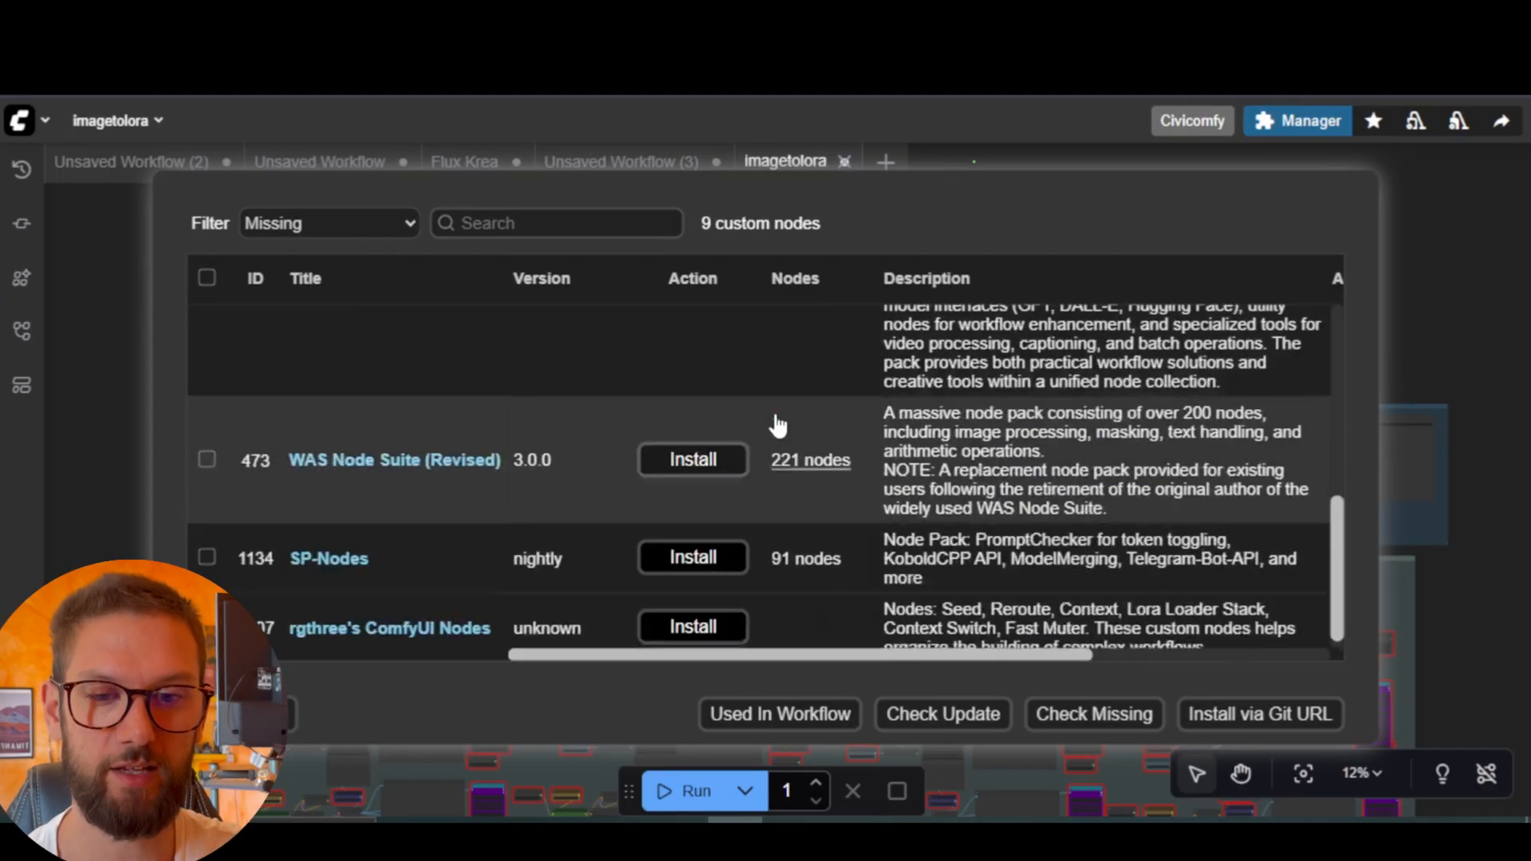
pyautogui.scroll(5, 789, 550)
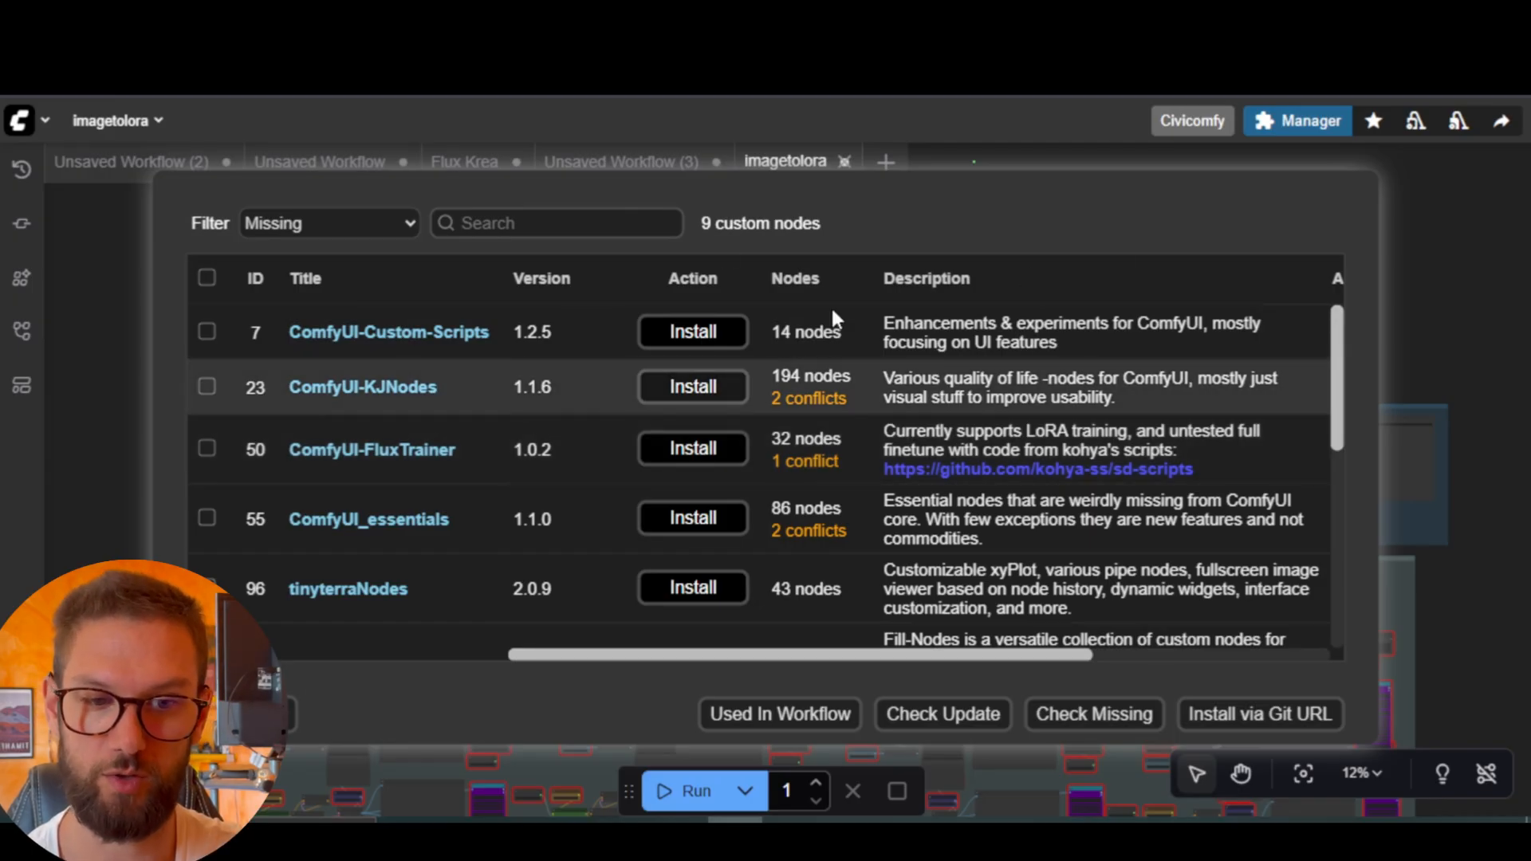
pyautogui.scroll(-5, 674, 467)
pyautogui.scroll(5, 677, 472)
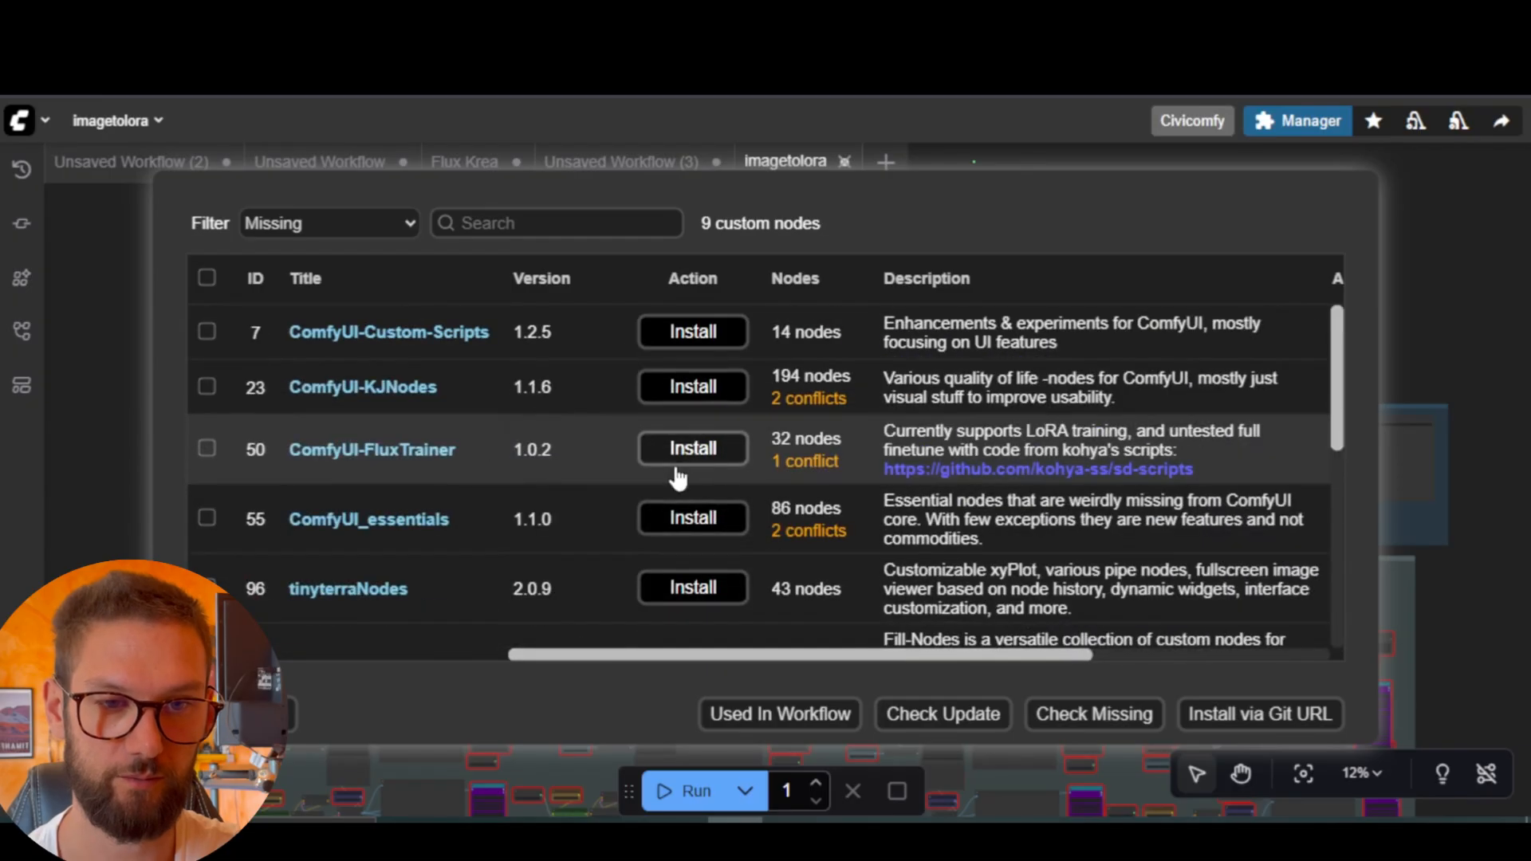
pyautogui.press('Escape')
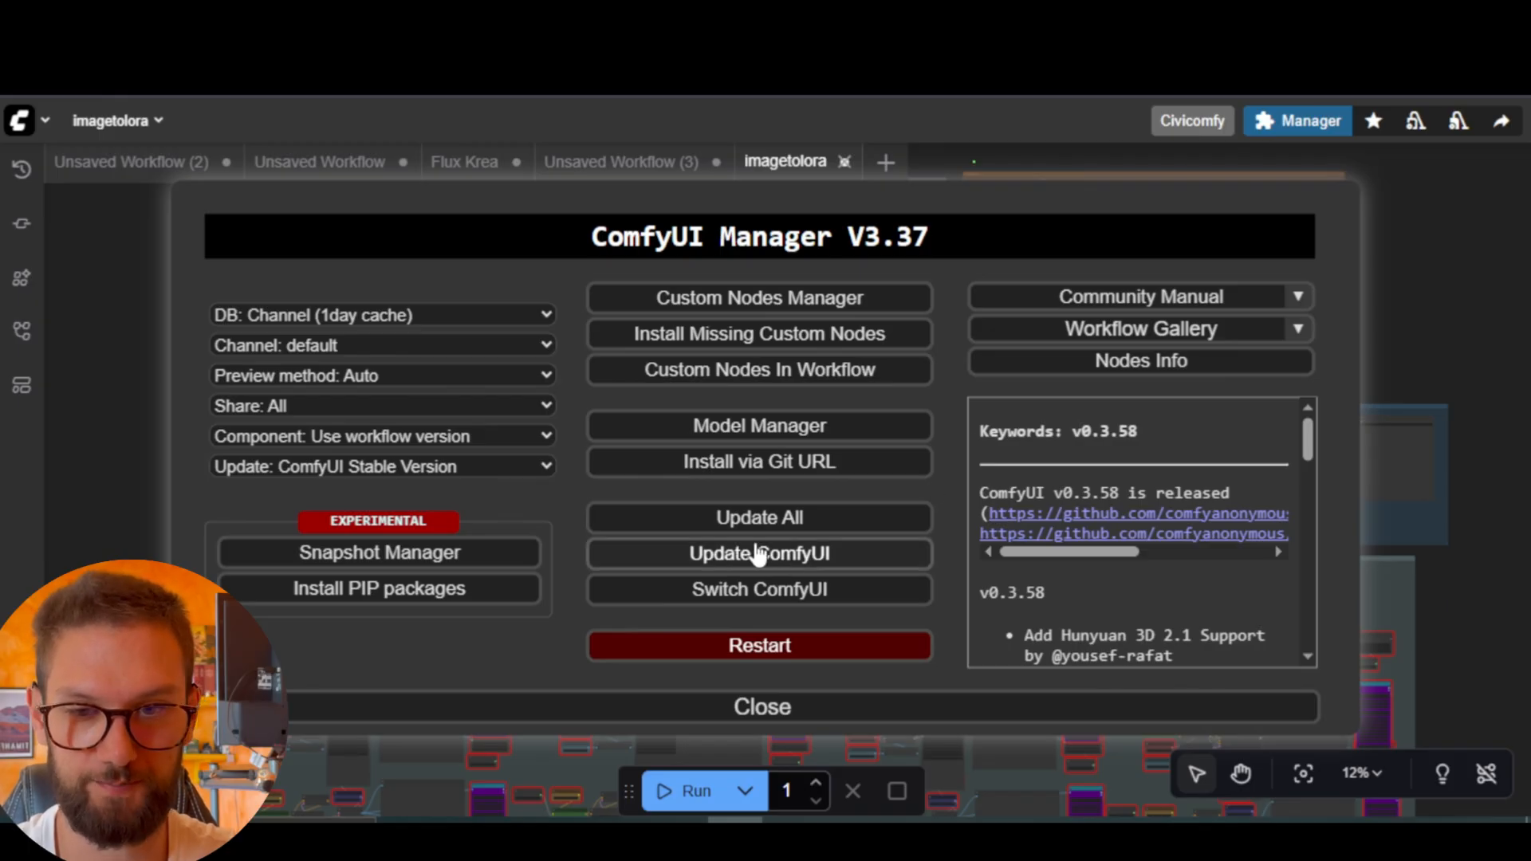
# Update ComfyUI to the stable version through the Manager and request that any remaining tasks stop.
pyautogui.click(764, 560)
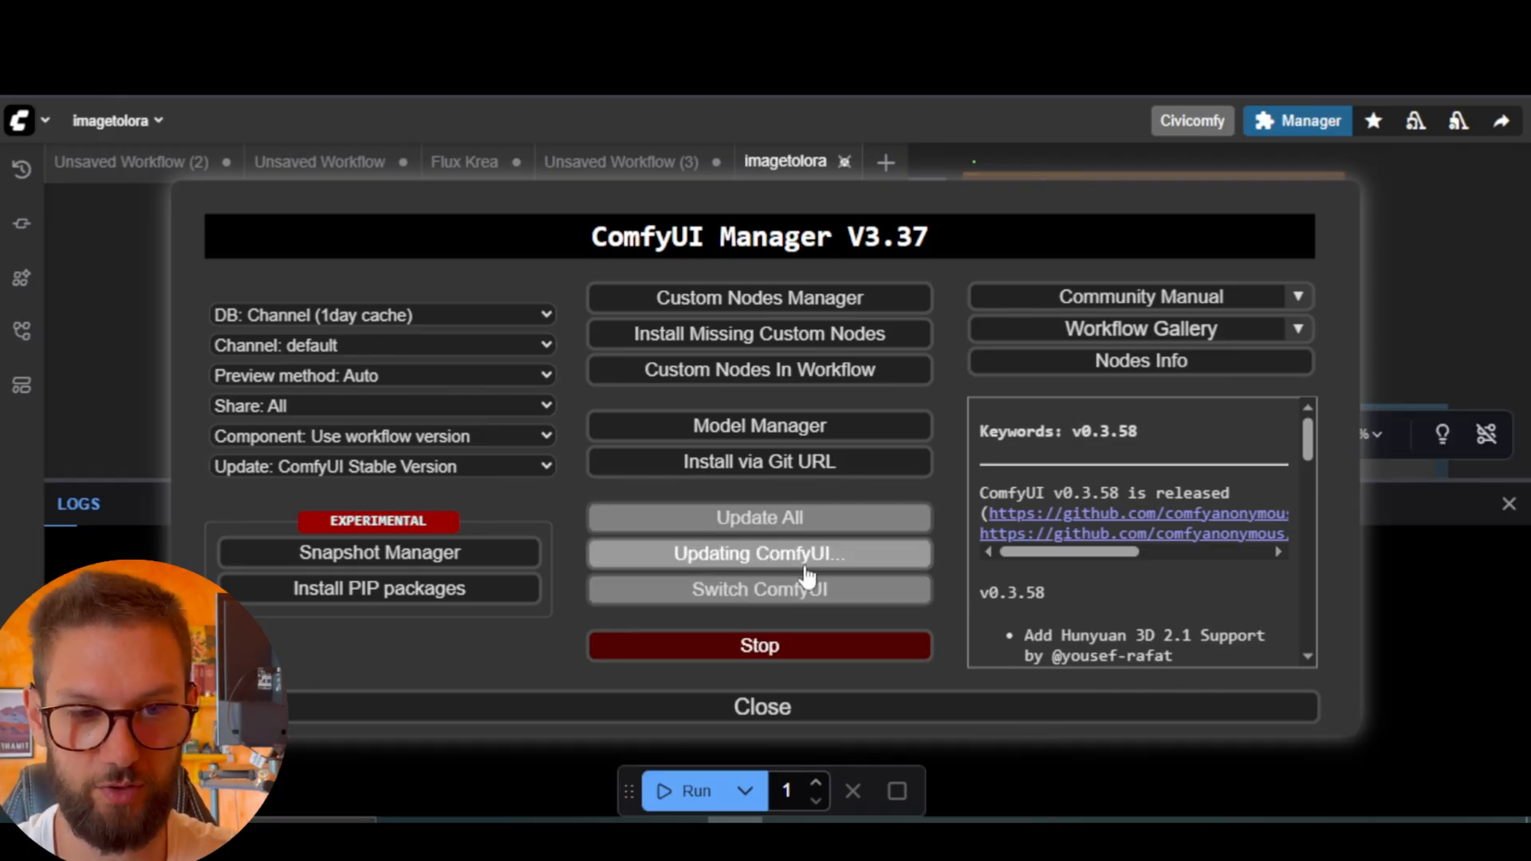
pyautogui.click(807, 644)
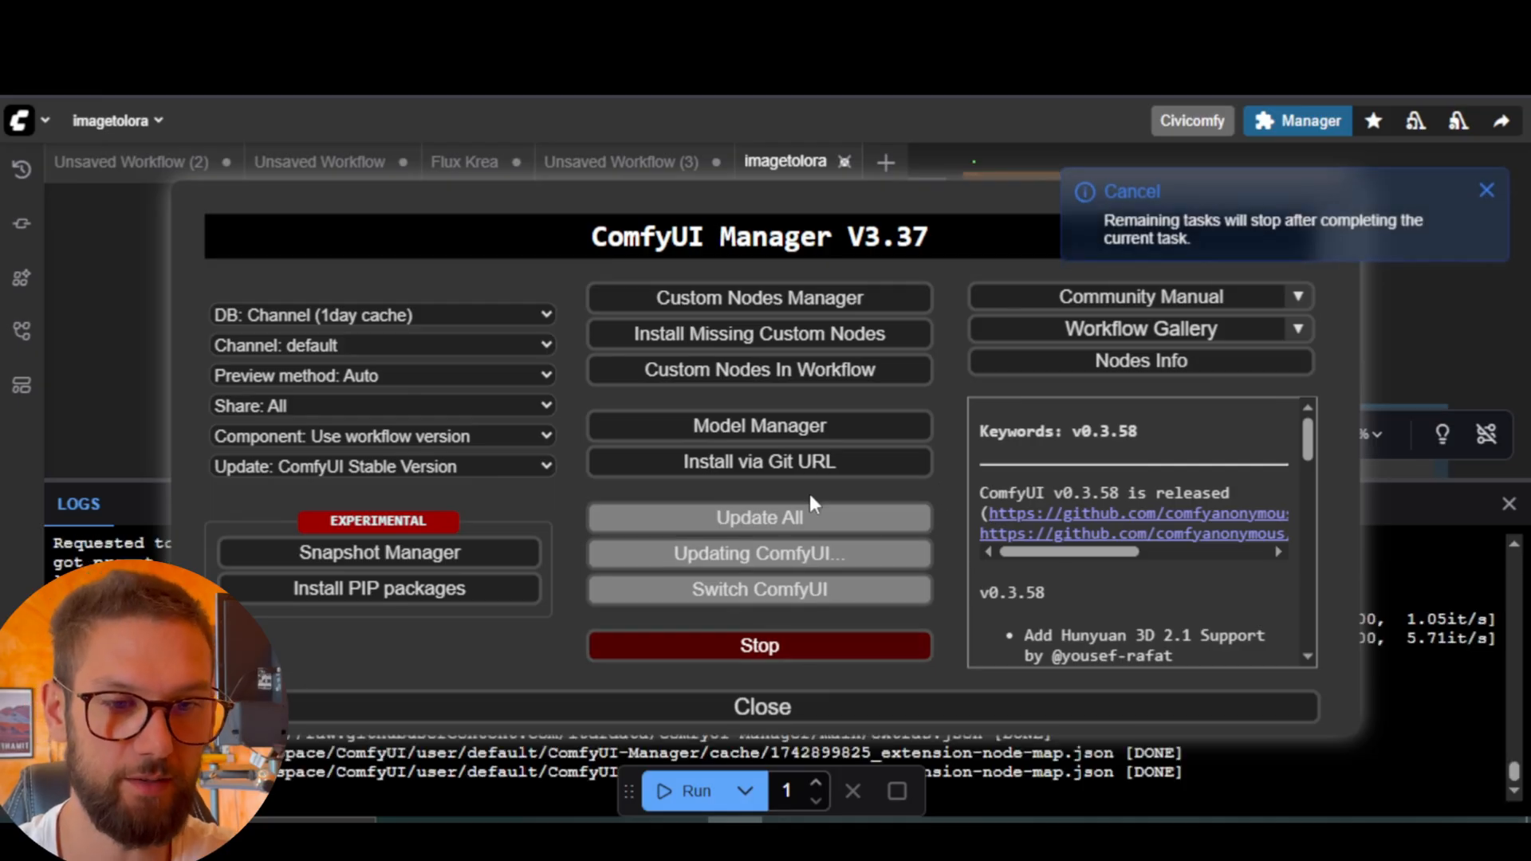
pyautogui.click(1488, 192)
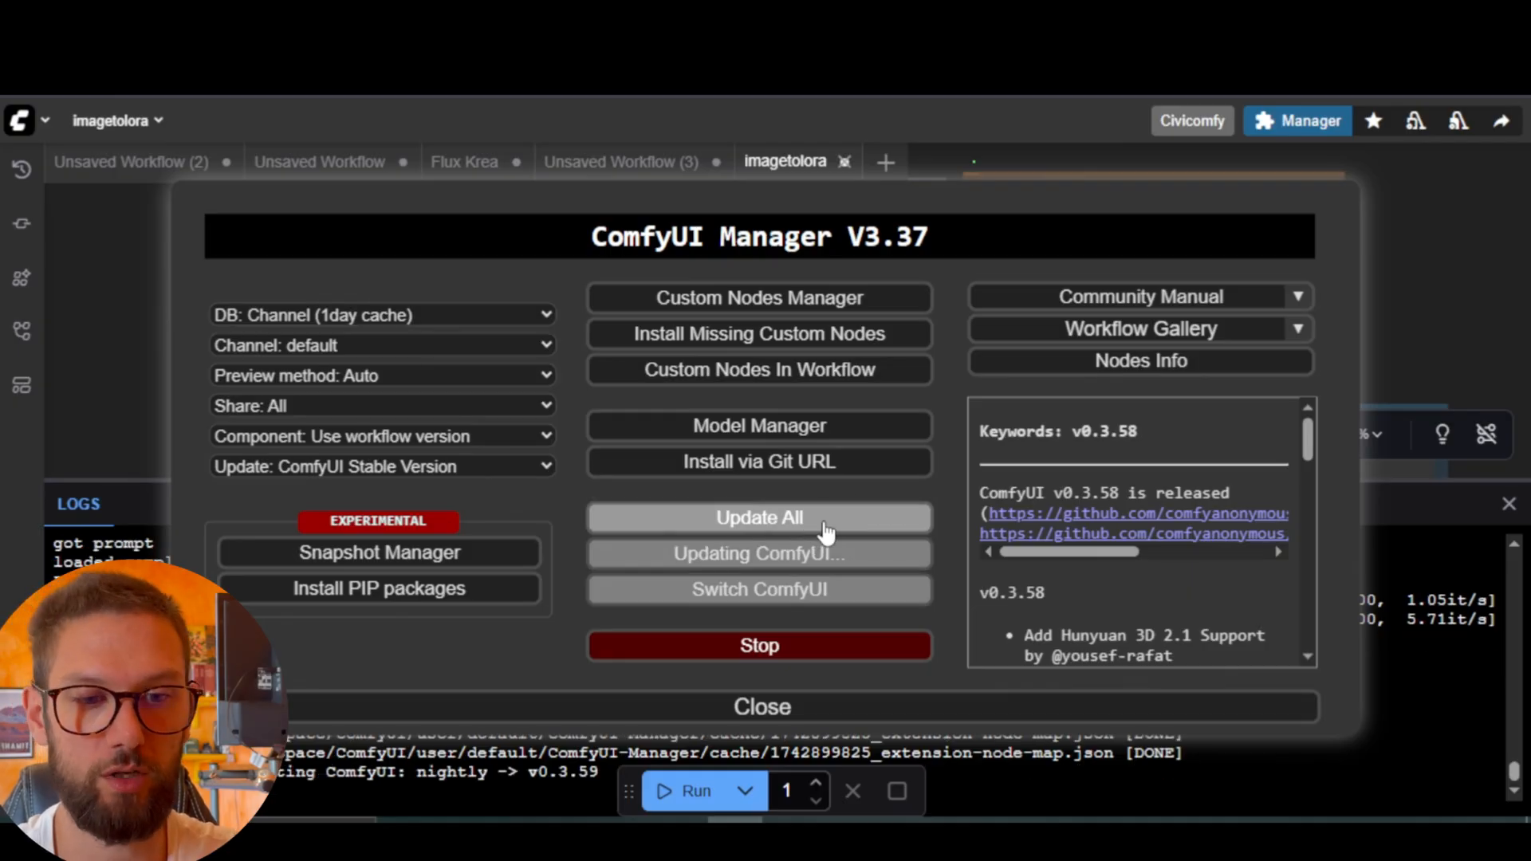
pyautogui.click(765, 537)
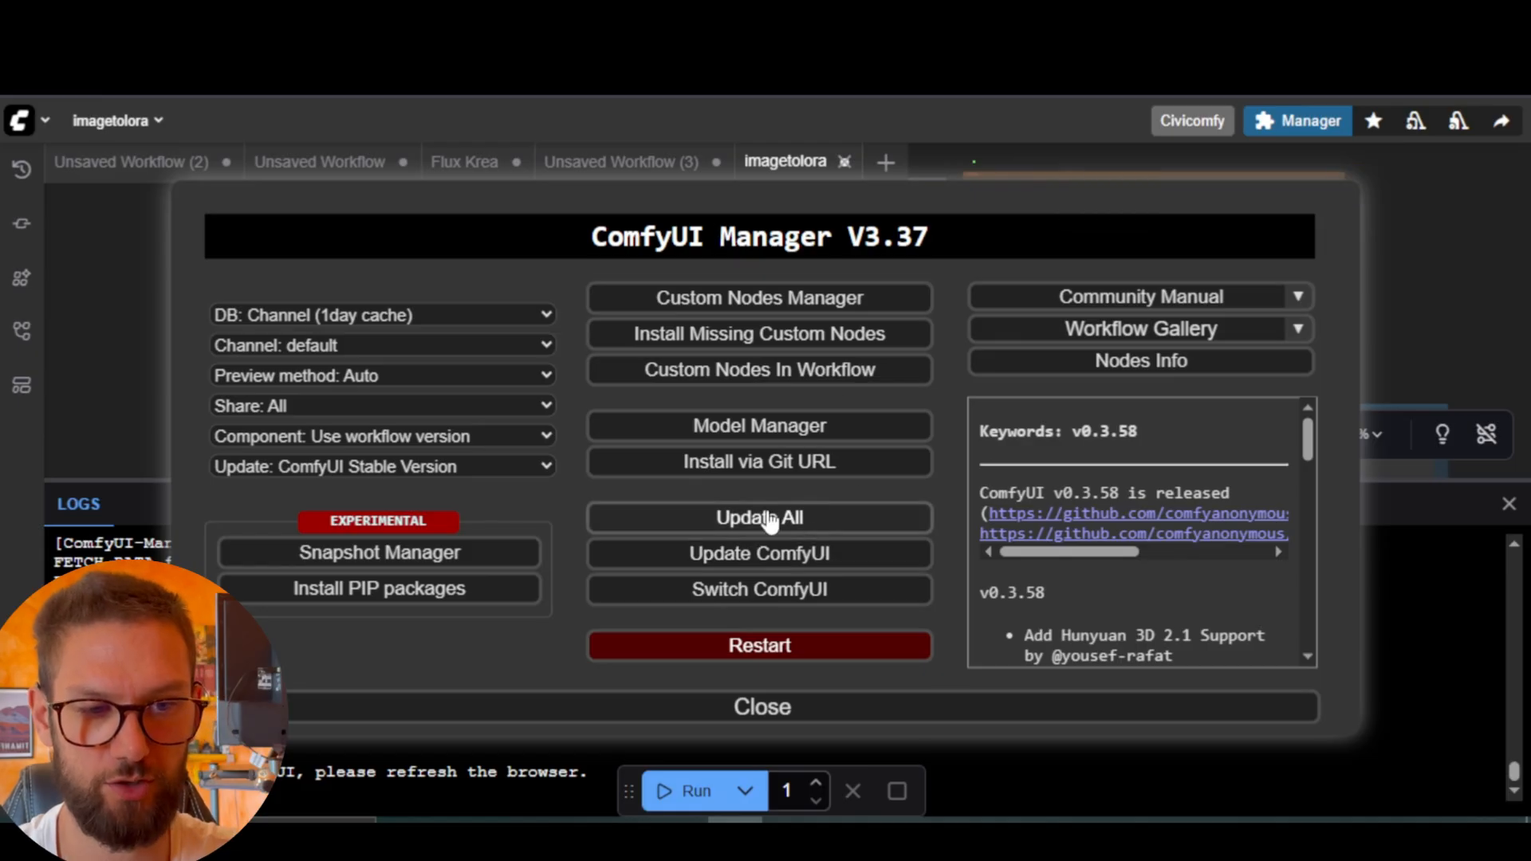
# Review the ComfyUI versions offered for switching, cancel the version choice, and close the Manager and the logs.
pyautogui.click(813, 593)
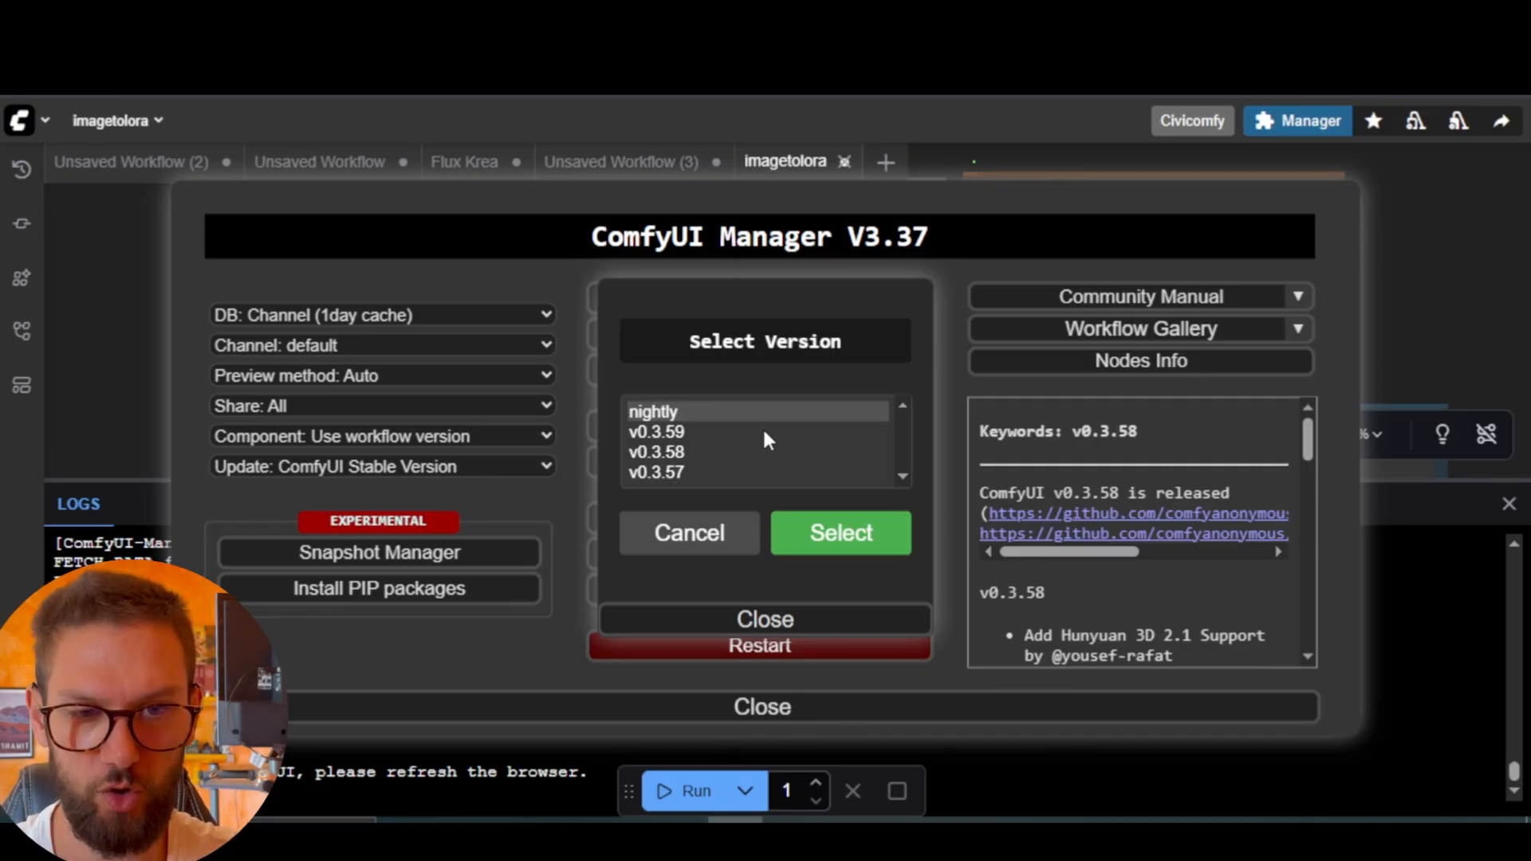
pyautogui.click(679, 472)
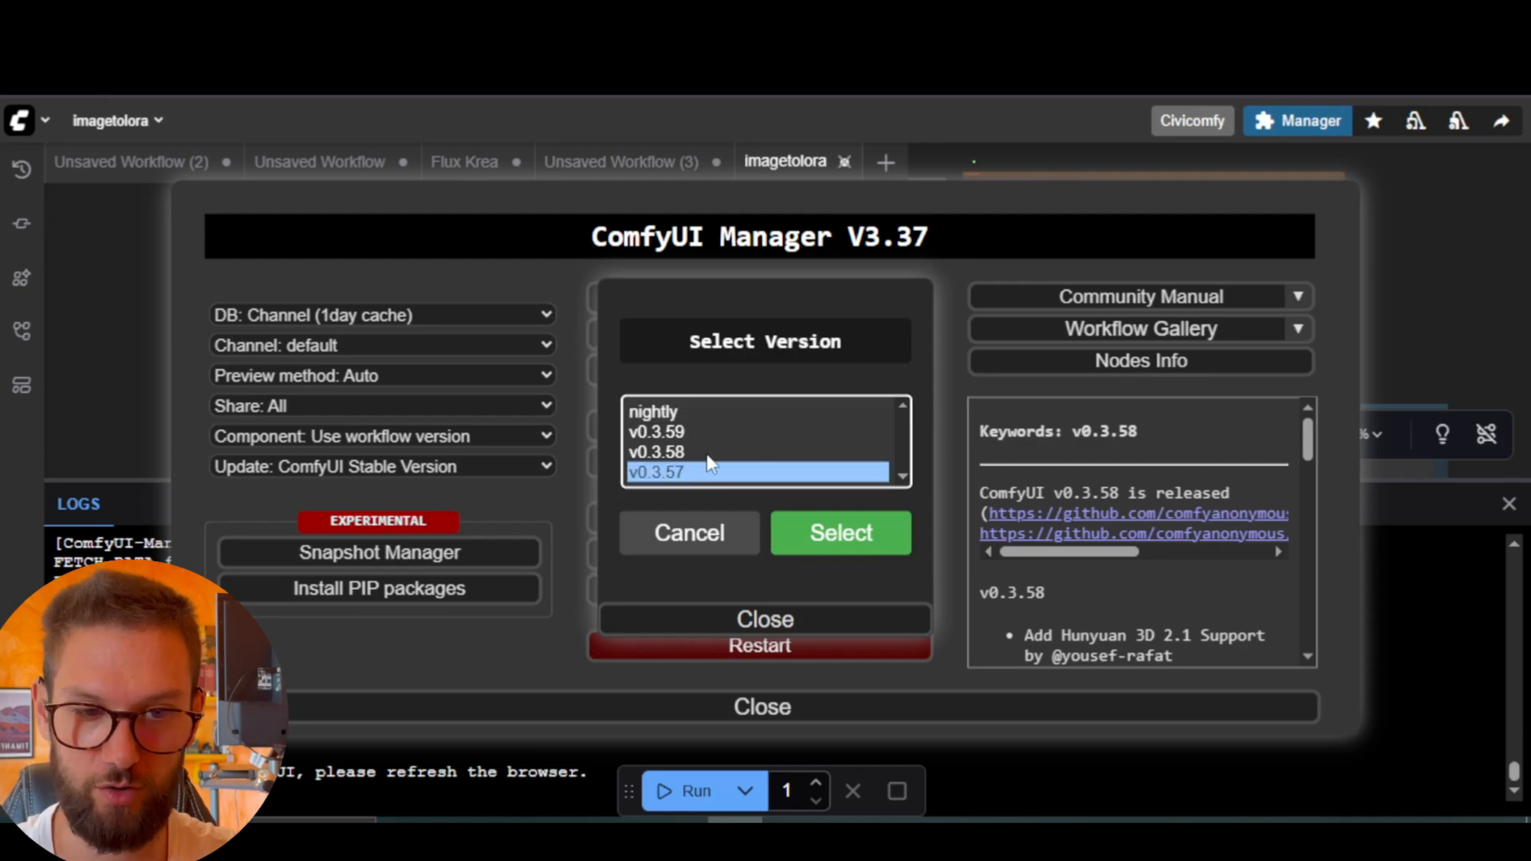
pyautogui.click(723, 543)
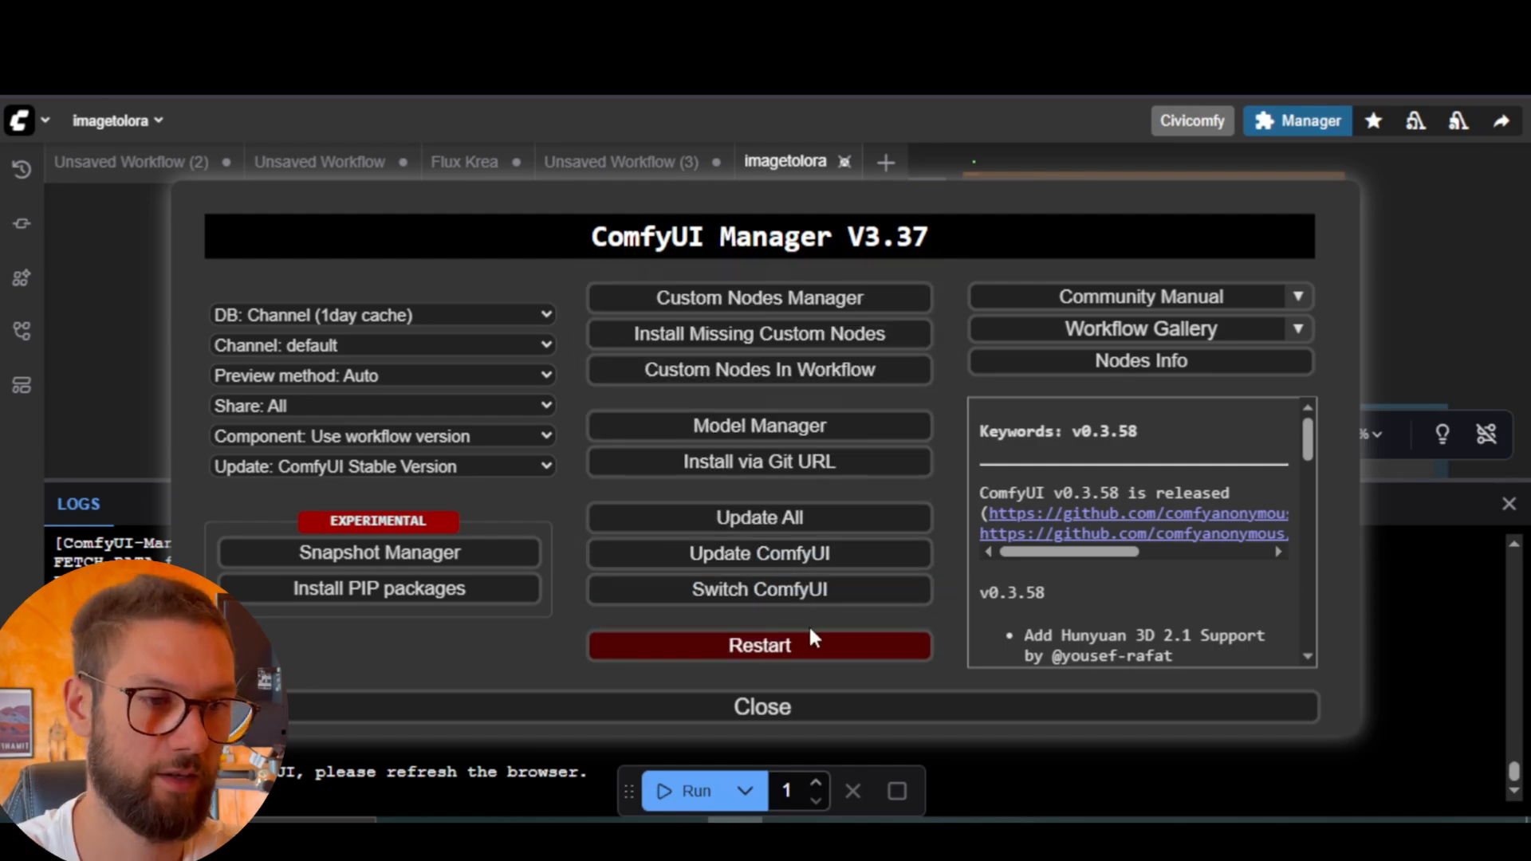
pyautogui.click(762, 707)
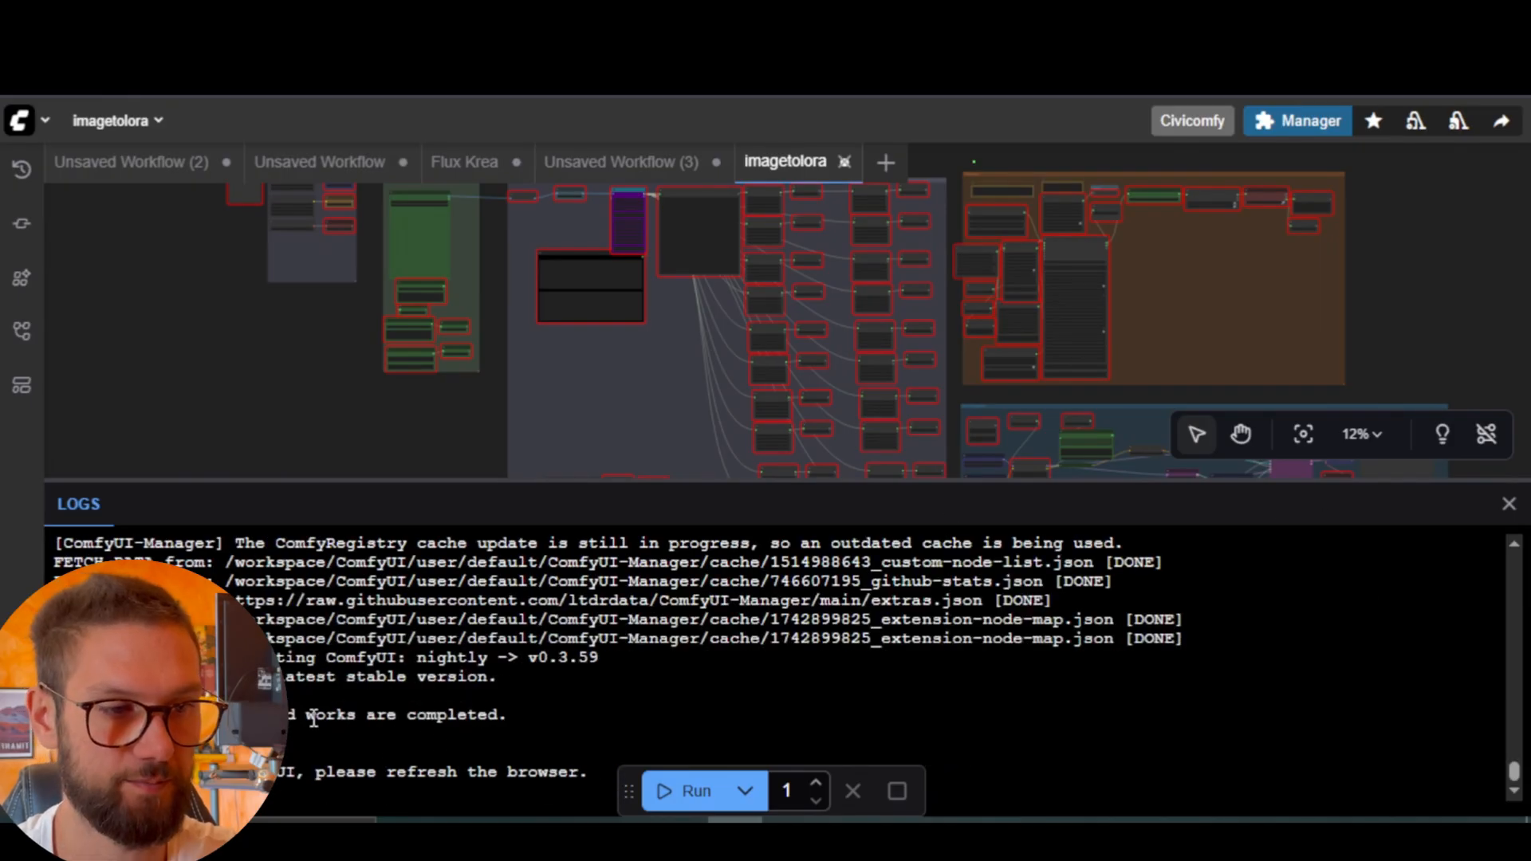
pyautogui.click(1509, 504)
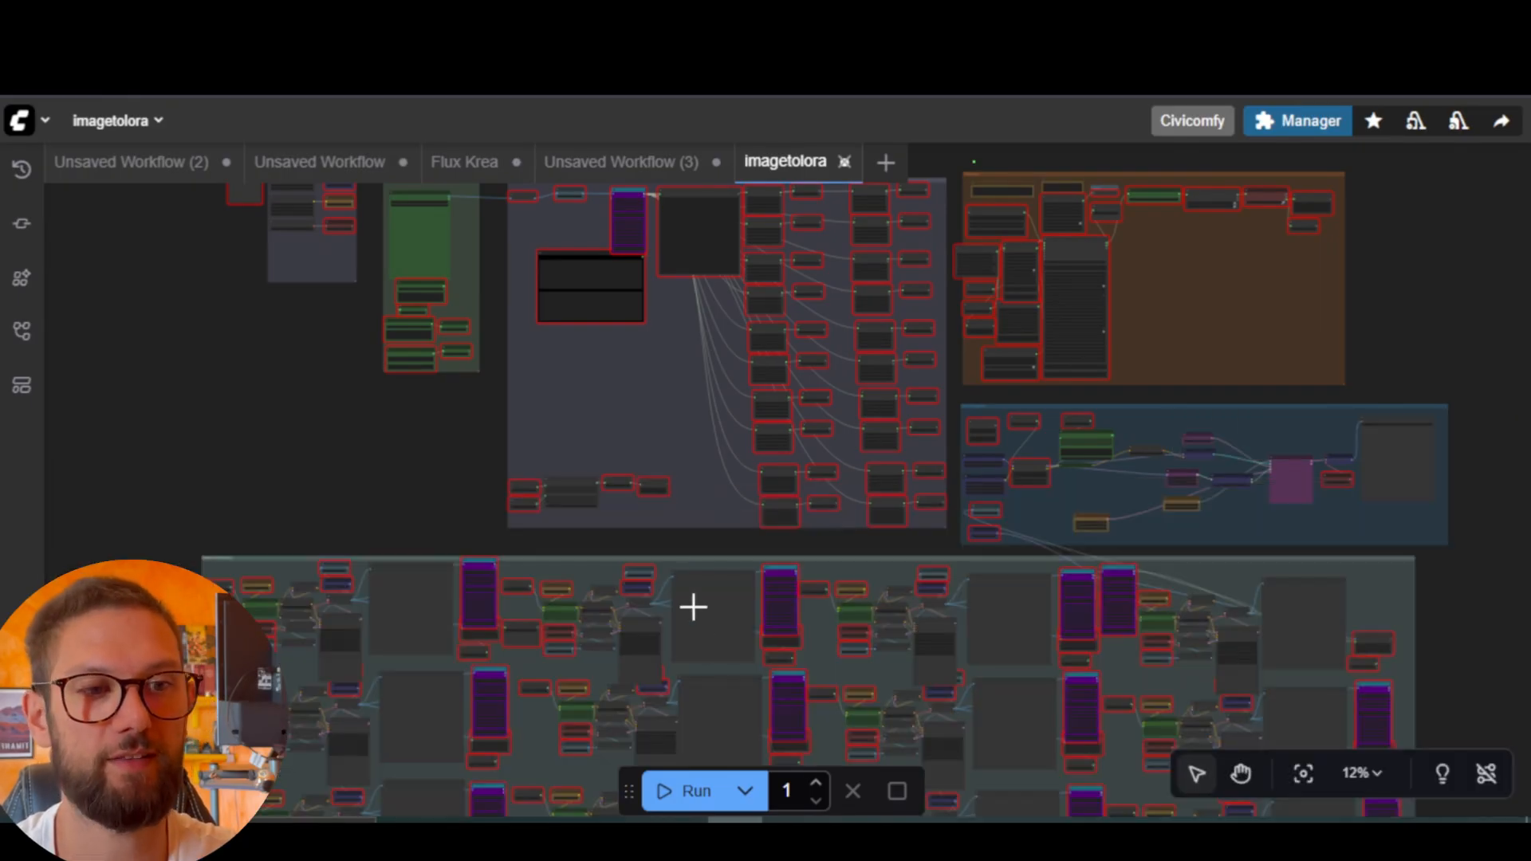
# Request a server restart through the Manager, dismiss the reboot confirmation and close the Manager.
pyautogui.scroll(-1, 664, 544)
pyautogui.scroll(1, 657, 550)
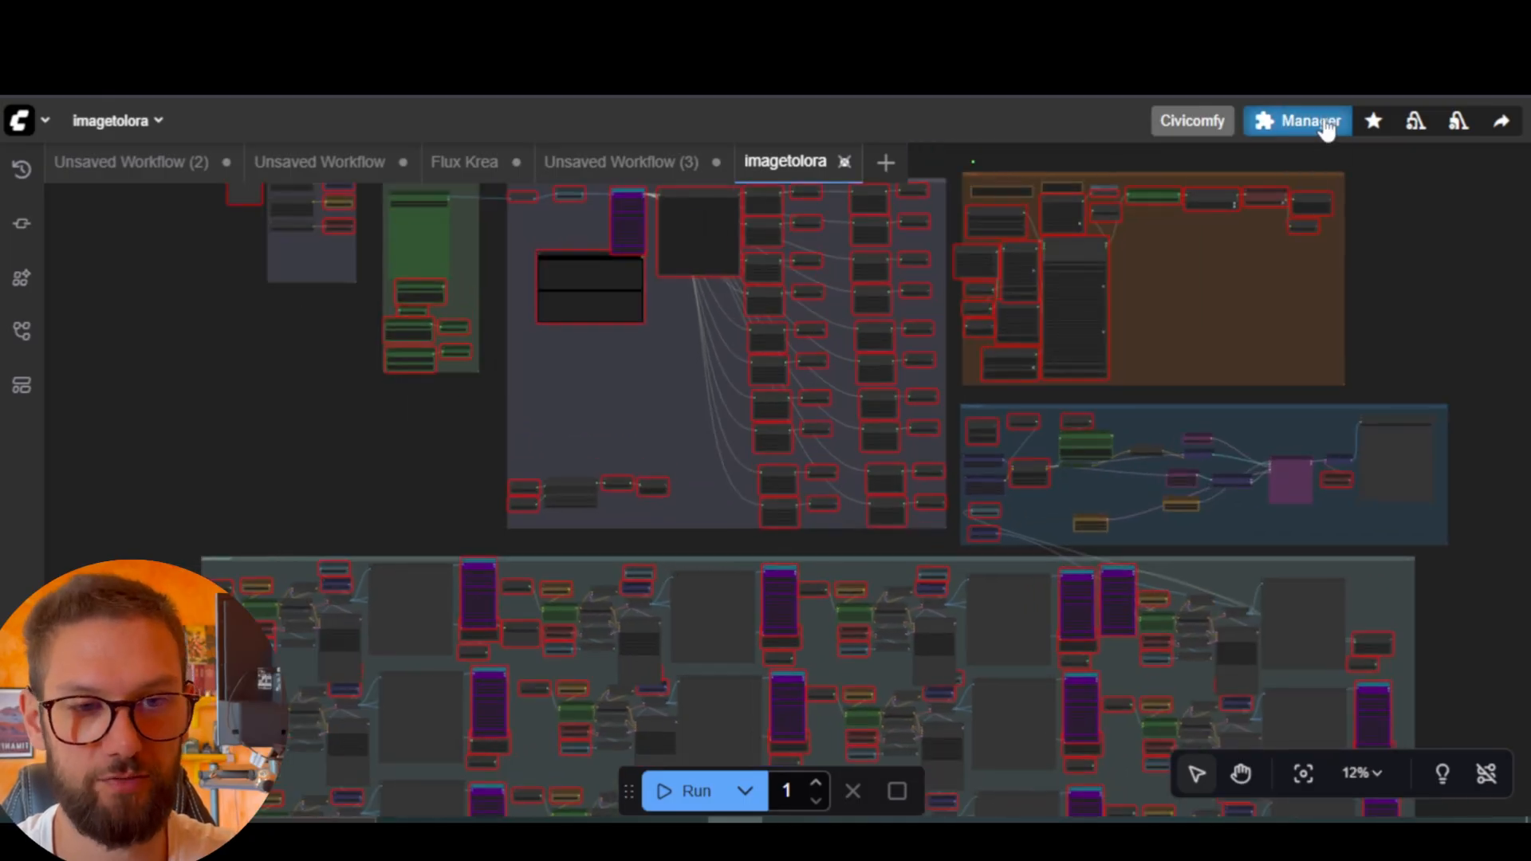
pyautogui.click(1298, 120)
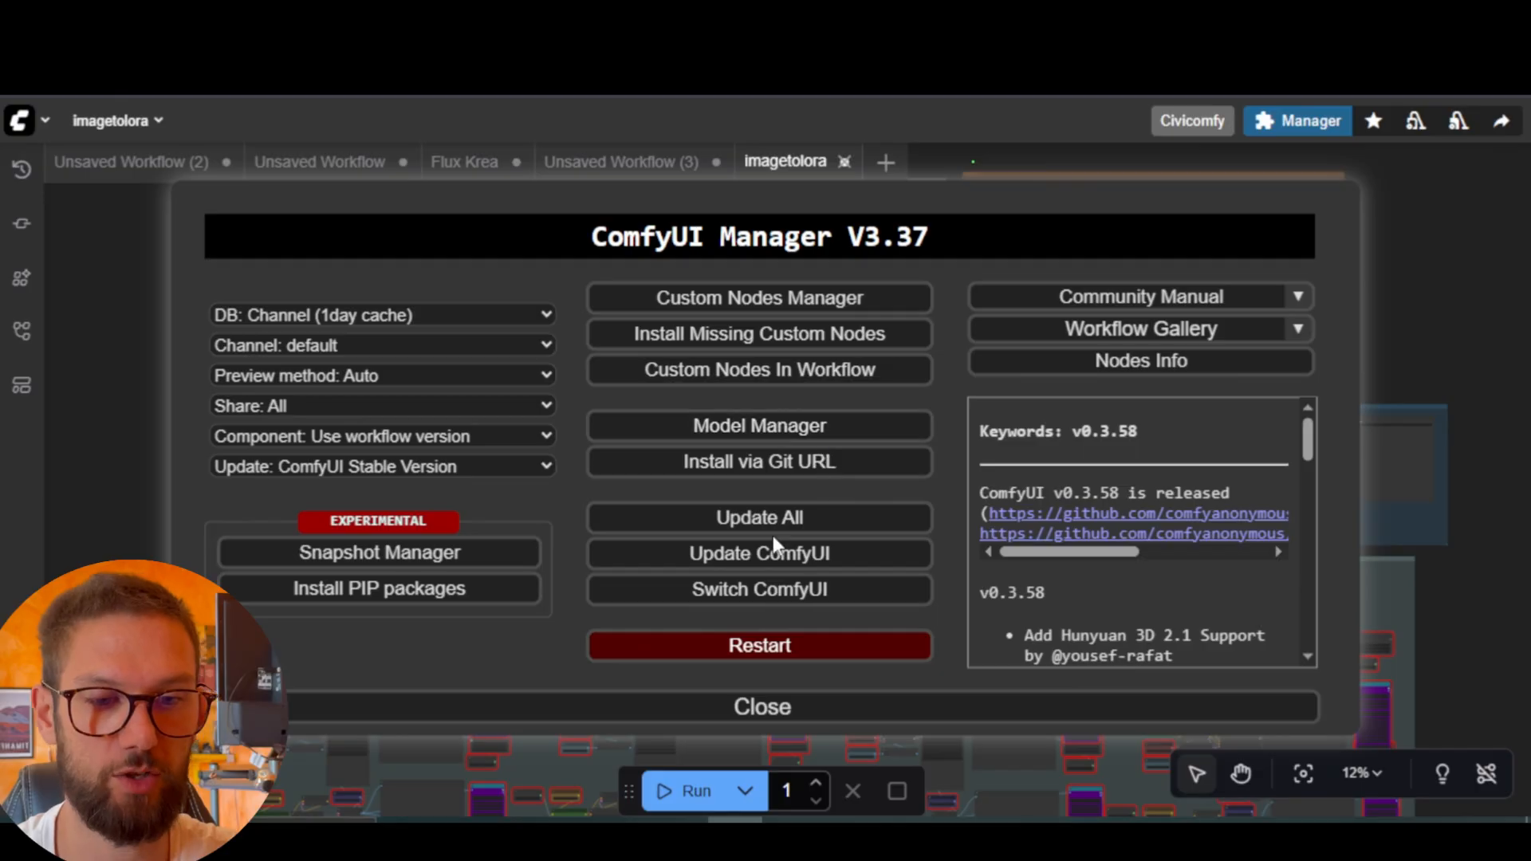
pyautogui.click(797, 642)
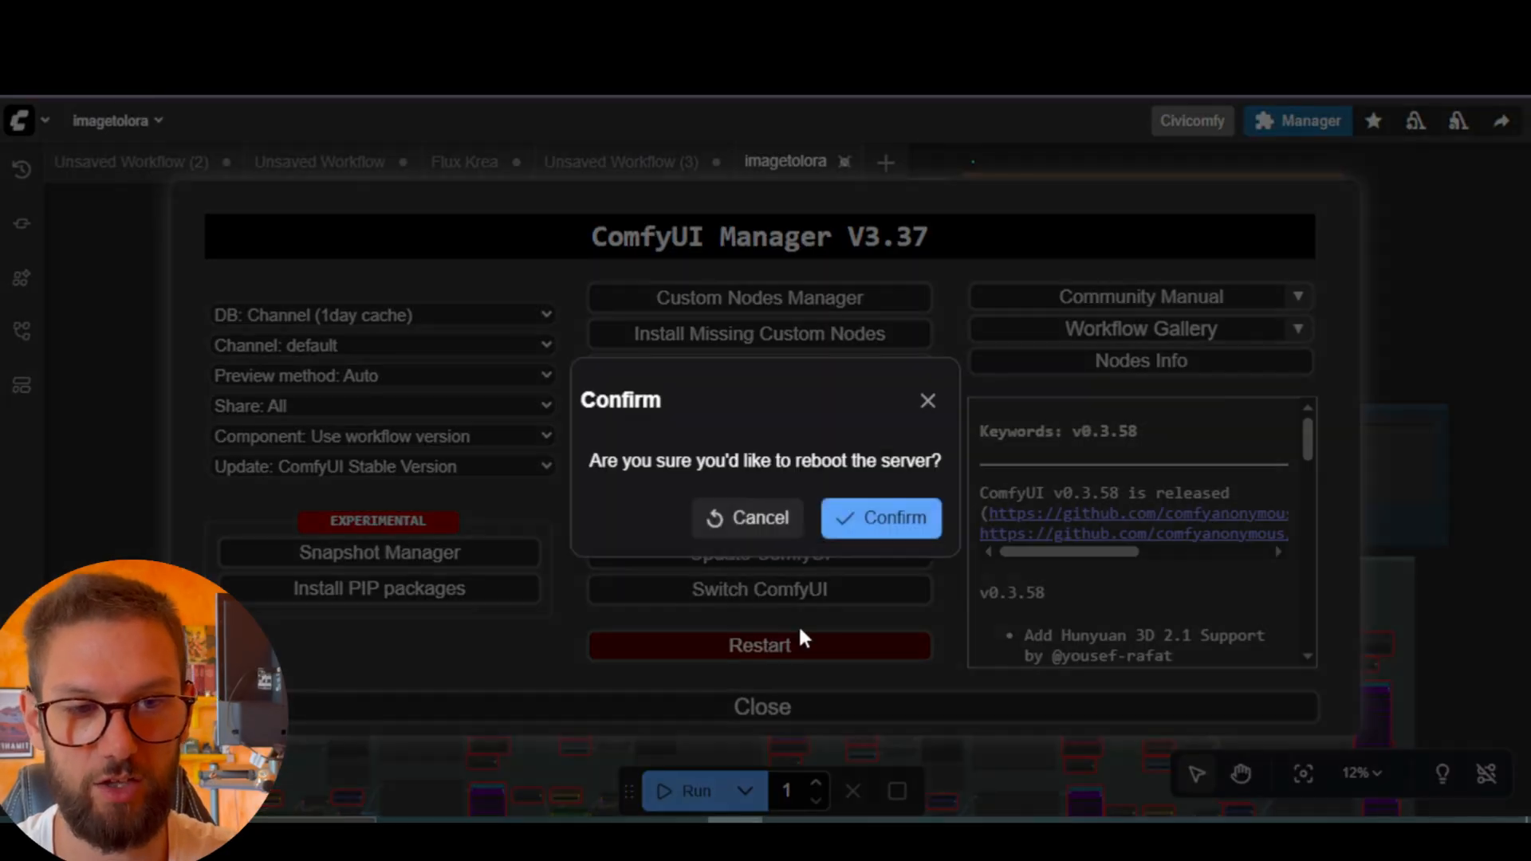
pyautogui.click(942, 396)
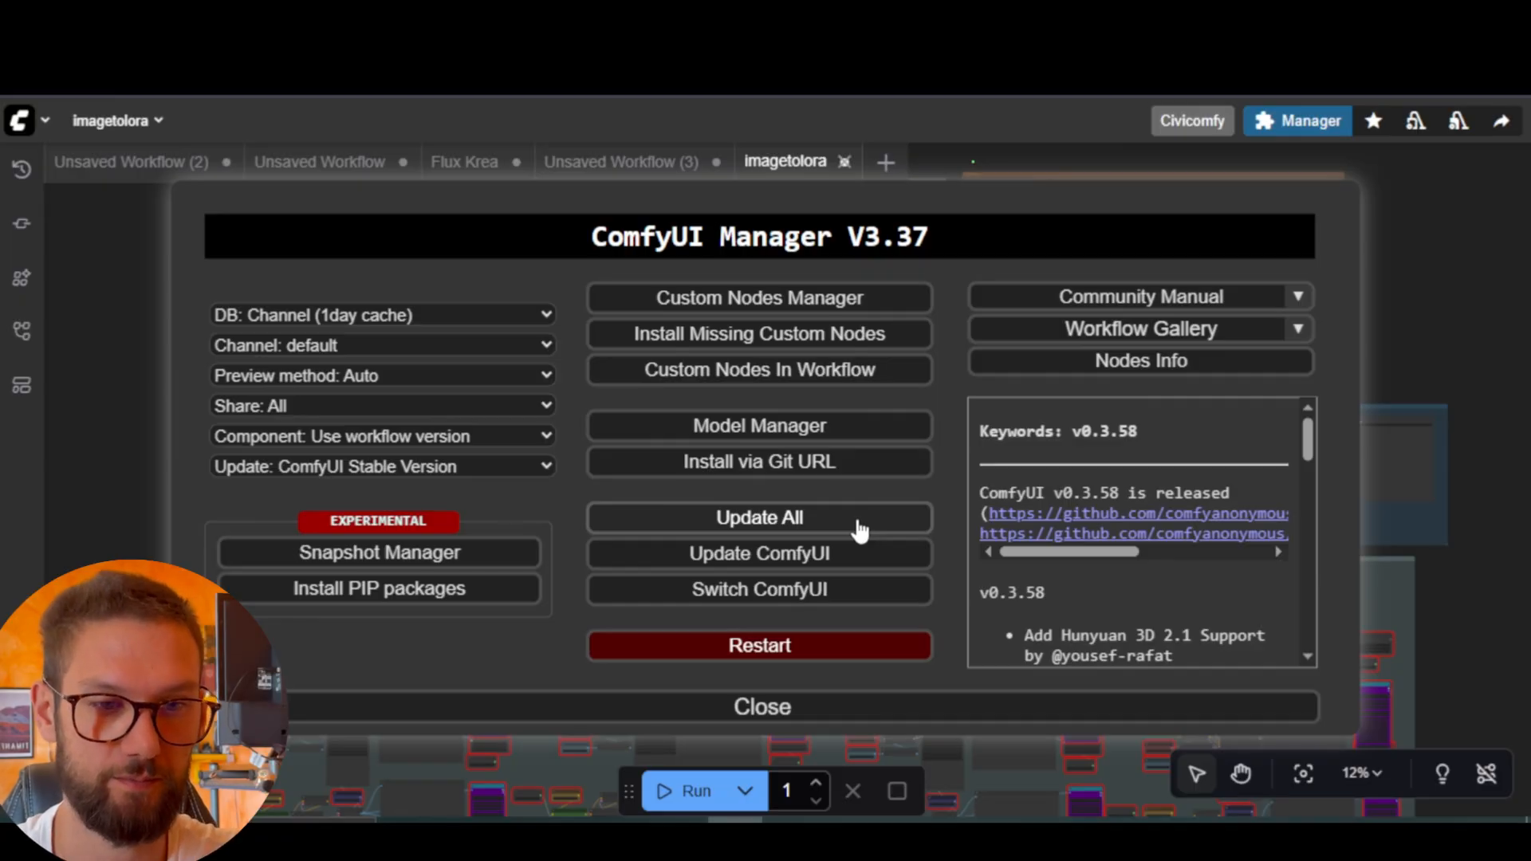
pyautogui.click(797, 707)
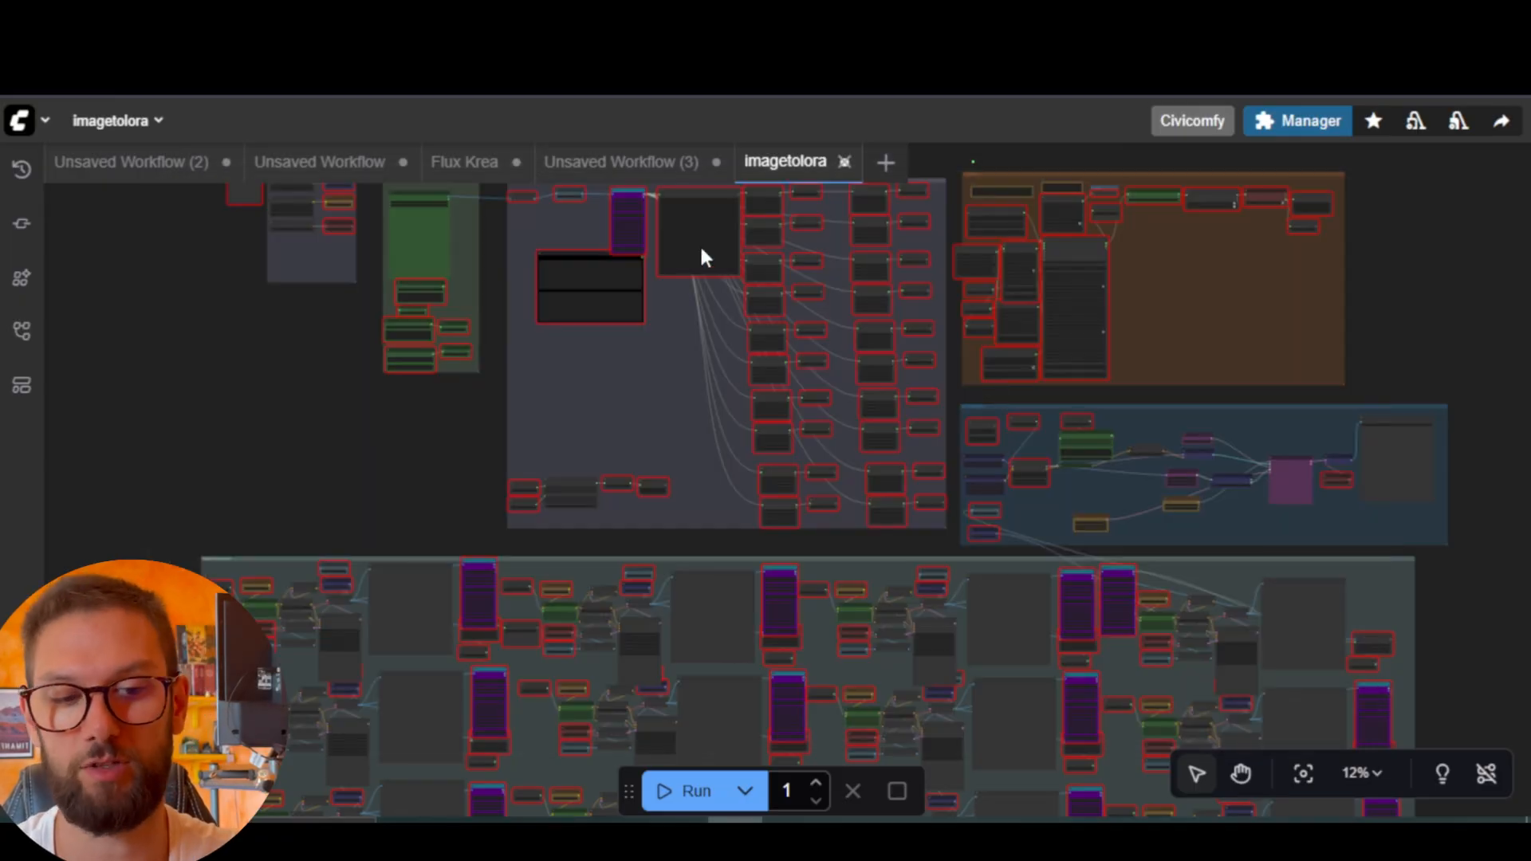
pyautogui.scroll(-1, 622, 439)
pyautogui.scroll(3, 622, 439)
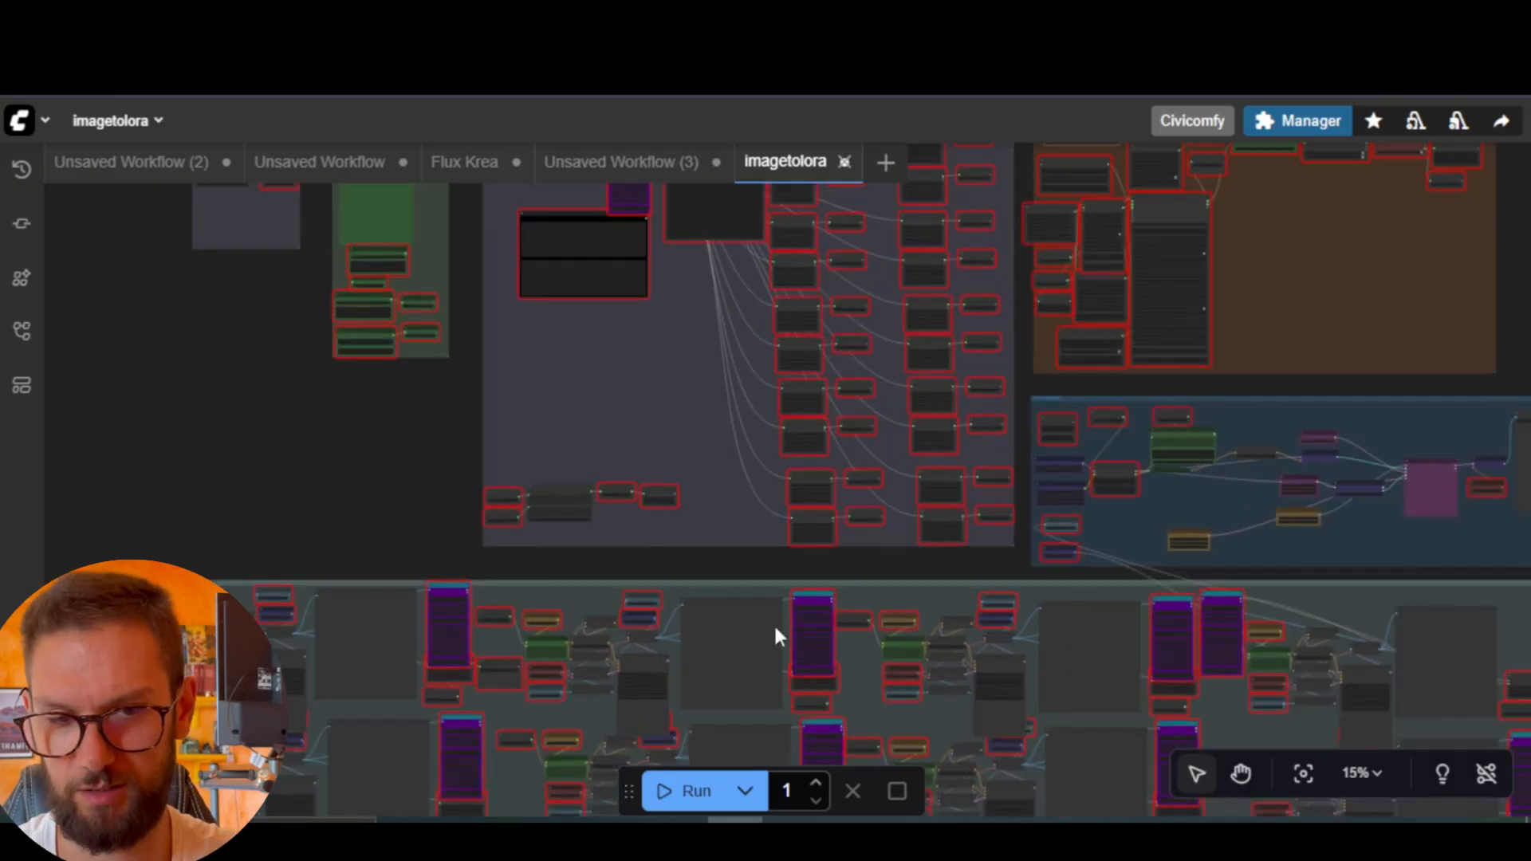
pyautogui.scroll(-1, 632, 363)
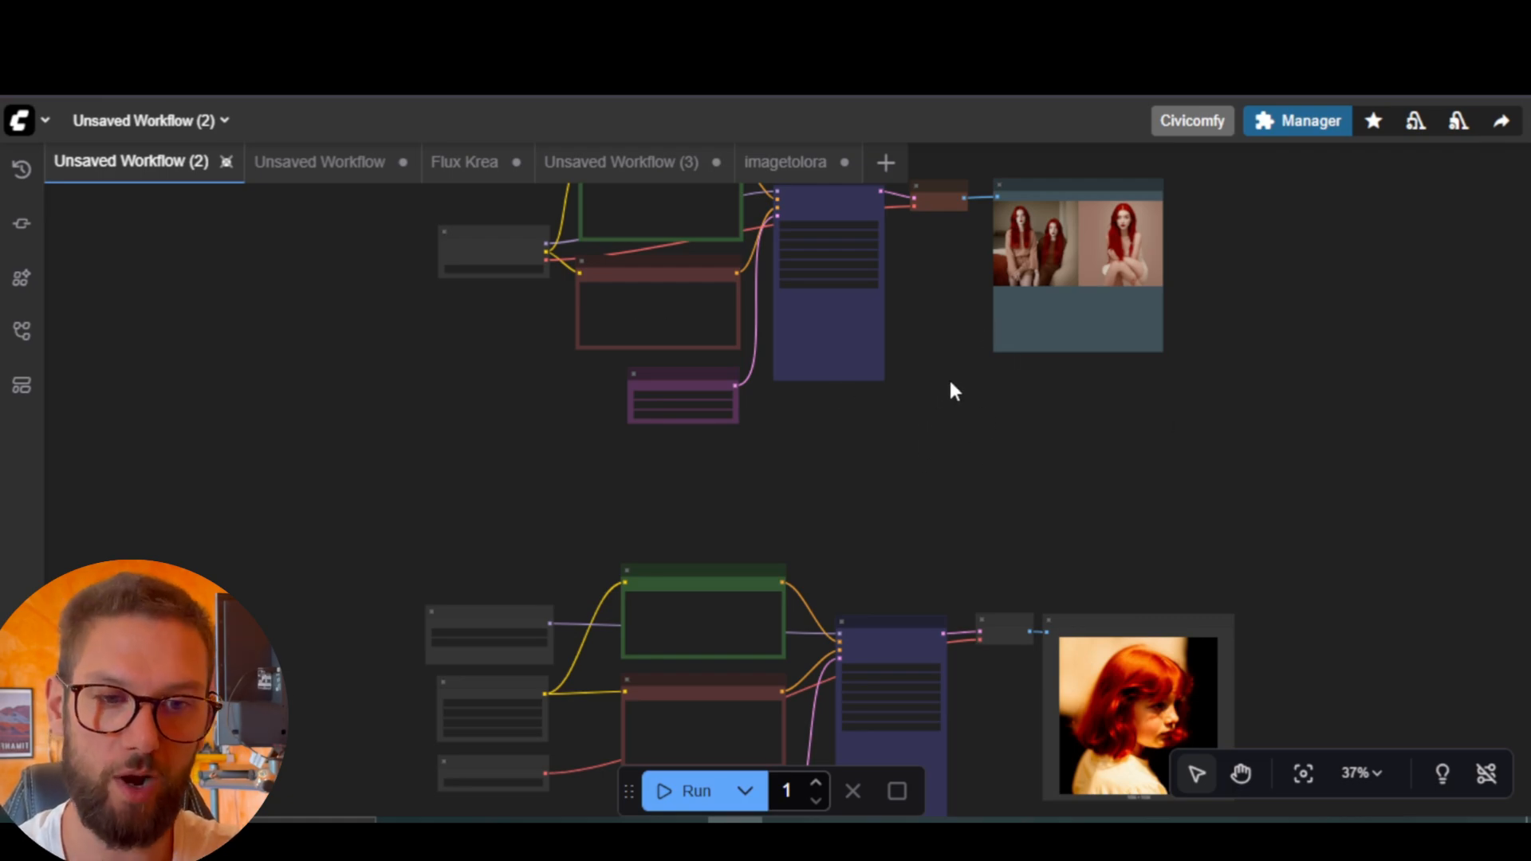
pyautogui.scroll(1, 949, 373)
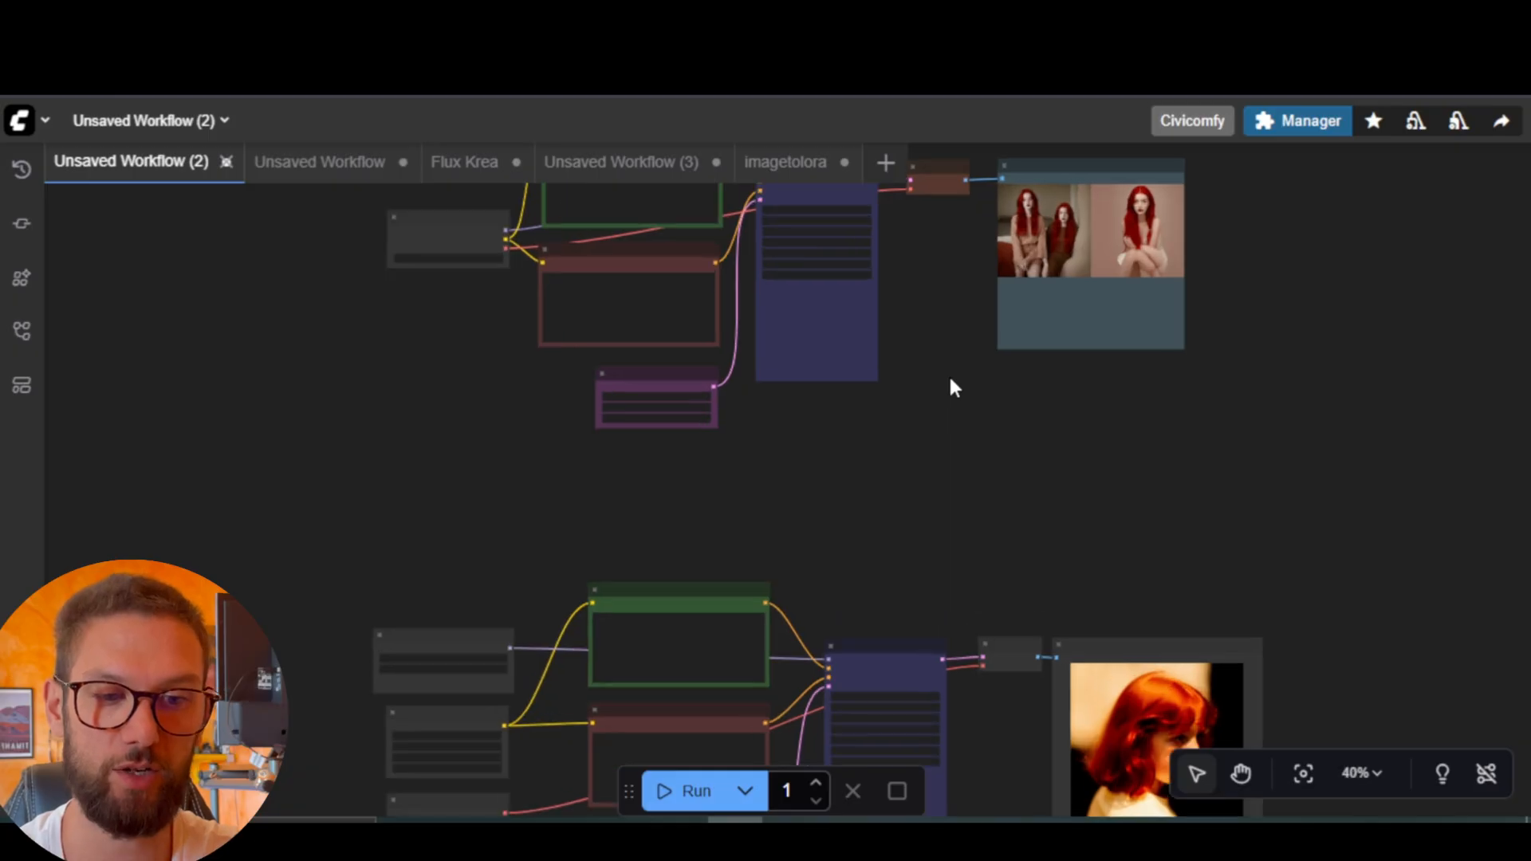
pyautogui.scroll(-3, 978, 348)
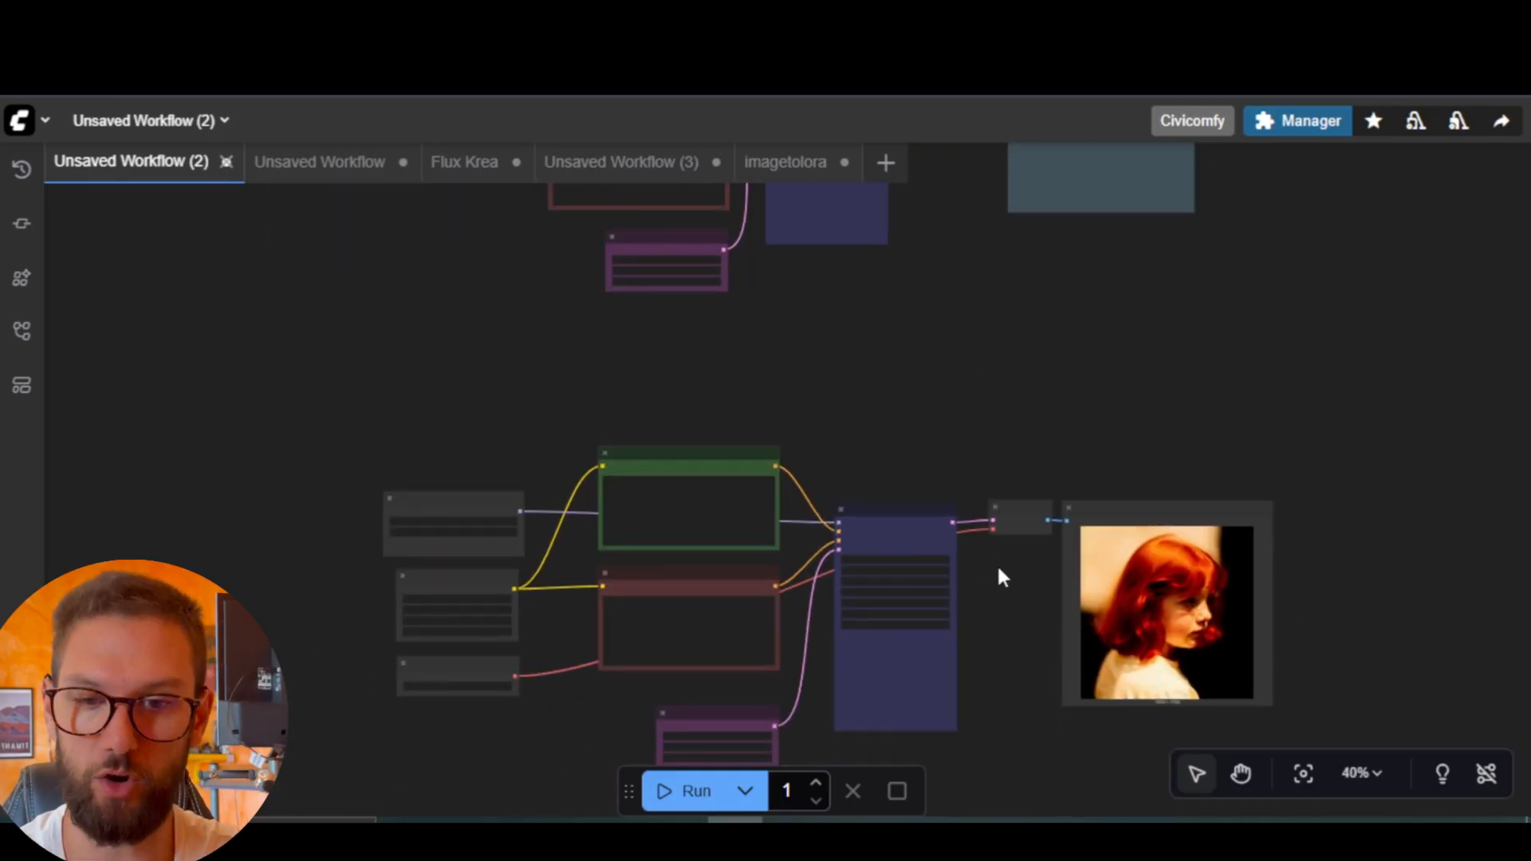
pyautogui.scroll(4, 1002, 576)
pyautogui.moveTo(971, 583); pyautogui.dragTo(1021, 542)
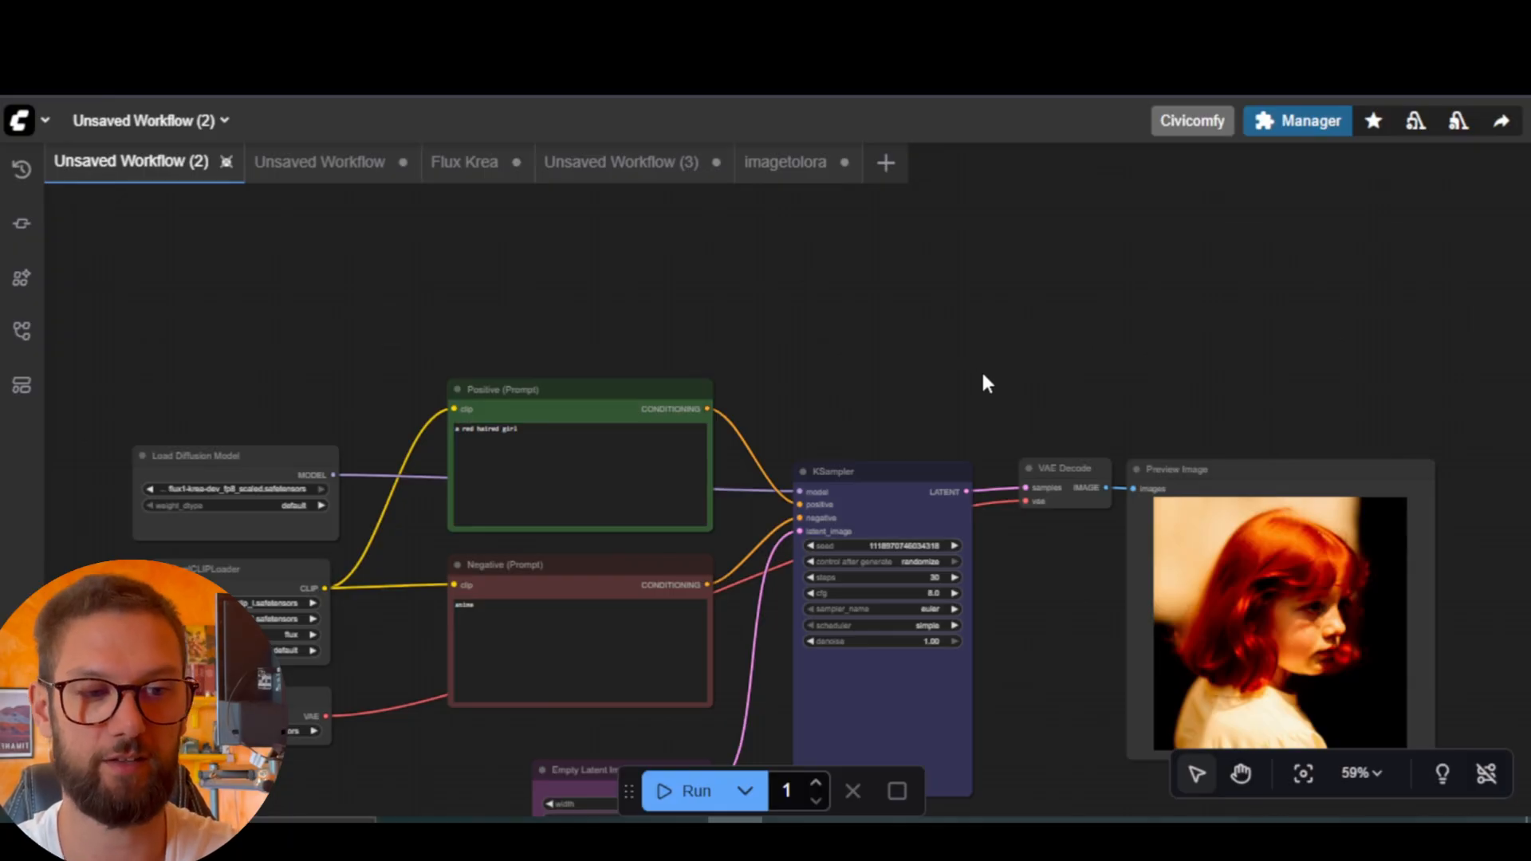
pyautogui.scroll(10, 1036, 399)
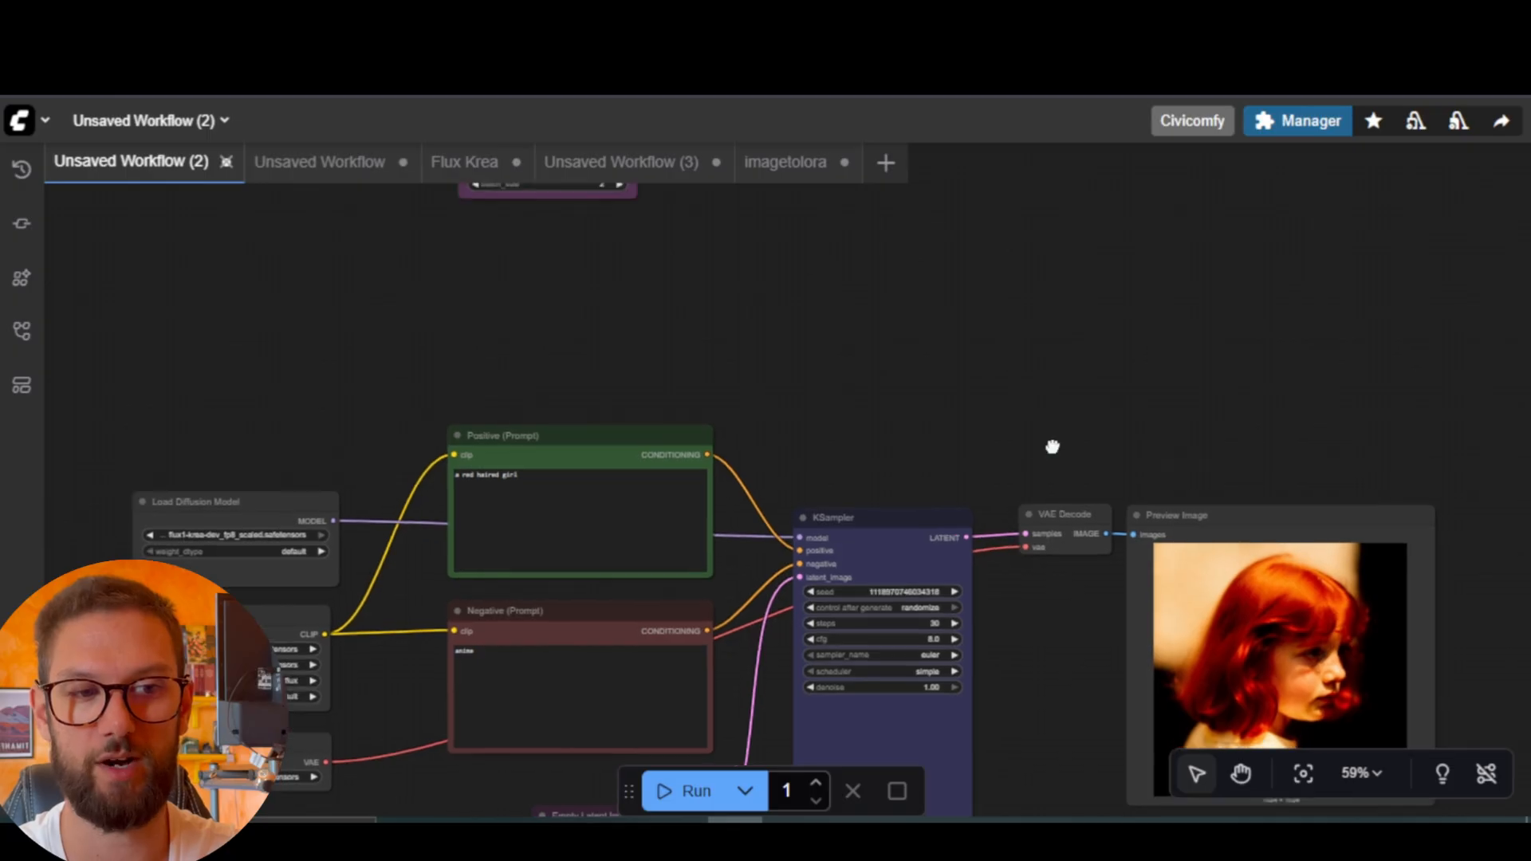
pyautogui.scroll(-12, 909, 332)
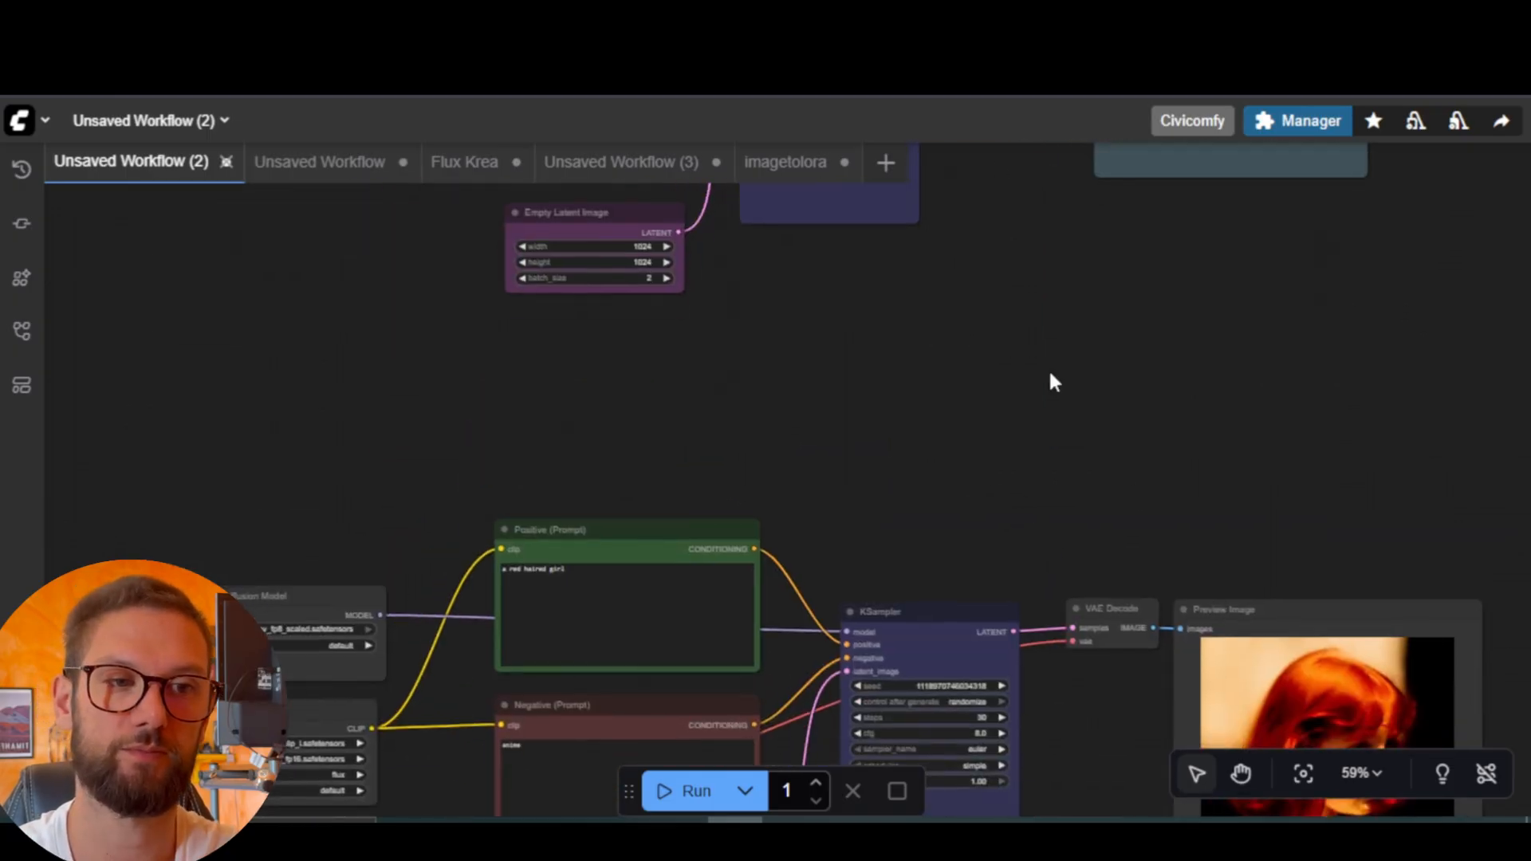